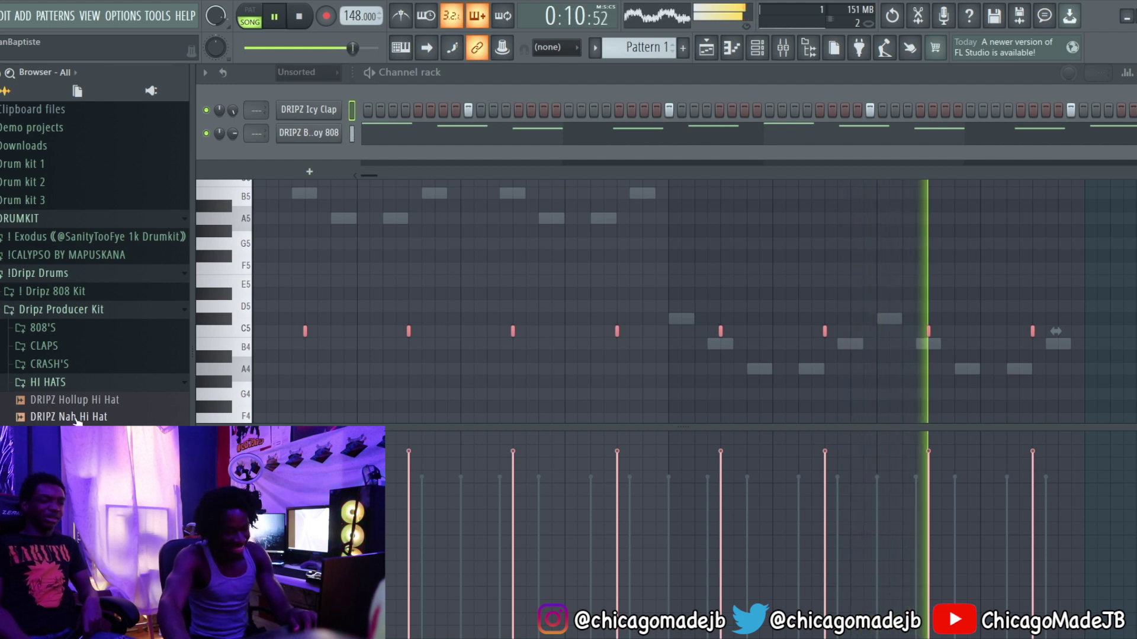
- Audition DRIPZ Nah Hi Hat, add it as a new channel, and fill its pattern on every second step
click(77, 417)
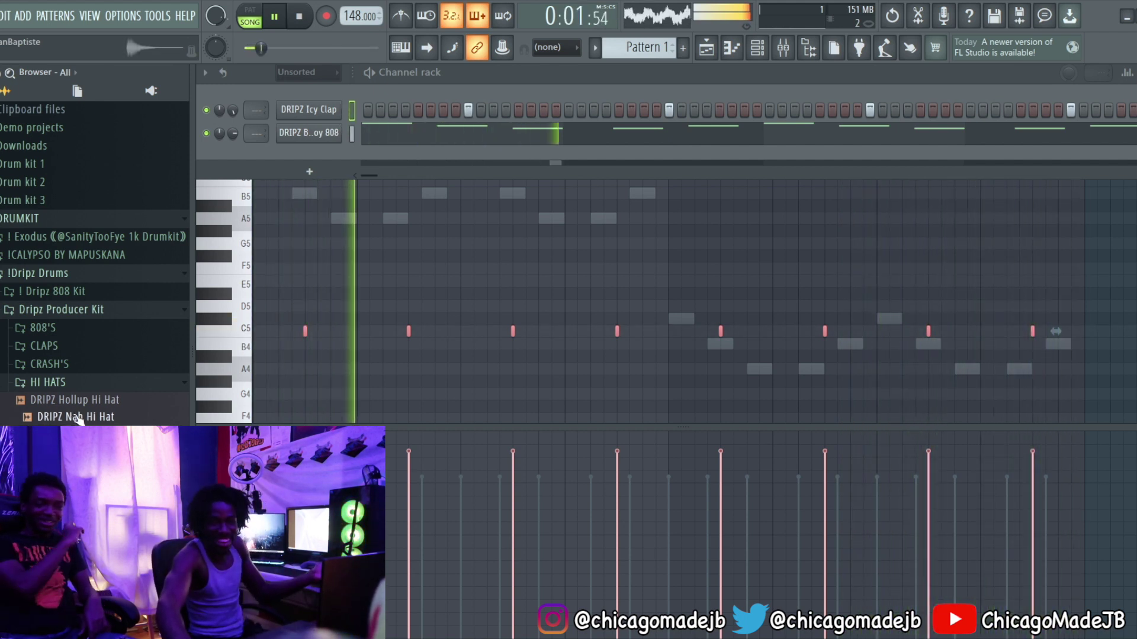
drag(86, 422, 318, 151)
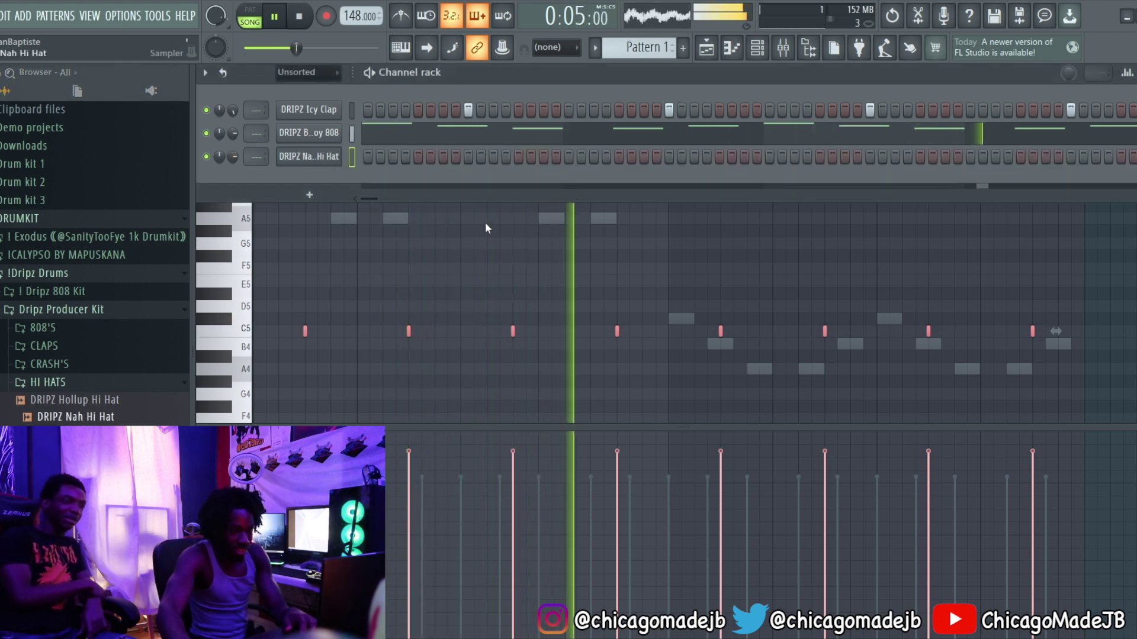
click(532, 197)
click(323, 156)
click(332, 159)
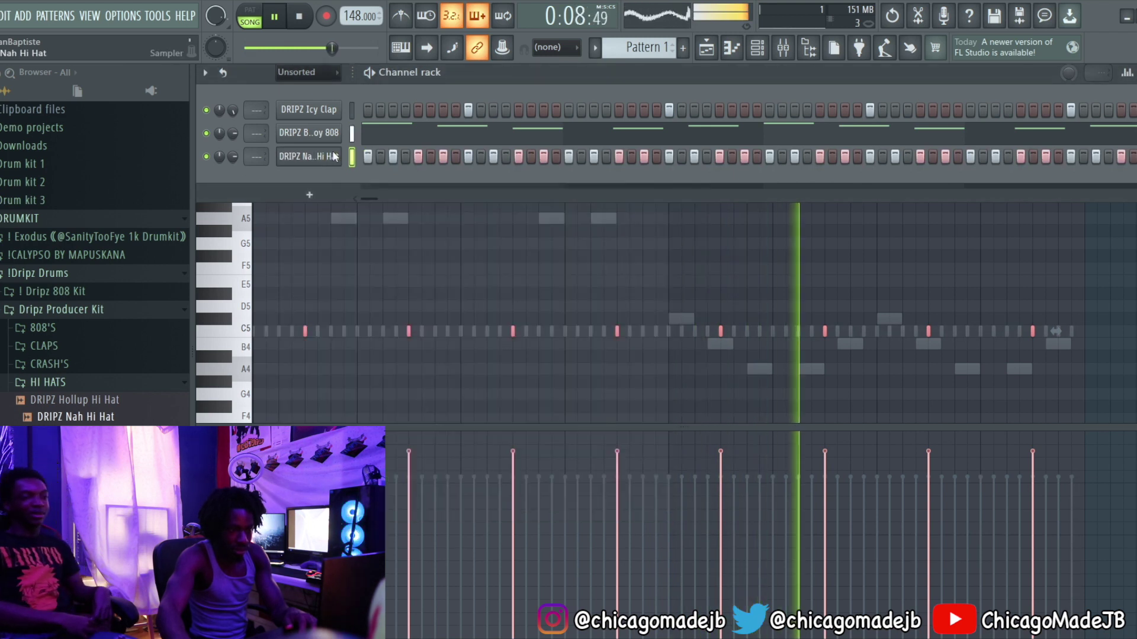
- Add extra hits on steps 6 and 38 of the hi-hat channel during playback
key(space)
click(431, 156)
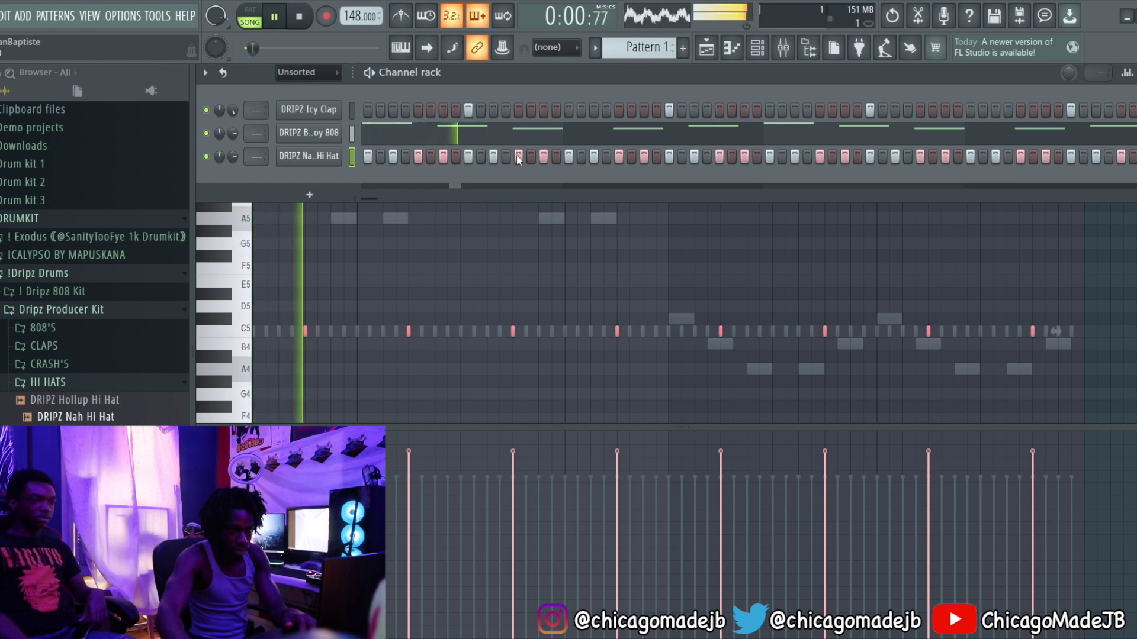
key(space)
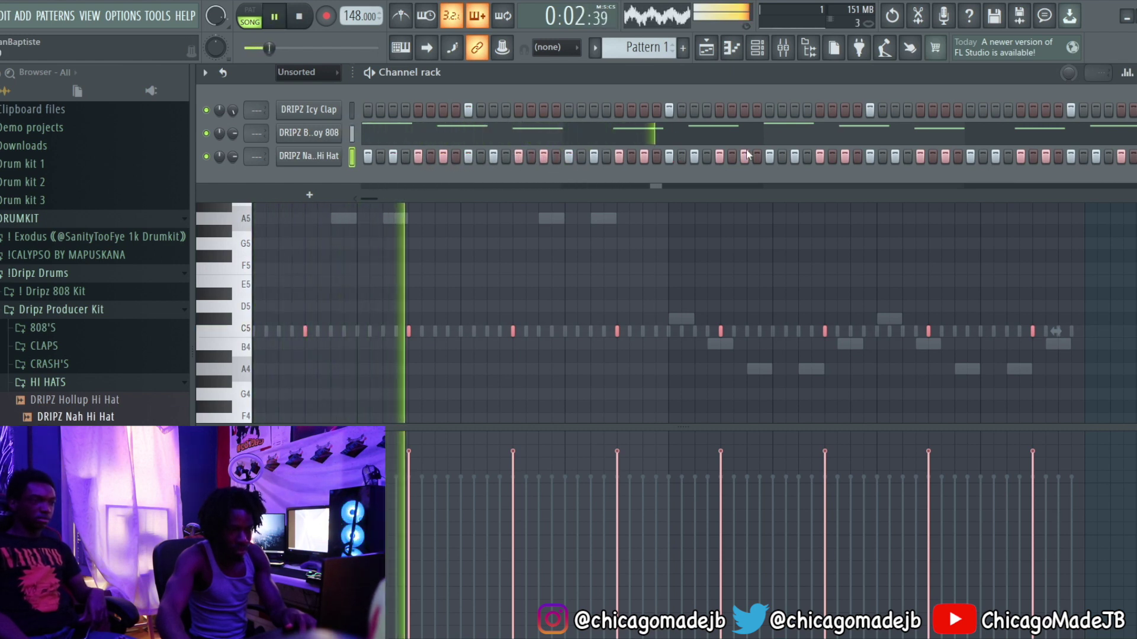
click(832, 156)
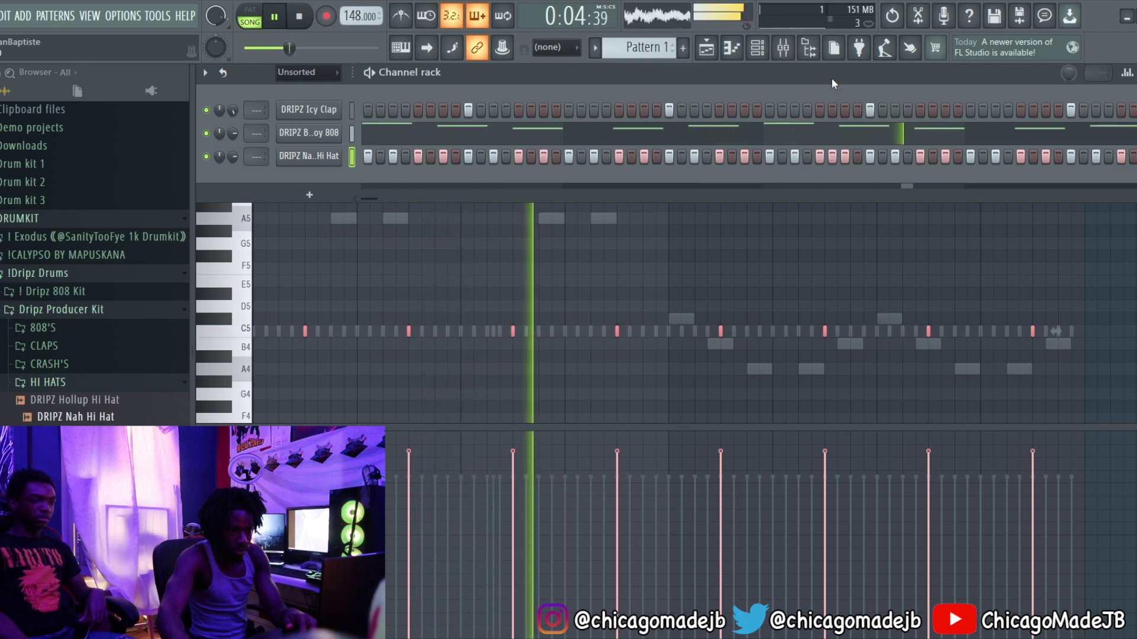
- Replace the hi-hat notes in bars 5 to 8 with a duplicate of the first four bars
key(F7)
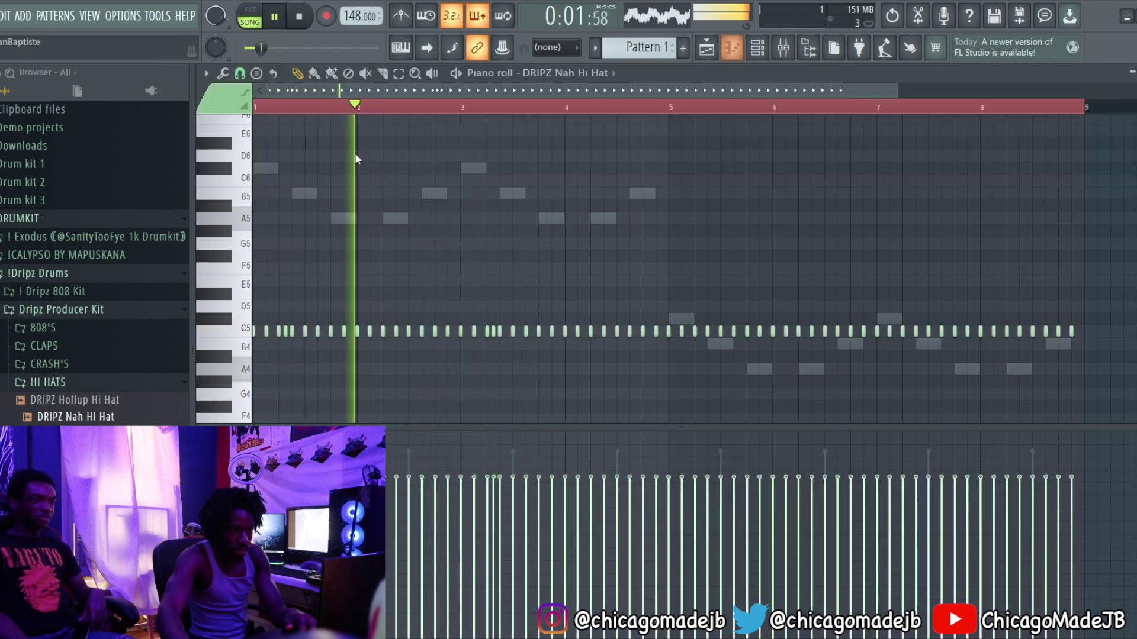
drag(670, 107, 1091, 137)
key(Delete)
drag(896, 90, 1073, 101)
ctrl+right_click(665, 185)
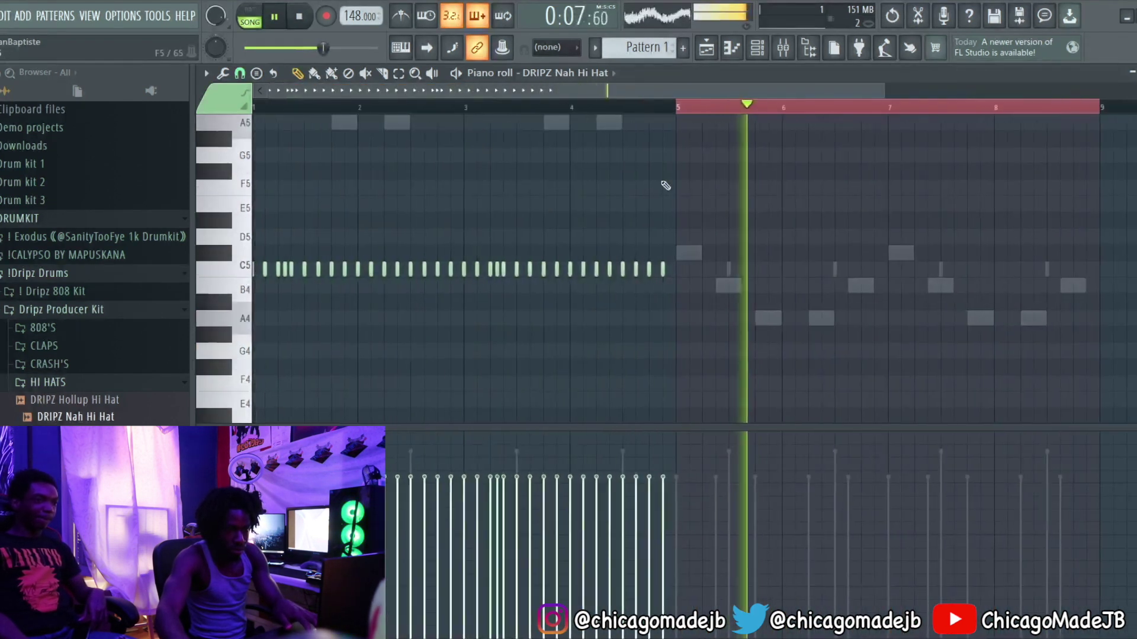
key(ctrl+a)
key(ctrl+b)
key(ctrl+d)
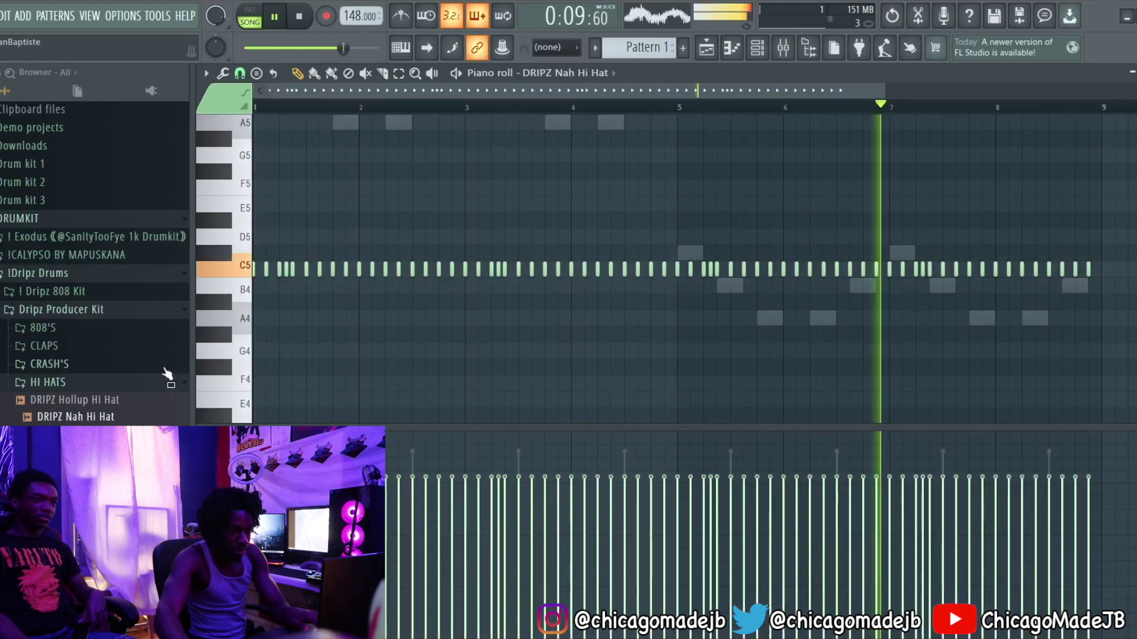
- Add the DRIPZ Distorted Kick sample from the Dripz Producer Kit's KICKS folder as a new channel
click(130, 384)
click(81, 419)
click(81, 437)
drag(81, 437, 764, 84)
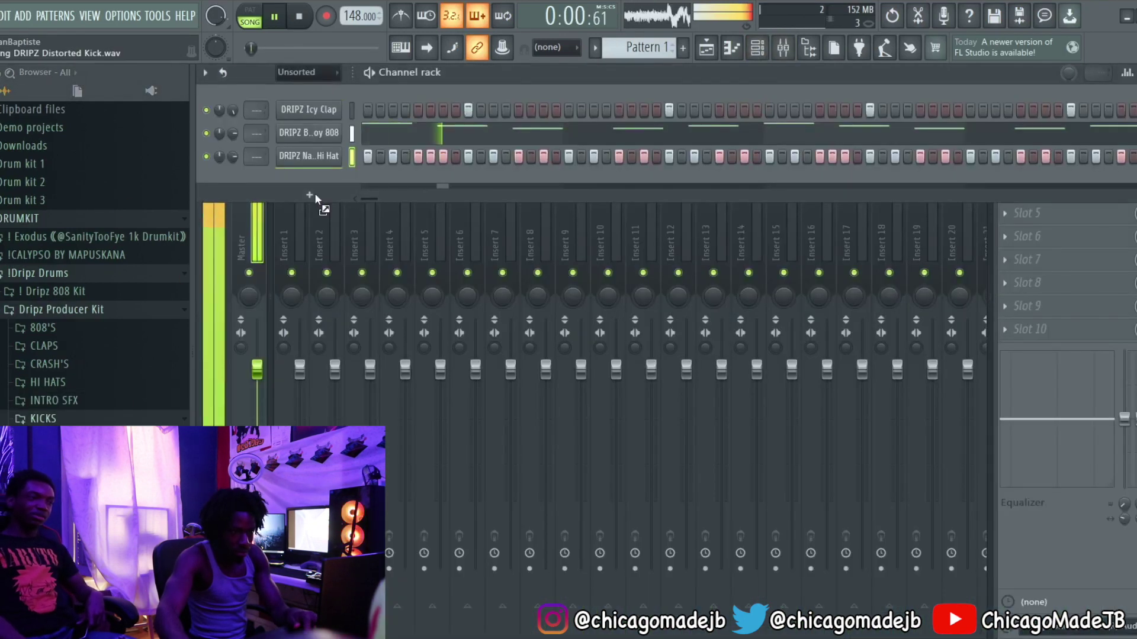
drag(314, 193, 360, 176)
- Program kick hits on steps 1, 7, 13 and 21 while playing the beat
key(space)
click(381, 178)
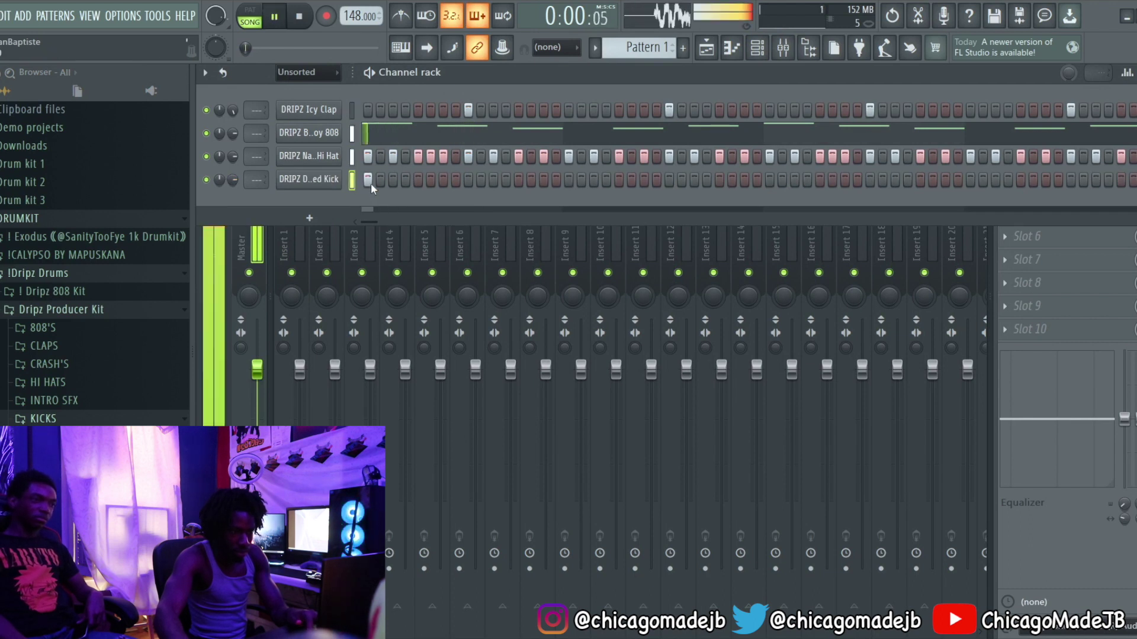
key(space)
click(444, 179)
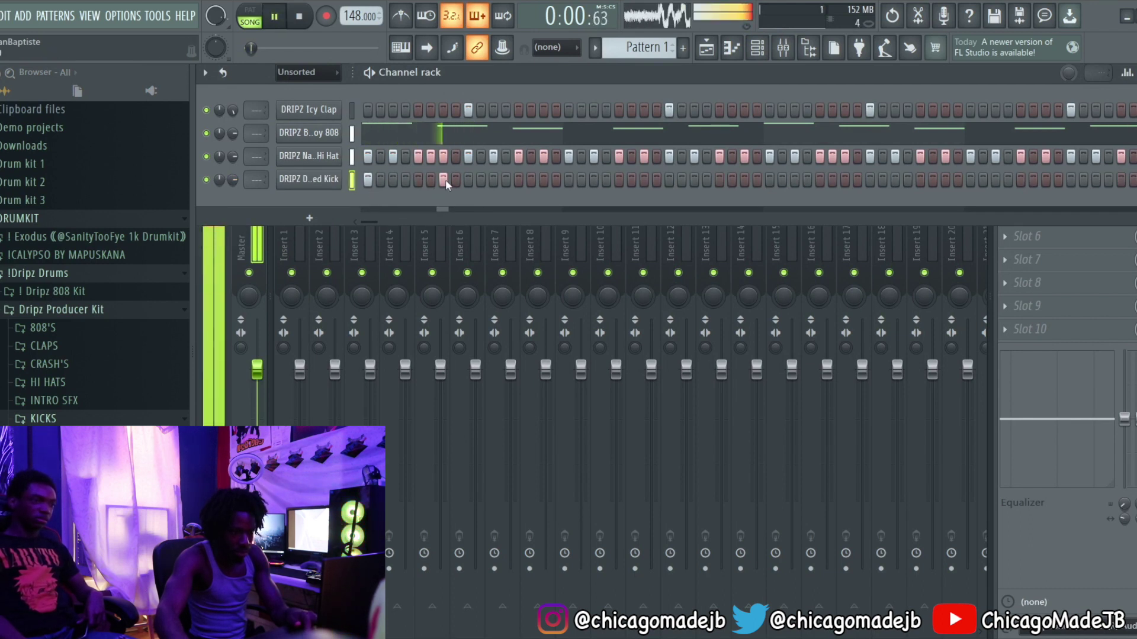
click(518, 179)
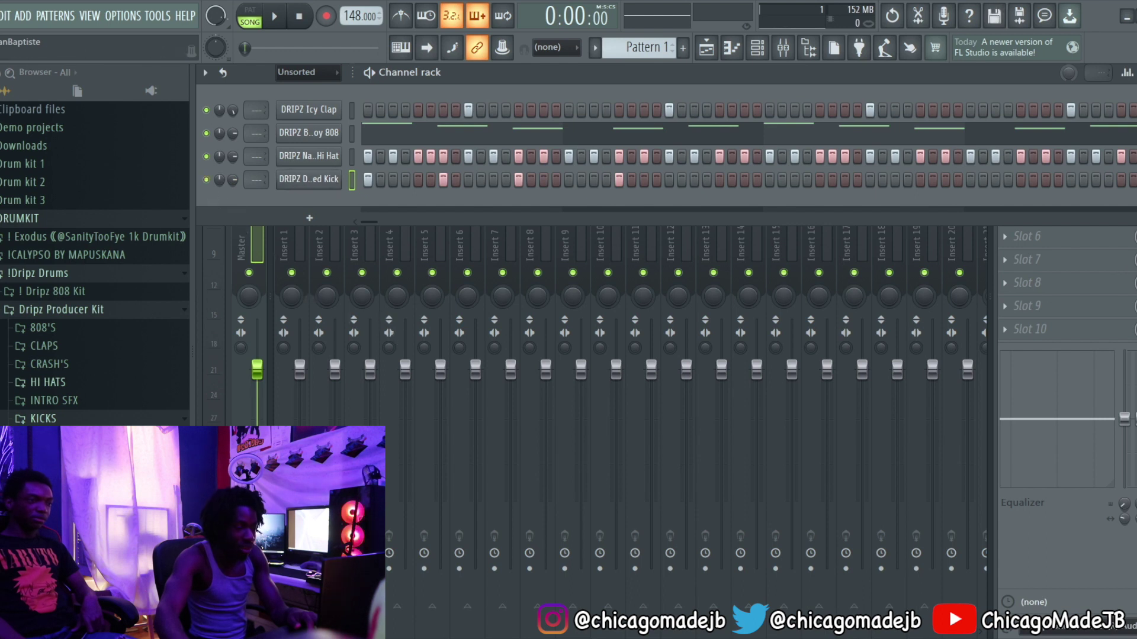
- Collapse the Dripz Producer Kit and look through the other drum kit folders for a different kick
scroll(11, 345, down, 2)
click(91, 226)
scroll(96, 240, down, 2)
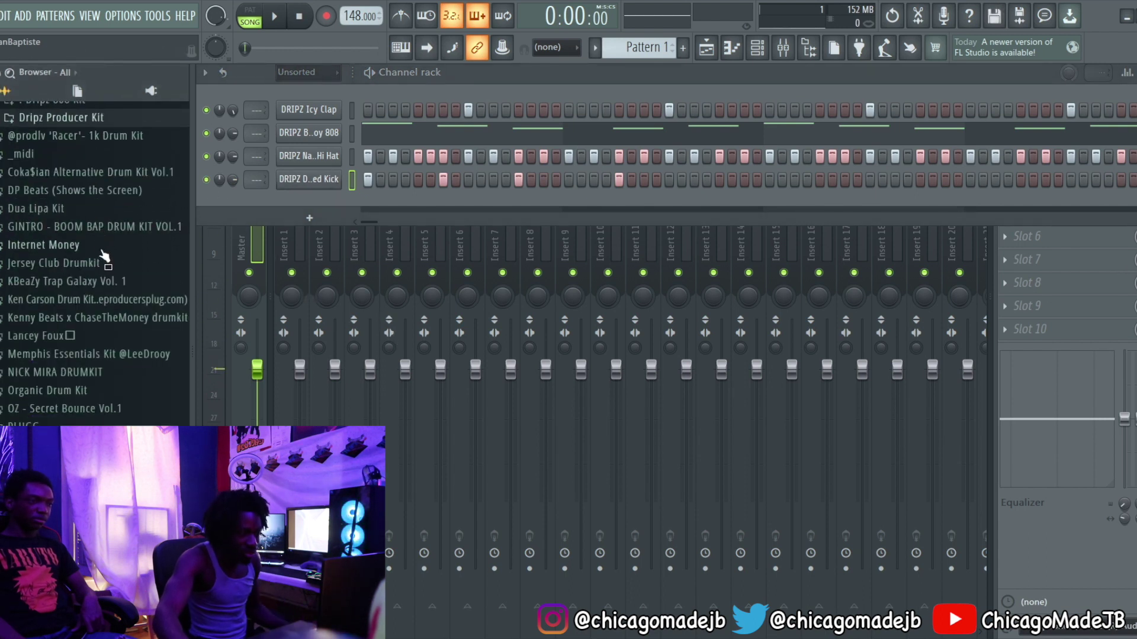
scroll(107, 299, down, 5)
scroll(94, 299, up, 5)
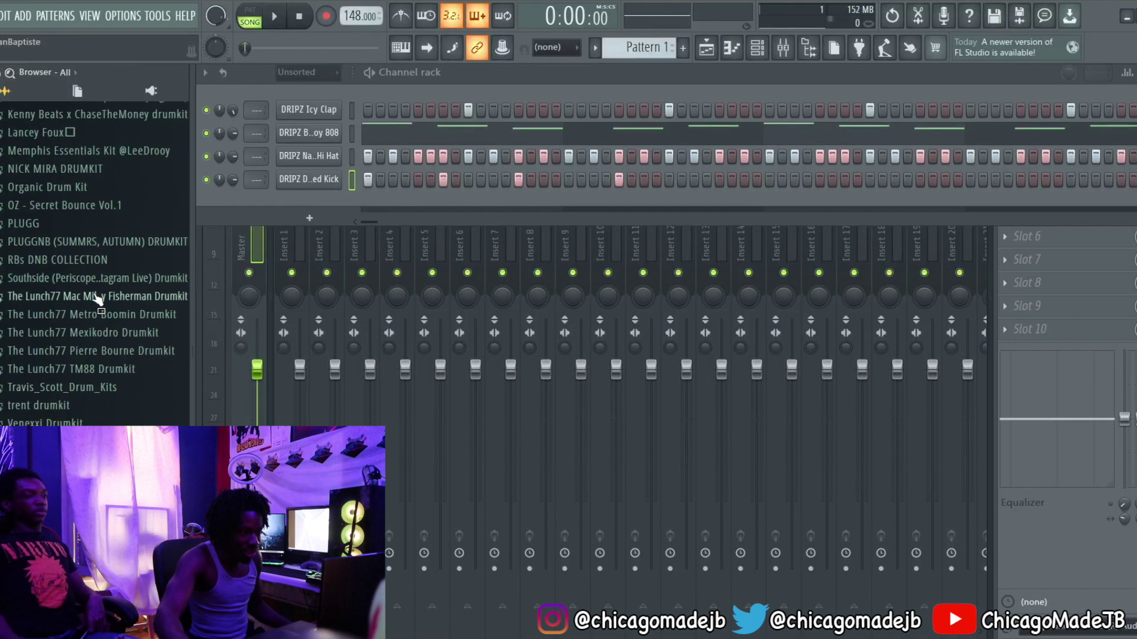
scroll(89, 311, up, 4)
scroll(71, 286, down, 4)
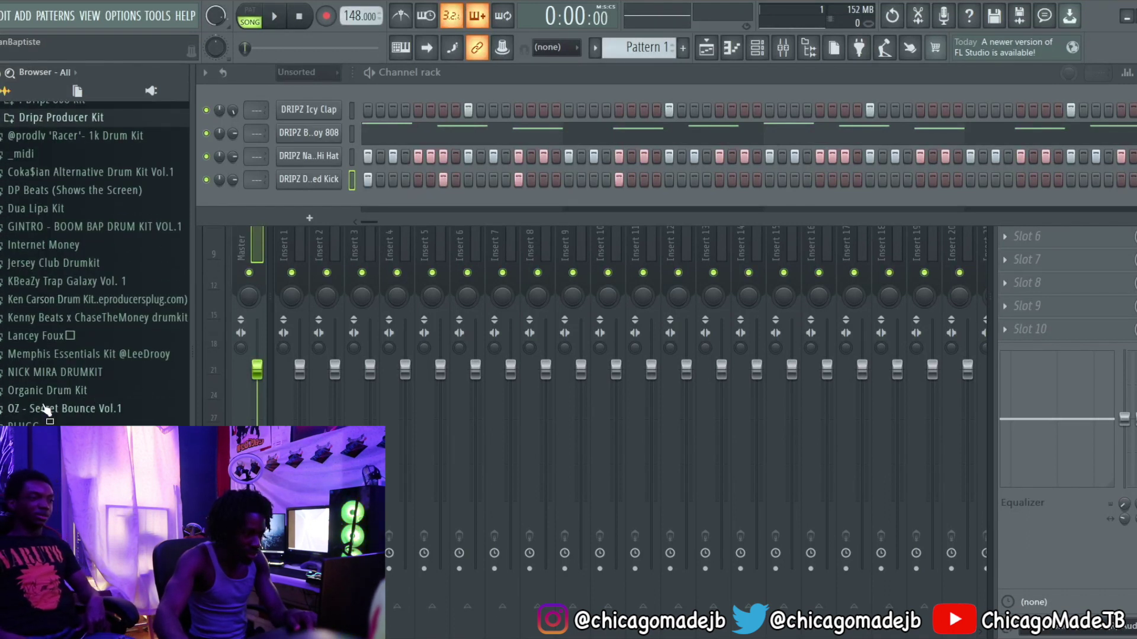
scroll(59, 407, down, 2)
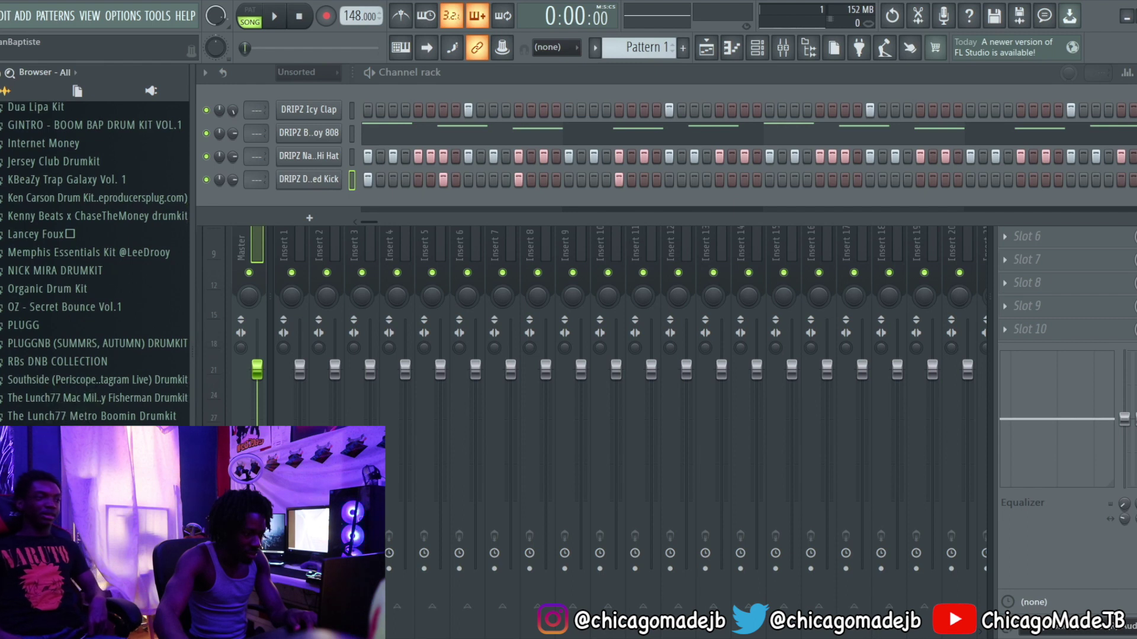
- Open the kicks folder of the Venexxi 3k Drumkit and audition the rack kick
scroll(59, 350, down, 4)
click(89, 342)
scroll(89, 340, down, 2)
click(42, 347)
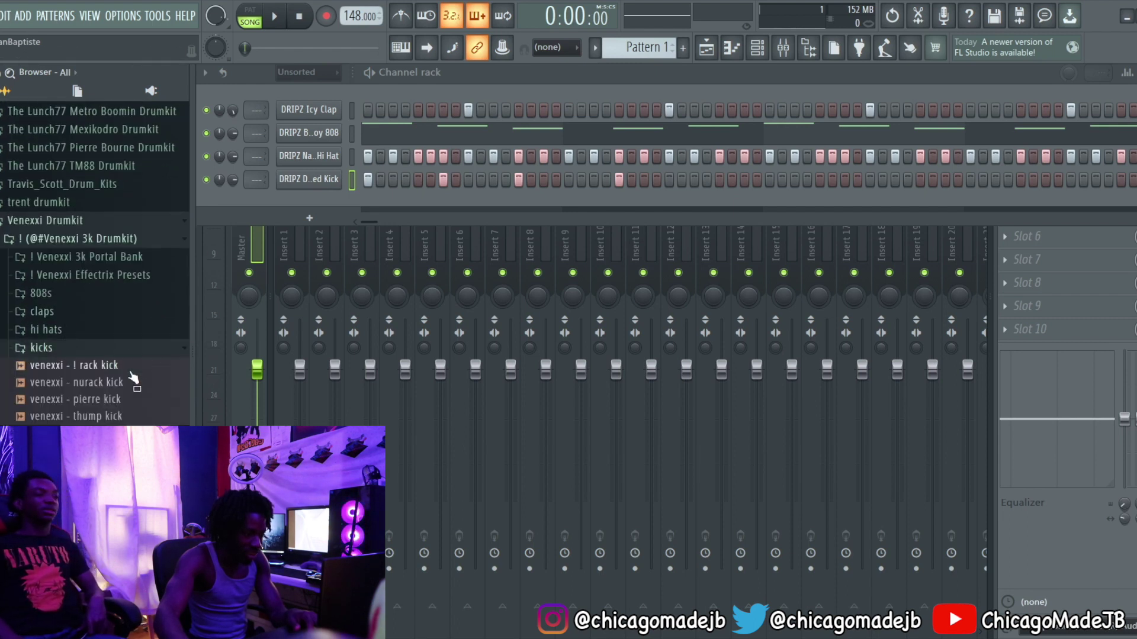
click(98, 364)
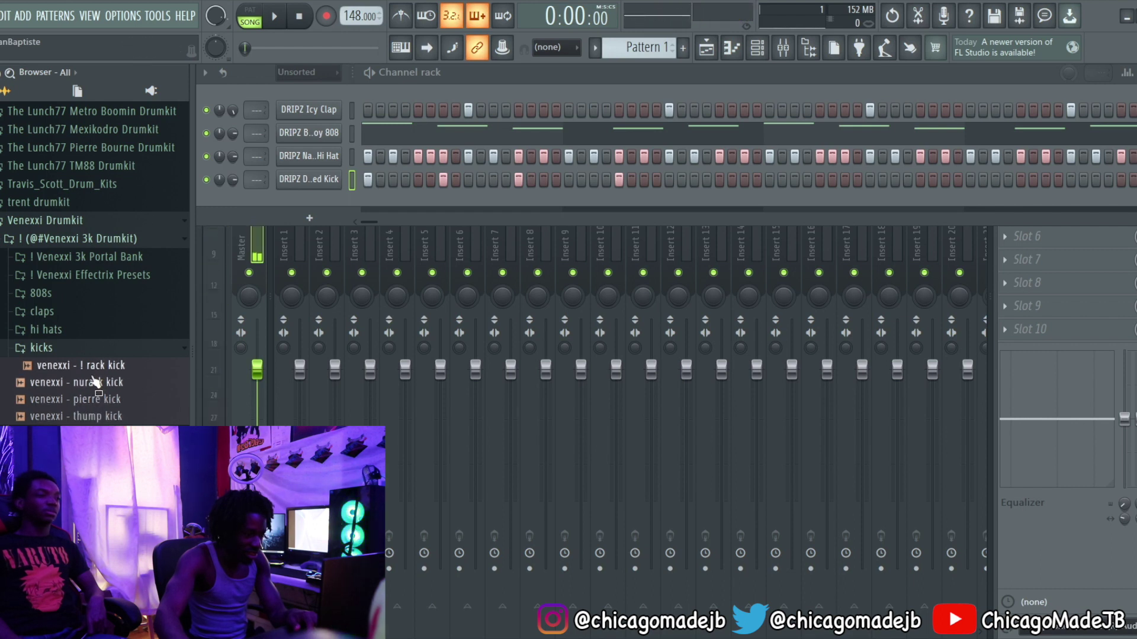
- Check the Kicks (are not dead) folder in Venexxi Drumkit Vol. 2, and collapse that kit again
click(83, 354)
click(82, 244)
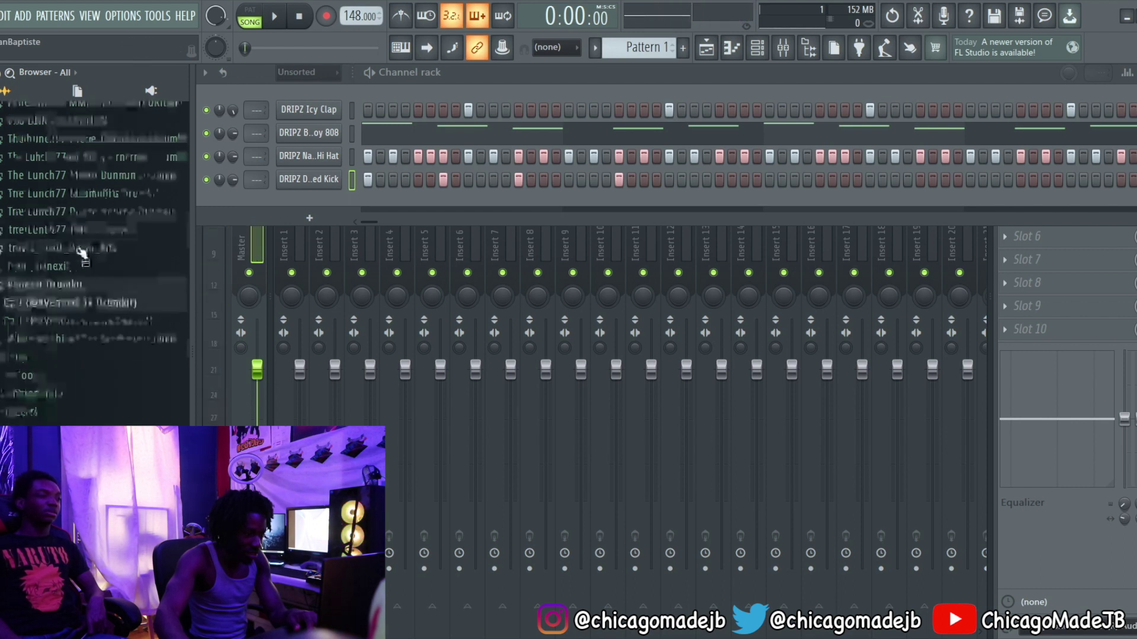
click(81, 321)
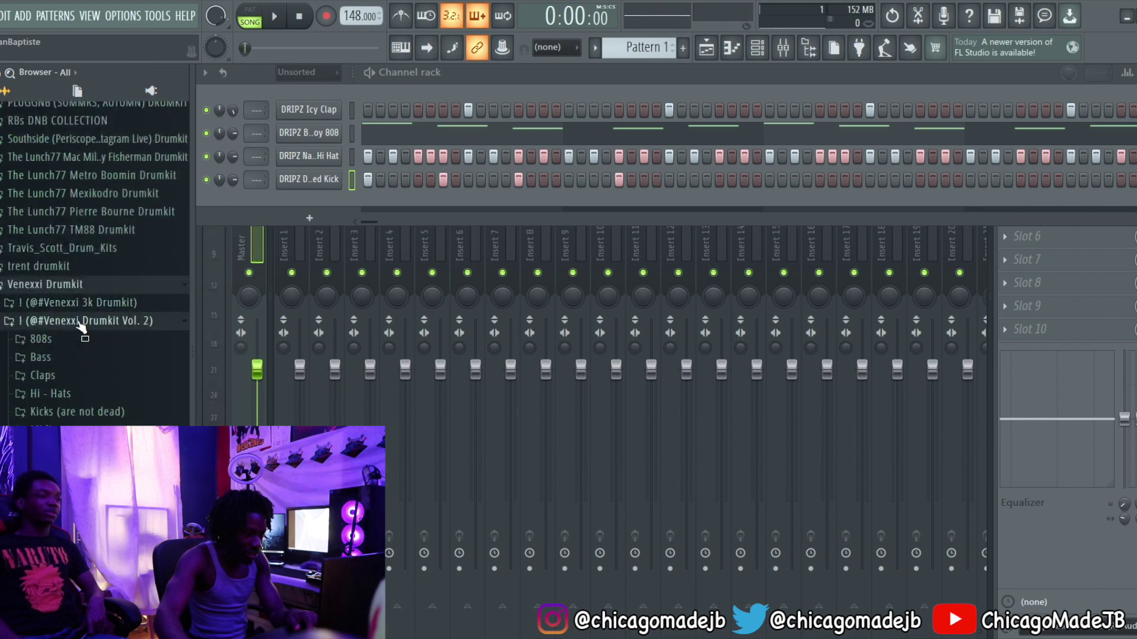
click(61, 411)
click(59, 323)
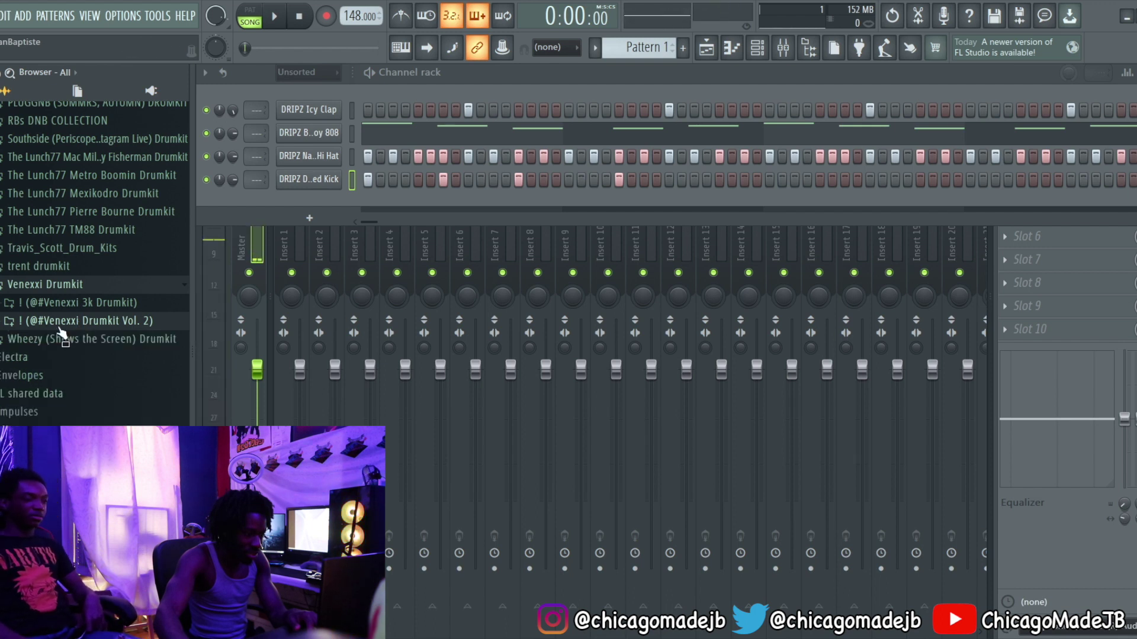
- Replace the Distorted Kick channel's sample with venexxi - pierre kick and play the beat
click(64, 302)
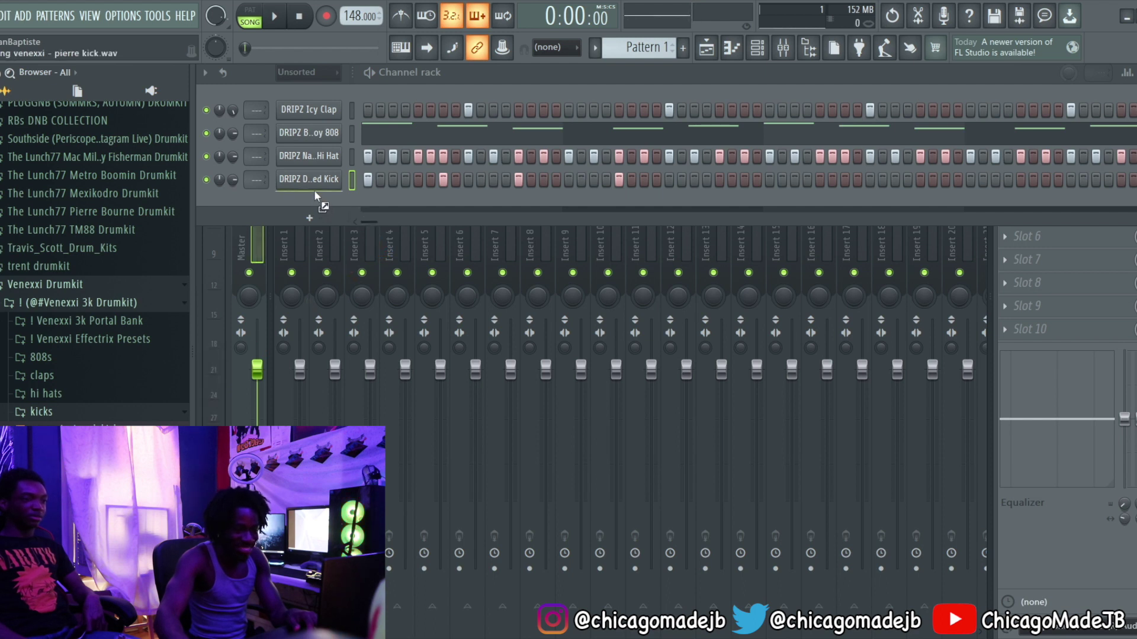
key(space)
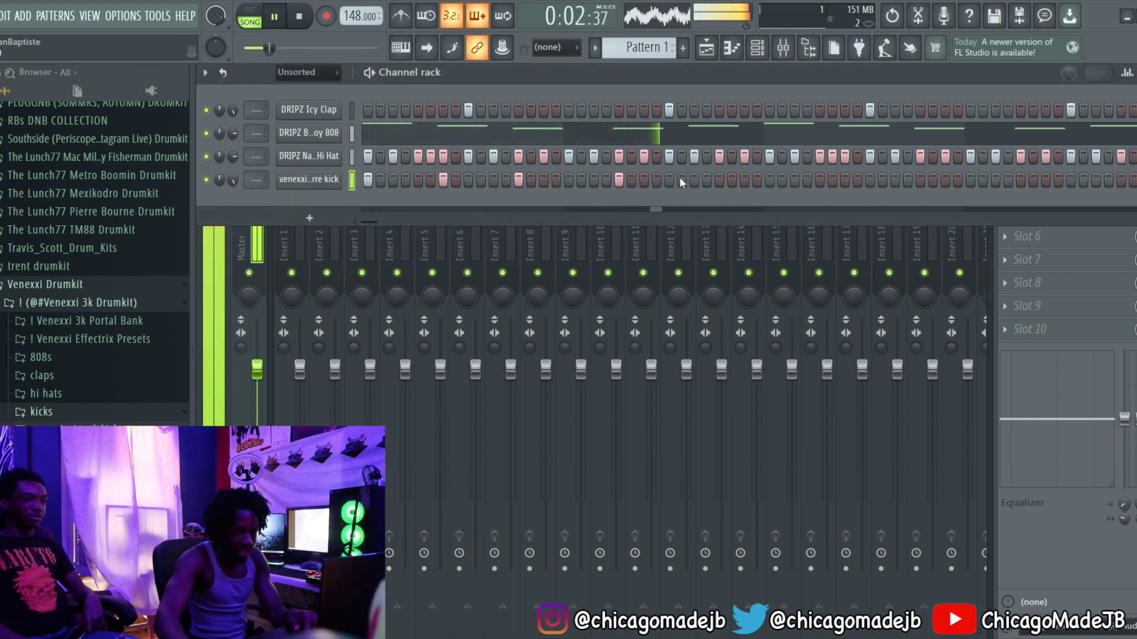
key(space)
- Add a pierre kick hit on step 27 while listening to the pattern
key(space)
right_click(657, 180)
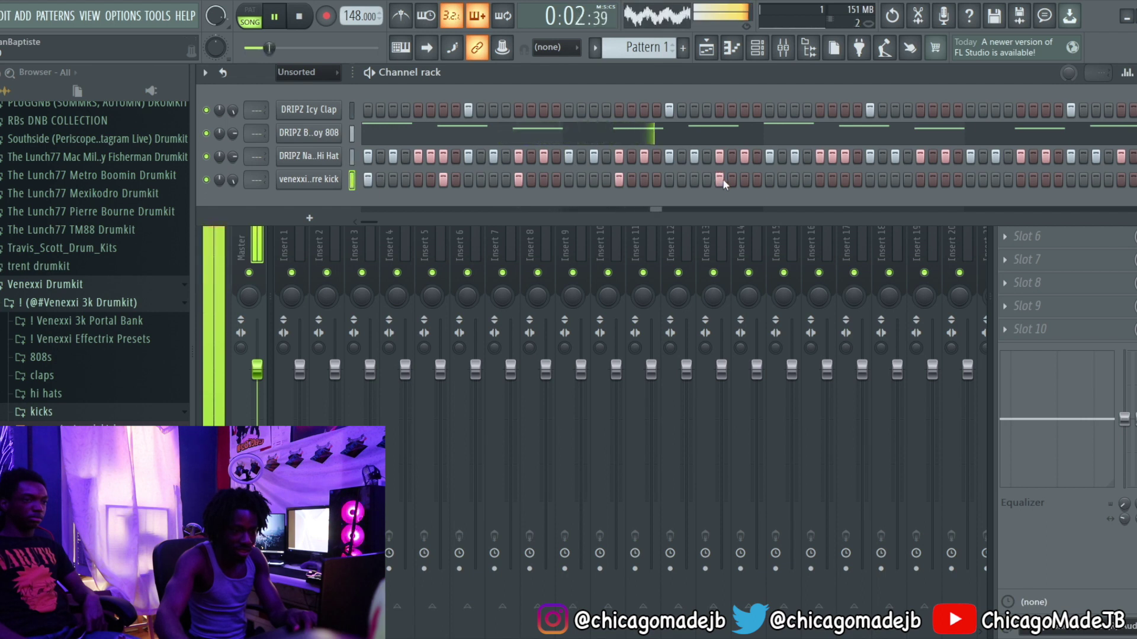
click(694, 180)
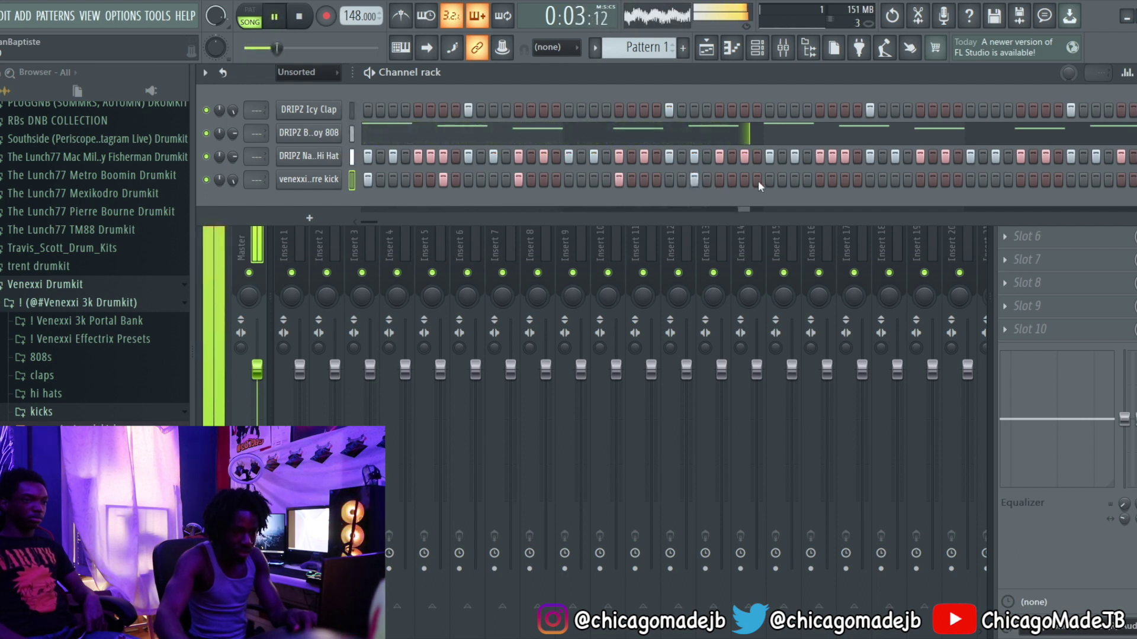
key(space)
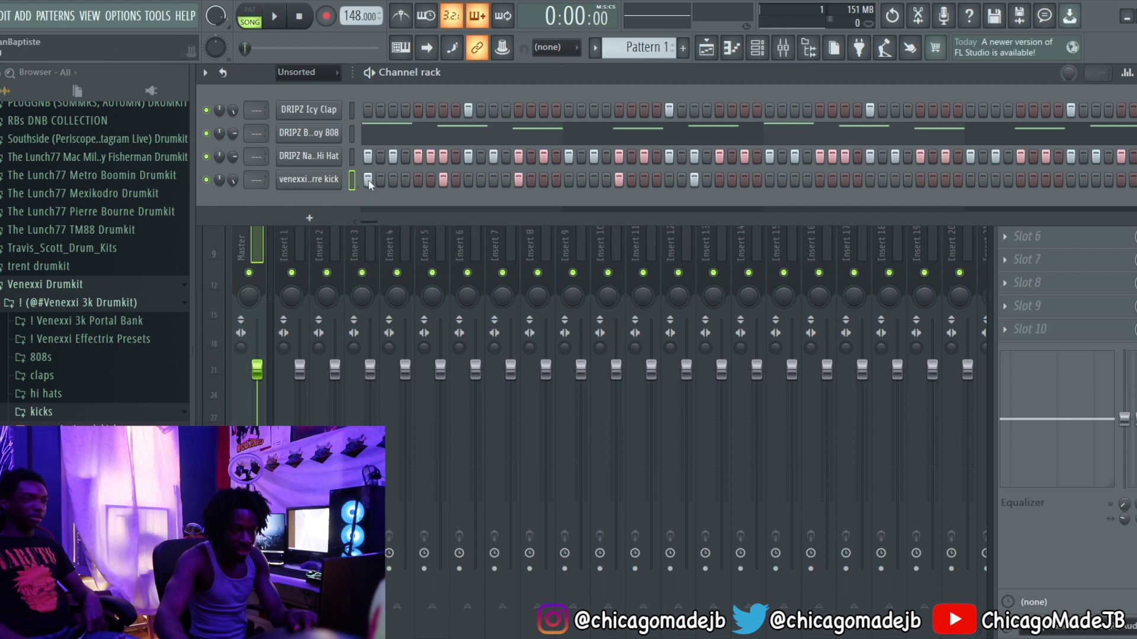
- Mute the kick channel and transpose all DRIPZ Big Boy 808 notes down one octave
click(207, 180)
key(space)
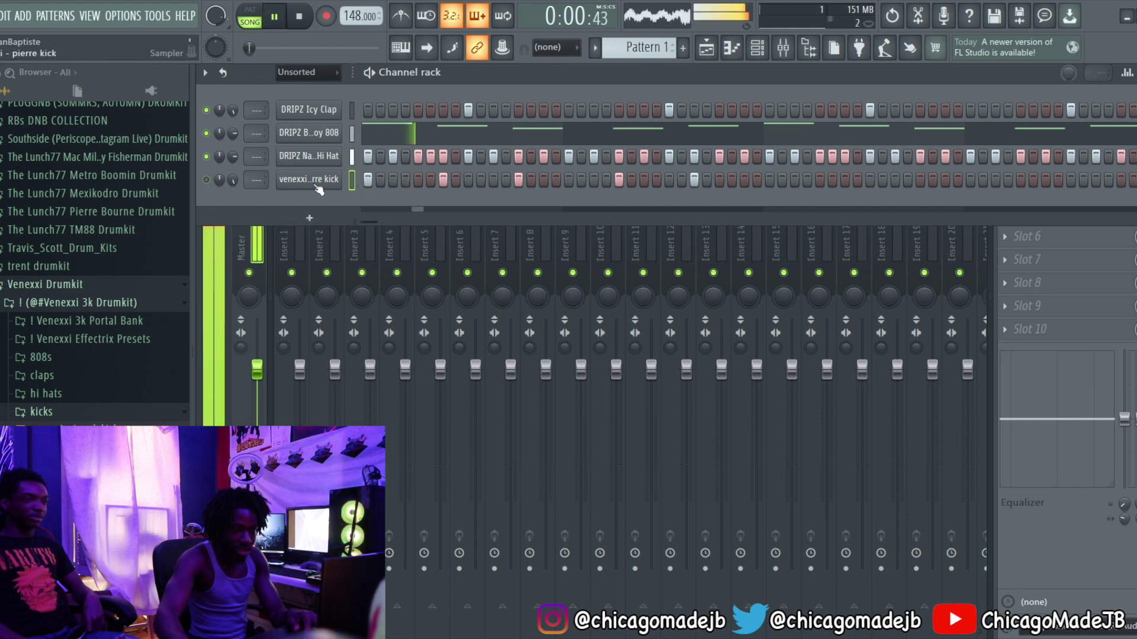
click(535, 133)
key(space)
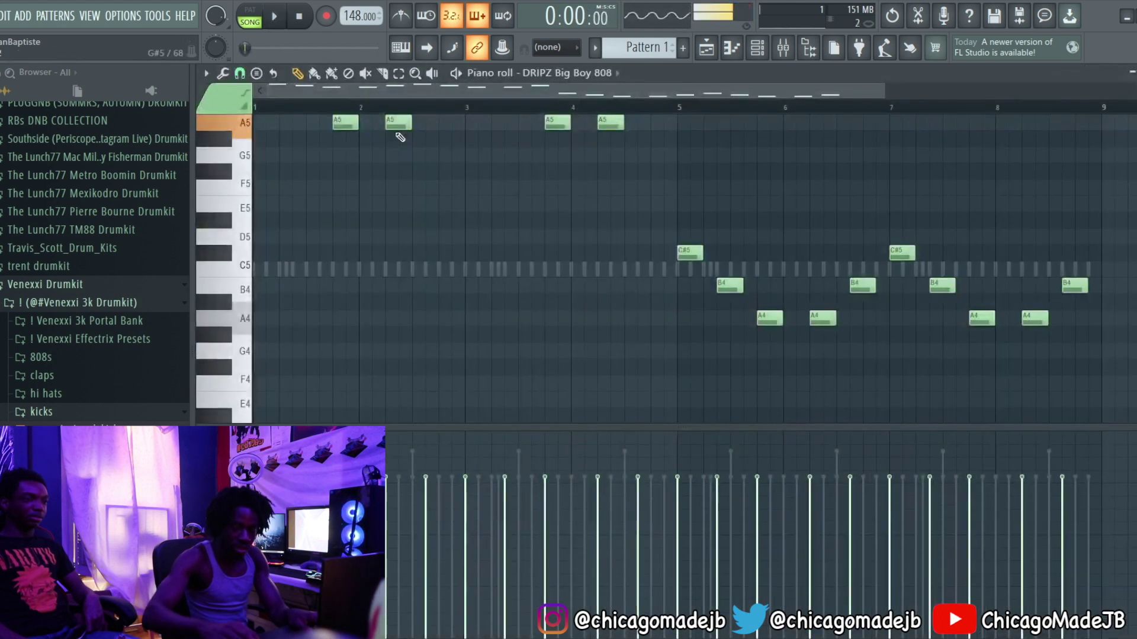
key(ctrl+Down)
key(space)
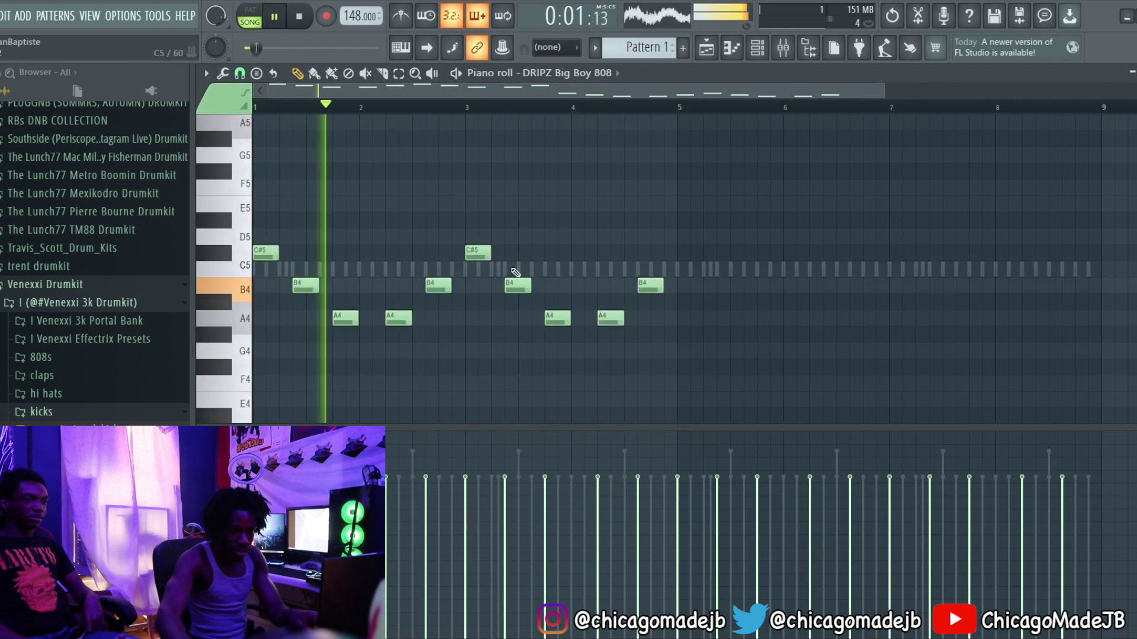
- Select the 808 notes in bars 5 to 8 and transpose them up one octave
scroll(576, 269, up, 3)
scroll(575, 269, down, 8)
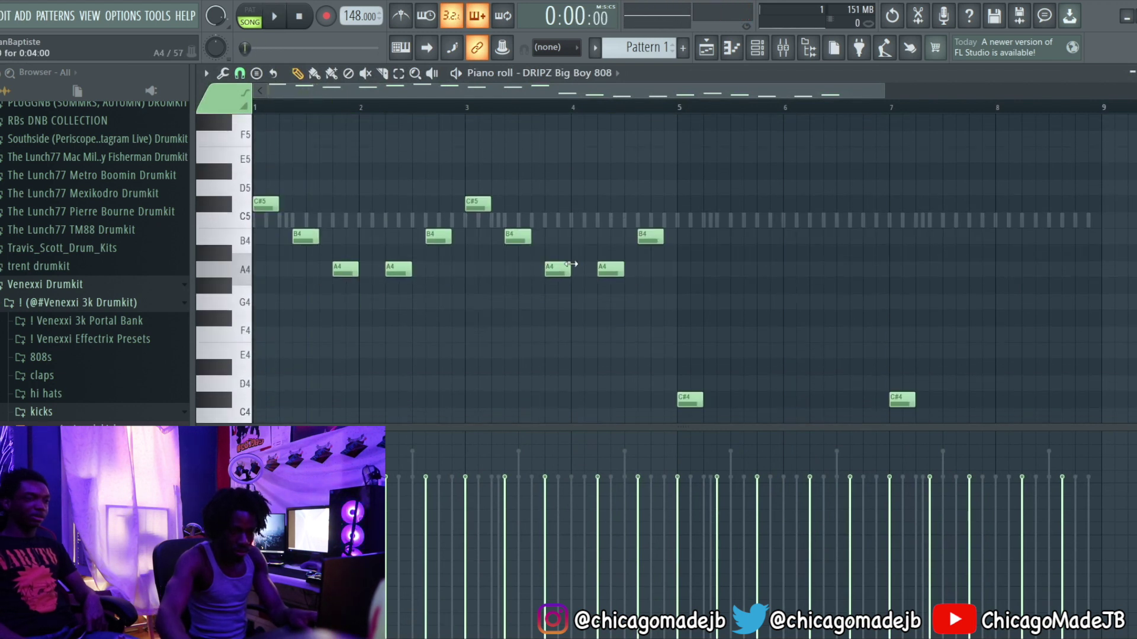
drag(642, 243, 1134, 504)
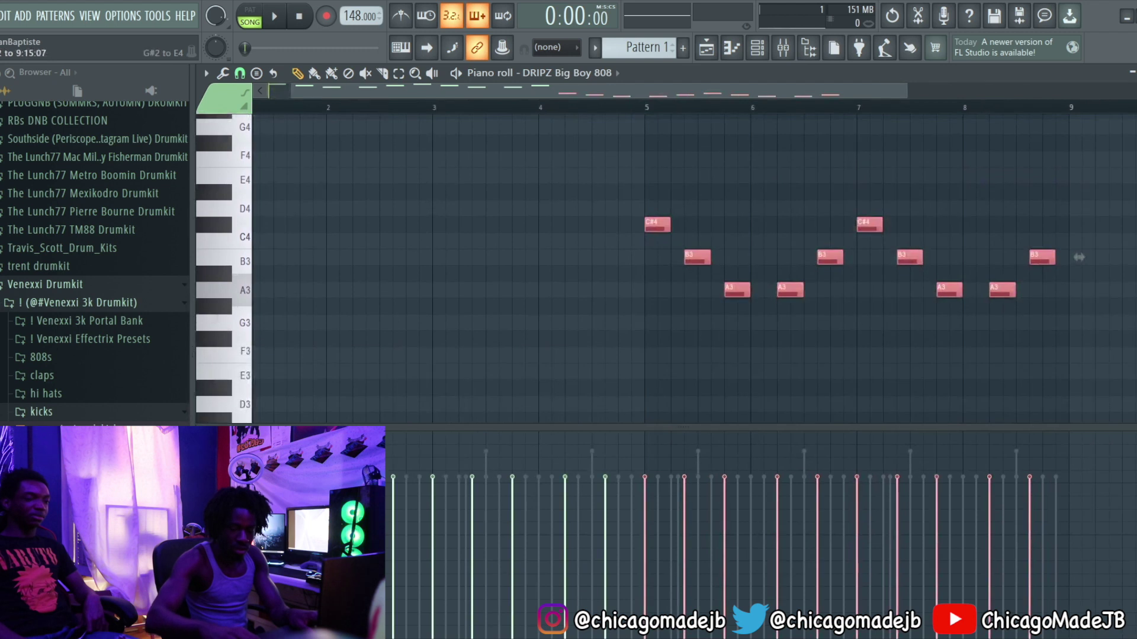
key(ctrl+Up)
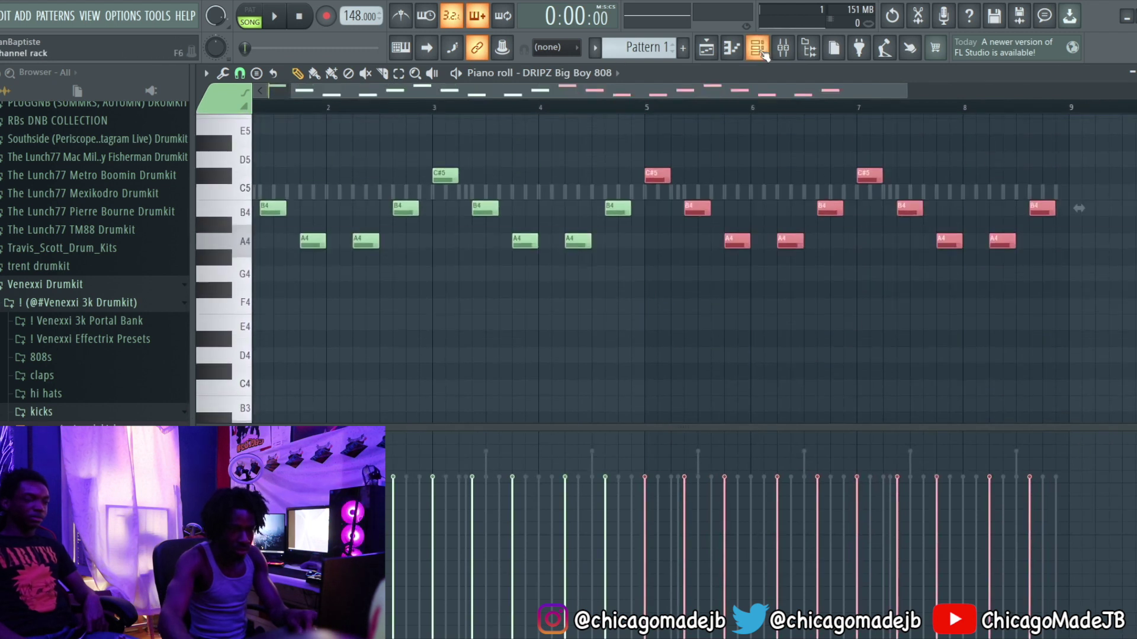
- Return to the channel rack and add a pierre kick hit on step 33, stopping playback
click(761, 52)
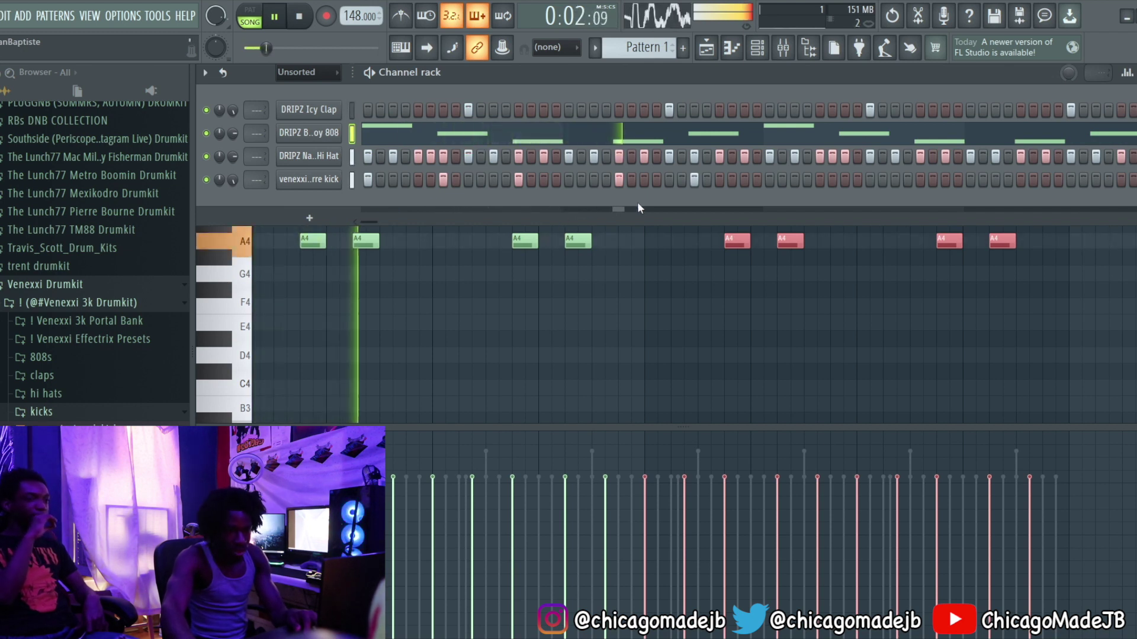
click(769, 180)
key(space)
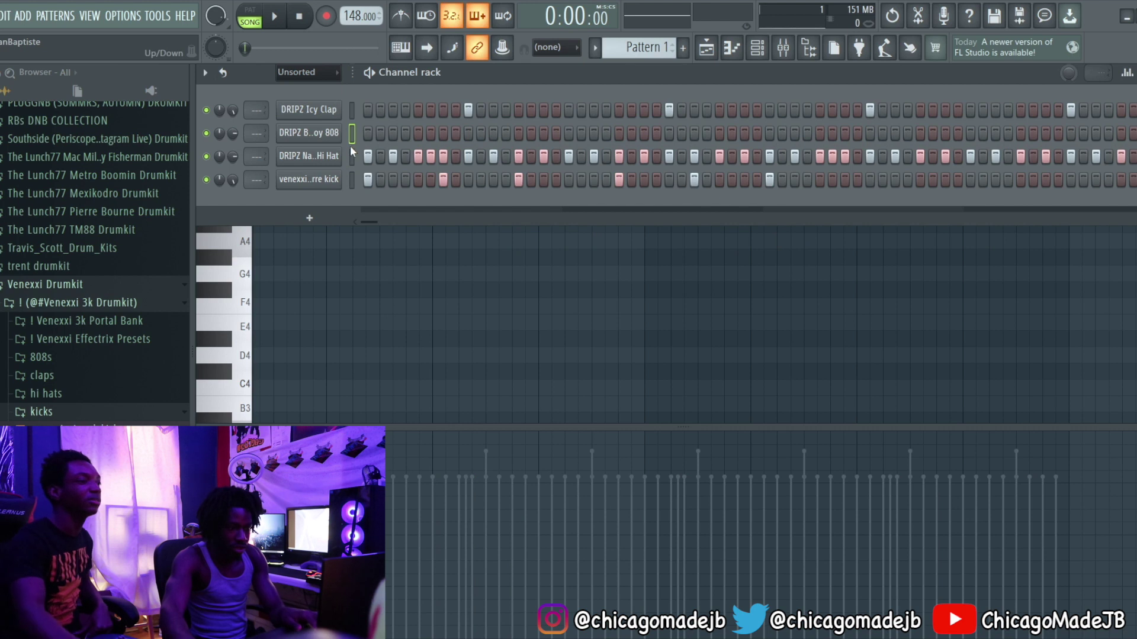
- Fill the pierre kick's piano roll with the 808 note rhythm, put all notes on C5, and return to the channel rack
click(352, 179)
key(F7)
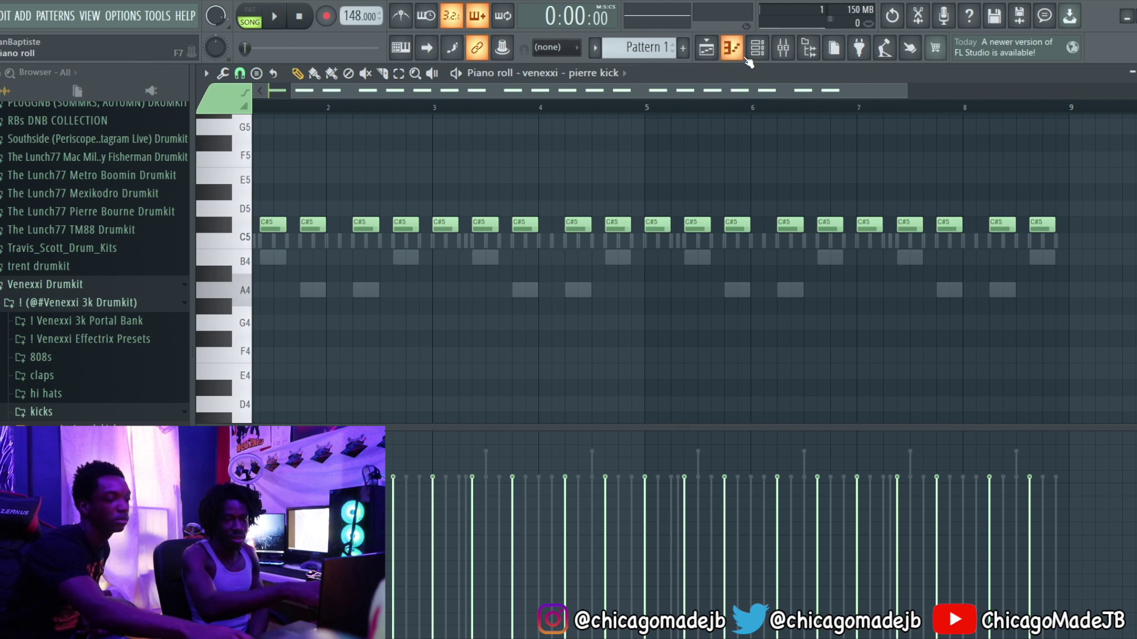
key(Down)
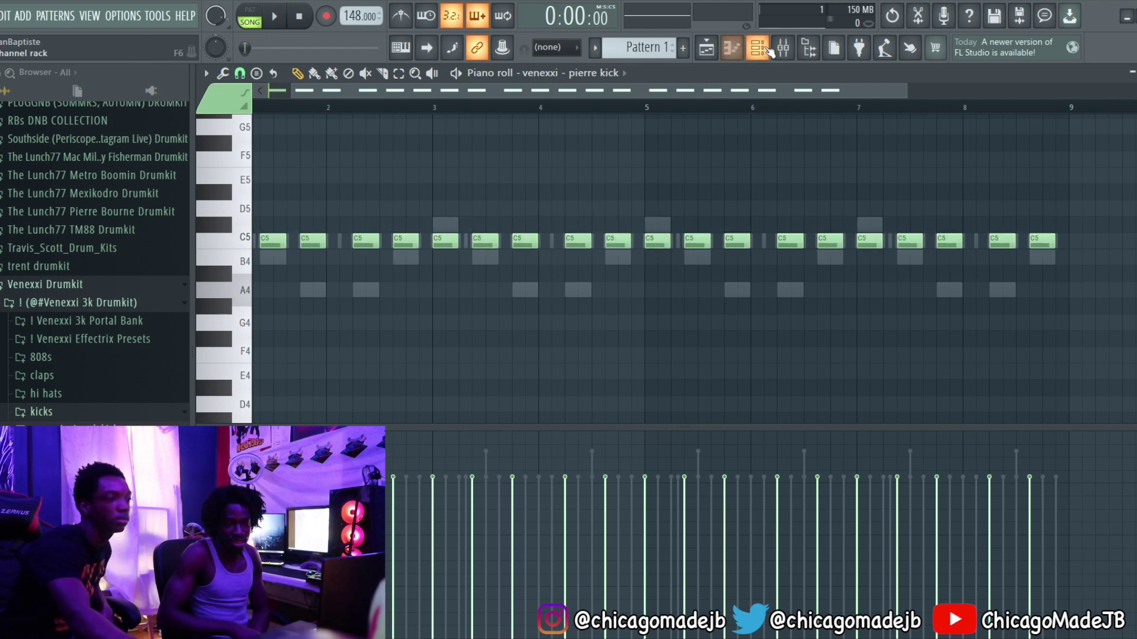
click(765, 50)
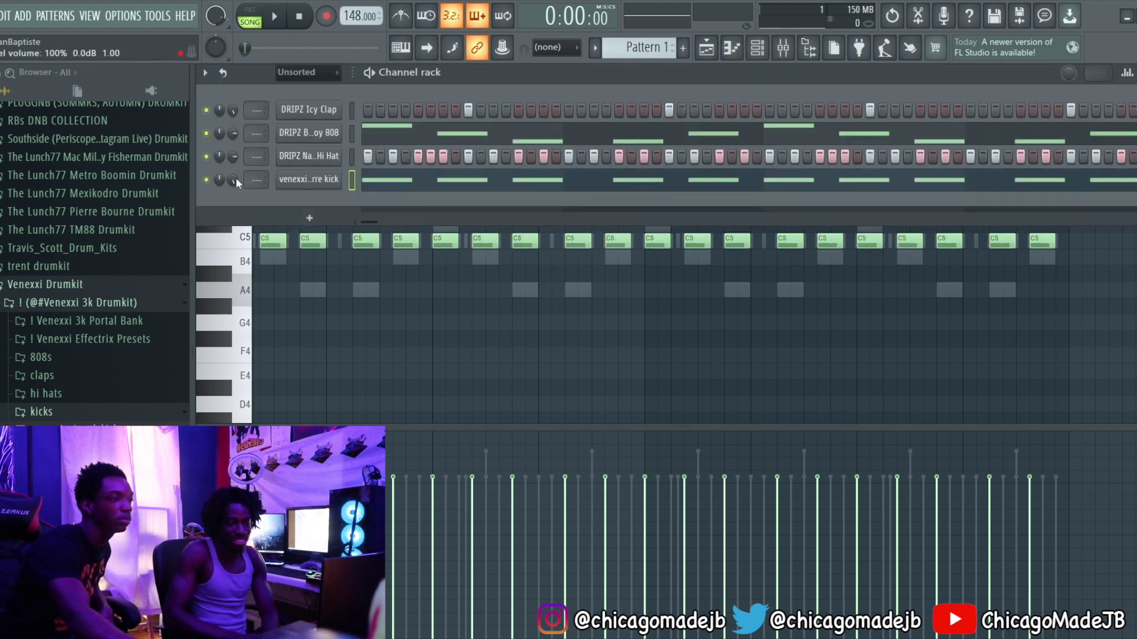
- Enable Reverse polarity in the pierre kick's sampler settings and stop playback
click(311, 180)
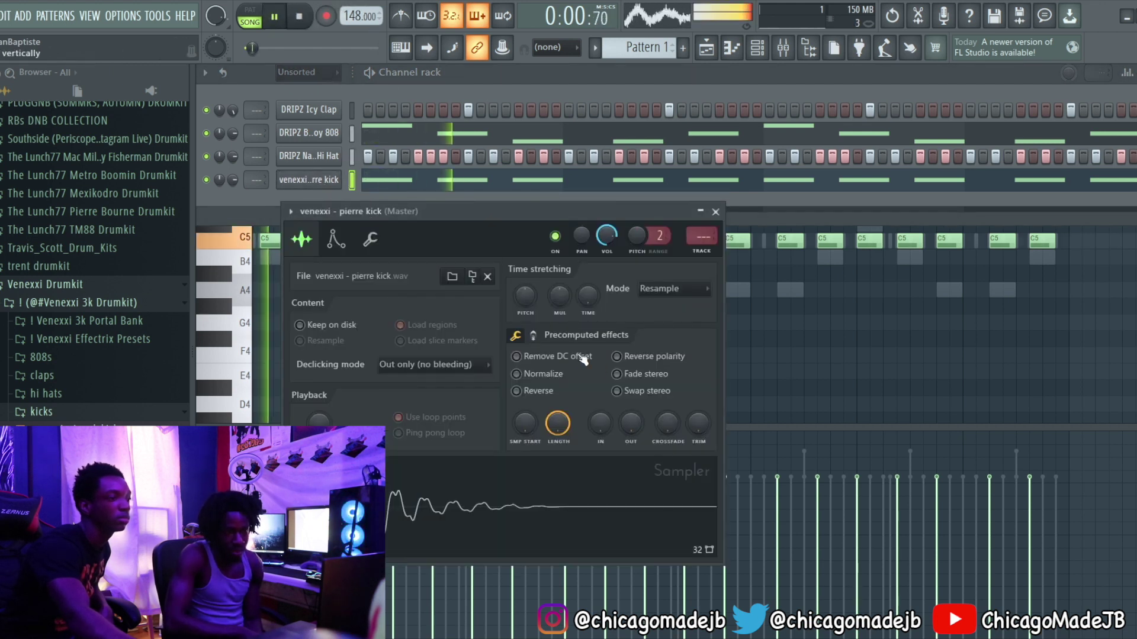
click(617, 356)
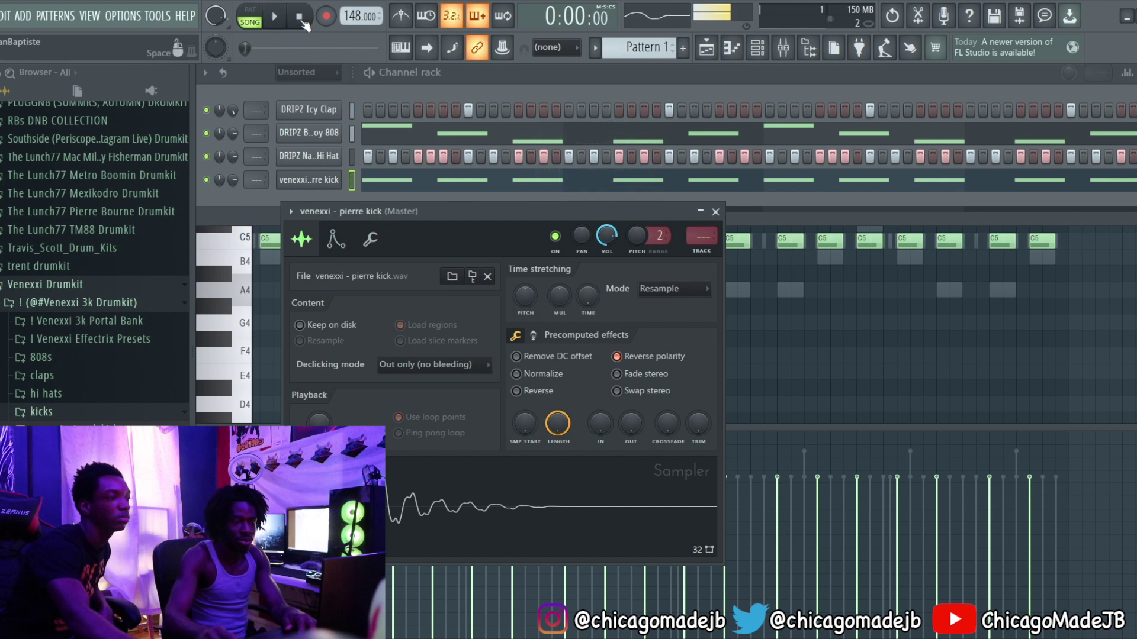
key(space)
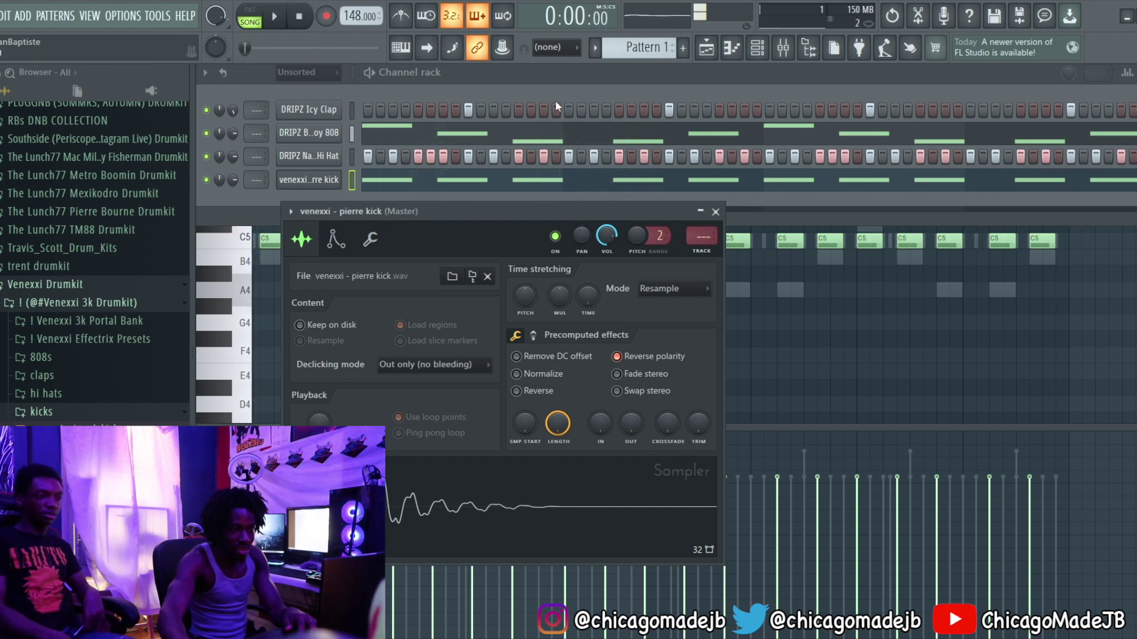
- Delete the pierre kick note on the last beat of bar 1 in the piano roll, keeping the two in bar 2
click(536, 105)
key(F6)
click(322, 91)
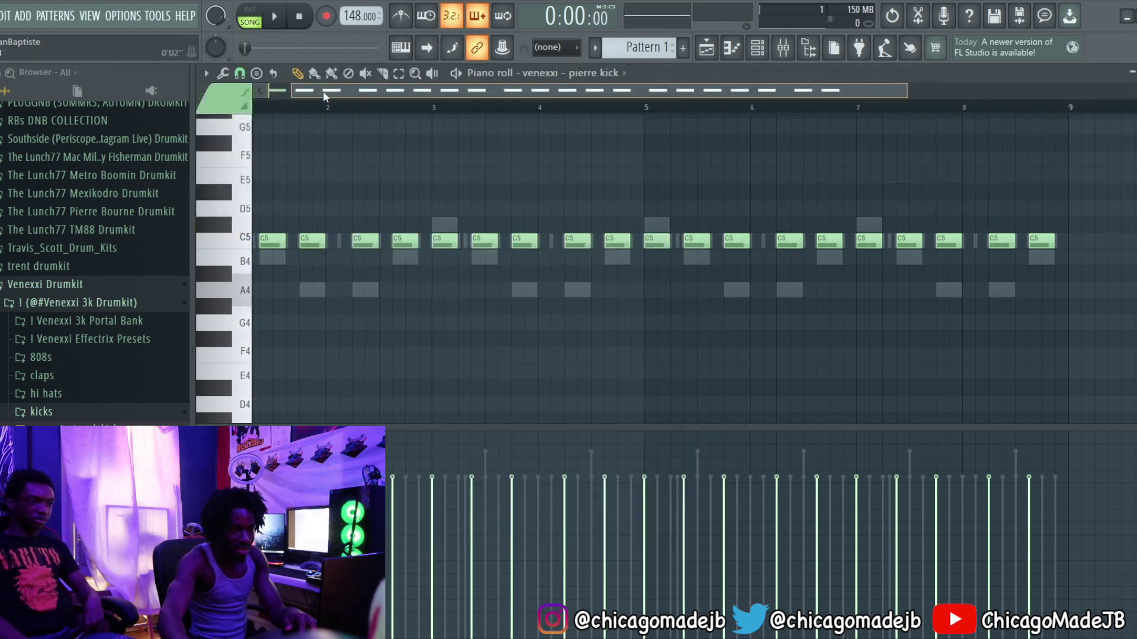
scroll(322, 91, down, 1)
key(space)
right_click(382, 239)
right_click(423, 240)
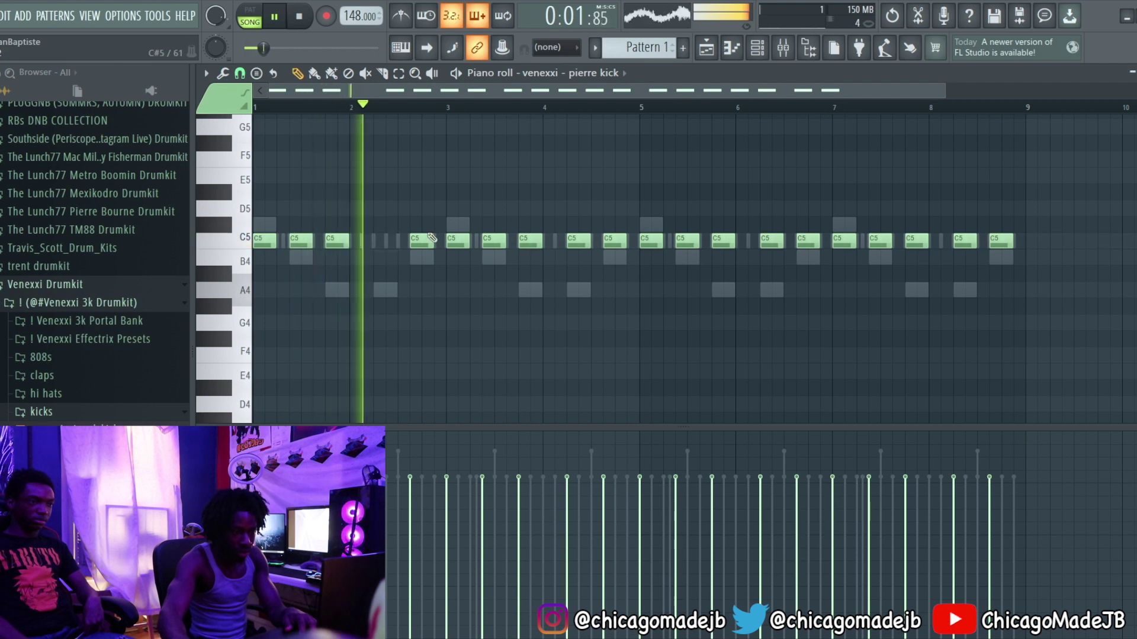
click(421, 241)
click(380, 241)
key(space)
key(space)
right_click(339, 239)
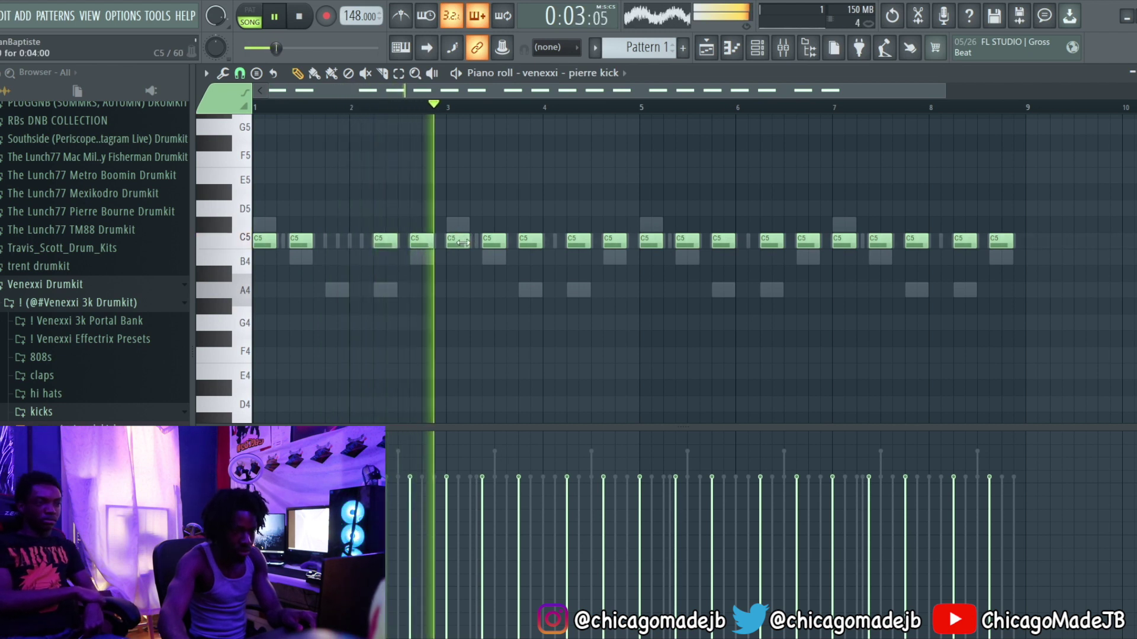
right_click(578, 241)
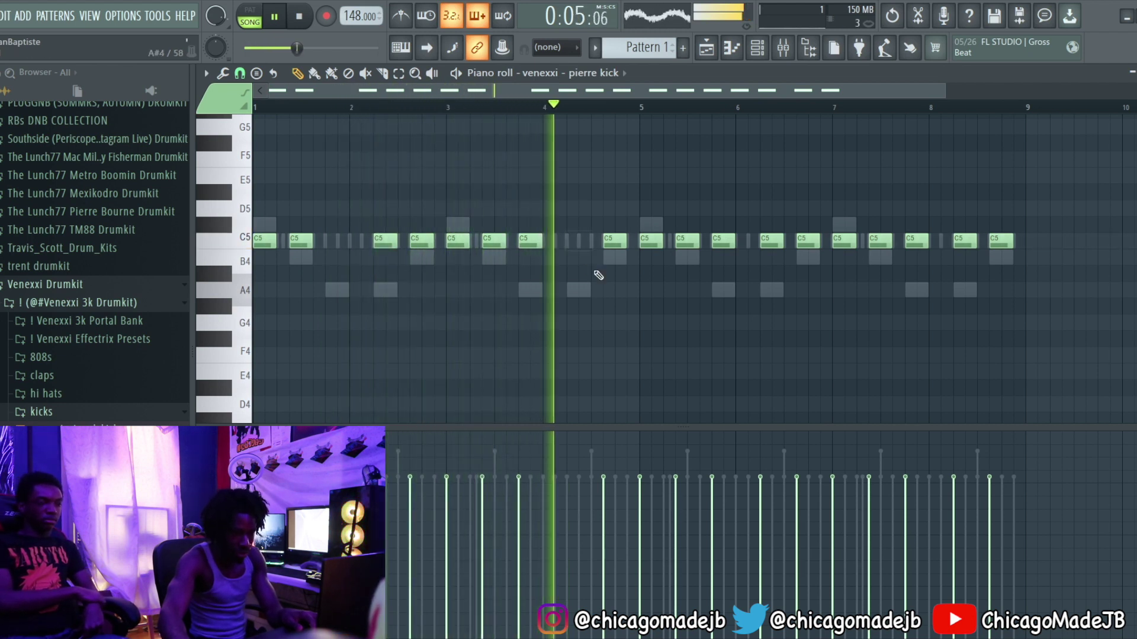
click(577, 241)
key(space)
key(space)
scroll(533, 109, up, 1)
scroll(533, 109, down, 1)
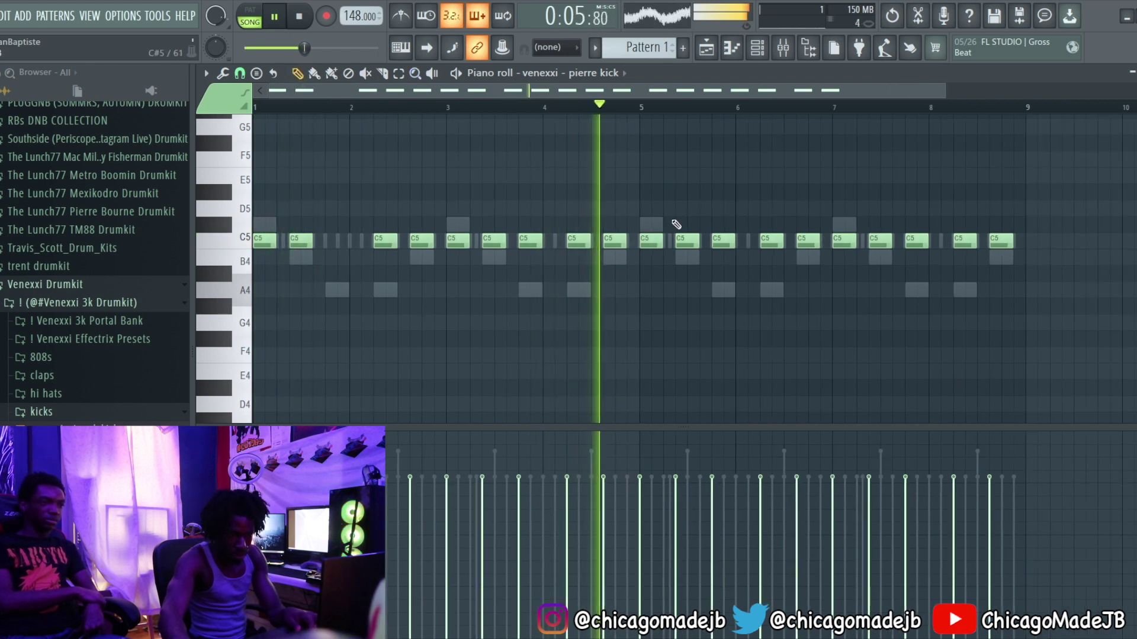
- Erase the kick notes from bar 5 onward, duplicate the first four bars of kicks in their place, and play the result
drag(658, 237, 1125, 240)
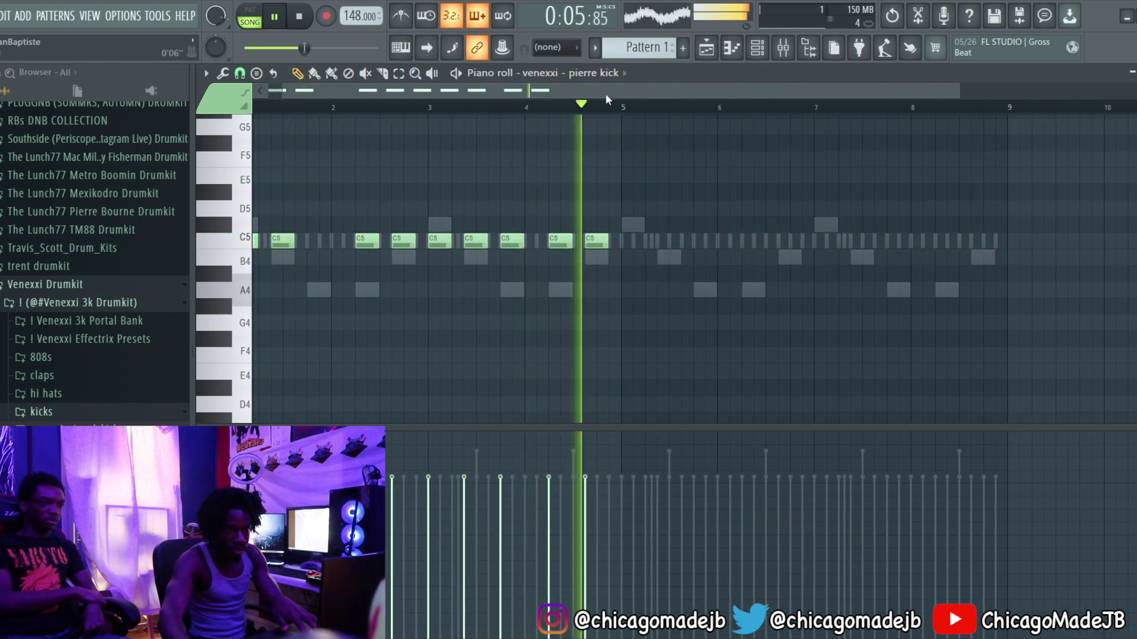
drag(607, 104, 254, 104)
key(ctrl+b)
key(ctrl+d)
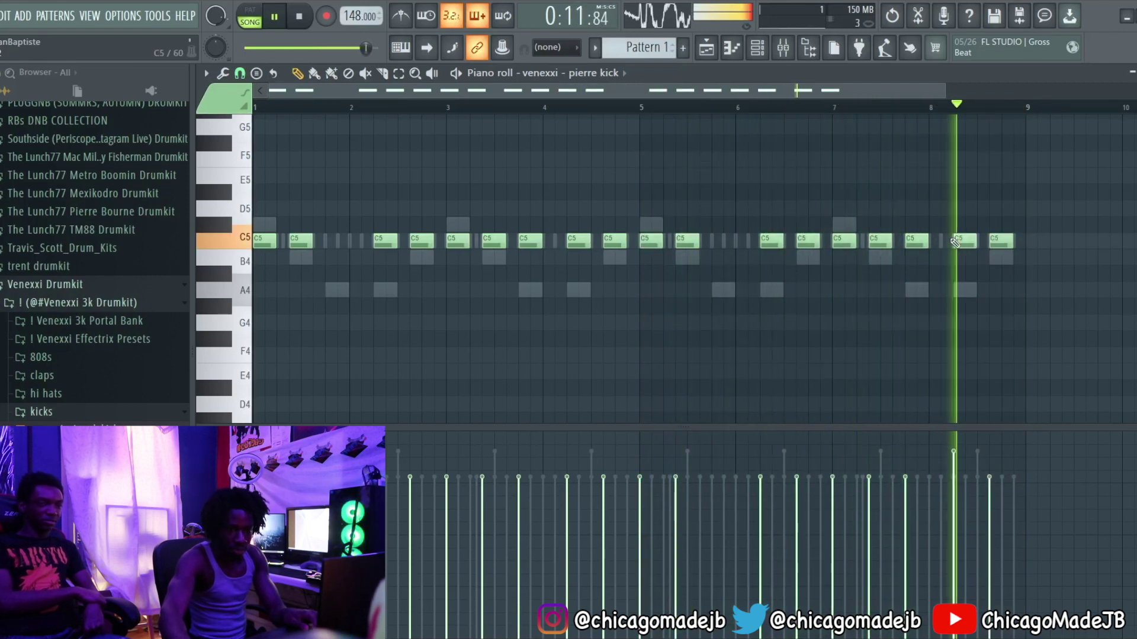
key(space)
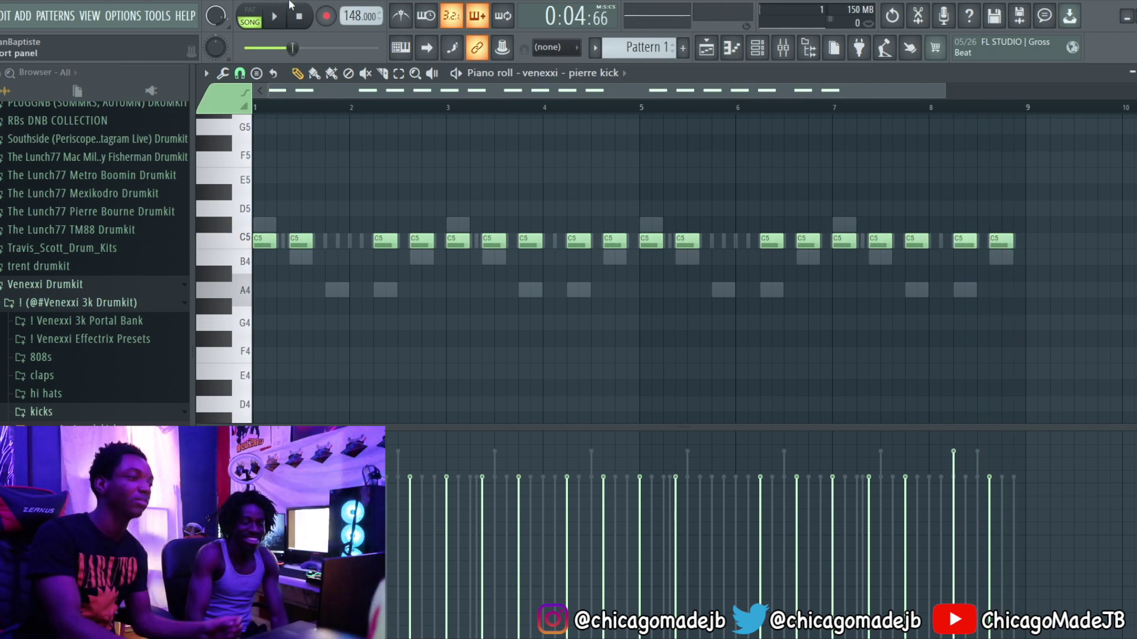
key(space)
- Bring up the channel rack and open the KanKan DrumxLoopKit folder inside Drum kit 2 in the browser
key(F6)
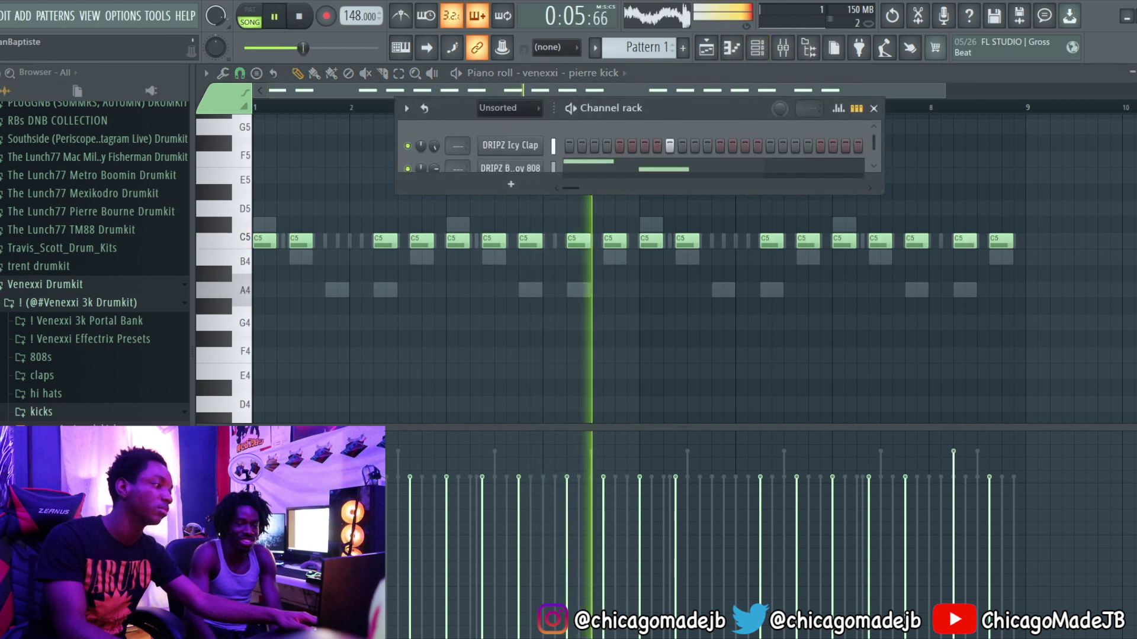
scroll(177, 314, up, 4)
scroll(113, 290, up, 5)
scroll(112, 329, down, 3)
scroll(94, 294, up, 5)
click(93, 292)
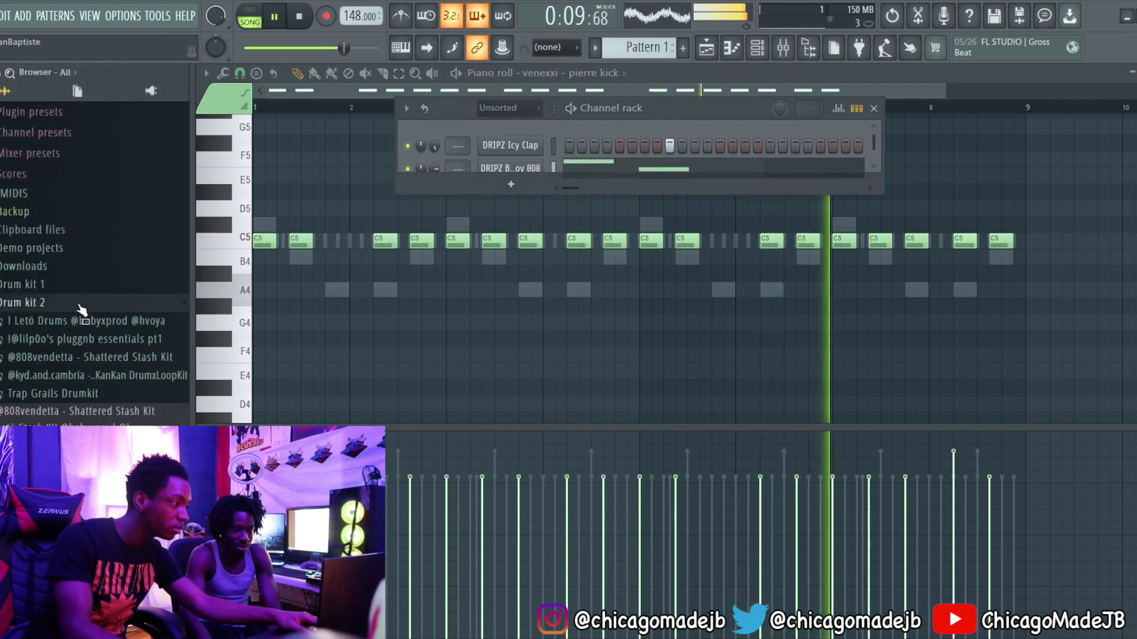
click(83, 377)
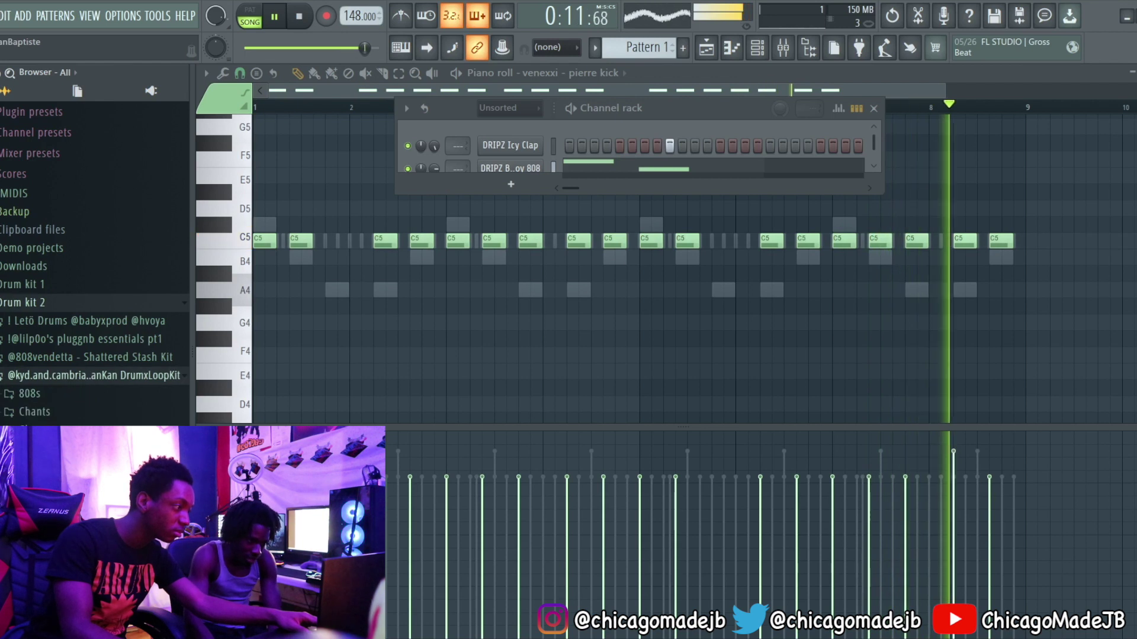
- Add the Smyea Perc sample from the kit's Percs folder to Track 3 of the playlist at bar 3
scroll(82, 355, down, 3)
click(35, 179)
scroll(95, 266, down, 2)
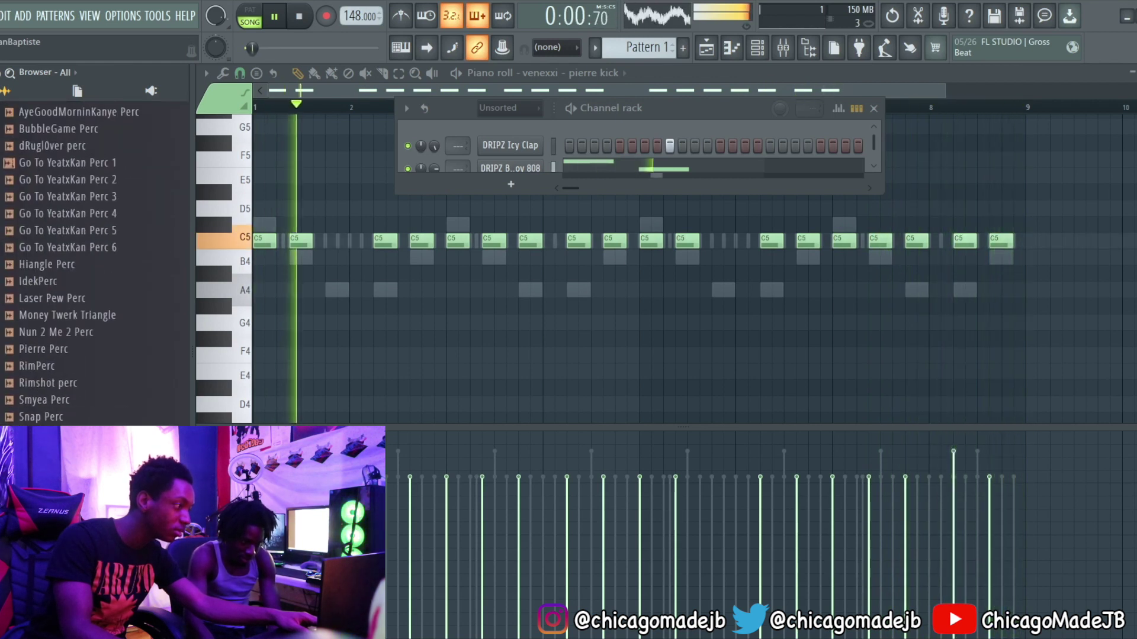
drag(65, 401, 578, 260)
scroll(443, 213, up, 3)
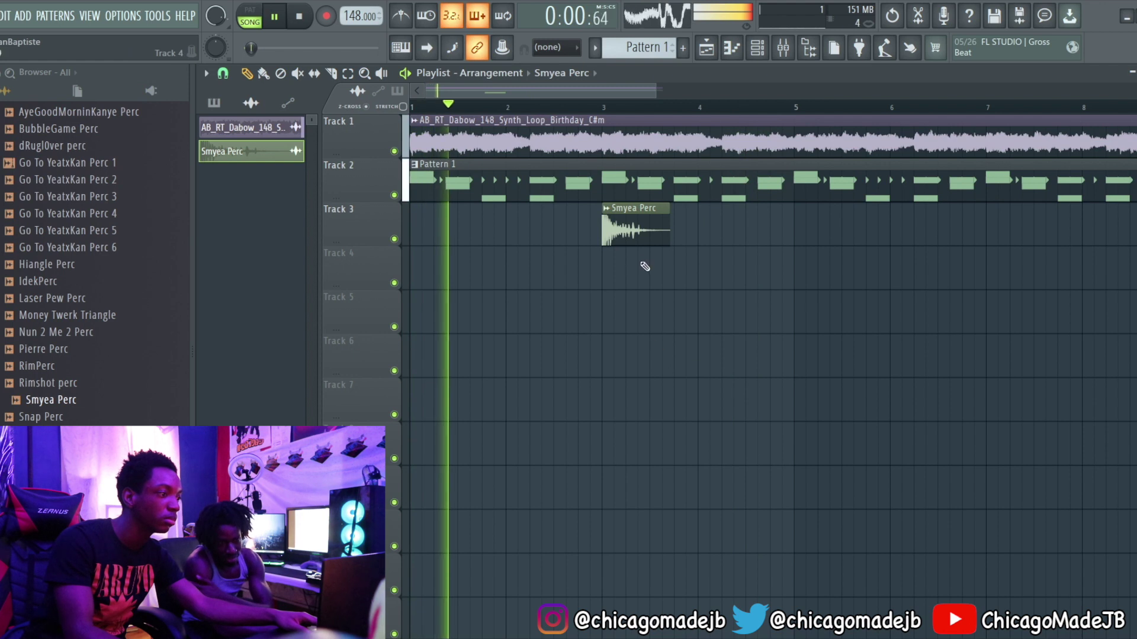
- Shorten the Smyea Perc sample to a brief hit with its Length setting and close its settings
double_click(645, 237)
drag(577, 444, 578, 521)
drag(577, 474, 577, 486)
key(space)
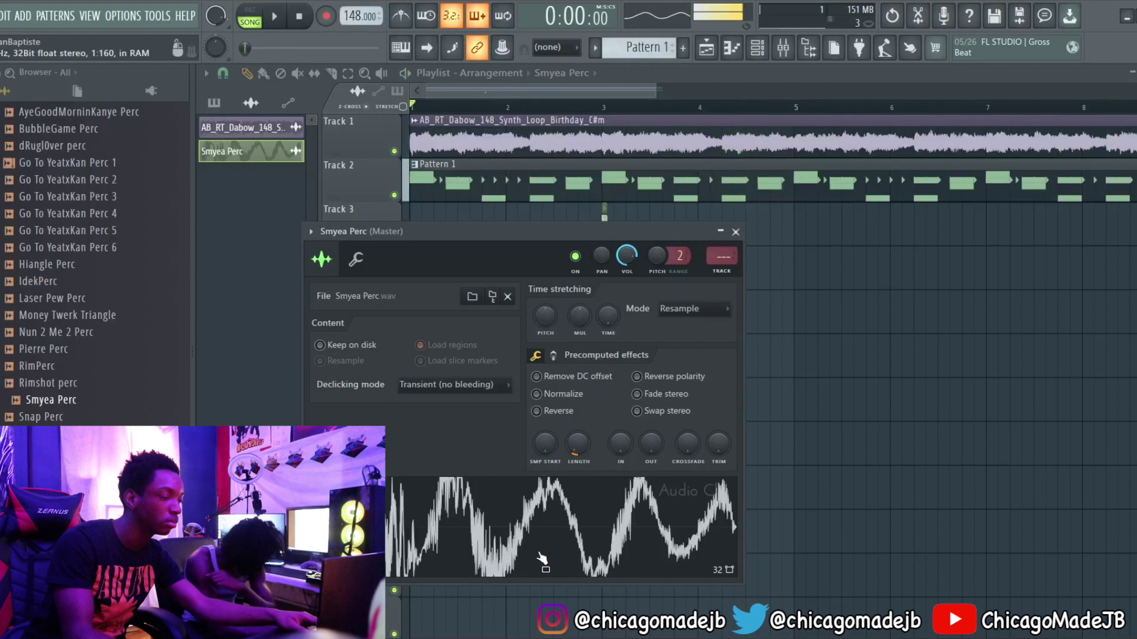
key(space)
click(735, 232)
- Position two Smyea Perc hits within the last beat of bar 2 on Track 3
click(592, 231)
click(585, 231)
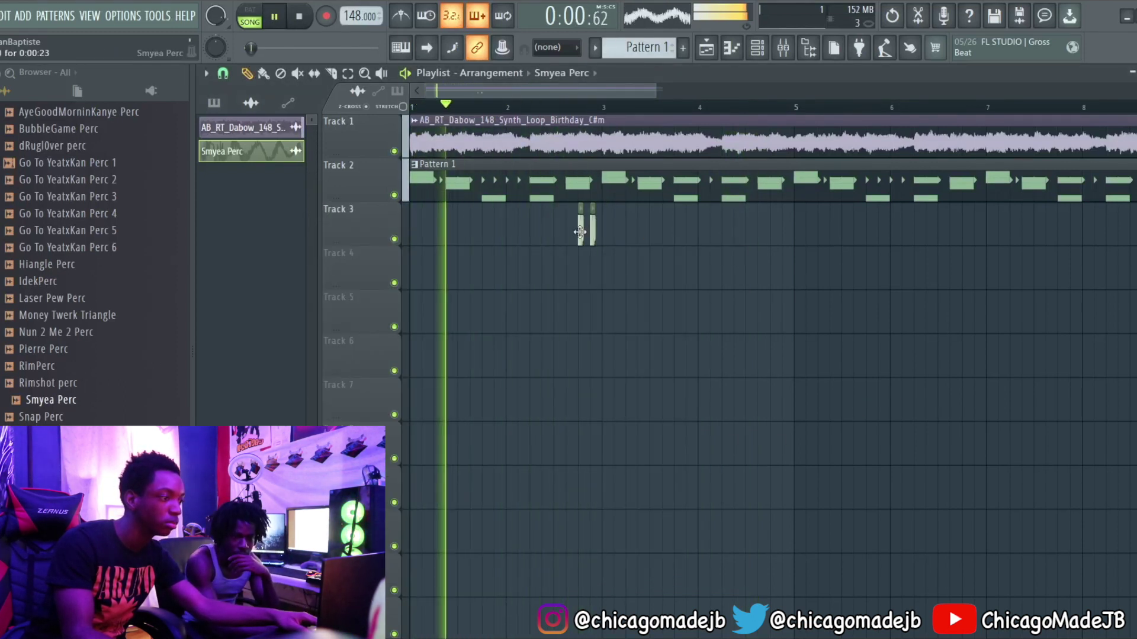
scroll(583, 233, up, 3)
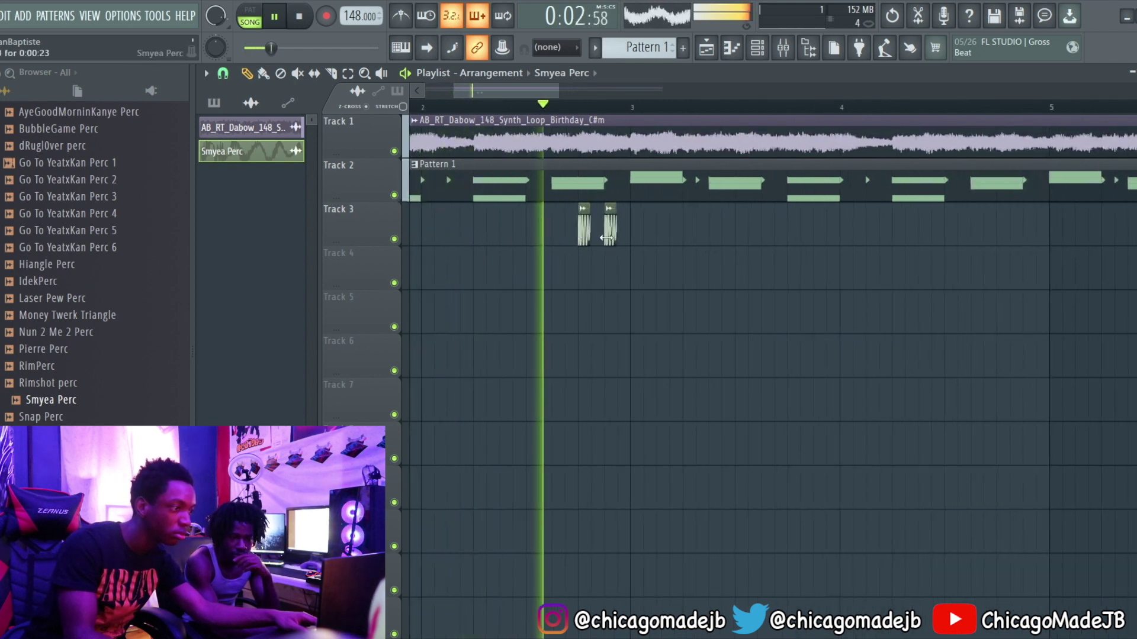
scroll(616, 235, down, 3)
- Shorten the Smyea Perc sample further and lower its channel volume to 36%
double_click(606, 232)
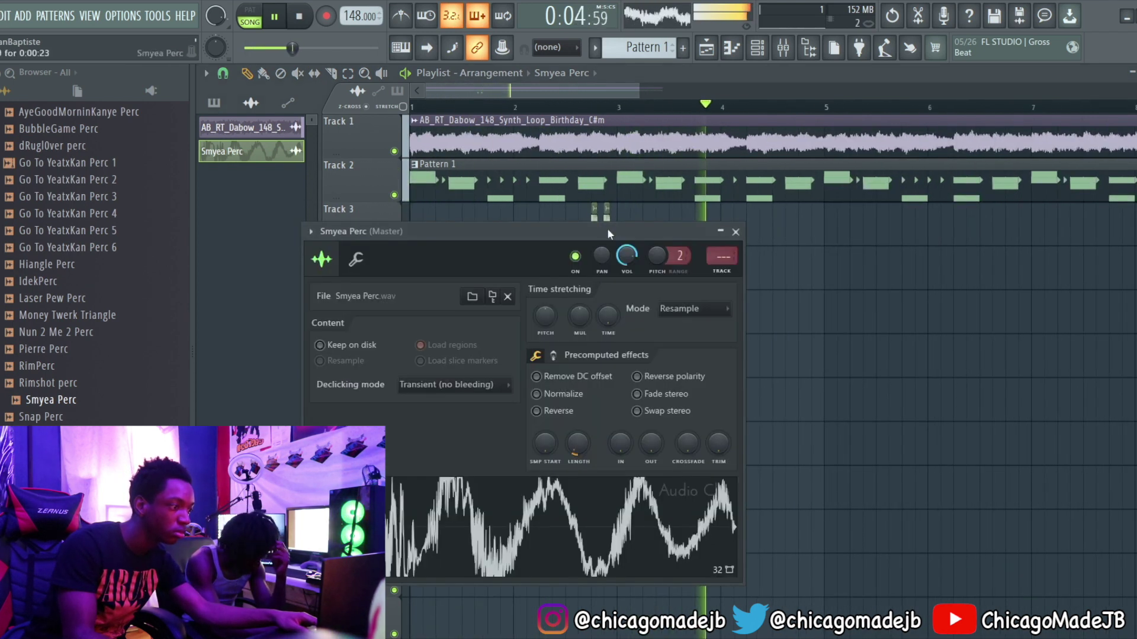
drag(564, 455, 578, 441)
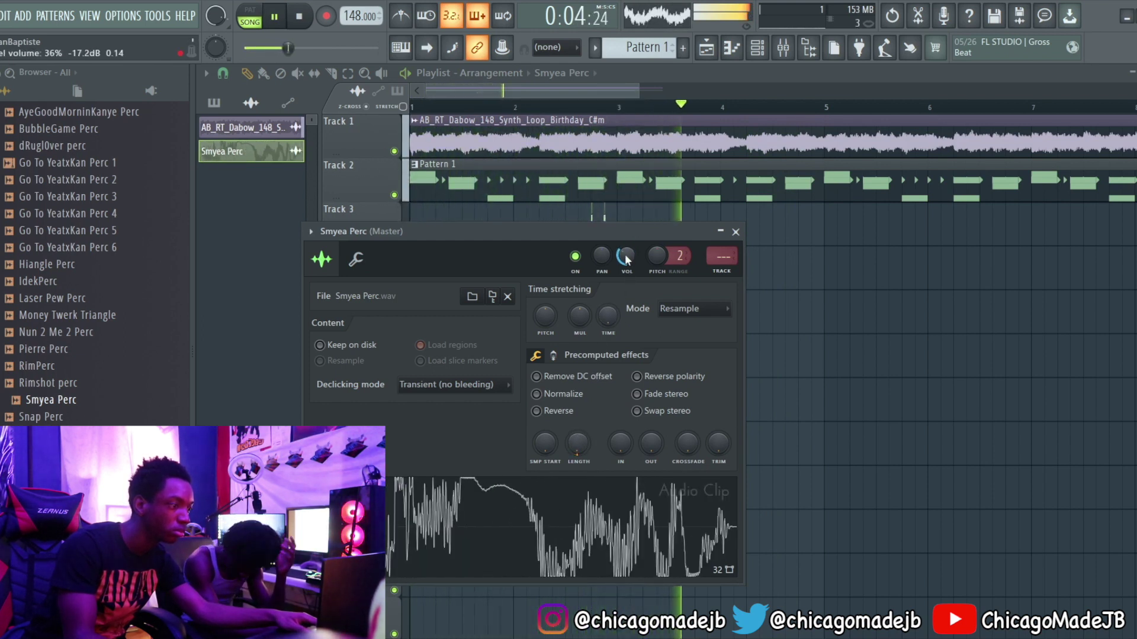
key(Escape)
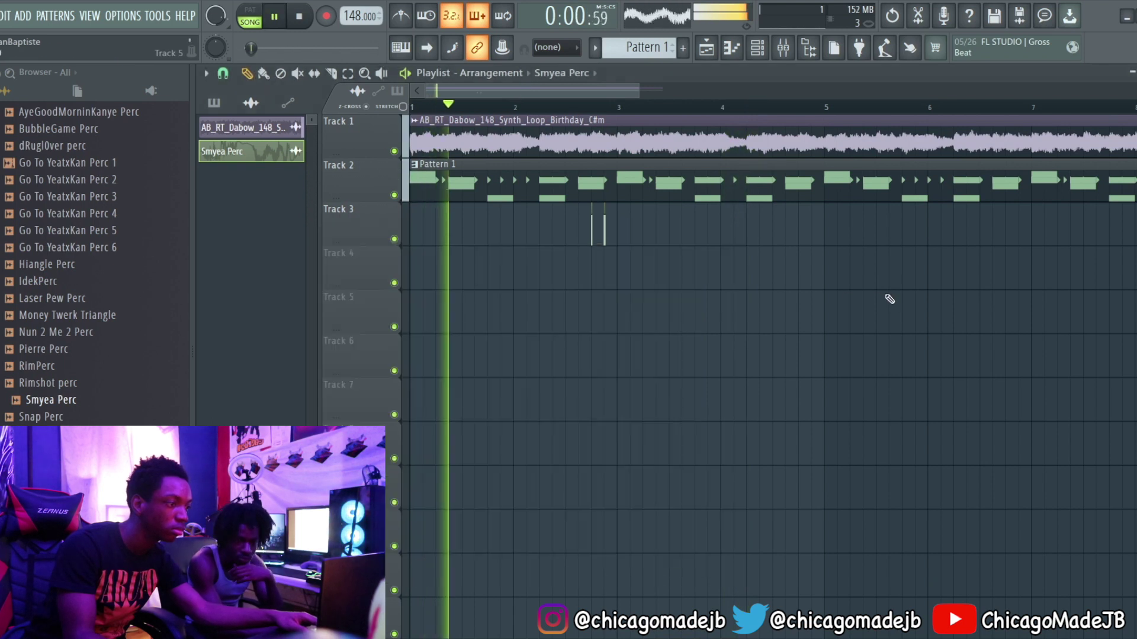
- Select both Smyea Perc hits and copy them to the last beat of bar 4 on Track 3
scroll(502, 120, down, 3)
click(348, 73)
scroll(451, 211, up, 4)
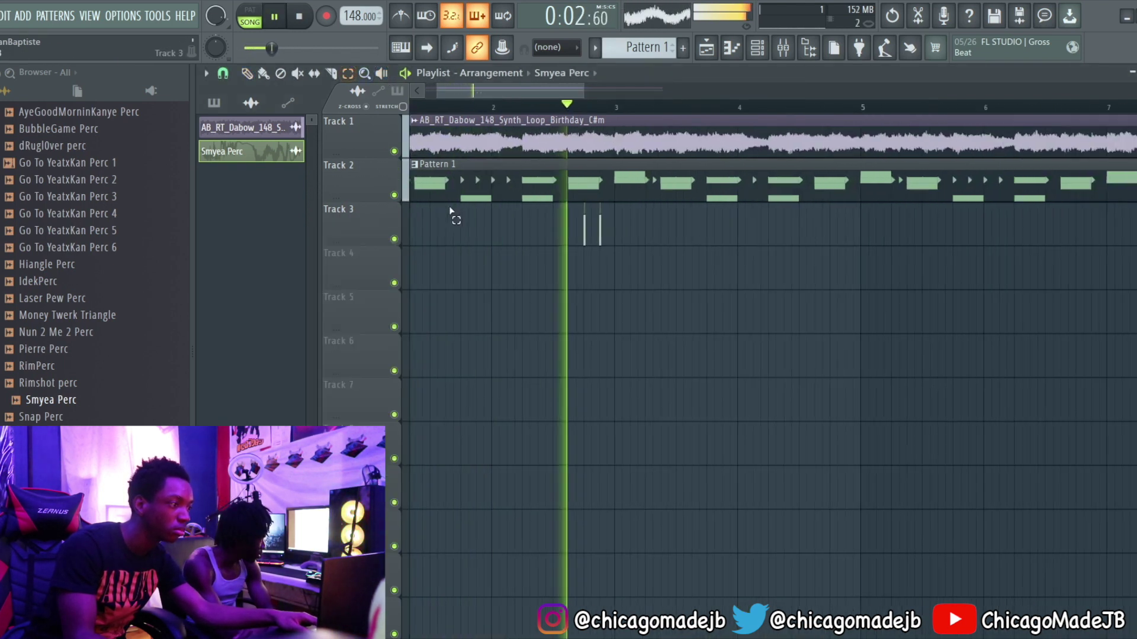
drag(687, 241, 379, 228)
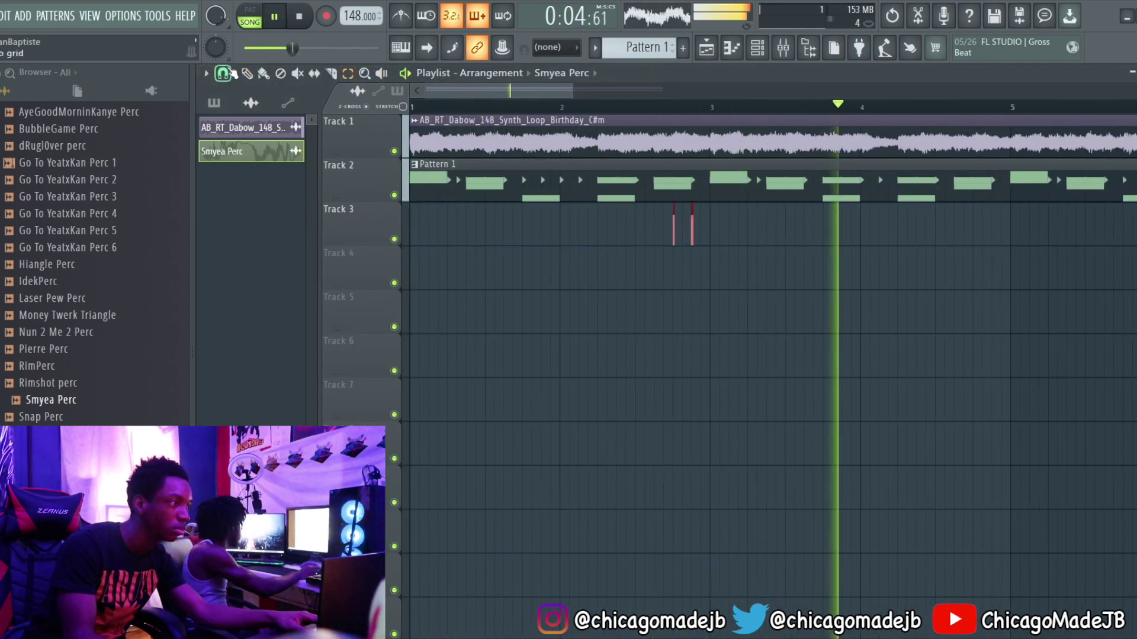
drag(678, 230, 973, 244)
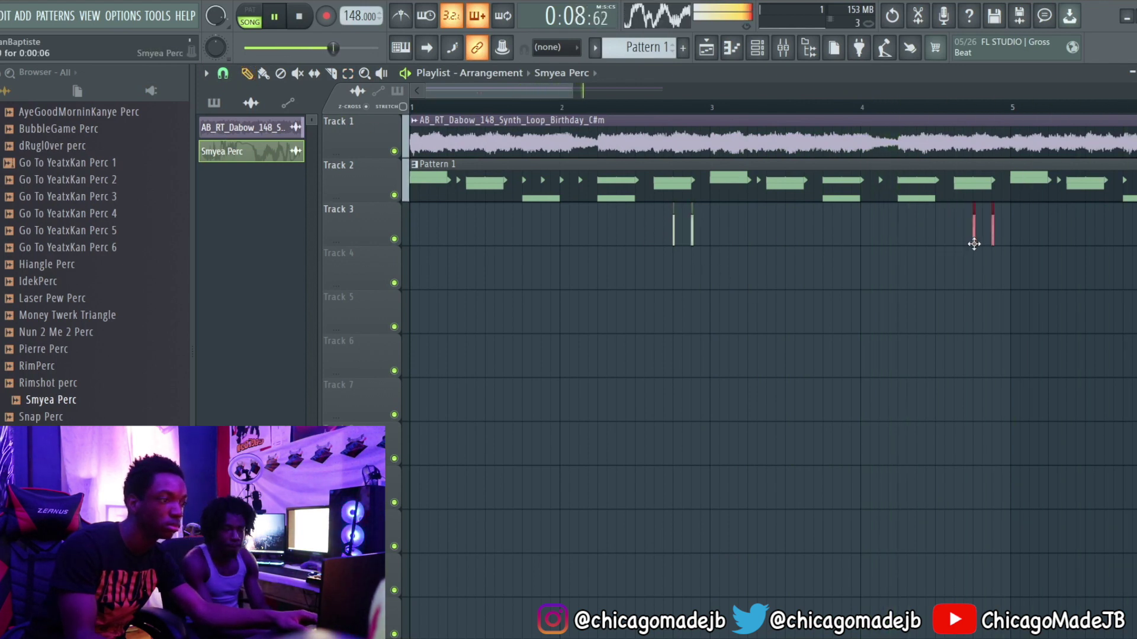
- Duplicate the four Smyea Perc hits into bars 5 to 8, delete the surplus clip copies, and extend Pattern 1 to bar 9
scroll(947, 246, down, 3)
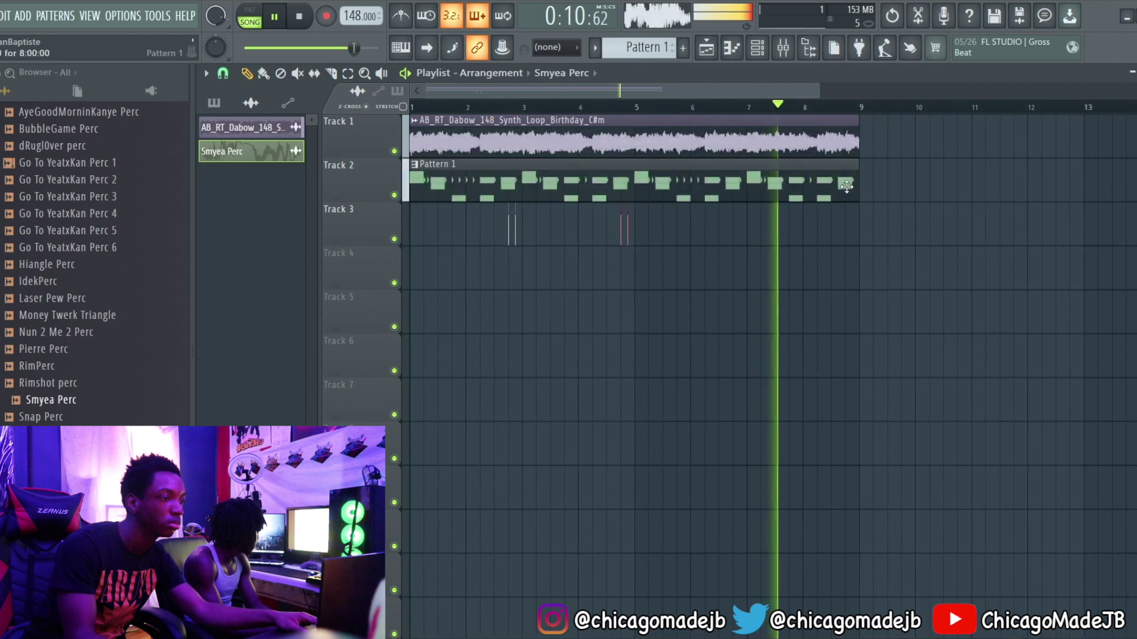
drag(854, 184, 634, 185)
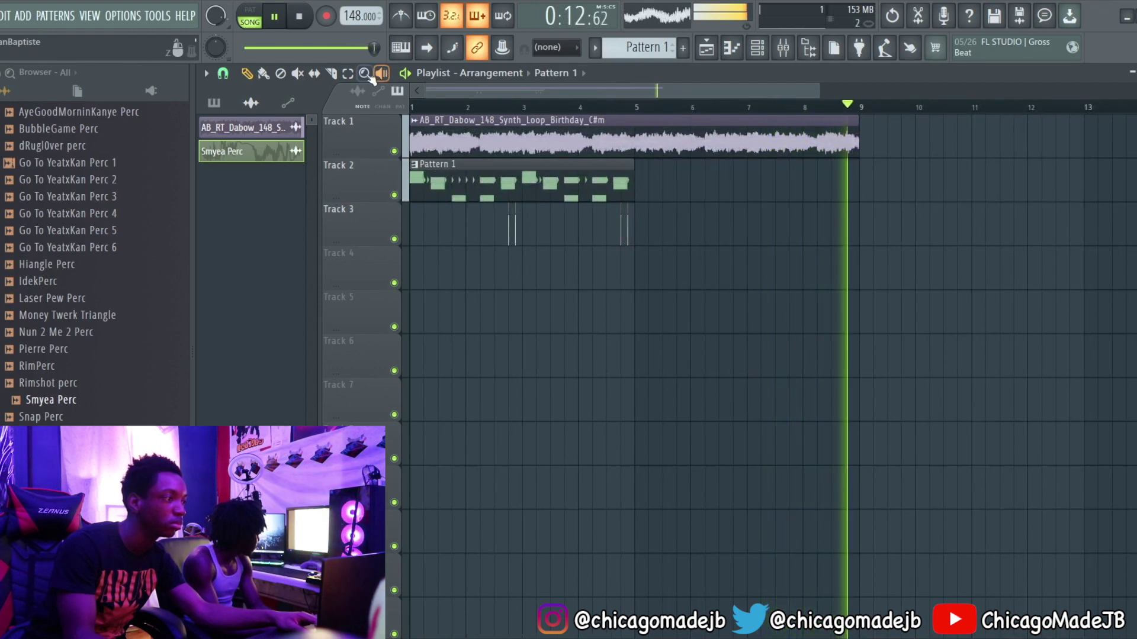
drag(684, 245, 414, 171)
key(ctrl+b)
click(687, 151)
click(674, 178)
key(Delete)
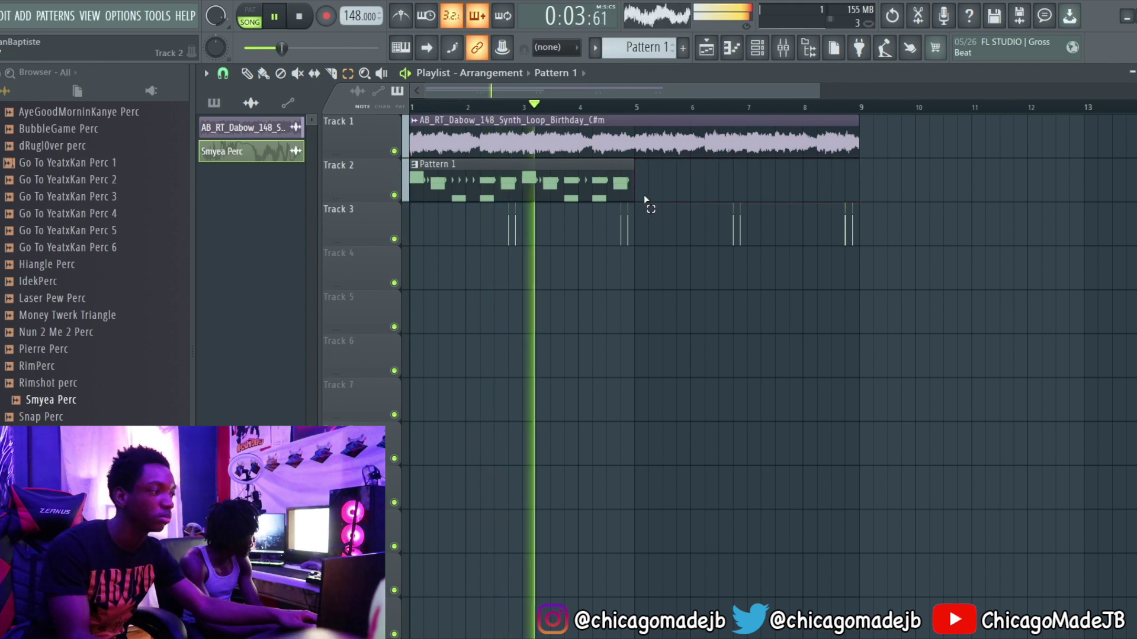
drag(634, 179, 859, 178)
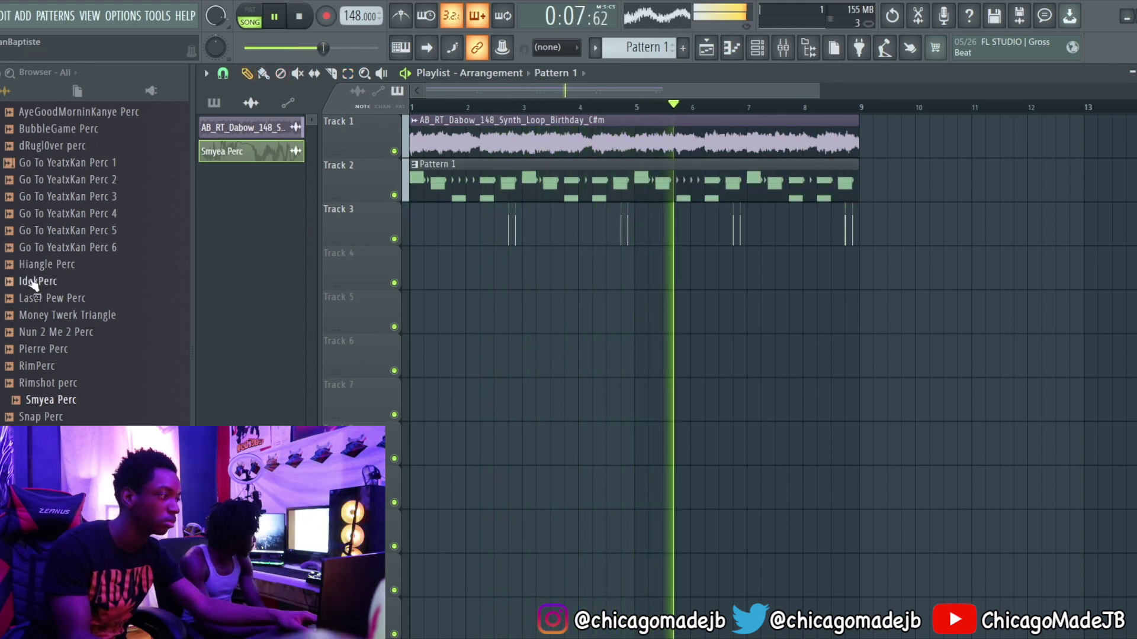
- Browse the Percs and Snares folders of the KanKan kit in Drum kit 2 for another sample
scroll(56, 342, up, 5)
click(62, 382)
scroll(63, 384, down, 4)
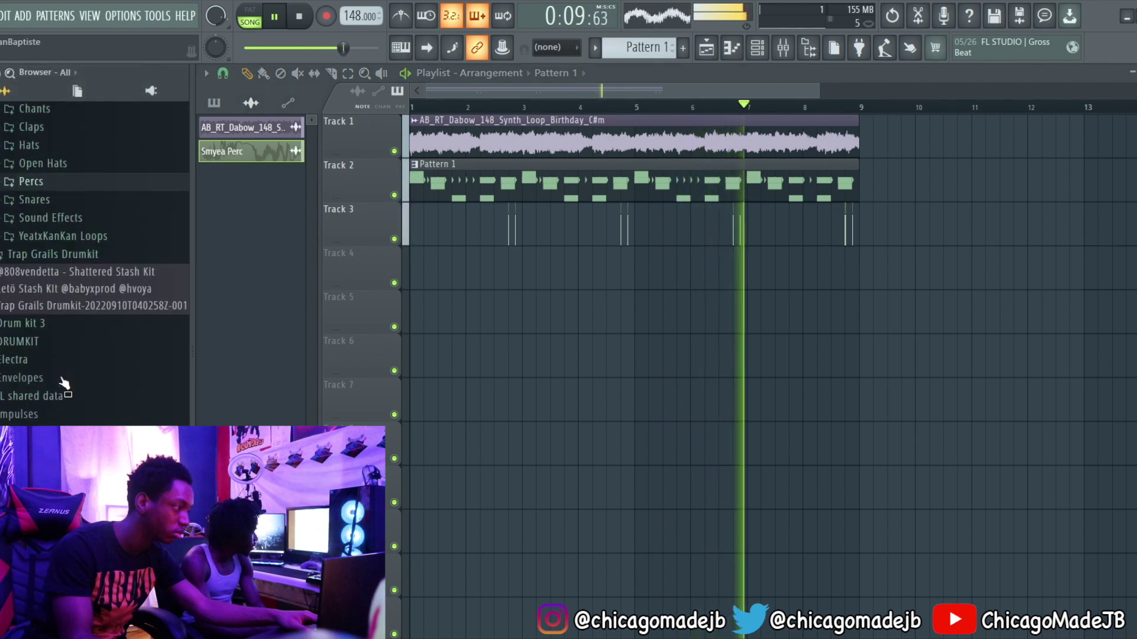
click(59, 199)
scroll(70, 319, down, 7)
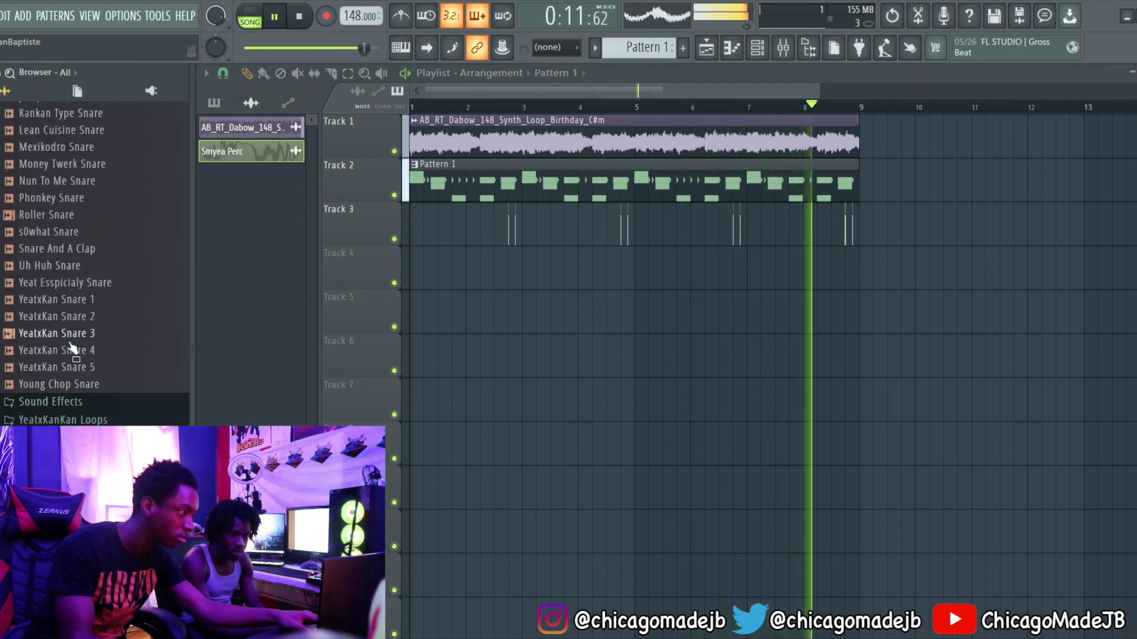
scroll(71, 262, up, 8)
click(71, 171)
scroll(62, 266, up, 8)
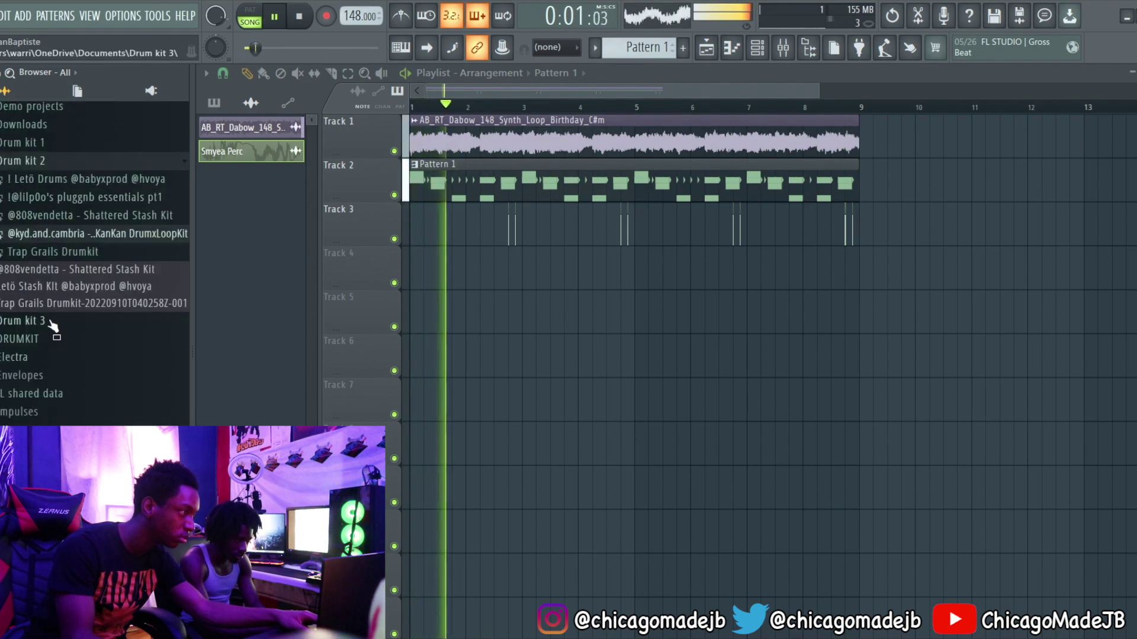
- Look through the xenomorph drums kit in Drum kit 1 and the KanKan kit's Percs folder in Drum kit 2 for percussion samples
click(53, 285)
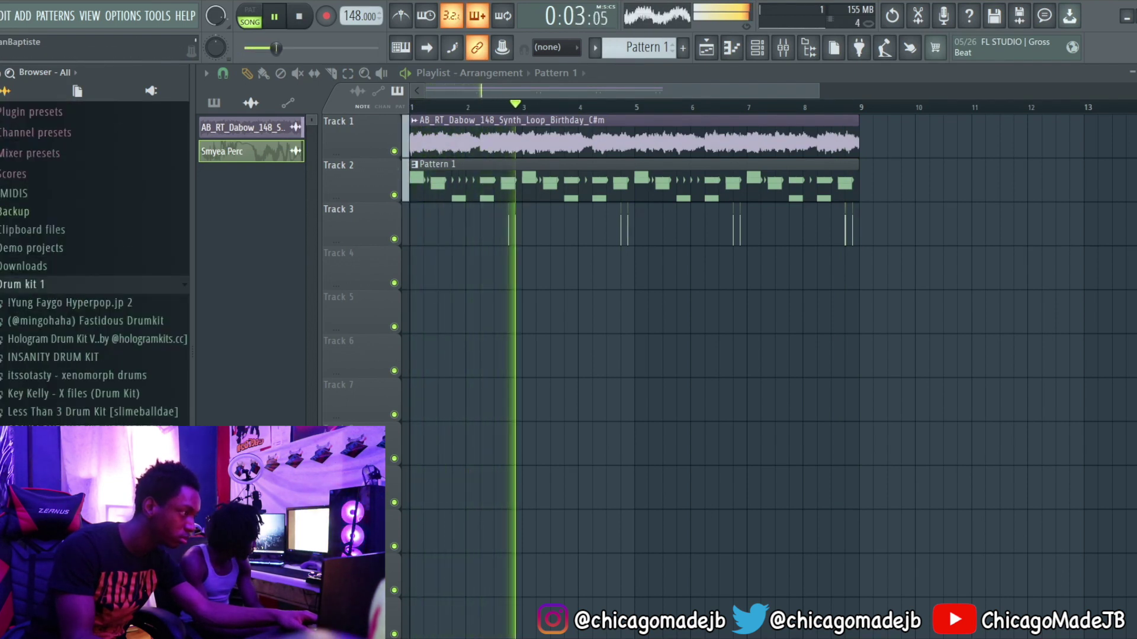
click(54, 377)
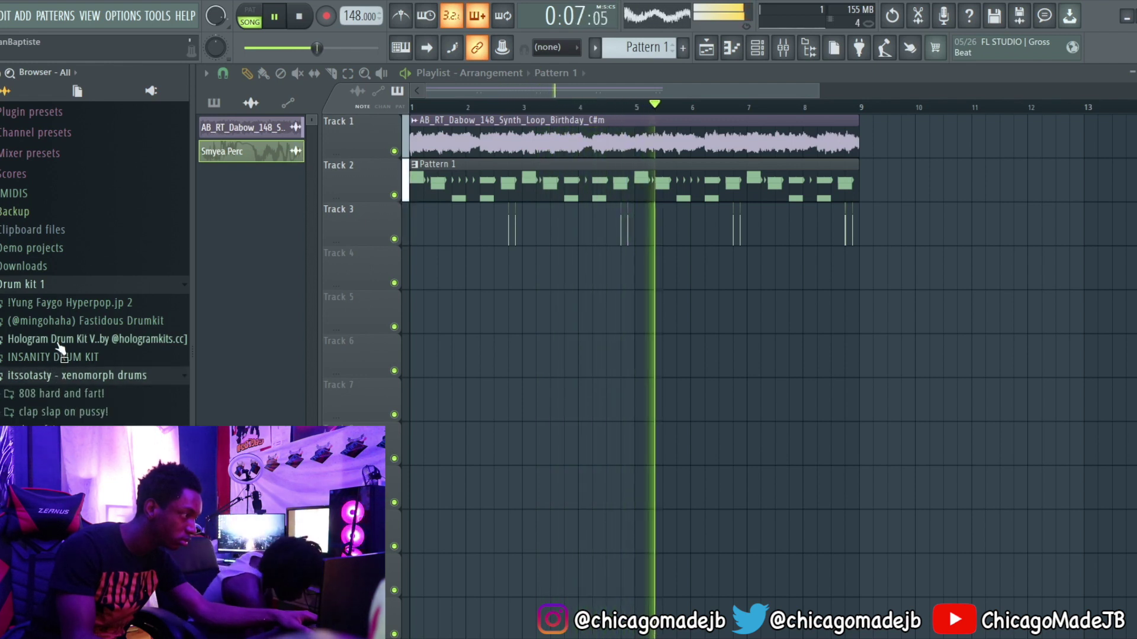
scroll(46, 308, down, 6)
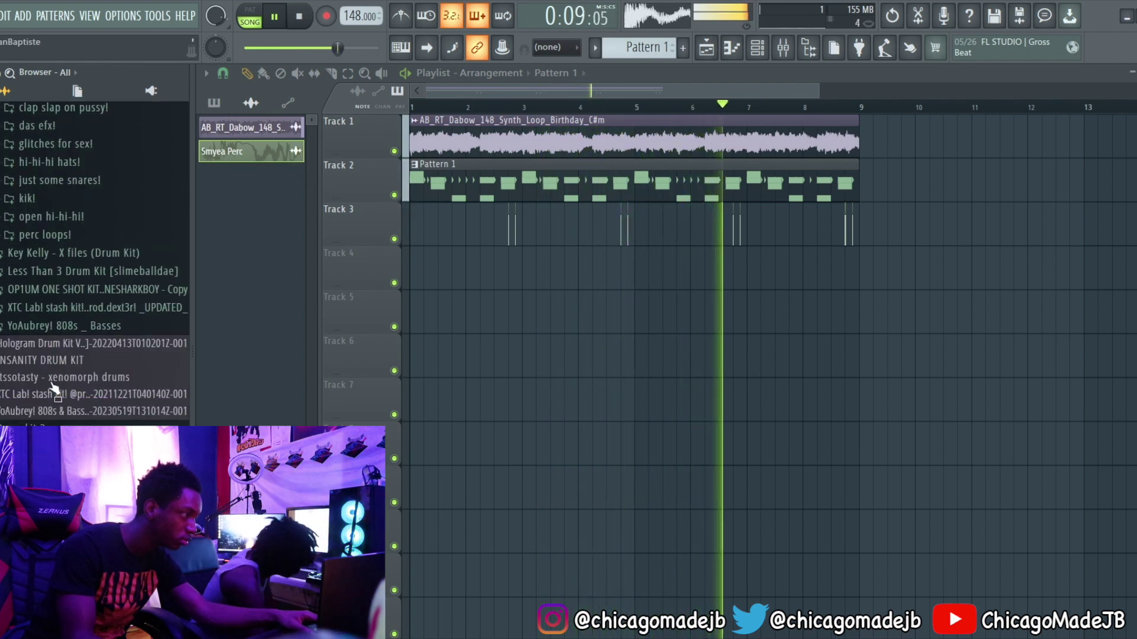
scroll(51, 303, down, 4)
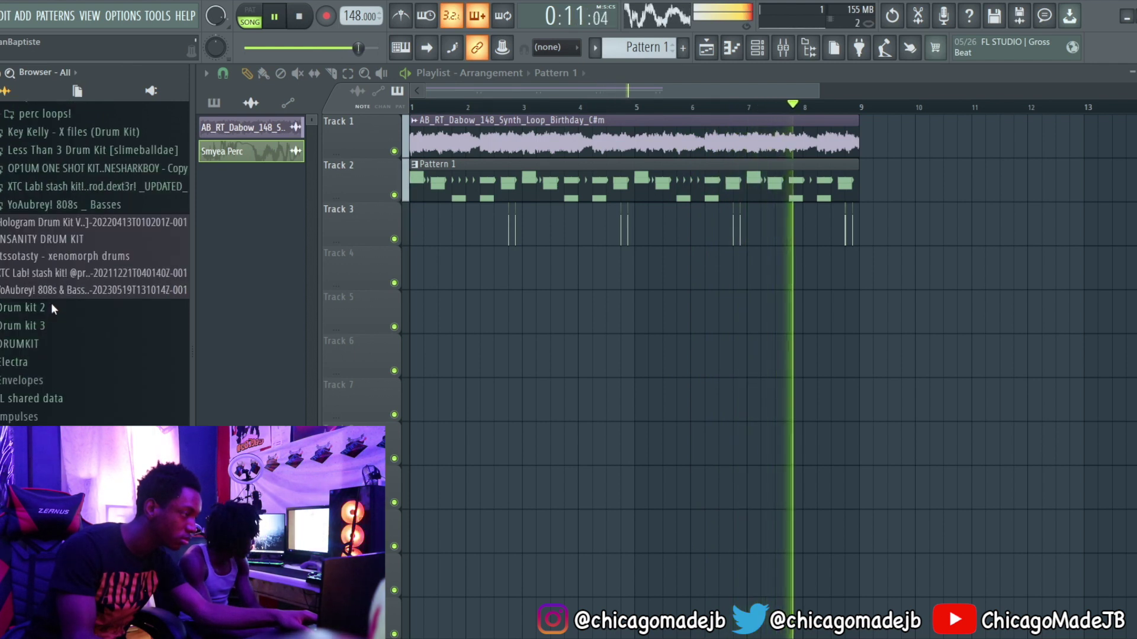
click(51, 303)
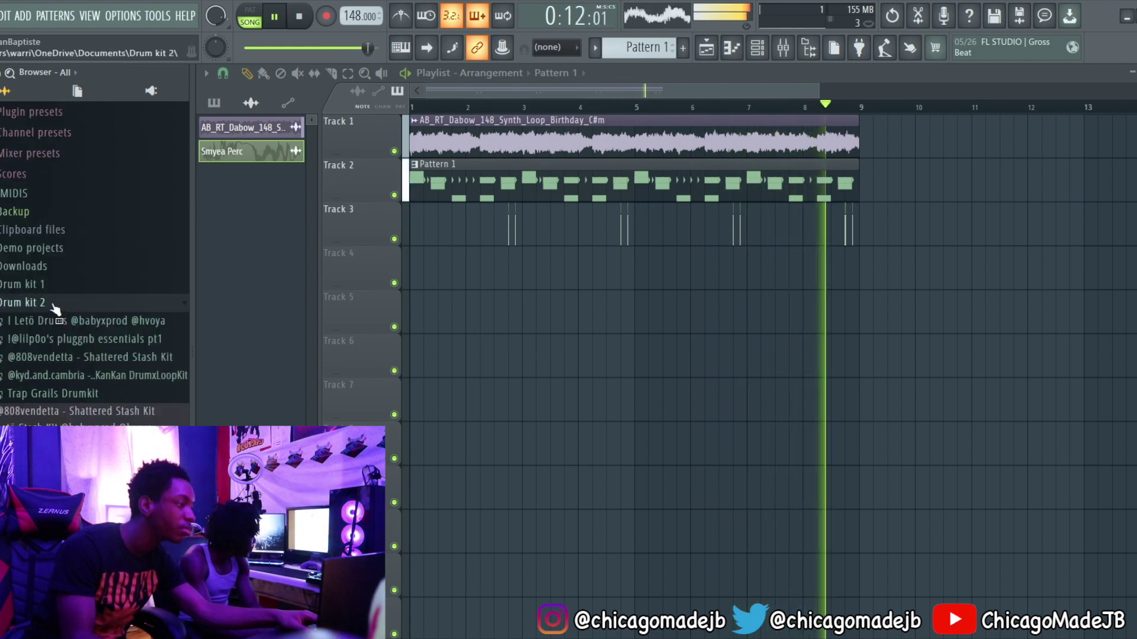
click(59, 375)
scroll(58, 375, down, 3)
scroll(38, 393, up, 4)
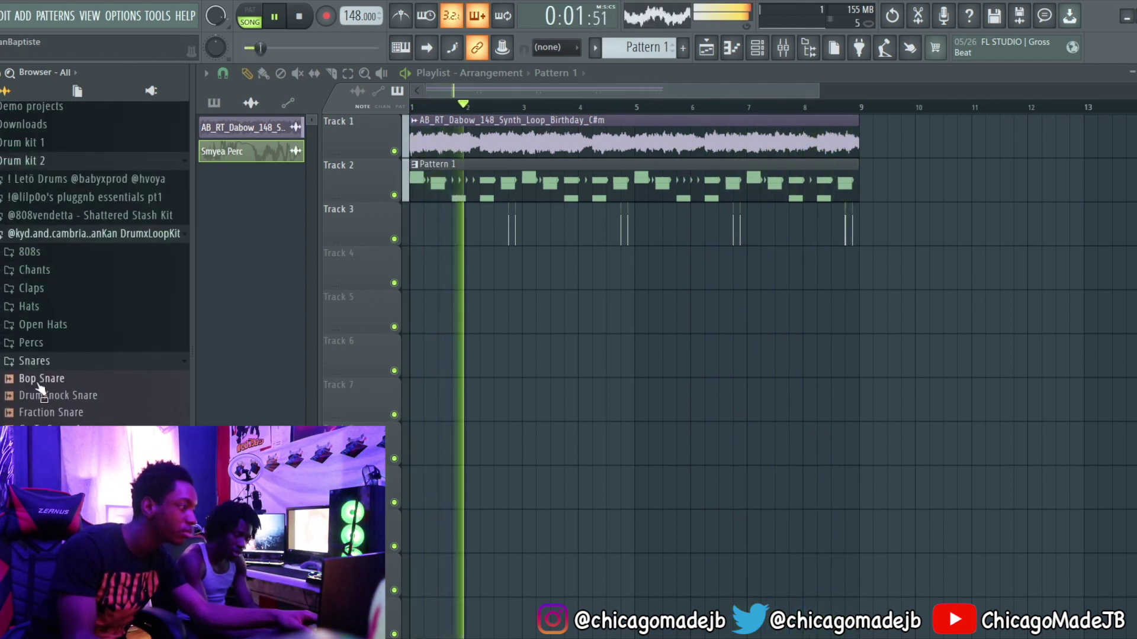
click(36, 345)
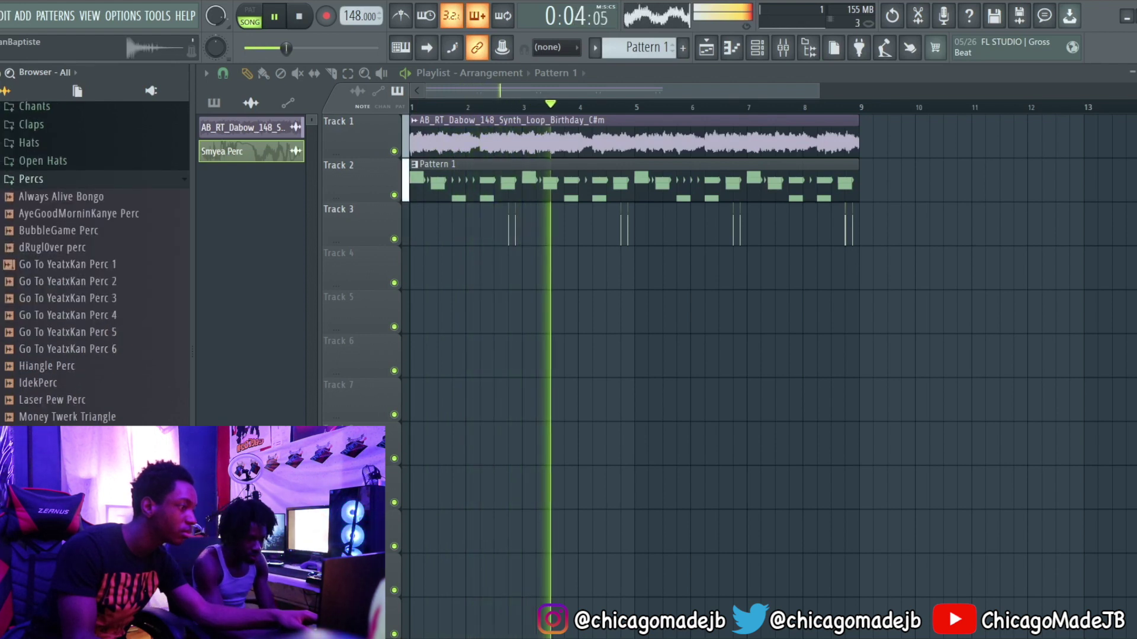
drag(65, 485, 510, 283)
scroll(512, 281, up, 6)
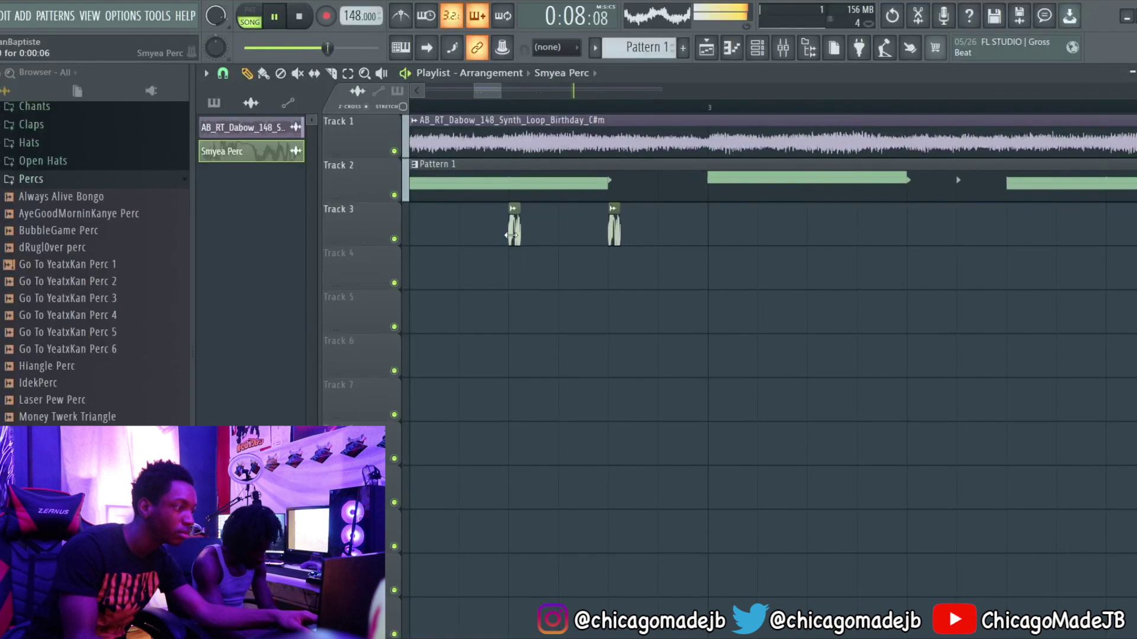
double_click(511, 236)
click(735, 232)
- Browse Drum kits 1, 2 and 3 for percussion, including the Percs folders of the XTC Lab stash kit and Trap Grails Drumkit
scroll(130, 254, up, 6)
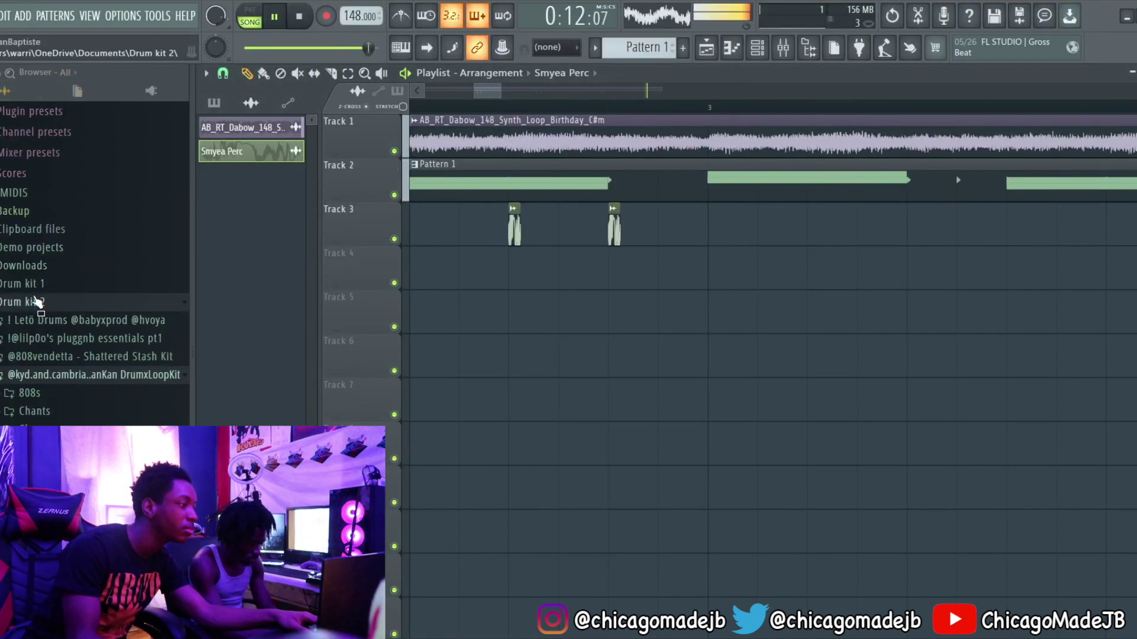
click(45, 360)
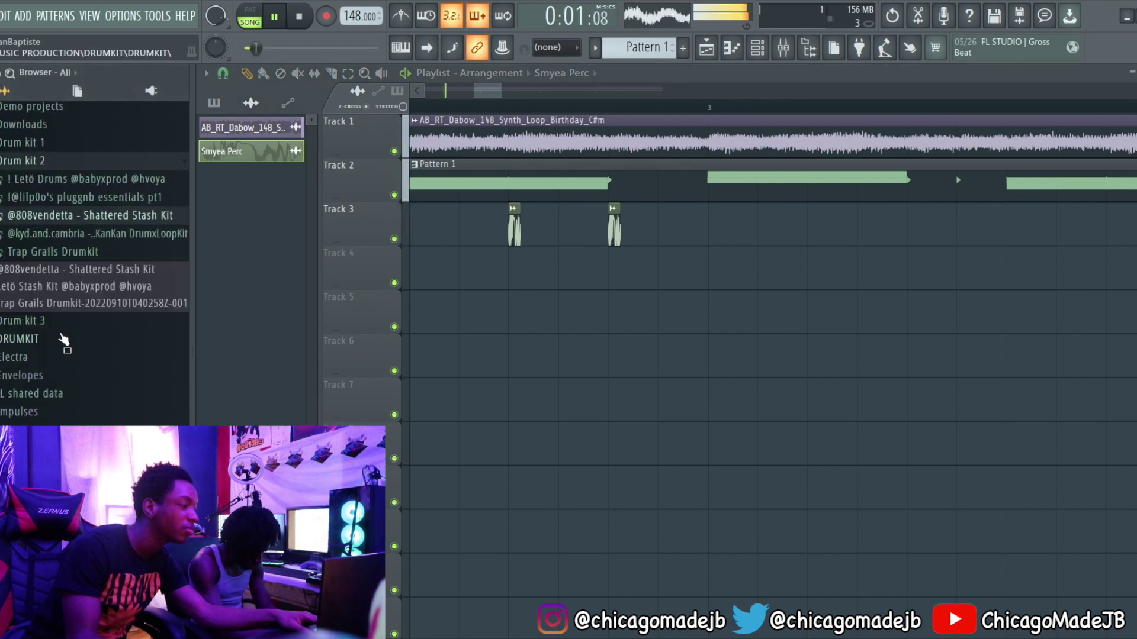
click(33, 322)
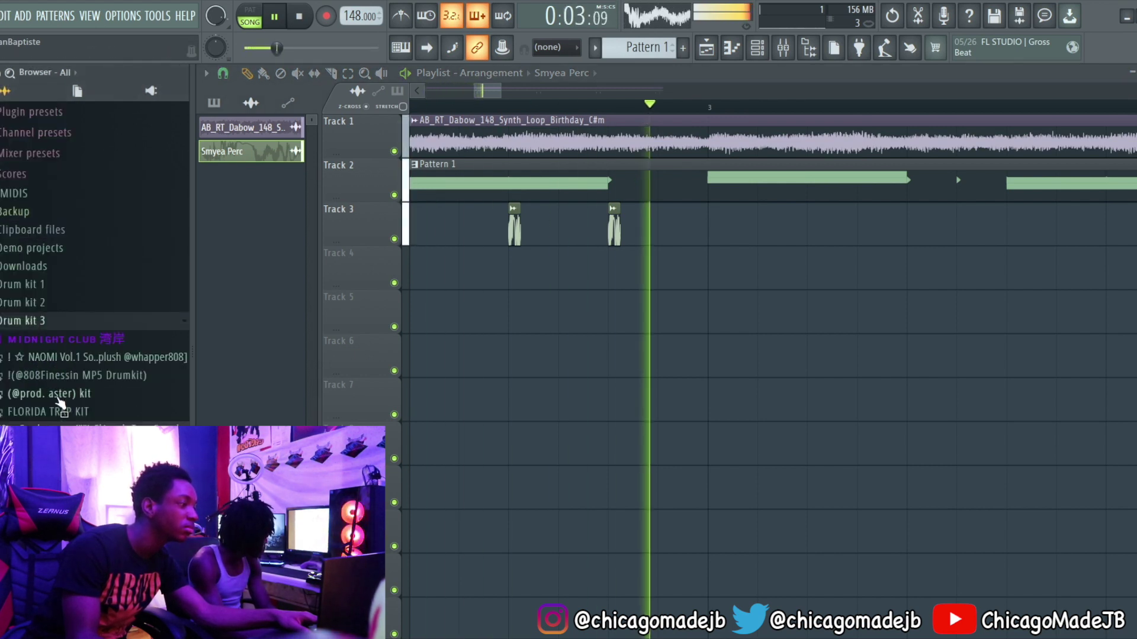
click(26, 287)
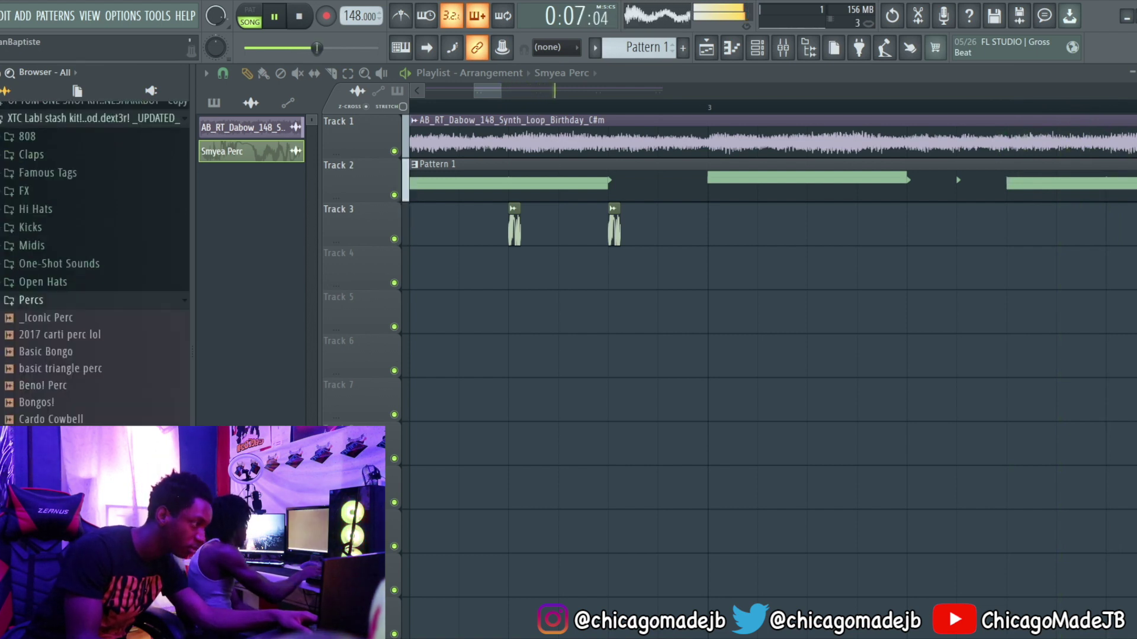
scroll(55, 222, down, 4)
scroll(57, 216, up, 8)
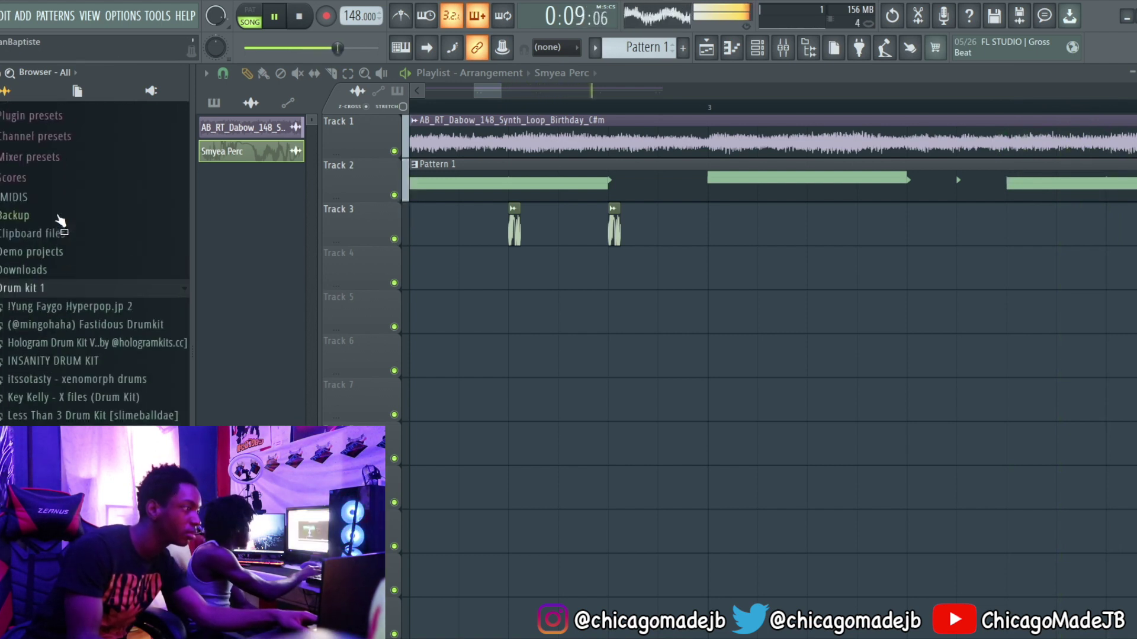
scroll(60, 397, down, 8)
scroll(60, 382, up, 5)
scroll(67, 278, up, 8)
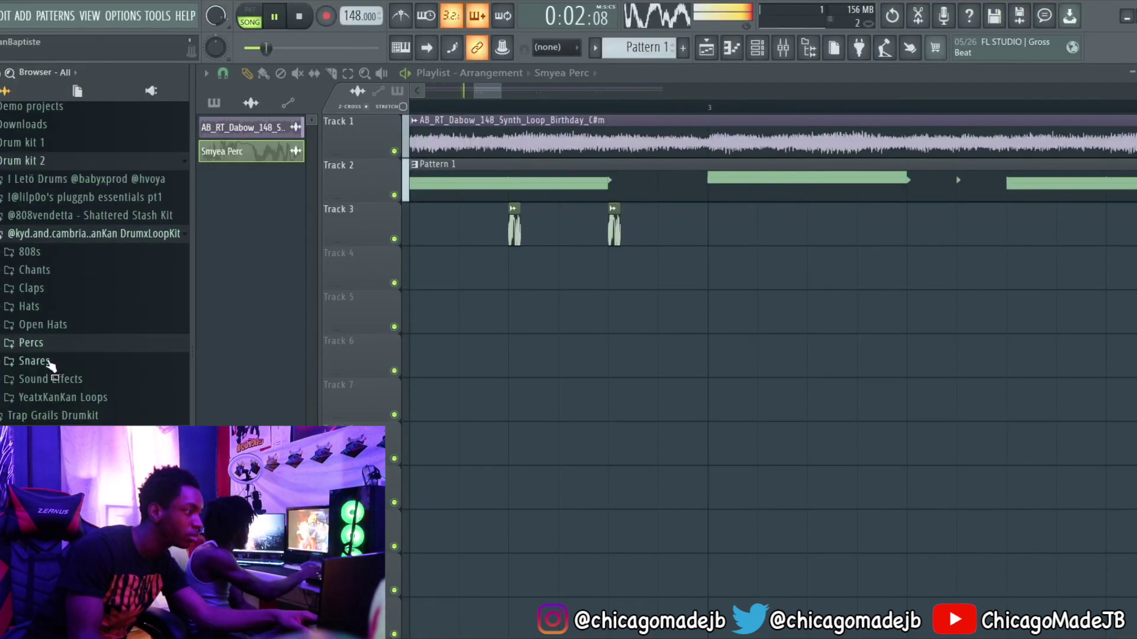
click(72, 415)
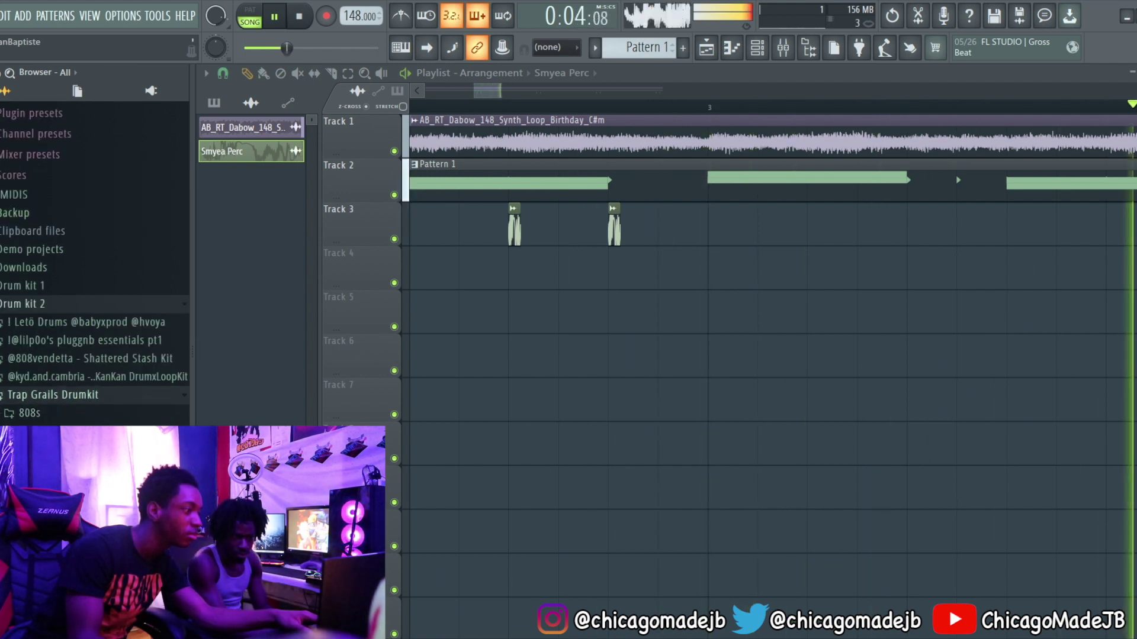
click(31, 522)
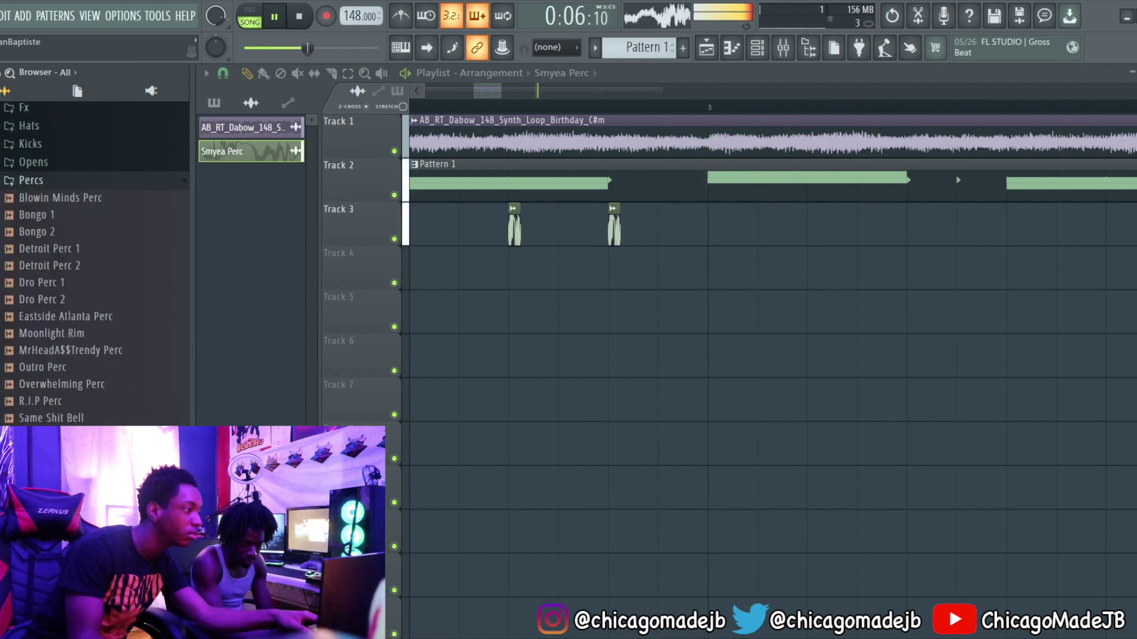
scroll(83, 272, up, 2)
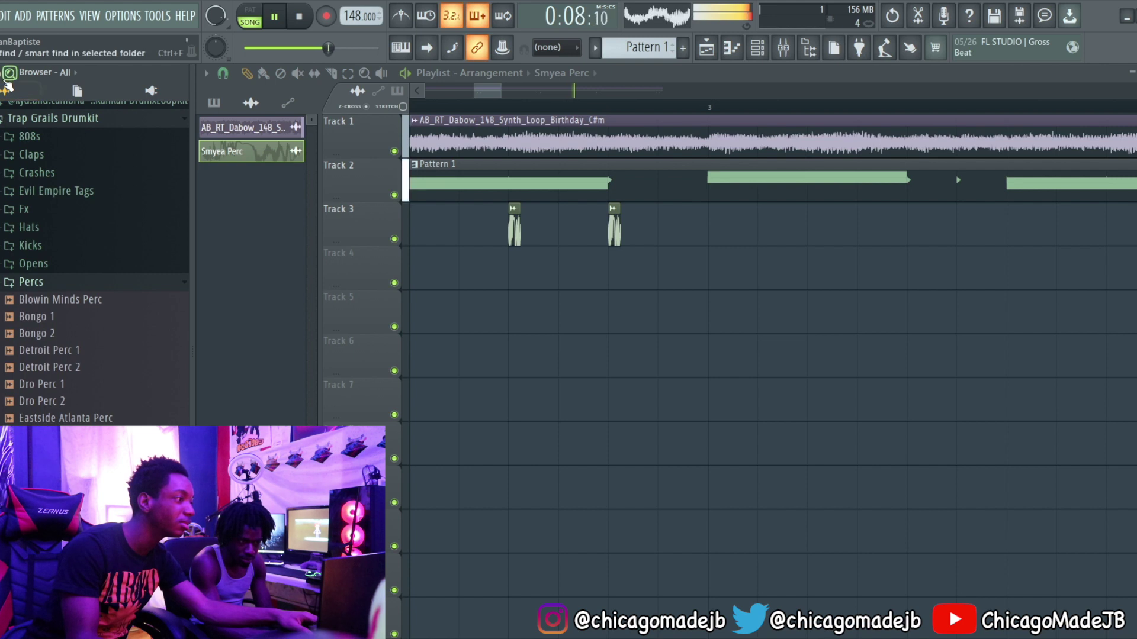
- Find the Ballad shatter! sample in the browser and place it on Track 4 at bar 3
click(12, 73)
scroll(33, 314, up, 2)
scroll(33, 312, down, 8)
scroll(34, 312, down, 4)
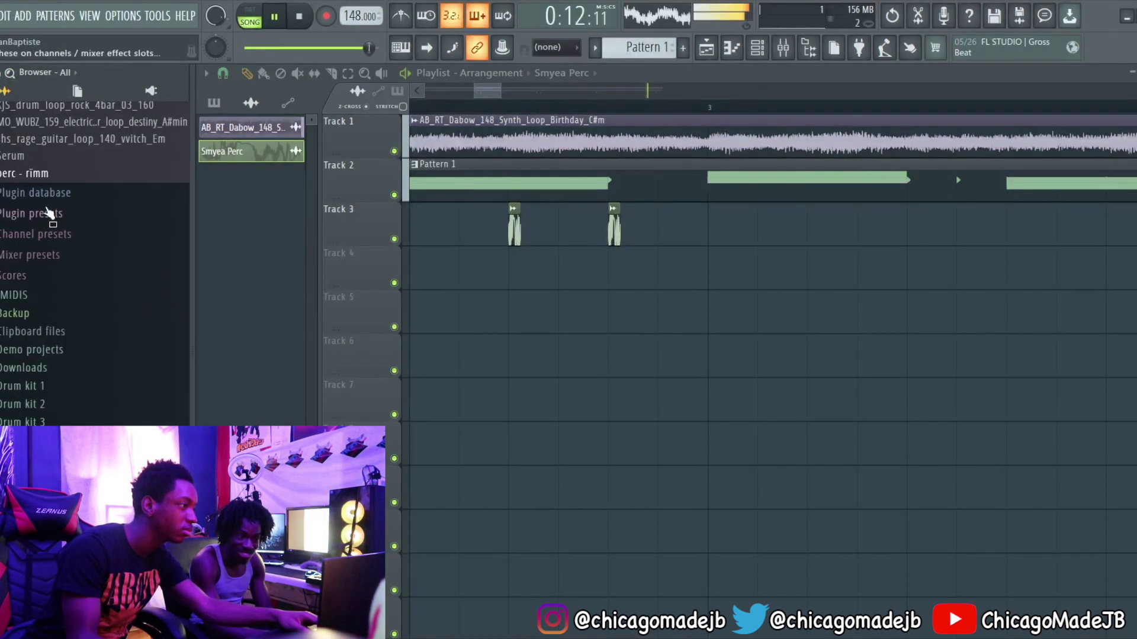
scroll(48, 213, down, 15)
scroll(50, 225, up, 7)
scroll(50, 225, down, 6)
drag(24, 336, 718, 264)
scroll(718, 264, down, 3)
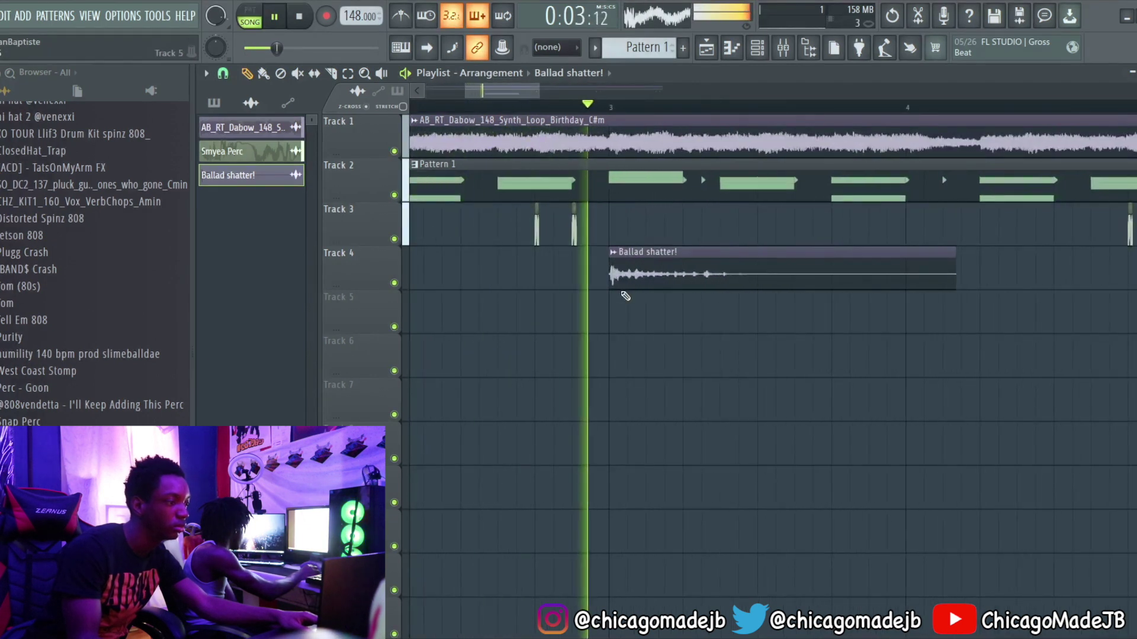
- Move the Ballad shatter! clip under the first Smyea Perc hit in bar 2 and shorten its sample length to 37%
key(space)
drag(646, 273, 628, 273)
double_click(567, 287)
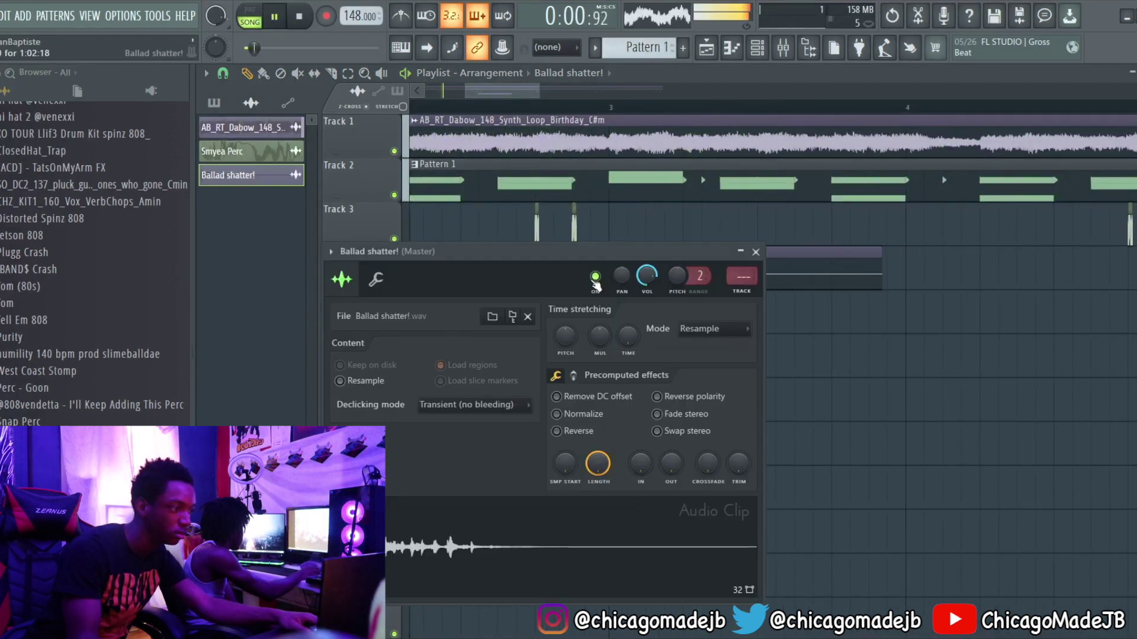
drag(598, 464, 598, 491)
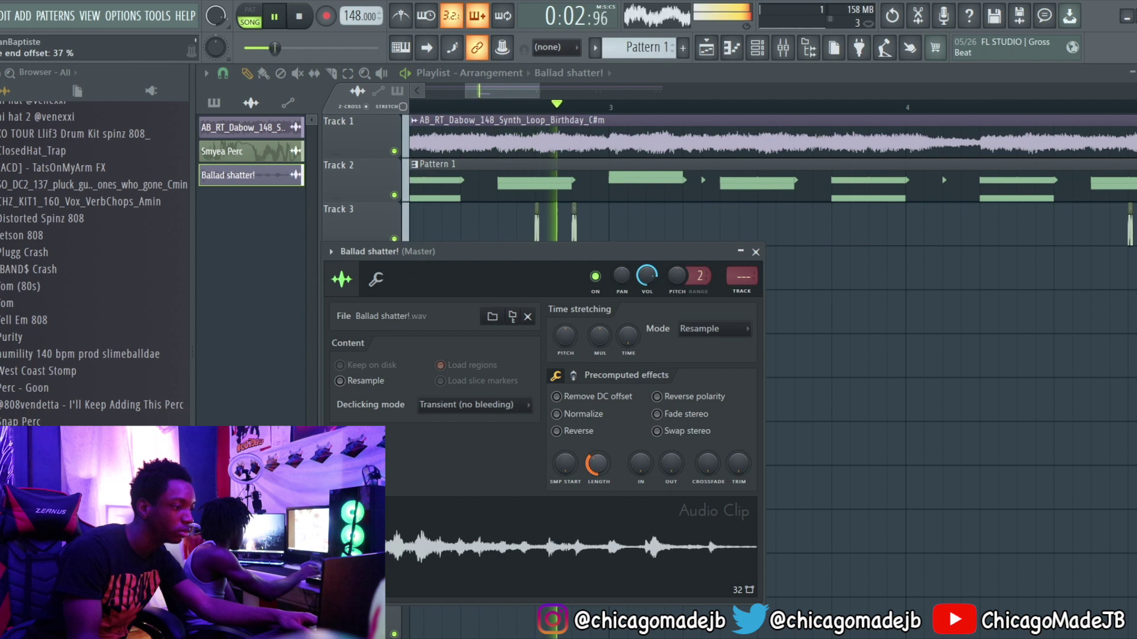
click(756, 252)
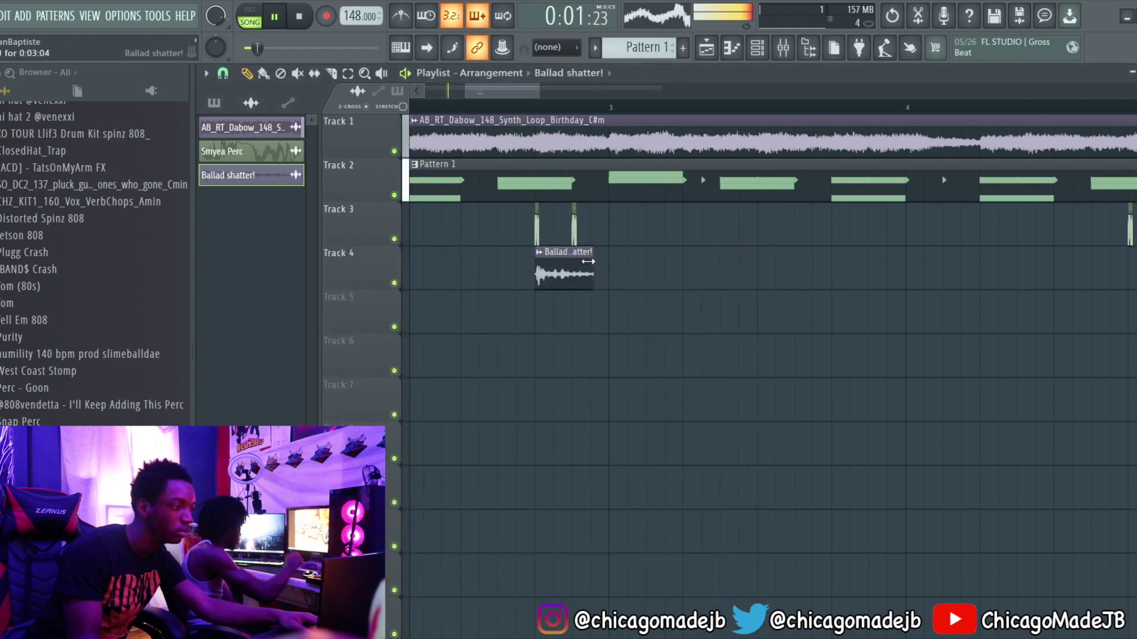
- Trim the Ballad shatter! clip to a short hit and place copies on Track 4 under every Smyea Perc hit through bar 8
click(572, 256)
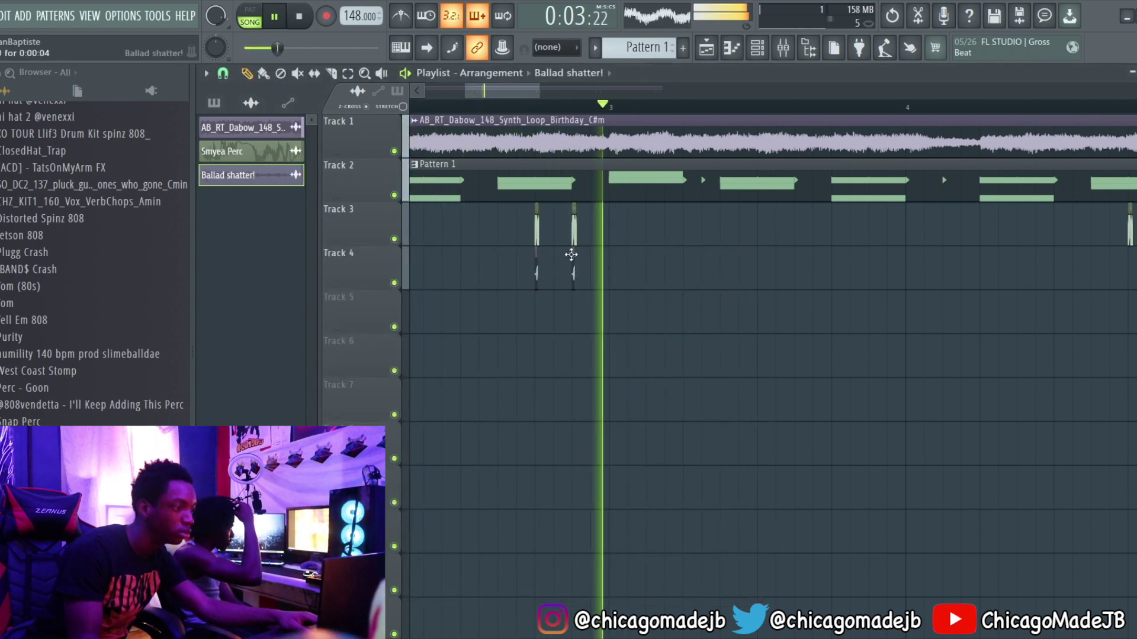
scroll(927, 251, down, 2)
scroll(942, 257, up, 2)
click(982, 270)
click(1022, 262)
scroll(1013, 258, down, 3)
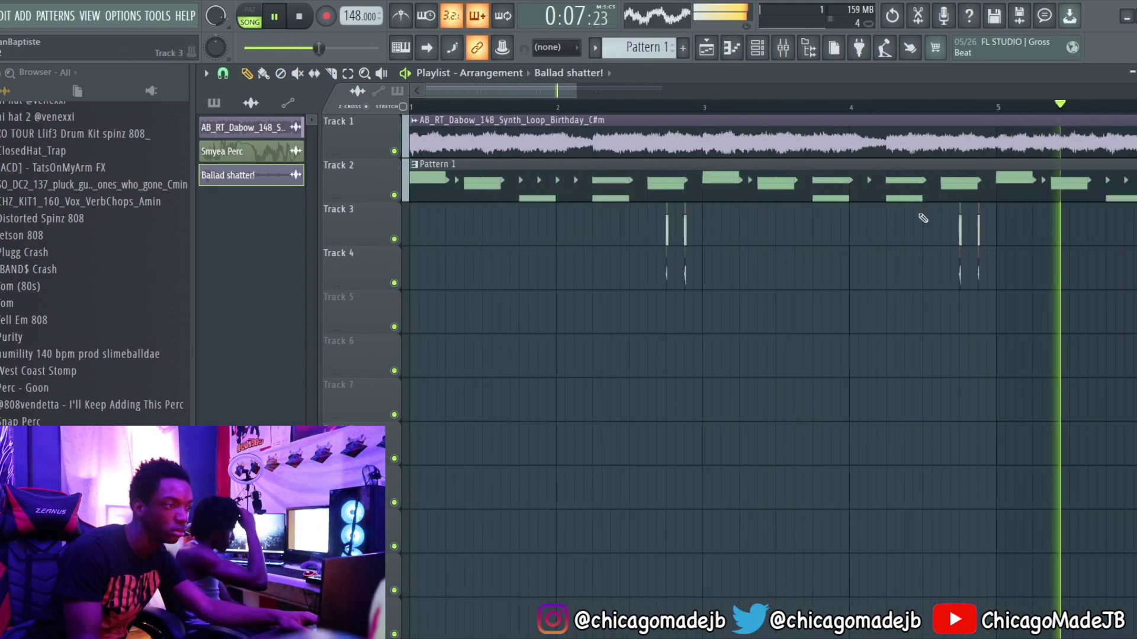
drag(540, 92, 629, 92)
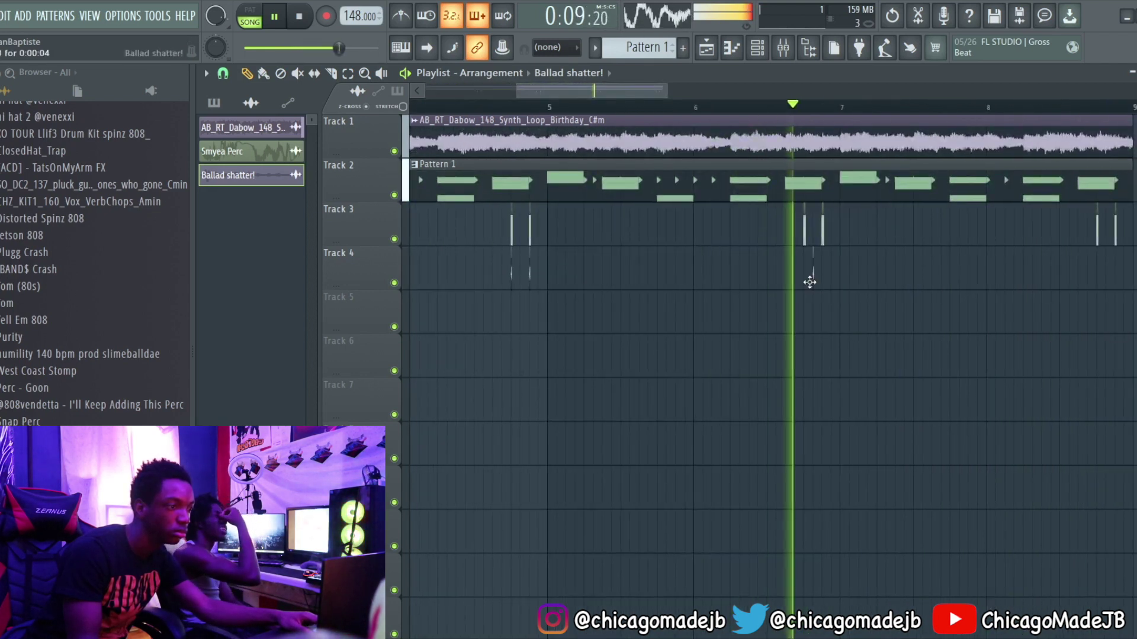
scroll(1030, 278, up, 1)
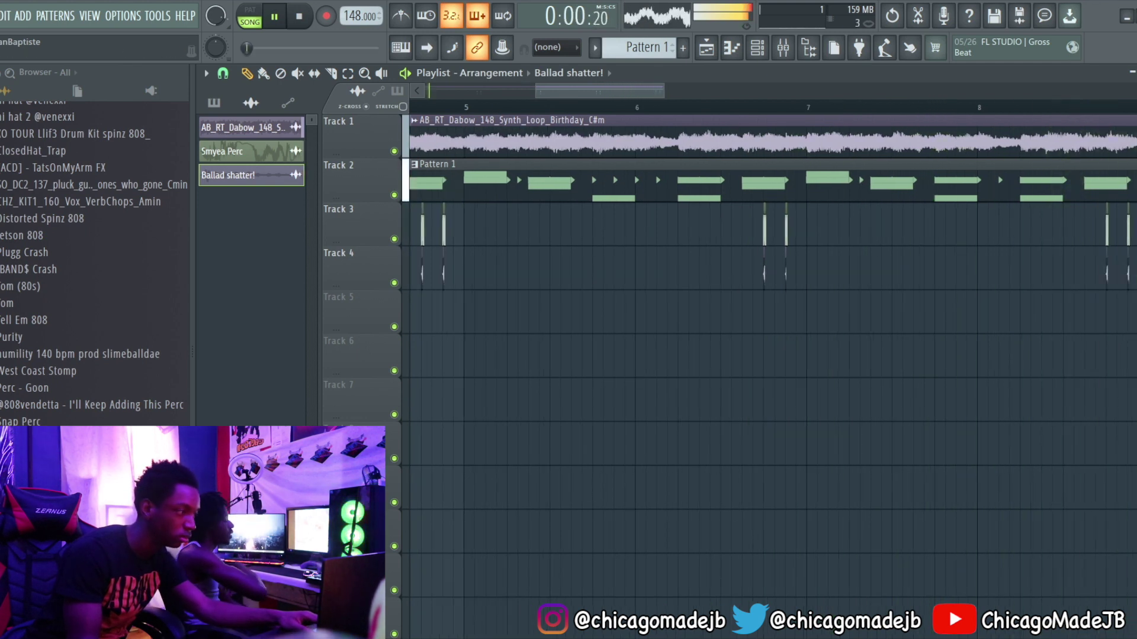
- Browse the kits for another one-shot and add the West Coast Stomp sample to Track 5 in bar 5
scroll(29, 268, up, 10)
click(16, 298)
click(16, 305)
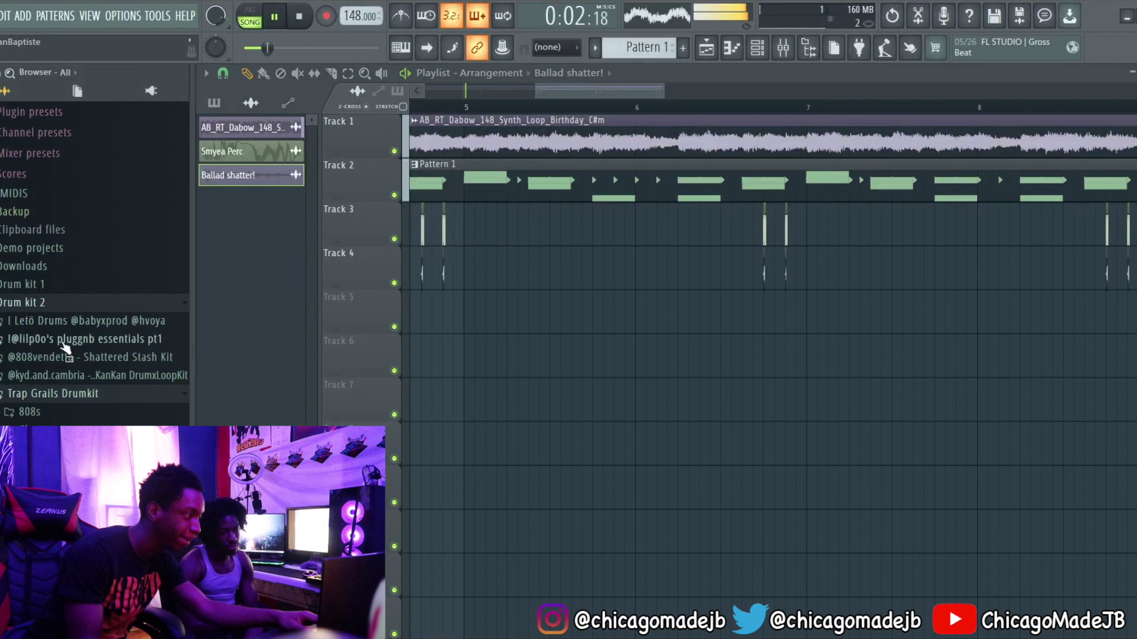
scroll(65, 350, down, 6)
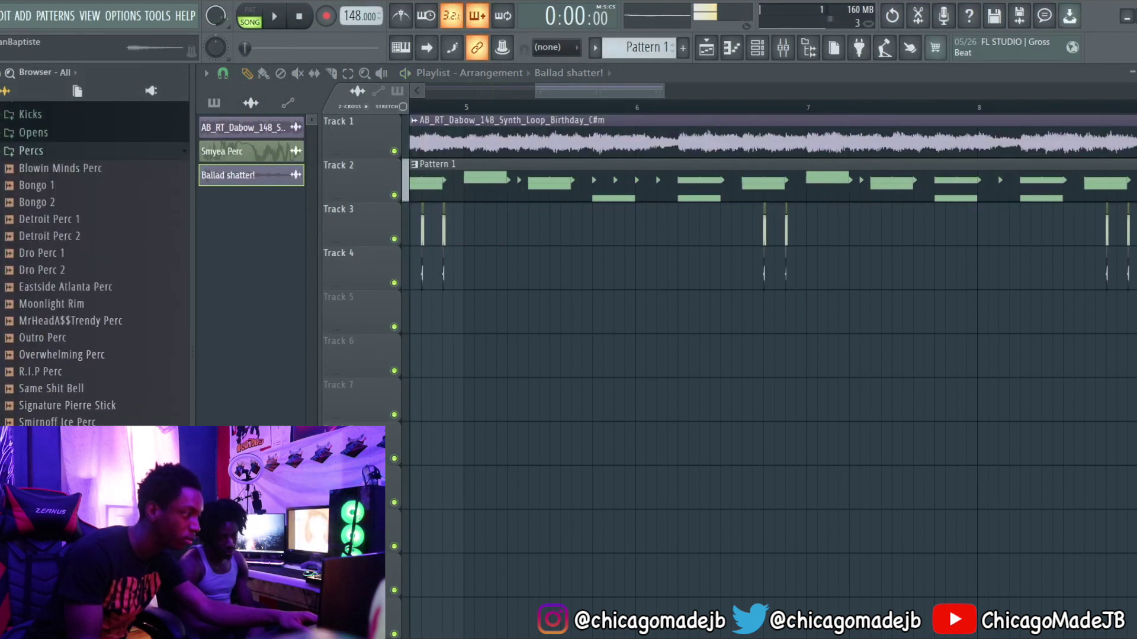
drag(521, 305, 522, 305)
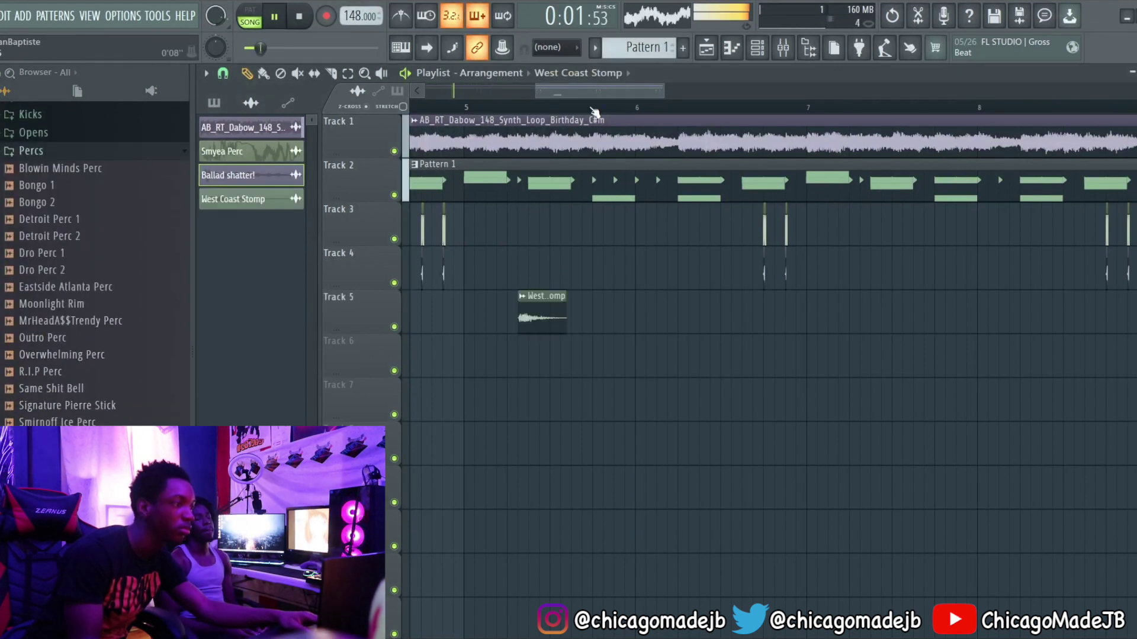
- Undo the Track 5 placement, put the West Coast Stomp clip at the start of bar 3 on Track 3, and audition it
drag(580, 89, 468, 89)
key(ctrl+z)
key(space)
key(space)
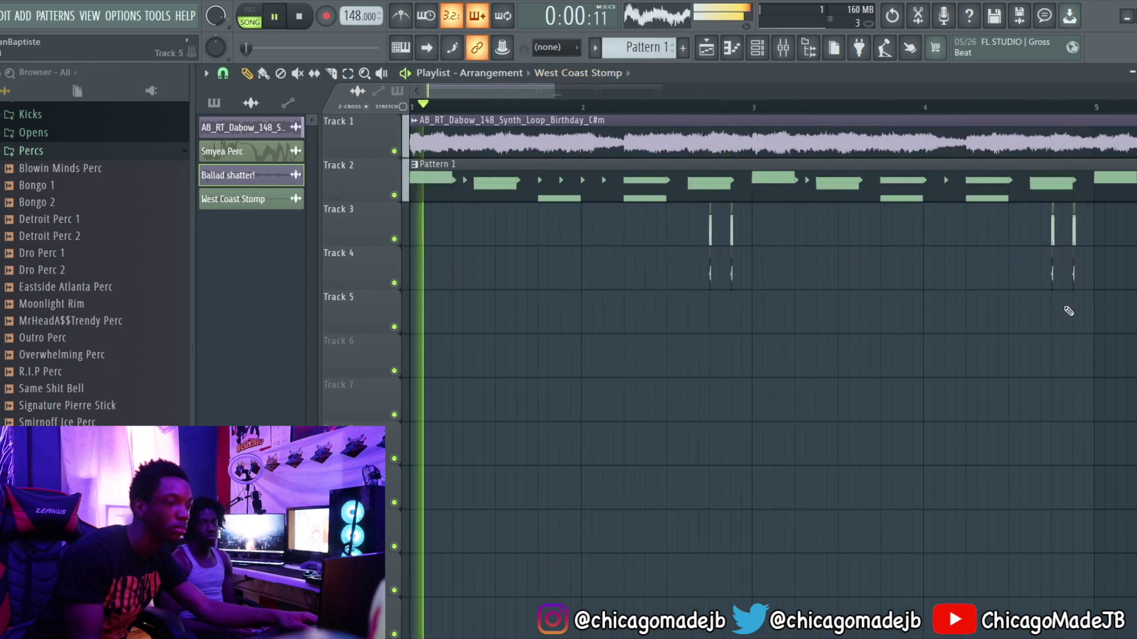
drag(756, 260, 744, 210)
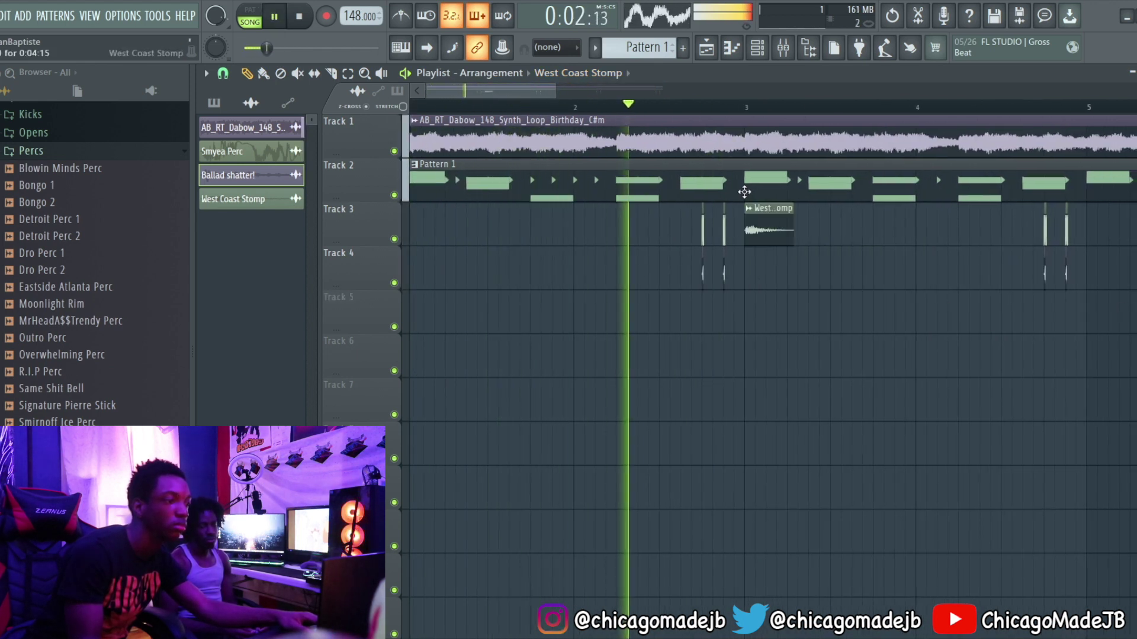
key(space)
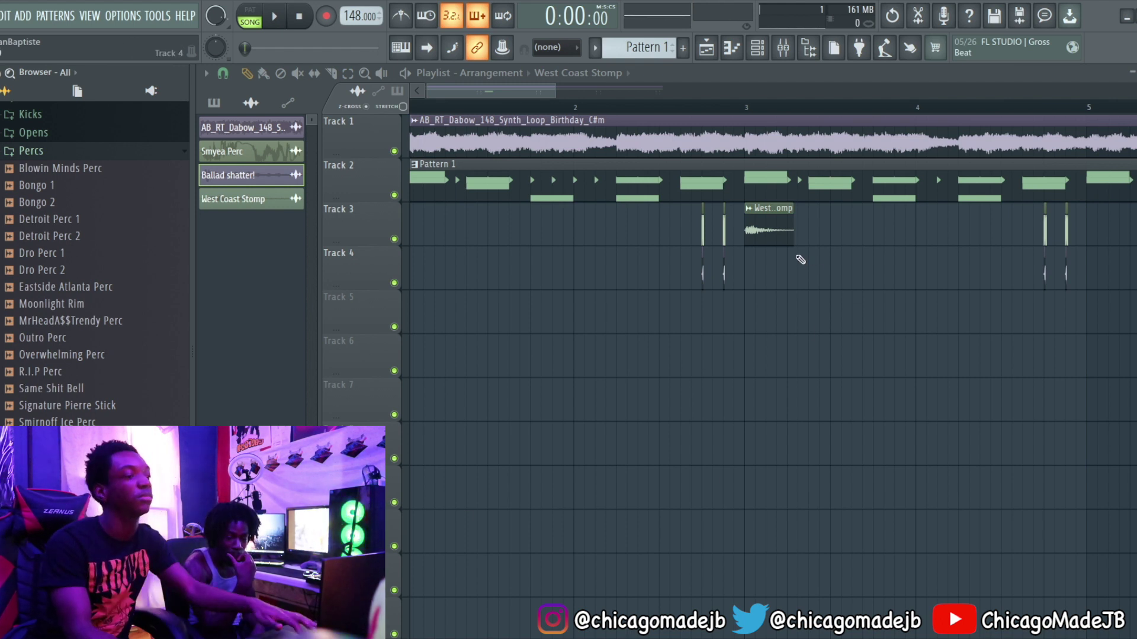
- Normalize the West Coast Stomp clip in bar 3 on Track 3 and play the arrangement to check its level
key(space)
click(785, 238)
scroll(508, 350, down, 1)
key(space)
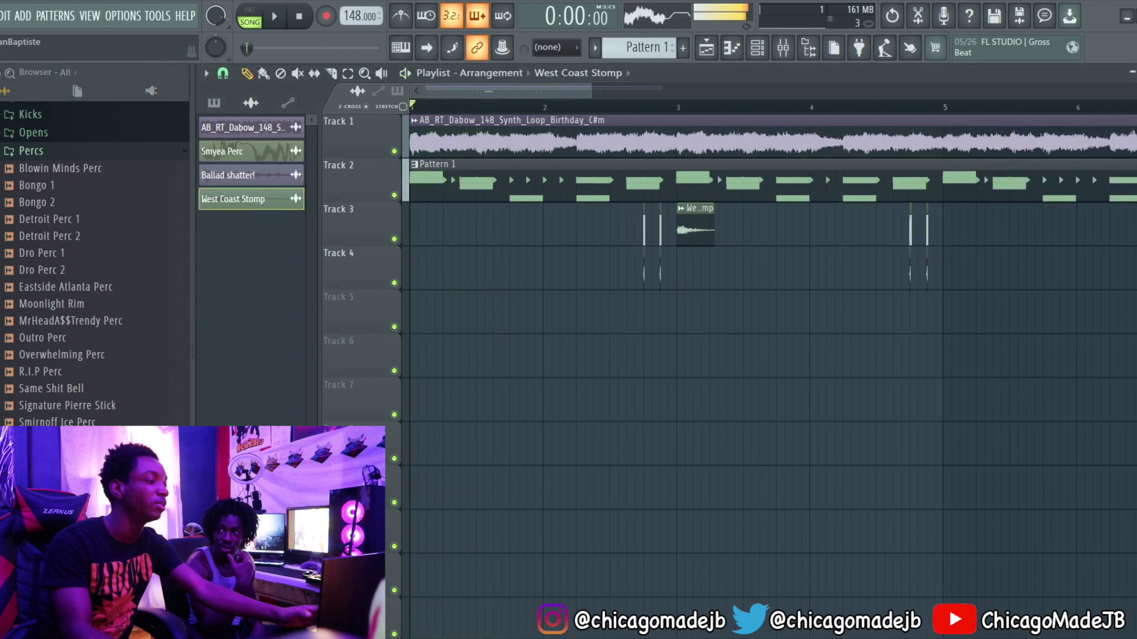
double_click(662, 240)
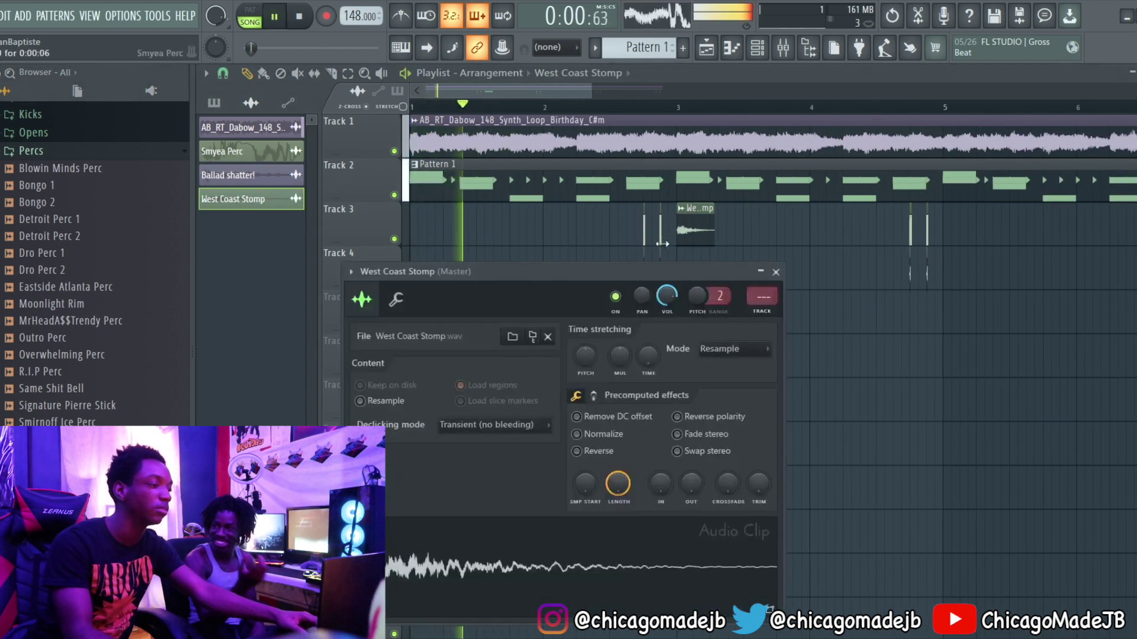
click(610, 436)
key(Escape)
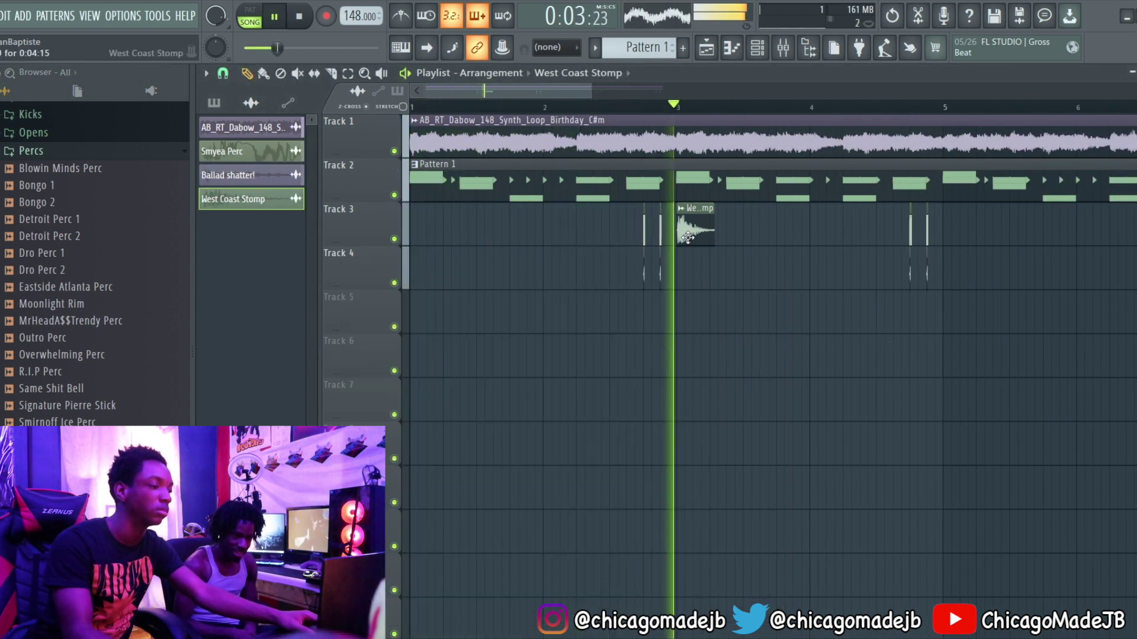
key(space)
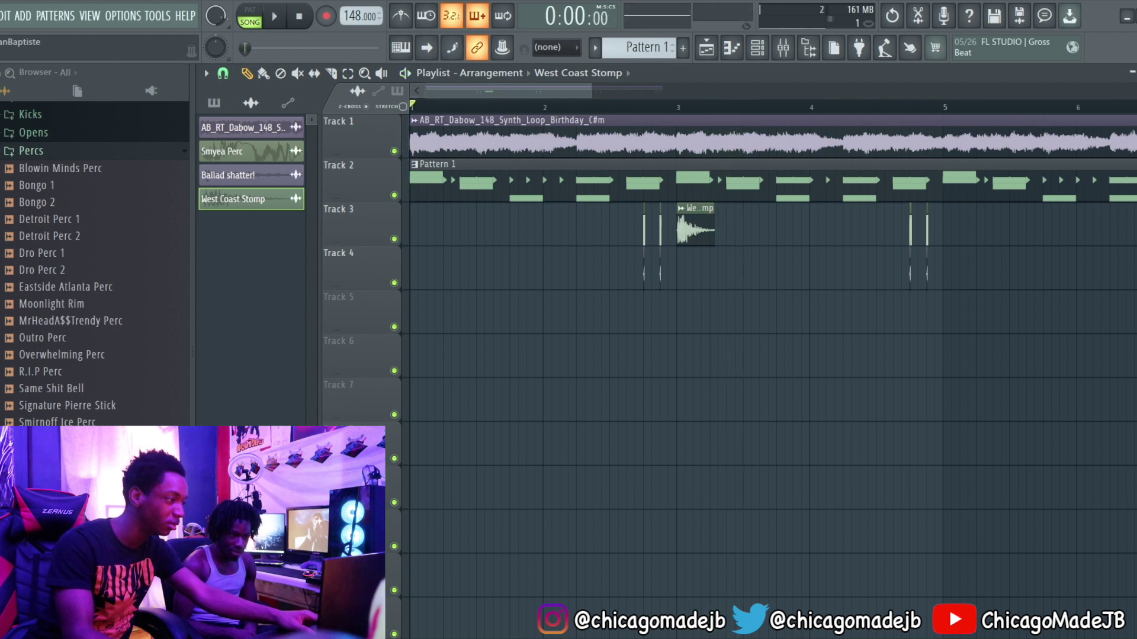
- Browse the 'Racer' 1k Drum Kit and audition its Percs and FX one-shots for a replacement for West Coast Stomp
scroll(95, 260, down, 2)
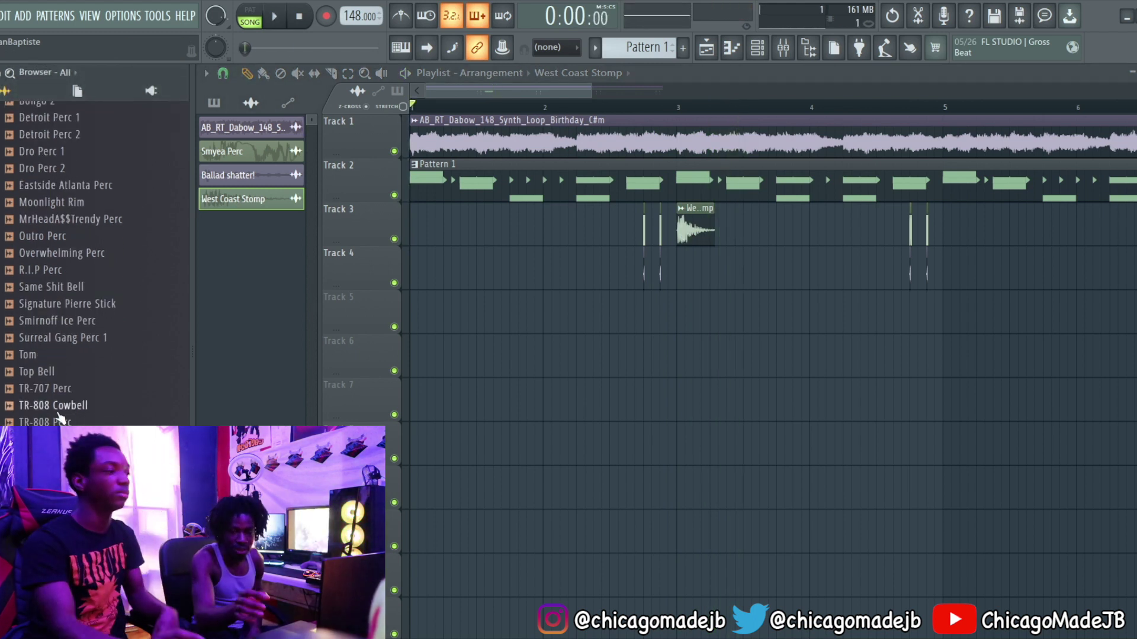
scroll(95, 263, up, 10)
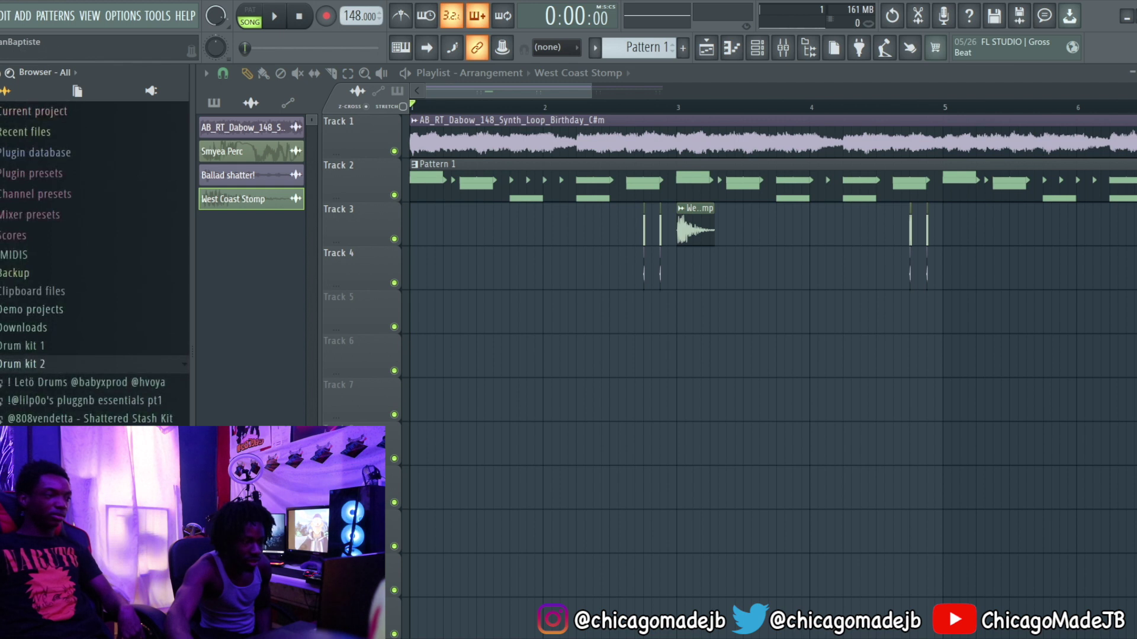
scroll(56, 389, down, 2)
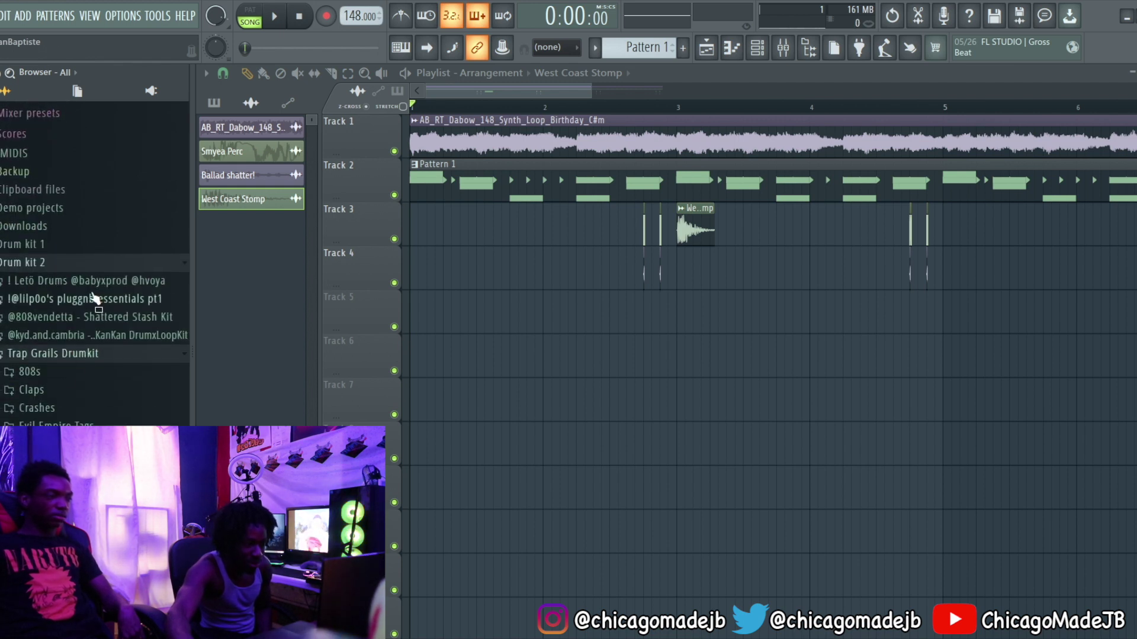
scroll(82, 358, down, 6)
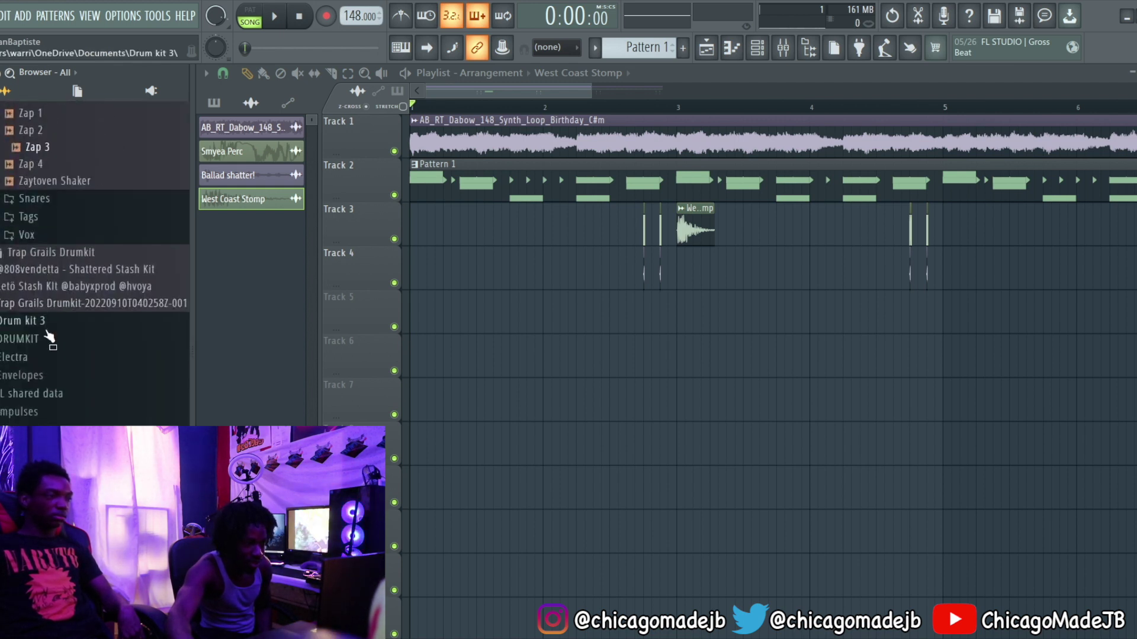
click(20, 344)
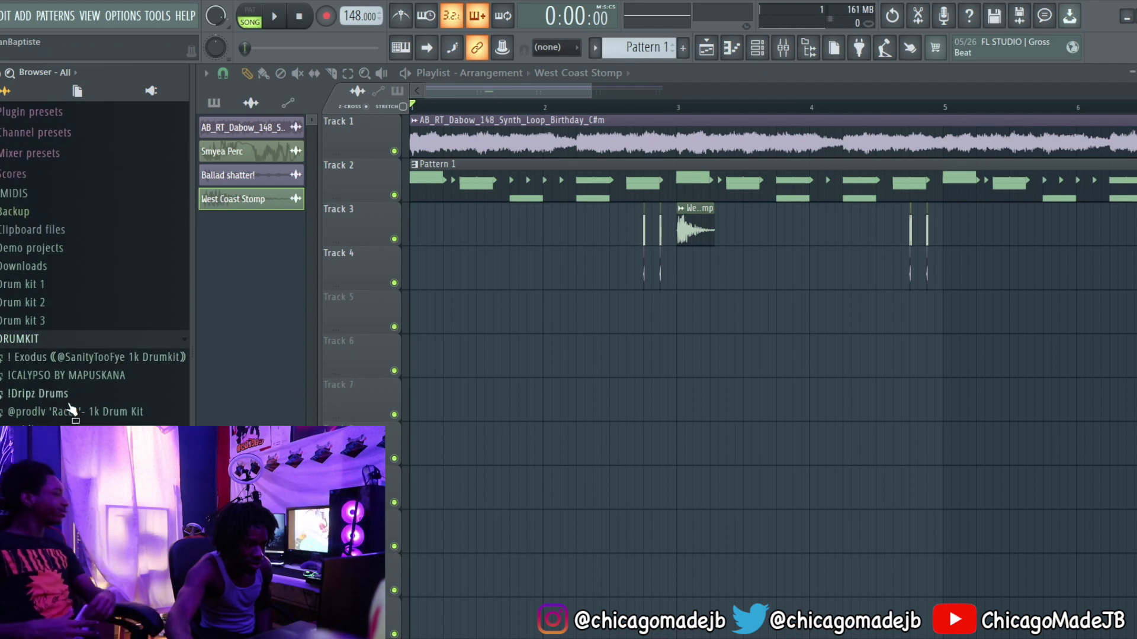
click(69, 410)
click(55, 340)
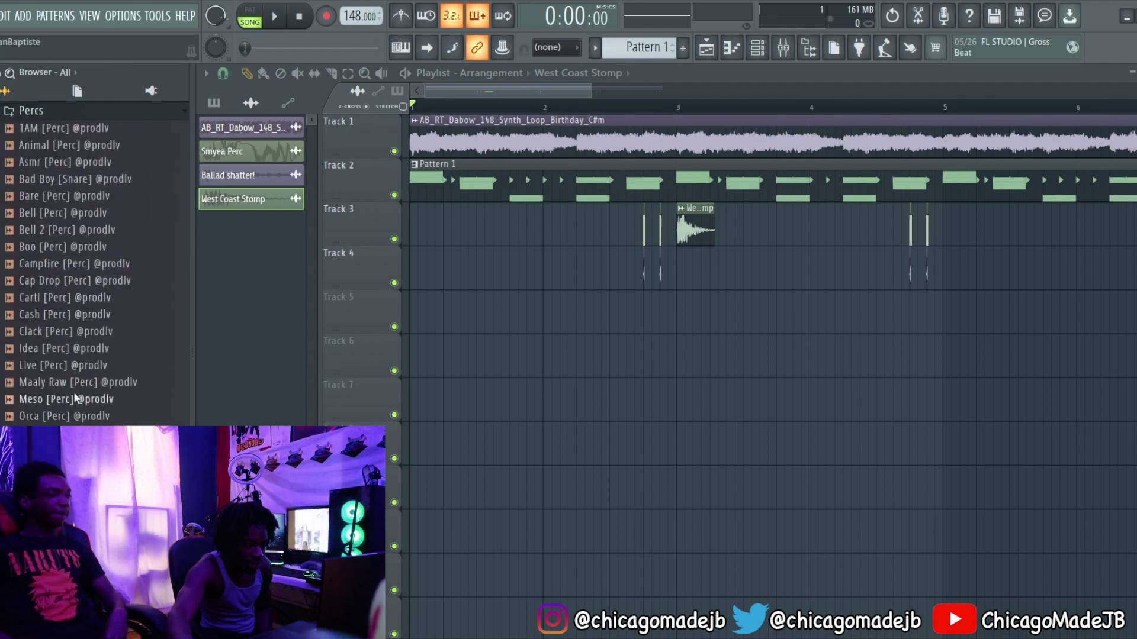
scroll(89, 338, up, 3)
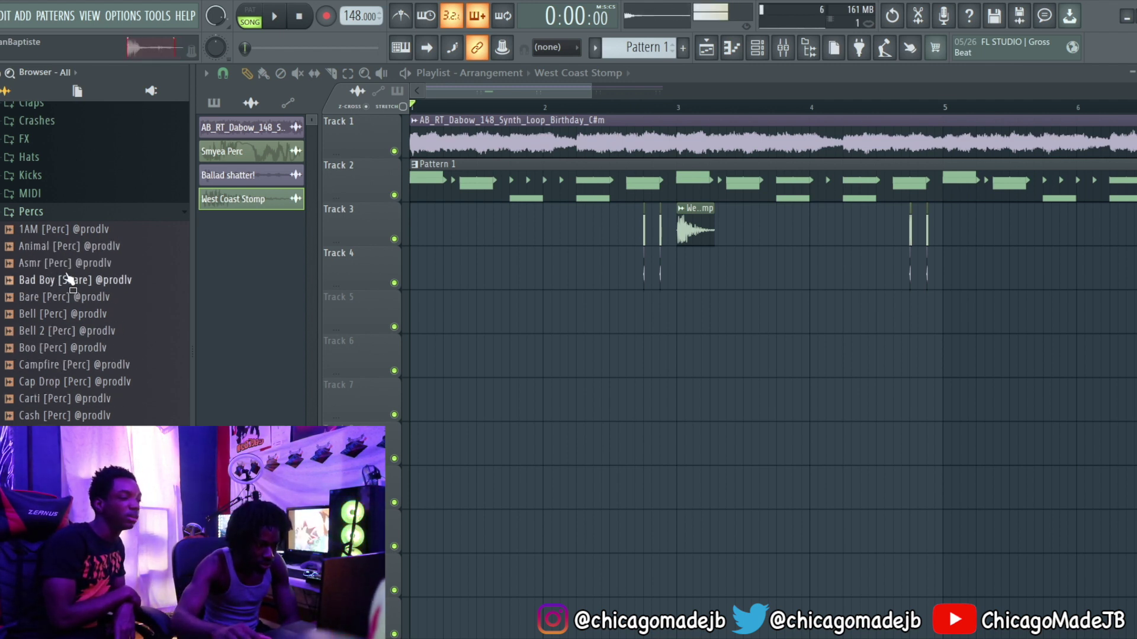
scroll(66, 278, down, 5)
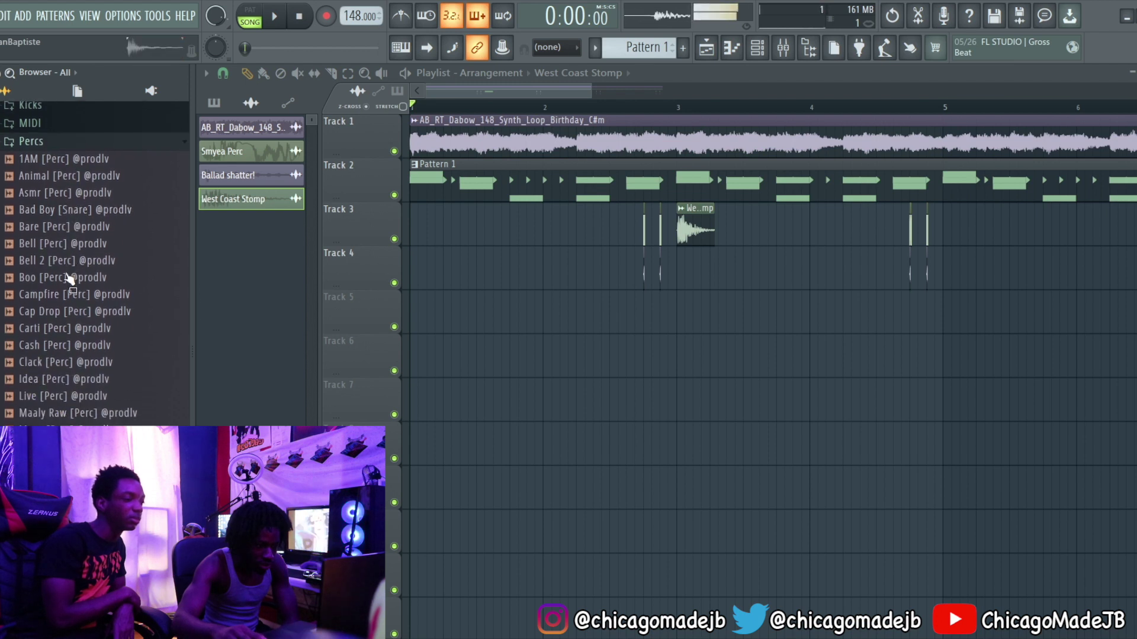
scroll(67, 278, down, 5)
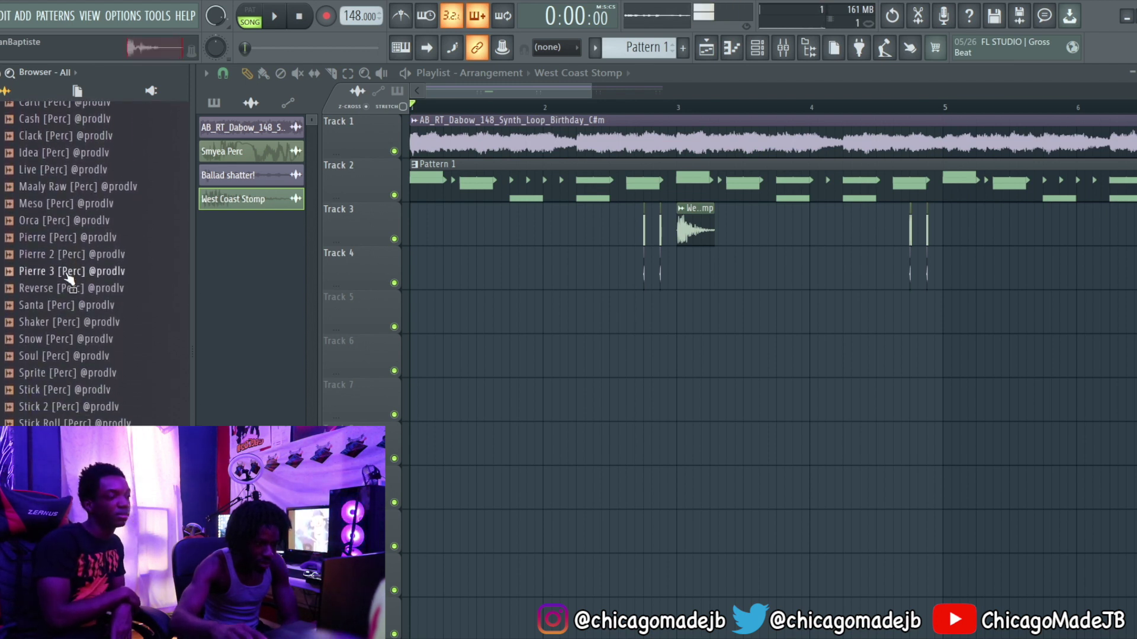
scroll(70, 283, up, 15)
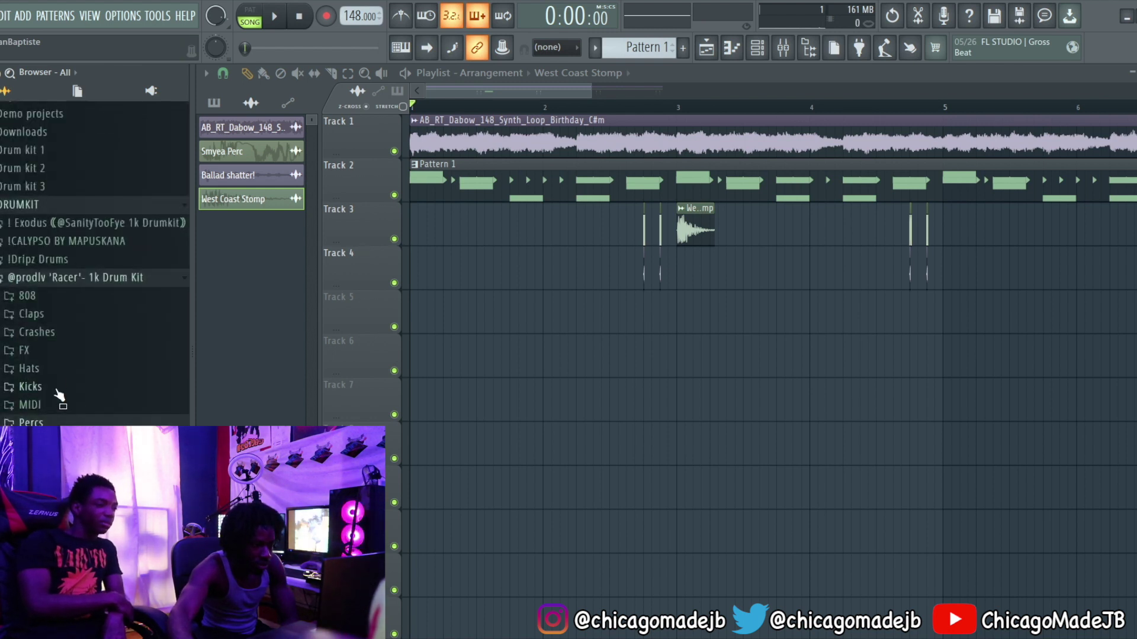
click(57, 353)
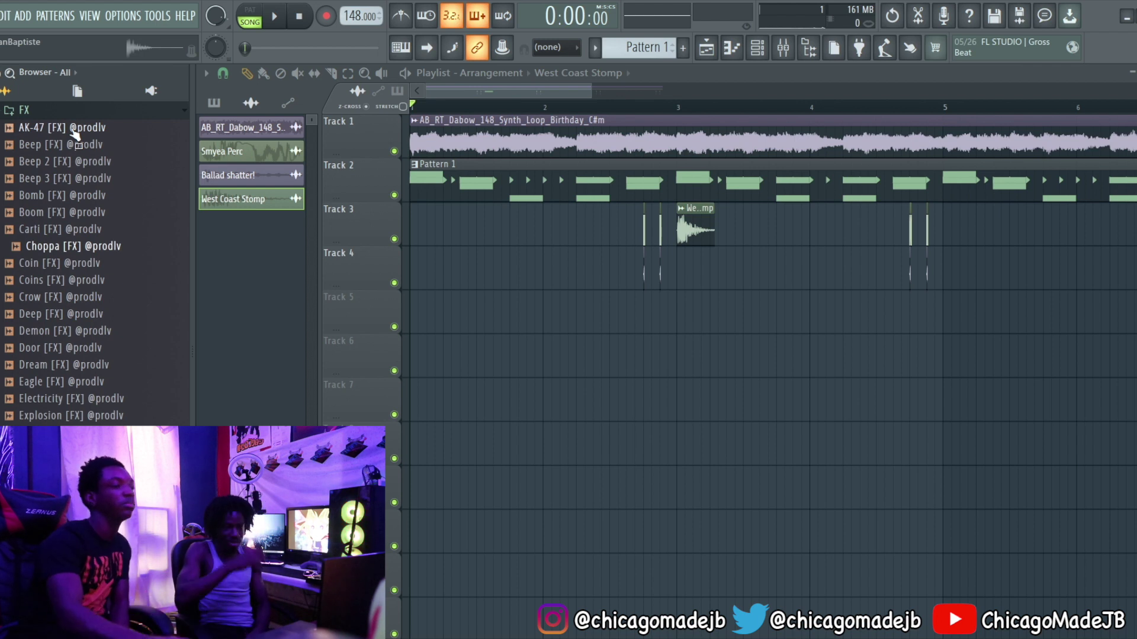
- Replace the West Coast Stomp sample in its audio clip with Choppa [FX] and set the clip's volume to 63%
click(220, 202)
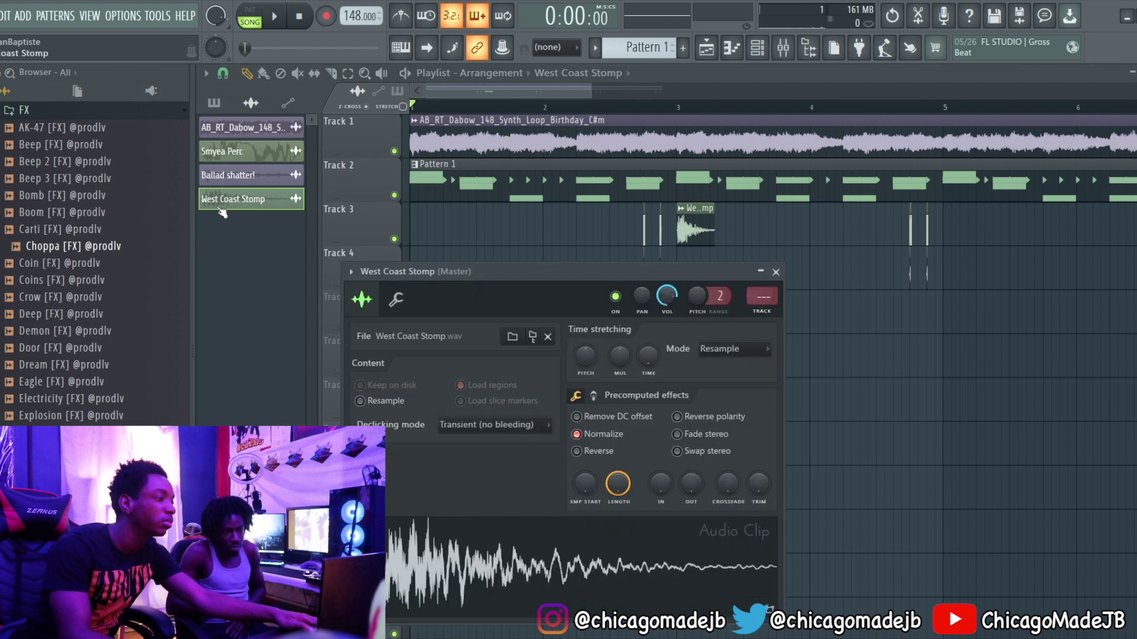
key(space)
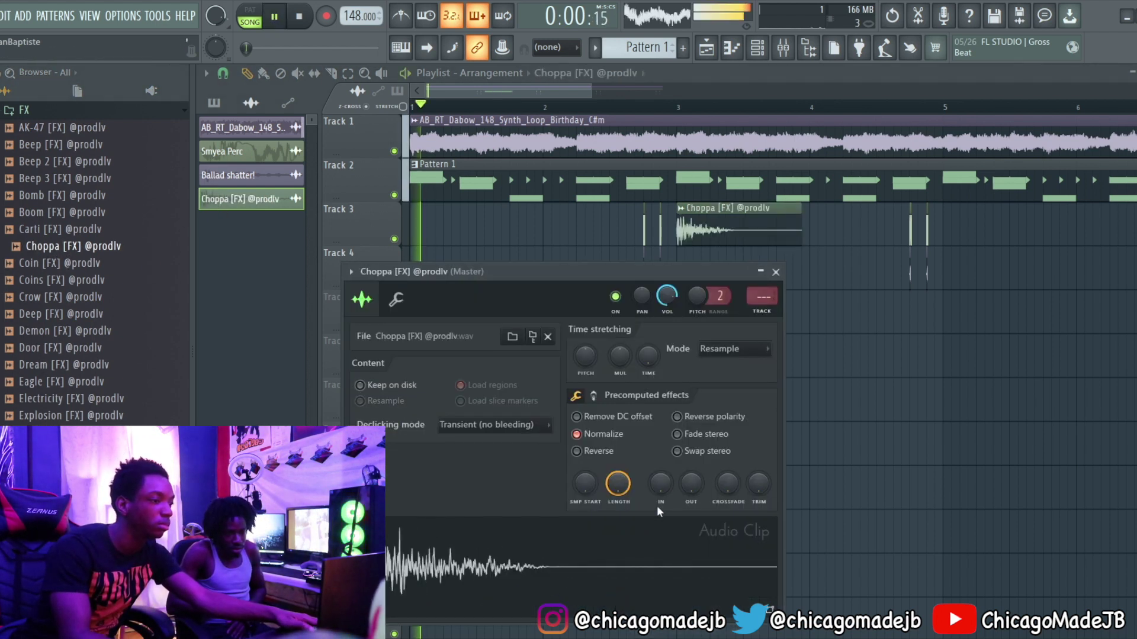
key(Escape)
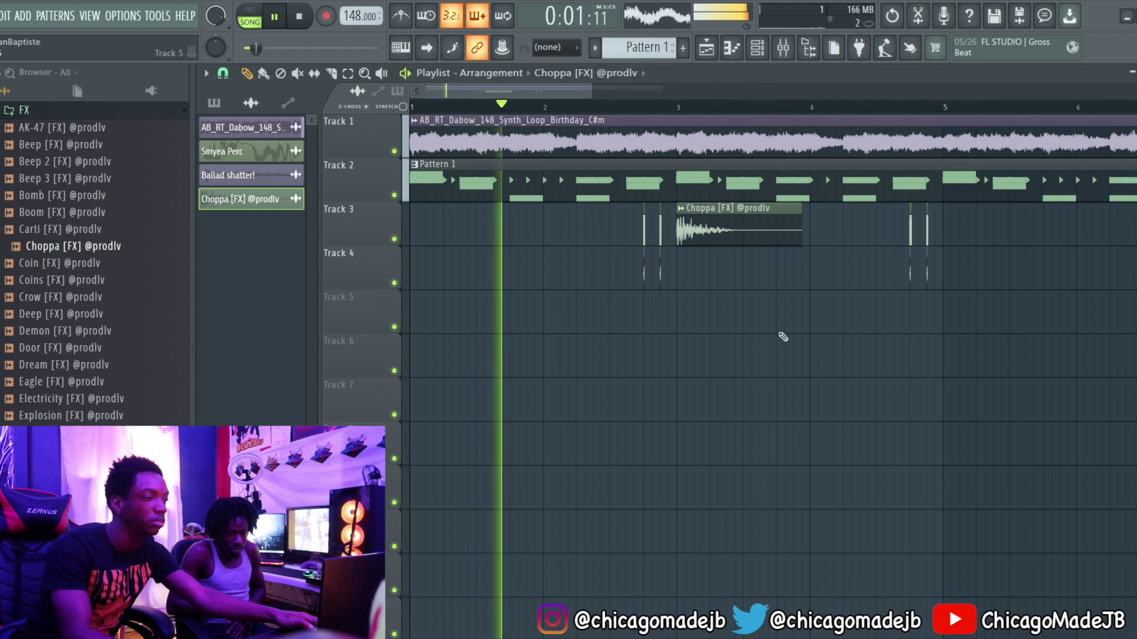
double_click(723, 233)
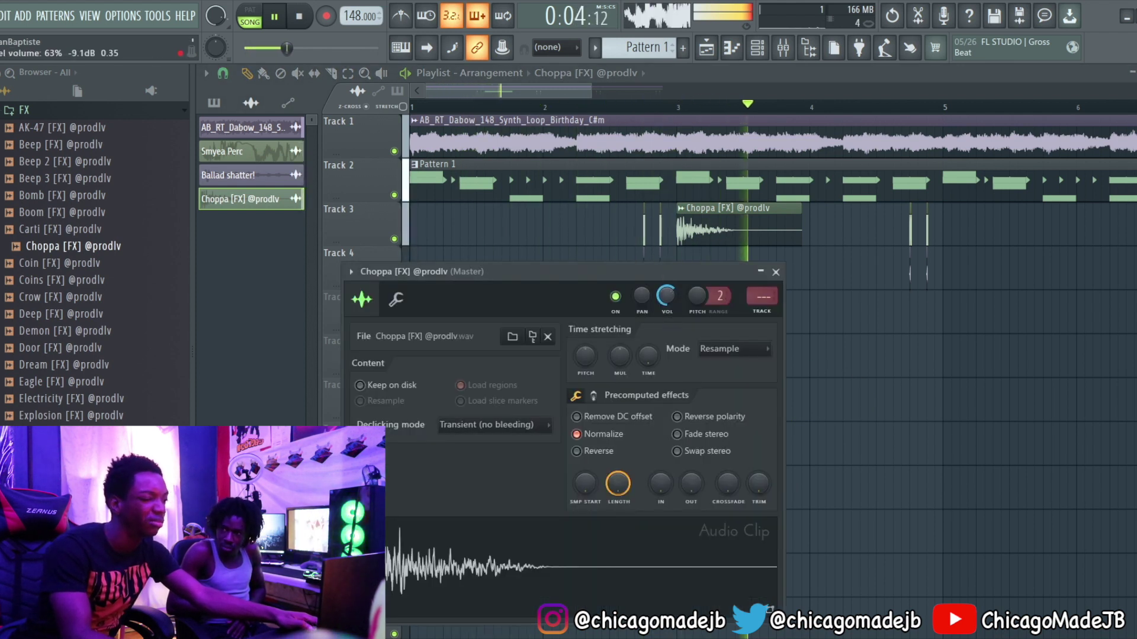
- Place copies of the Choppa [FX] clip on Track 3 at the start of bars 5 and 7
drag(1005, 231, 960, 236)
key(space)
key(space)
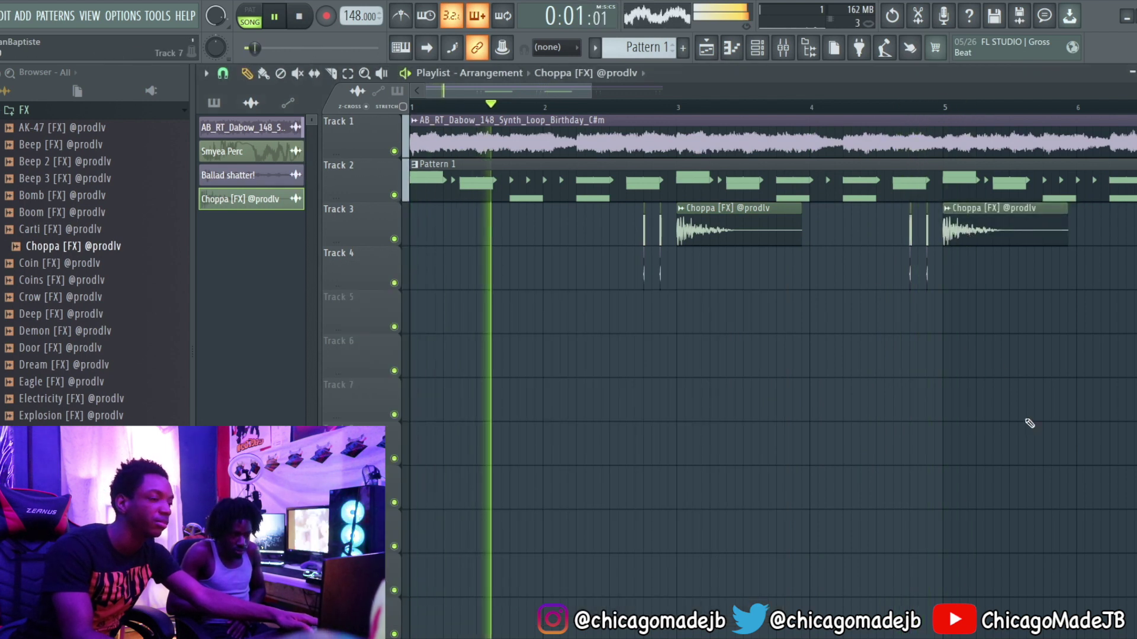
scroll(1030, 391, down, 1)
click(1033, 235)
scroll(770, 225, down, 3)
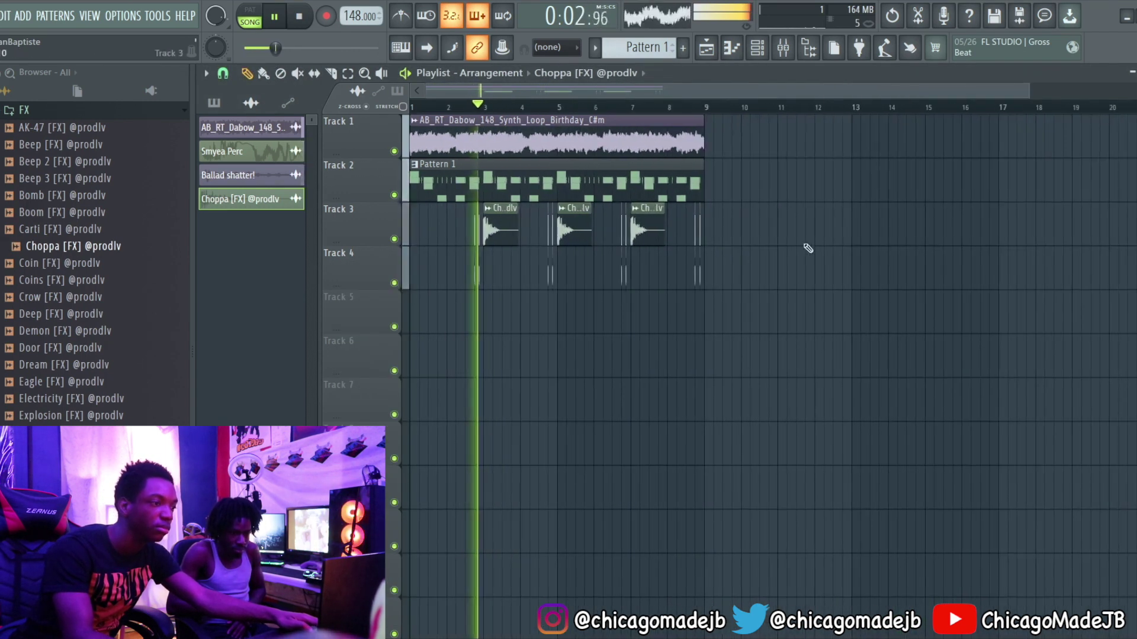
- Audition Bomb [FX] and load it into the Choppa [FX] audio clip as its replacement sample
click(46, 198)
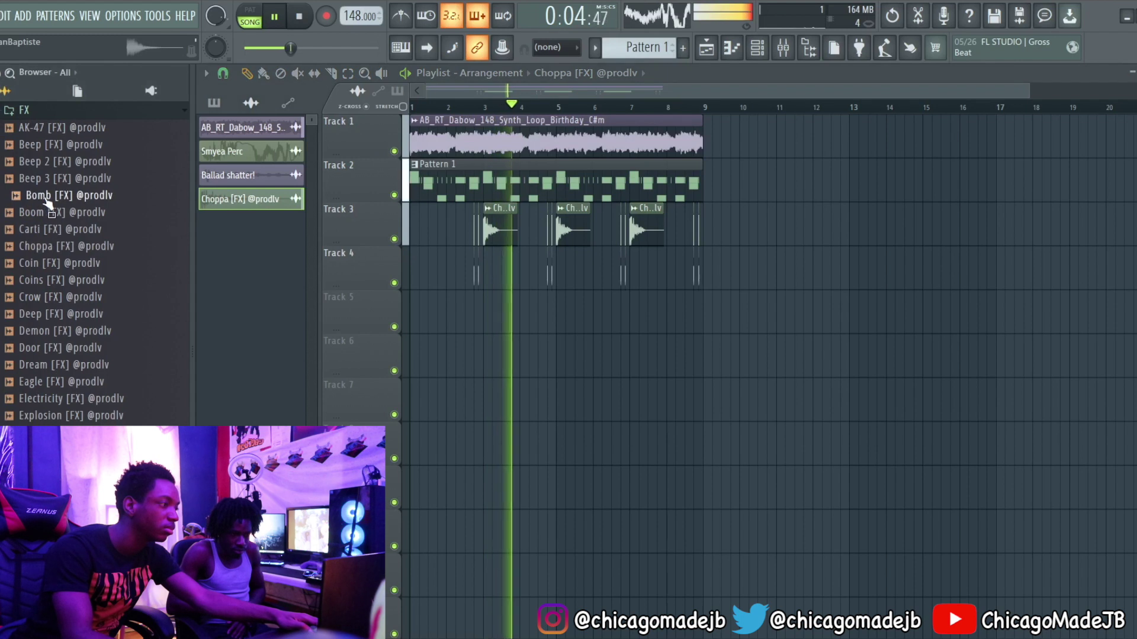
double_click(259, 201)
drag(47, 198, 533, 561)
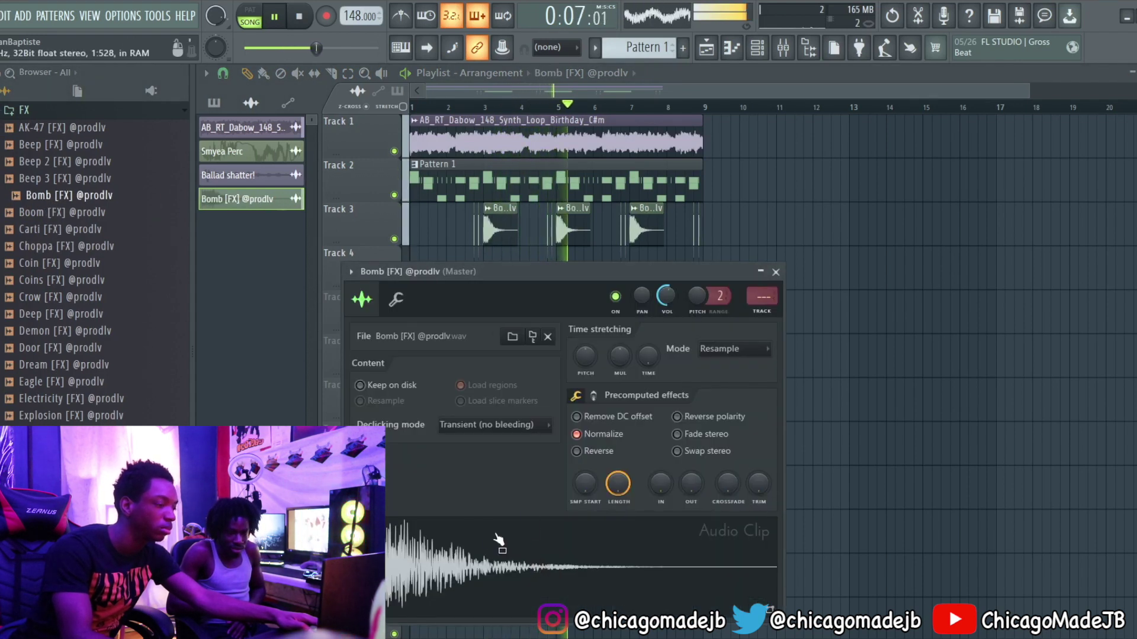
- Reverse the polarity of the Bomb [FX] sample and lower its volume to about 57% during playback
drag(666, 297, 666, 299)
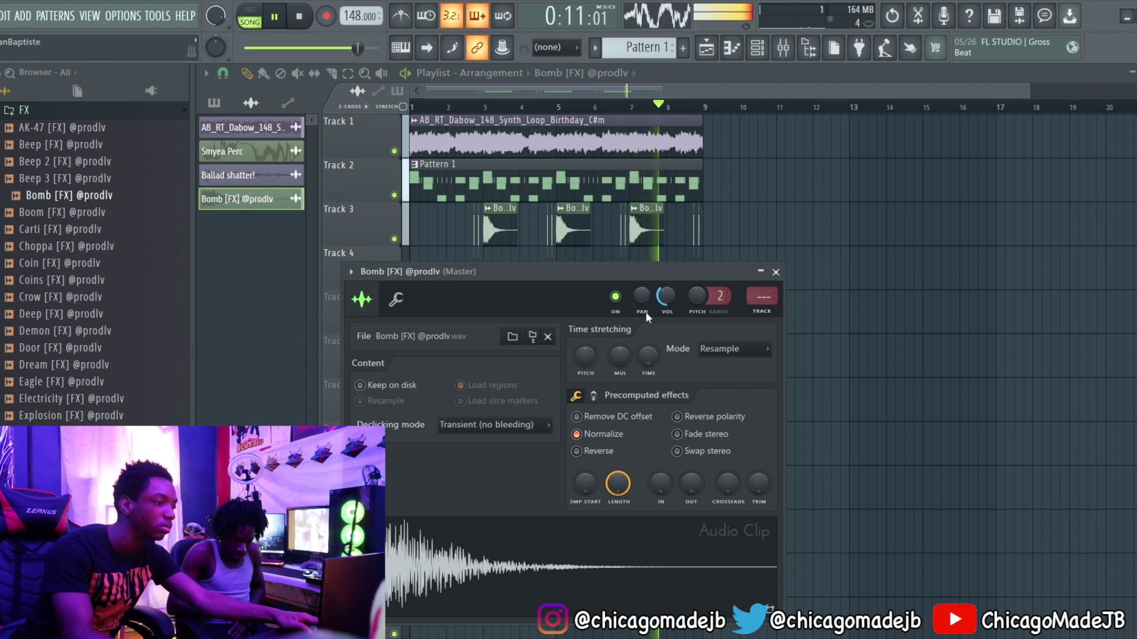
click(677, 416)
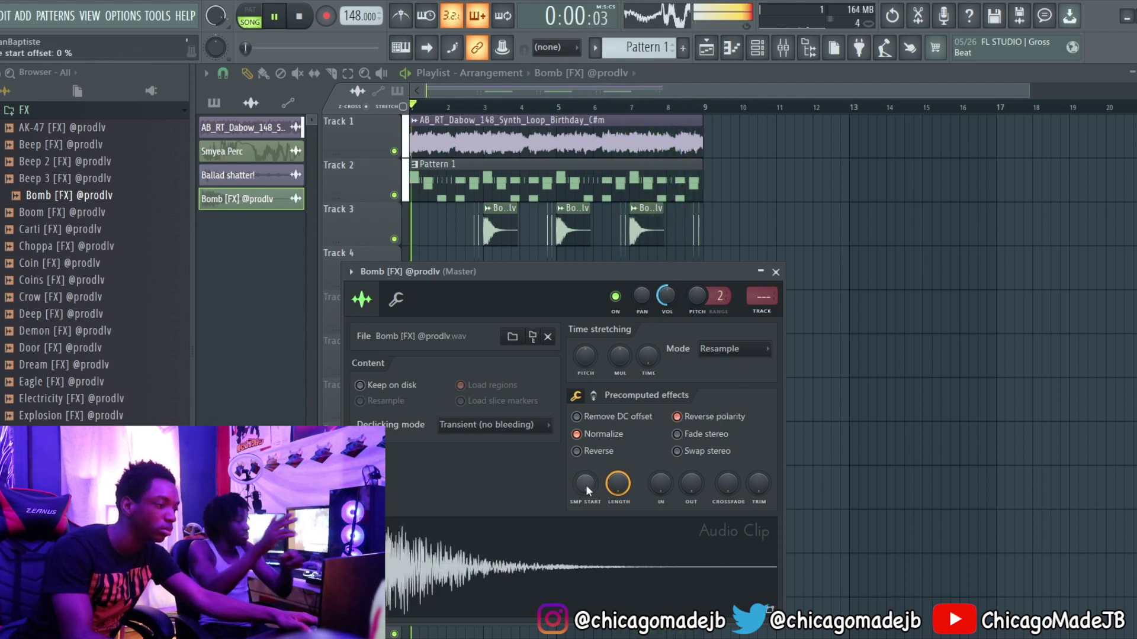
drag(586, 486, 586, 480)
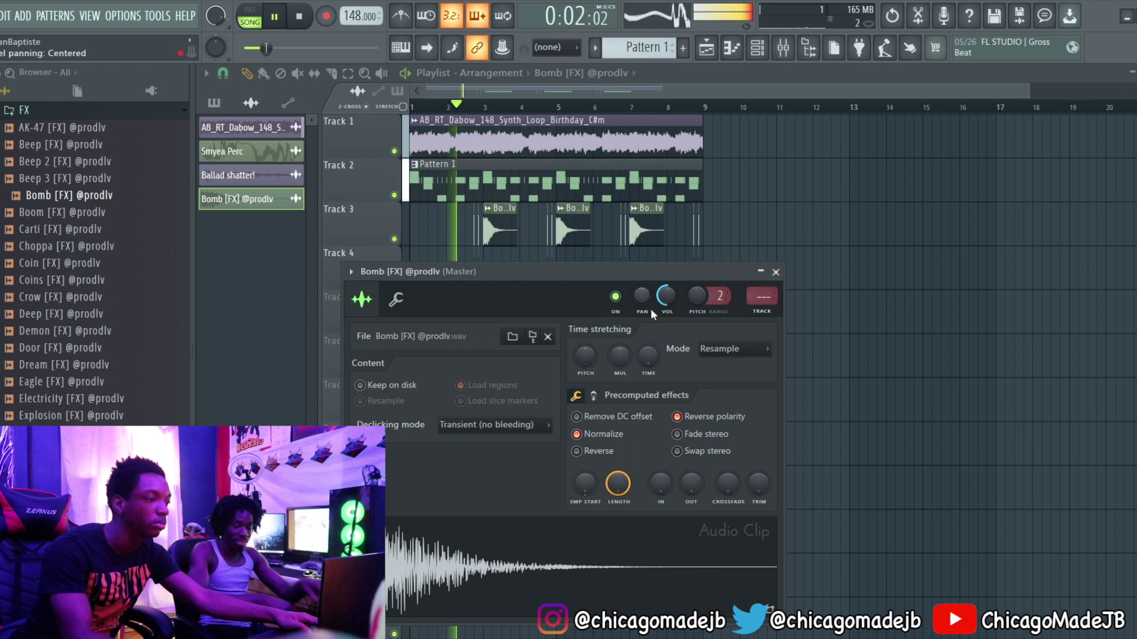
mouse_move(666, 298)
mouse_down()
mouse_move(666, 272)
mouse_move(666, 295)
mouse_up()
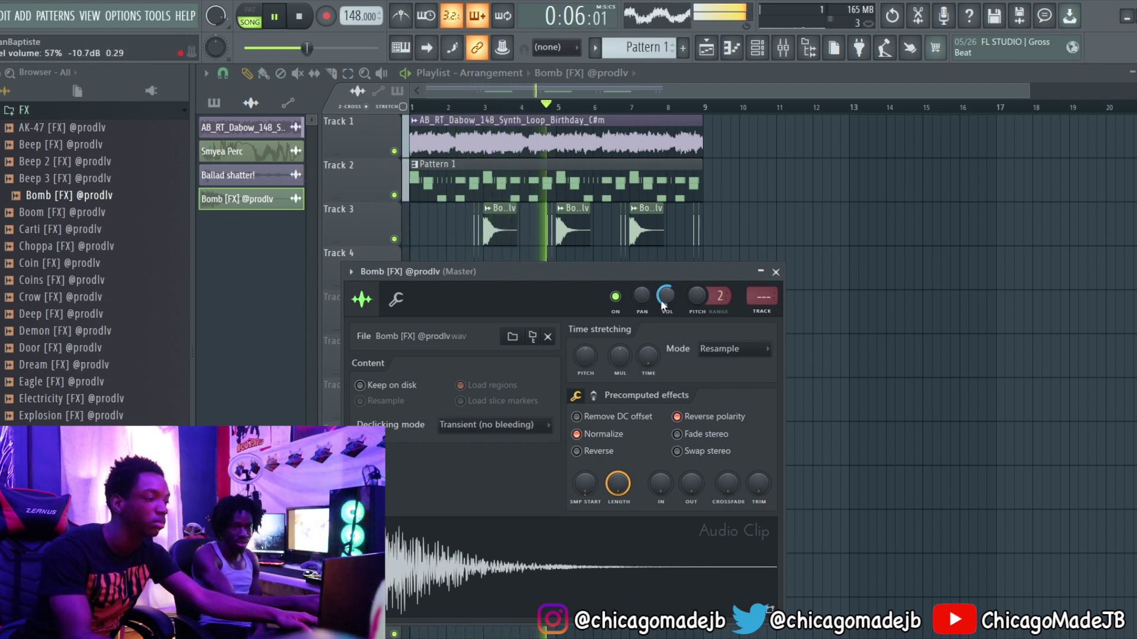
drag(663, 299, 663, 307)
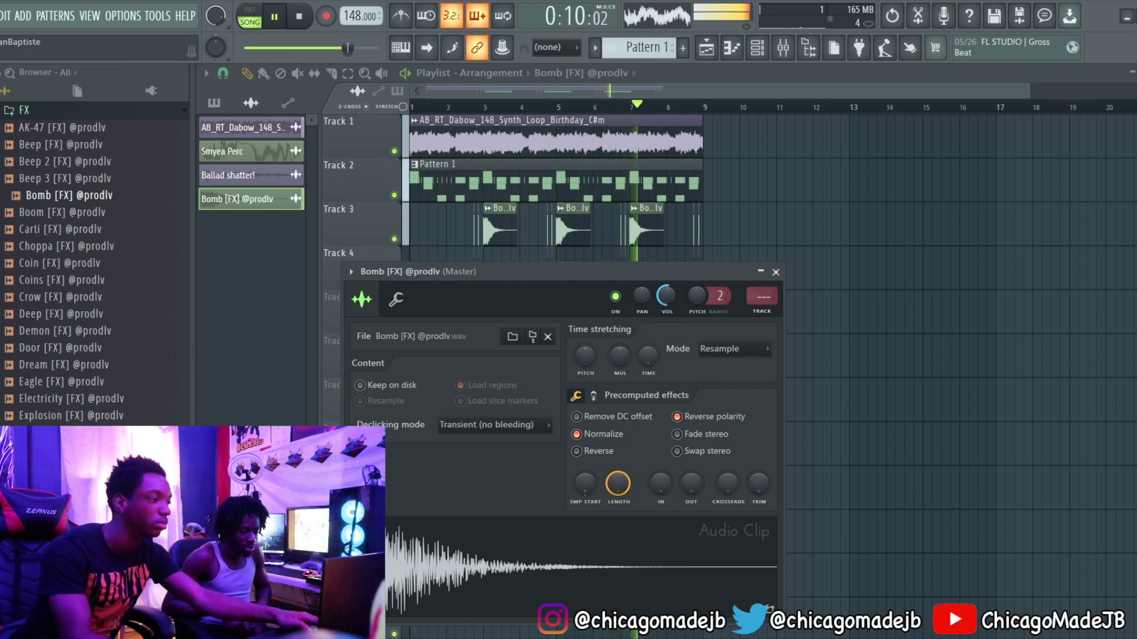
- Try an extra Bomb [FX] clip on Track 3 at the start of bar 1 and remove it again
click(82, 360)
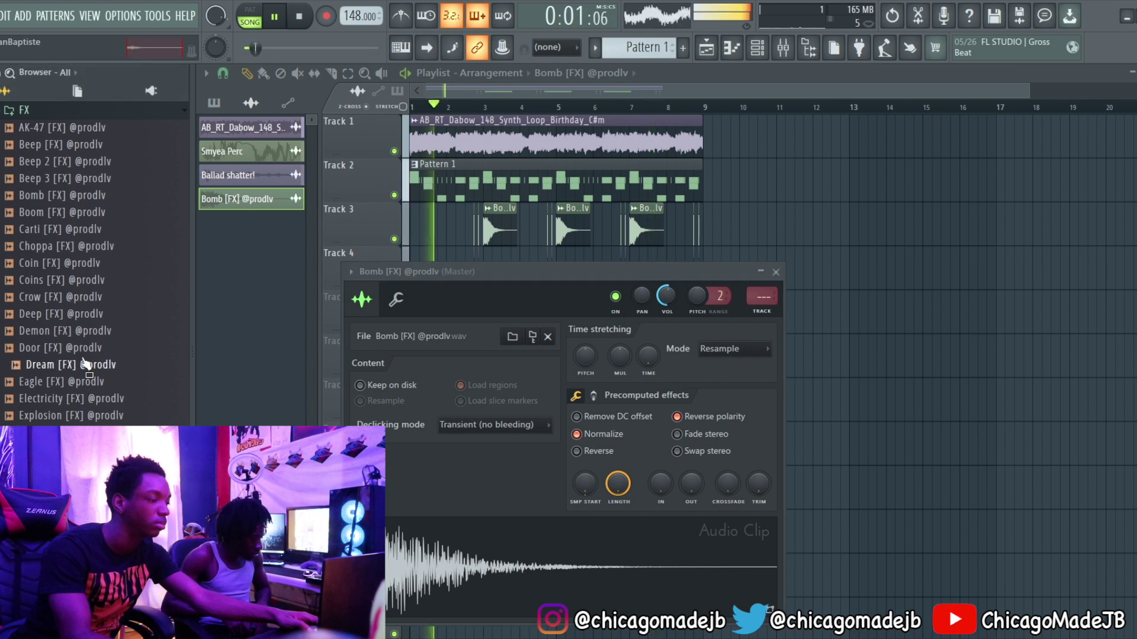
click(501, 230)
key(space)
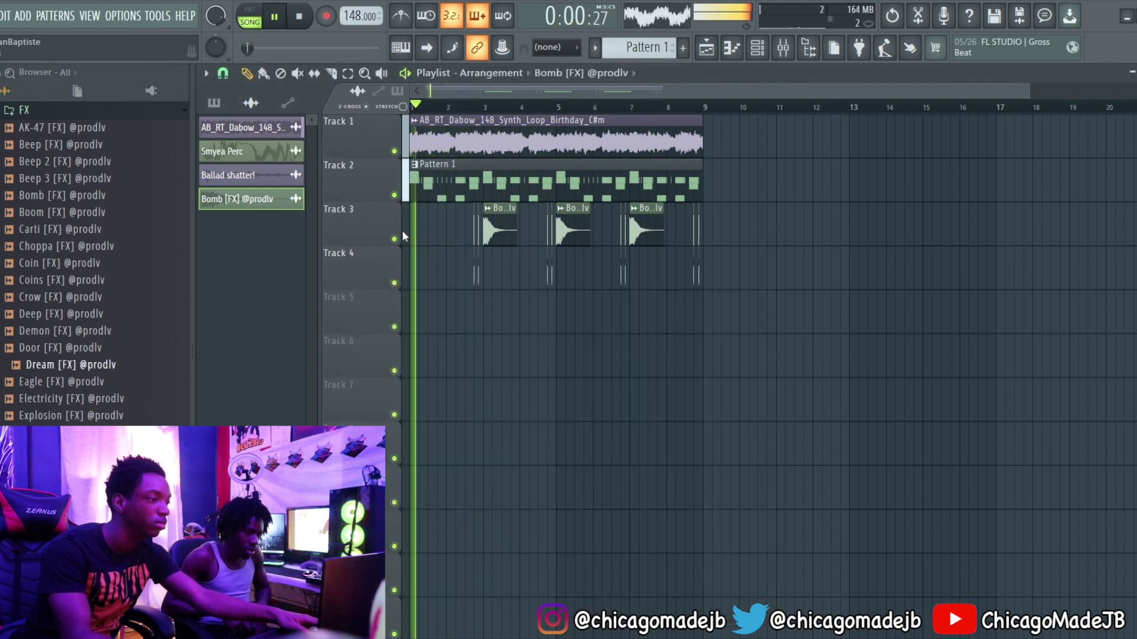
click(417, 232)
key(space)
double_click(418, 231)
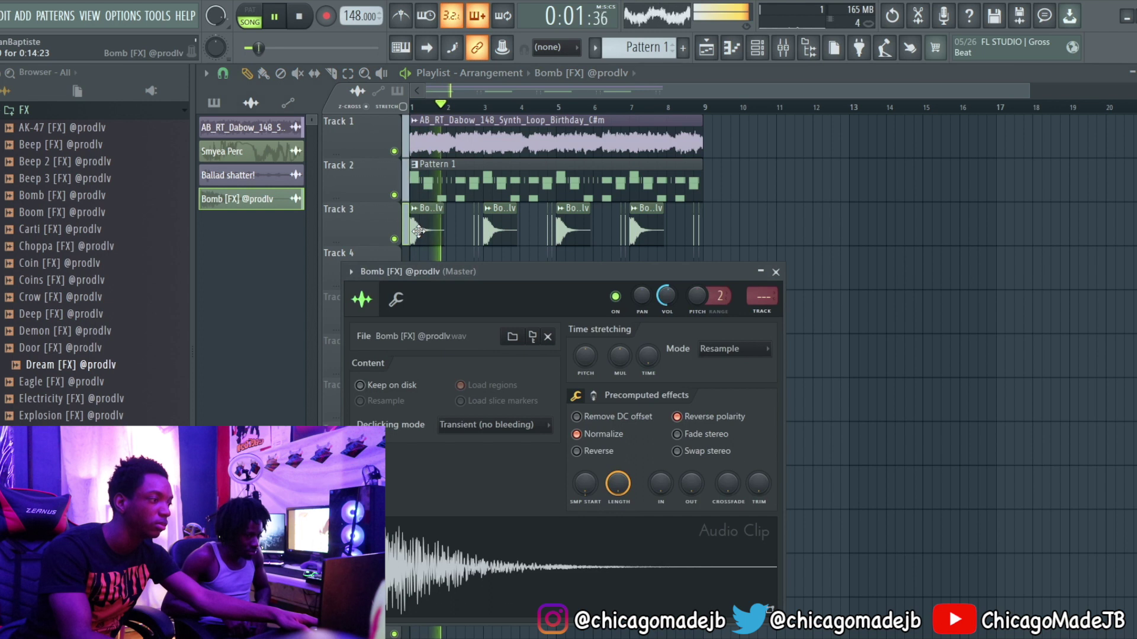
right_click(418, 231)
click(142, 297)
click(104, 314)
scroll(101, 331, up, 6)
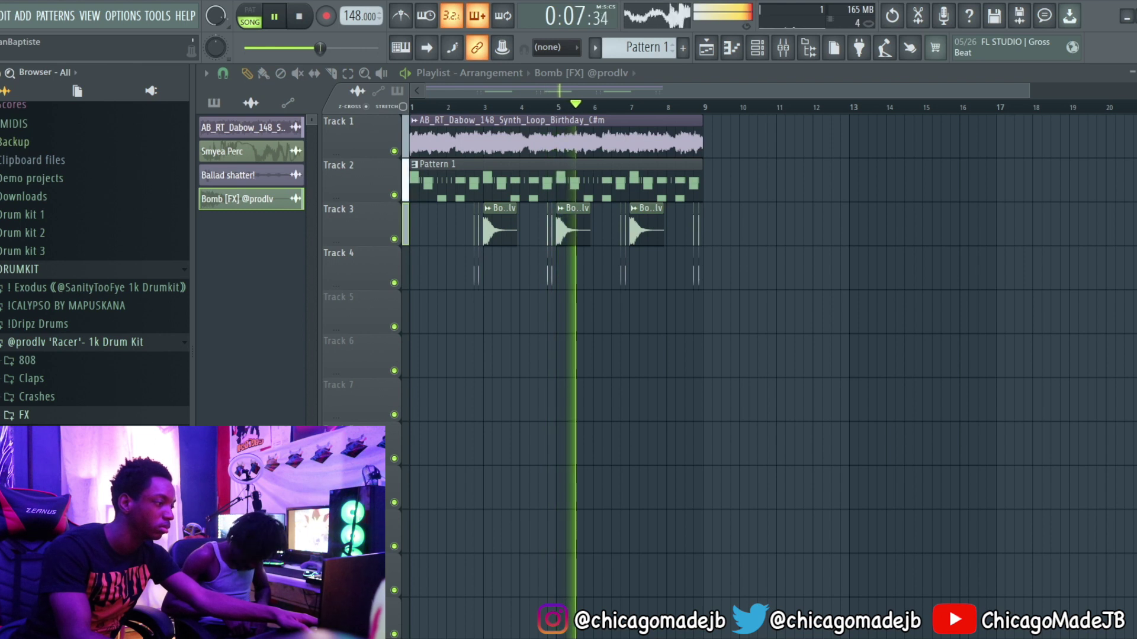
drag(335, 48, 355, 48)
scroll(67, 414, down, 3)
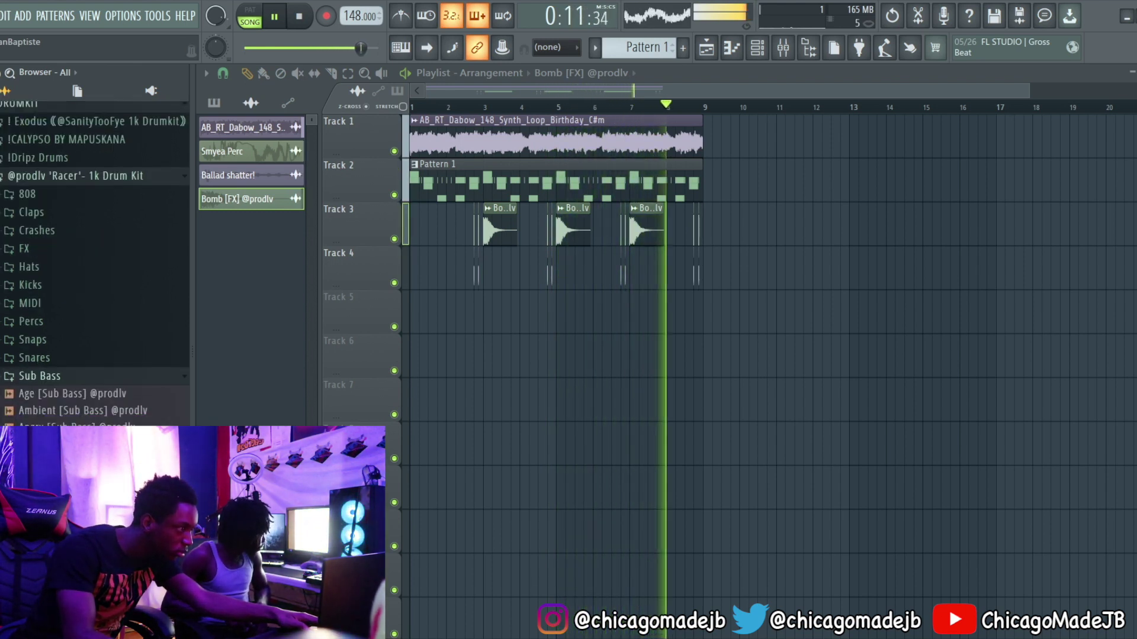
click(35, 413)
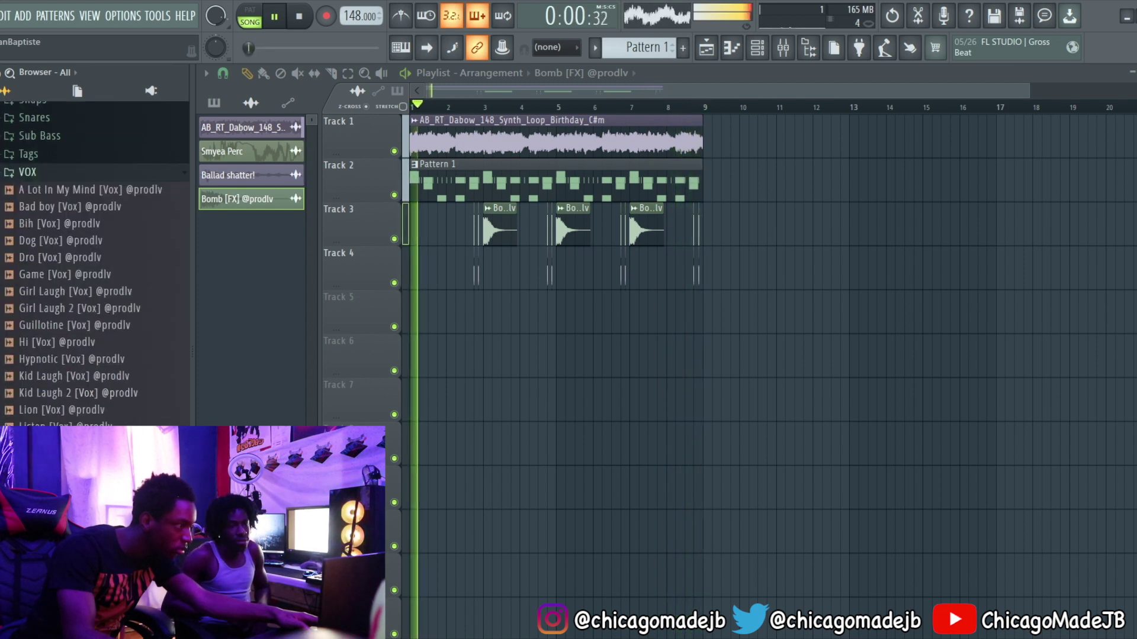
- Audition vocal one-shots from the VOX folder, including Hypnotic, Hi, Game, Dog and Bad boy
click(59, 345)
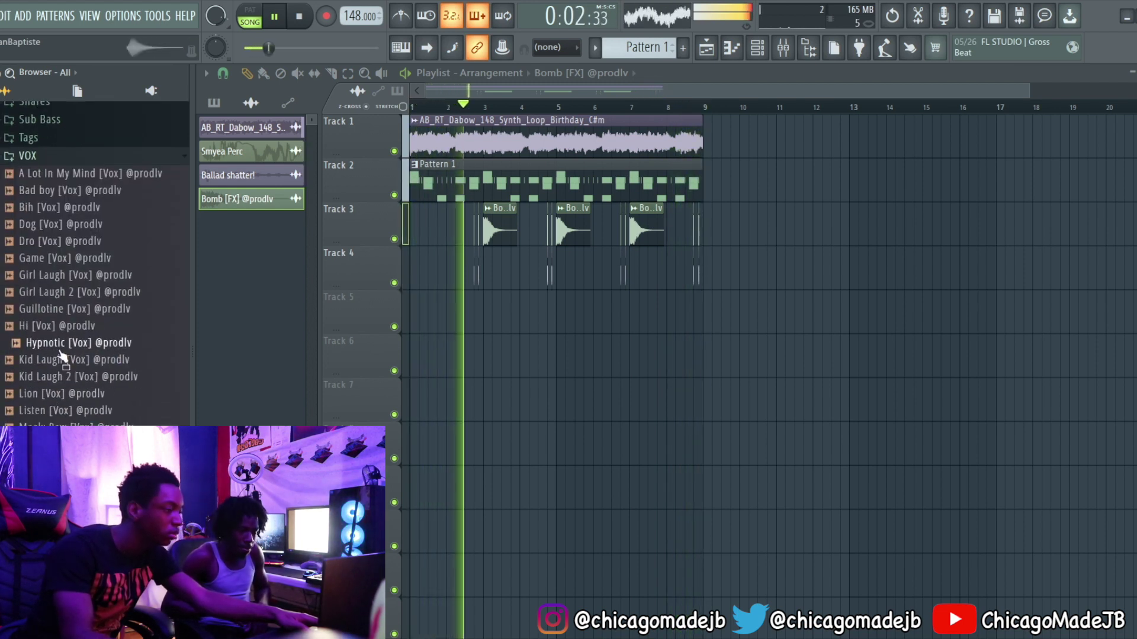
click(65, 328)
click(90, 260)
click(89, 225)
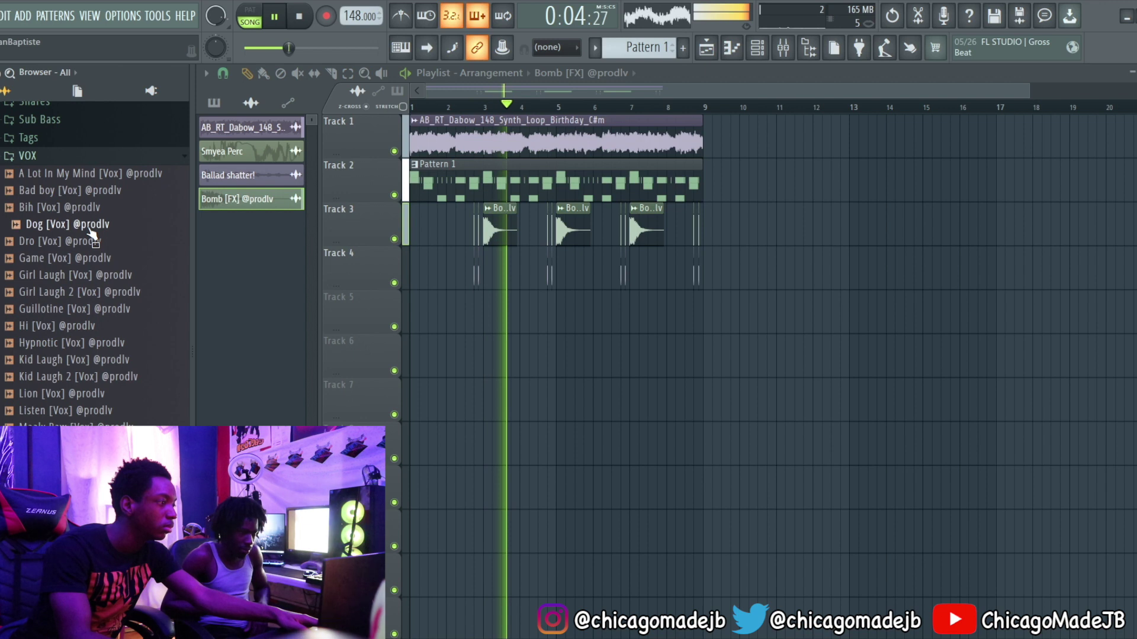
click(98, 190)
key(space)
click(79, 177)
- Add the Bad boy [Vox] sample to the playlist and place its clip on Track 6 at the start of bar 1
drag(76, 191, 428, 343)
key(space)
key(space)
right_click(416, 363)
key(space)
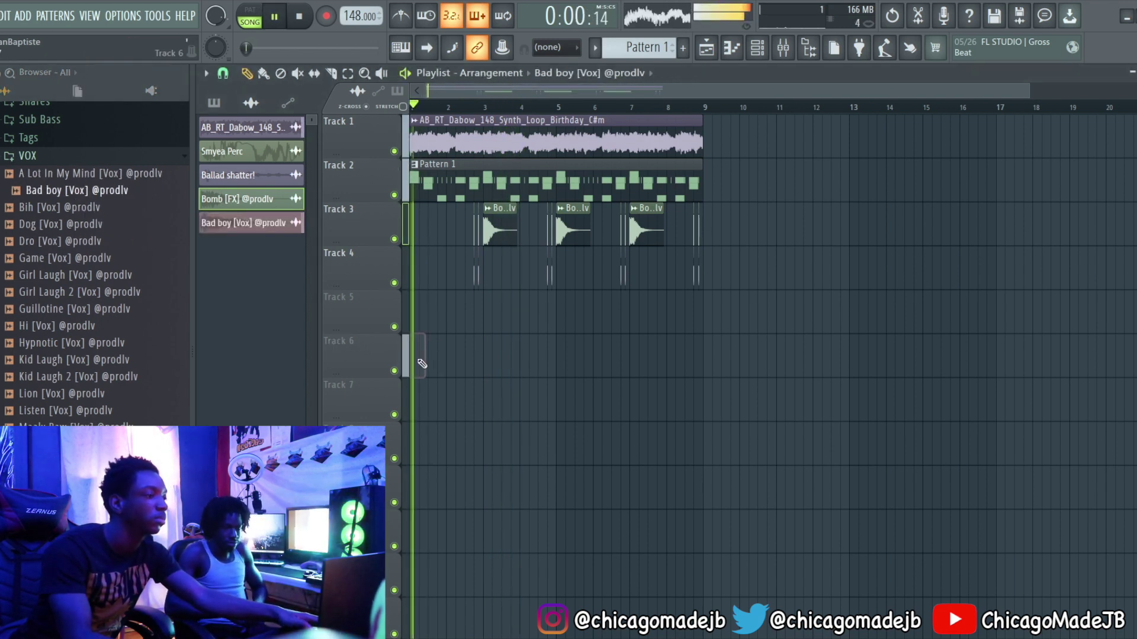
key(space)
click(417, 356)
key(space)
- Place Bad boy [Vox] copies on Track 6 at bars 3, 5 and 7, and a Bomb [FX] clip on Track 3 at bar 1
scroll(444, 337, up, 5)
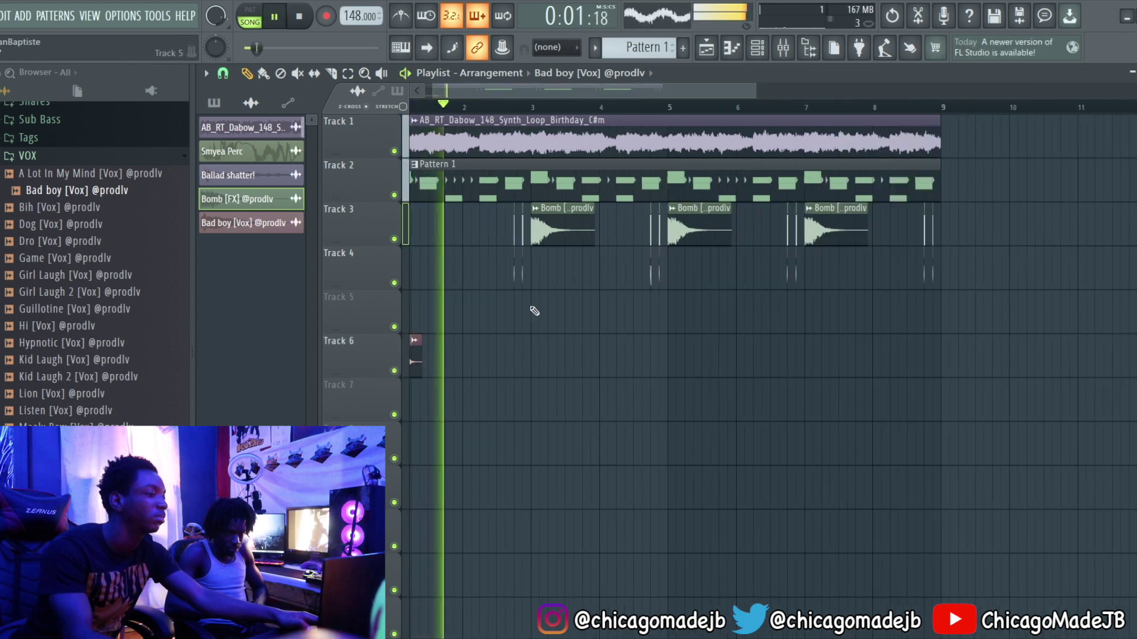
drag(529, 343, 543, 361)
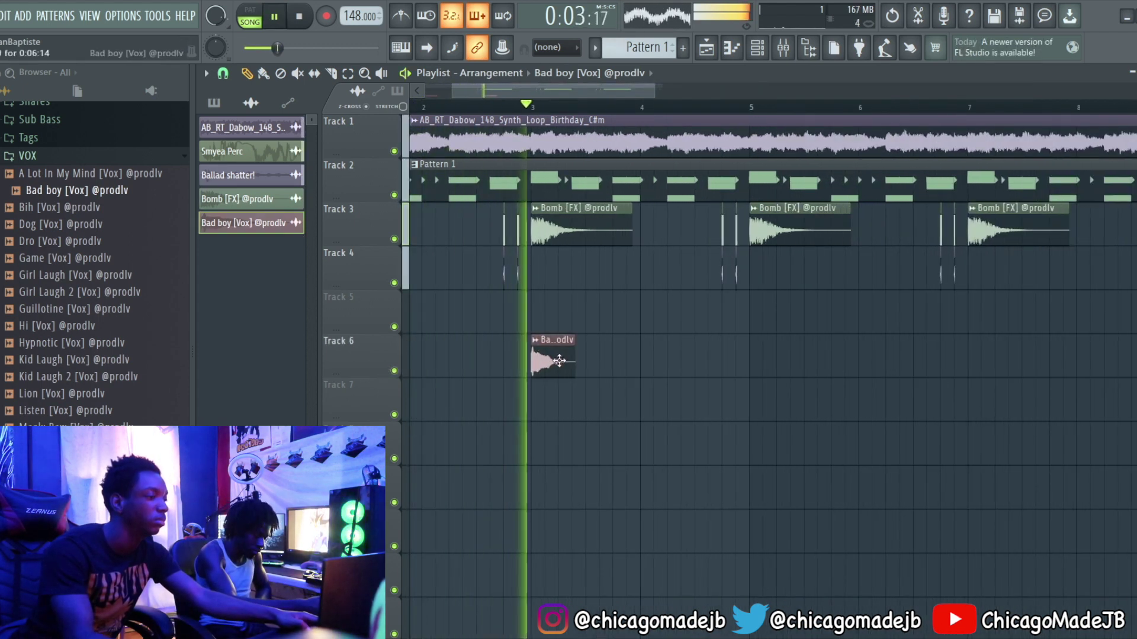
click(759, 353)
scroll(799, 355, down, 3)
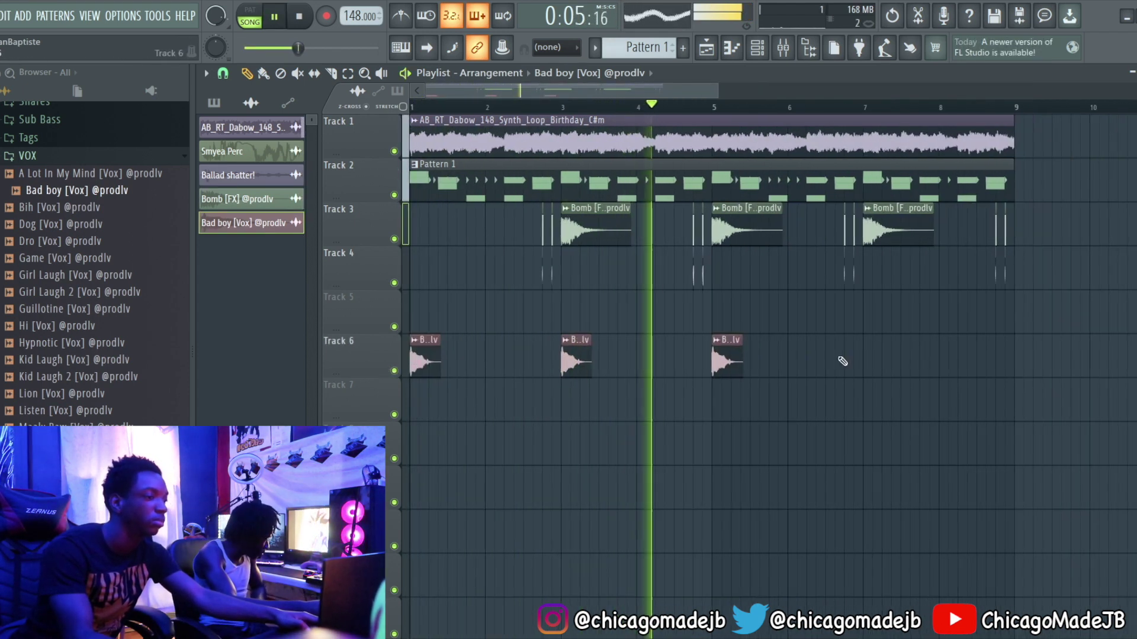
click(863, 362)
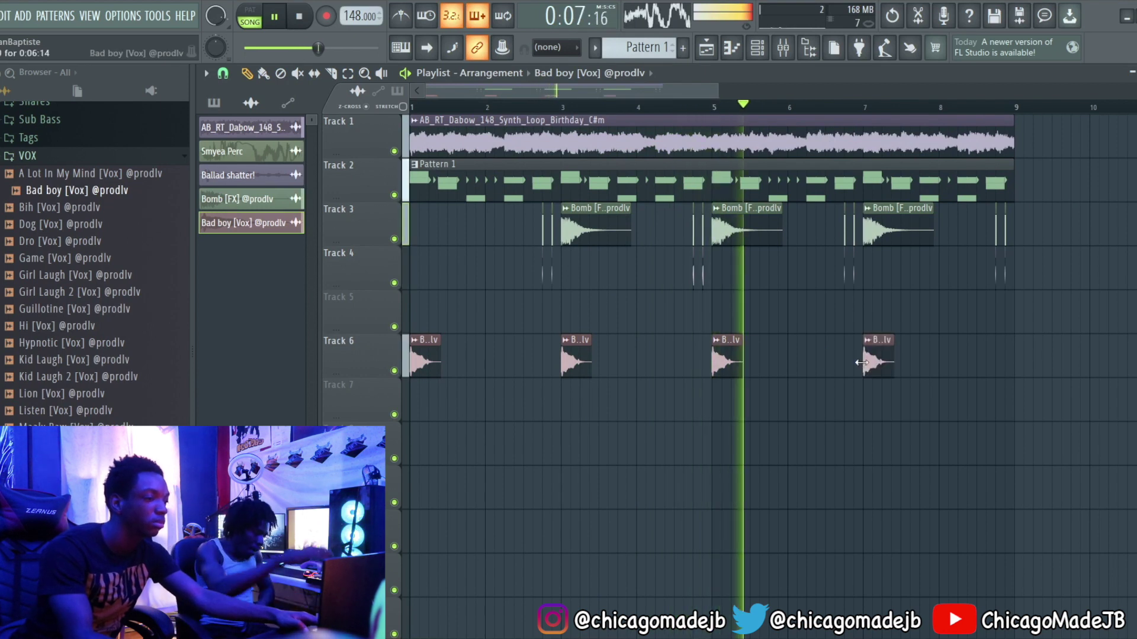
click(871, 224)
click(426, 231)
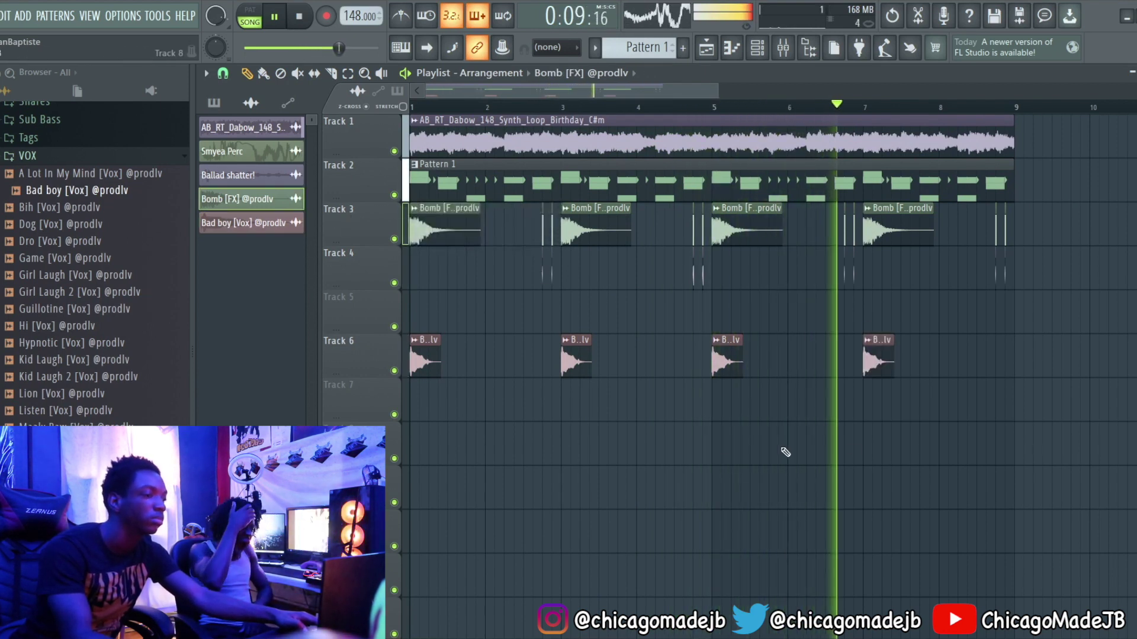
- Stop playback and check the sample settings of the Bad boy [Vox] audio clip
click(878, 364)
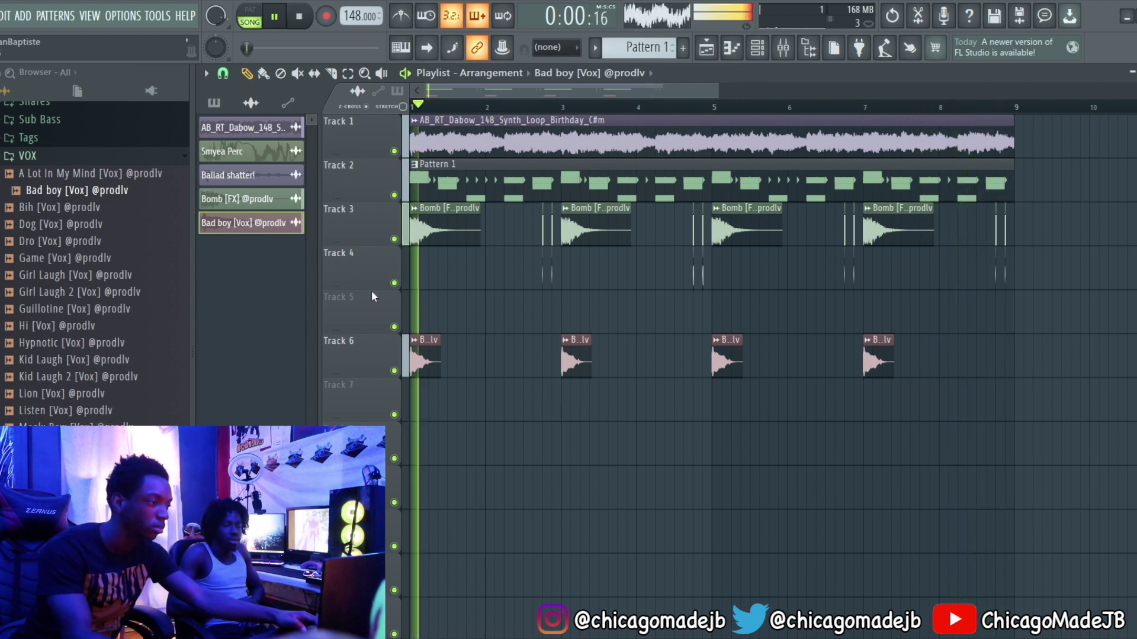
key(space)
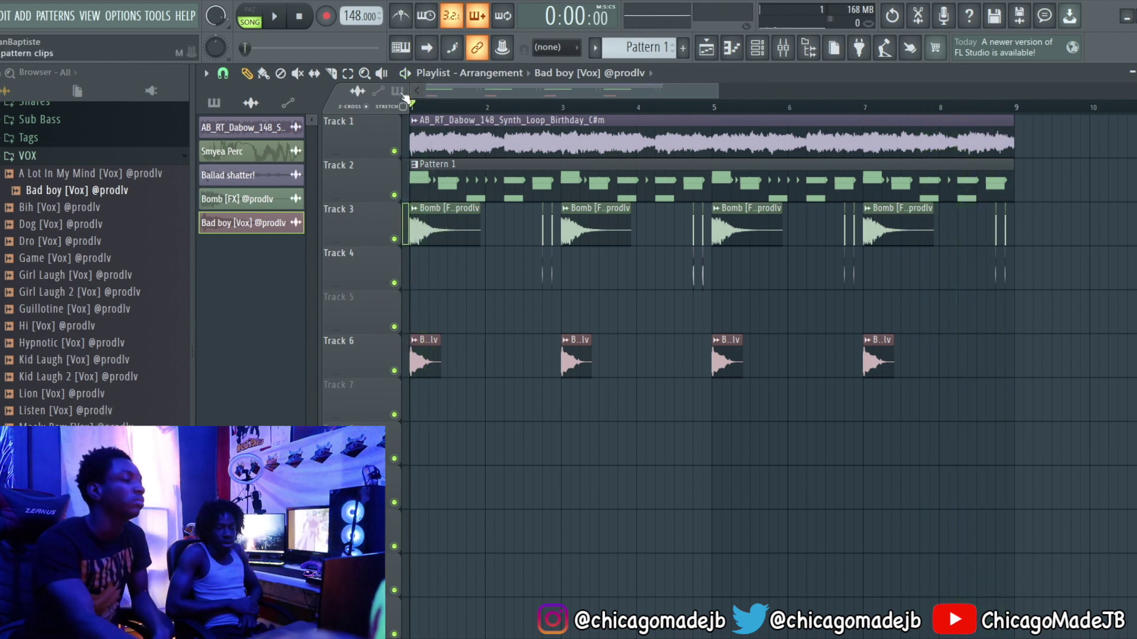
double_click(419, 362)
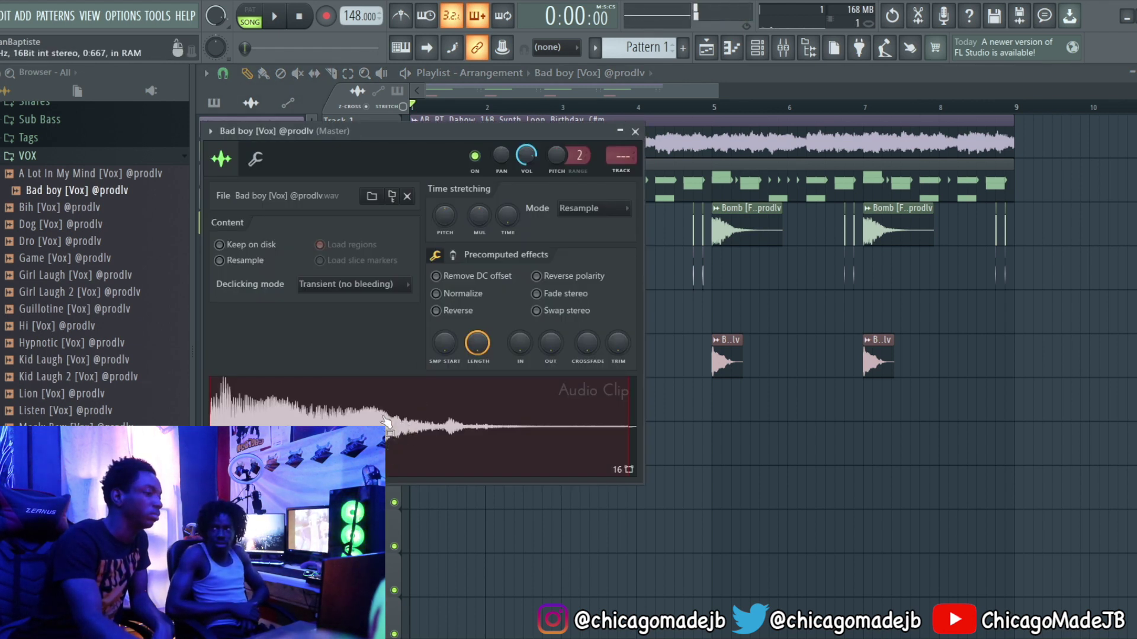
key(Escape)
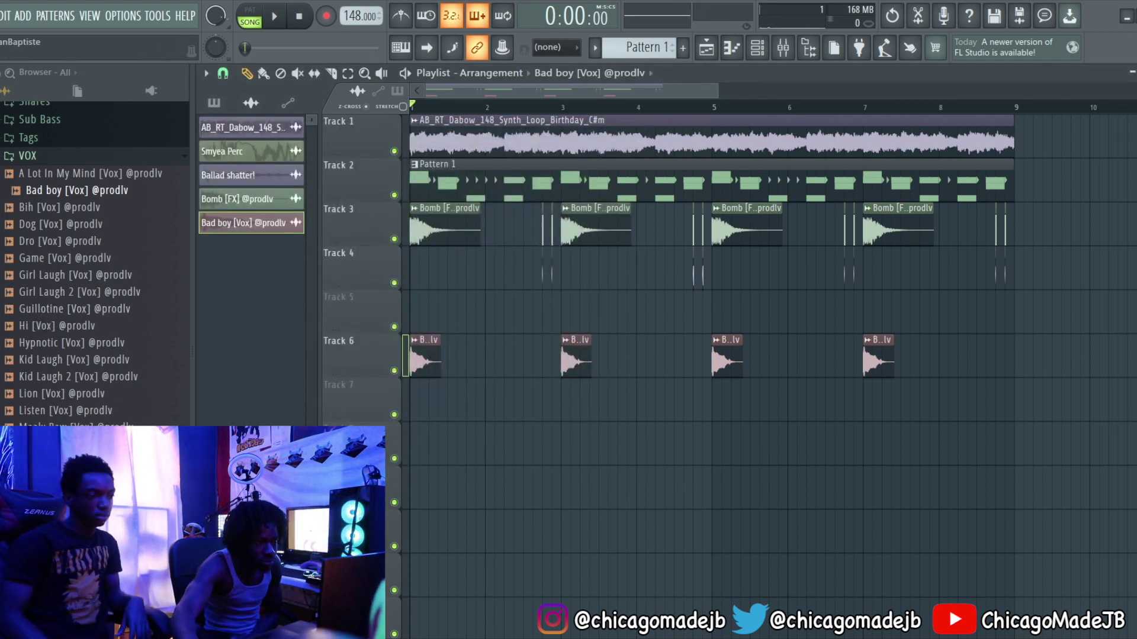
- Open the SFX folder of the Dripz Producer Kit inside the !Dripz Drums collection
scroll(23, 396, up, 6)
scroll(71, 266, up, 2)
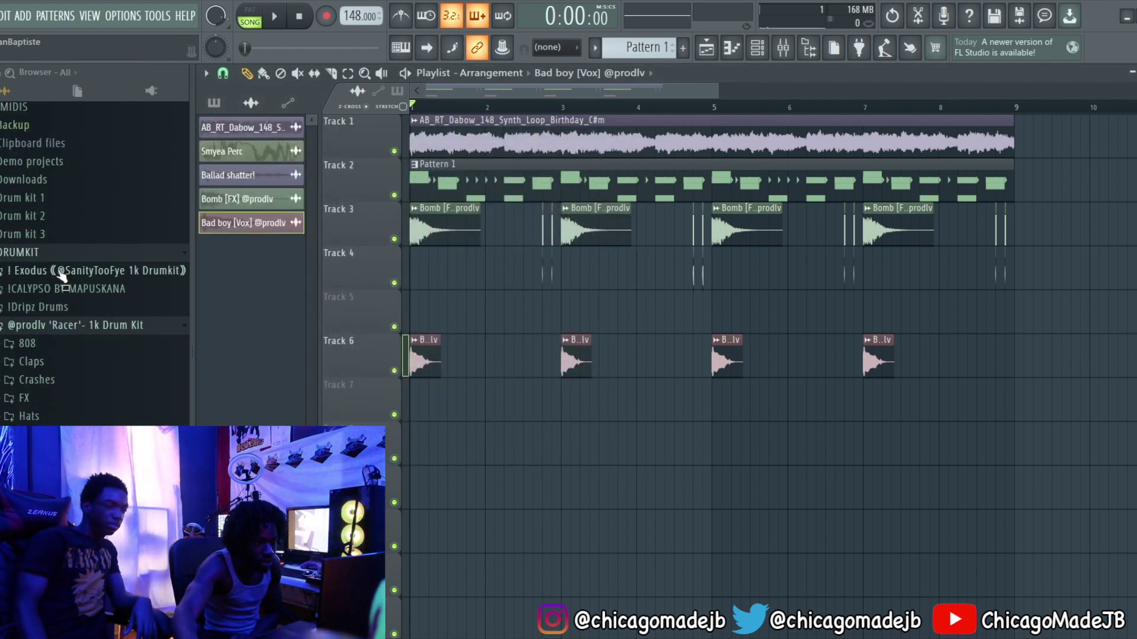
click(56, 307)
click(56, 344)
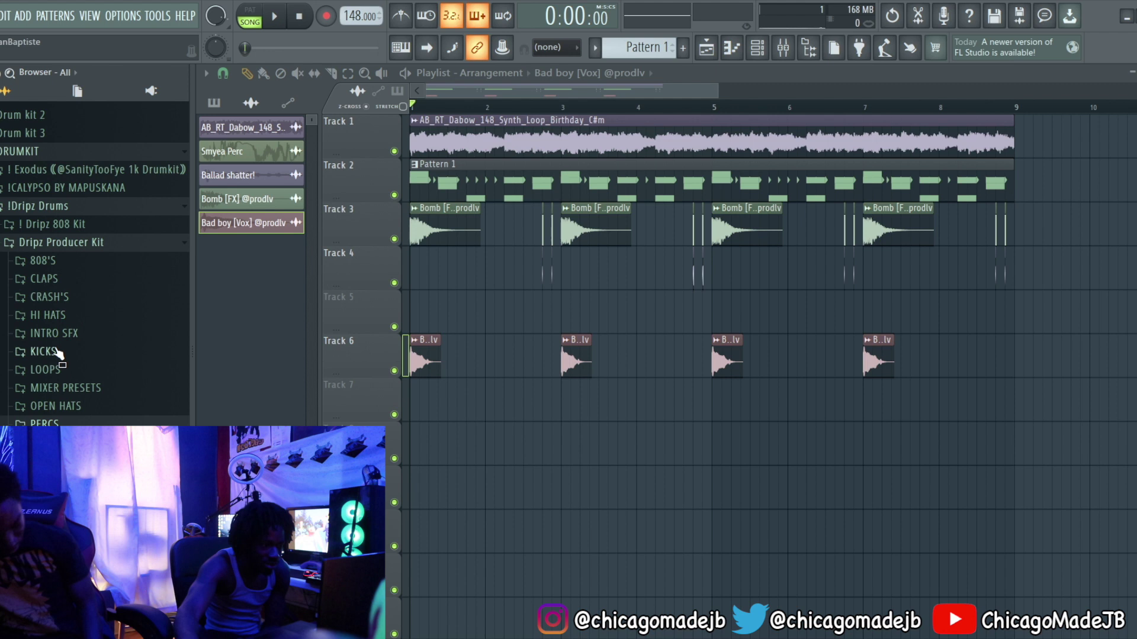
scroll(83, 391, down, 3)
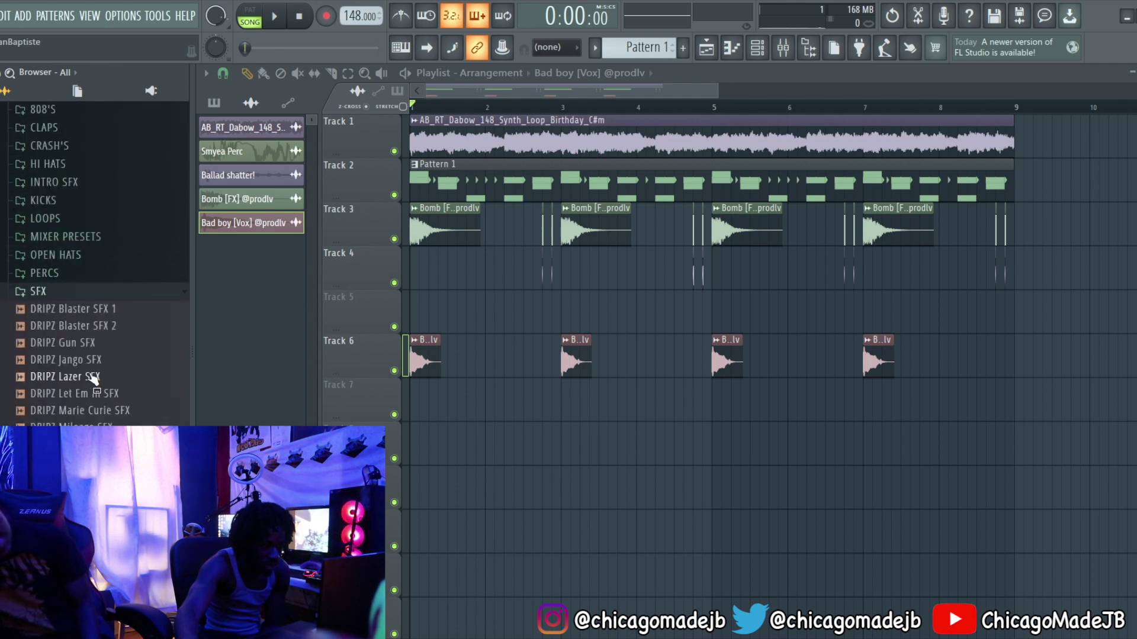
- Audition the Dripz sound effects, including Lazer, Naruto, Ninja, Pierre and Poles SFX
scroll(93, 379, down, 6)
scroll(97, 367, up, 2)
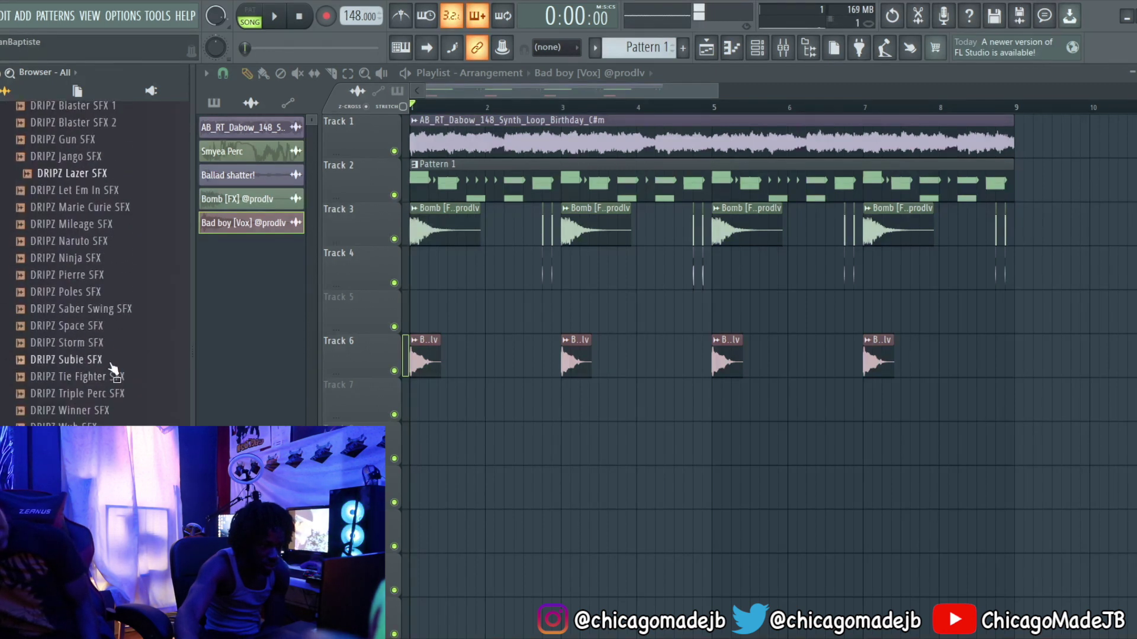
click(100, 259)
click(95, 275)
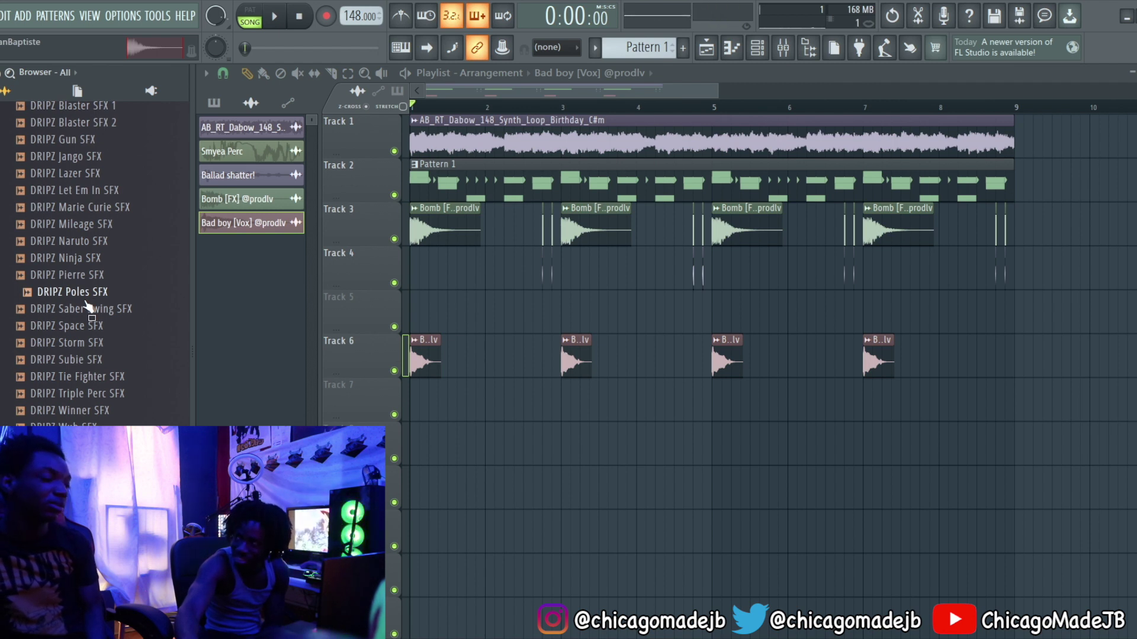
scroll(83, 306, up, 3)
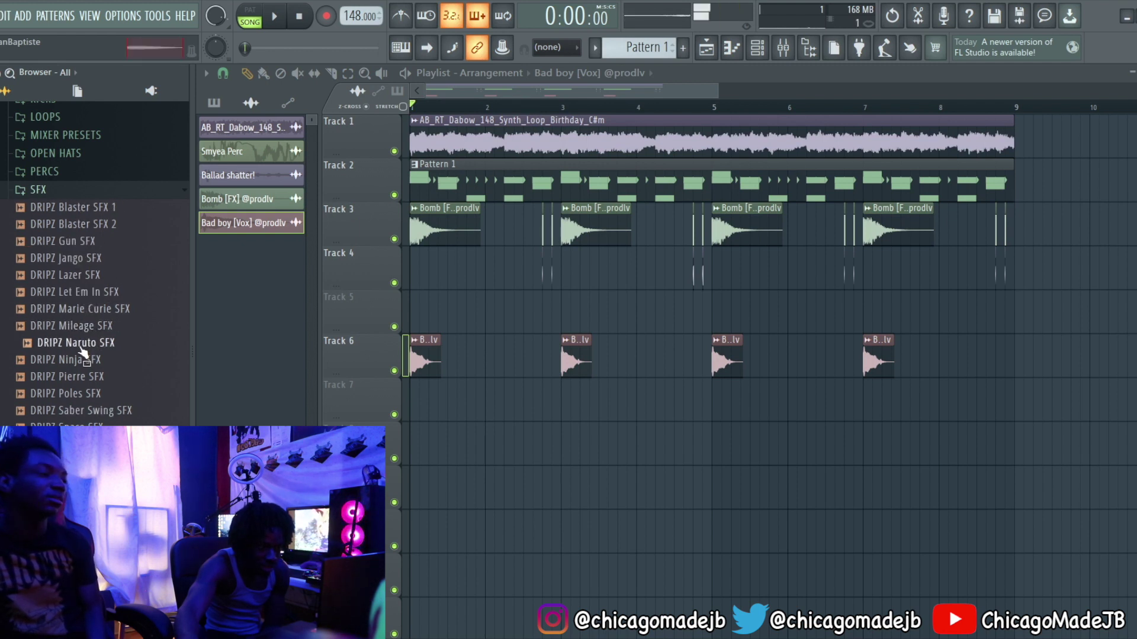
click(88, 395)
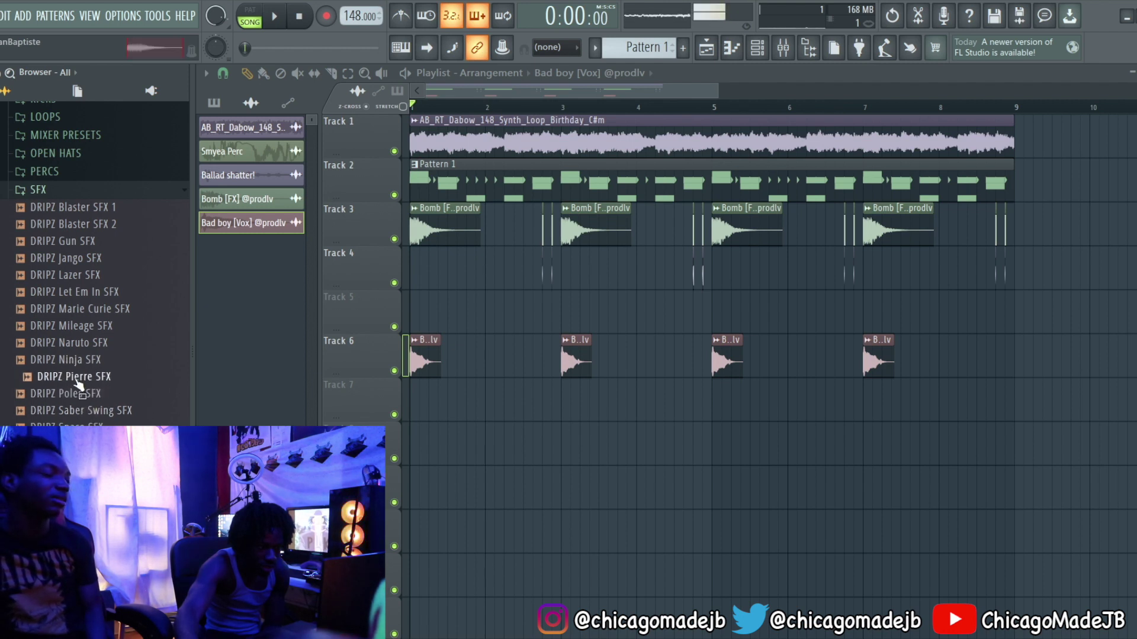
click(77, 394)
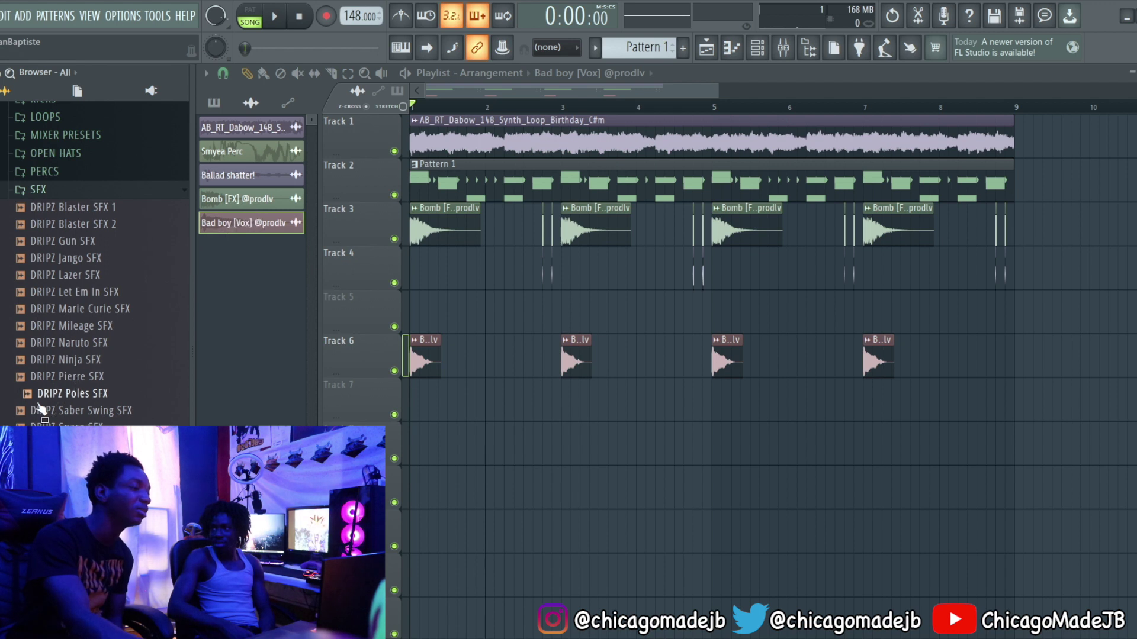
scroll(95, 263, down, 2)
scroll(95, 264, up, 5)
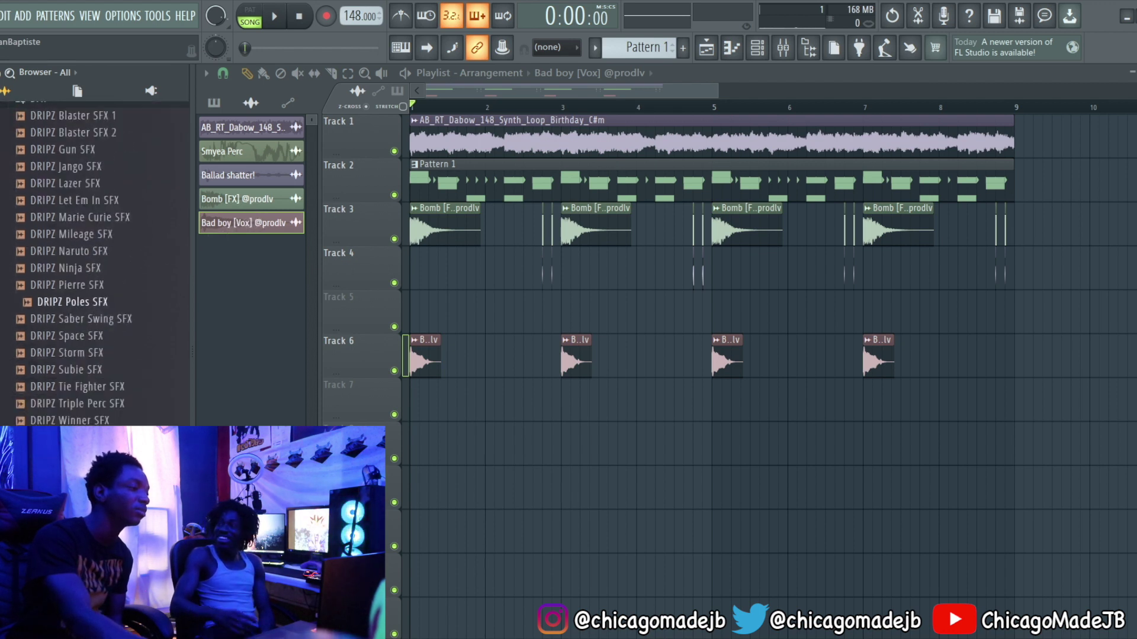
scroll(95, 263, down, 1)
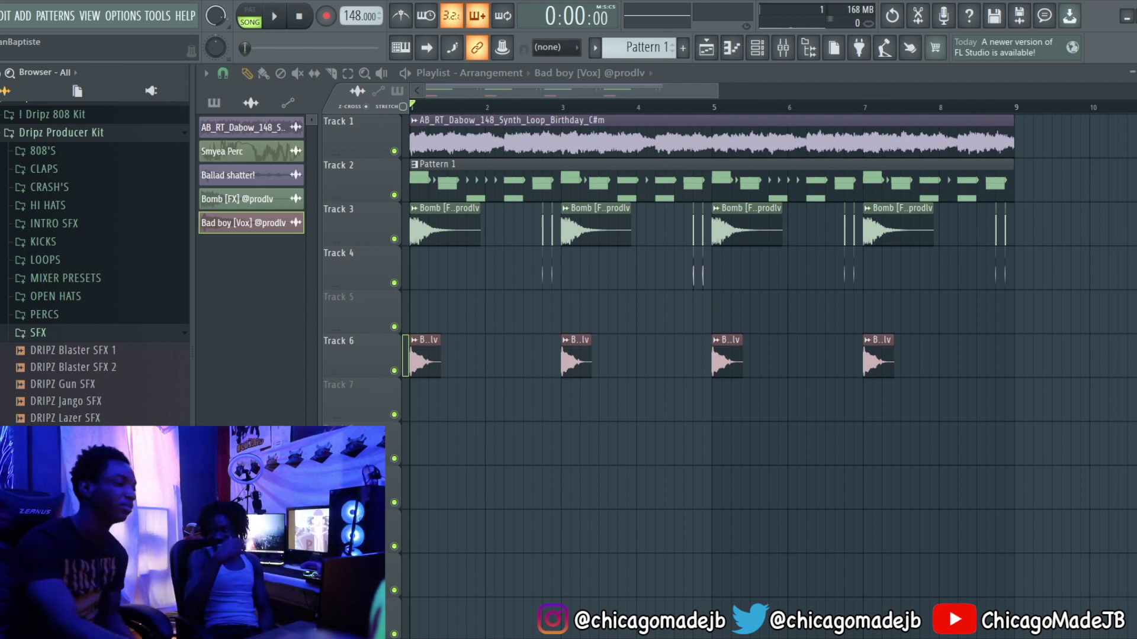
- Play the arrangement and set the channel rack to show all channels
key(space)
scroll(148, 355, up, 5)
scroll(148, 355, down, 4)
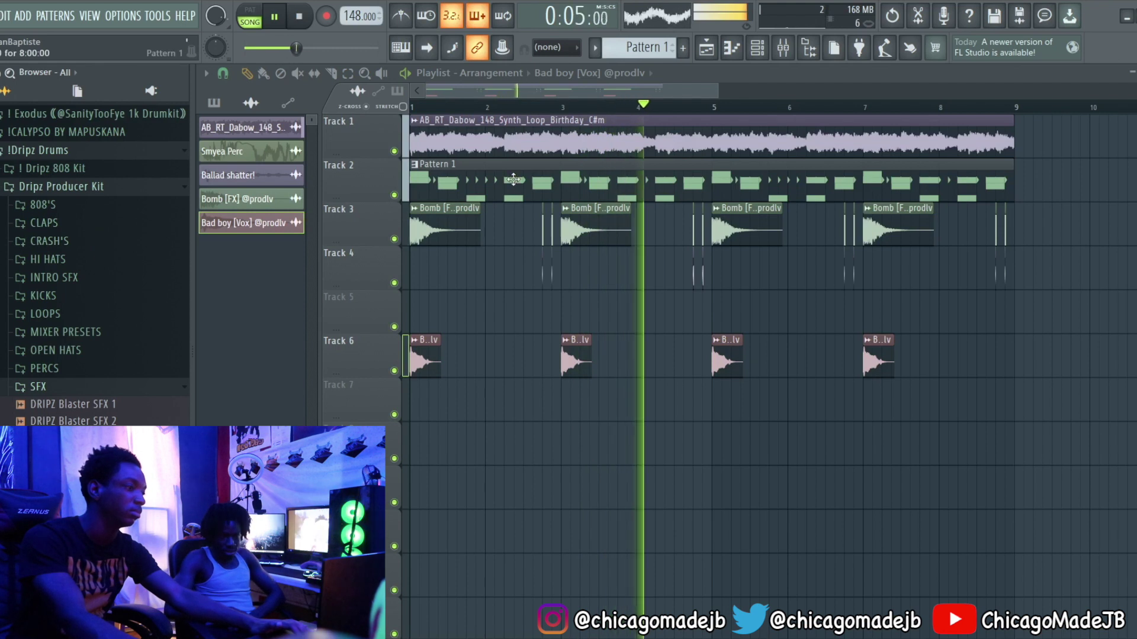
click(764, 48)
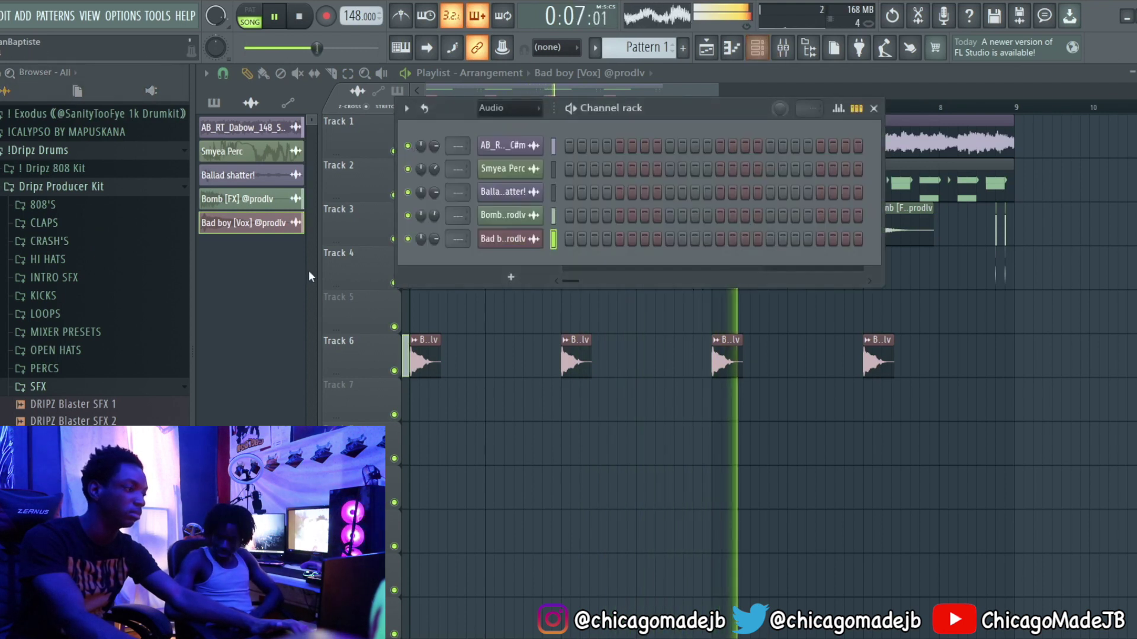
click(515, 108)
click(516, 128)
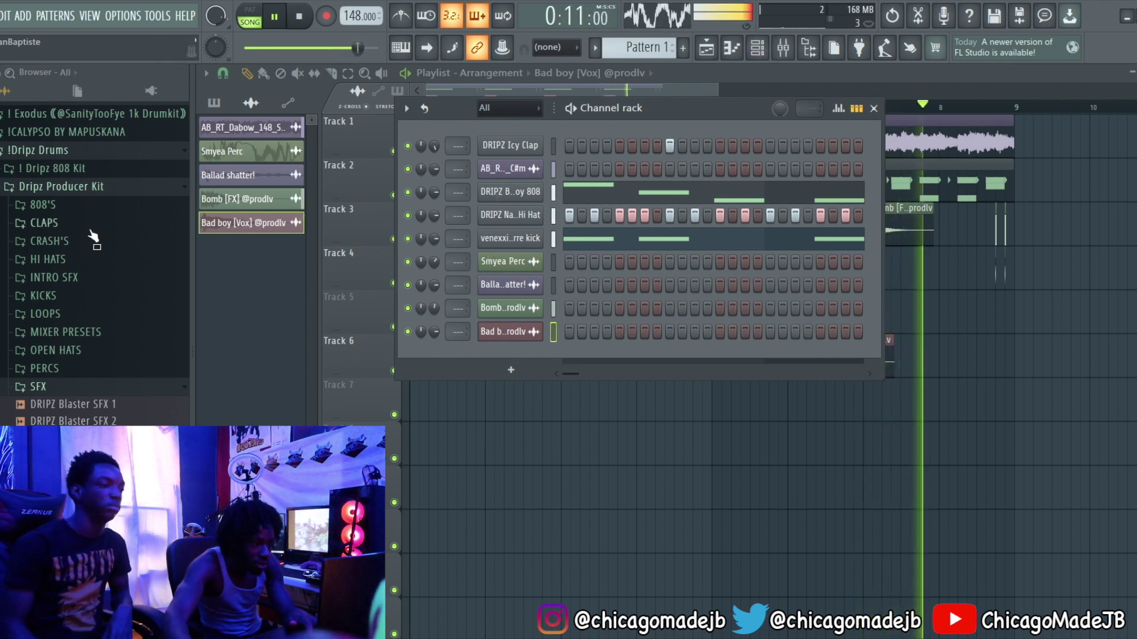
- Audition samples in the Dripz OPEN HATS folder and add DRIPZ Open Hat (1) as a new channel
click(77, 332)
click(81, 337)
click(79, 352)
click(76, 389)
click(79, 367)
drag(80, 368, 557, 346)
key(F6)
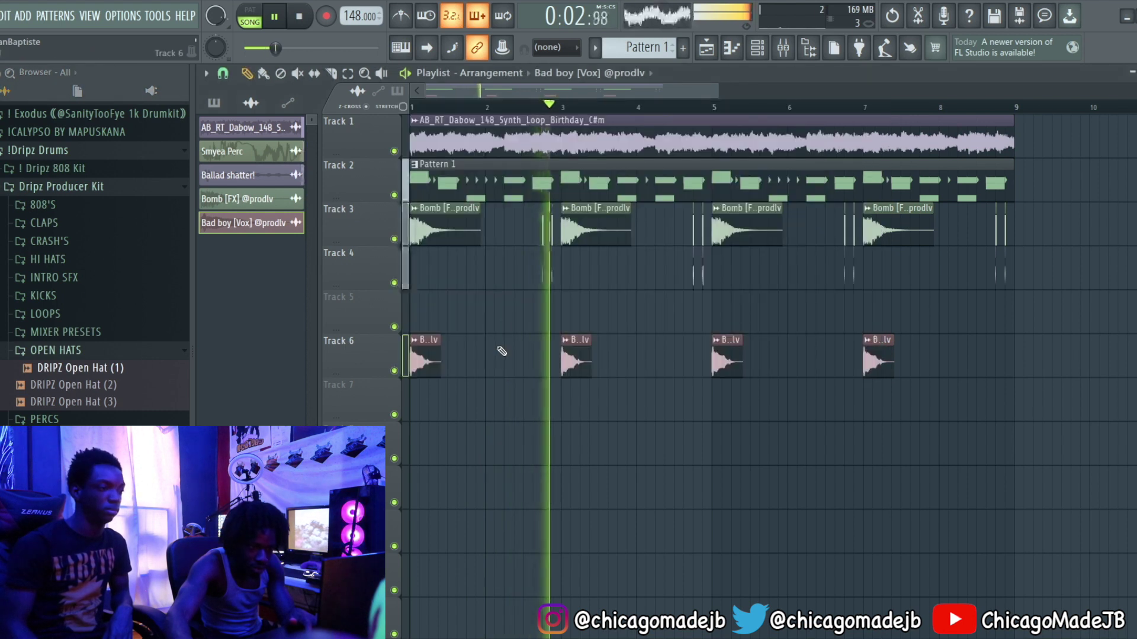
- Open the DRIPZ Open Hat (1) channel in the piano roll and remove the stray G5 note in bar 3
click(706, 48)
click(757, 50)
click(731, 48)
click(757, 50)
click(552, 240)
click(498, 94)
key(space)
click(475, 126)
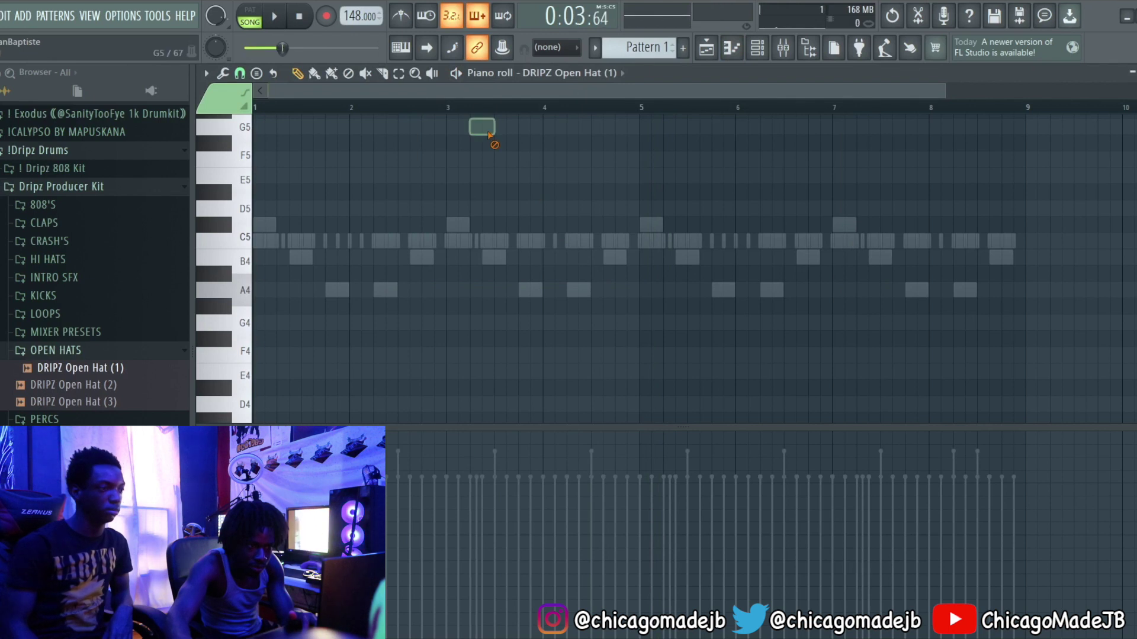
right_click(488, 132)
key(space)
- Place an open hat note on C5 at the start of bar 4 and shorten it to about a sixteenth note
scroll(438, 243, up, 3)
click(438, 242)
key(space)
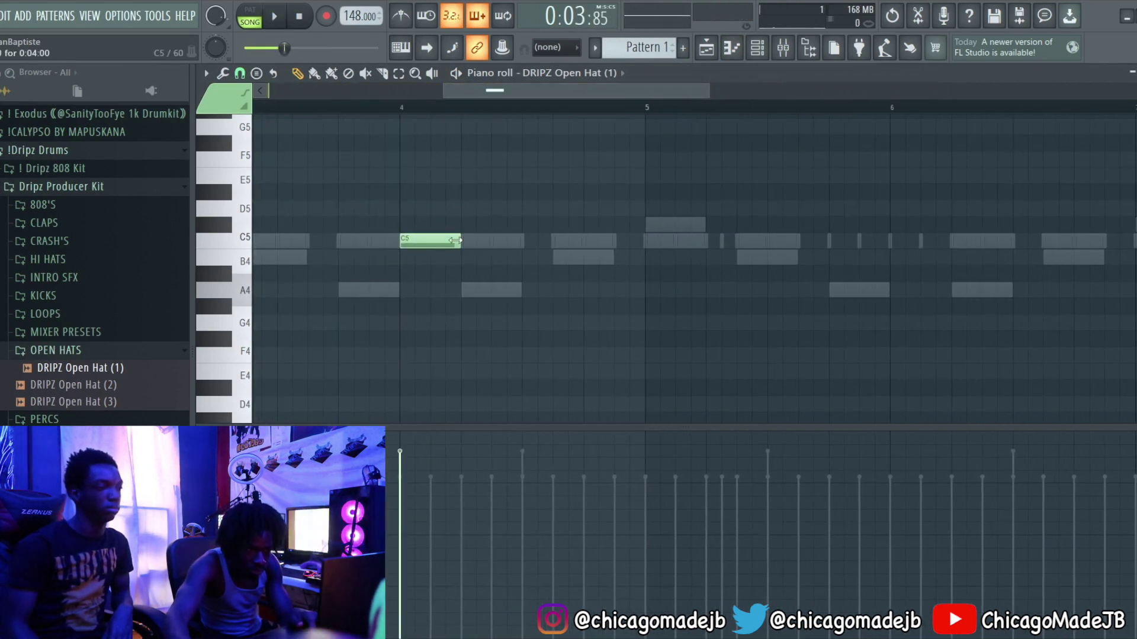
key(space)
click(434, 242)
right_click(436, 243)
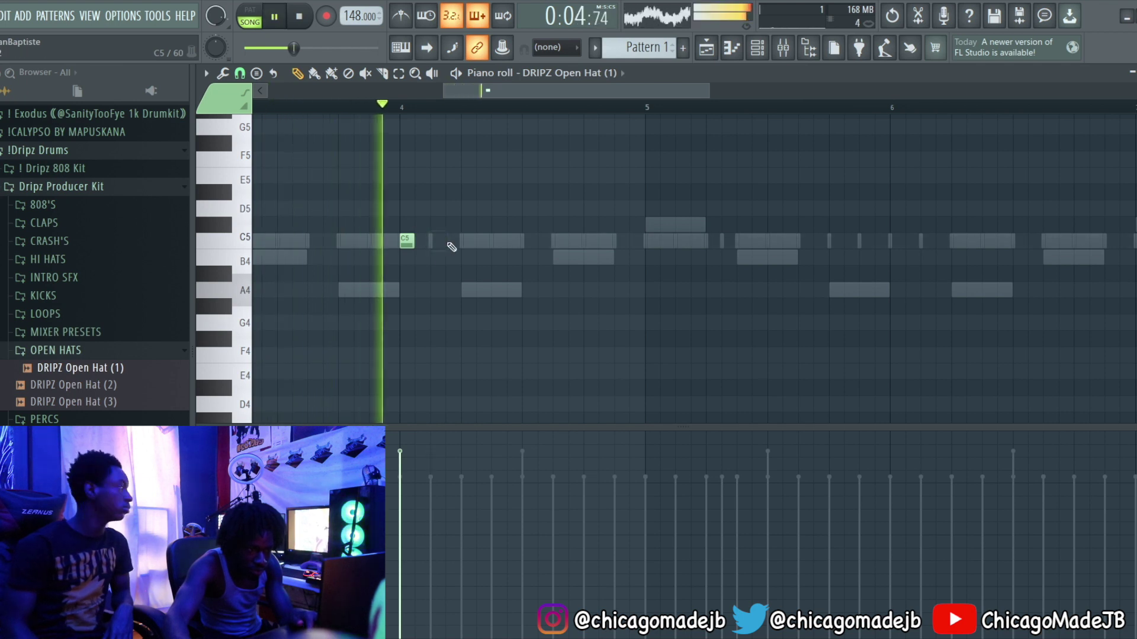
- Add two more short C5 open hat notes on beats 2 and 3 of bar 4
click(449, 243)
key(space)
right_click(458, 245)
key(space)
click(466, 241)
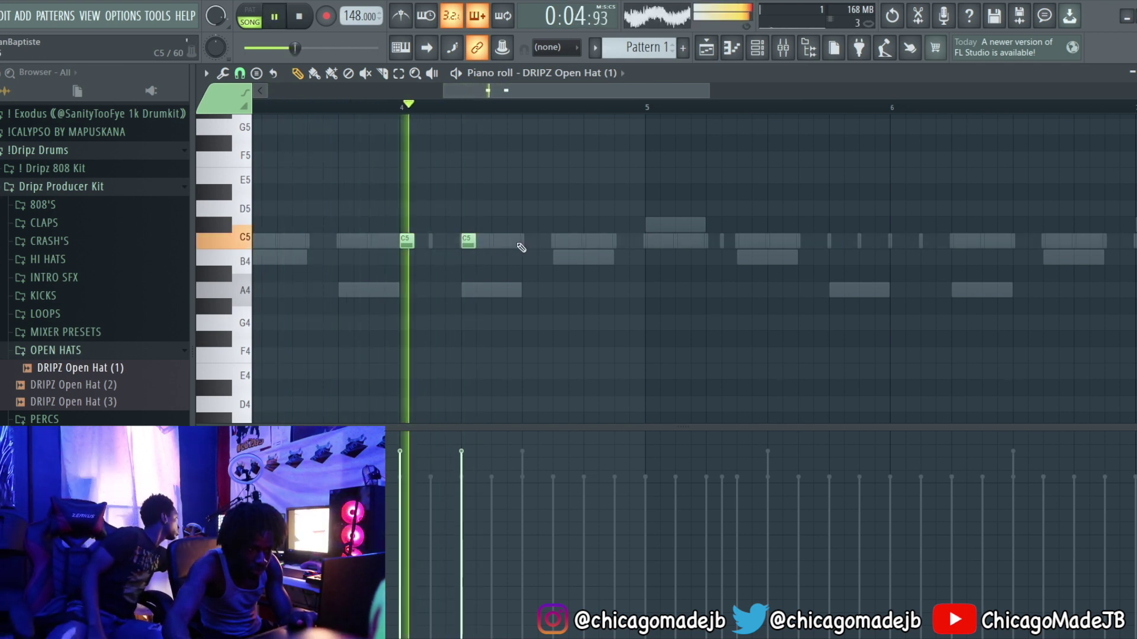
click(529, 242)
- Taper the velocities of the three C5 open hat notes in bar 4 so each hit is quieter than the one before
key(space)
key(ctrl+a)
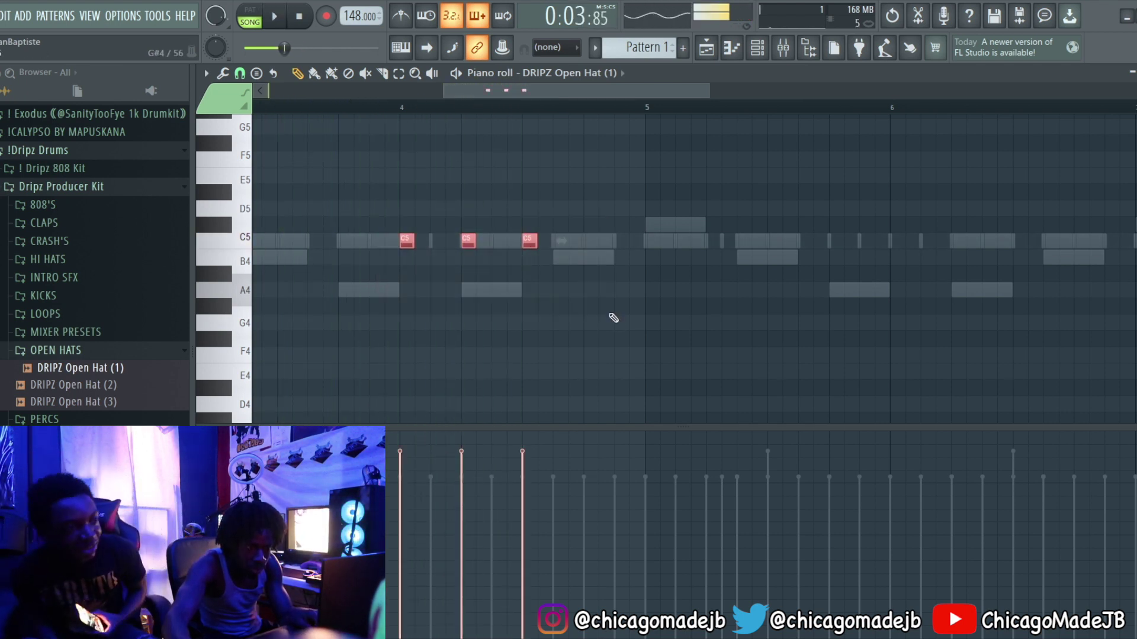
drag(418, 474, 487, 492)
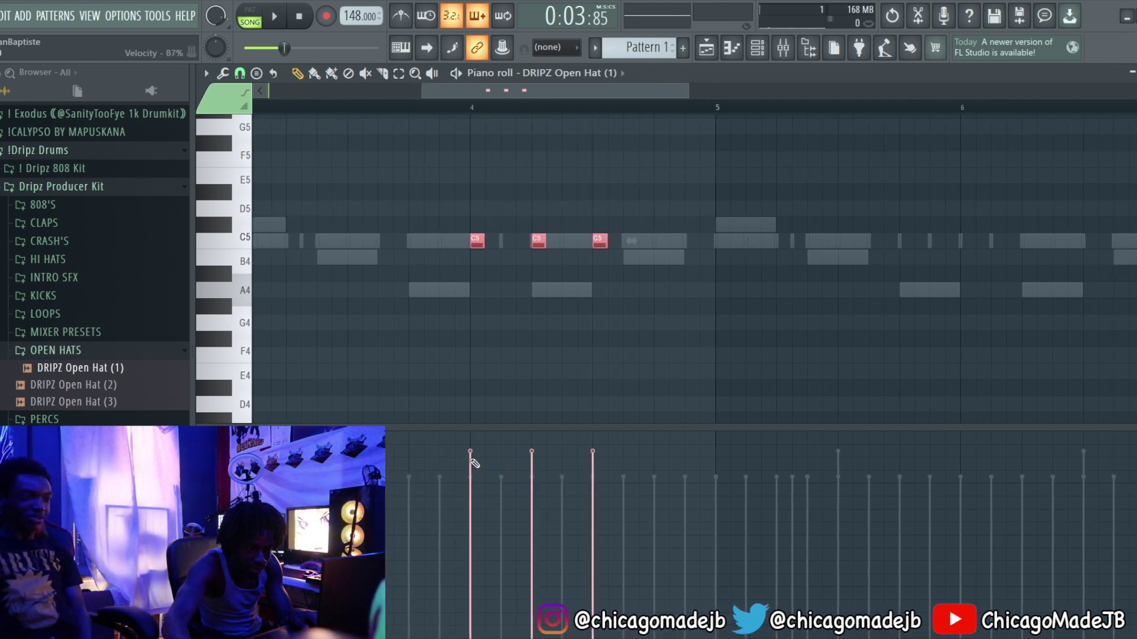
scroll(483, 465, left, 2)
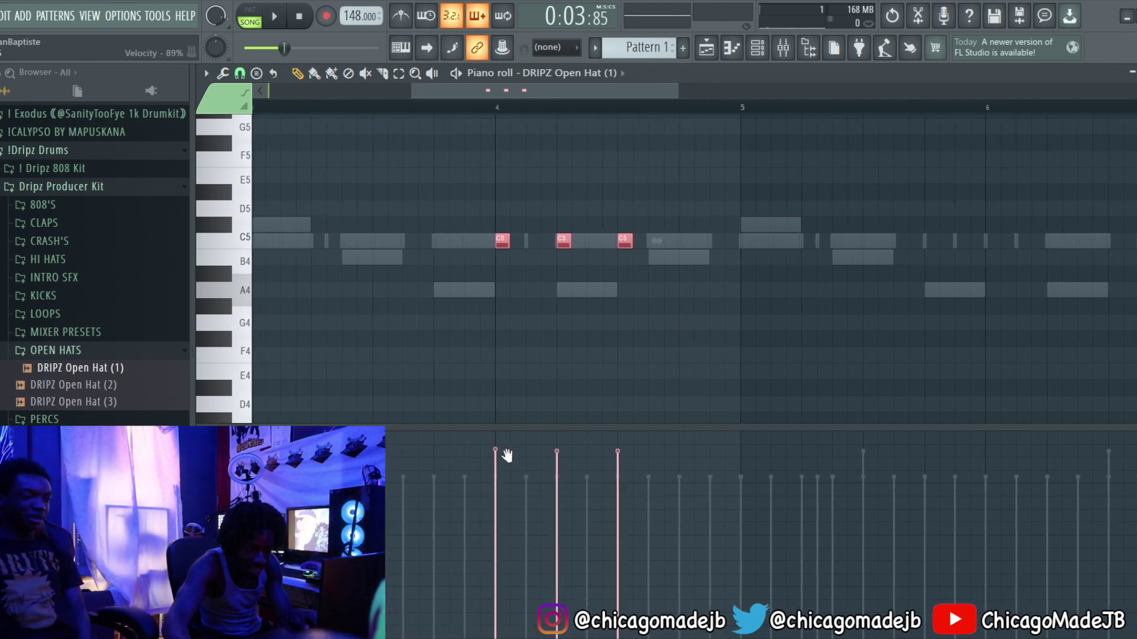
drag(524, 447, 486, 457)
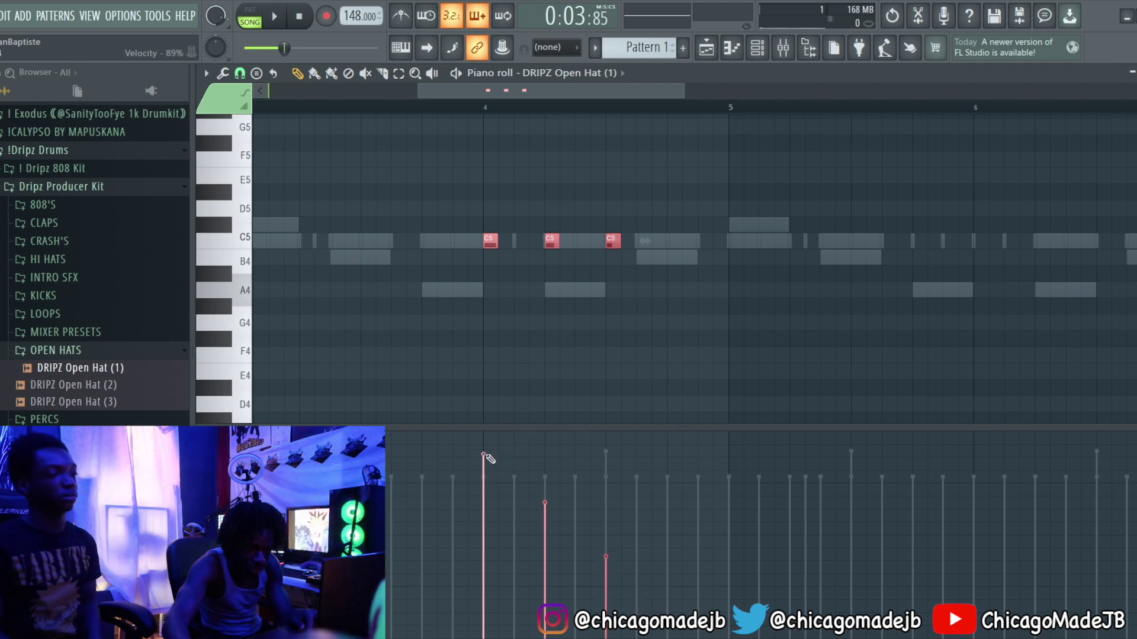
click(341, 126)
key(space)
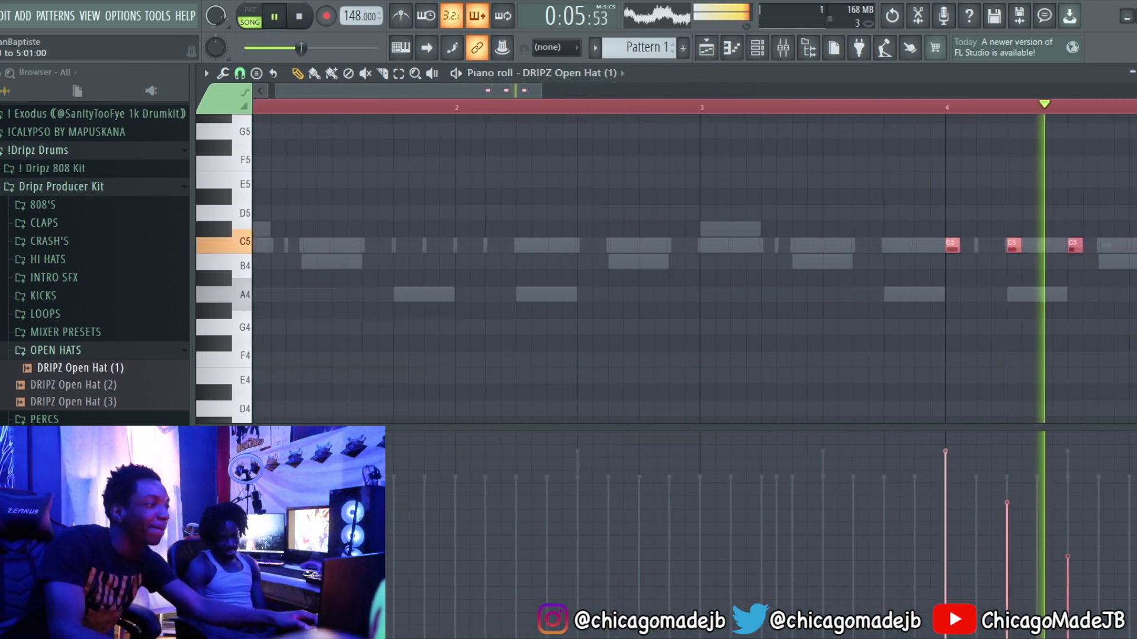
- Copy the three-note open hat group from bar 4 to the same beats of bars 8 and 2, then play it back
scroll(589, 198, down, 5)
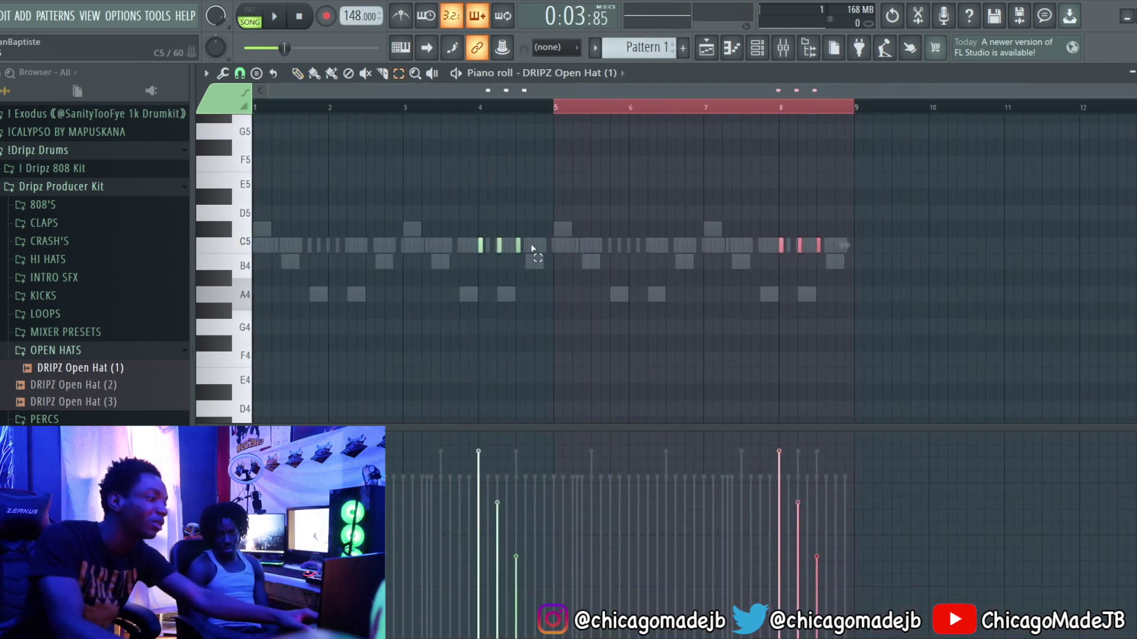
click(526, 107)
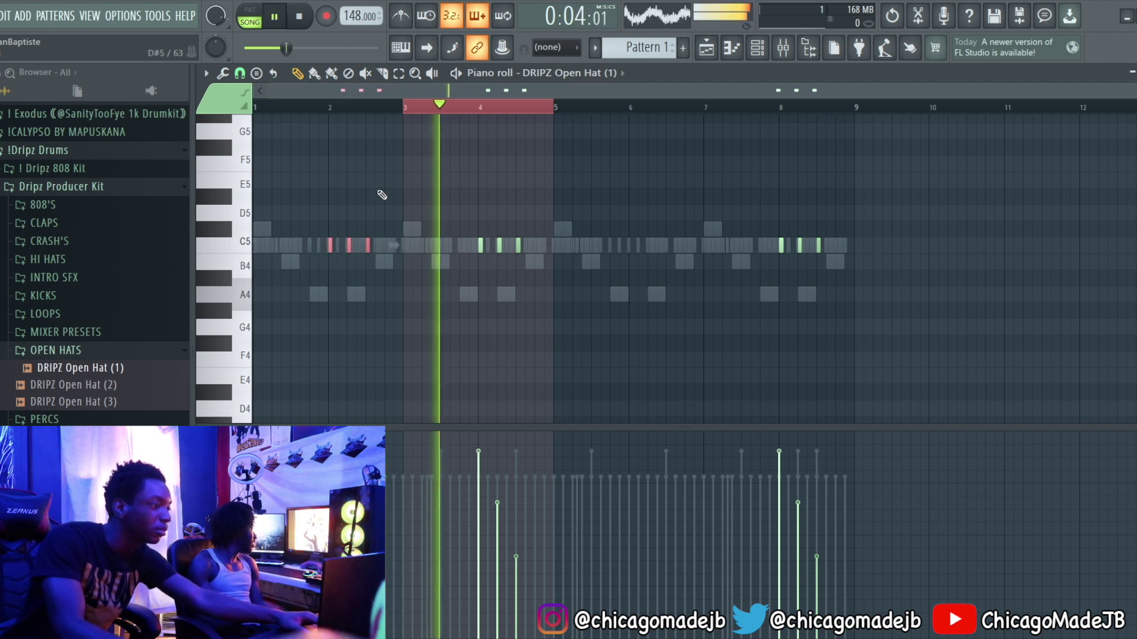
ctrl+click(395, 109)
key(space)
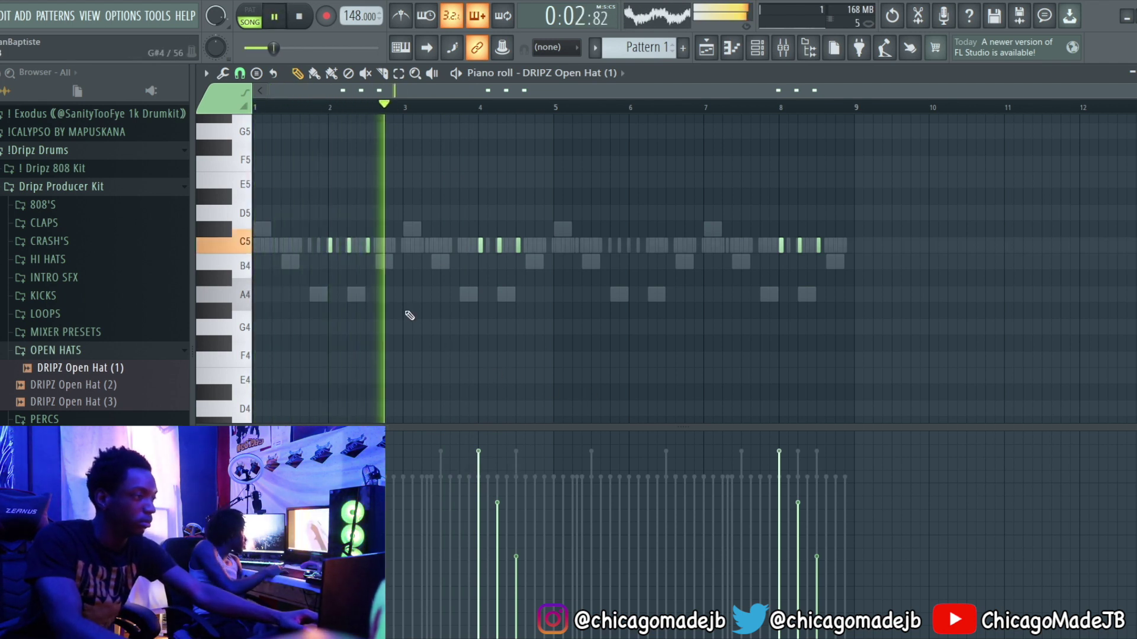
- Duplicate the open hat notes of bars 1–4 into bars 5–8
ctrl+drag(553, 109, 254, 109)
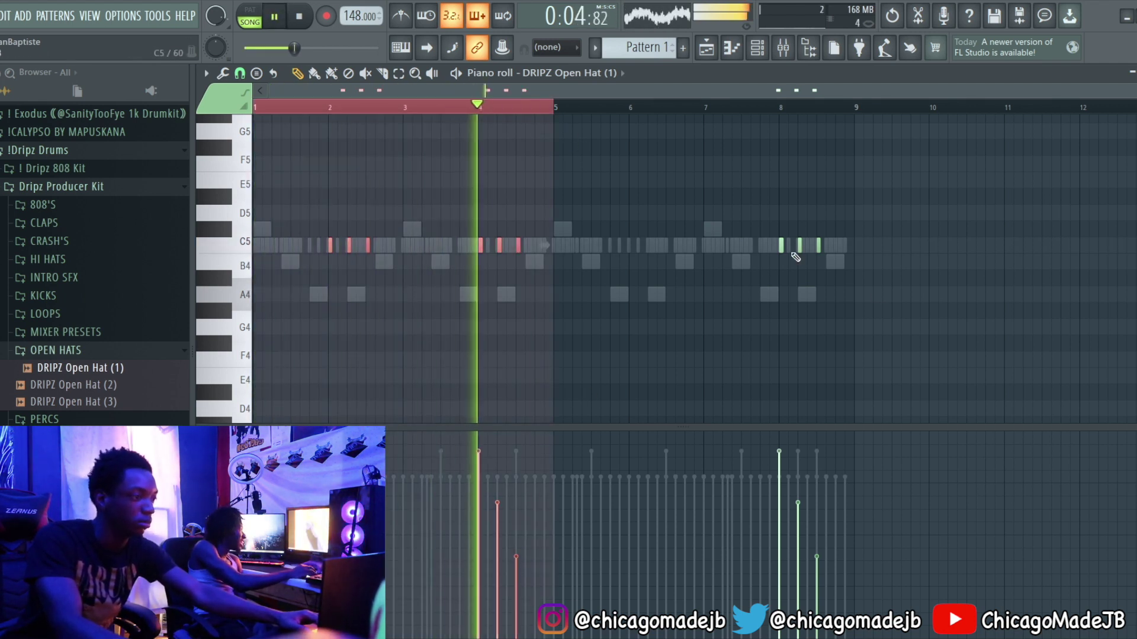
key(ctrl+b)
key(ctrl+d)
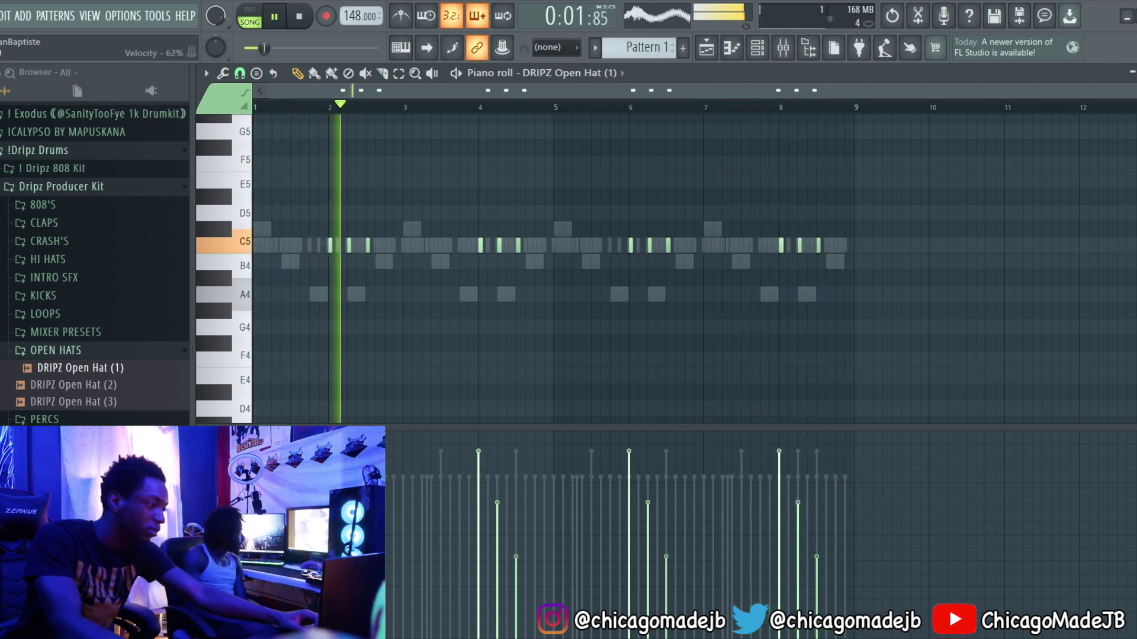
- Erase the open hats in bars 4, 6 and 8 and repeat the bars 1–2 open hat pattern through bar 8
drag(462, 248, 825, 254)
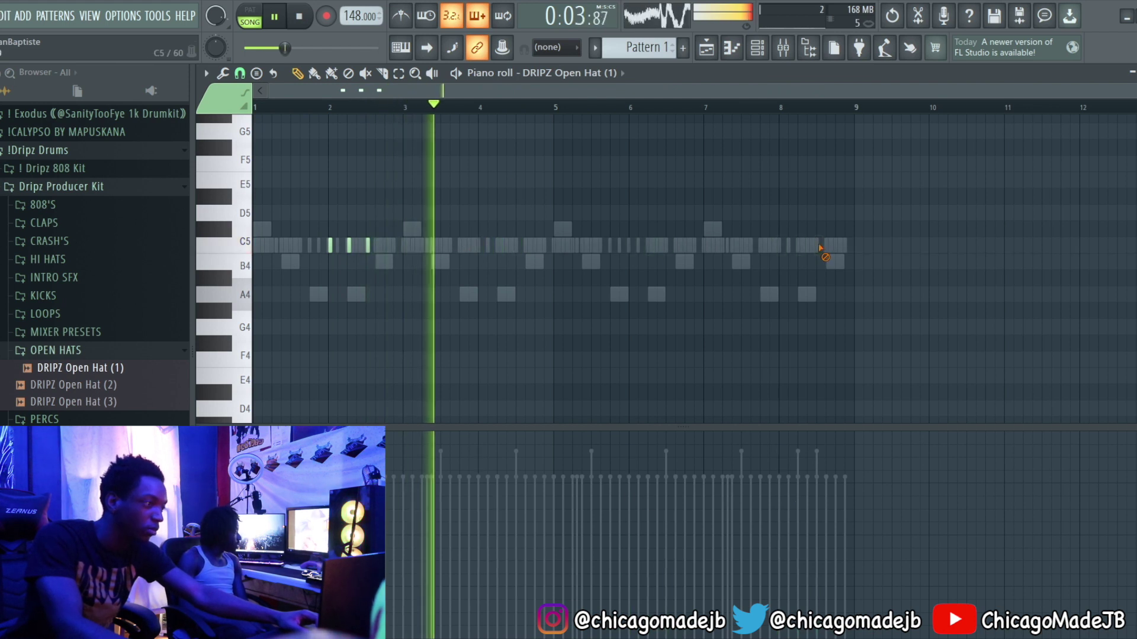
drag(407, 106, 254, 105)
key(ctrl+b)
key(ctrl+b)
key(ctrl+b)
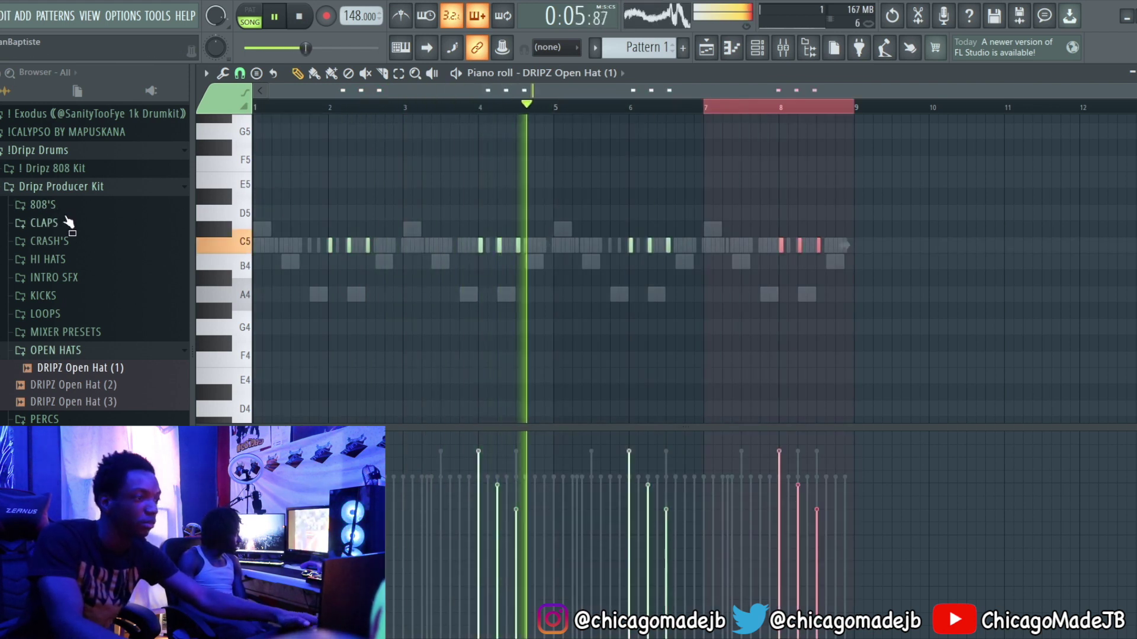
key(ctrl+d)
key(space)
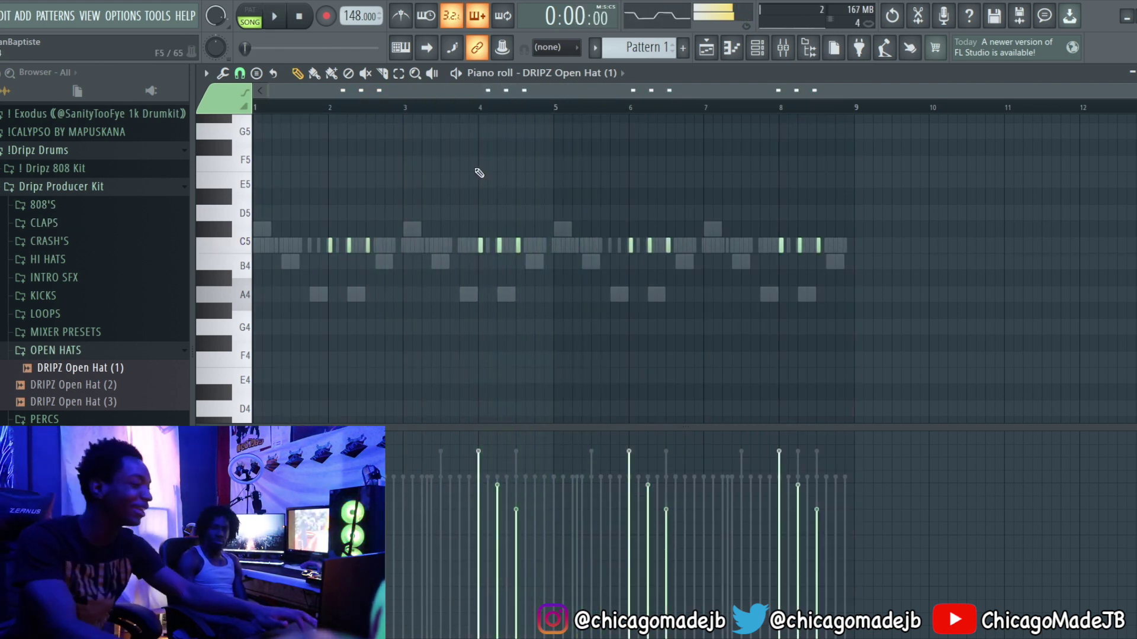
- Delete the first open hat note in bar 4 and the first one in bar 8
right_click(480, 246)
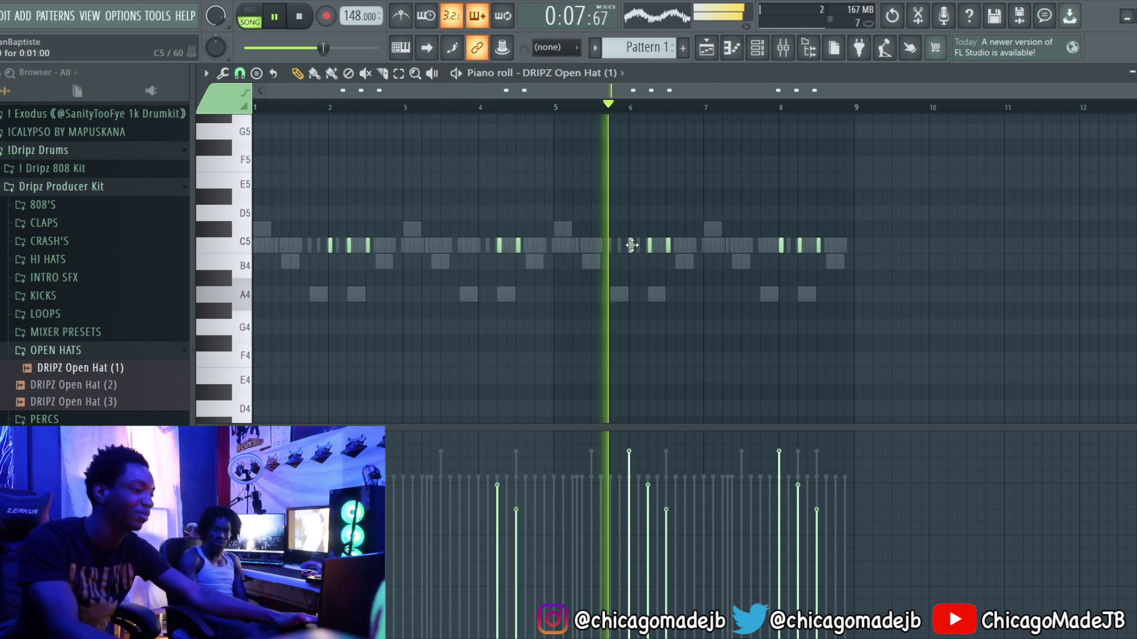
right_click(781, 245)
- Bring up the channel rack and add the DRIPZ Image Snare sample as a new channel below the open hat
click(757, 47)
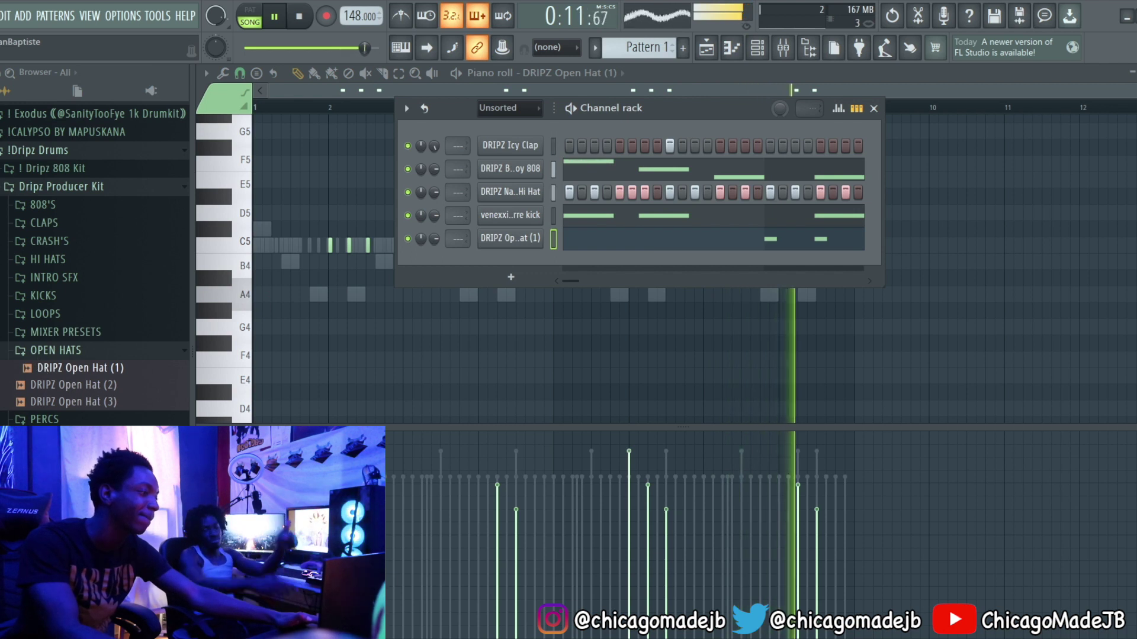
click(44, 437)
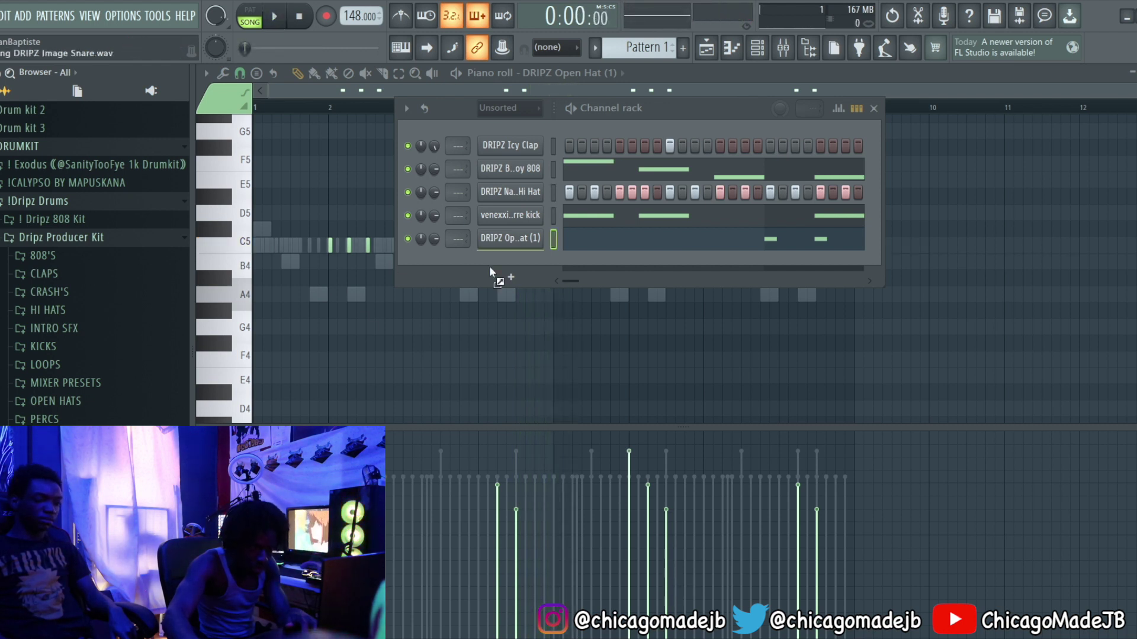
drag(483, 253, 499, 269)
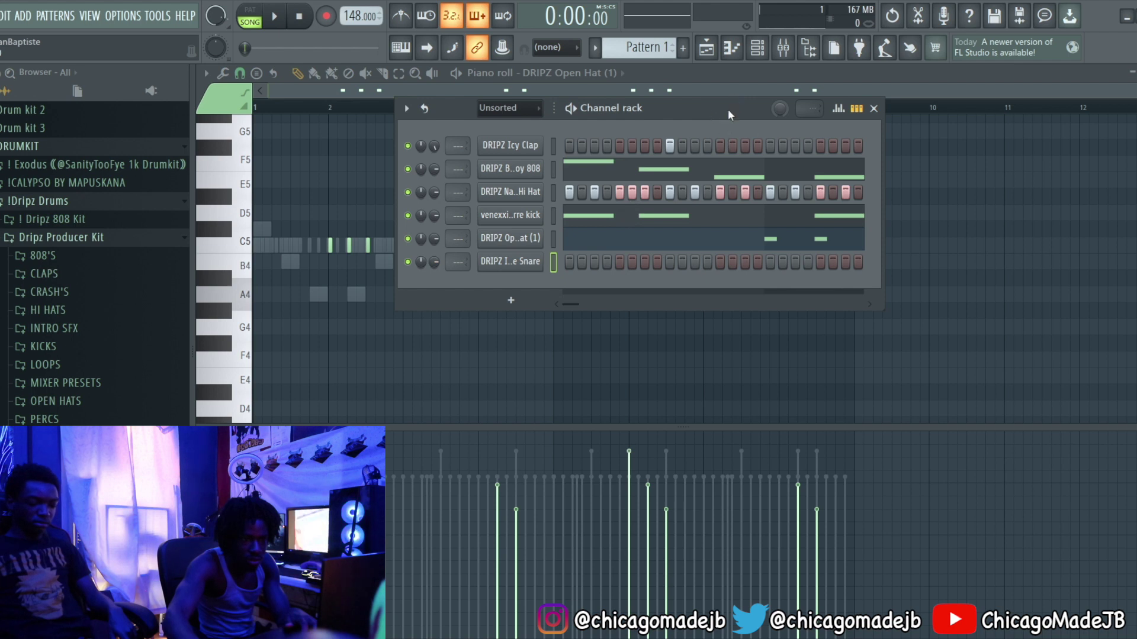
- Widen the channel rack to show more steps, reposition it and play the beat briefly
key(space)
key(space)
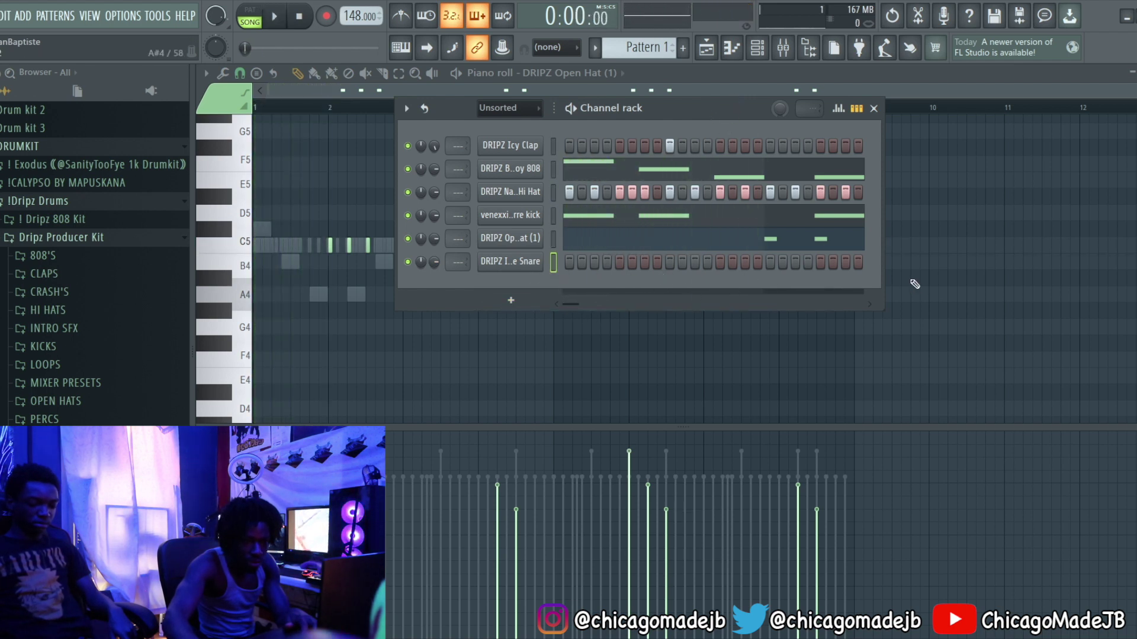
drag(875, 308, 1134, 309)
drag(660, 108, 459, 133)
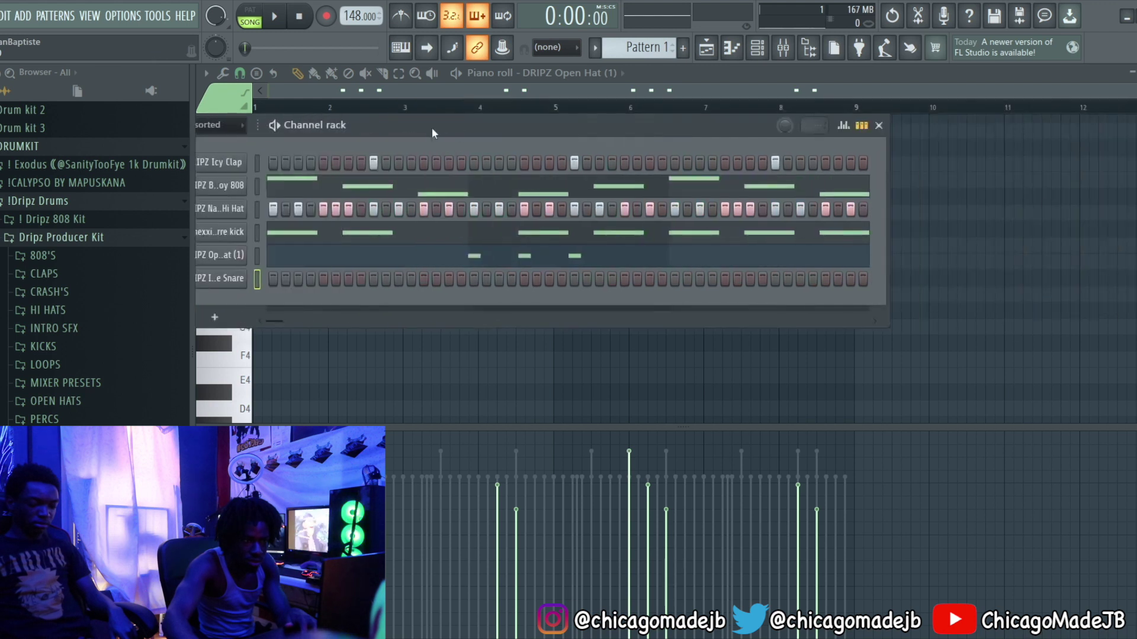
key(space)
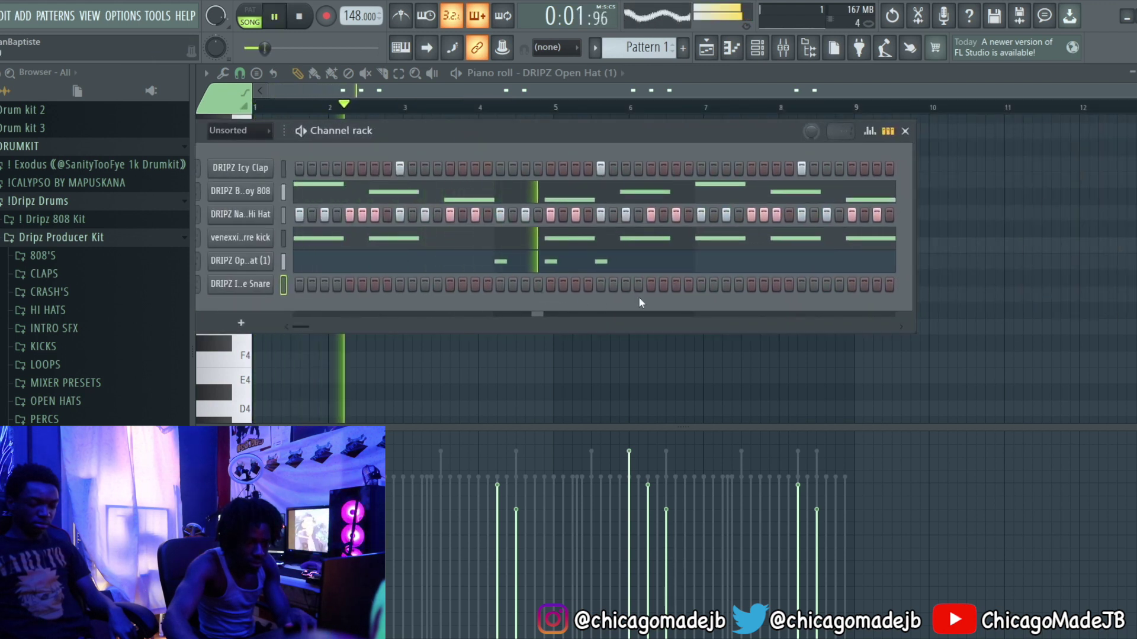
key(space)
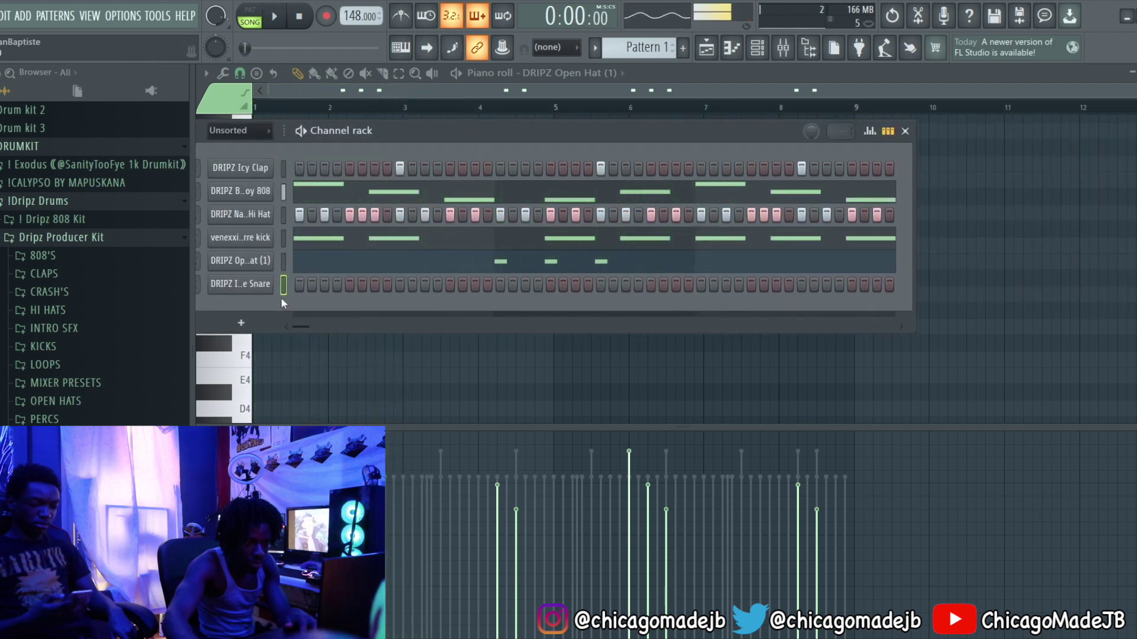
- Add DRIPZ Image Snare hits on steps 9, 25 and 41, in line with the Icy Clap hits
click(400, 285)
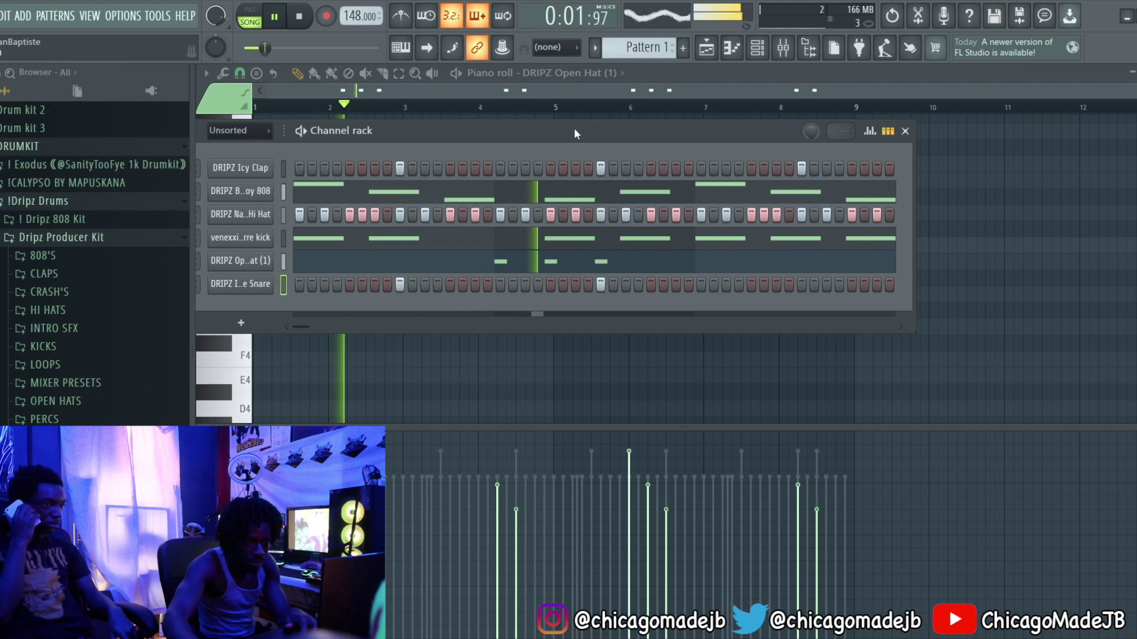
drag(574, 133, 545, 143)
click(759, 295)
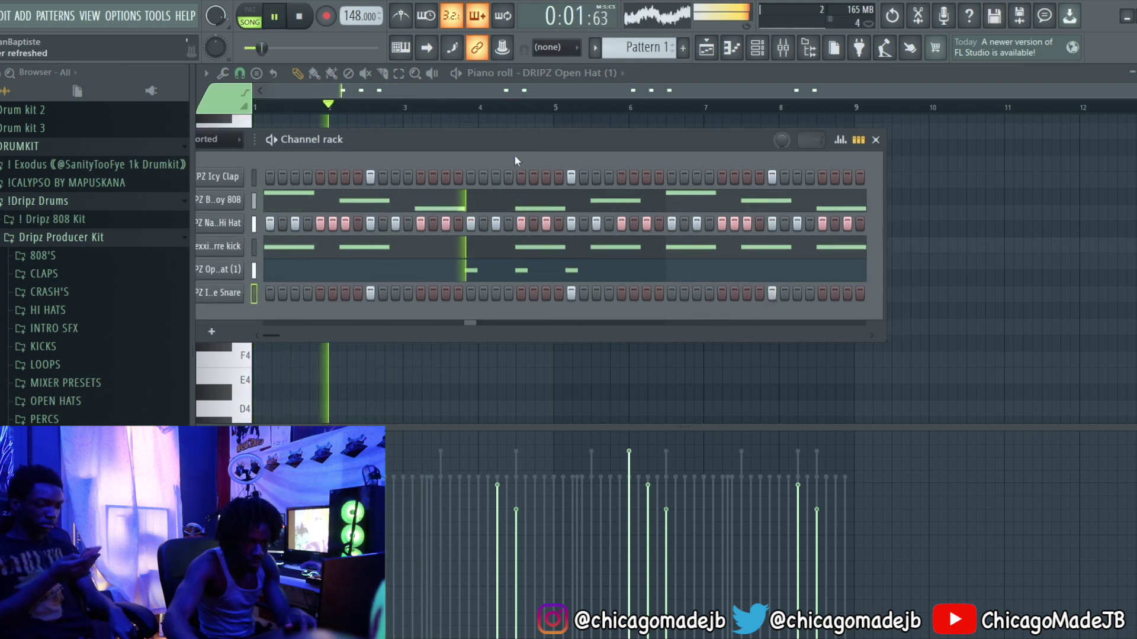
- Open the DRIPZ Image Snare channel in the piano roll and add a C5 snare on beat 3 of bar 4
drag(516, 161, 768, 159)
key(F7)
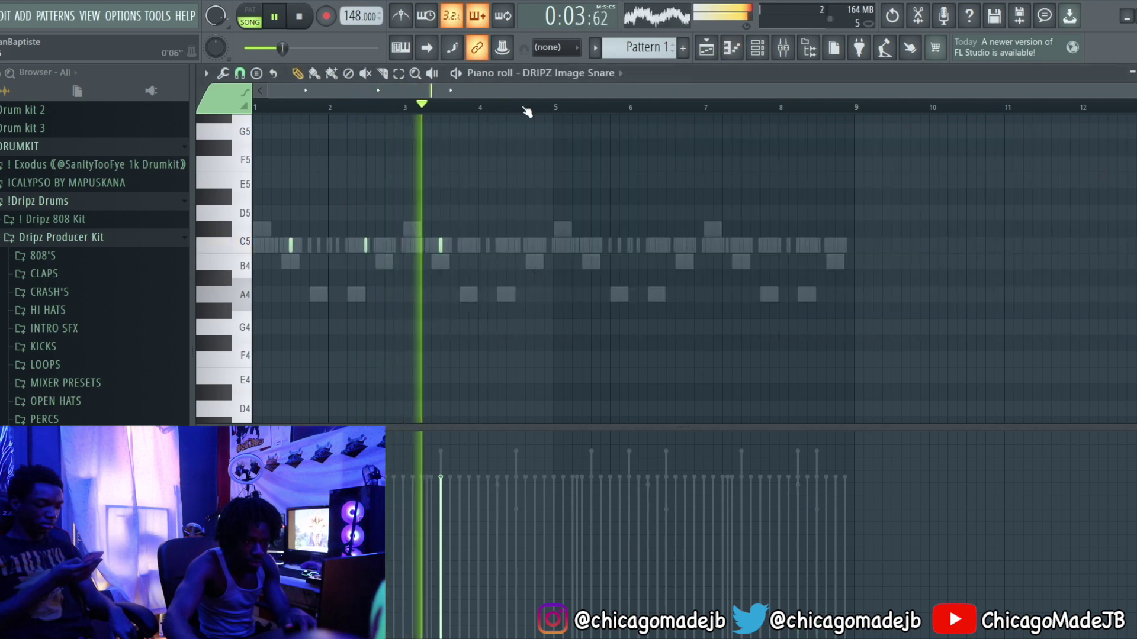
scroll(520, 99, up, 2)
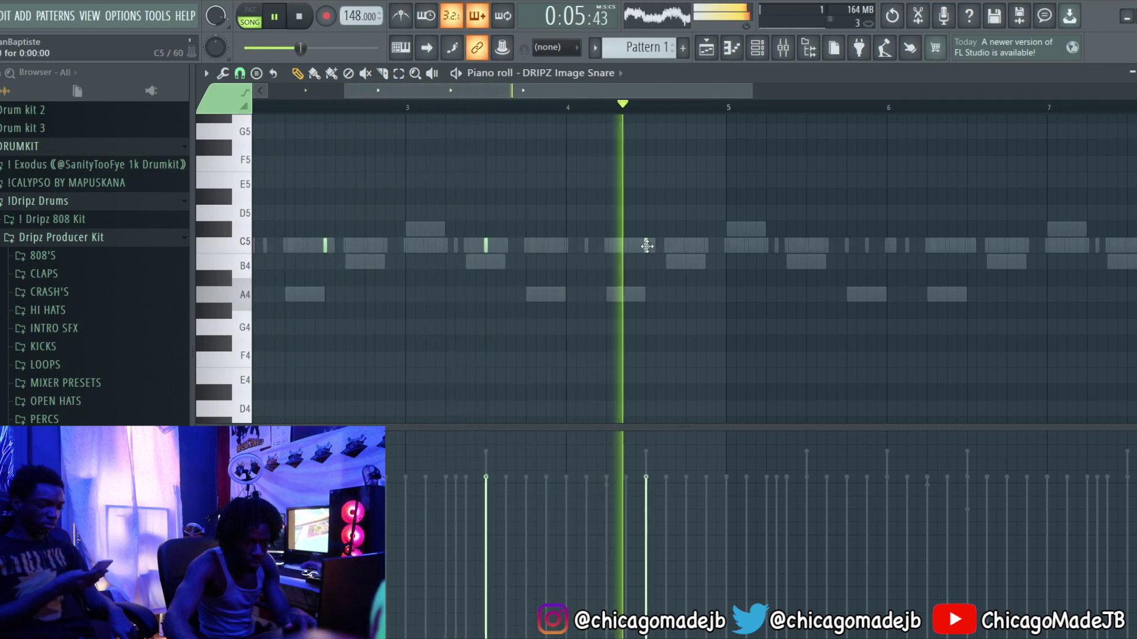
key(space)
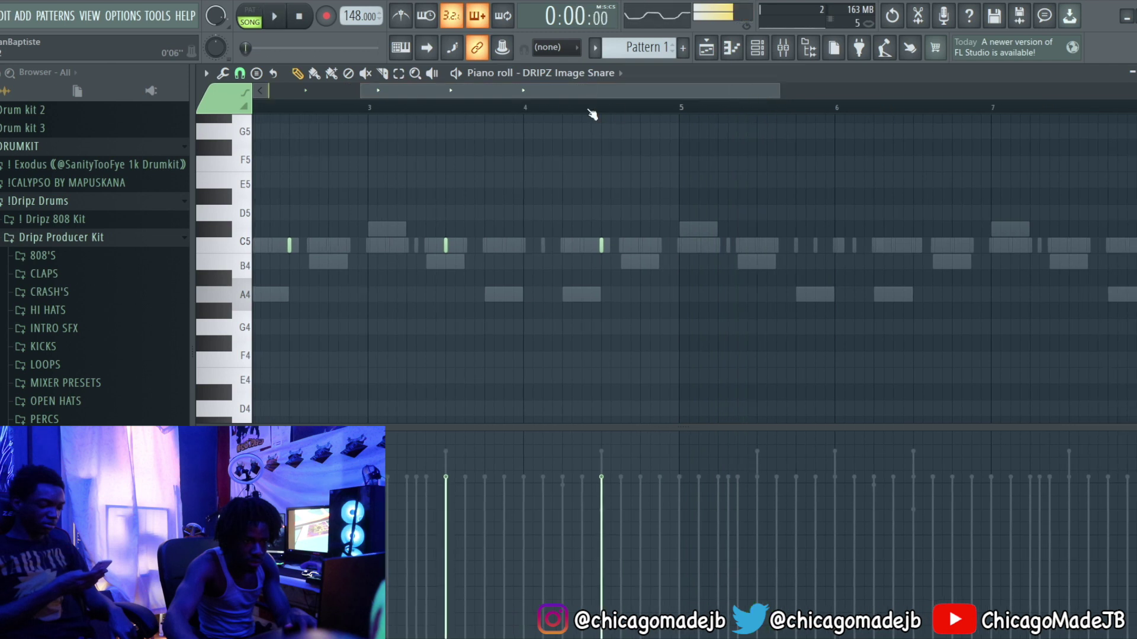
- Try C5 snare positions in bar 6 during playback and keep a single hit half a beat after the bar starts
scroll(629, 98, up, 1)
scroll(532, 90, up, 1)
key(space)
key(space)
key(space)
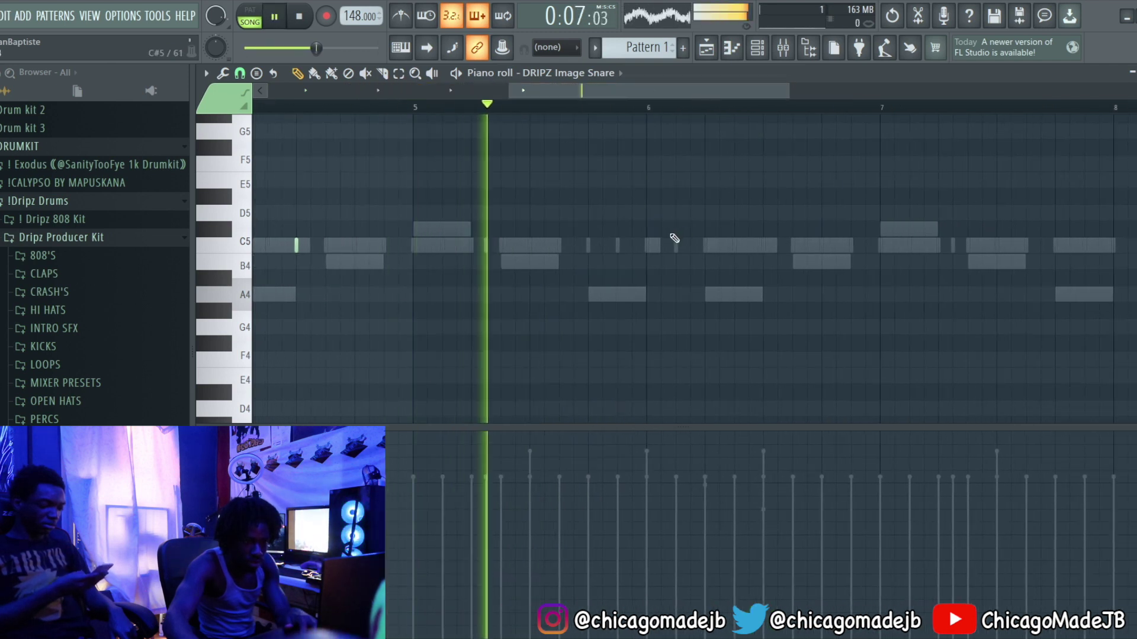
key(space)
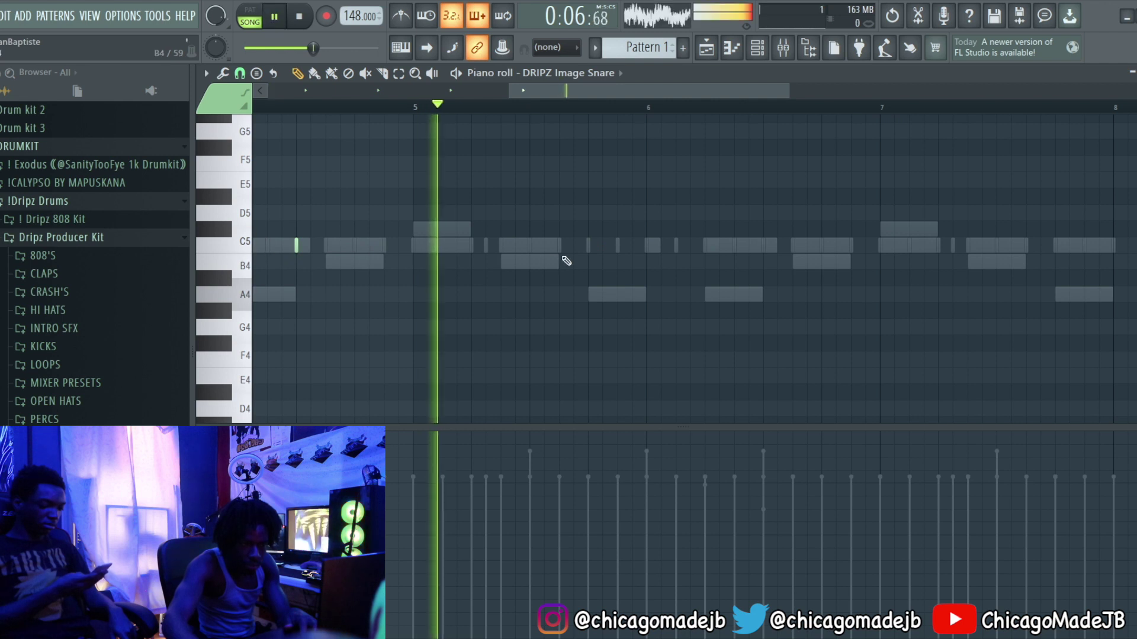
click(709, 246)
key(space)
key(space)
click(676, 246)
click(691, 245)
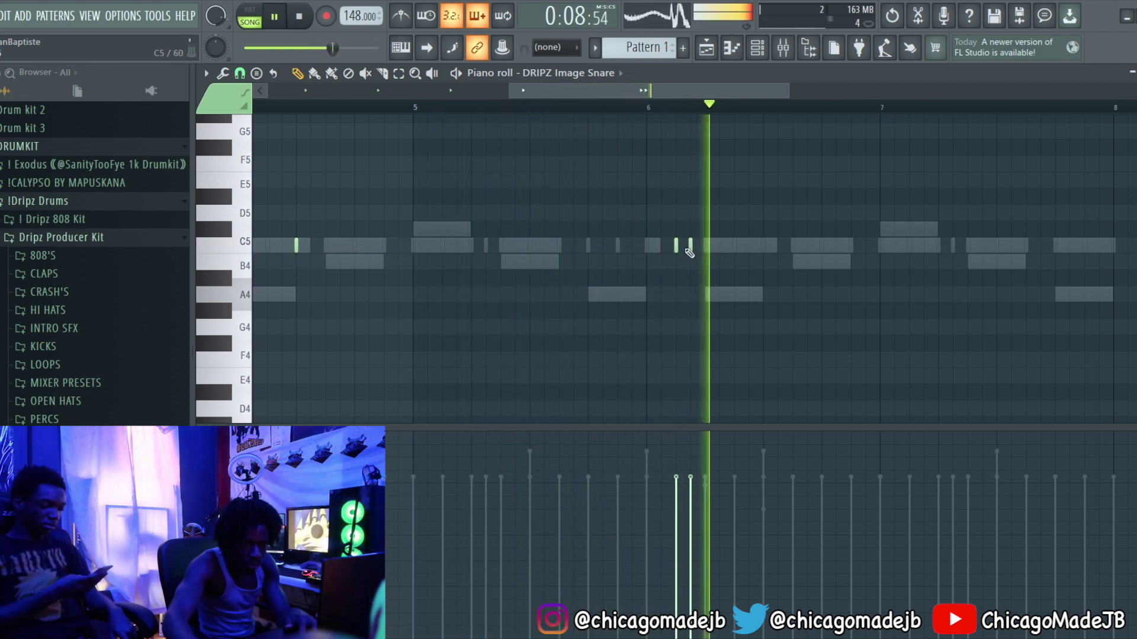
right_click(690, 247)
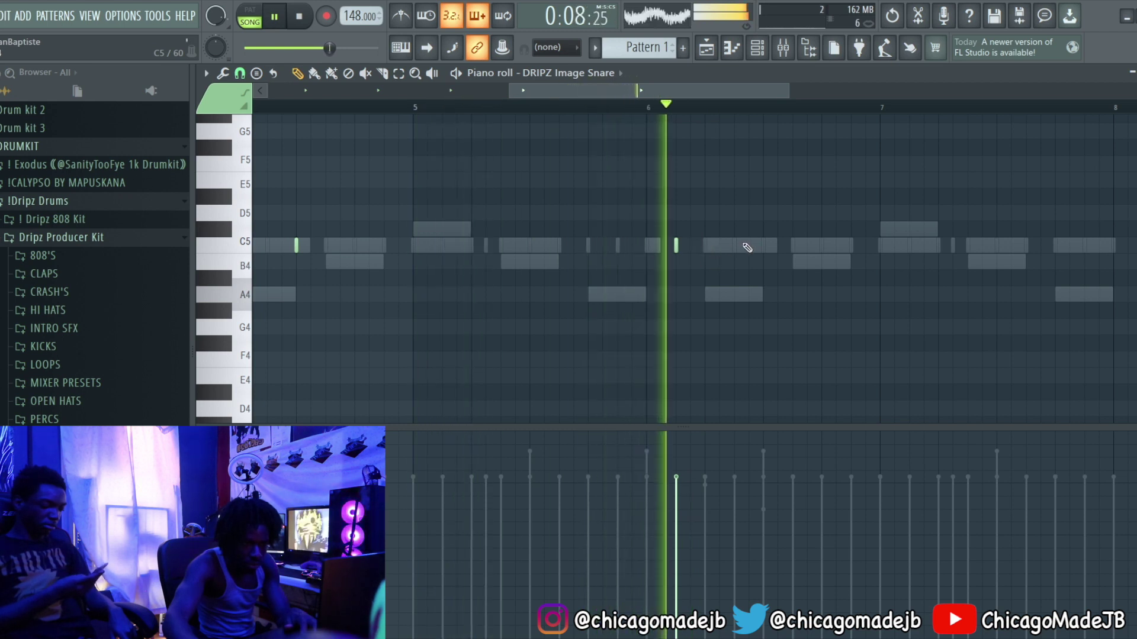
- Add a matching C5 snare hit half a beat after the start of bar 8
drag(666, 91, 735, 92)
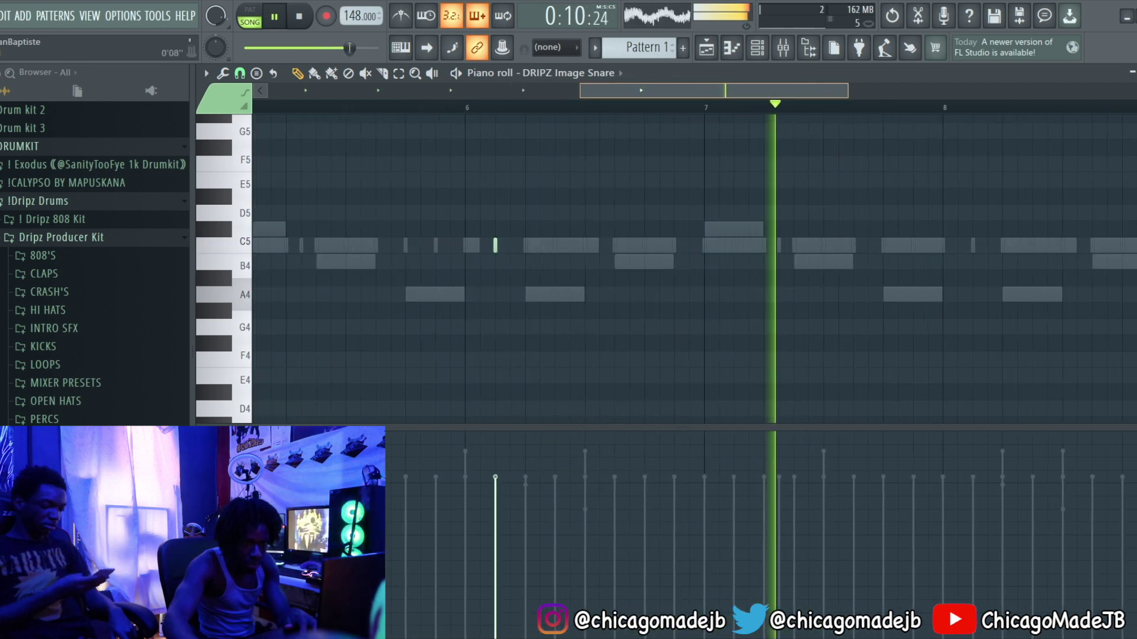
click(944, 245)
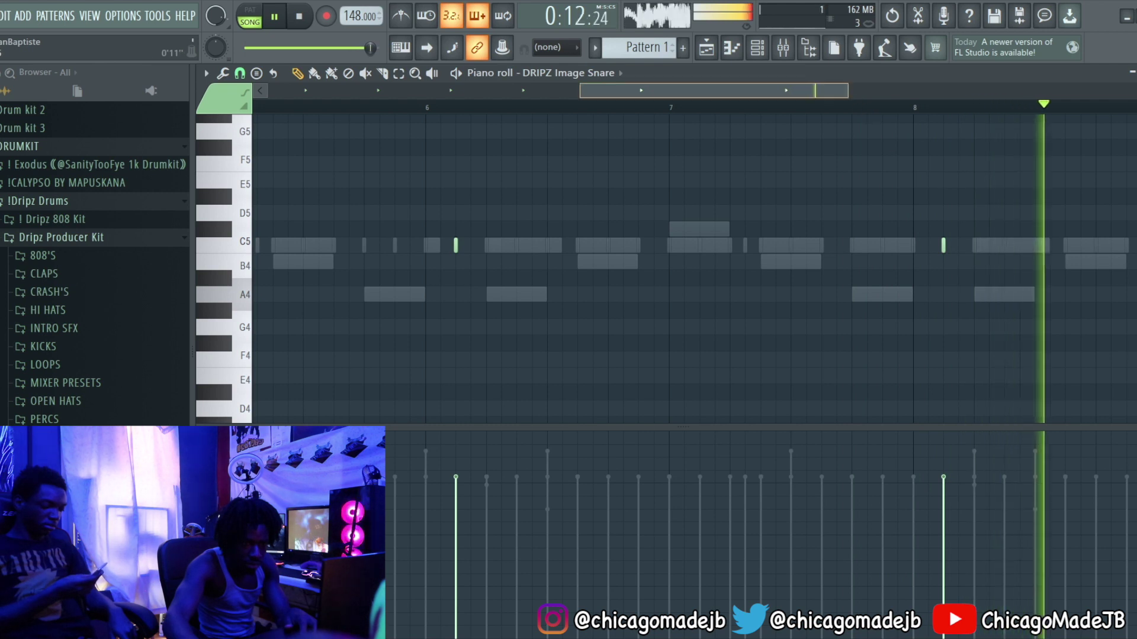
- Try extra C5 snare hits shortly after beats 2 and 4 of bar 8
drag(847, 91, 962, 91)
scroll(687, 252, up, 1)
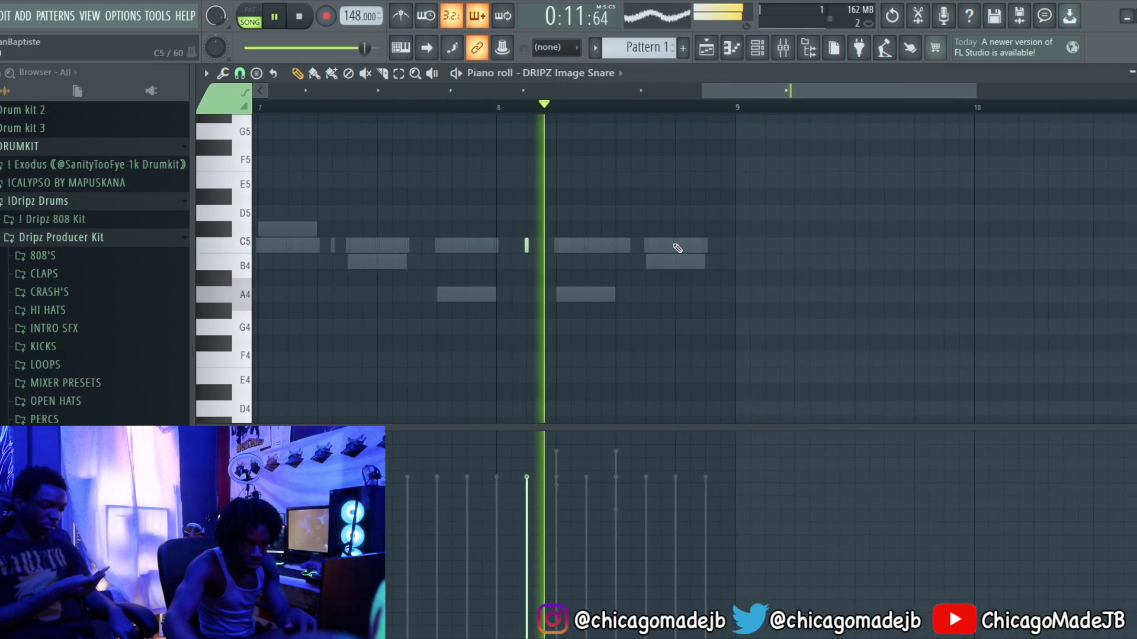
click(705, 246)
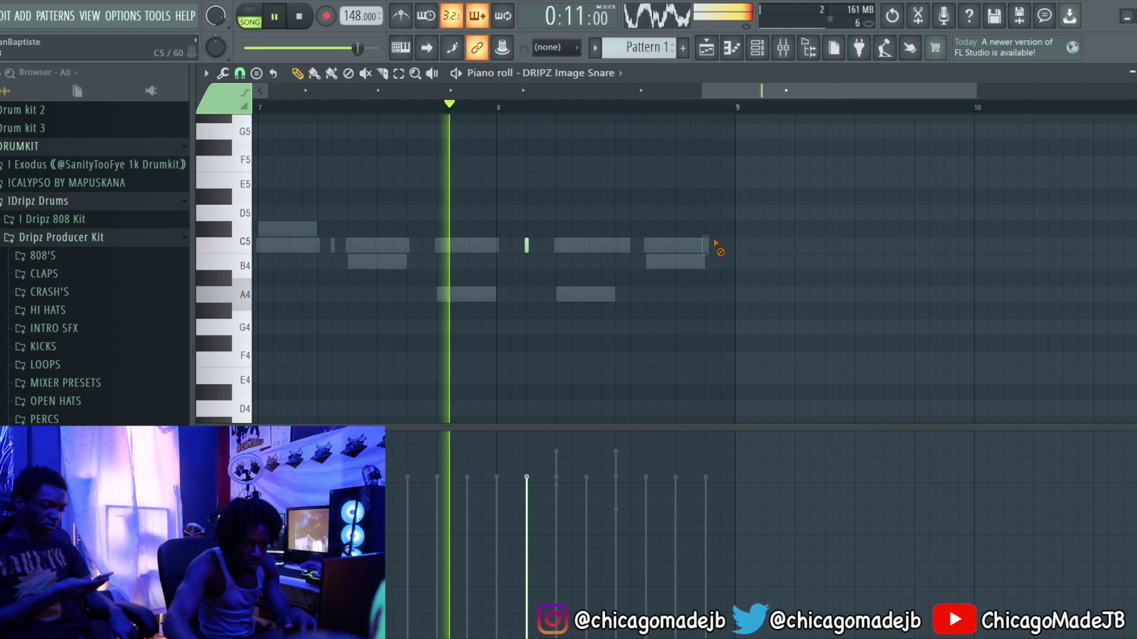
click(571, 245)
key(ctrl+z)
key(space)
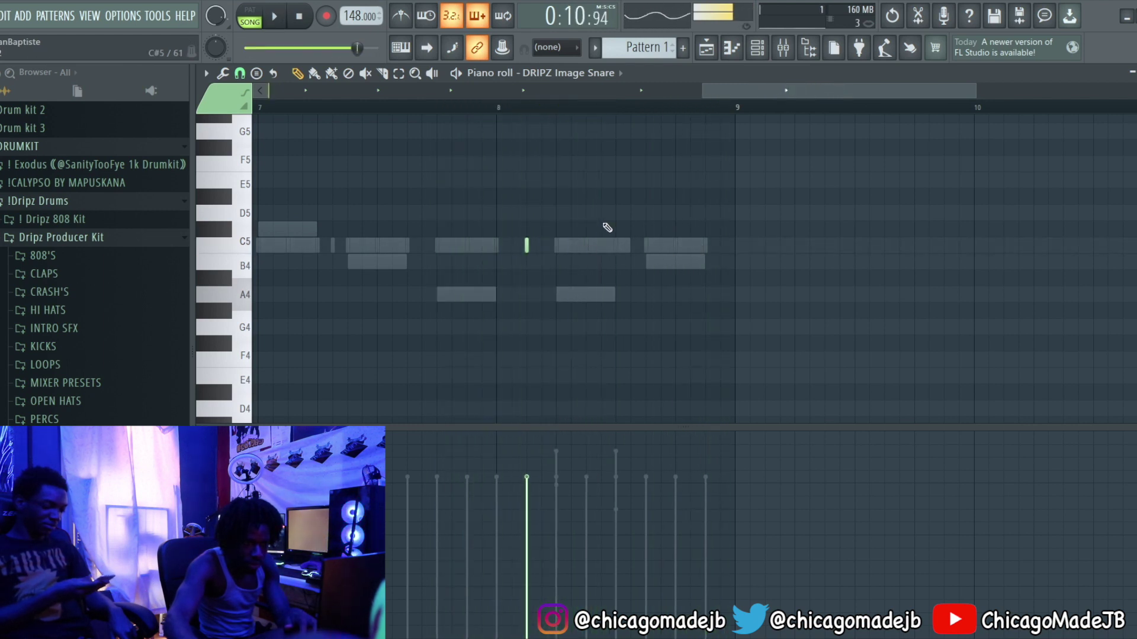
- Play back bars 7 and 8 to check the single snare hit near the start of bar 8
key(space)
right_click(600, 247)
key(space)
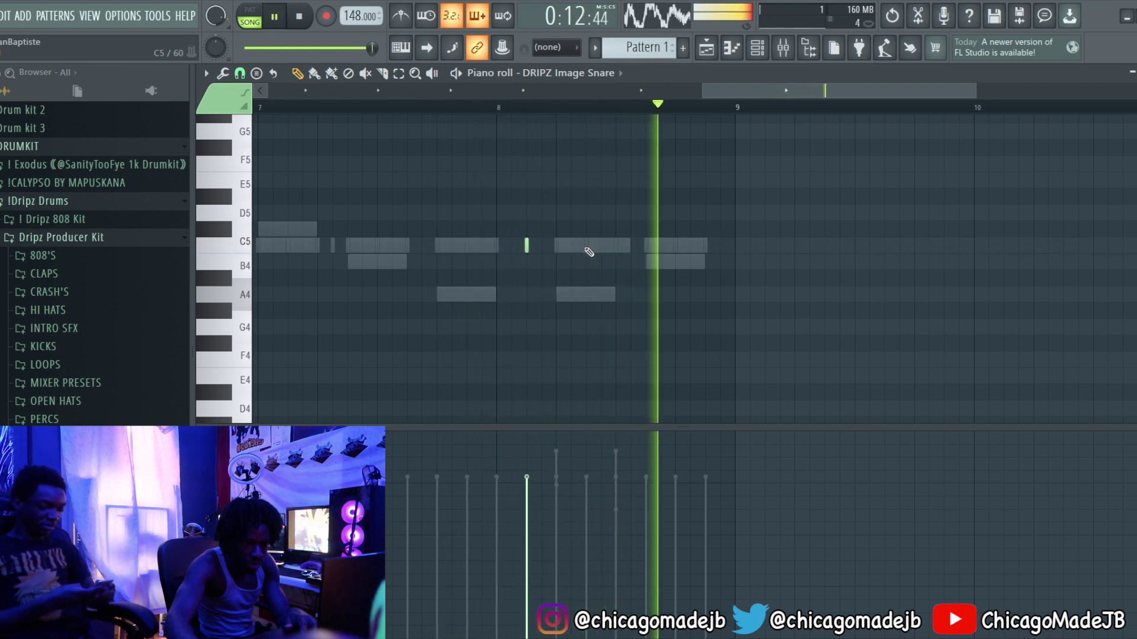
drag(578, 90, 579, 18)
key(space)
scroll(579, 95, down, 2)
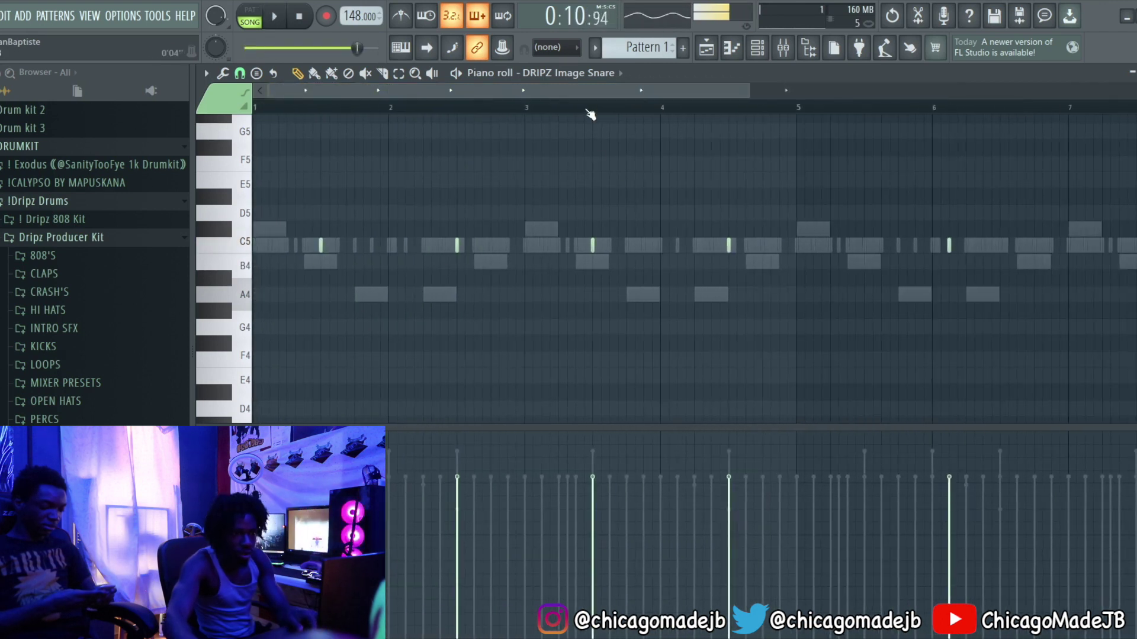
- Delete the beat-3 snare hits in bars 1 to 4 and add C5 hits half a beat after bars 2 and 4 start
drag(643, 231, 255, 284)
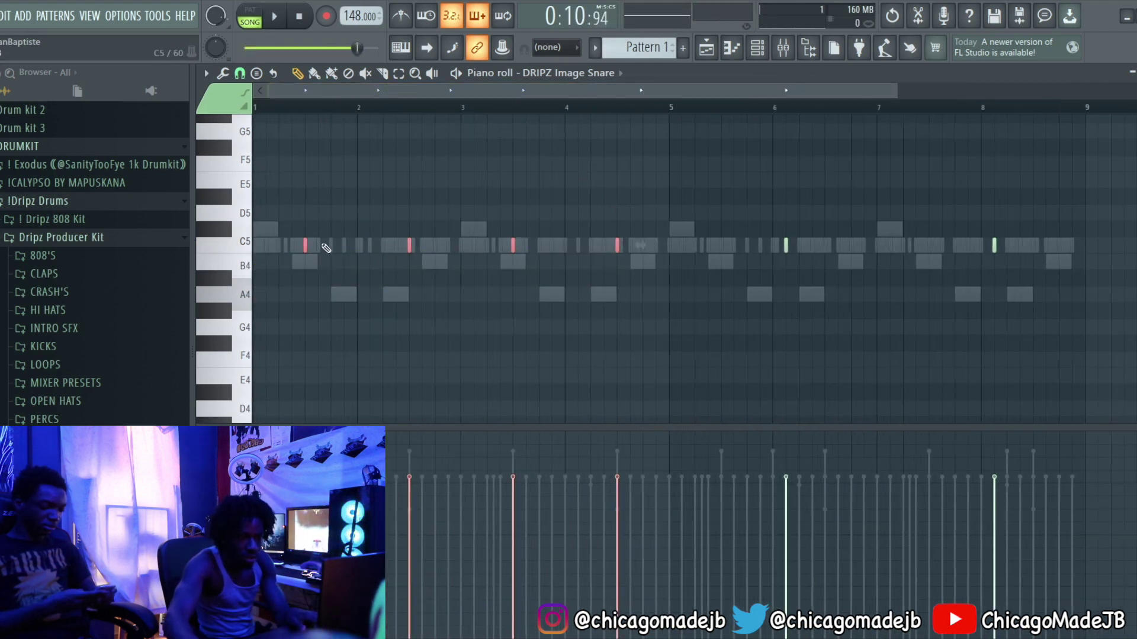
key(space)
scroll(298, 99, up, 2)
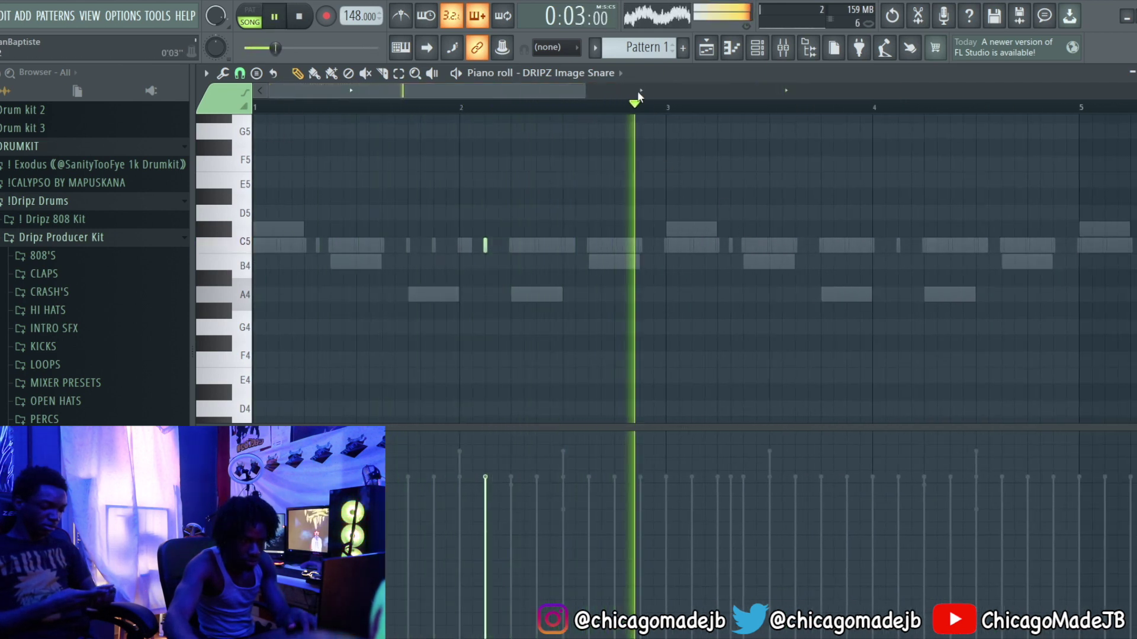
scroll(638, 94, down, 2)
scroll(638, 94, up, 3)
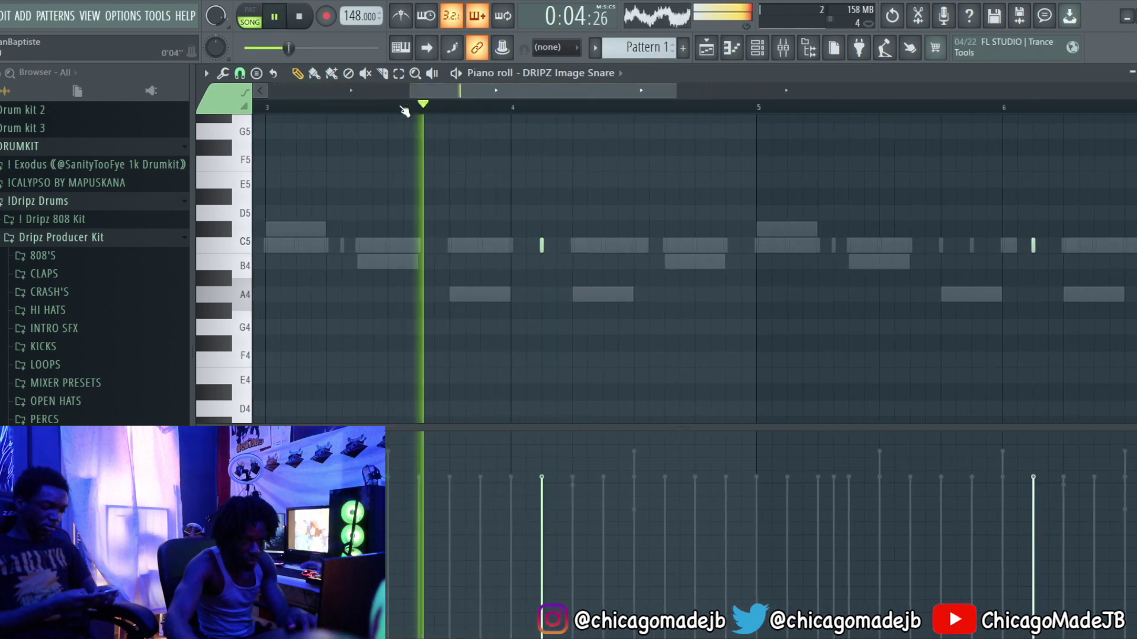
- Play through the eight bars and delete the C5 snare hits near the start of bars 4 and 2
drag(477, 93, 688, 84)
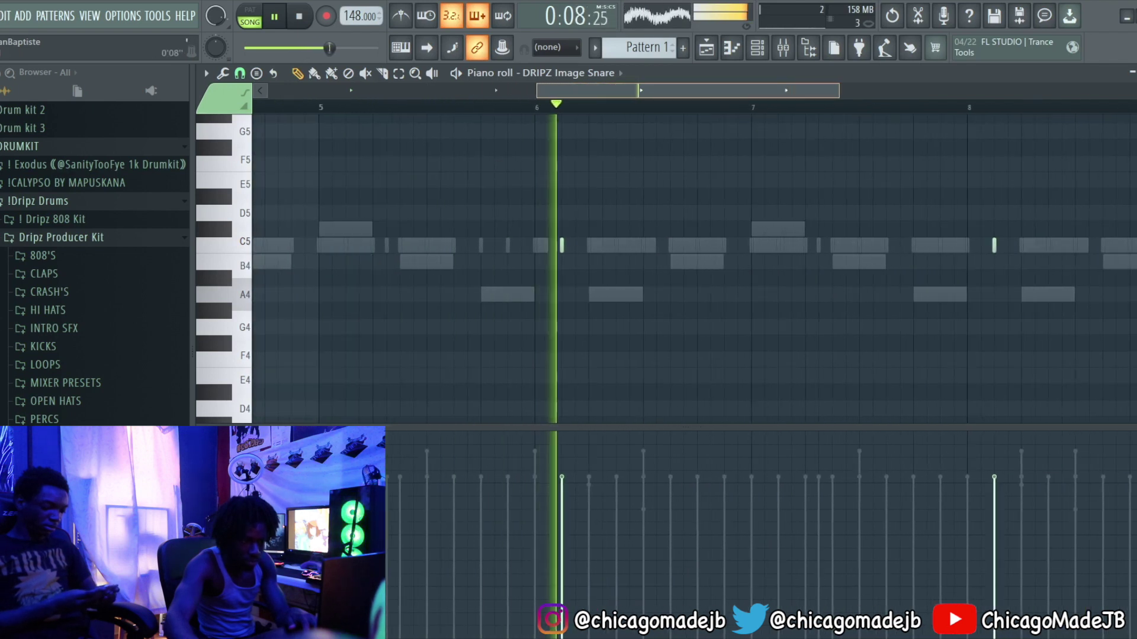
scroll(637, 266, up, 1)
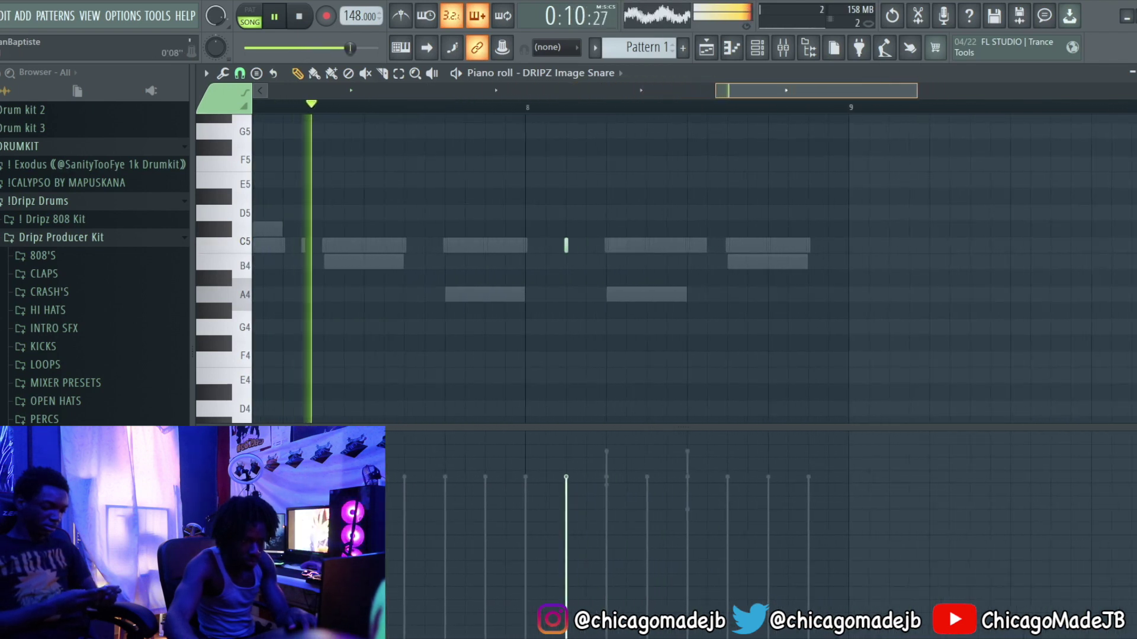
scroll(651, 267, down, 1)
drag(568, 90, 360, 88)
key(space)
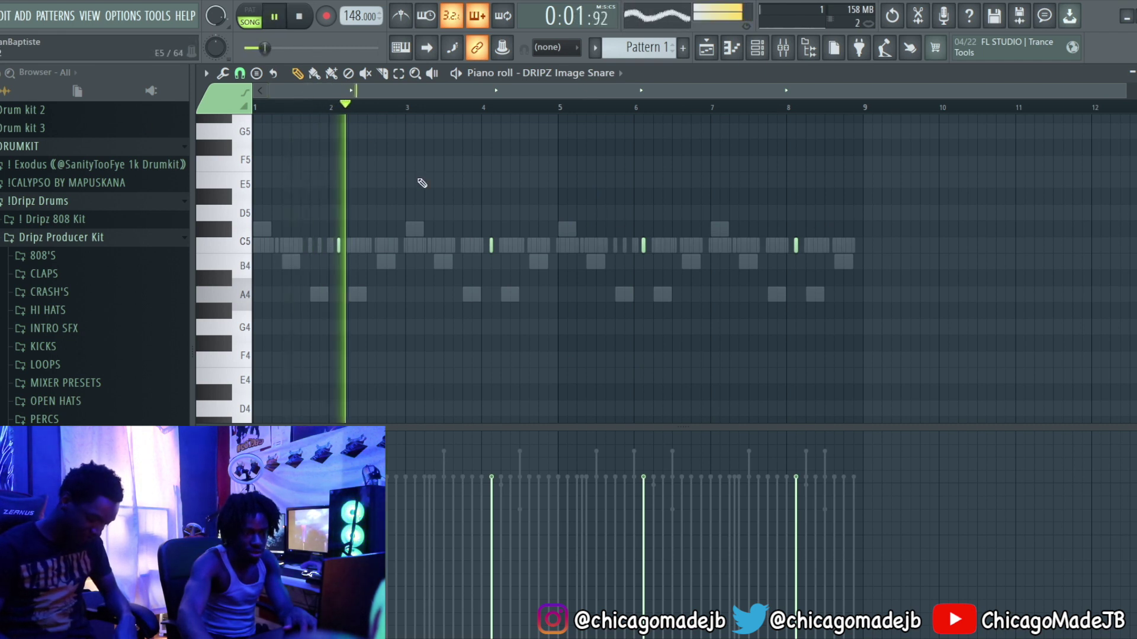
right_click(491, 246)
right_click(339, 245)
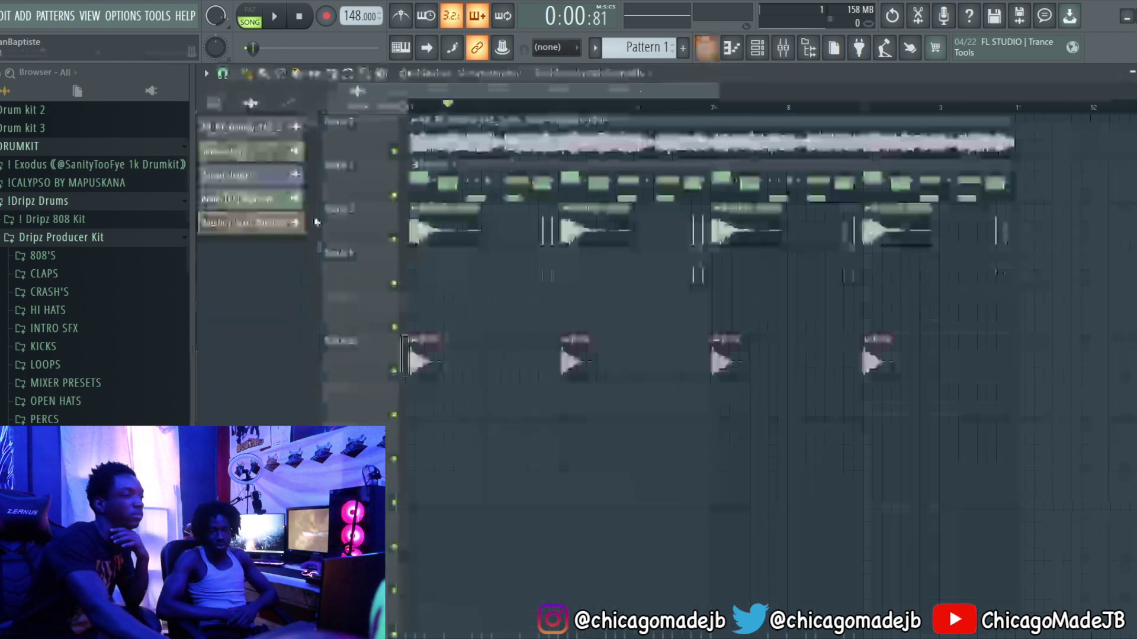
- Try reversing the AB_RT_Dabow_148_Synth_Loop_Birthday_C#m audio clip on Track 1 and play the arrangement
double_click(496, 150)
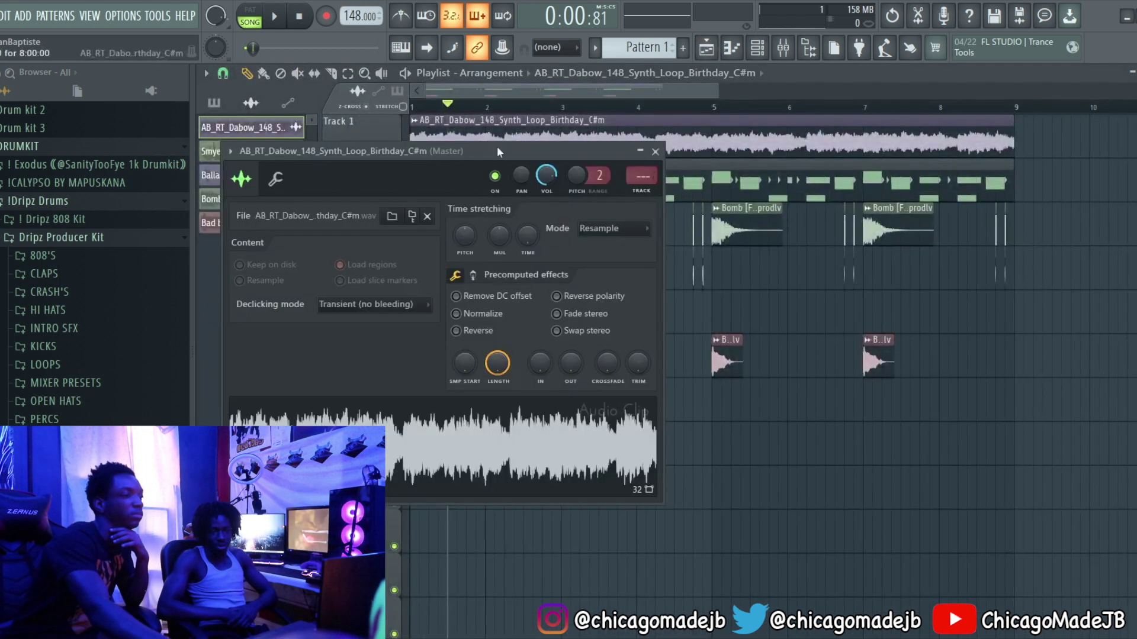
click(456, 330)
click(289, 20)
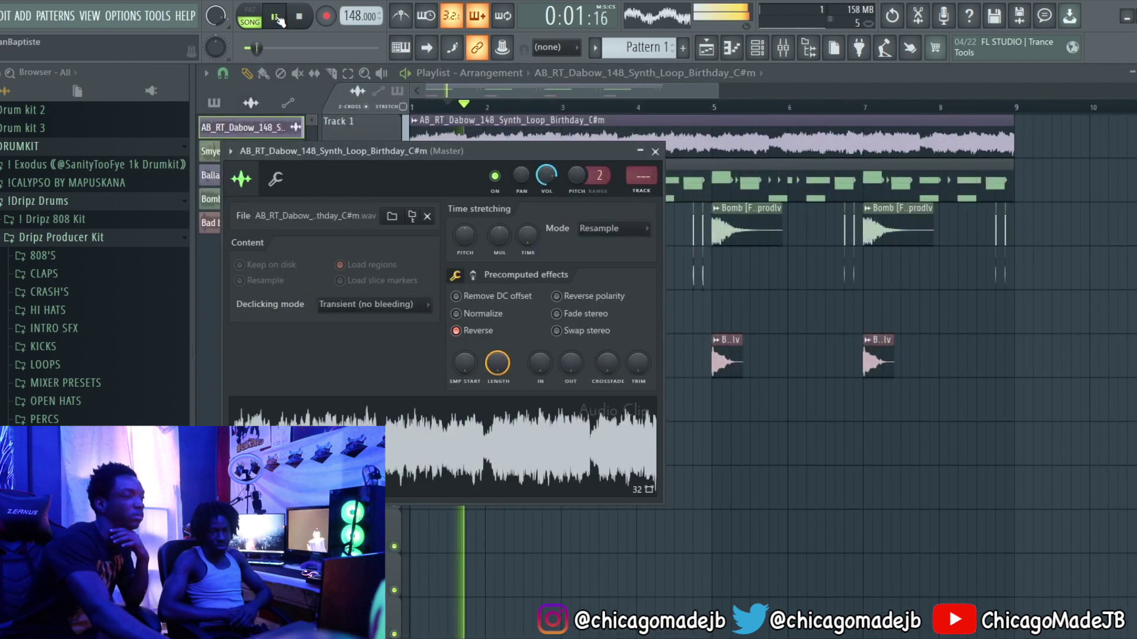
- List all channels in the channel rack and open the DRIPZ Big Boy 808 notes in the piano roll
click(757, 56)
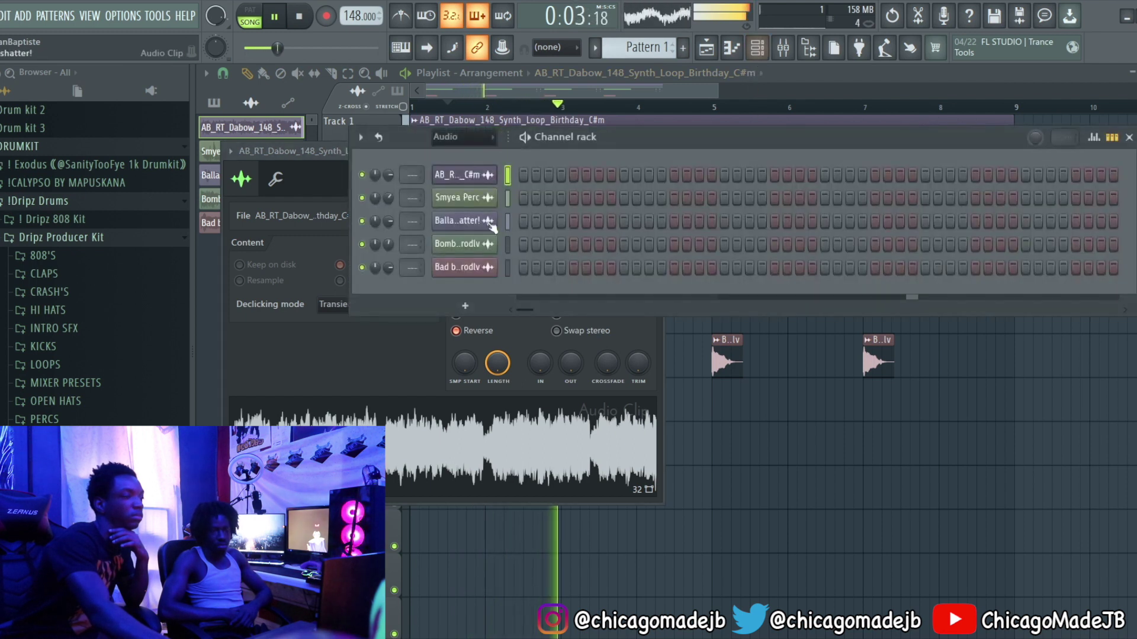
click(462, 137)
click(456, 150)
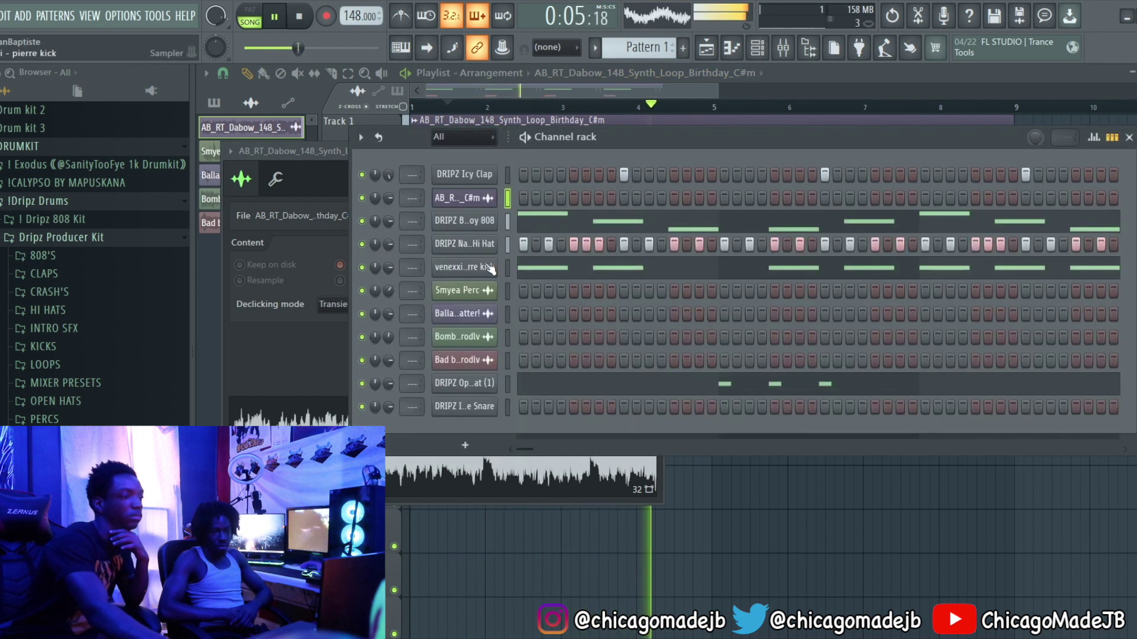
click(536, 222)
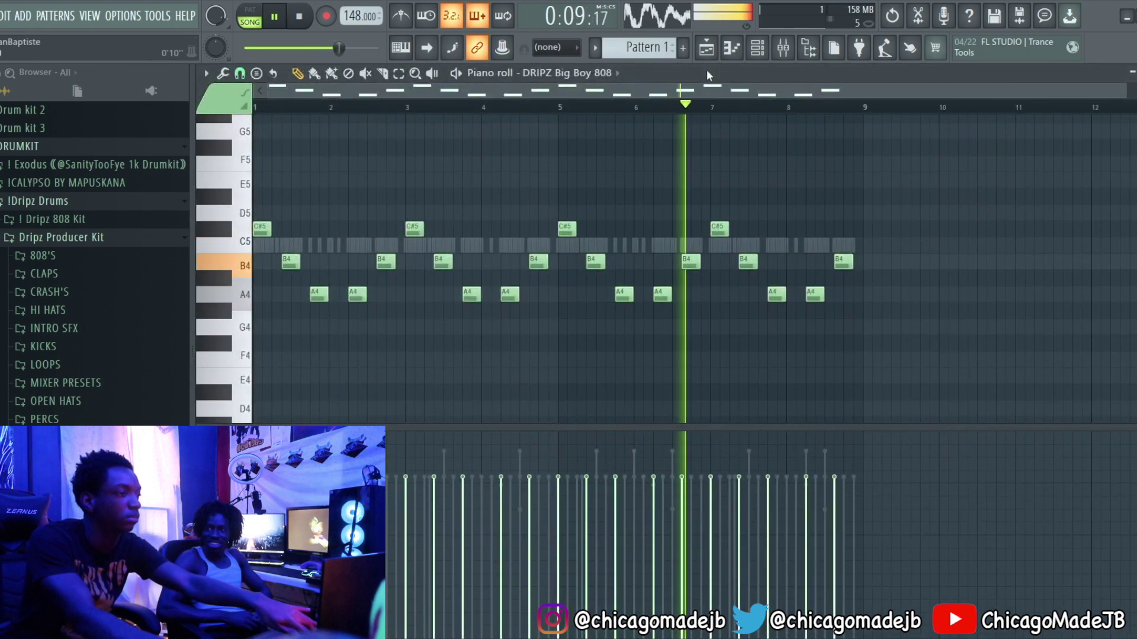
key(ctrl+z)
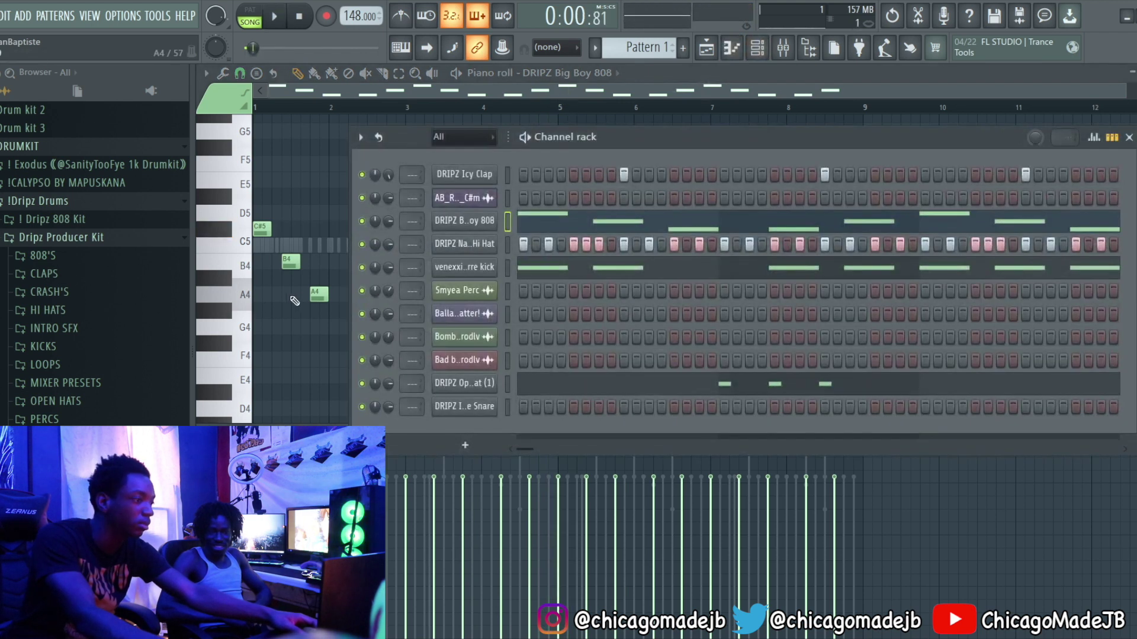
- Try muting the pierre kick channel and reversing the order of the DRIPZ Big Boy 808 notes
click(362, 268)
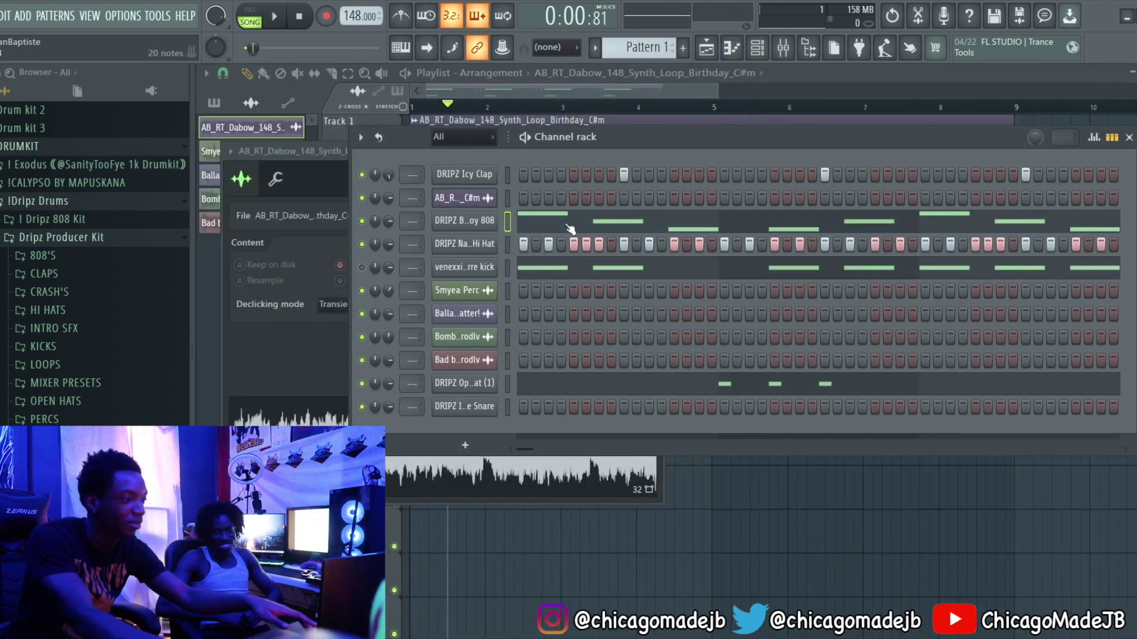
click(570, 229)
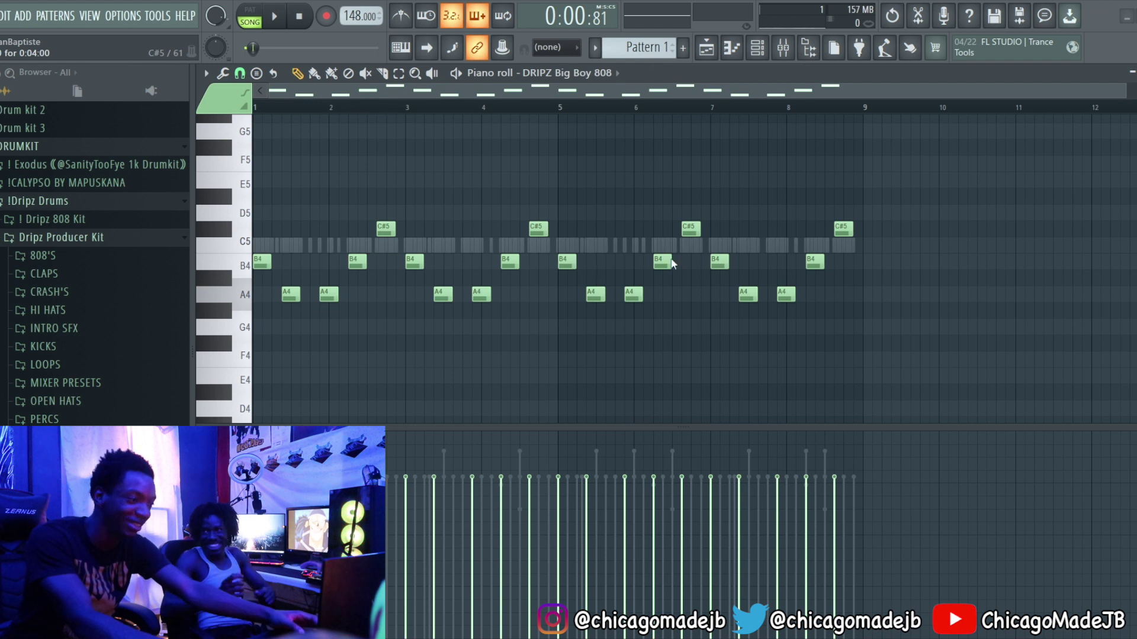
key(space)
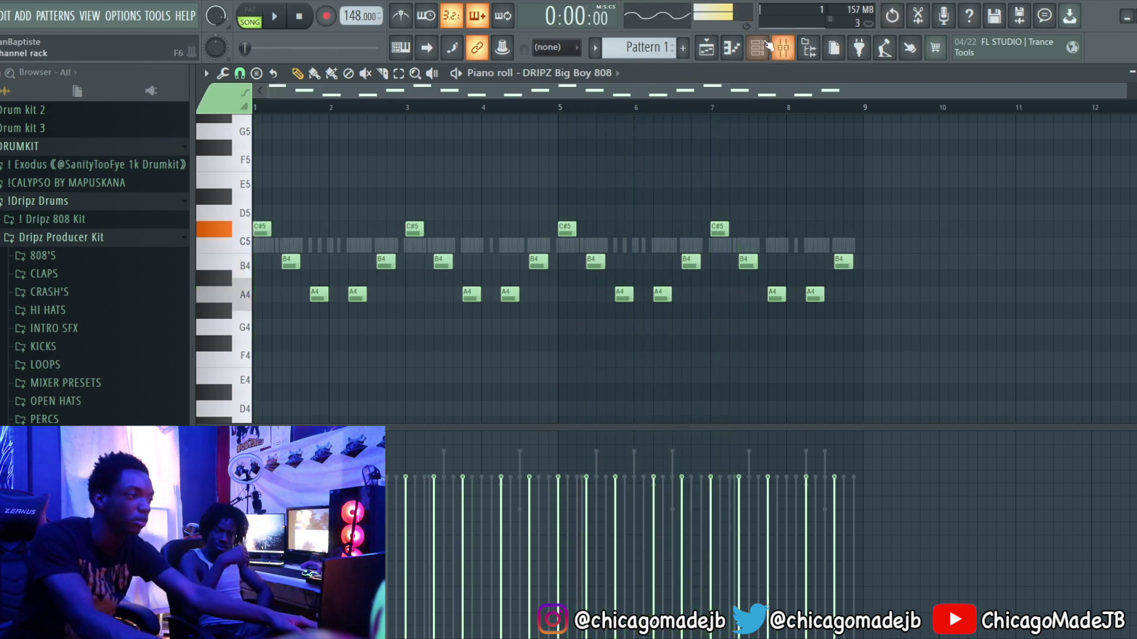
- Return to the playlist, turn off Reverse on the synth loop clip, and play the arrangement briefly
key(F6)
key(space)
click(707, 47)
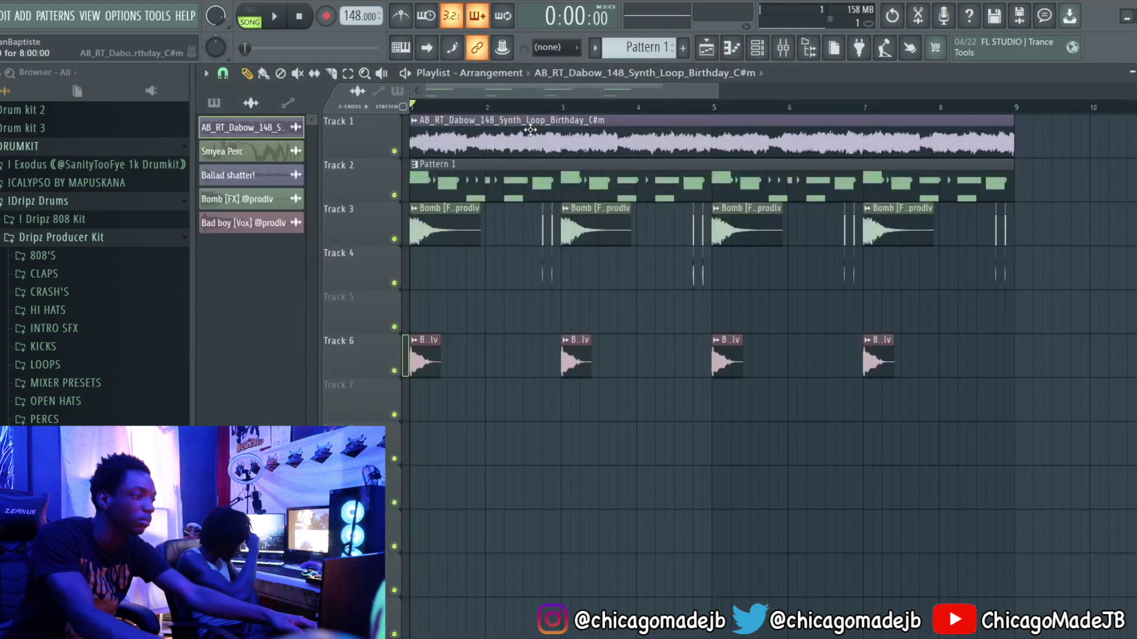
double_click(510, 127)
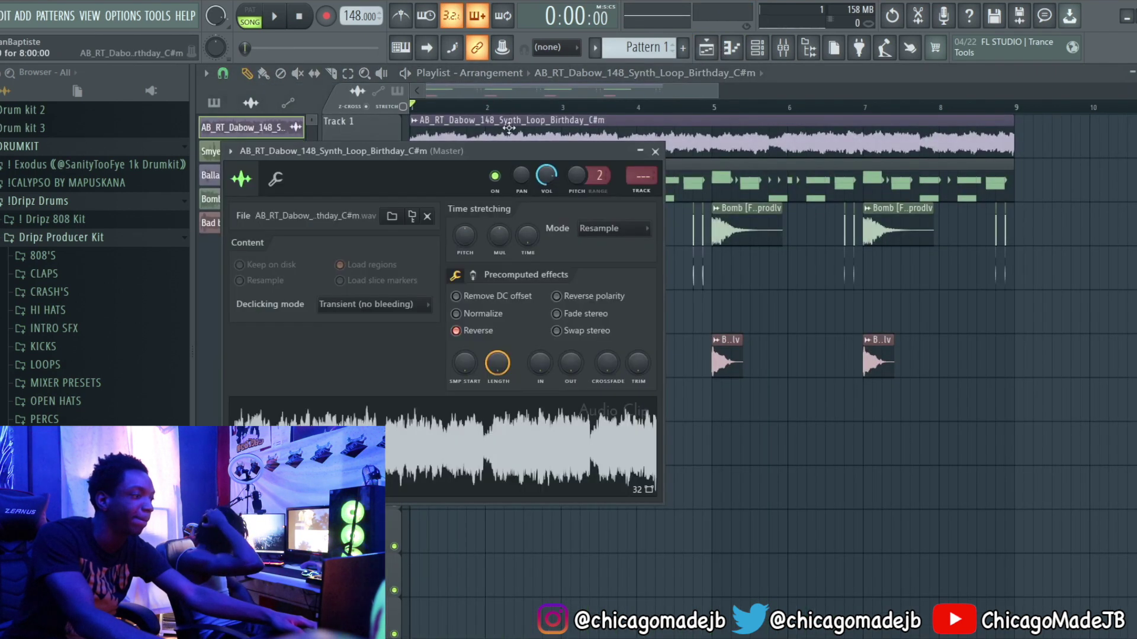
click(487, 331)
key(space)
key(Escape)
key(space)
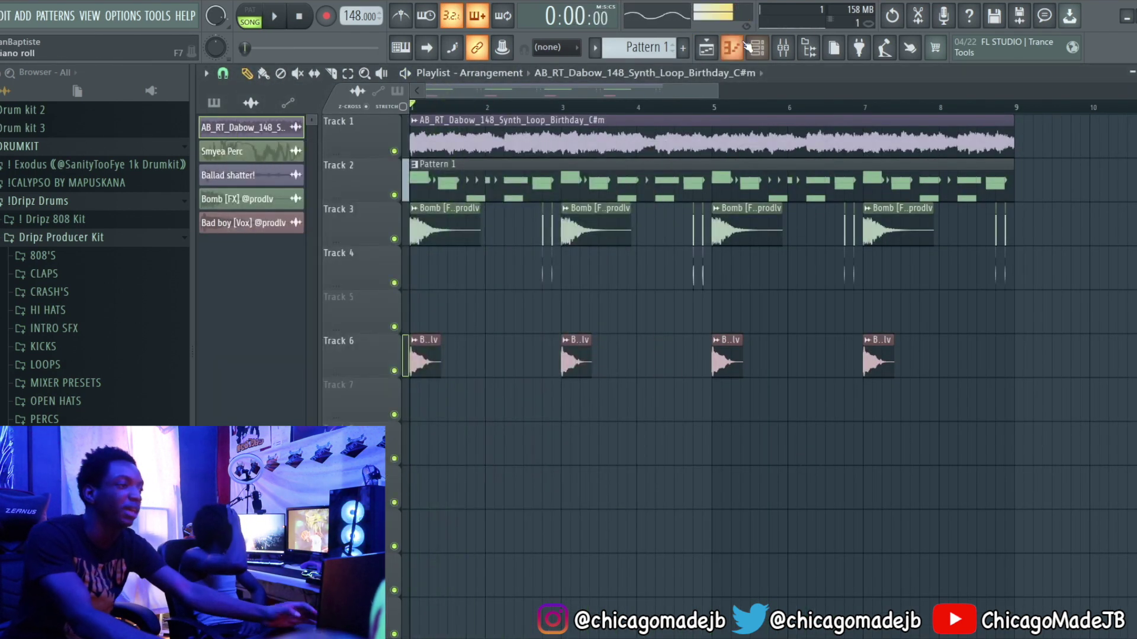
- Open the mixer together with the channel rack and select the DRIPZ Nah Hi Hat channel
click(759, 46)
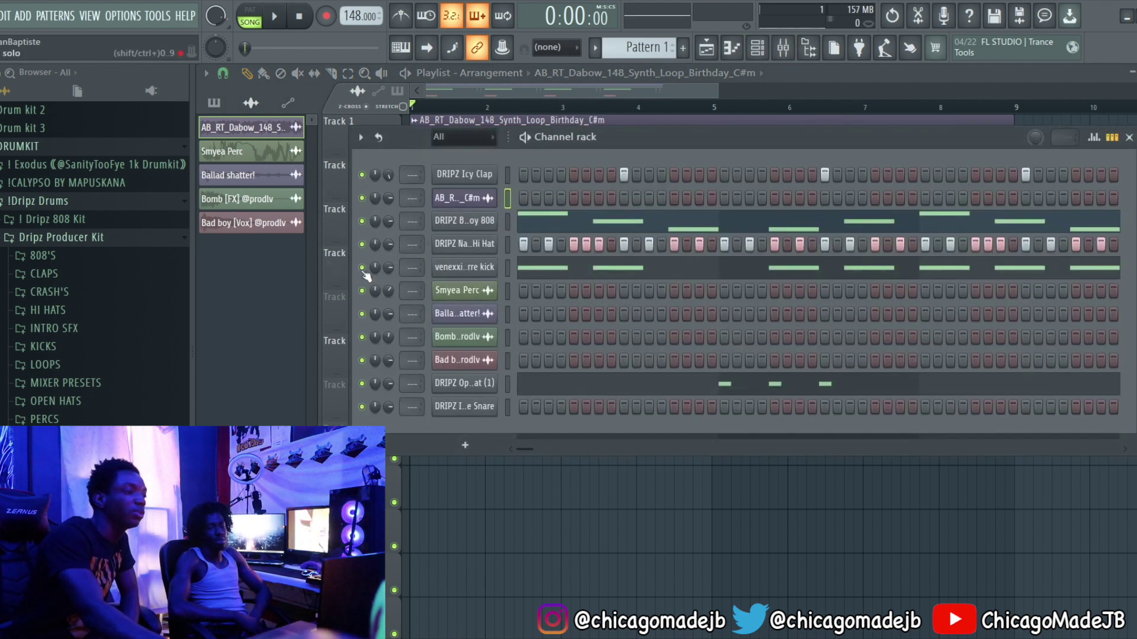
key(F6)
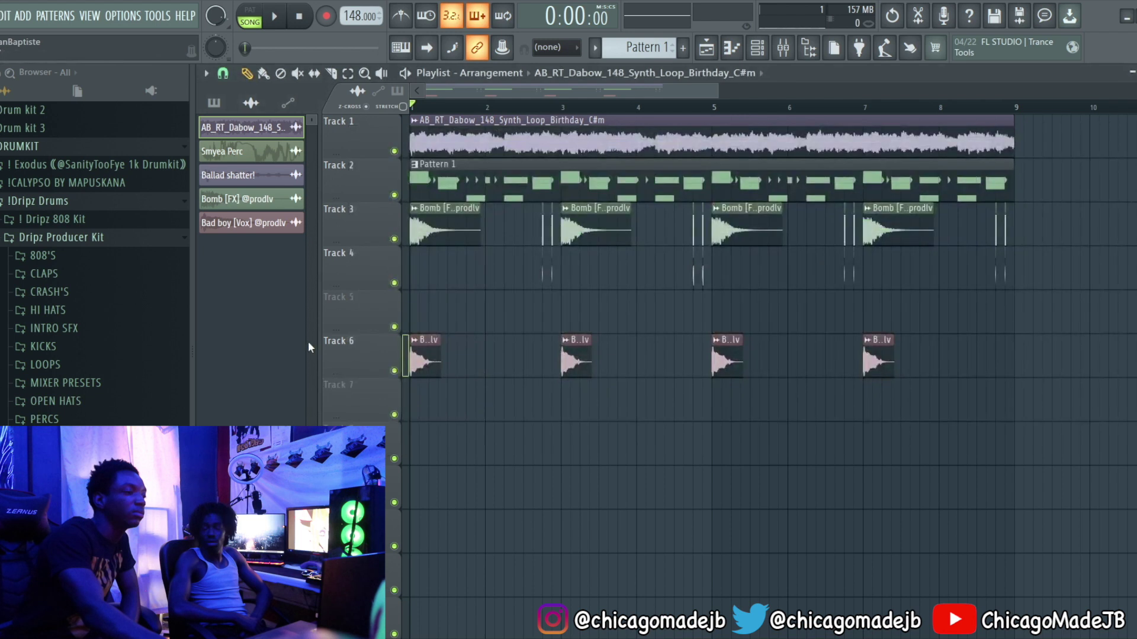
click(782, 49)
click(756, 49)
click(450, 244)
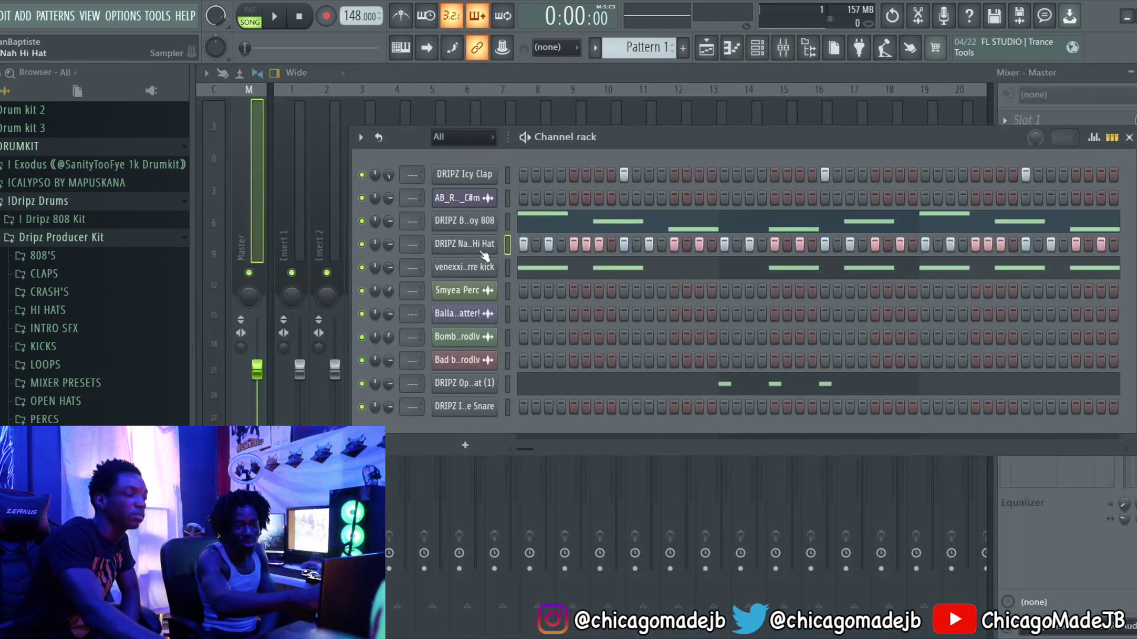
- Load Gross Beat in the Master track's first effect slot and choose a time preset
click(290, 200)
click(211, 198)
scroll(214, 195, up, 1)
click(236, 191)
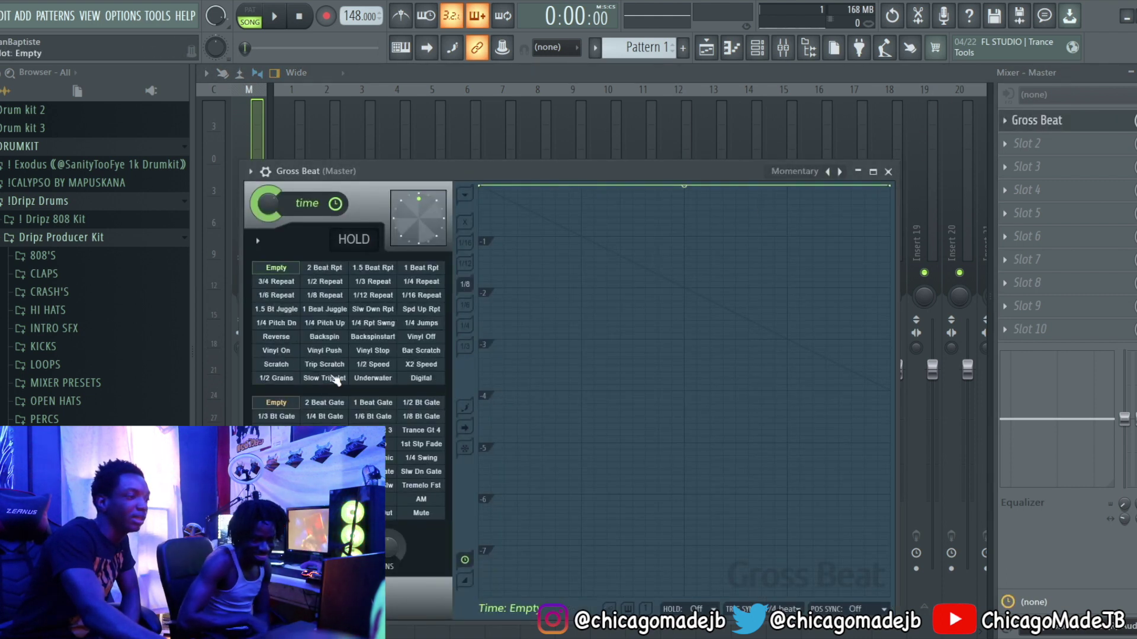
click(350, 379)
click(362, 127)
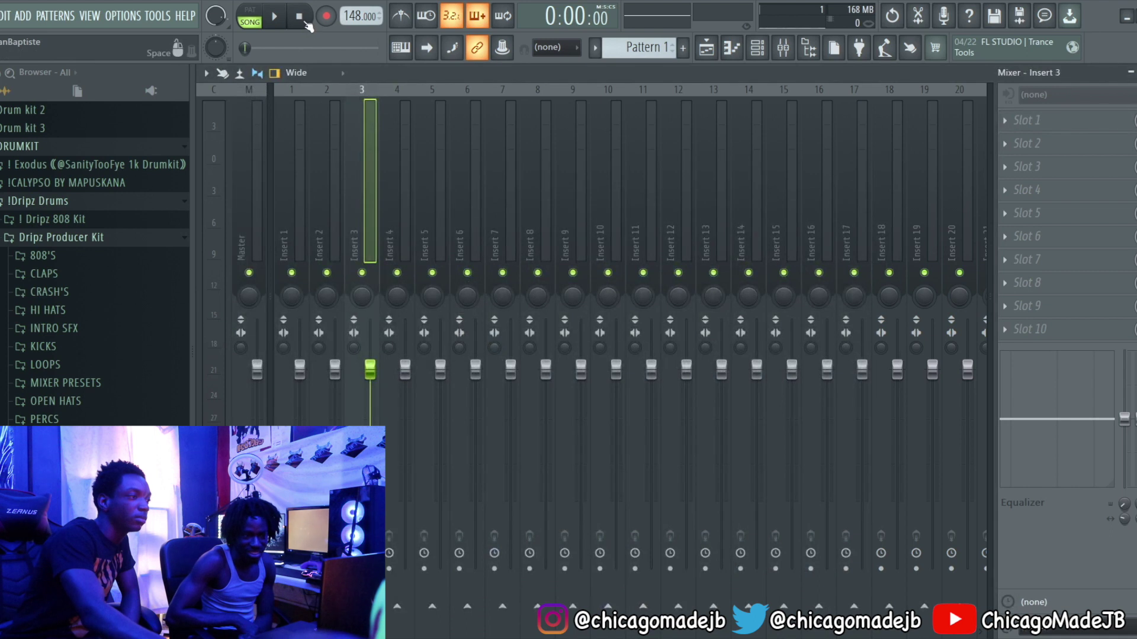
- Play the arrangement with Gross Beat active, select the Master mixer track, and stop playback
click(274, 16)
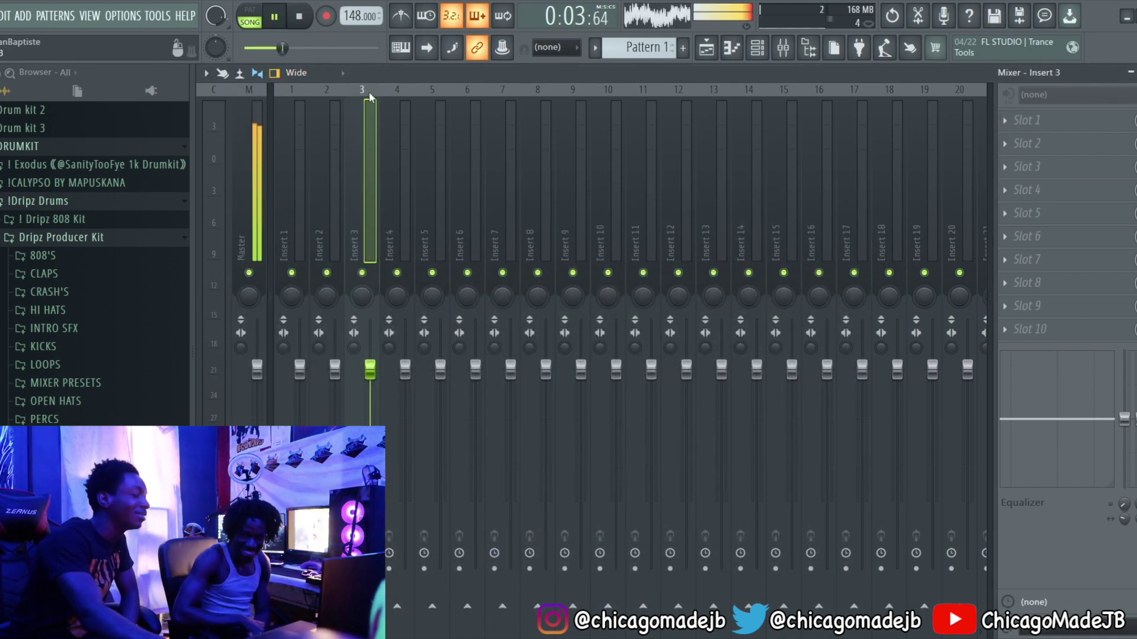
click(256, 151)
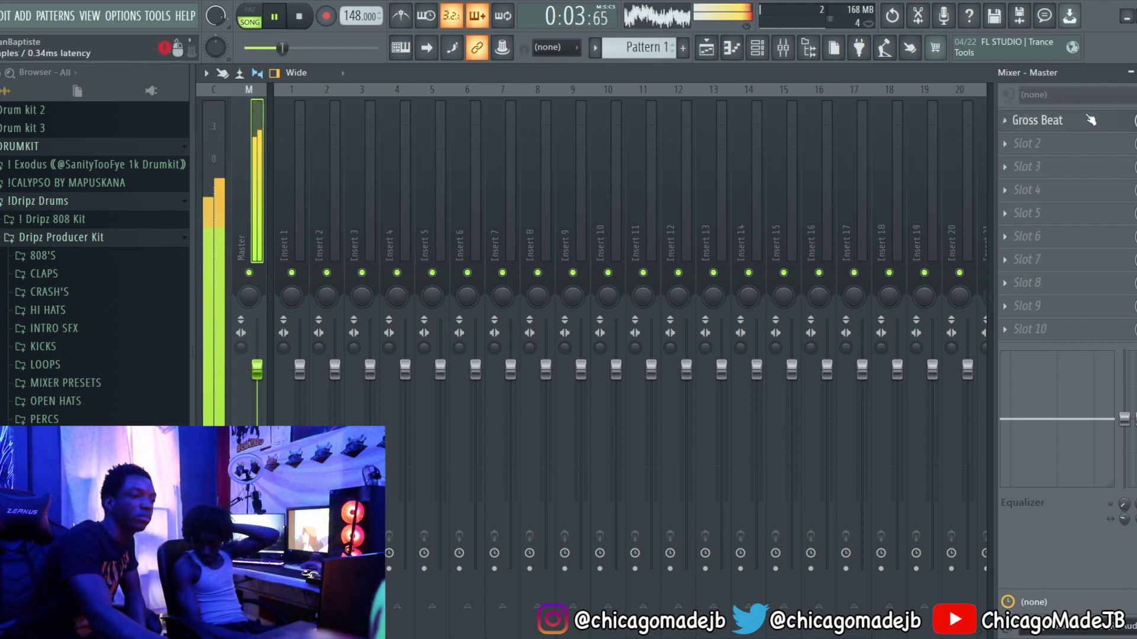
key(space)
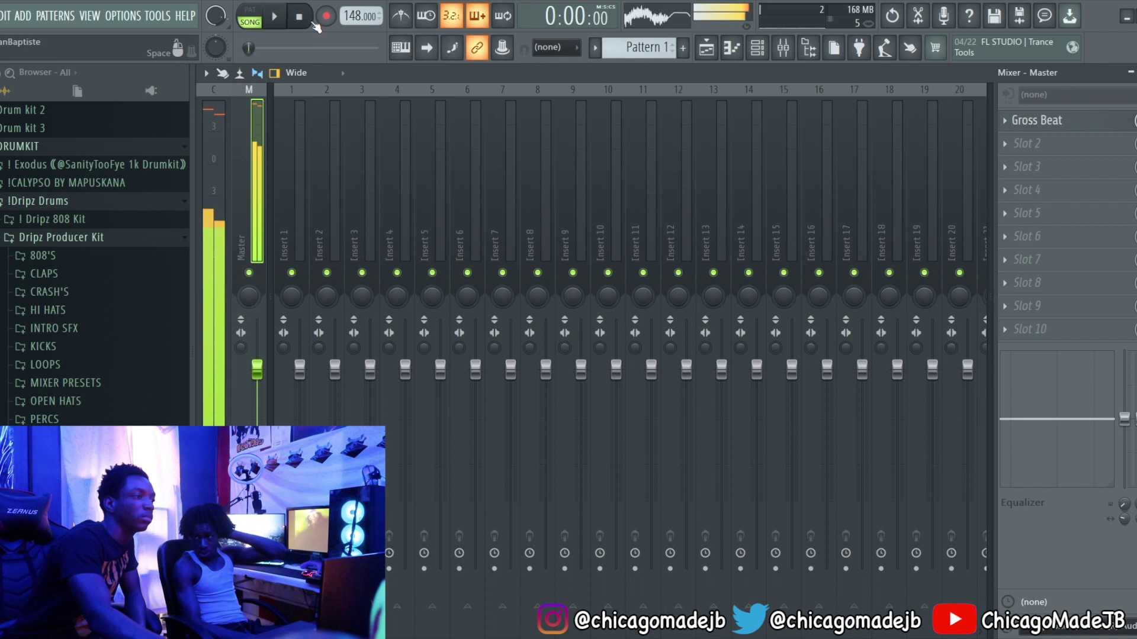
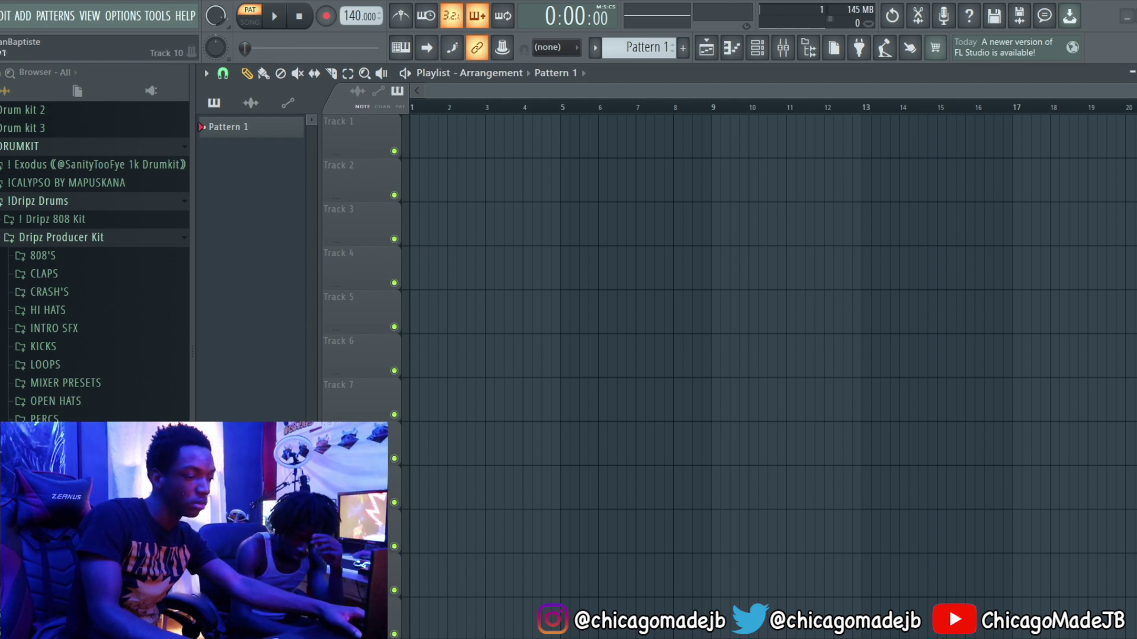
- Place the SSP_OPS_120_melodic_stack_underground_D#min loop at bar 1 of Track 1, set the tempo to 120 BPM, and play in song mode
drag(1136, 401, 414, 138)
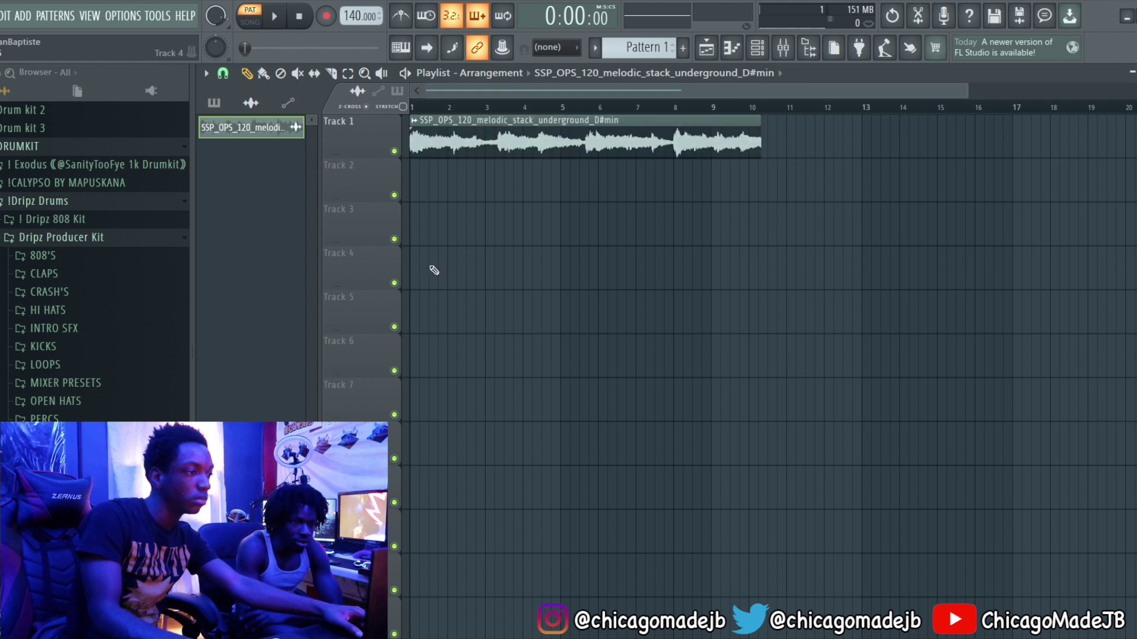
drag(388, 35, 511, 102)
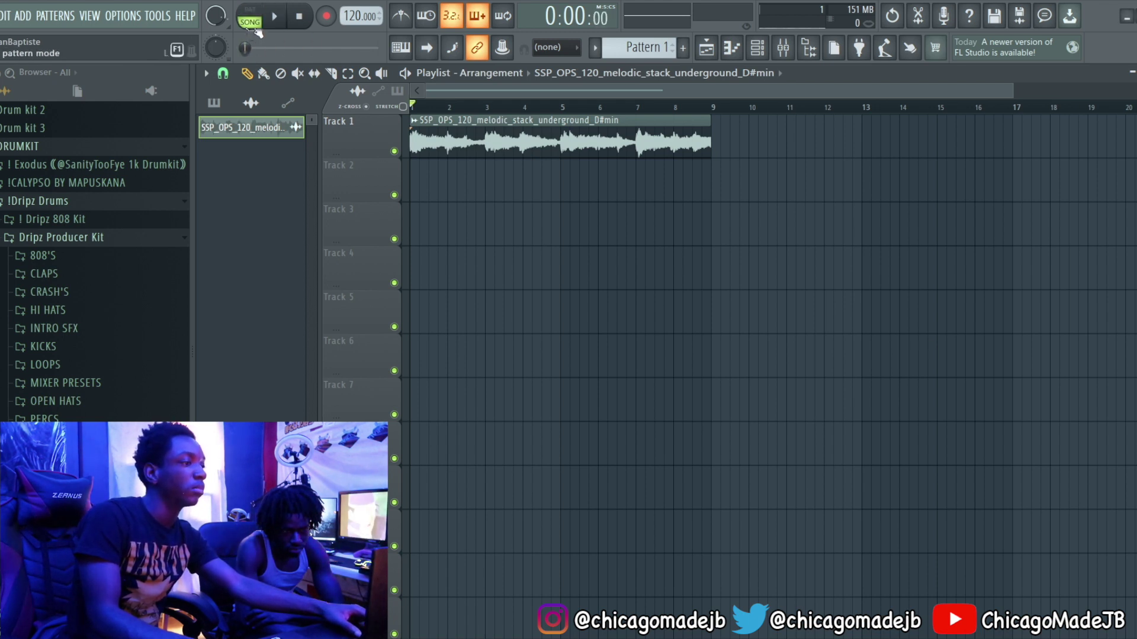
key(space)
- Place Pattern 1 at bar 1 of Track 2, extend it to eight bars, and open the channel rack
click(658, 49)
drag(570, 218, 328, 171)
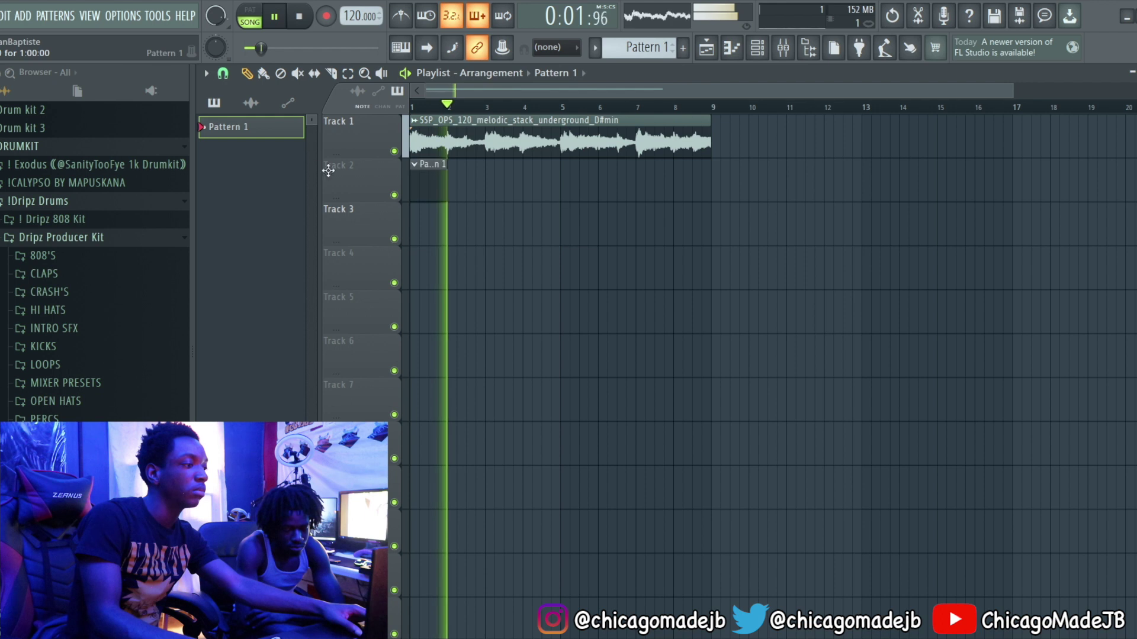
drag(447, 178, 710, 186)
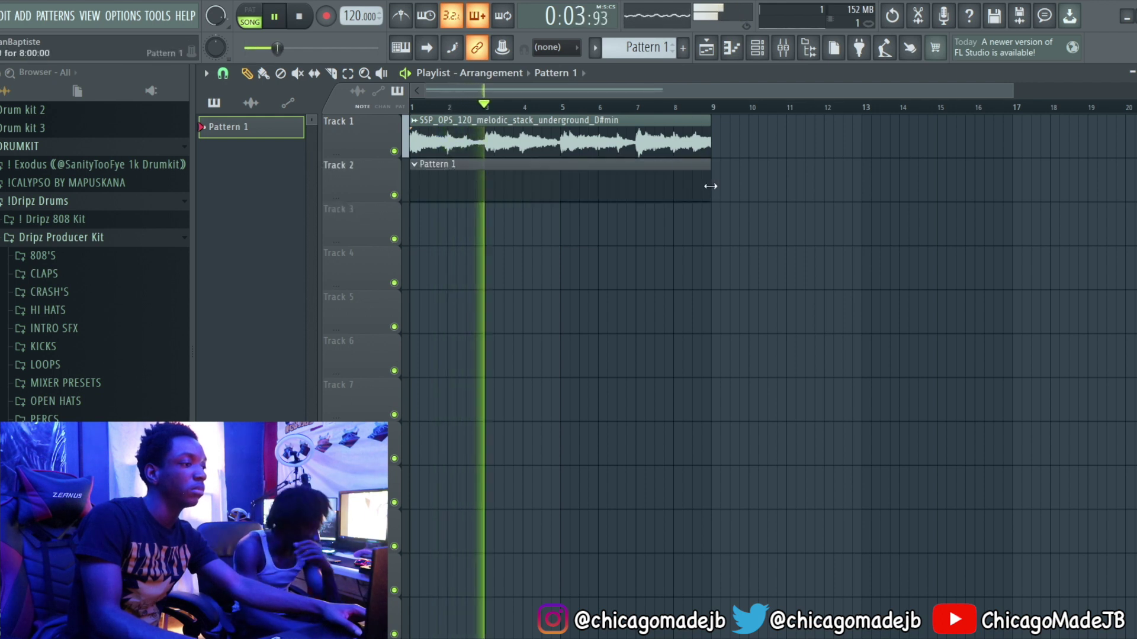
click(757, 47)
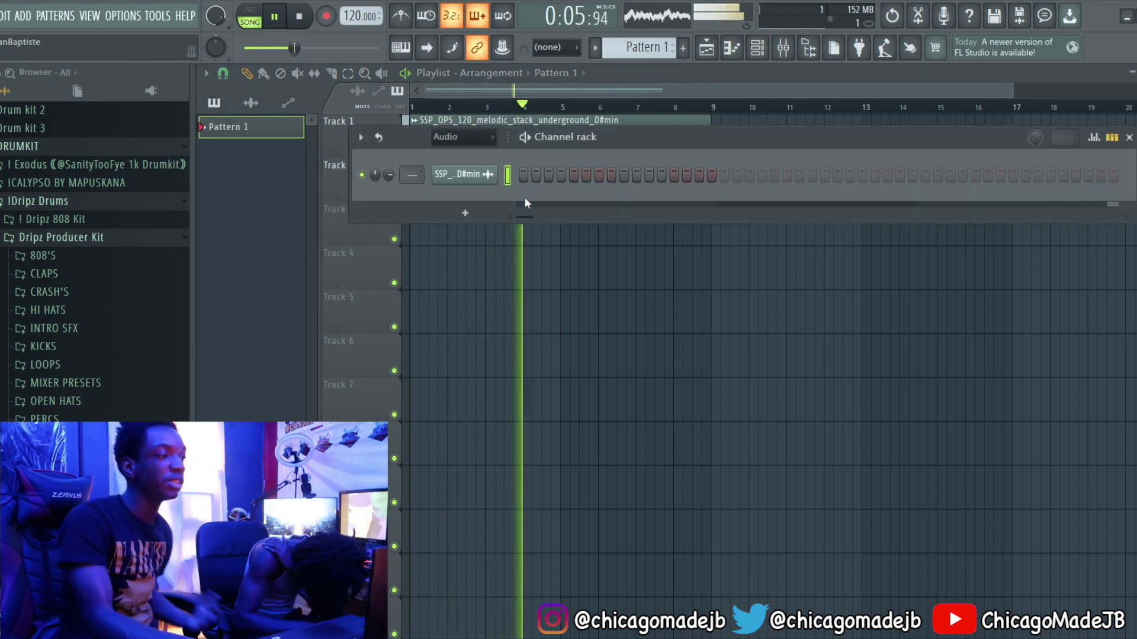
- Open the melodic loop's audio clip settings from Track 1, check the time-stretching options, and close them
click(478, 181)
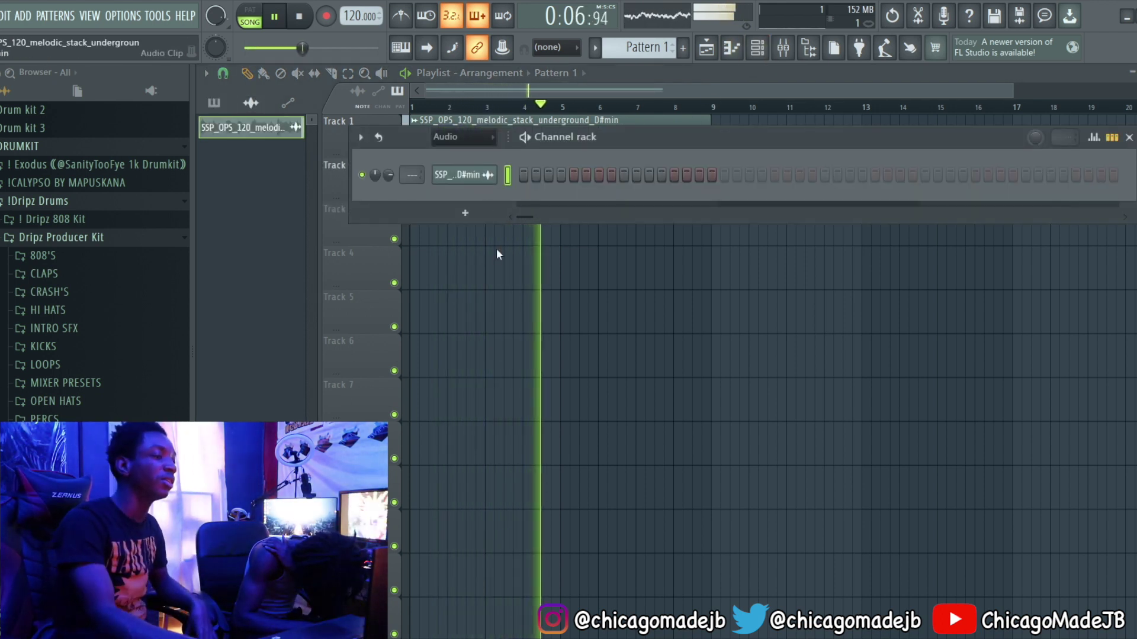
click(326, 282)
double_click(519, 130)
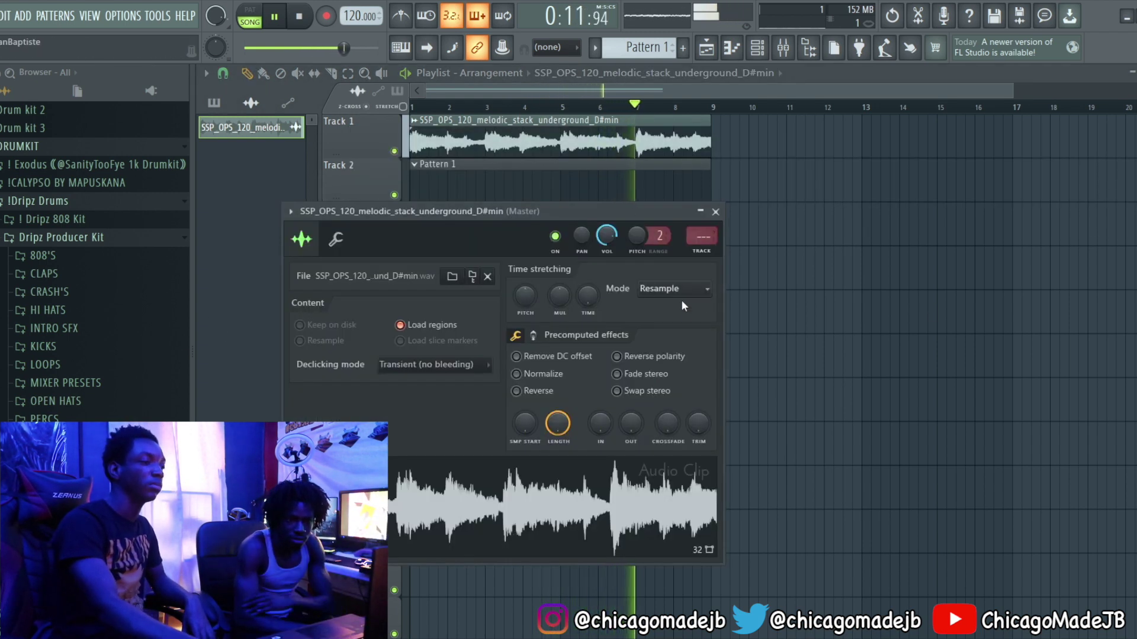
key(Escape)
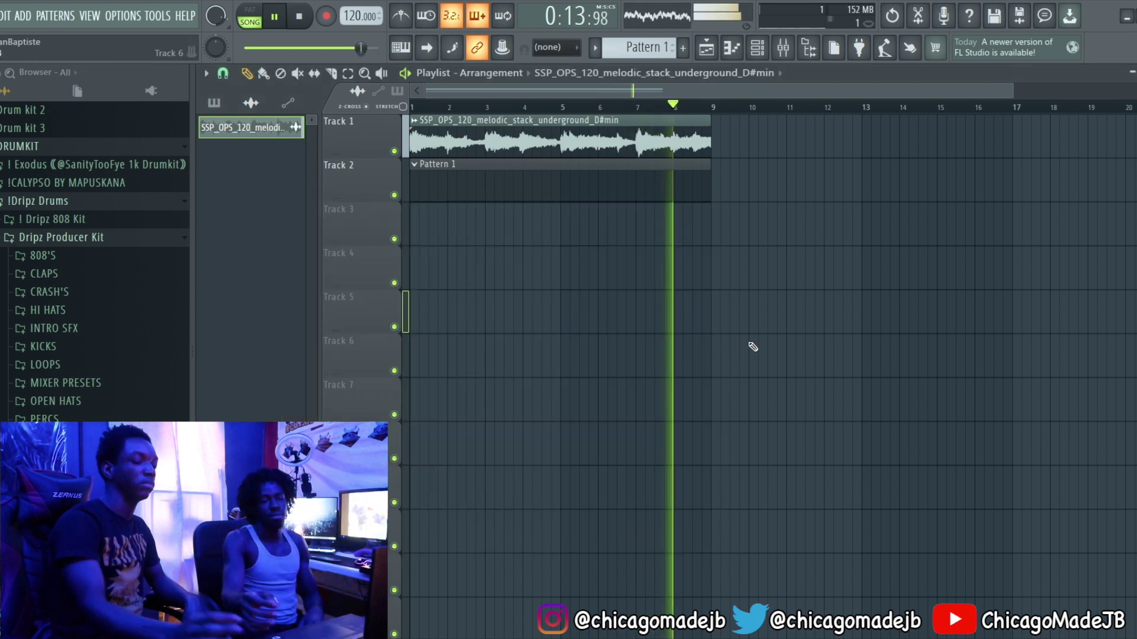
- Add the 808 - Boomin sample from The Lunch77 Metro Boomin Drumkit's 808s folder as a new channel in the channel rack
scroll(95, 260, down, 8)
scroll(107, 416, up, 4)
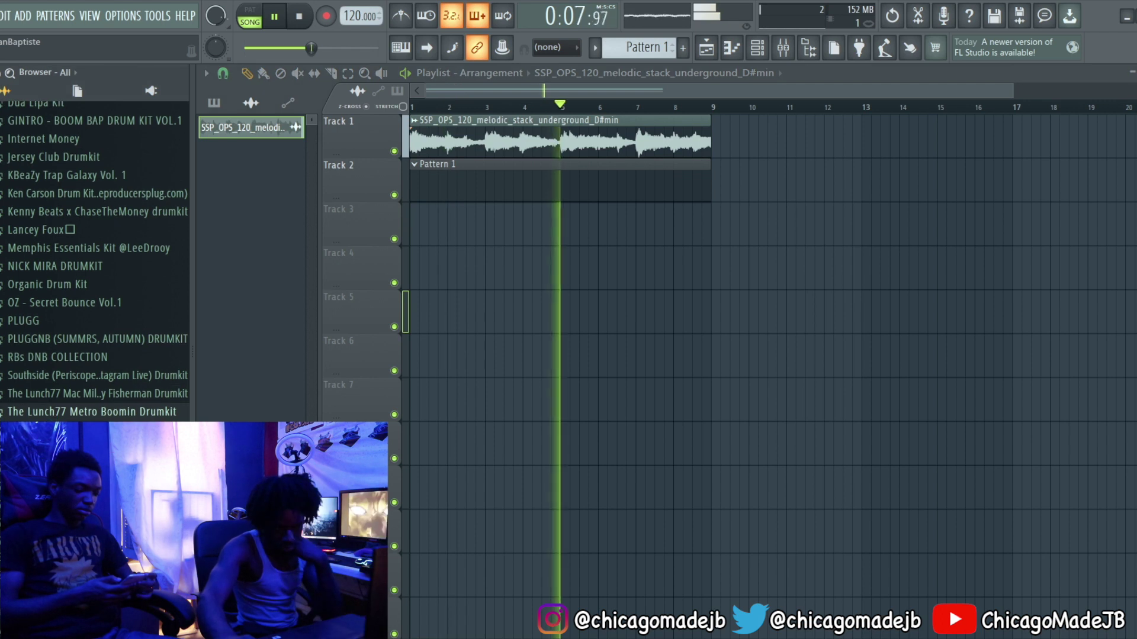
scroll(27, 233, down, 4)
click(27, 232)
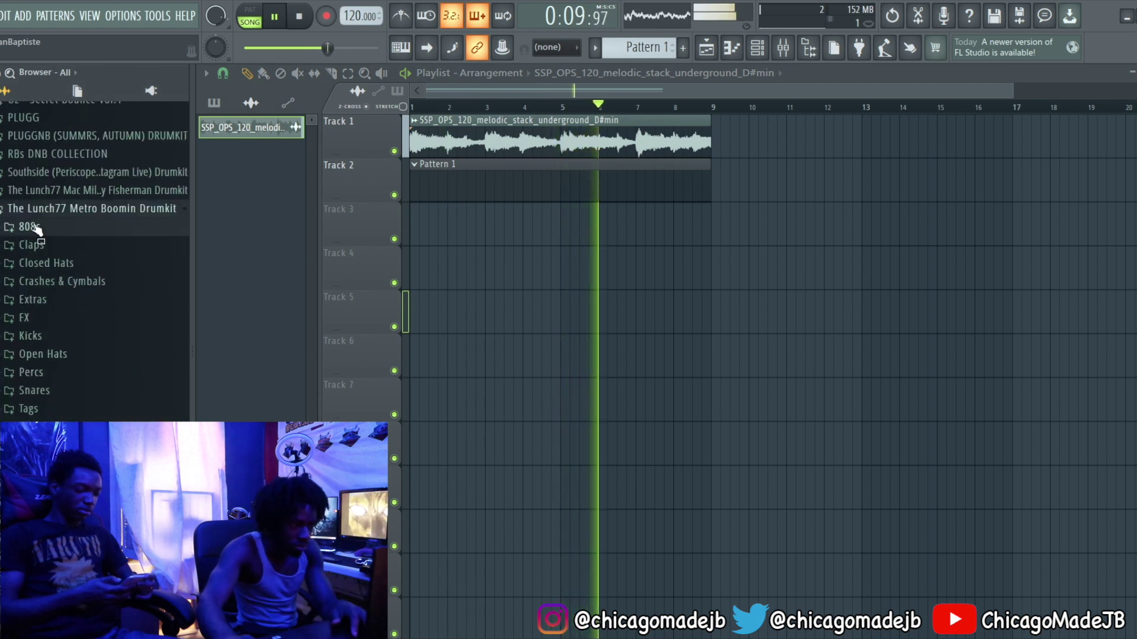
drag(66, 246, 736, 74)
drag(488, 197, 489, 201)
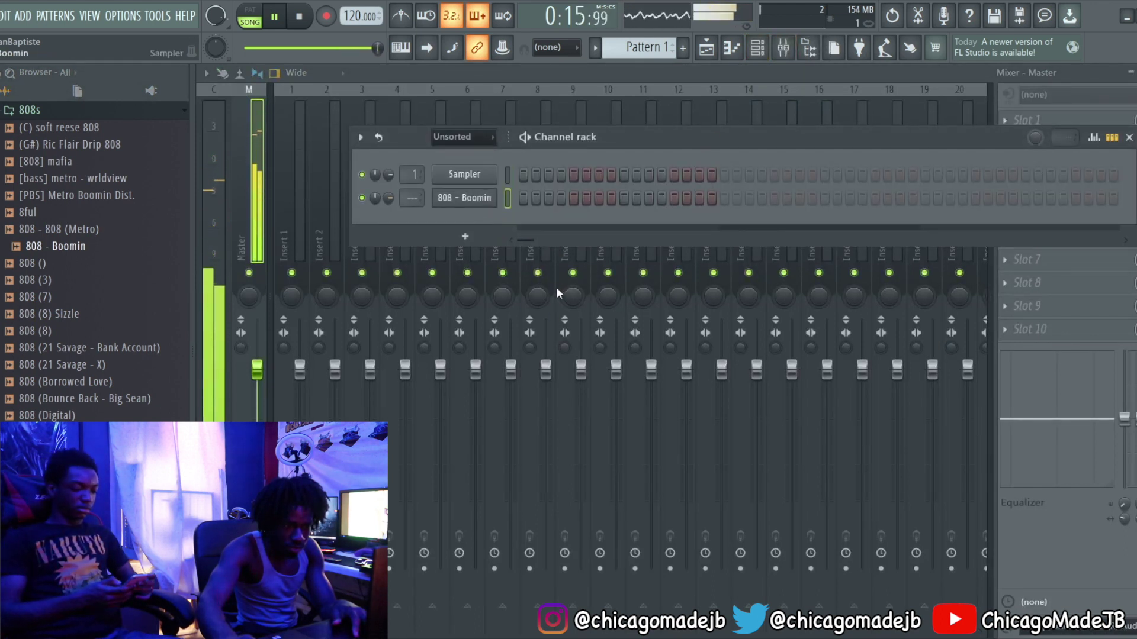
- Route the melodic loop to mixer Insert 1 and cut its low end with band 1 of Fruity parametric EQ 2
scroll(460, 141, down, 1)
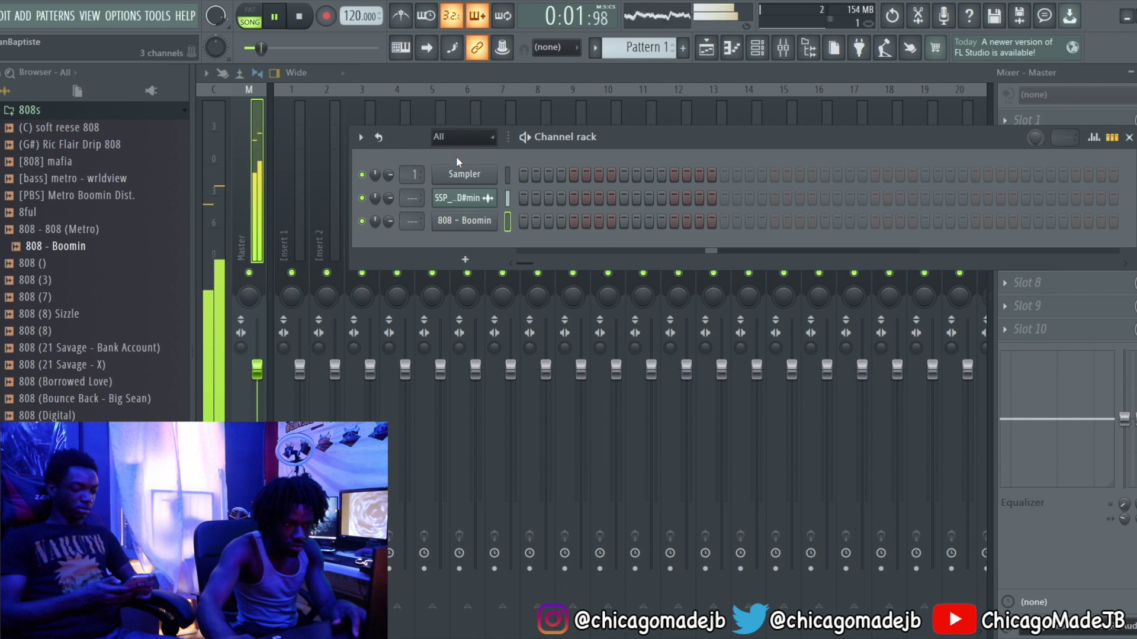
drag(412, 198, 411, 190)
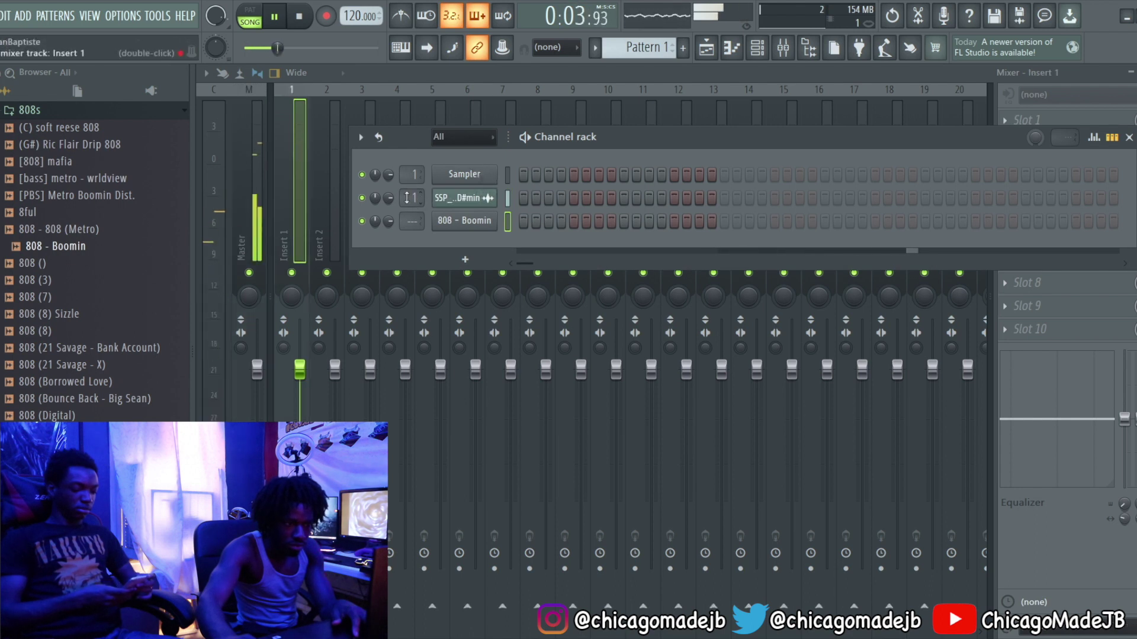
click(285, 166)
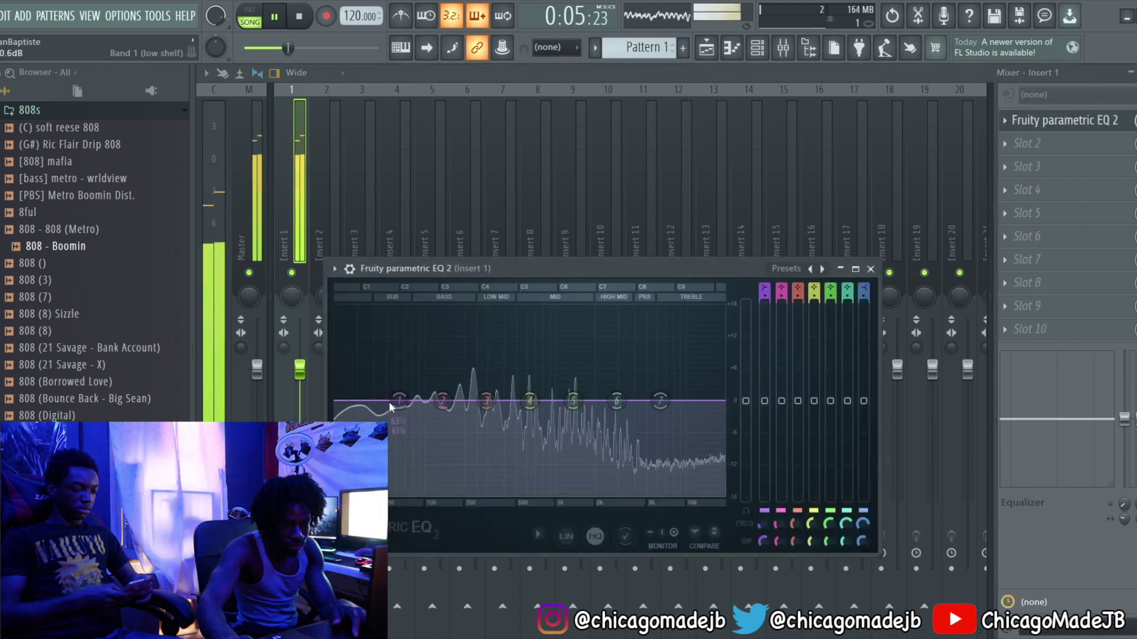
drag(397, 402, 449, 493)
- Open the 808 - Boomin channel in the piano roll and place a D#5 note at bar 1
click(756, 47)
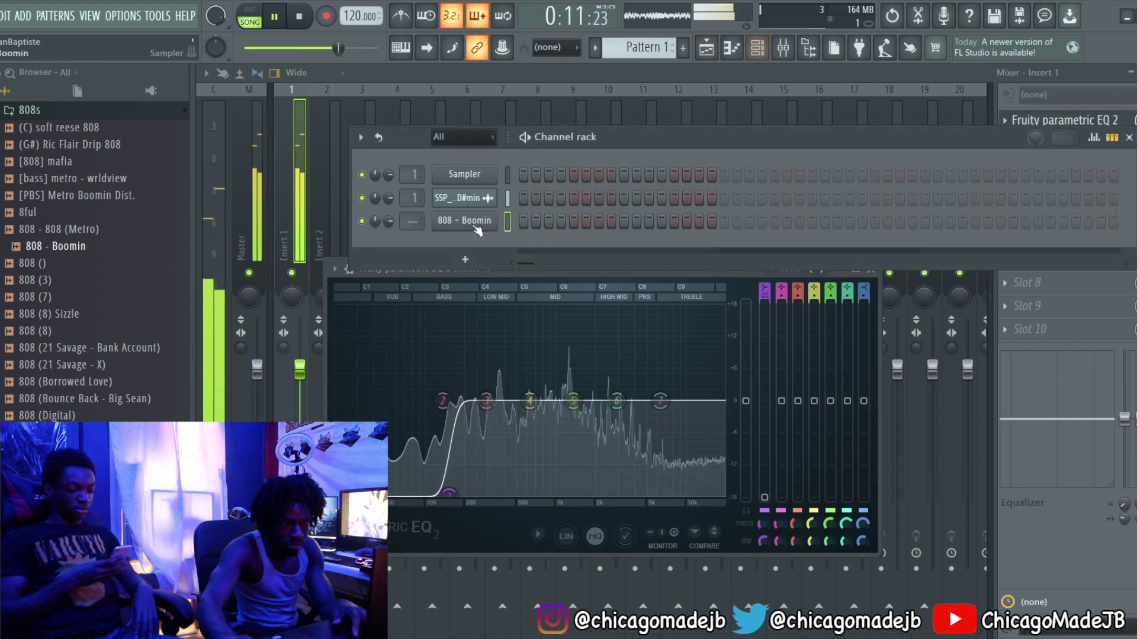
key(F7)
key(space)
click(247, 245)
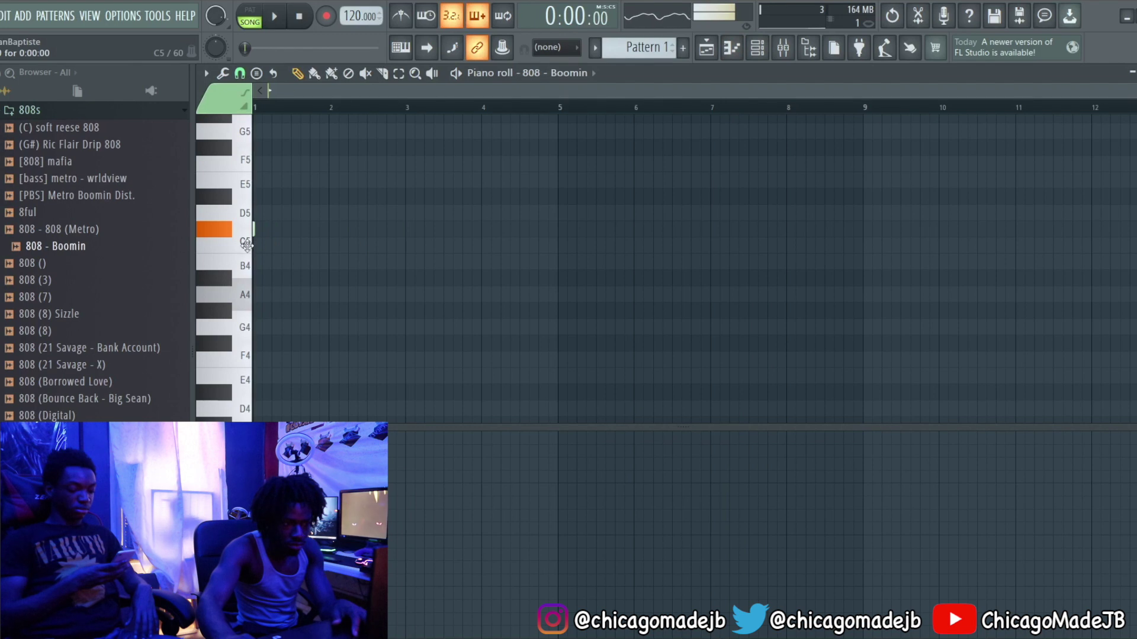
click(226, 192)
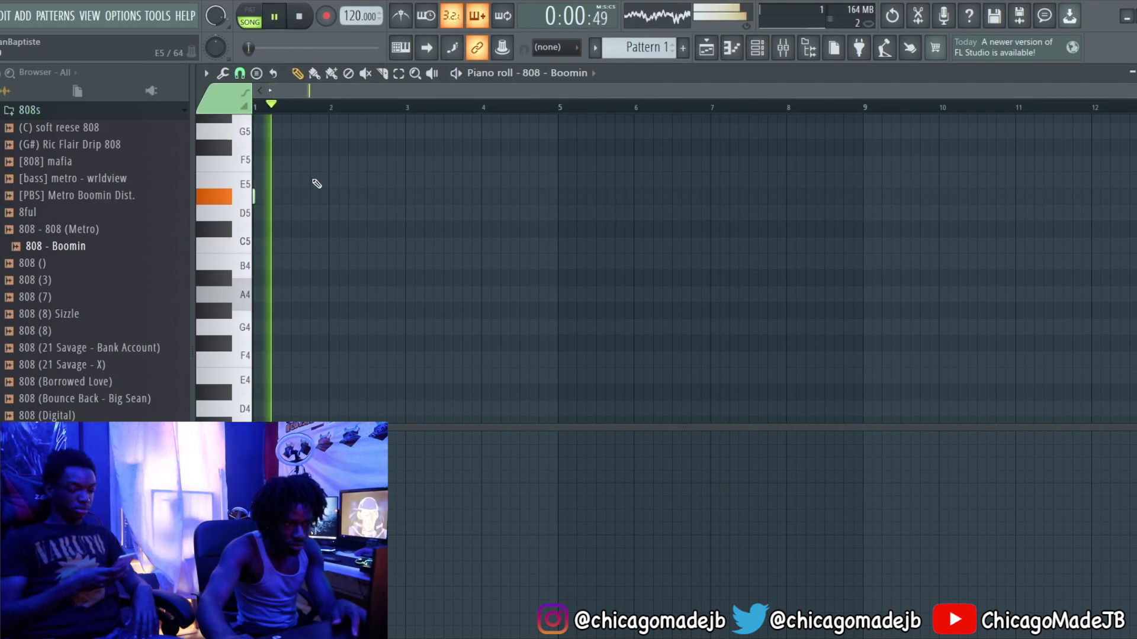
scroll(340, 193, up, 1)
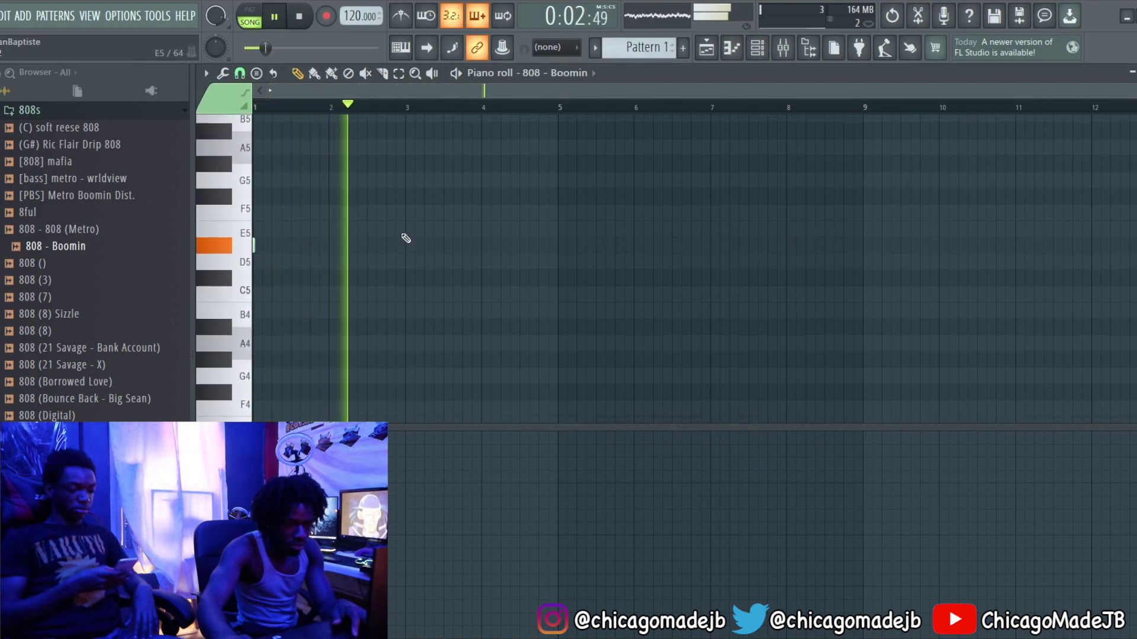
- Place an A#4 note at bar 3, raise both 808 notes one octave, and play them with the loop
key(space)
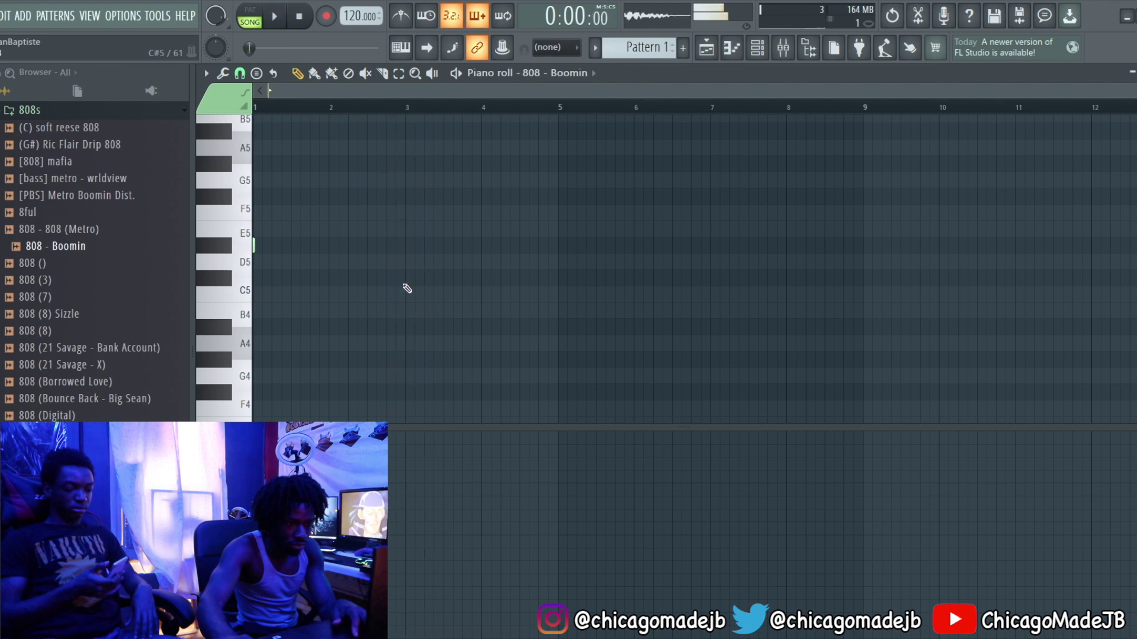
click(403, 285)
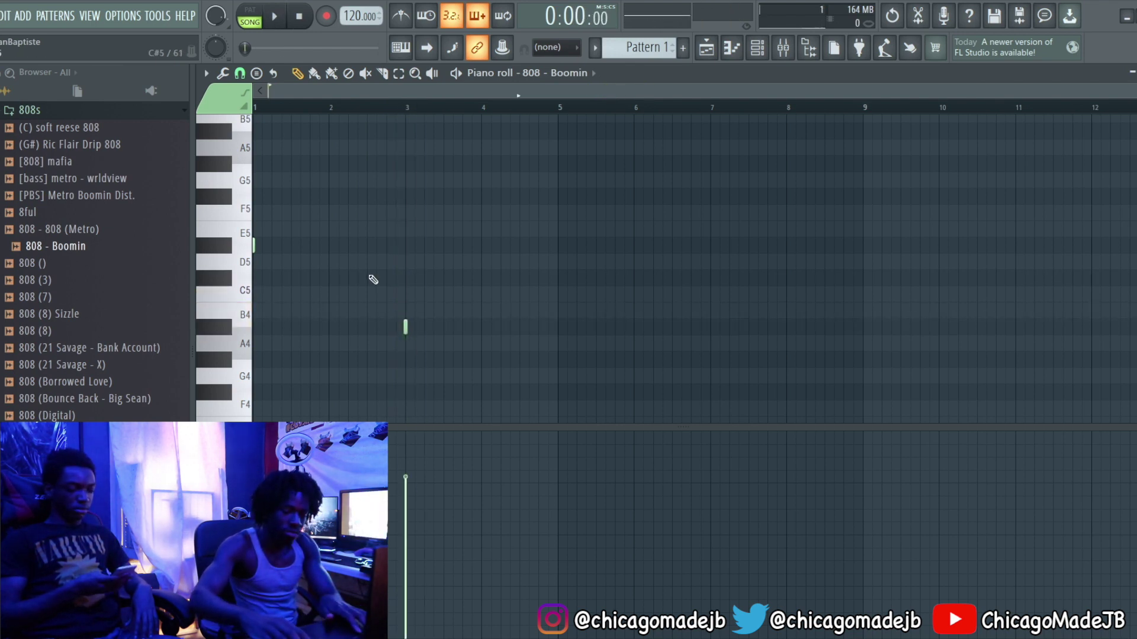
key(space)
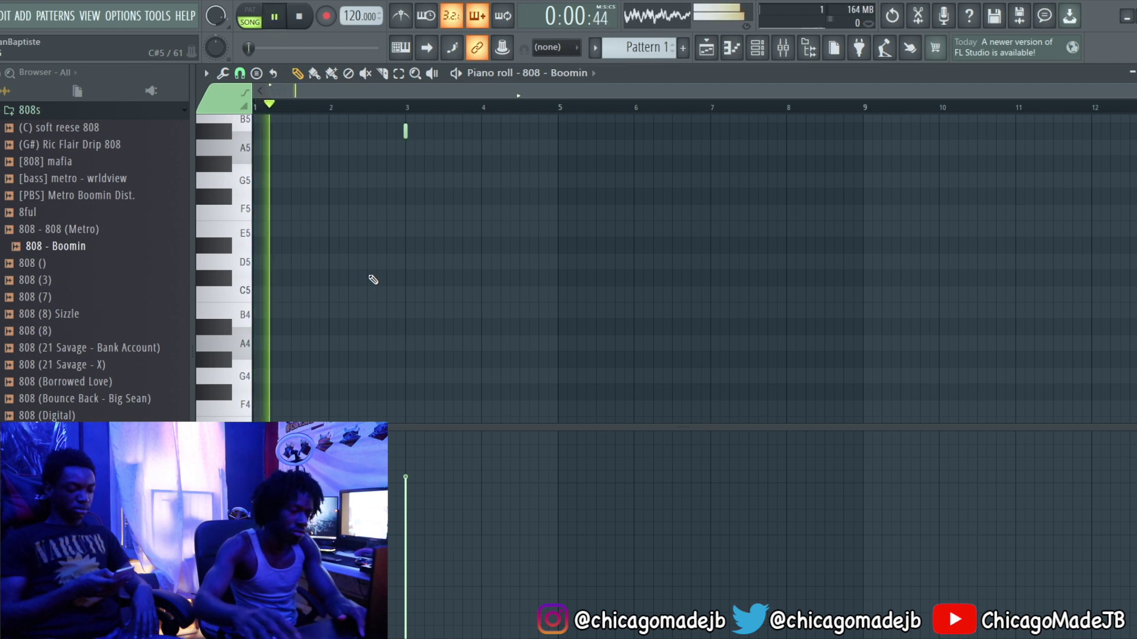
scroll(450, 397, up, 3)
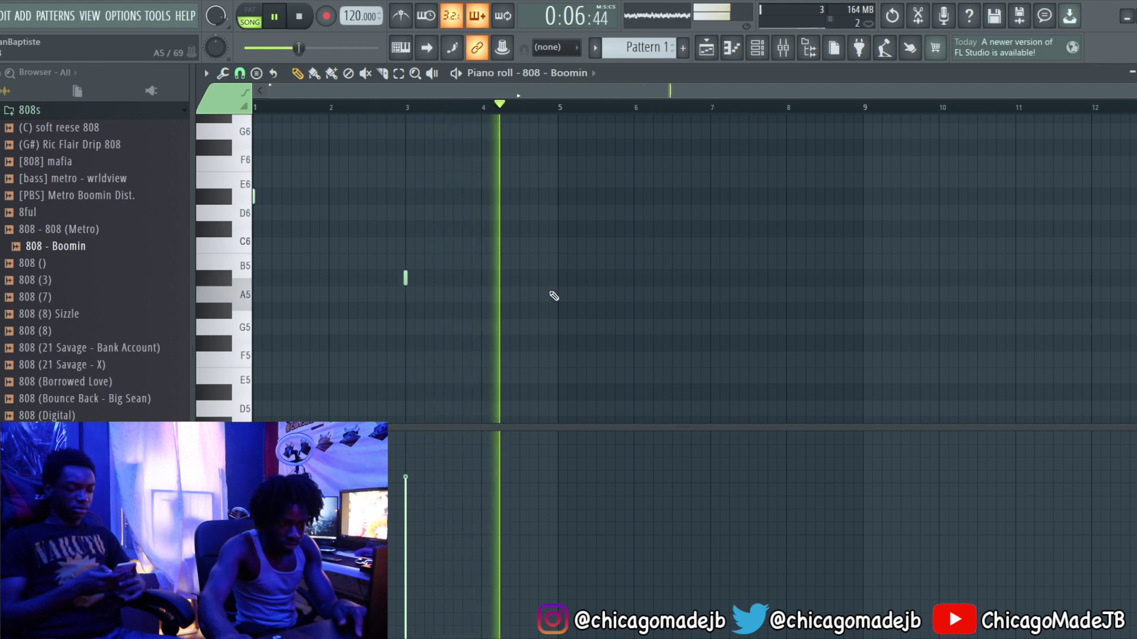
- Place an 808 note at bar 5, set its pitch to G#5, and play the passage from before it
click(558, 327)
key(space)
right_click(559, 328)
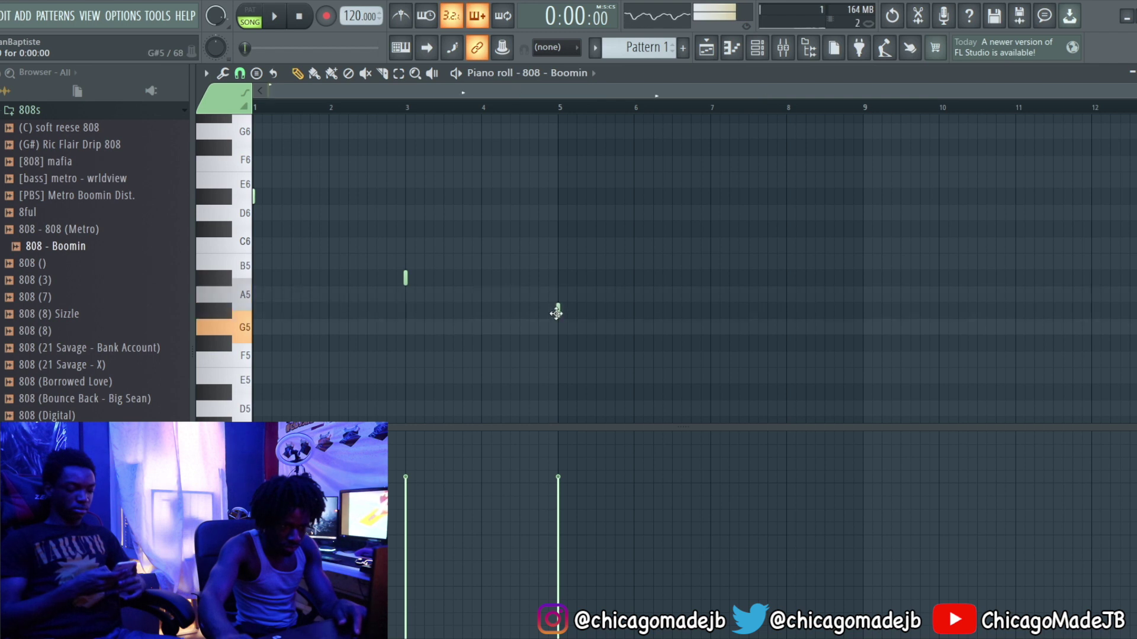
key(space)
click(508, 107)
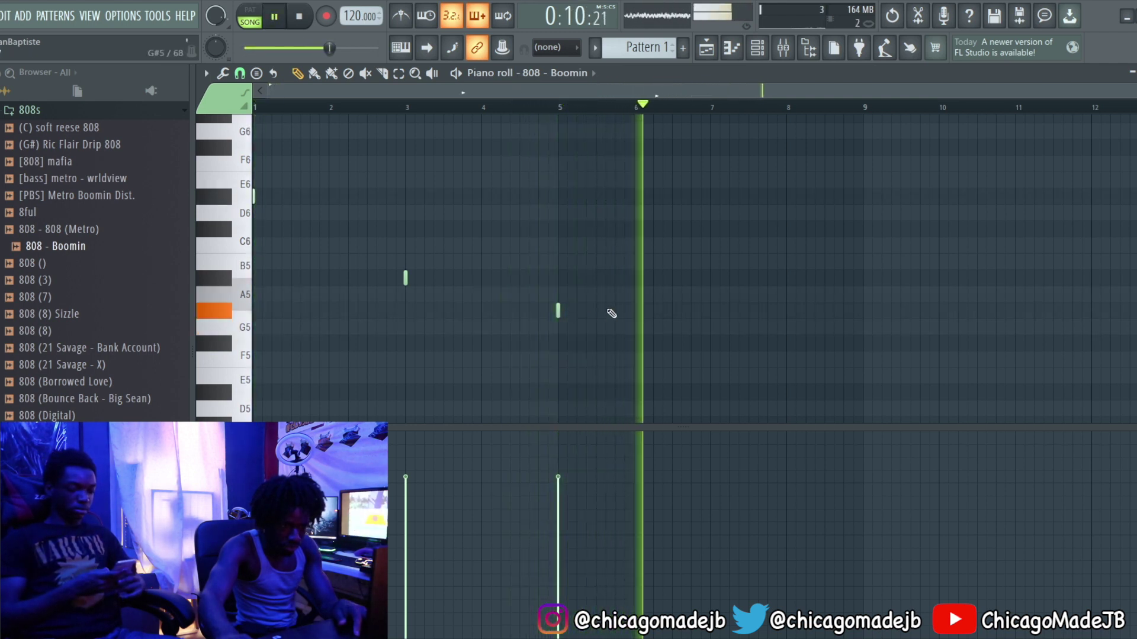
- Place an 808 note at bar 7, lower it to F5, and play back the section leading into it
click(710, 327)
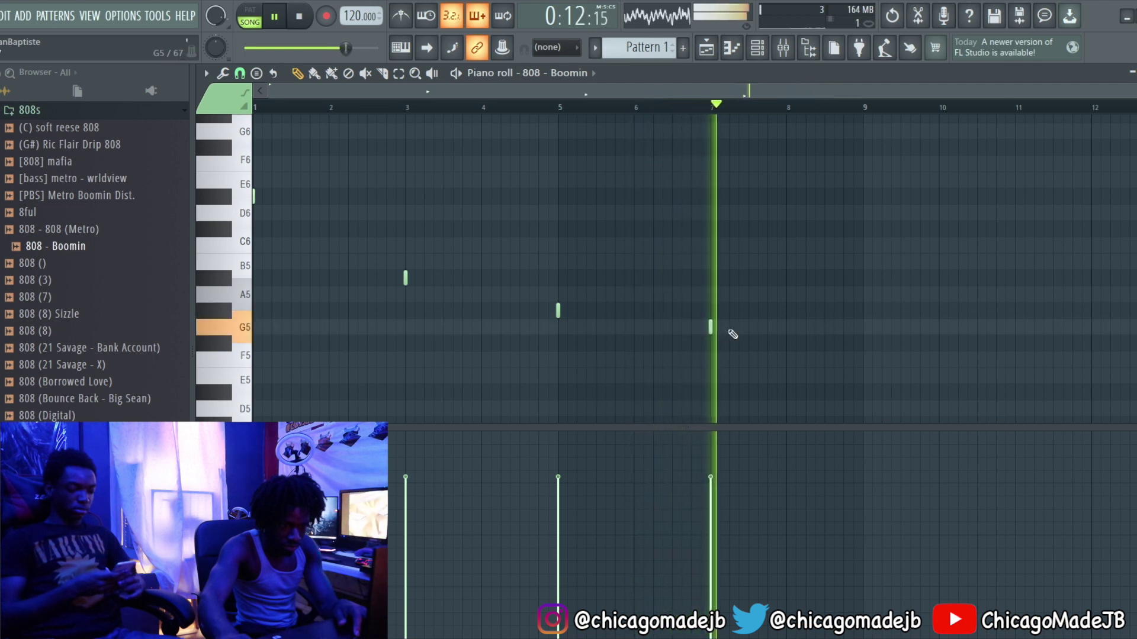
key(space)
drag(710, 327, 709, 344)
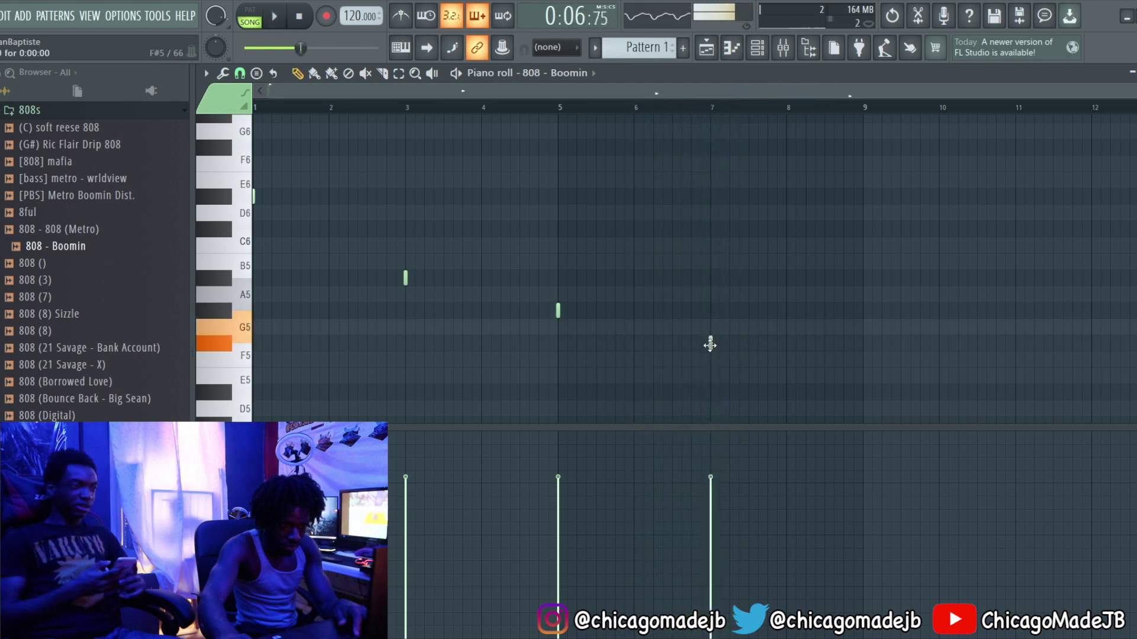
key(space)
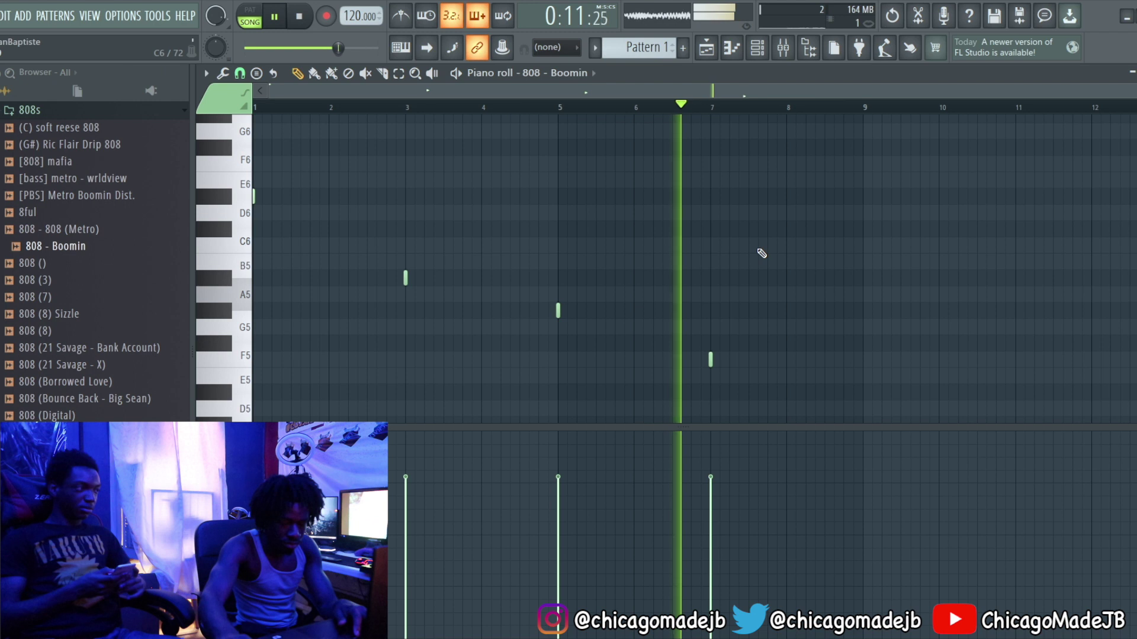
key(space)
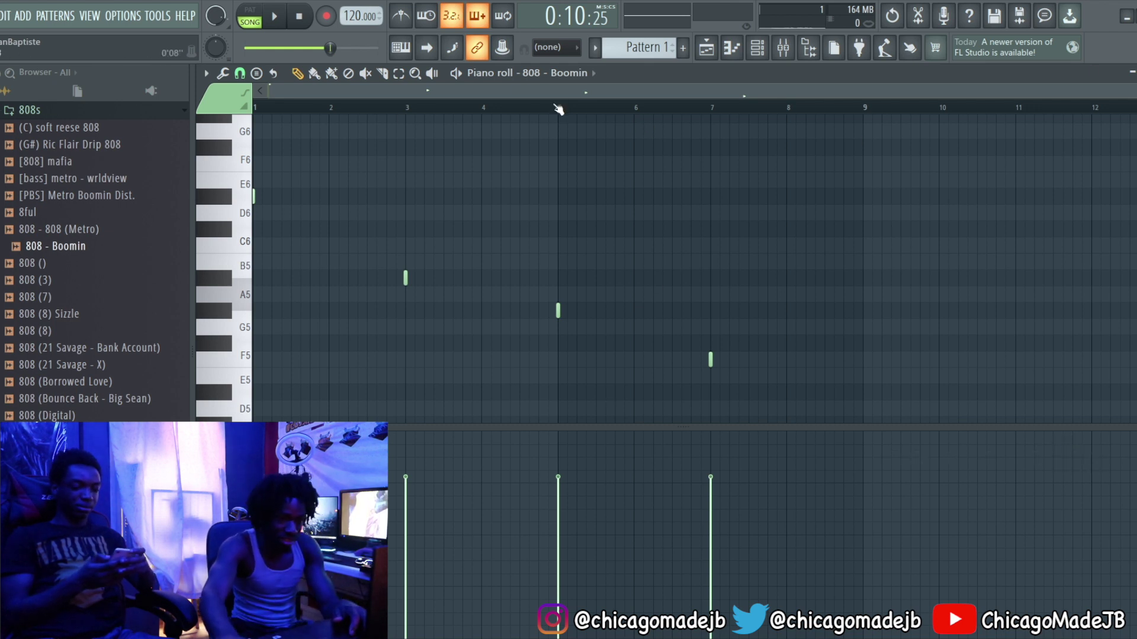
key(space)
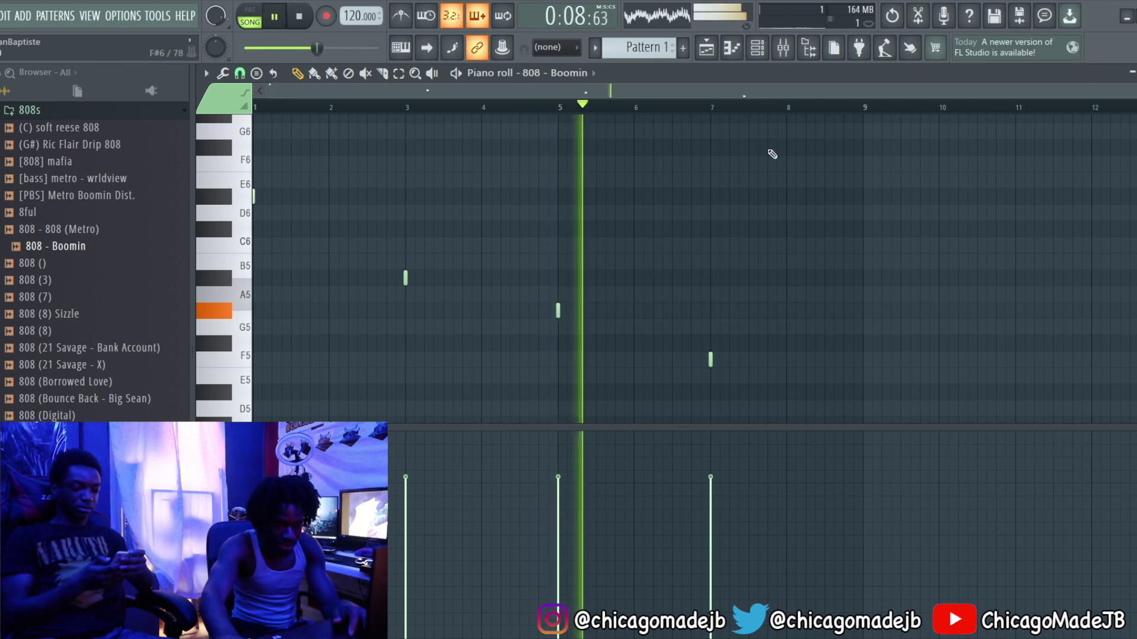
- Place an F#5 note on the last beat of bar 7 and stop playback
scroll(823, 249, down, 2)
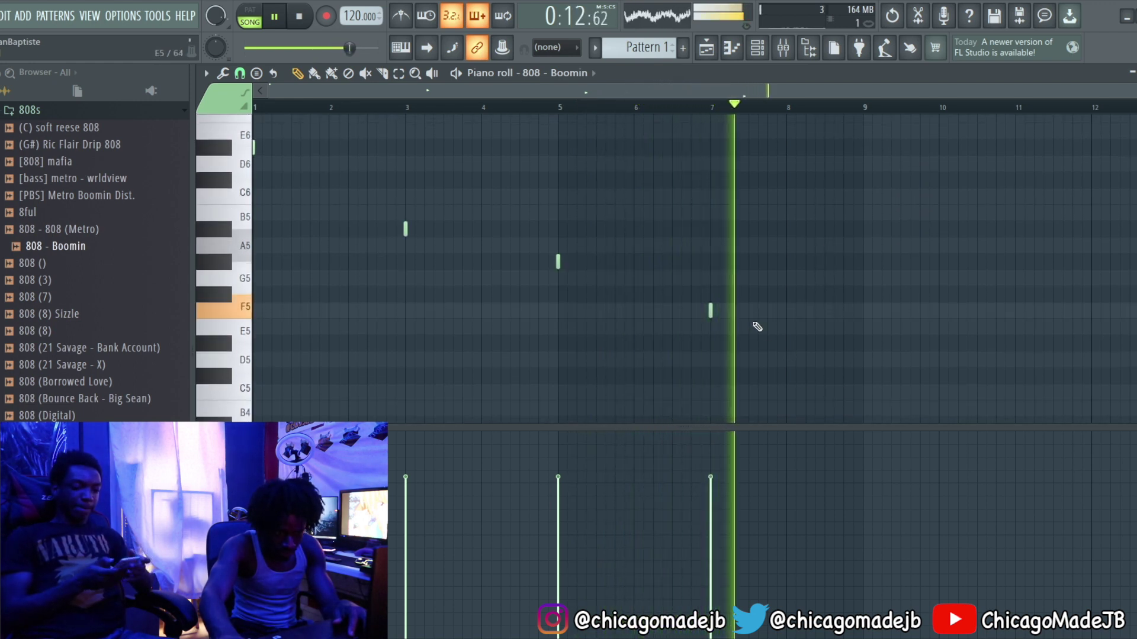
click(786, 276)
right_click(785, 276)
key(space)
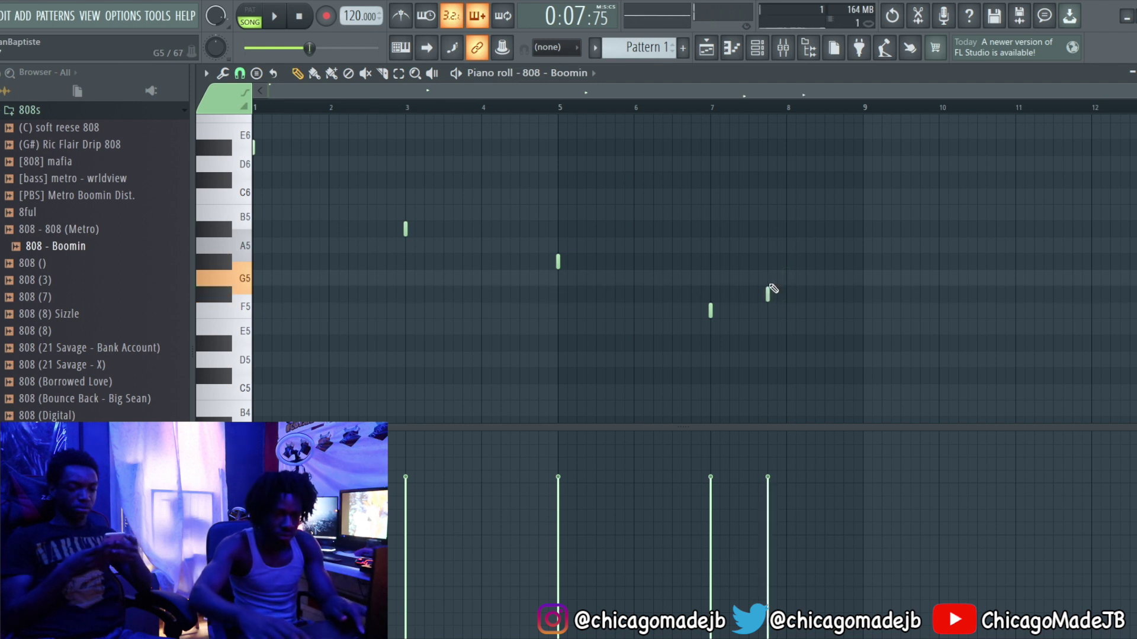
- Transpose all the 808 notes up two octaves, playing the pattern to check the pitch
key(ctrl+Up)
key(space)
scroll(586, 274, up, 2)
key(space)
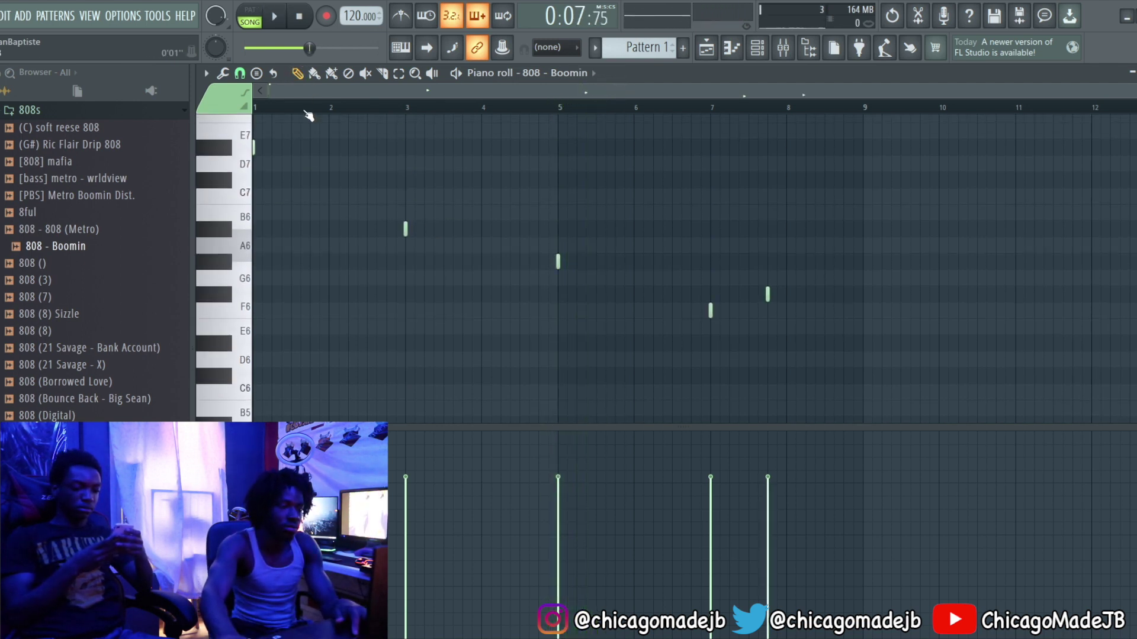
scroll(536, 143, down, 3)
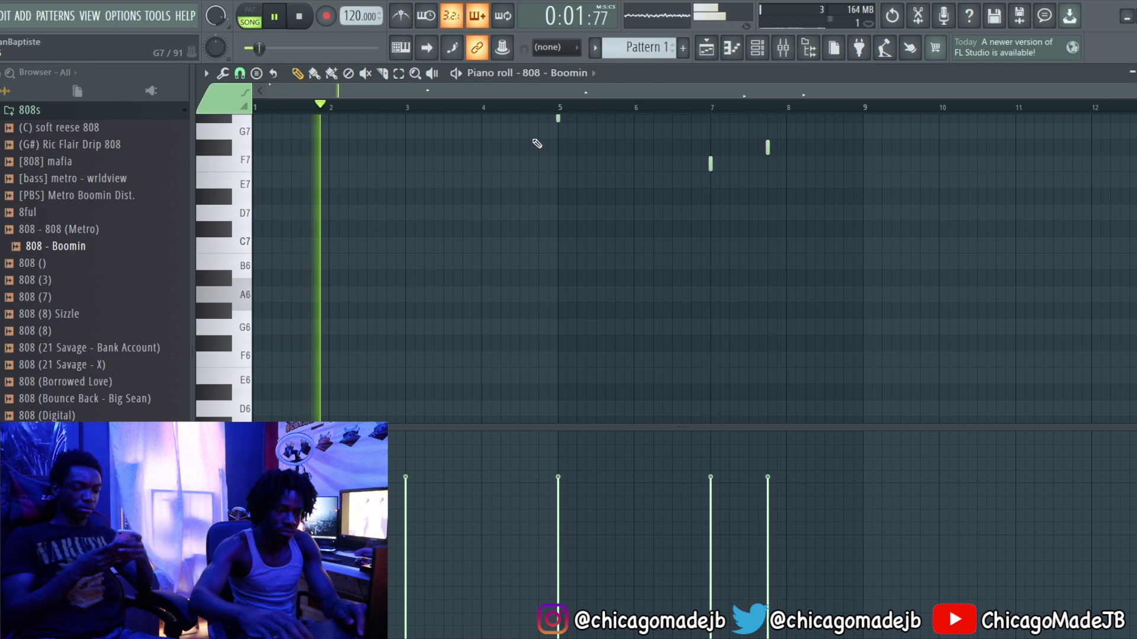
scroll(445, 237, up, 2)
- Select all the 808 notes, raise their velocity to maximum, and deselect them
key(ctrl+a)
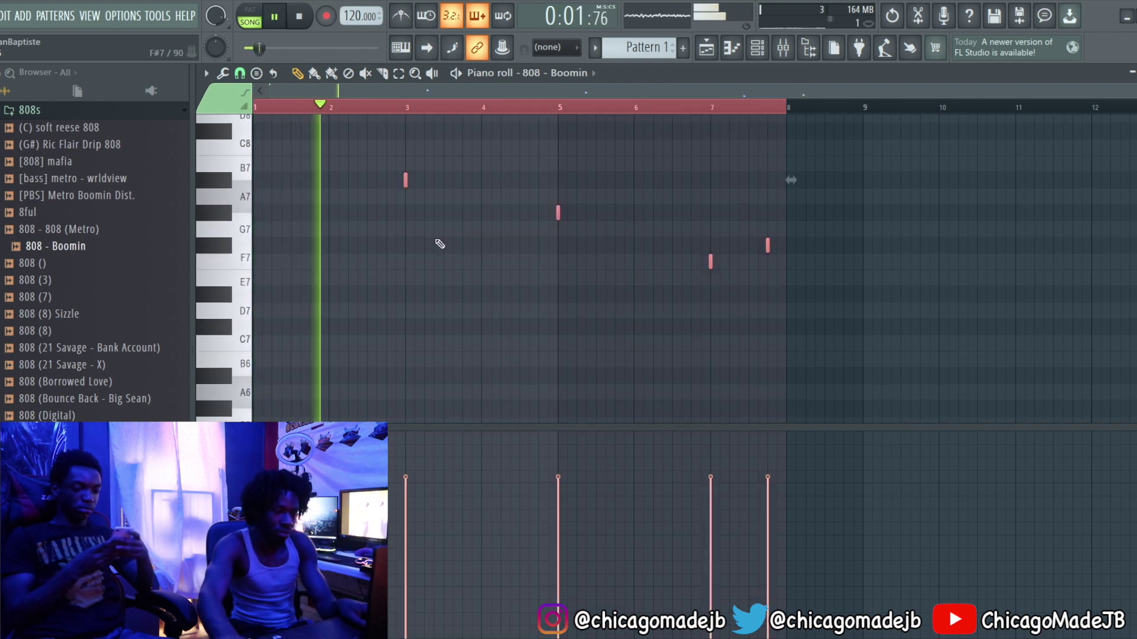
scroll(439, 249, up, 2)
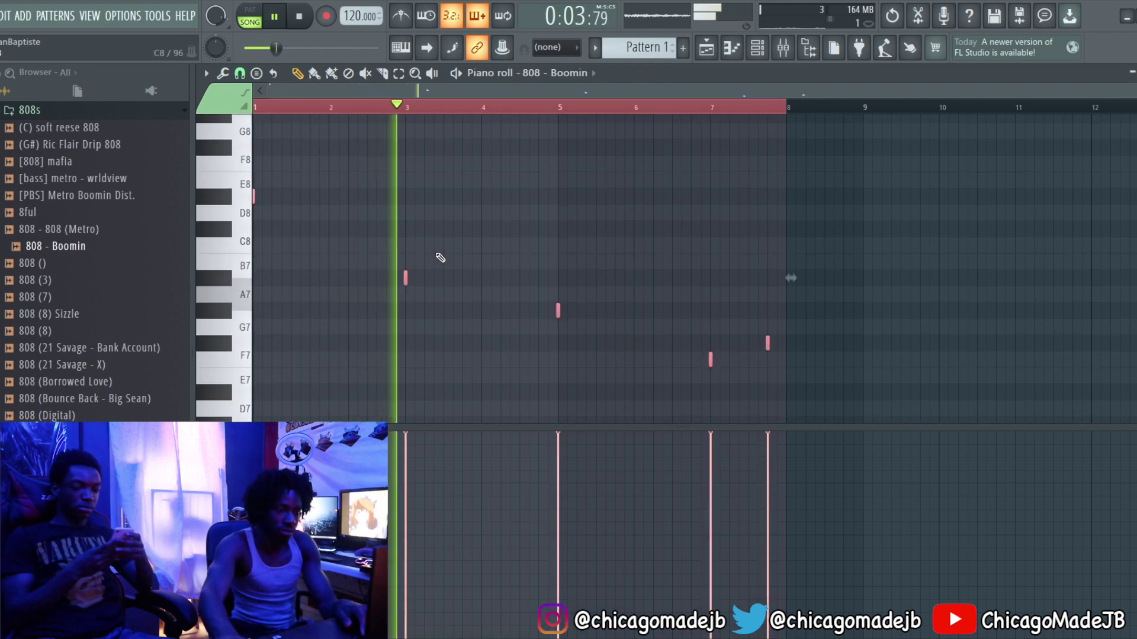
scroll(440, 257, down, 1)
scroll(440, 257, down, 1)
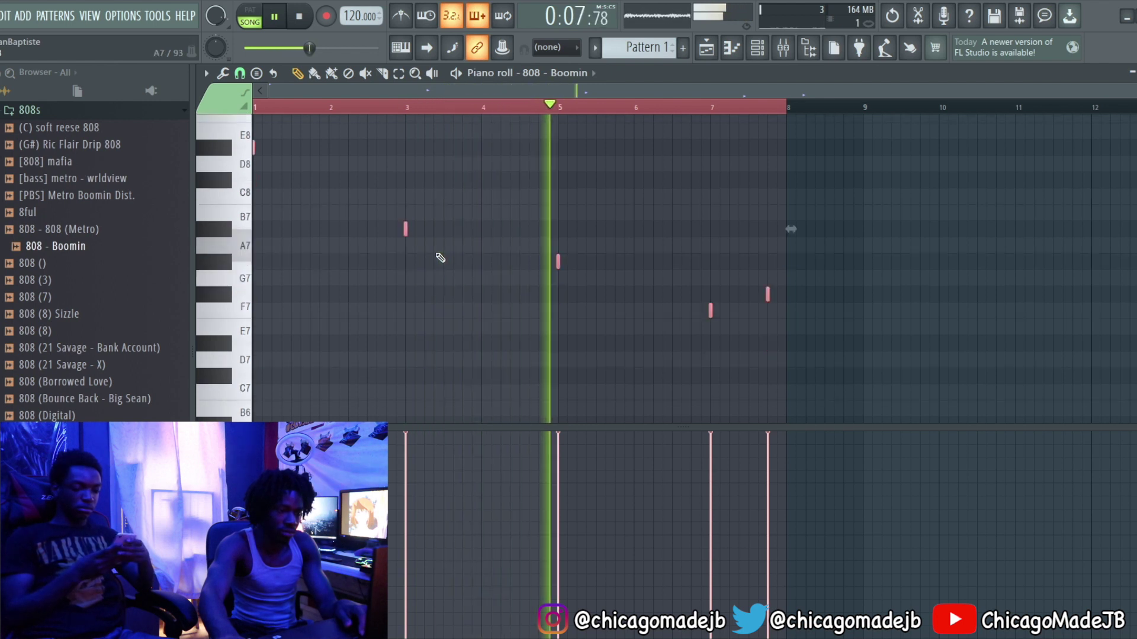
key(space)
key(ctrl+d)
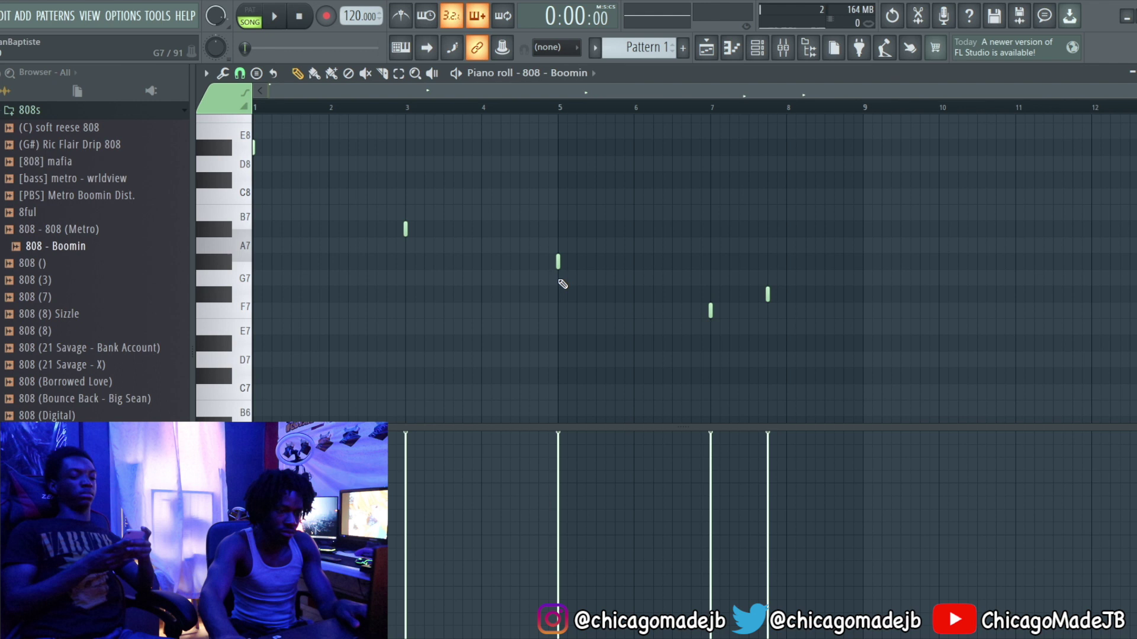
- Change the bar 5 808 note to F7 and play the pattern with the loop
right_click(556, 266)
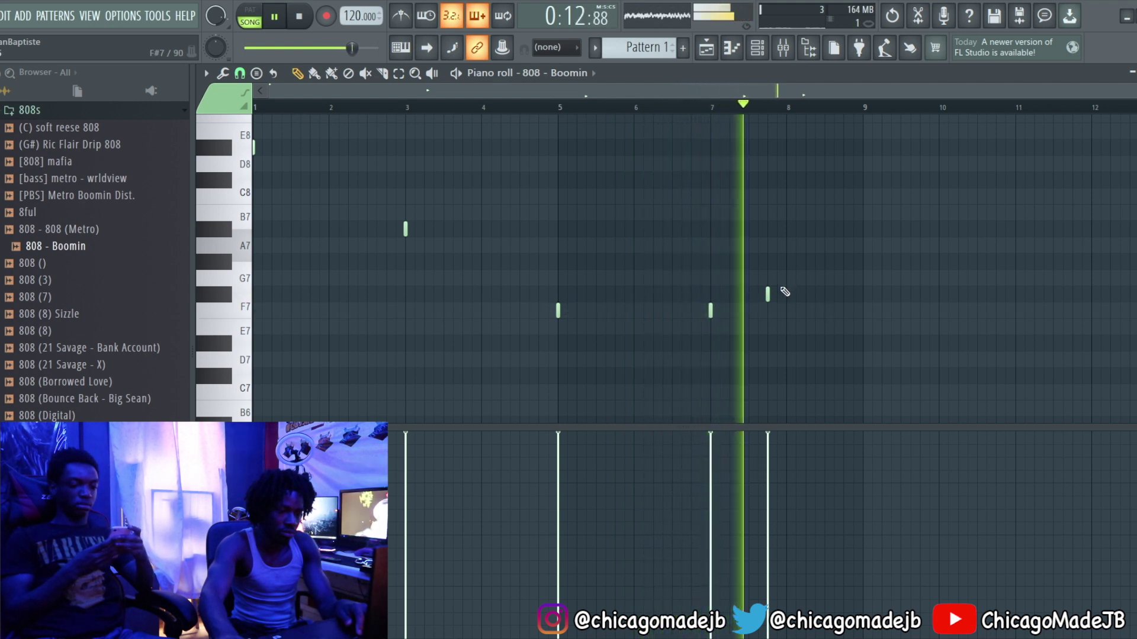
key(space)
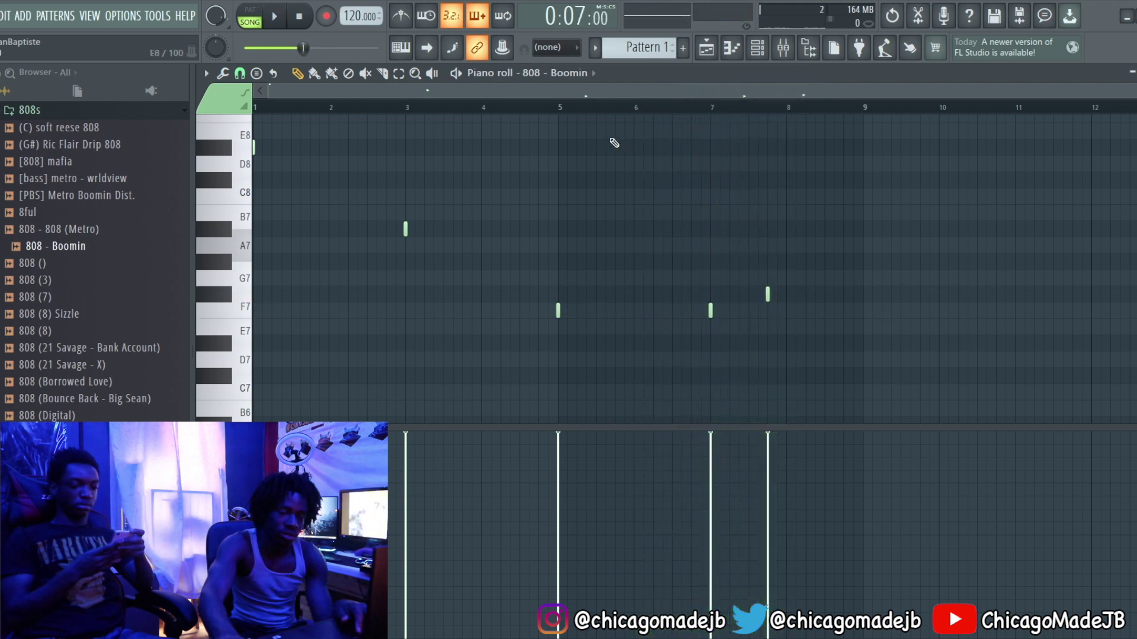
key(space)
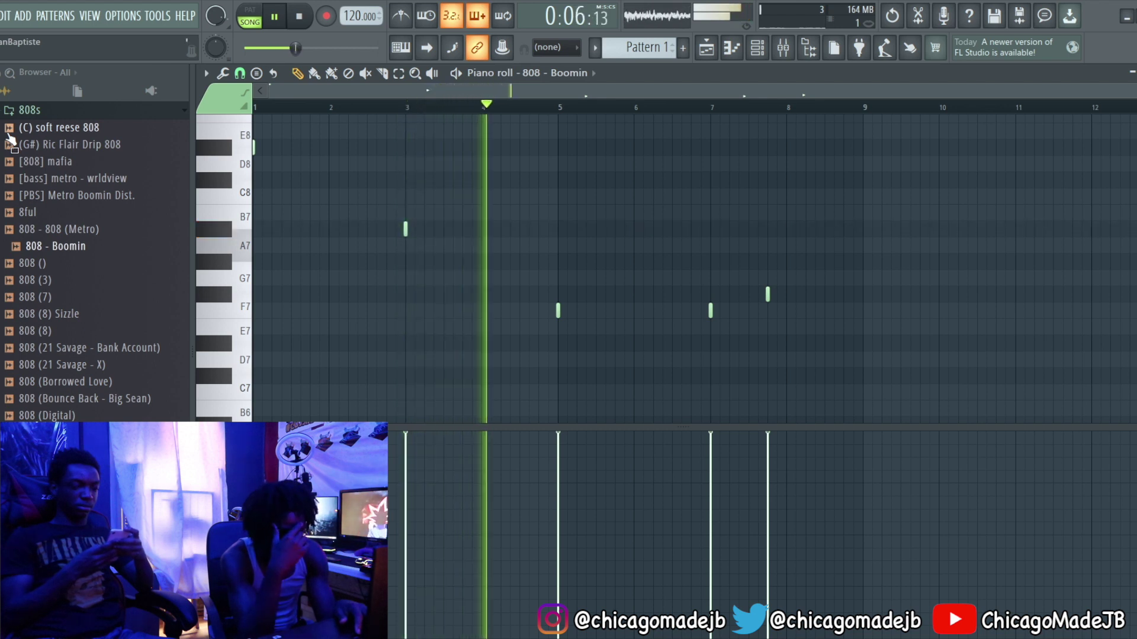
- Replace the 808 note at the start of bar 5 with a D#7 note, auditioning the loop around it
key(space)
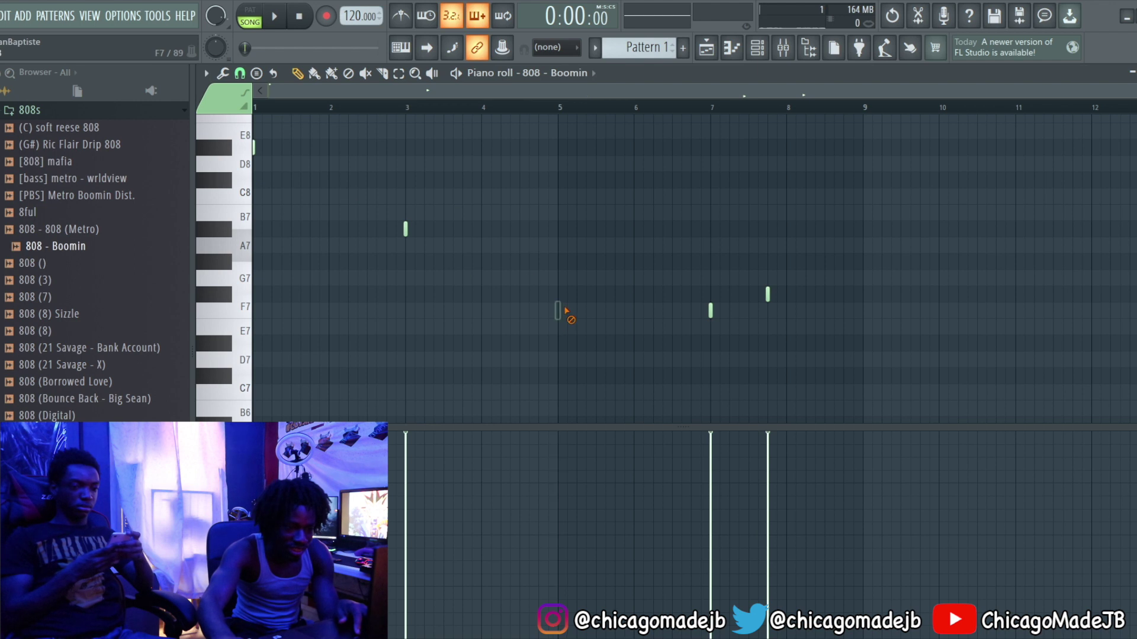
click(517, 107)
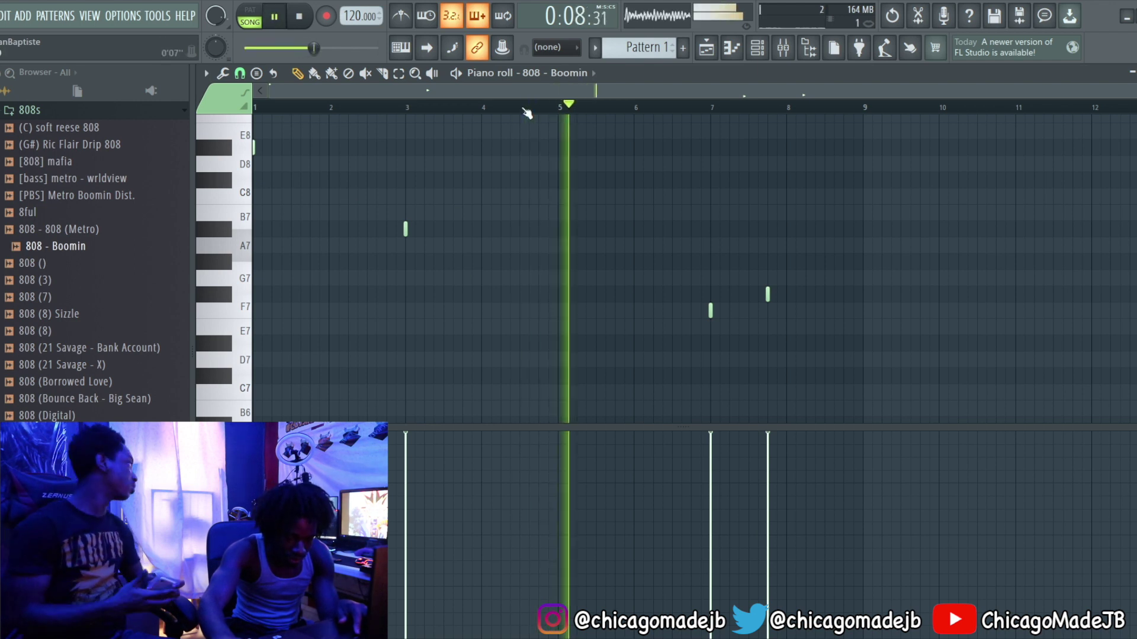
key(space)
scroll(558, 221, up, 3)
click(558, 245)
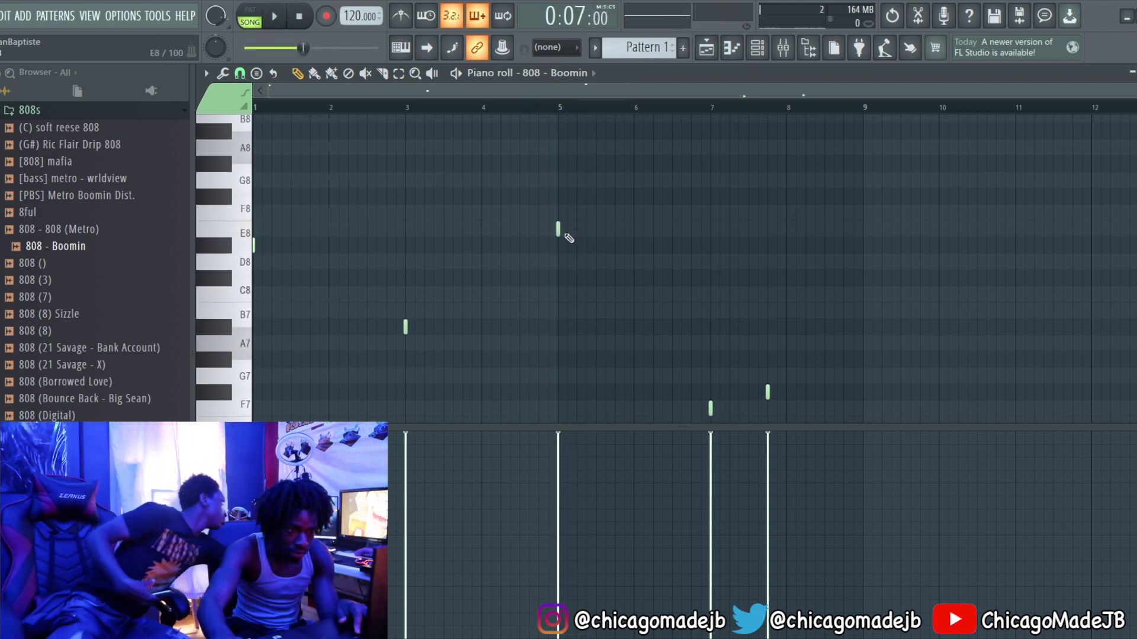
drag(542, 240, 573, 267)
key(ctrl+Down)
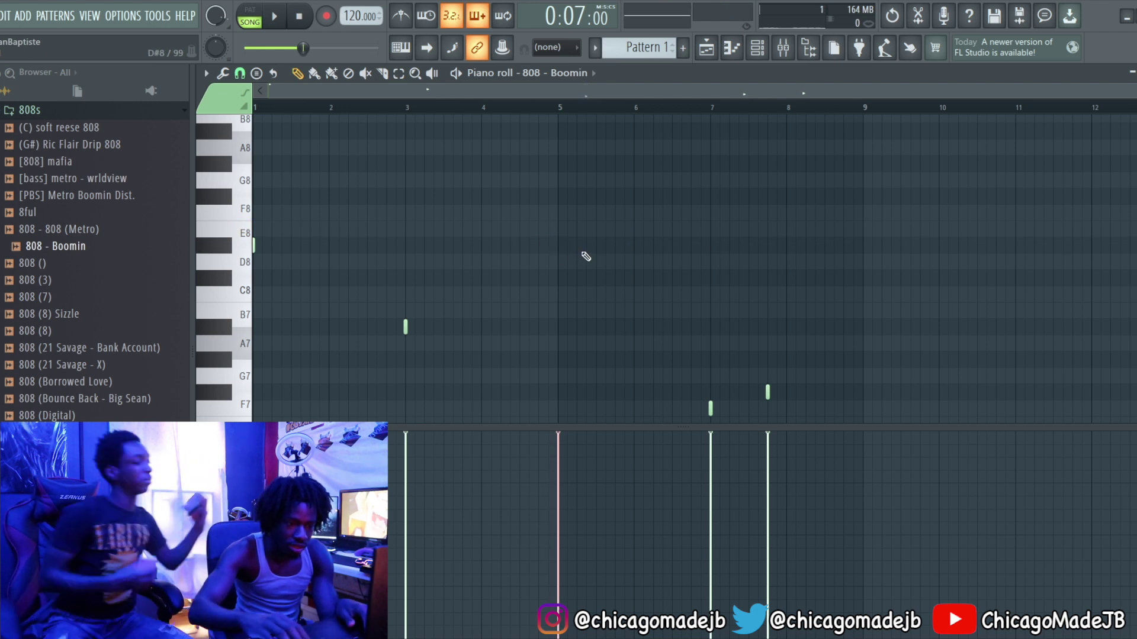
- Play the pattern from bar 5 and change the 808 note at the start of bar 7 to A#7
key(space)
scroll(564, 256, down, 1)
scroll(571, 261, down, 1)
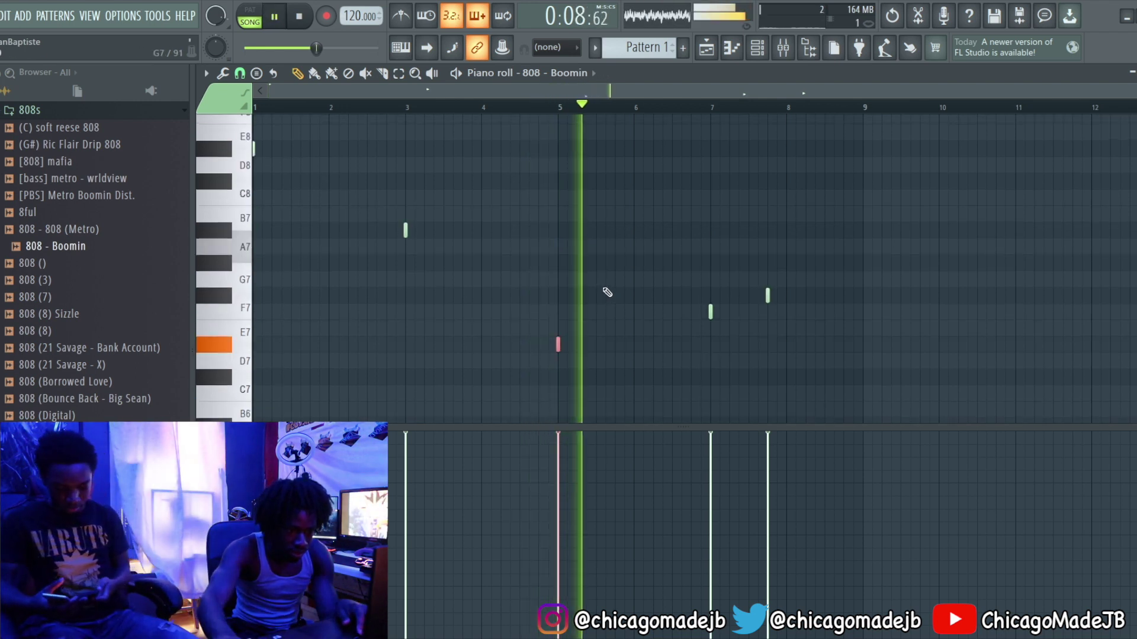
scroll(713, 327, down, 1)
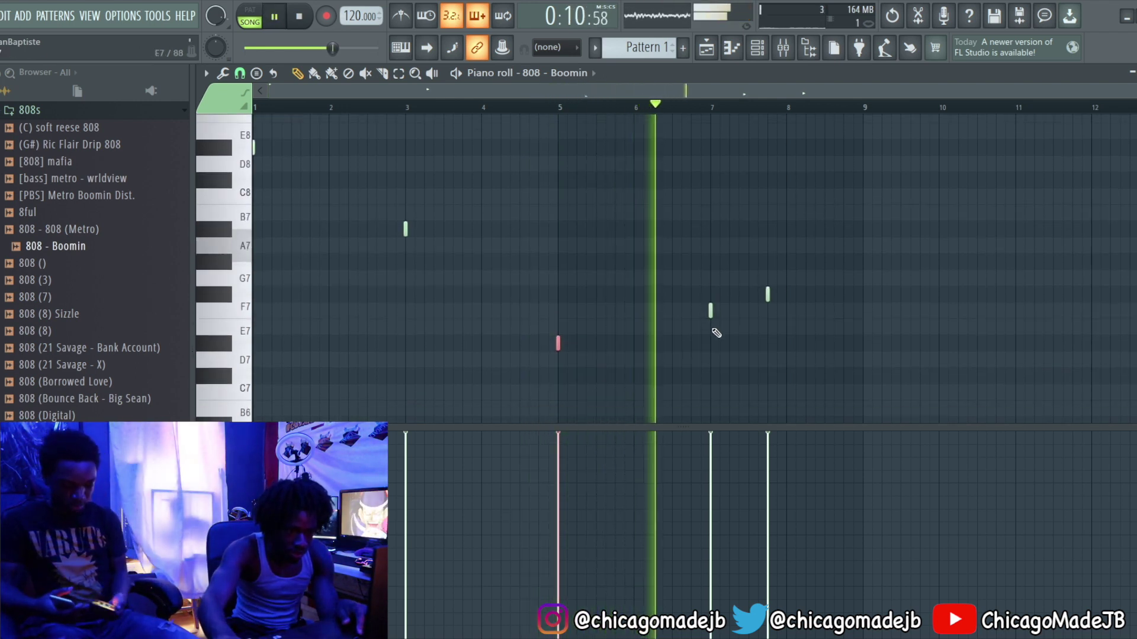
right_click(717, 317)
right_click(716, 317)
key(space)
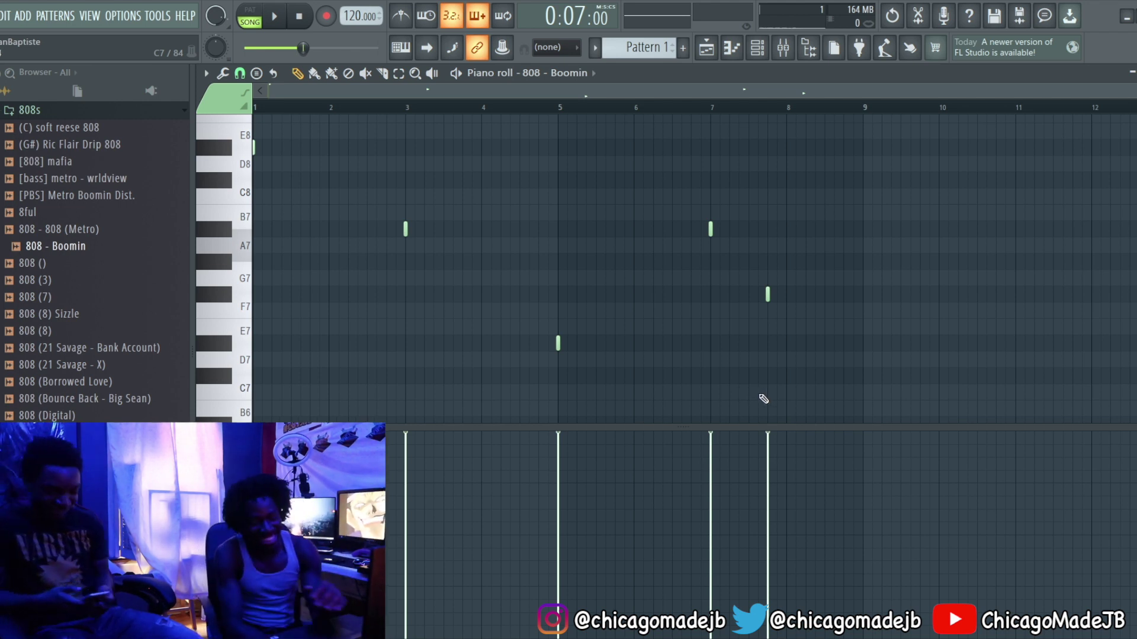
- Play through bar 7 and try removing the F#7 note on its last beat
key(space)
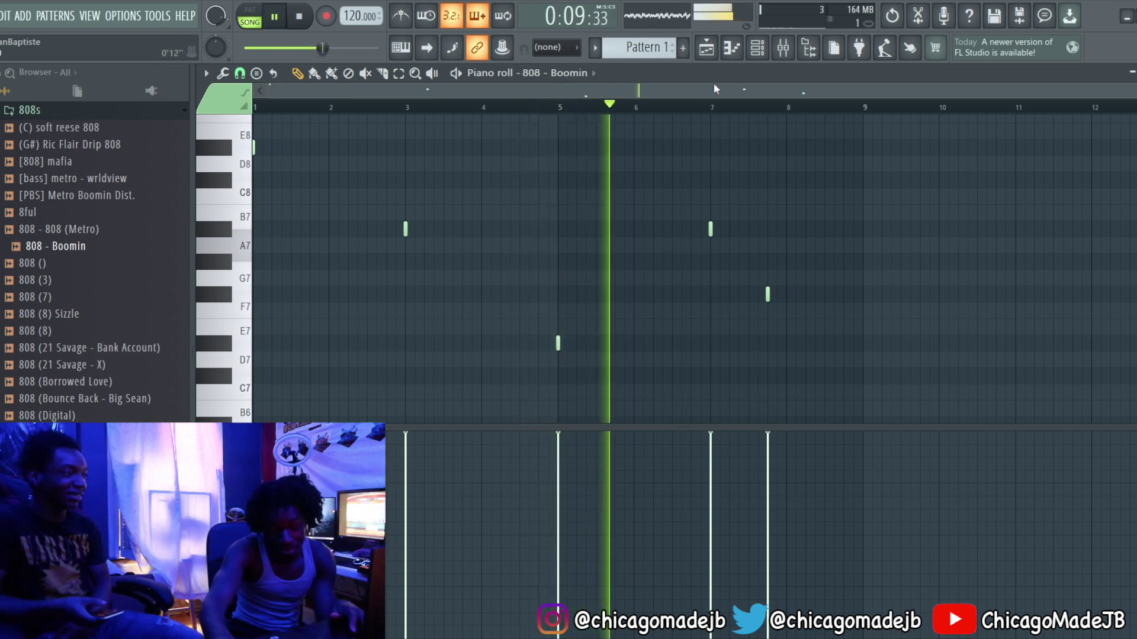
scroll(714, 96, up, 2)
scroll(711, 99, up, 3)
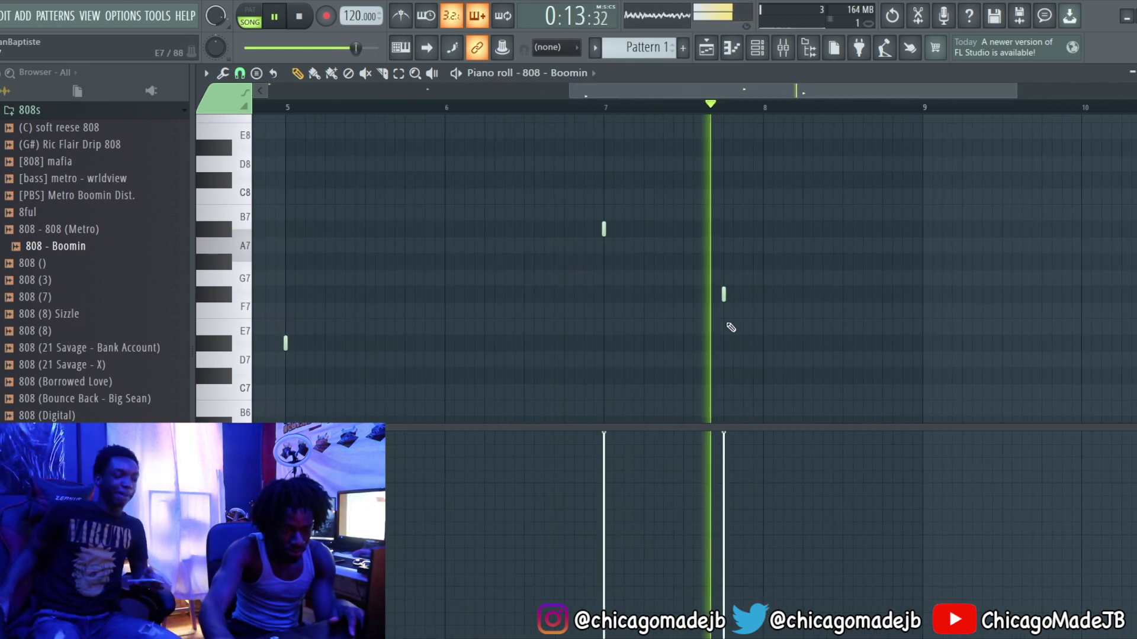
click(598, 110)
right_click(724, 294)
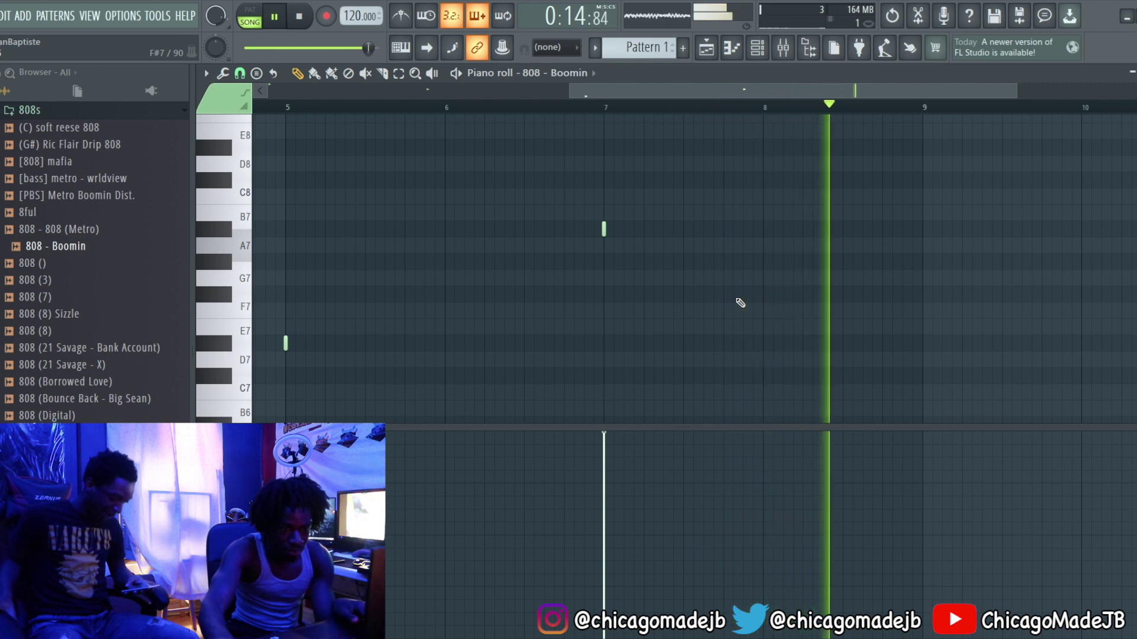
key(ctrl+z)
click(586, 108)
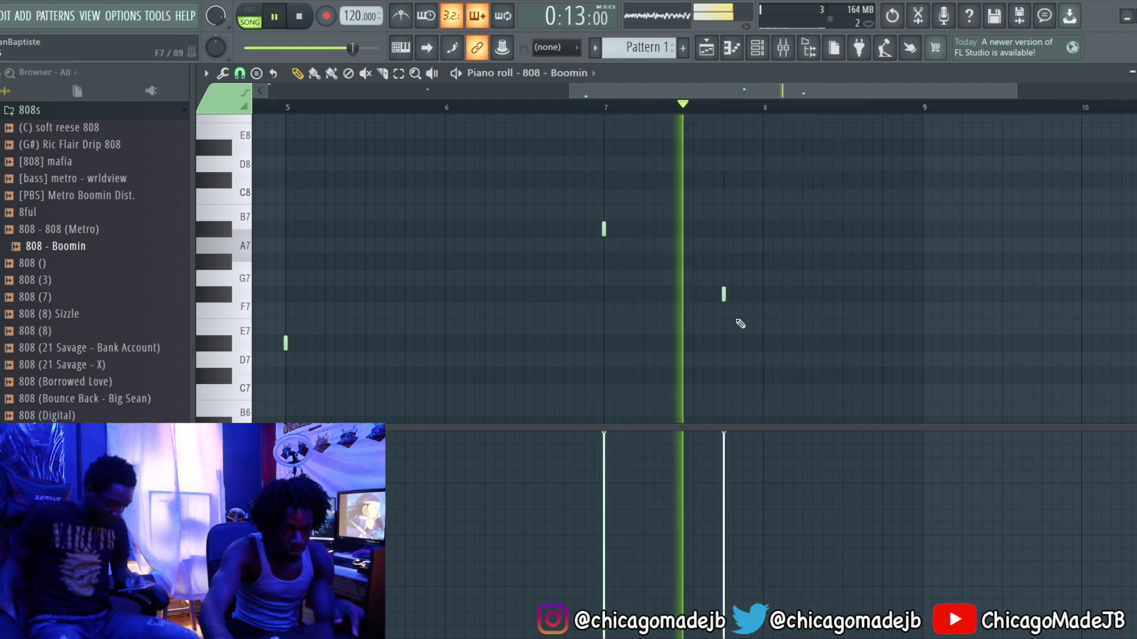
- Transpose all the 808 notes down two octaves and play the pattern from bar 7
key(space)
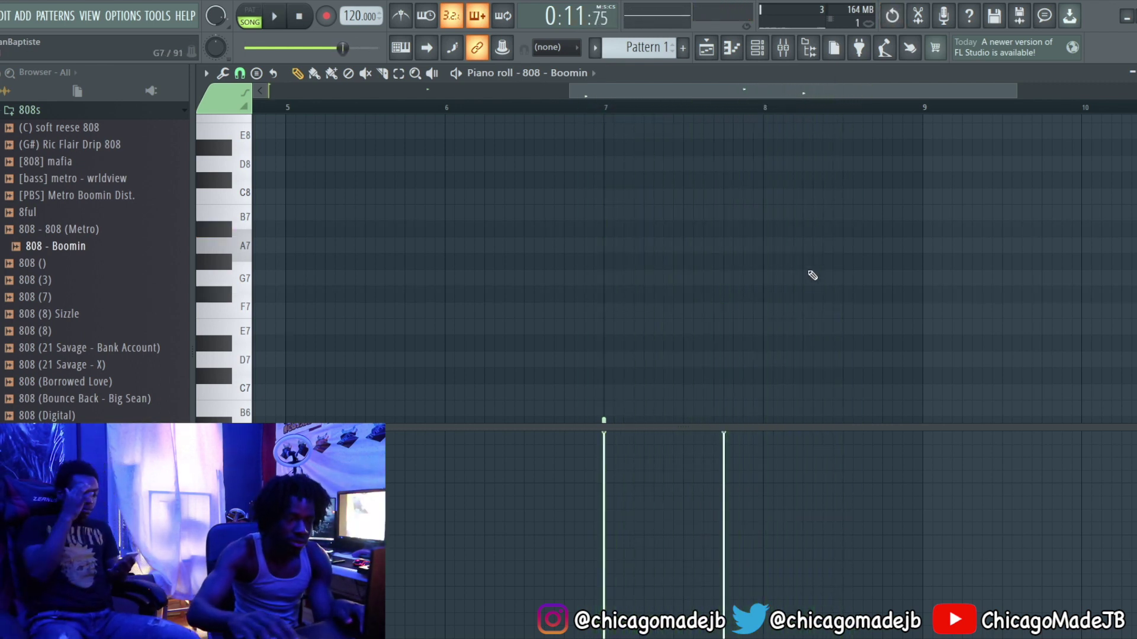
key(shift+4)
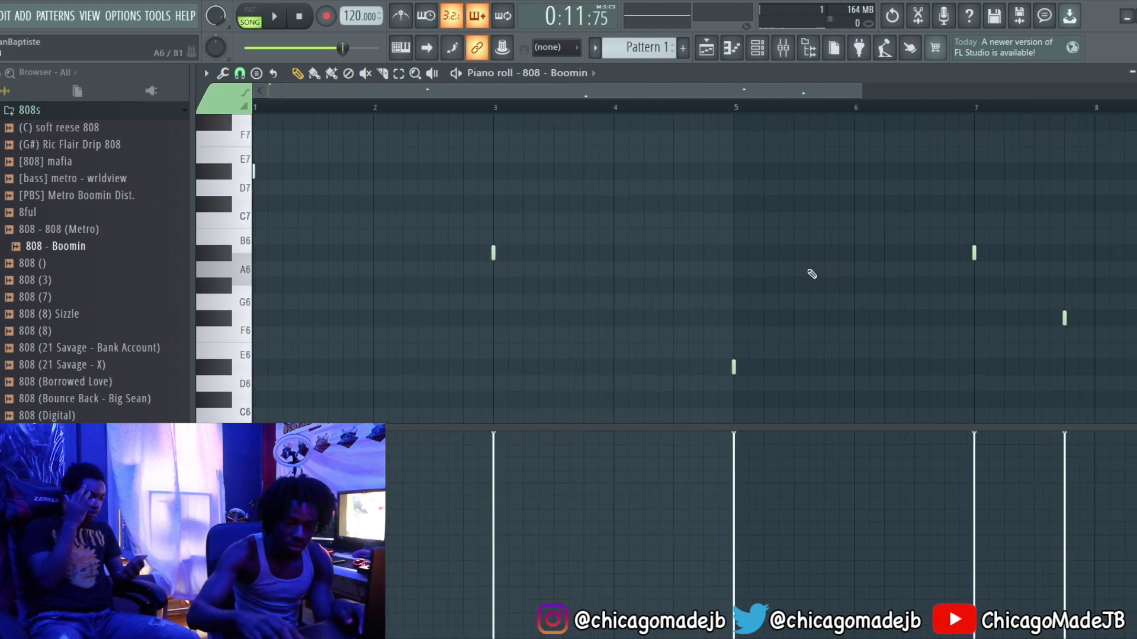
key(space)
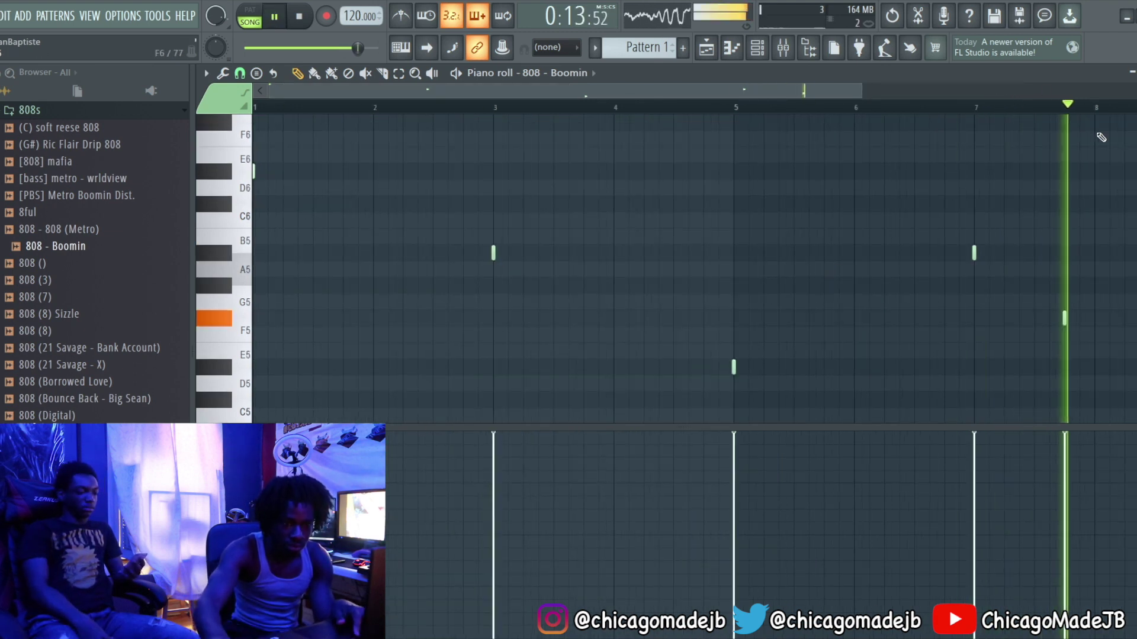
- Add an F5 808 note on the third beat of bar 8 and play the ending of the pattern
drag(848, 91, 746, 91)
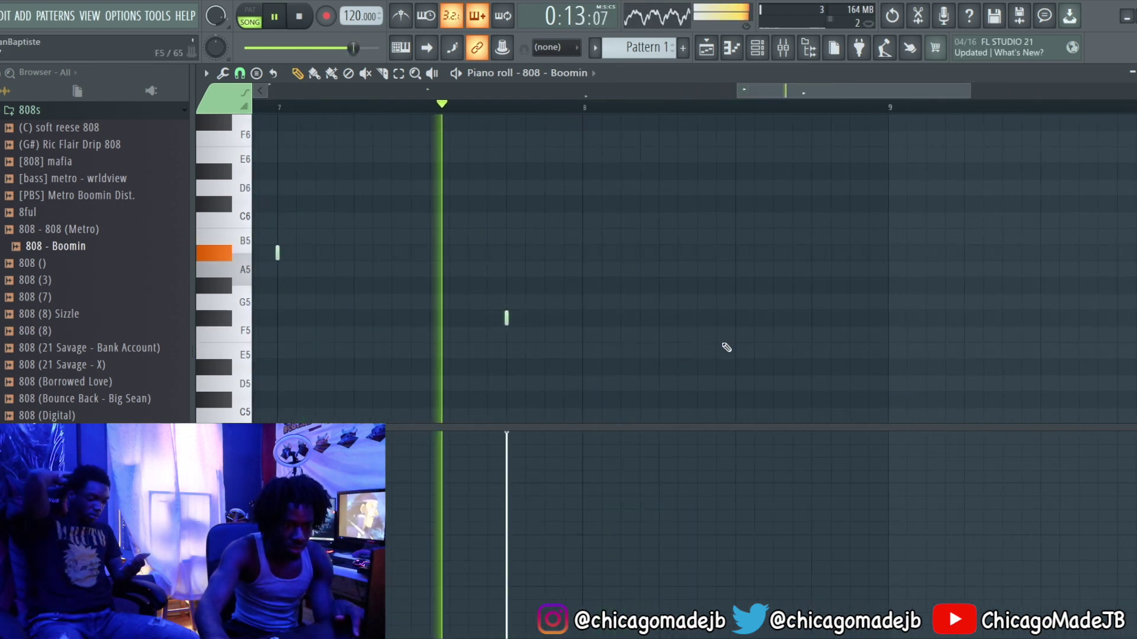
key(space)
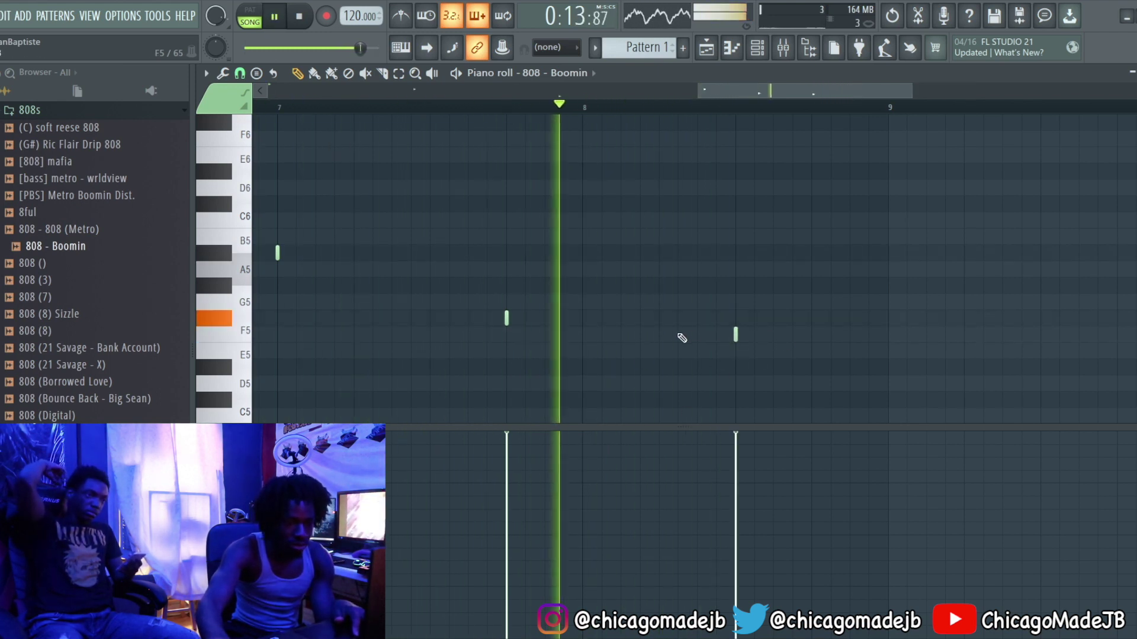
scroll(774, 266, down, 4)
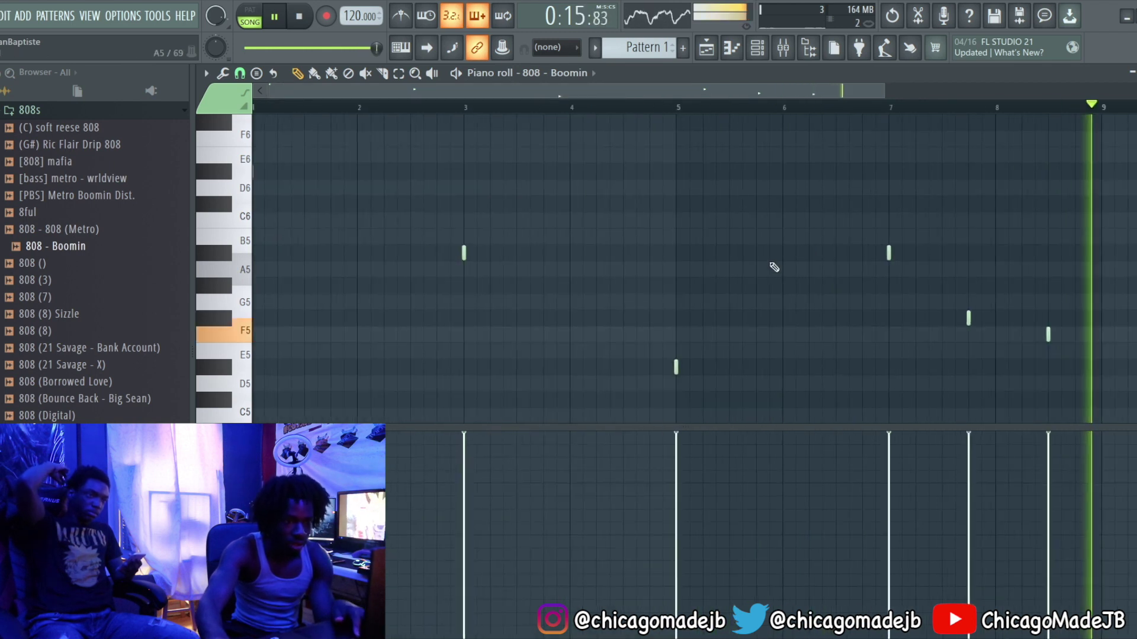
- Add two D#5 notes to the 808 - Boomin pattern, on beat 4 of bar 1 and beat 2 of bar 2
click(757, 48)
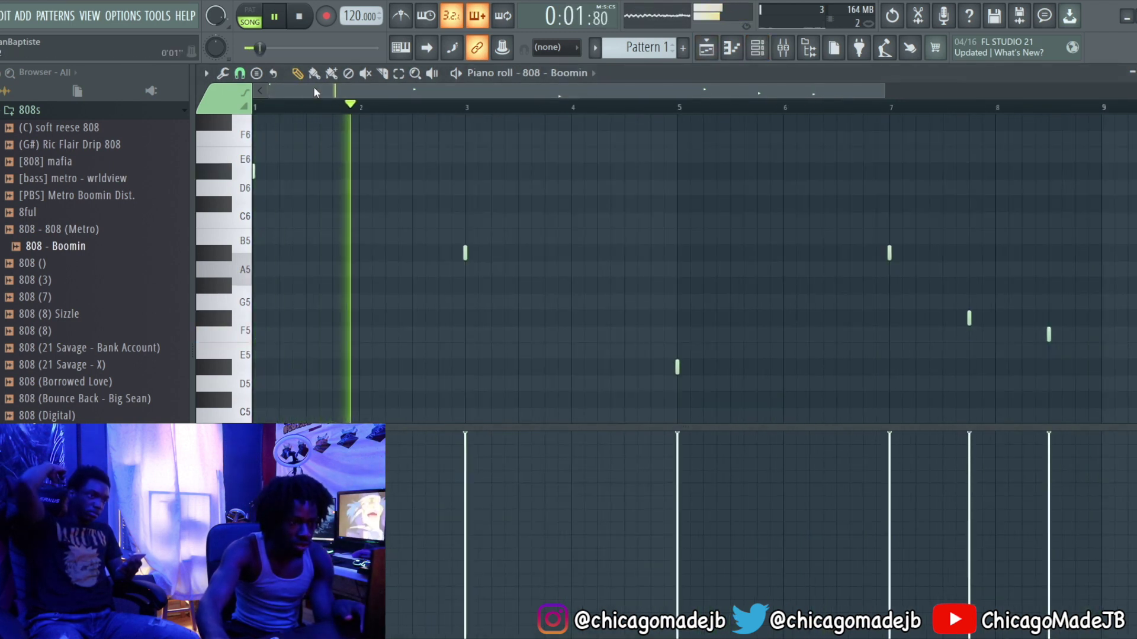
click(758, 49)
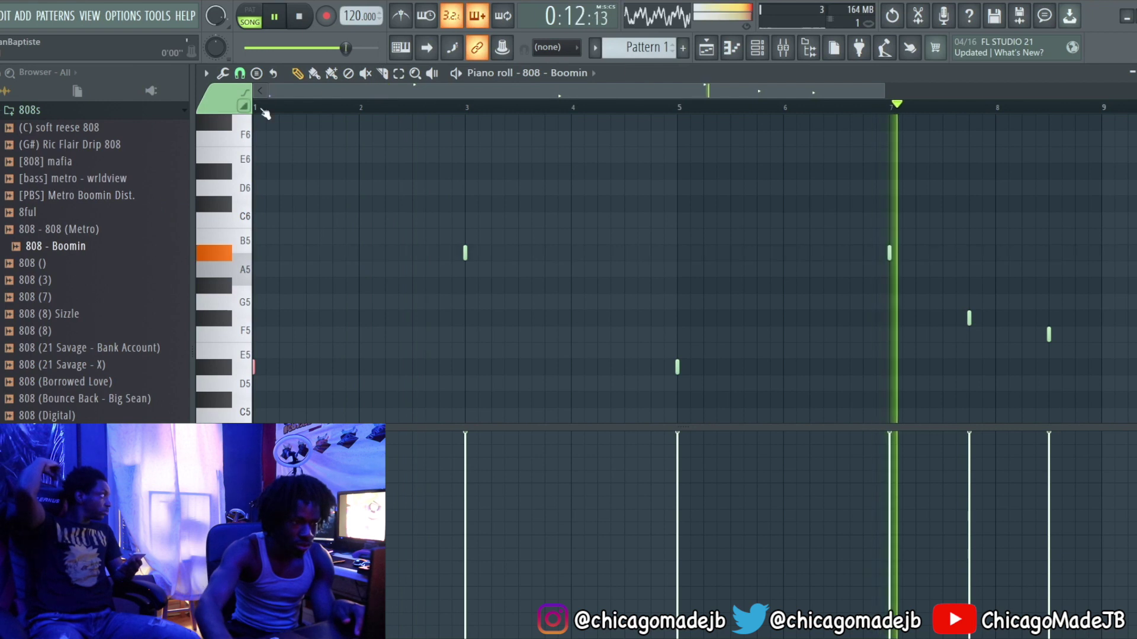
scroll(308, 87, up, 2)
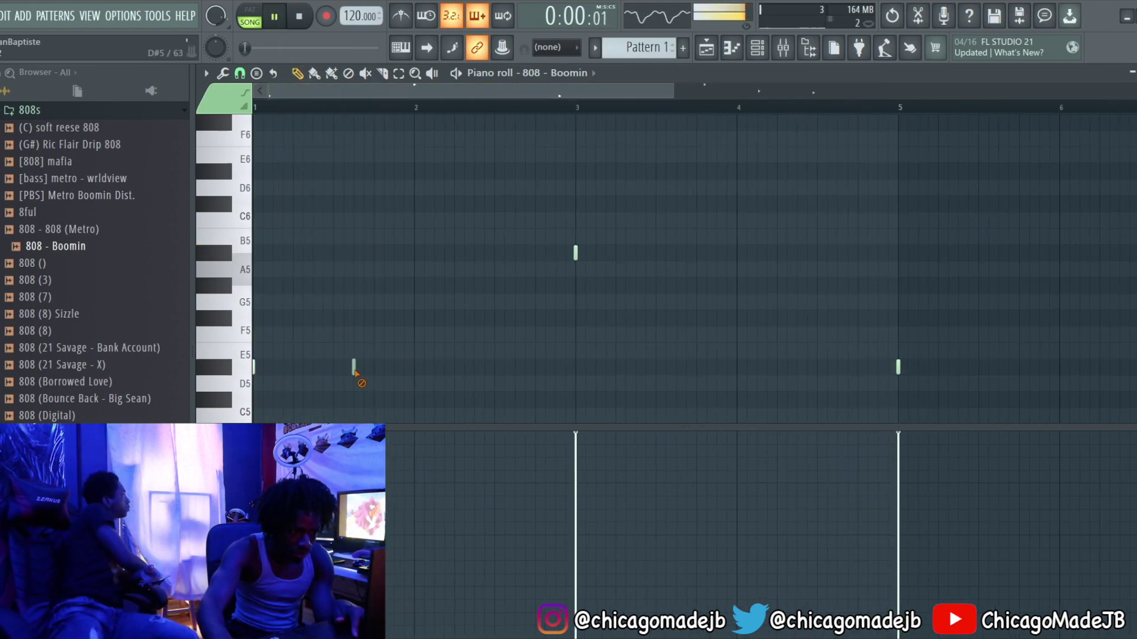
click(374, 367)
key(space)
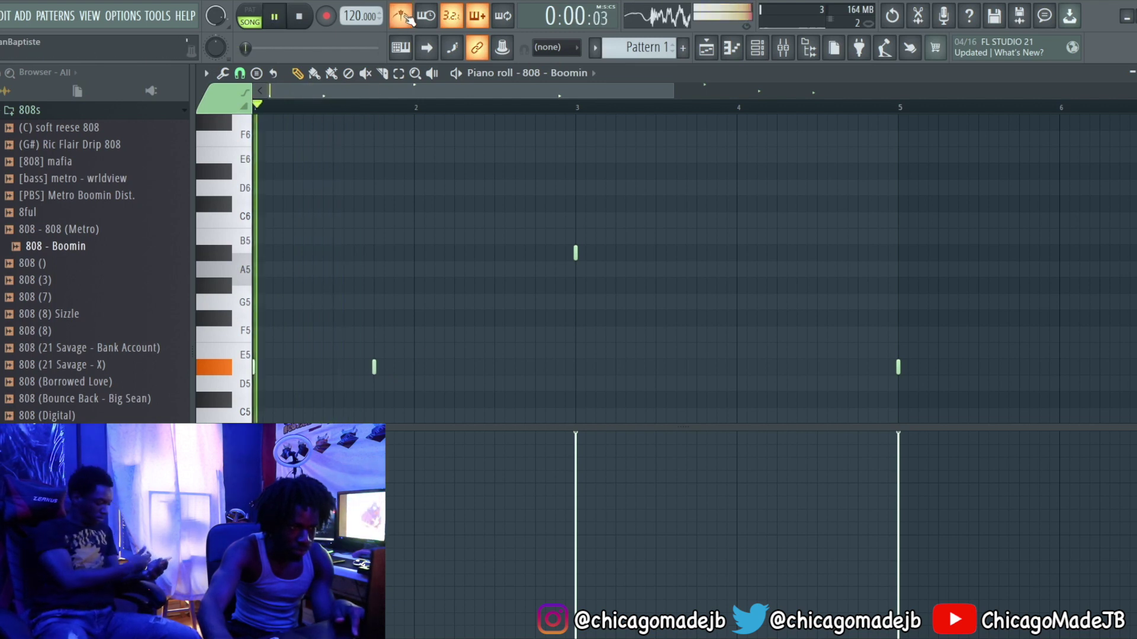
click(454, 367)
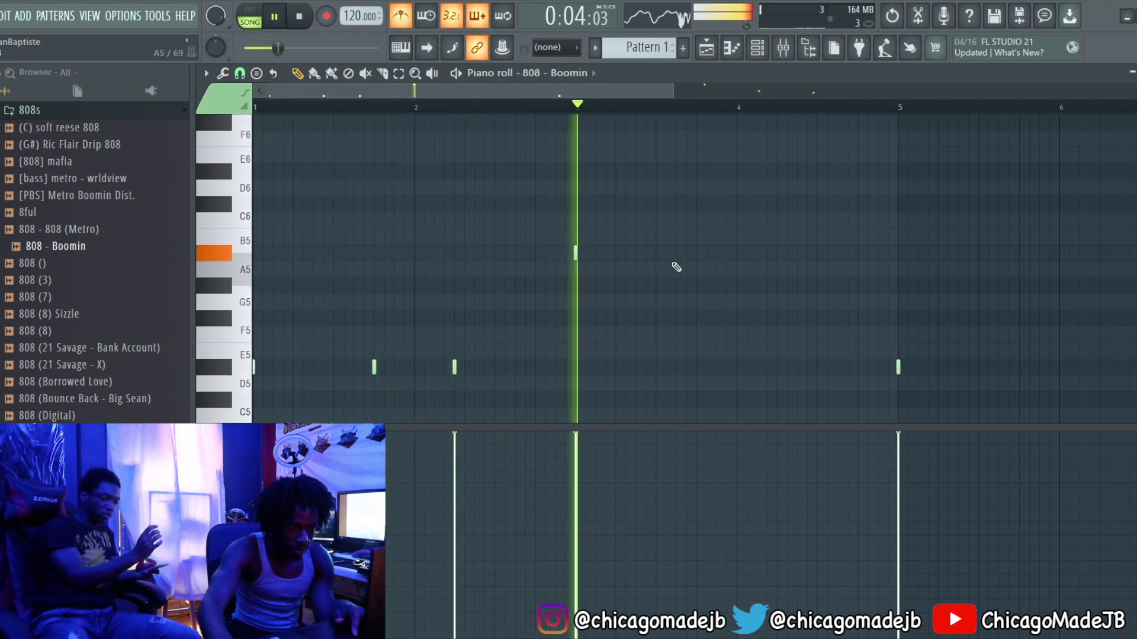
- Add an A#5 808 note on beat 4 of bar 3
click(681, 256)
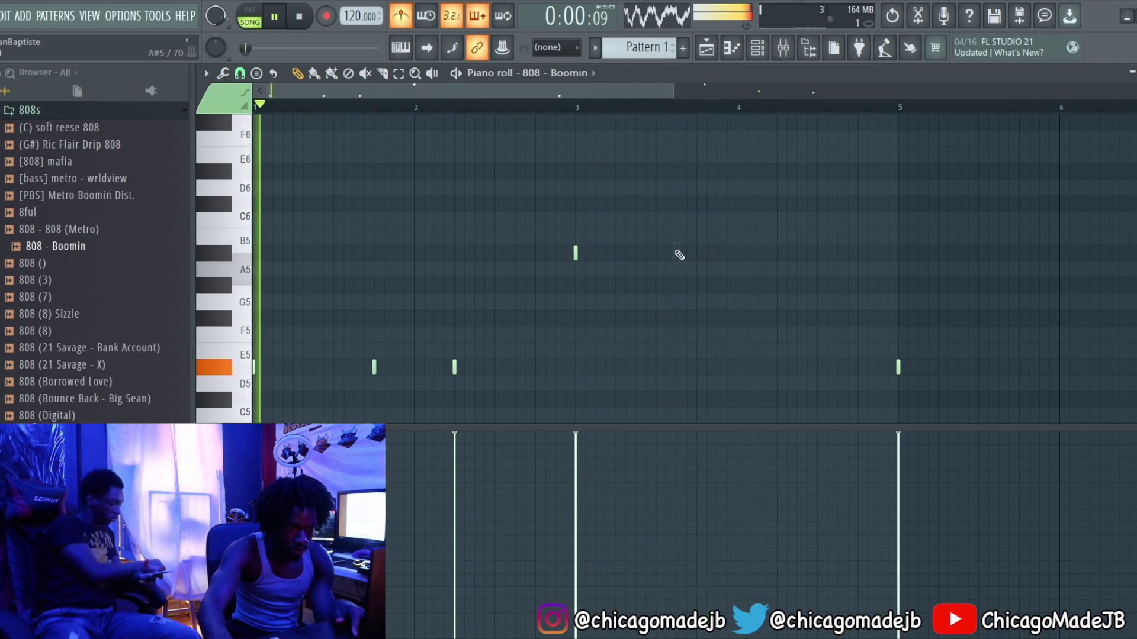
click(705, 256)
click(557, 107)
drag(271, 90, 361, 91)
click(563, 256)
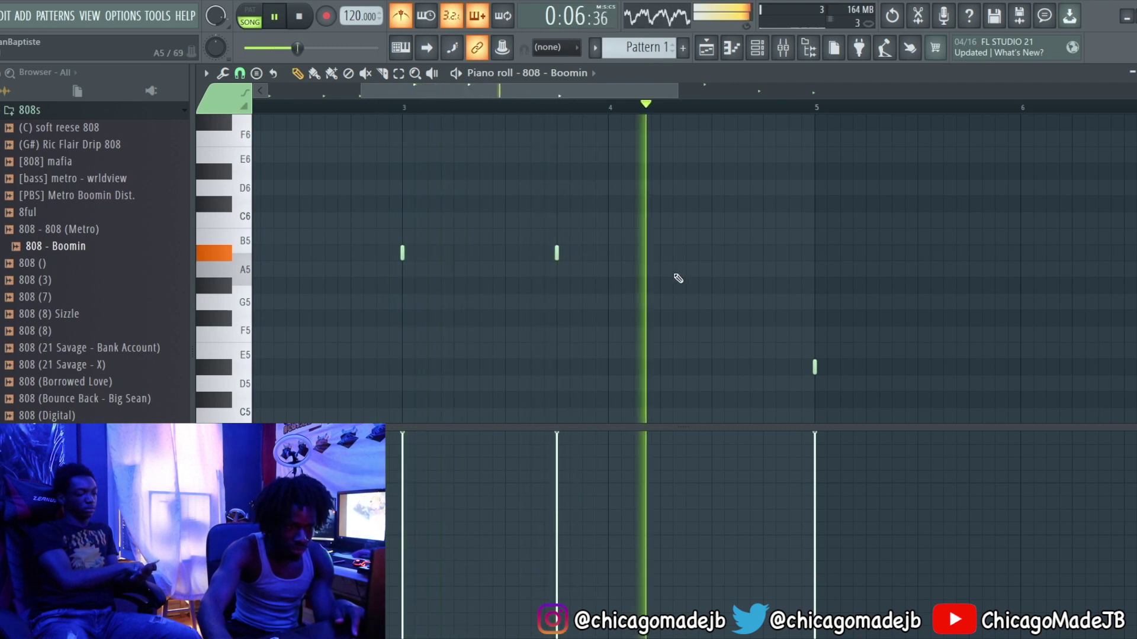
- Add a D#5 808 note on beat 4 of bar 5 and turn the metronome off
scroll(650, 111, down, 4)
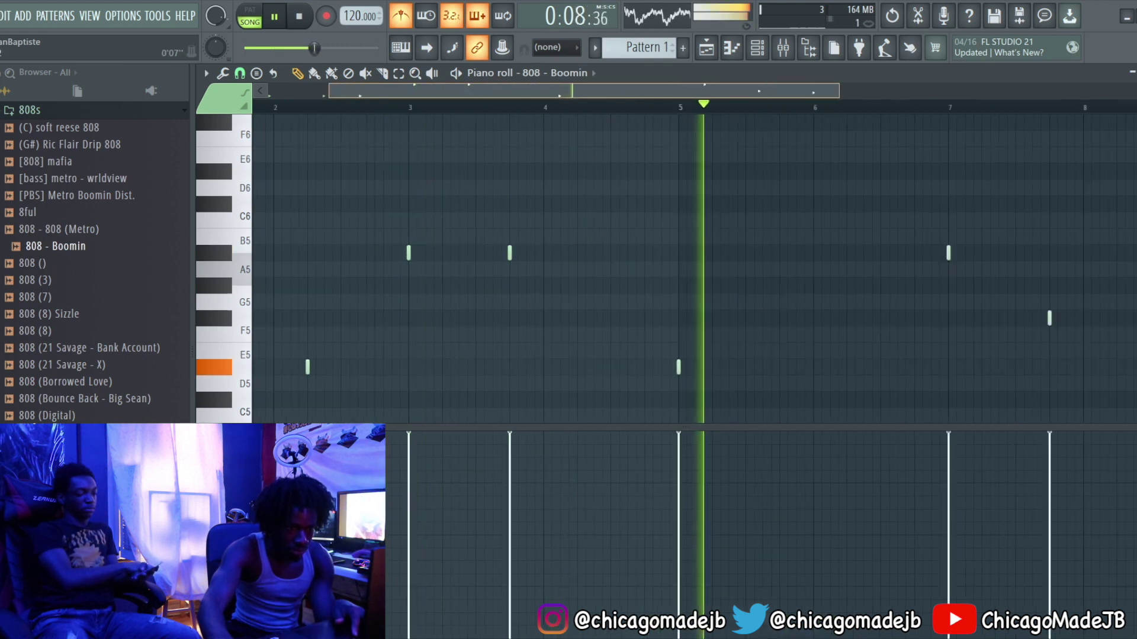
click(611, 106)
scroll(618, 108, up, 3)
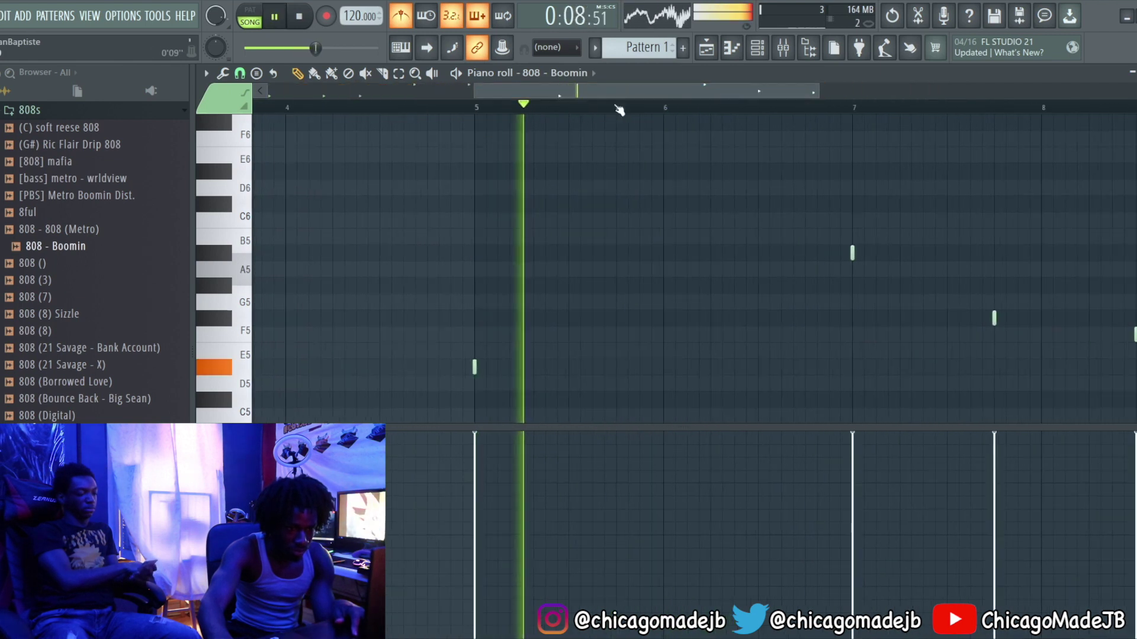
click(618, 368)
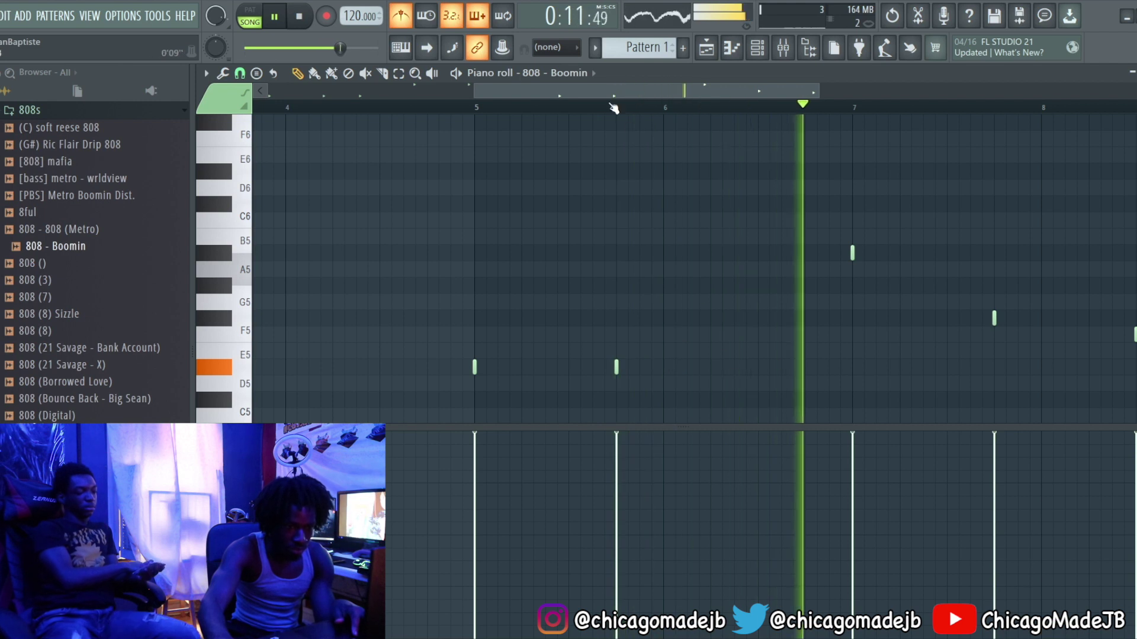
drag(697, 88, 784, 90)
click(401, 20)
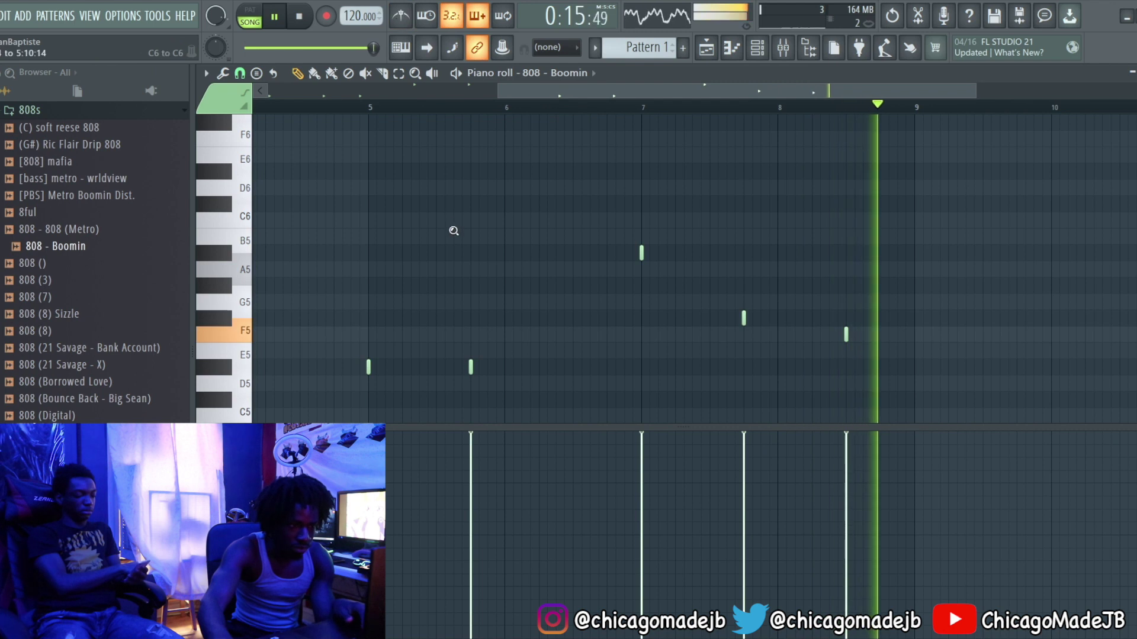
ctrl+right_click(454, 231)
scroll(8, 205, down, 1)
scroll(52, 215, up, 3)
scroll(50, 211, up, 1)
click(51, 210)
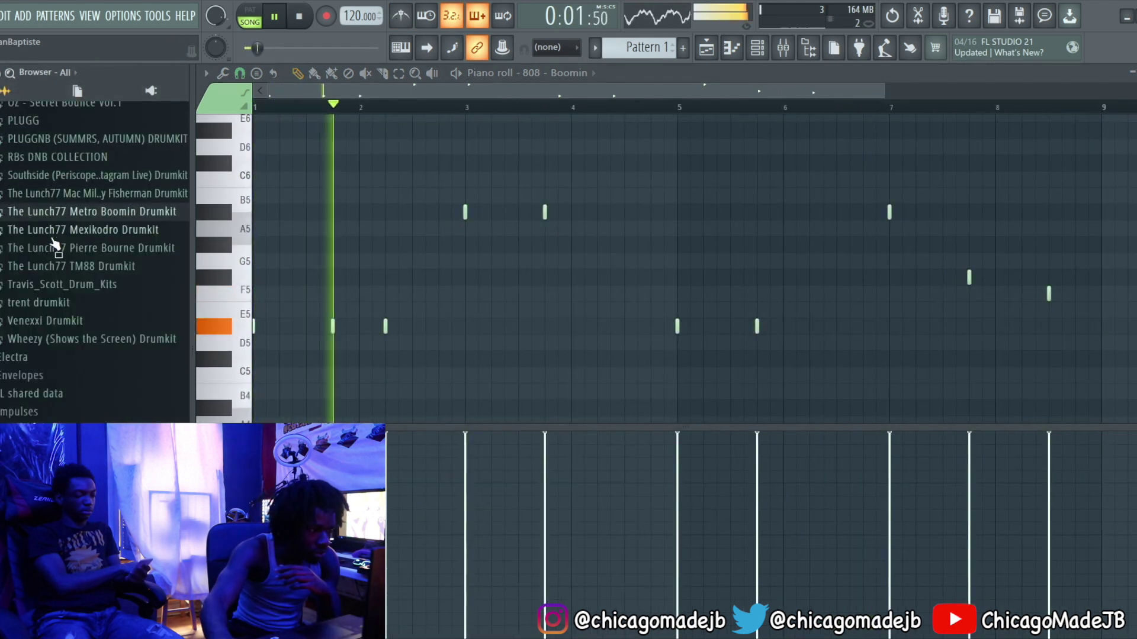
click(75, 213)
click(81, 230)
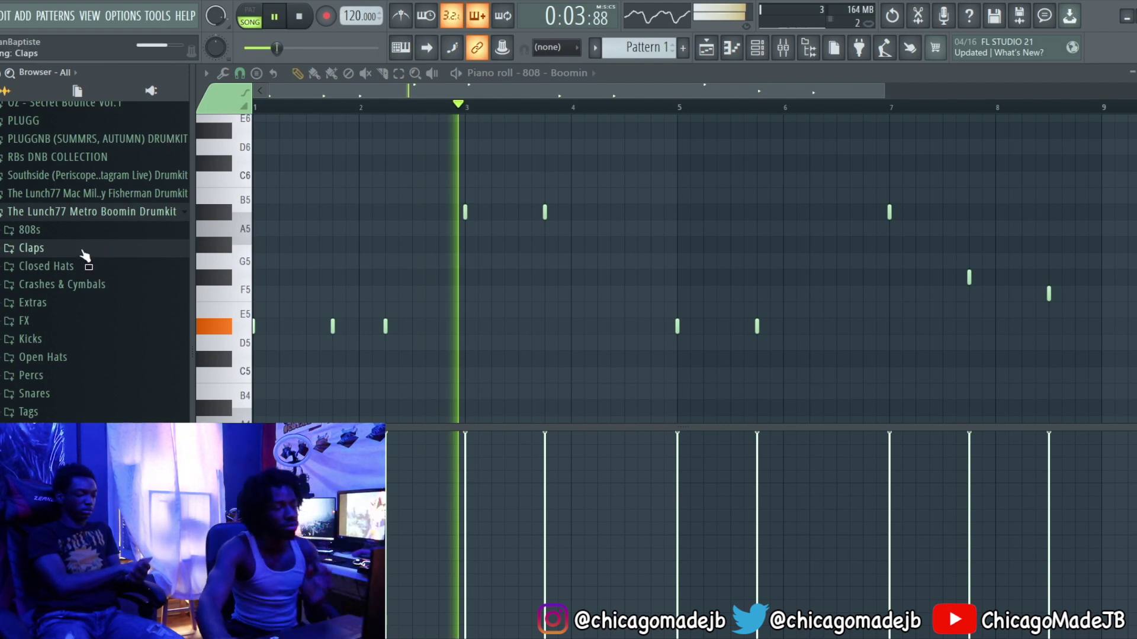
click(83, 255)
click(48, 114)
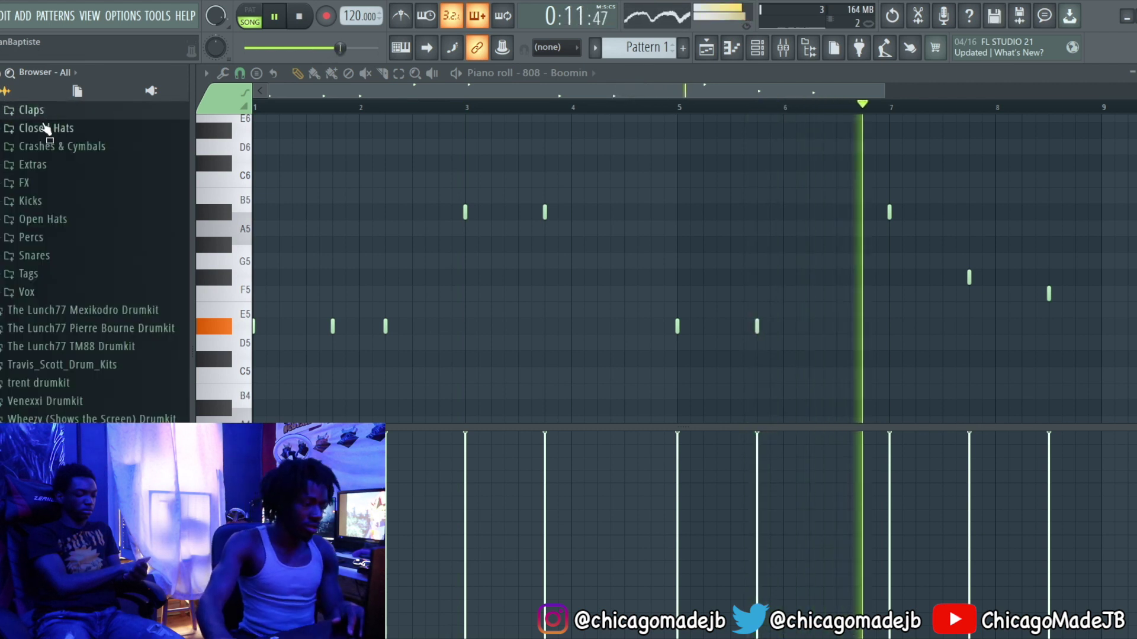
click(43, 112)
drag(49, 144, 416, 281)
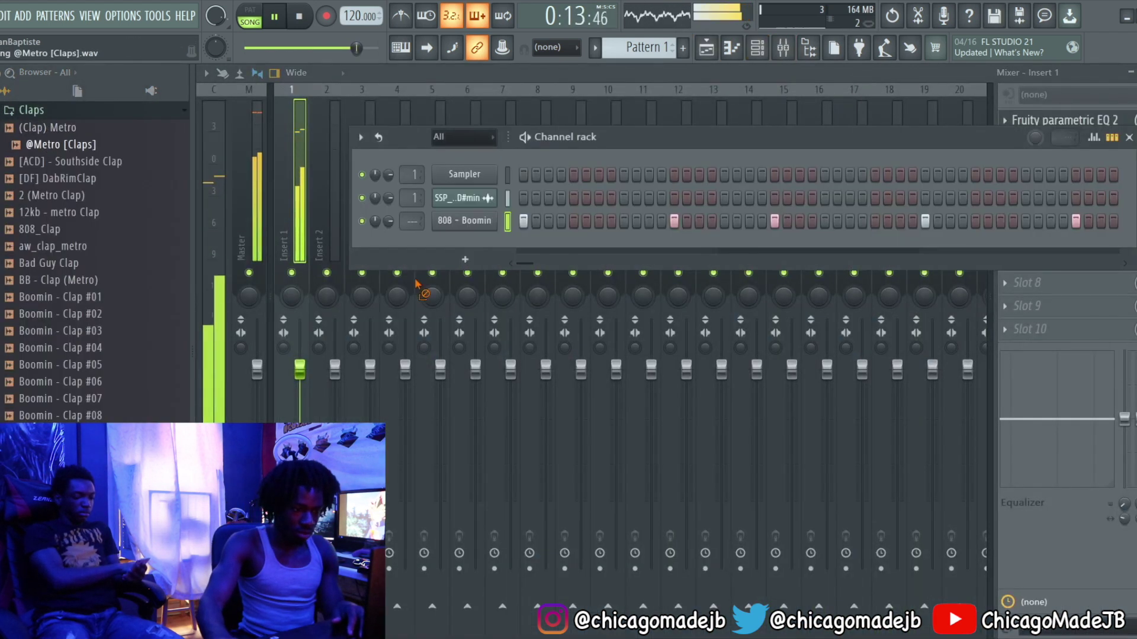
- Add Boom Hat(6) from the kit's Closed Hats as a channel and fill every second step with it
scroll(59, 266, up, 3)
click(41, 317)
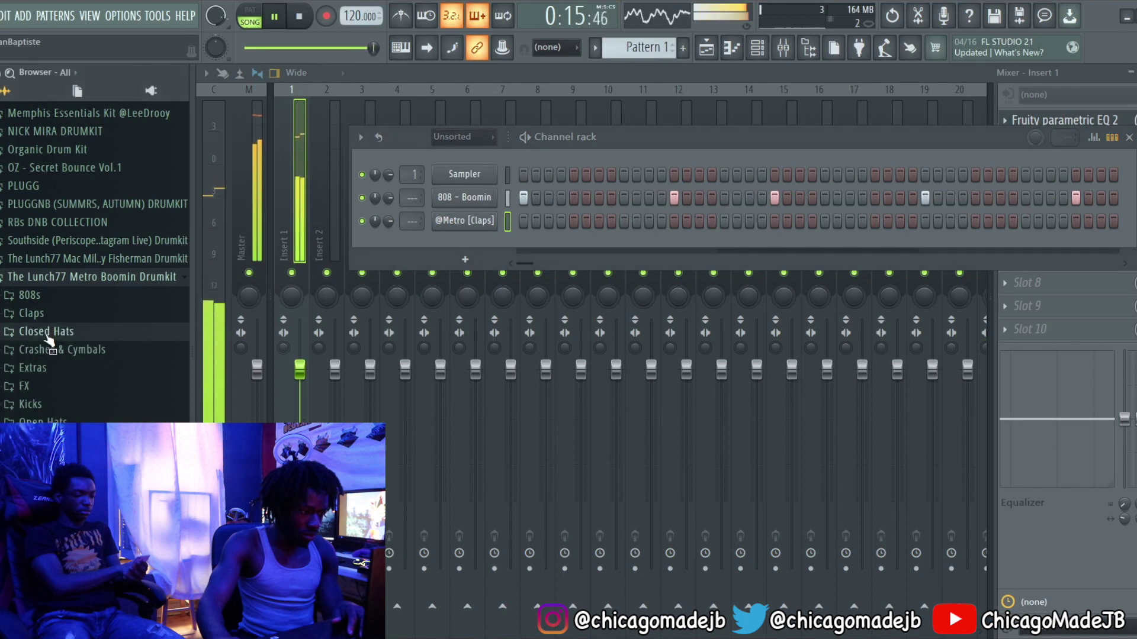
click(43, 329)
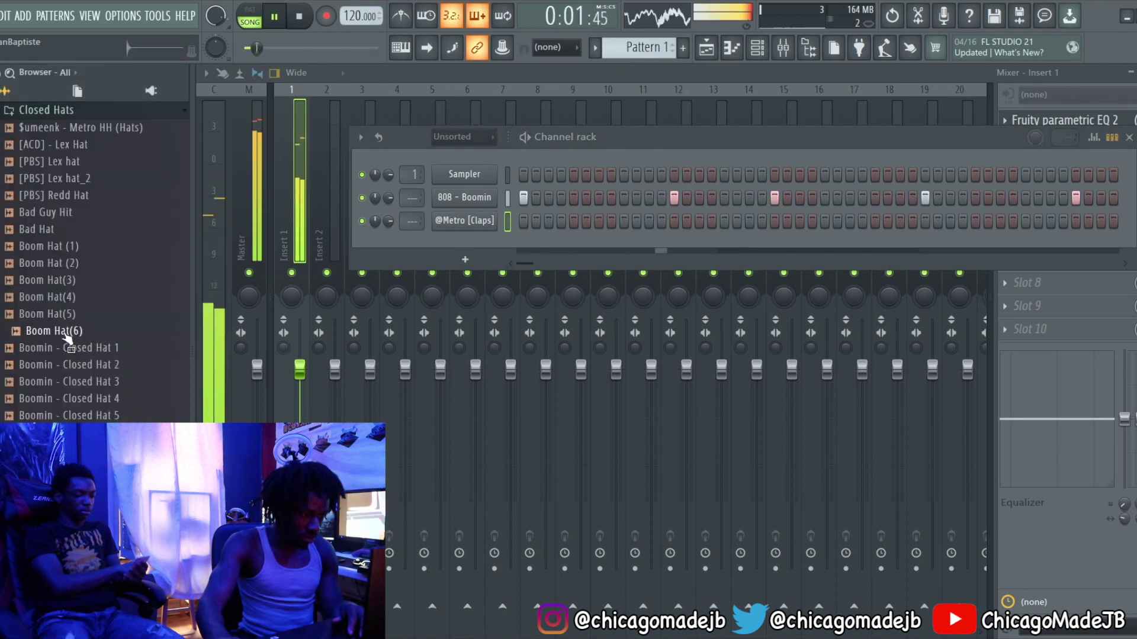
drag(458, 245, 459, 247)
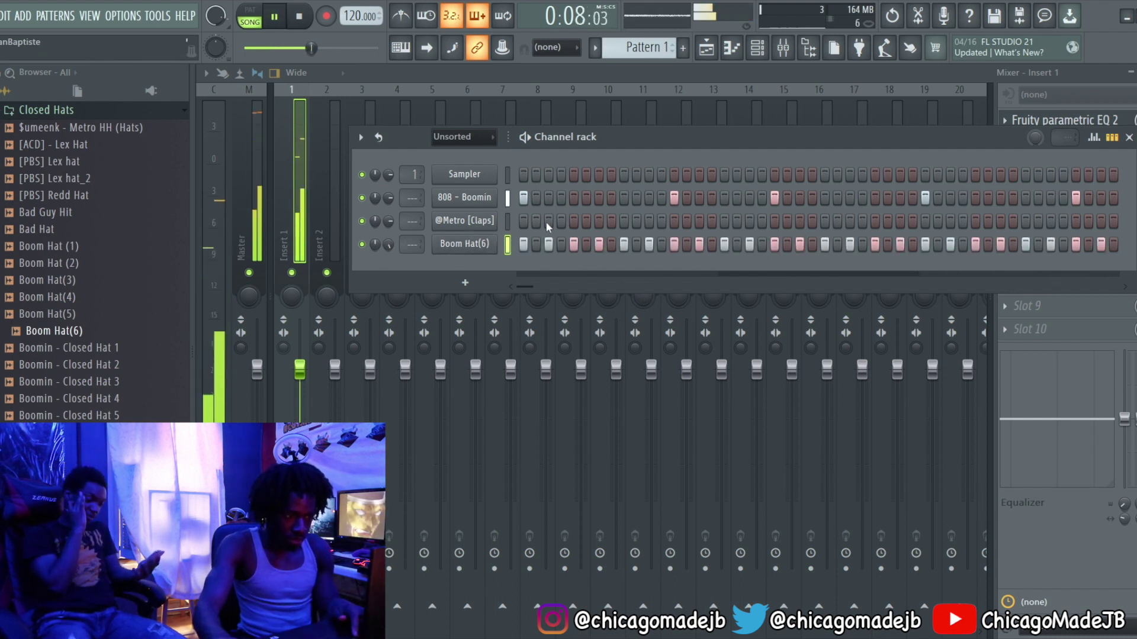
- Place claps on steps 9 and 25, repeat them through all eight bars and raise their velocity
click(624, 221)
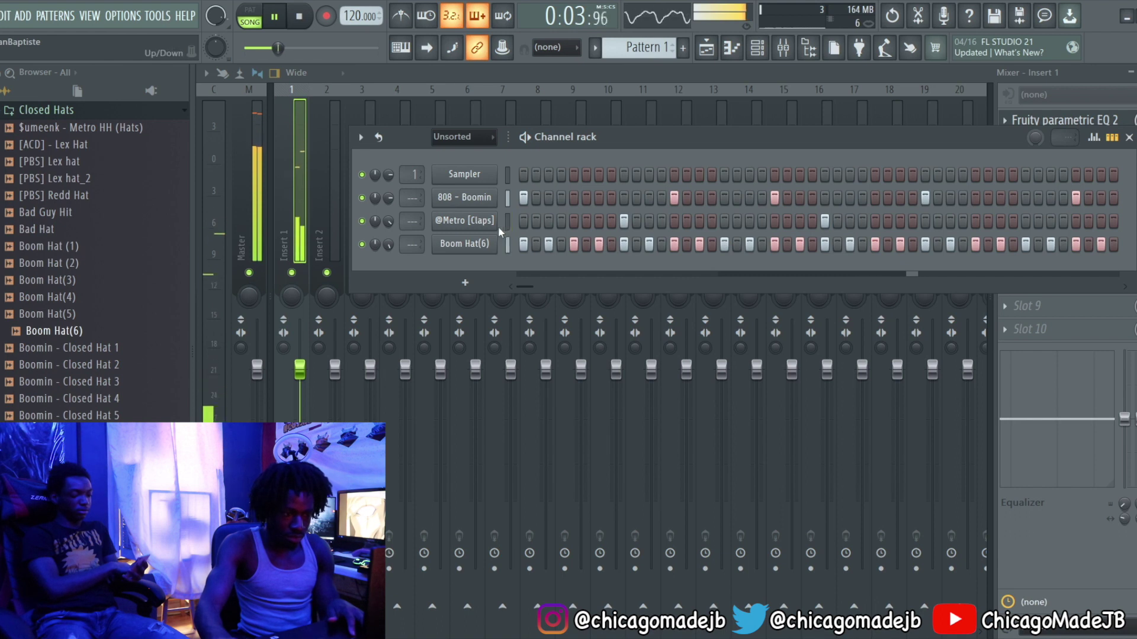
key(F7)
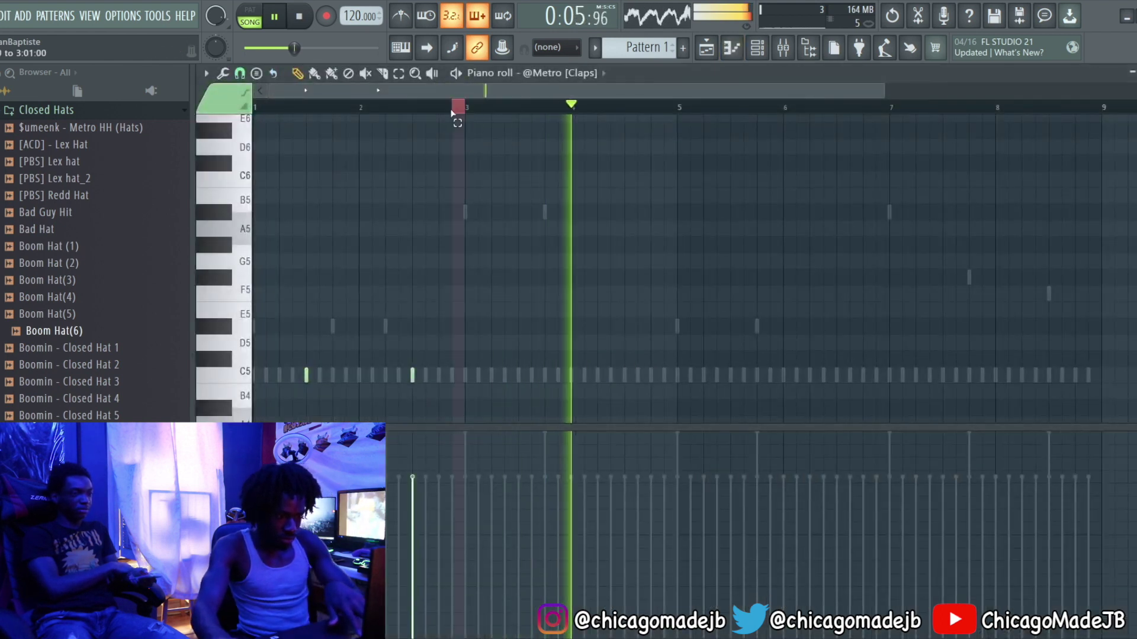
drag(468, 110, 10, 224)
key(ctrl+b)
key(ctrl+b)
key(ctrl+z)
key(ctrl+z)
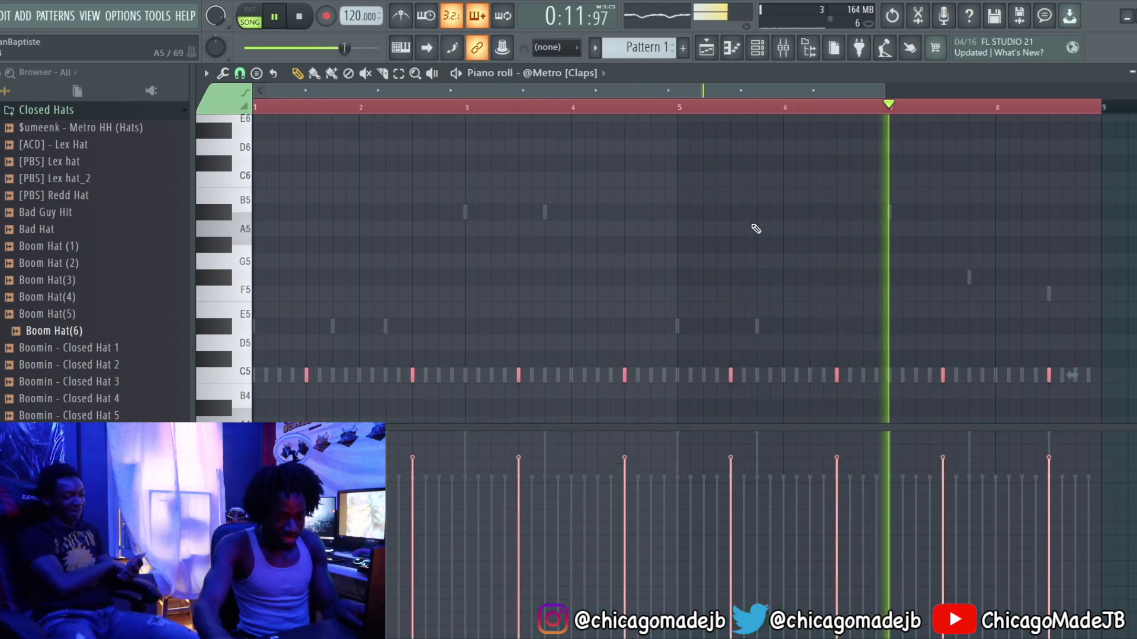
- Audition snares from the kit's Snares folder and add 19 Boomin [Snare] as a new channel
click(761, 47)
click(574, 89)
key(F6)
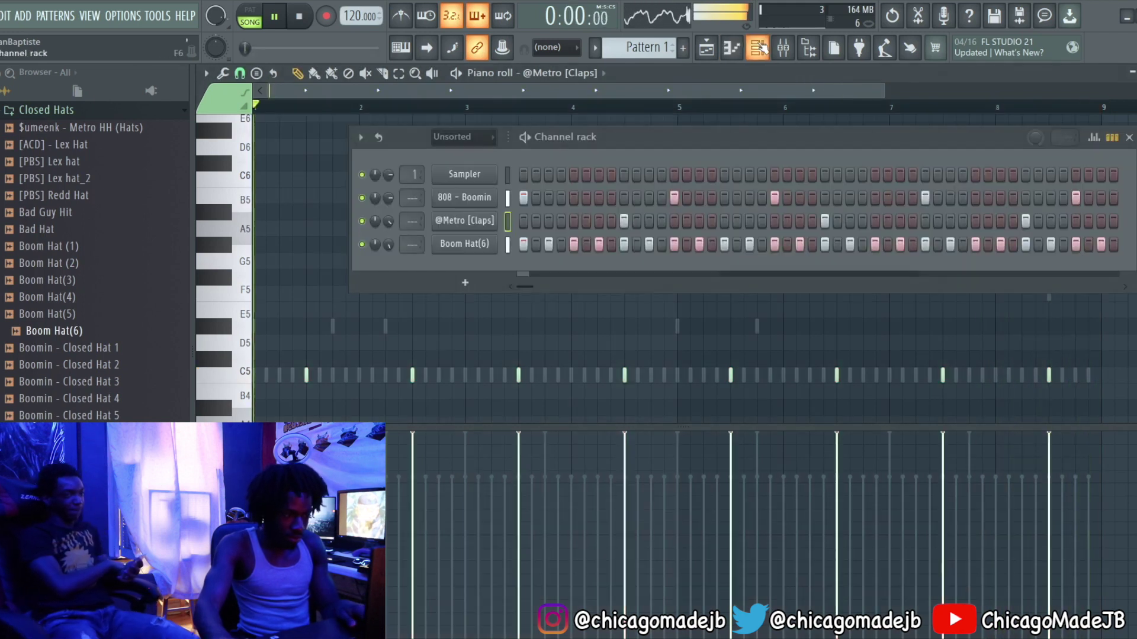
scroll(43, 323, up, 4)
click(47, 317)
scroll(71, 344, down, 2)
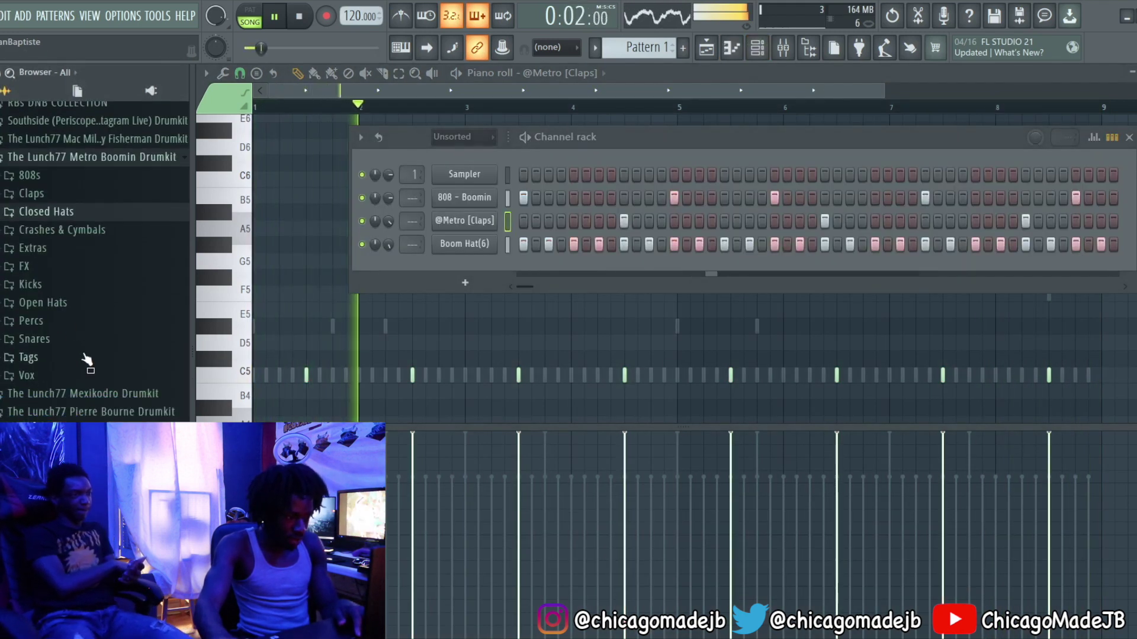
click(79, 341)
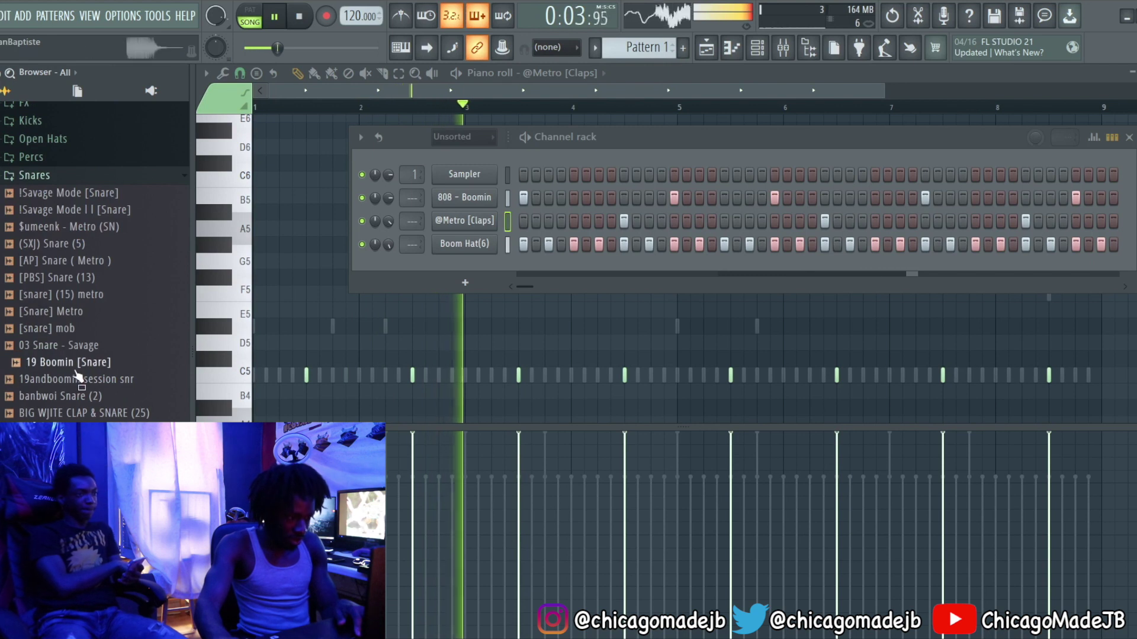
click(103, 363)
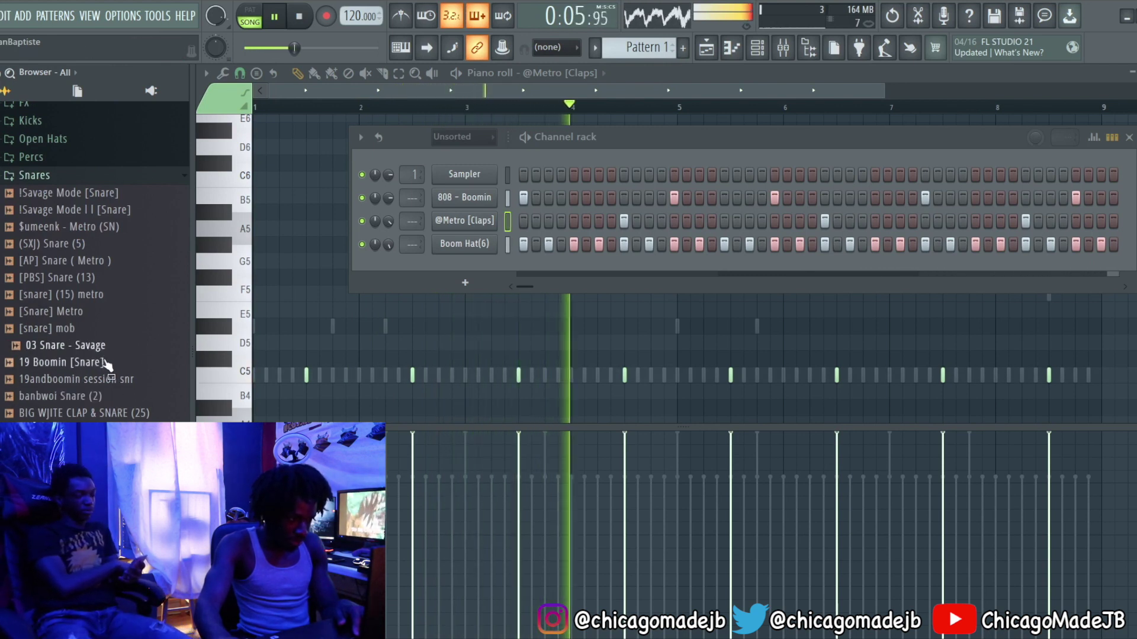
drag(106, 364, 533, 276)
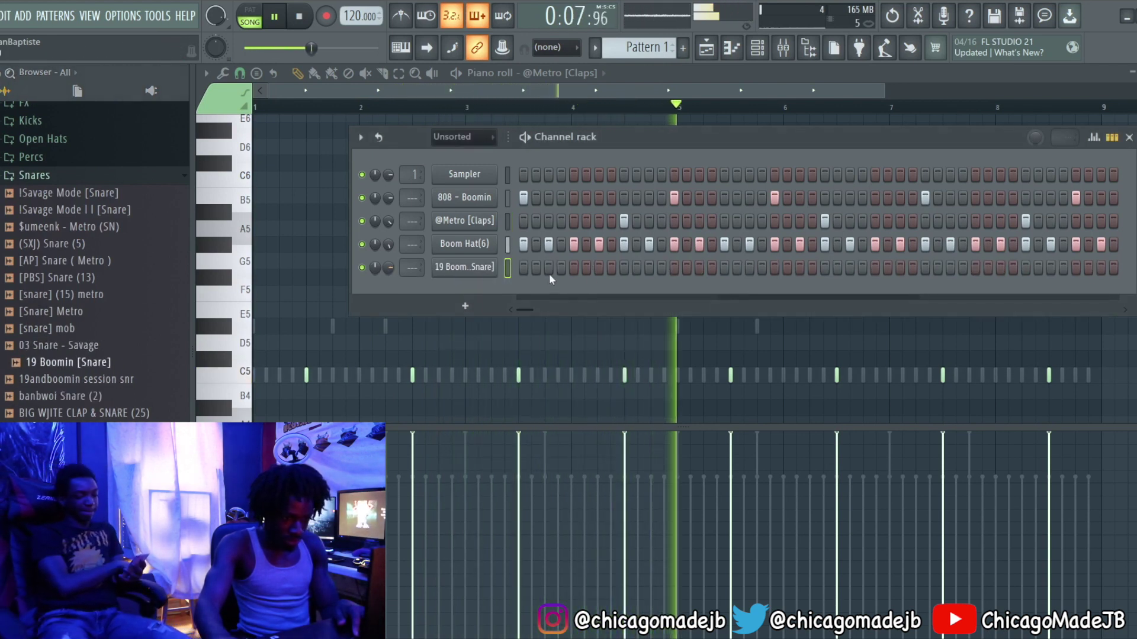
- Copy the clap pattern to the 19 Boomin [Snare] channel and lower the snare's volume to 76%
click(623, 268)
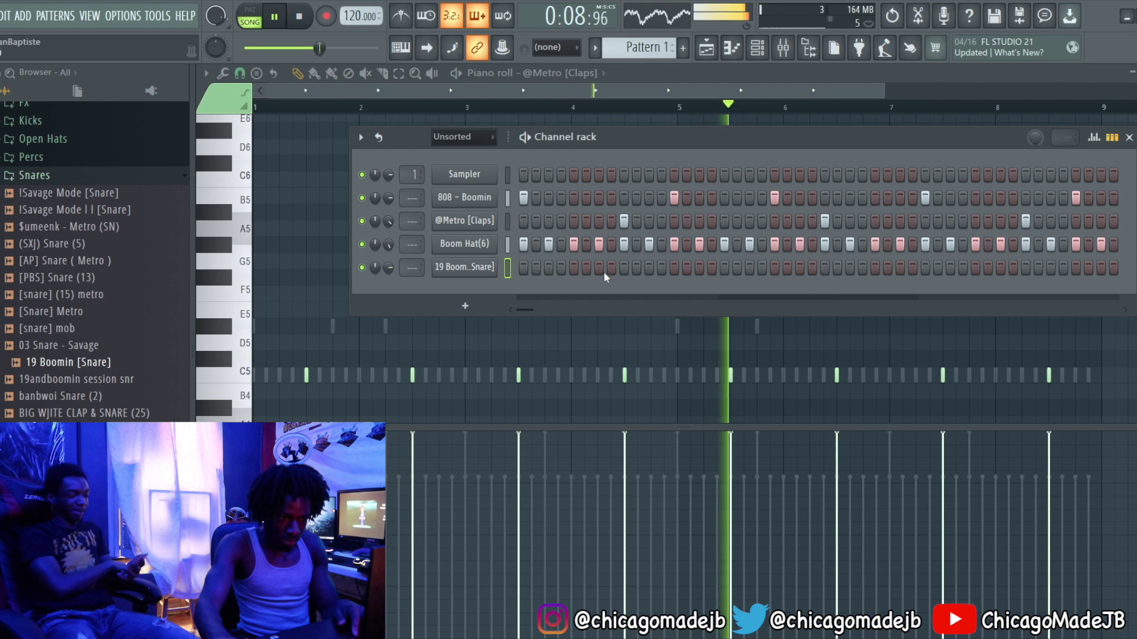
click(507, 222)
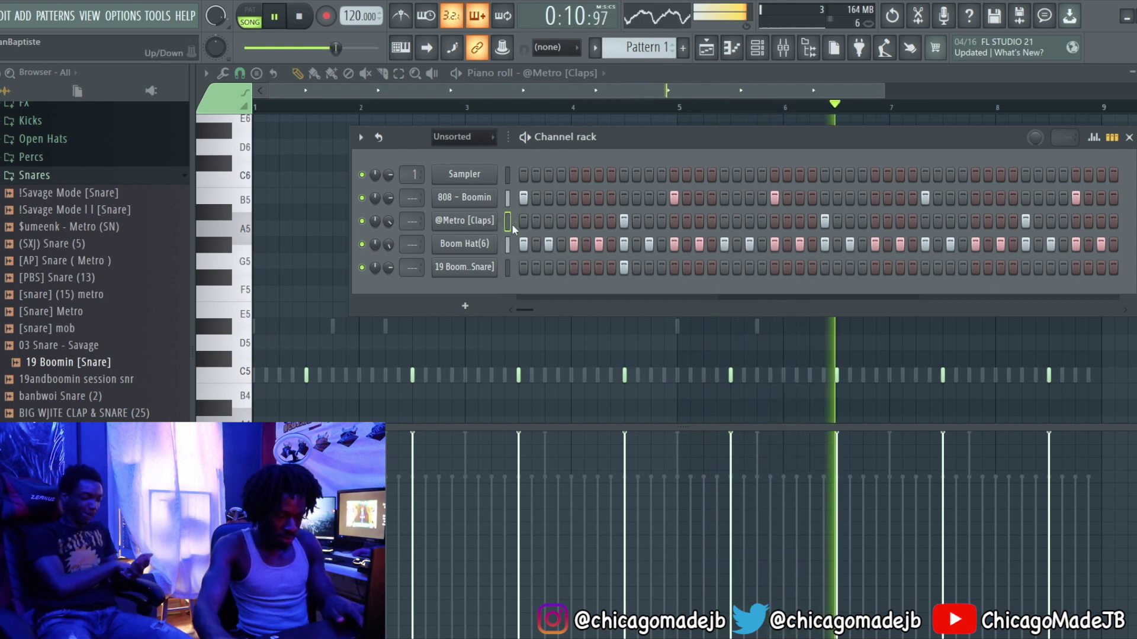
click(507, 270)
key(ctrl+v)
drag(388, 267, 389, 270)
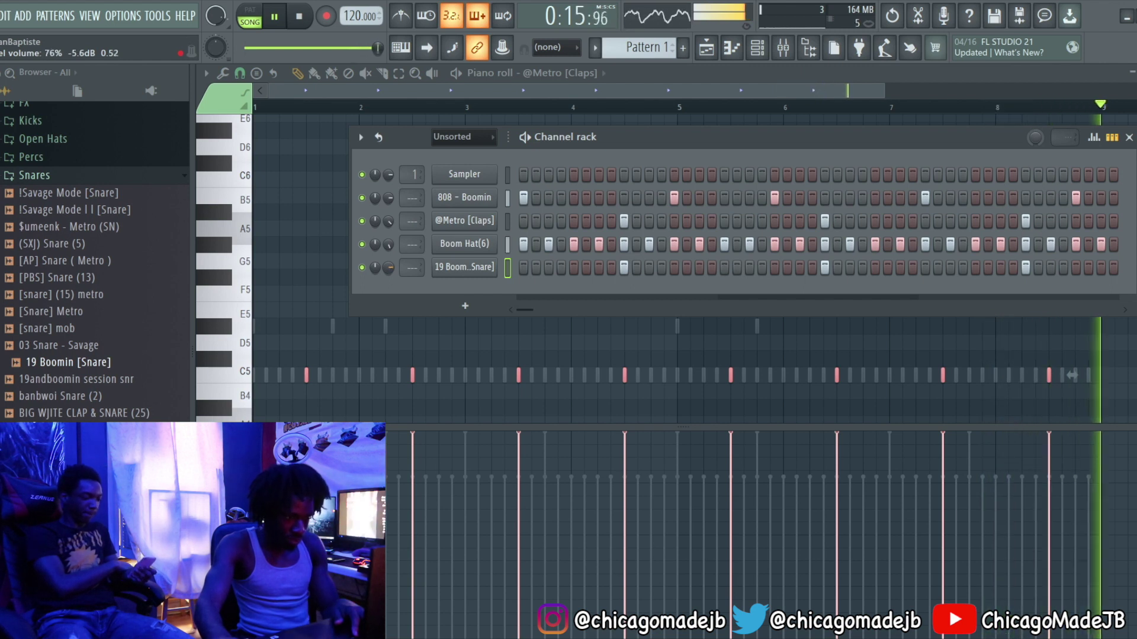
- Add the [Kick] Metro sample from the kit's Kicks folder as a new channel
click(32, 177)
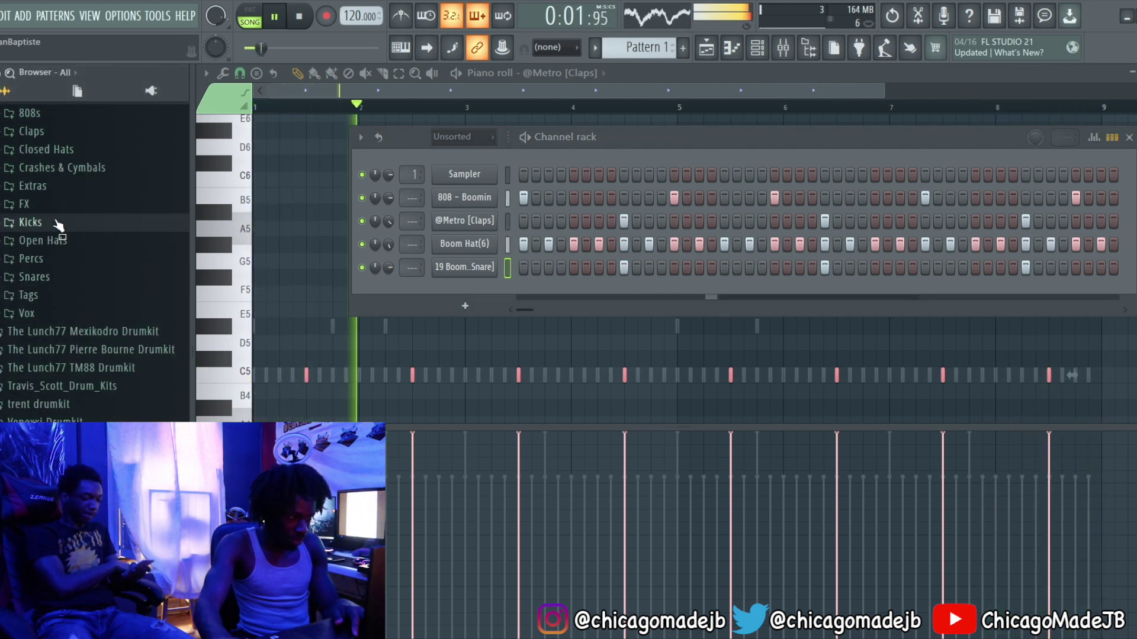
click(57, 223)
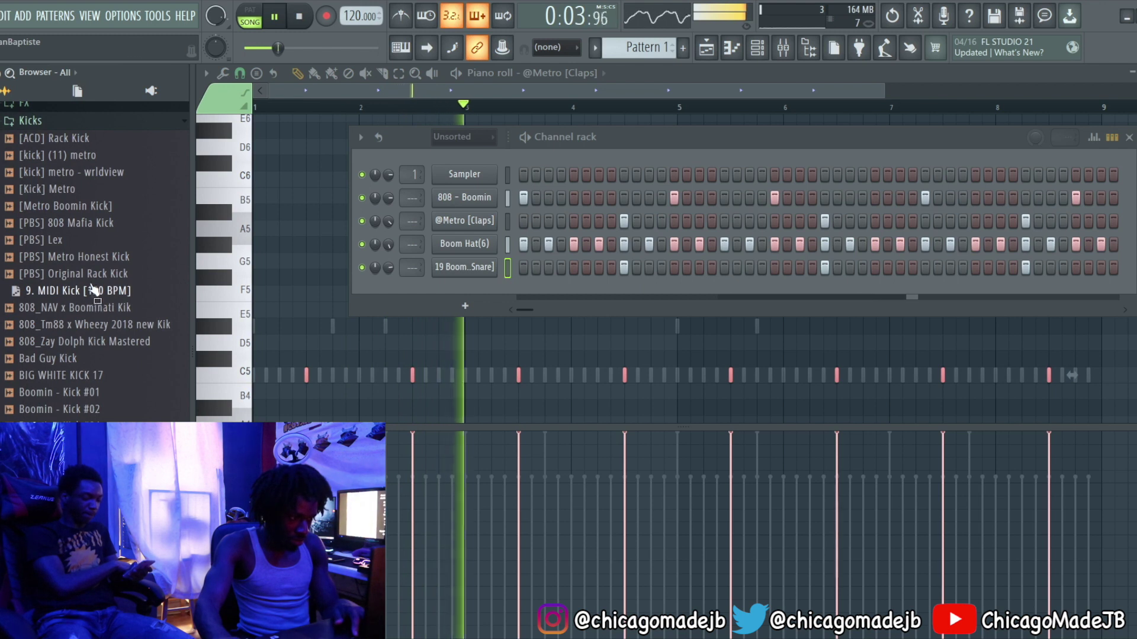
click(83, 189)
drag(86, 196, 478, 298)
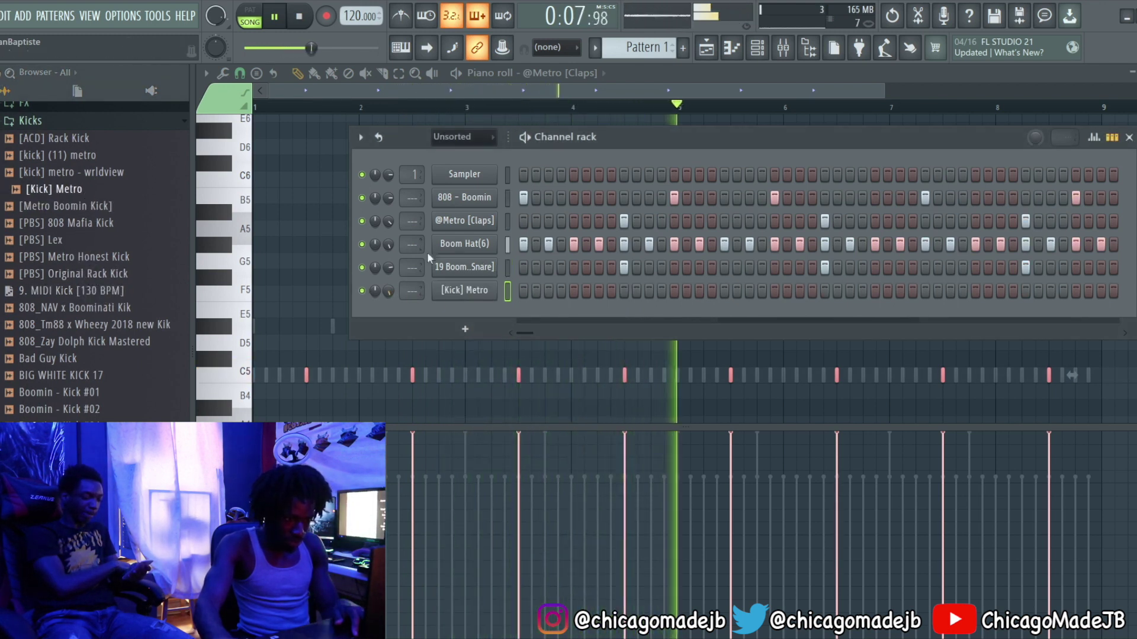
- Place [Kick] Metro hits on steps 1, 13, 33 and 45
click(523, 290)
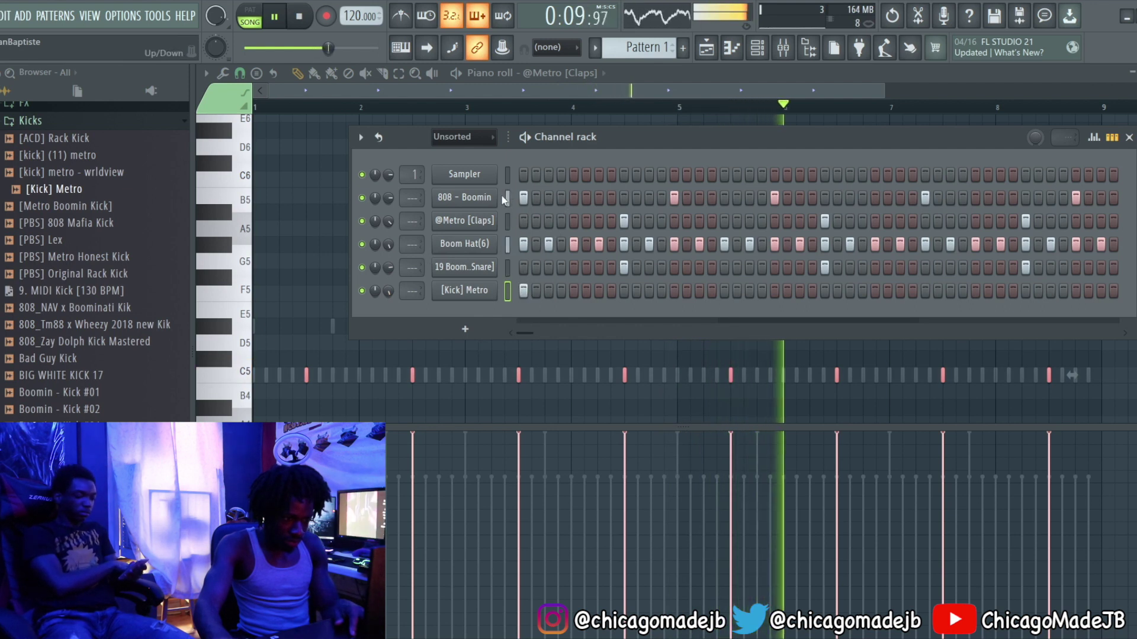
key(space)
key(space)
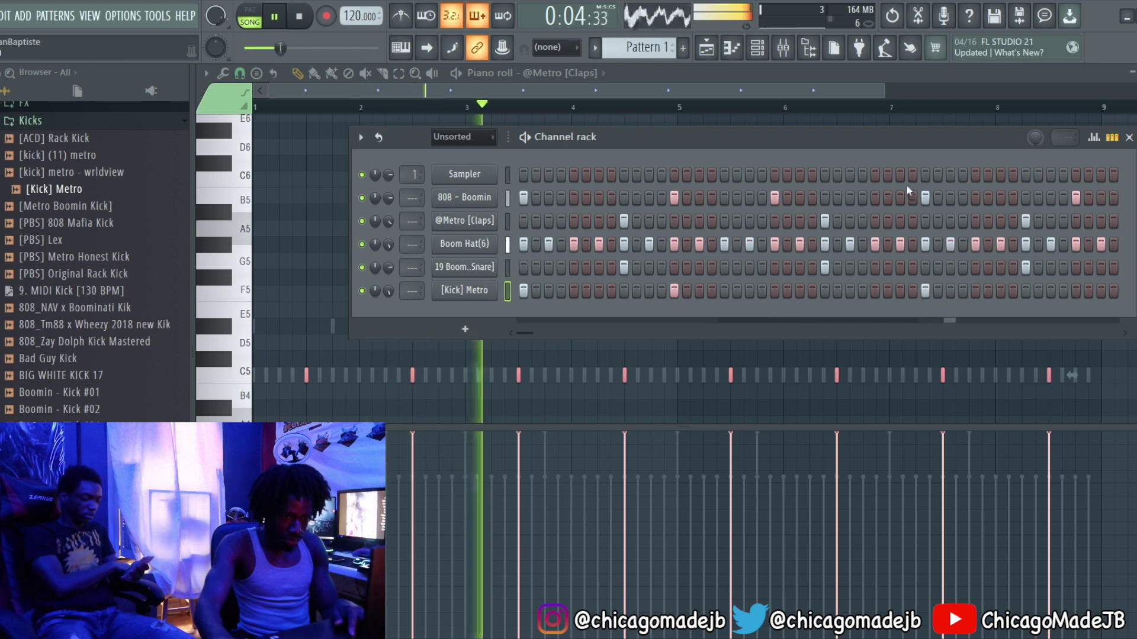
click(1075, 291)
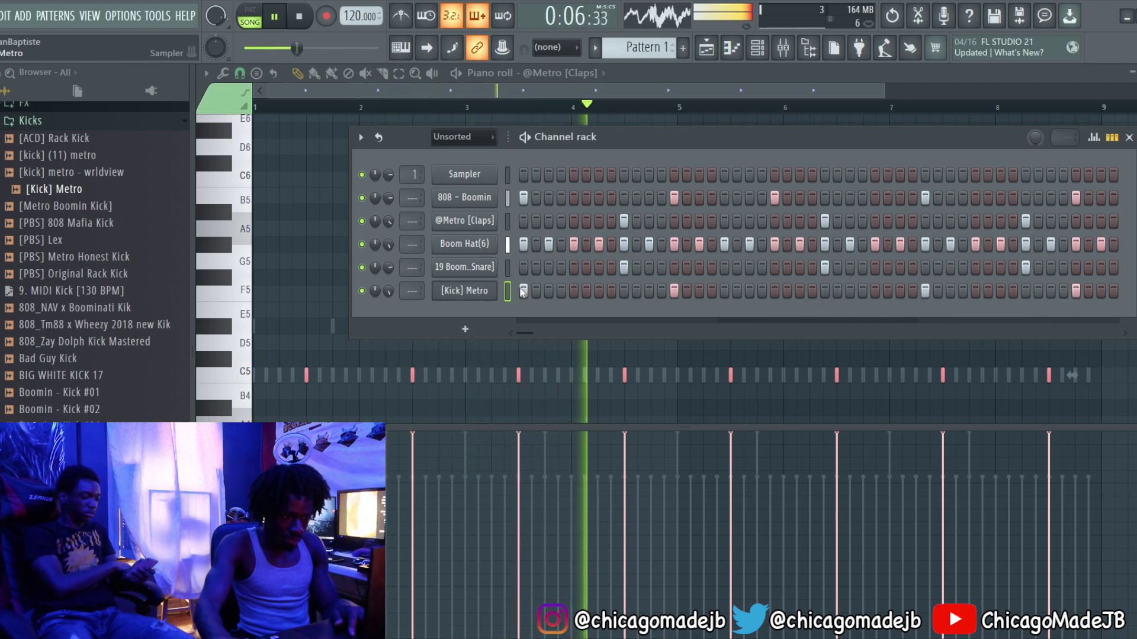
- Add a [Kick] Metro hit on C5 at the middle of bar 2 and of bar 4 in the piano roll
key(F7)
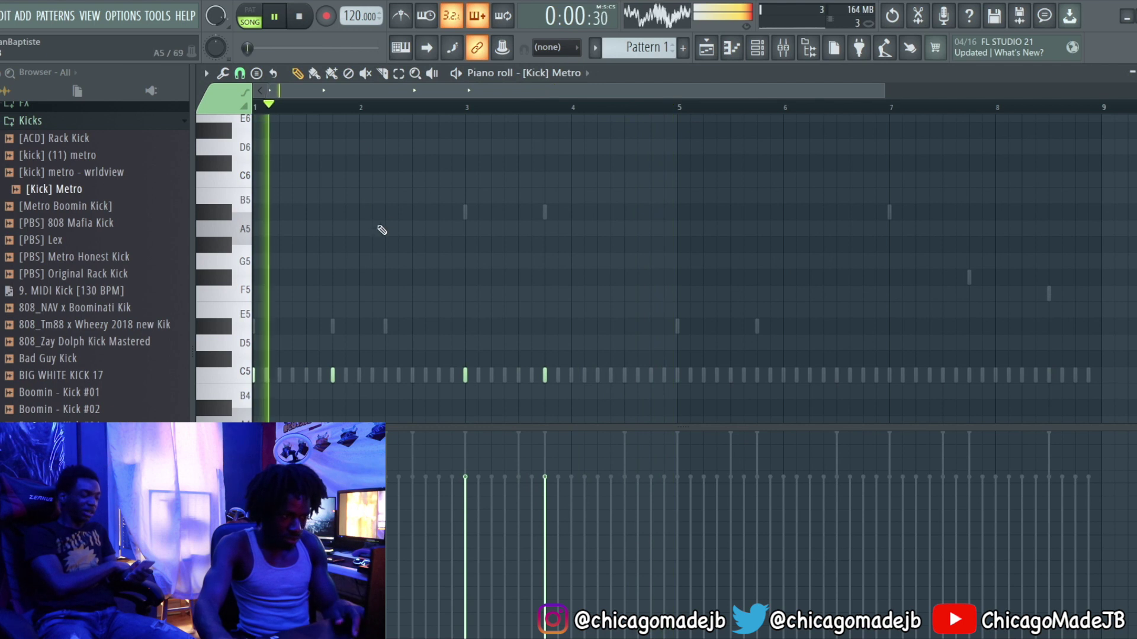
scroll(424, 177, up, 2)
click(481, 376)
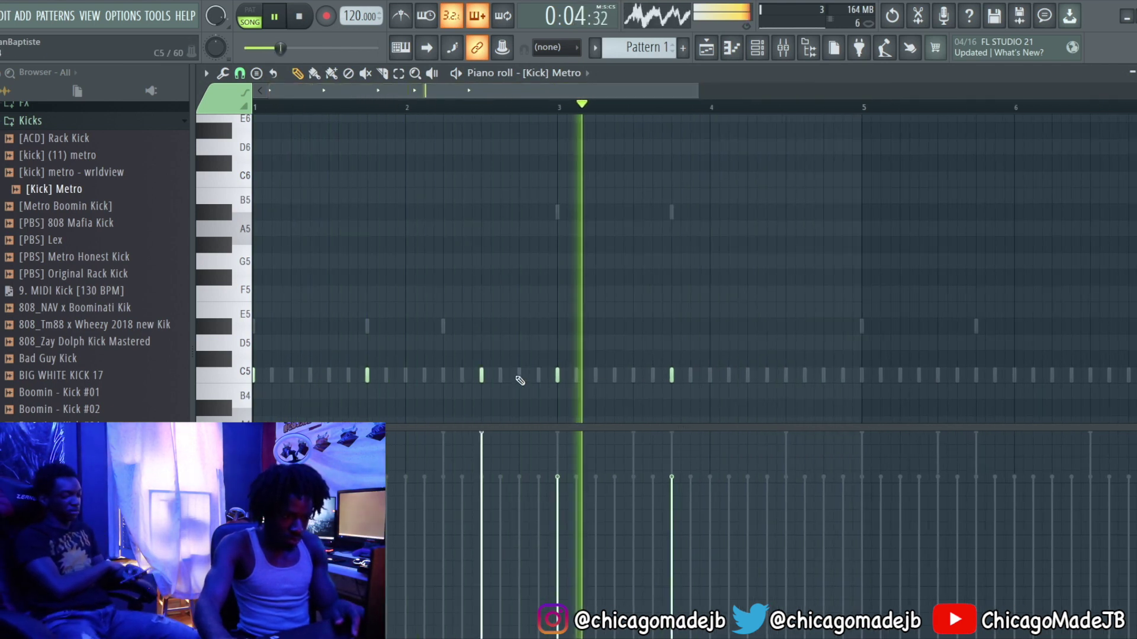
click(786, 376)
click(796, 376)
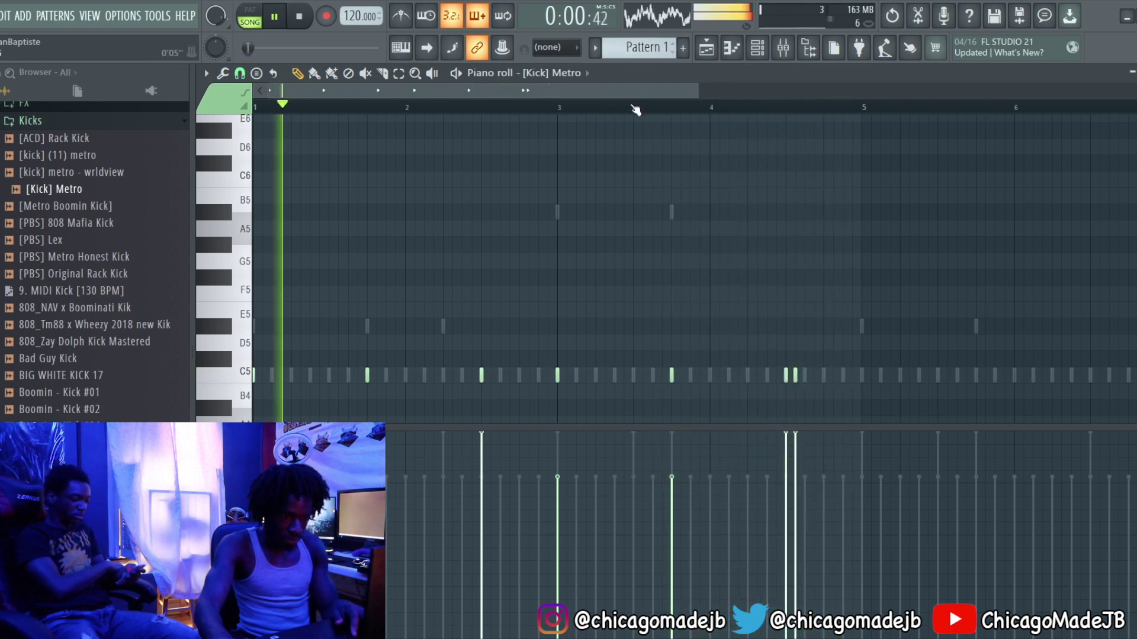
right_click(795, 375)
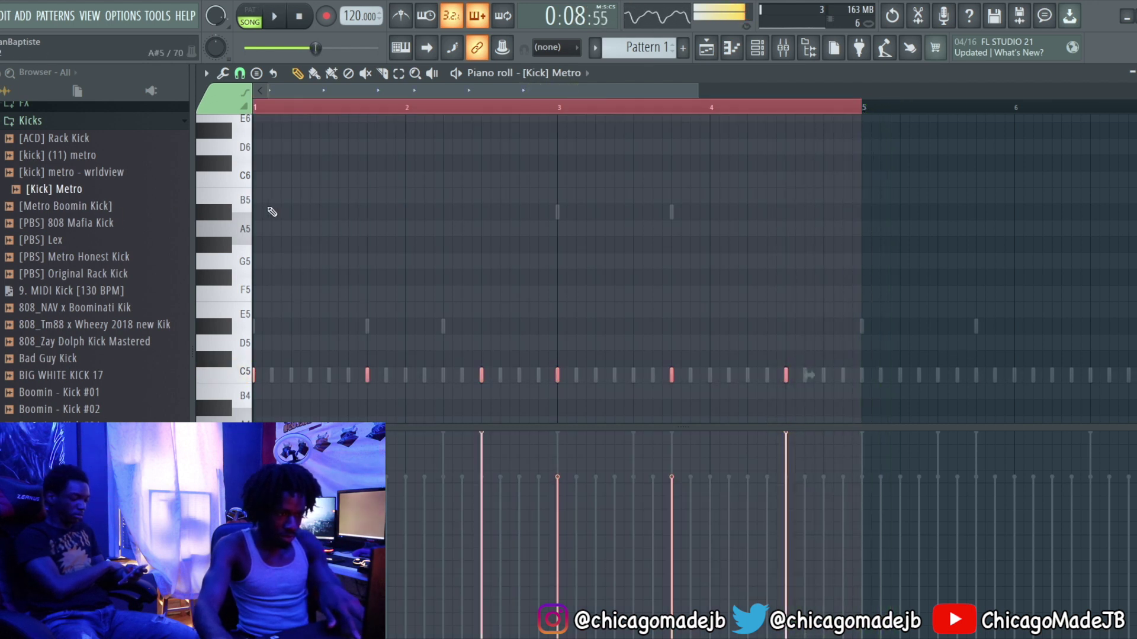
- Duplicate the kick's first four bars into bars 5 to 8 and collapse the Kicks folder
key(ctrl+b)
key(ctrl+d)
ctrl+right_click(630, 232)
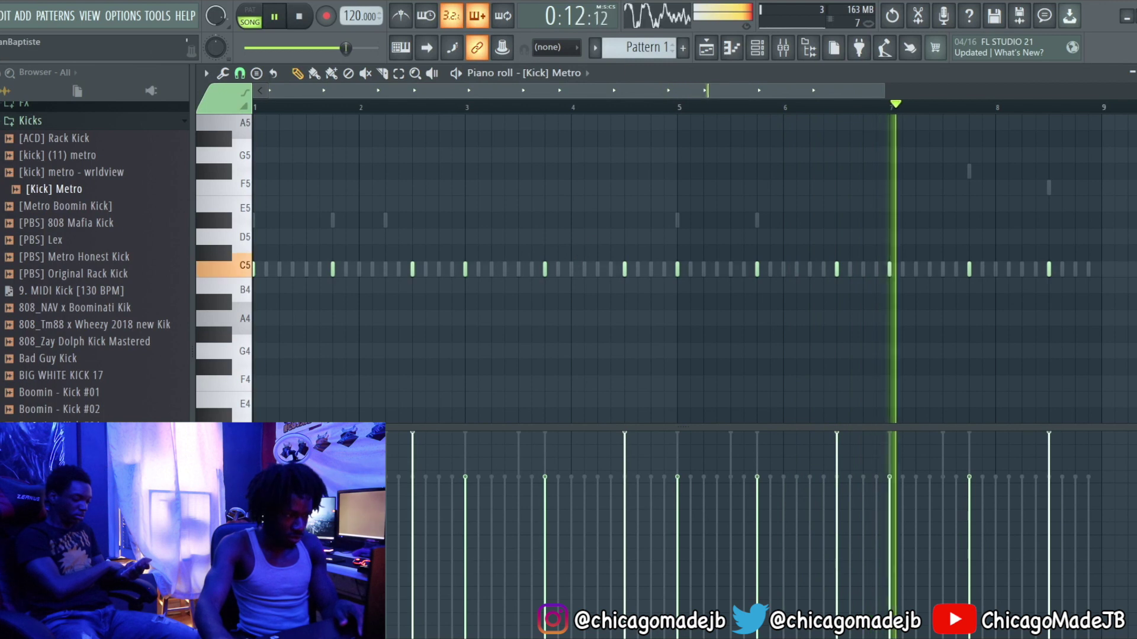
scroll(81, 264, up, 2)
click(64, 223)
scroll(77, 265, up, 2)
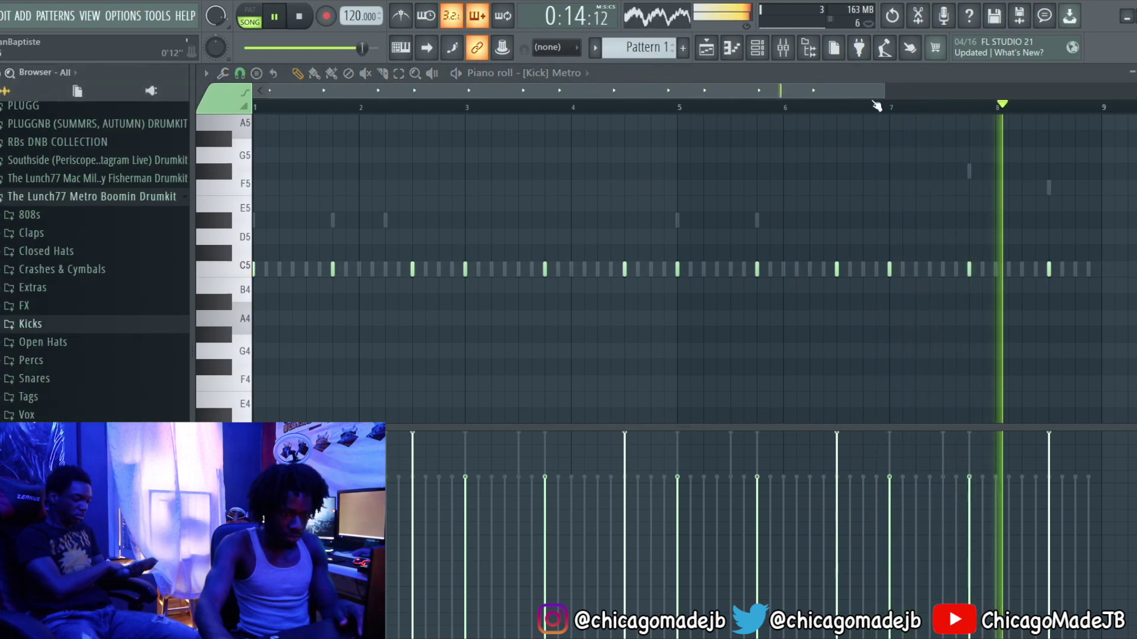
- Open the Boom Hat(6) channel's notes in the piano roll
click(783, 47)
click(758, 47)
drag(615, 136, 564, 106)
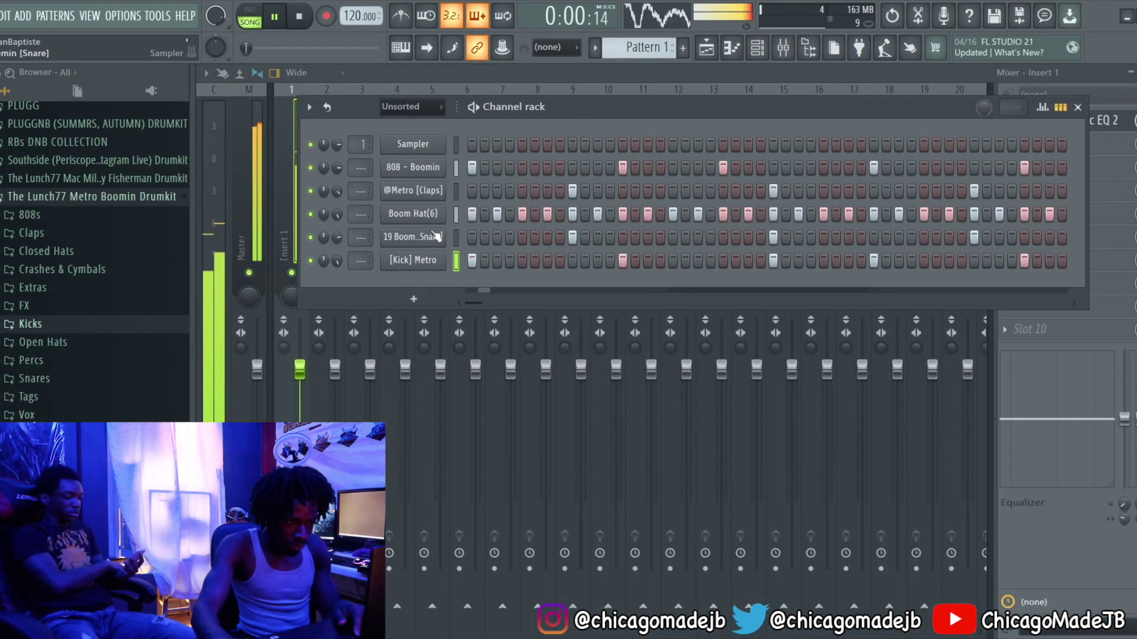
right_click(425, 219)
click(450, 212)
scroll(394, 86, up, 4)
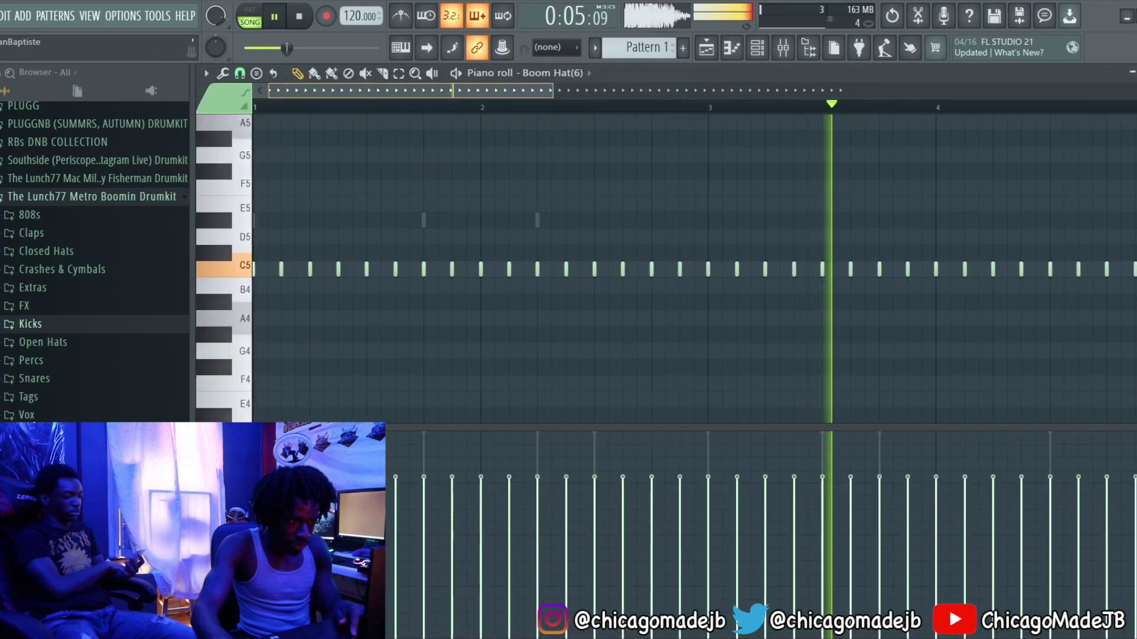
- Try an extra hi-hat hit on C5 shortly before bar 3
drag(398, 90, 421, 114)
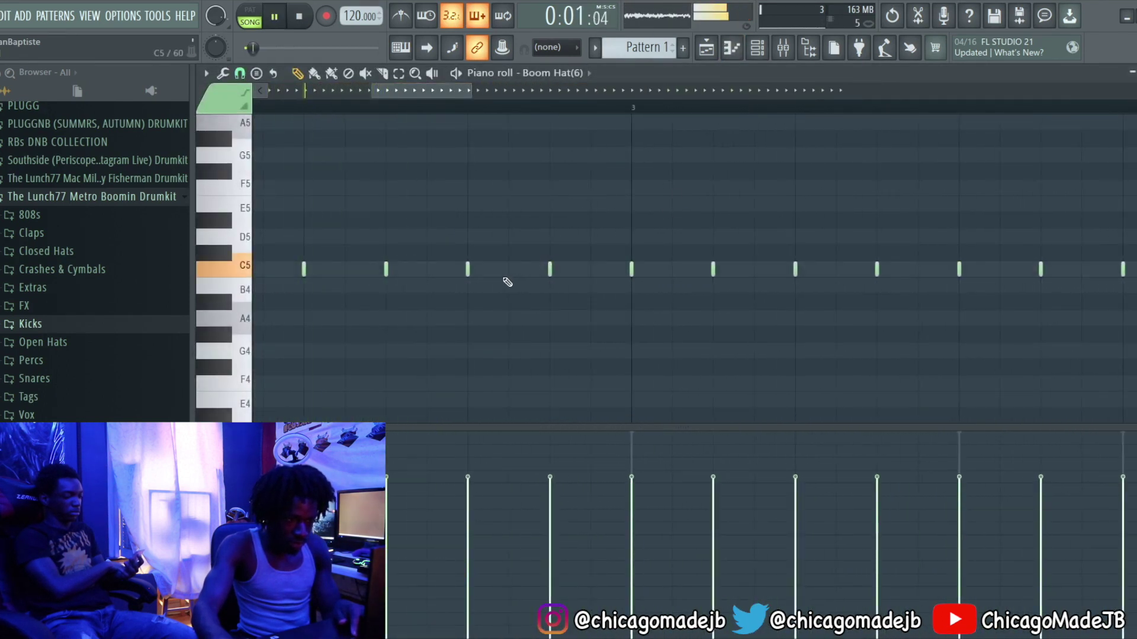
click(508, 271)
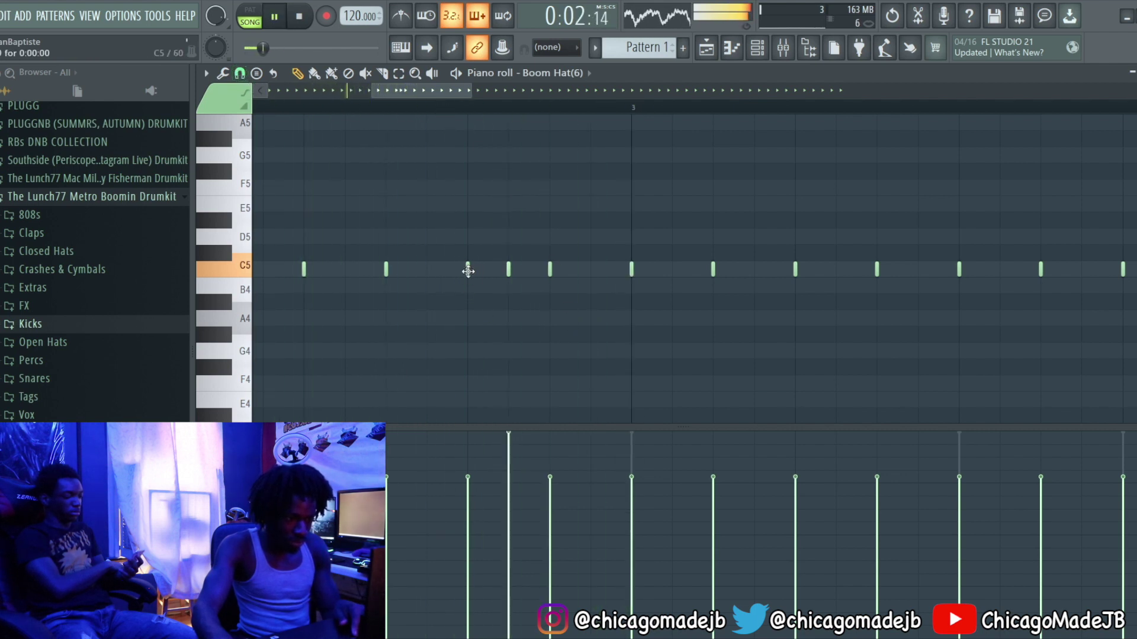
scroll(350, 107, down, 5)
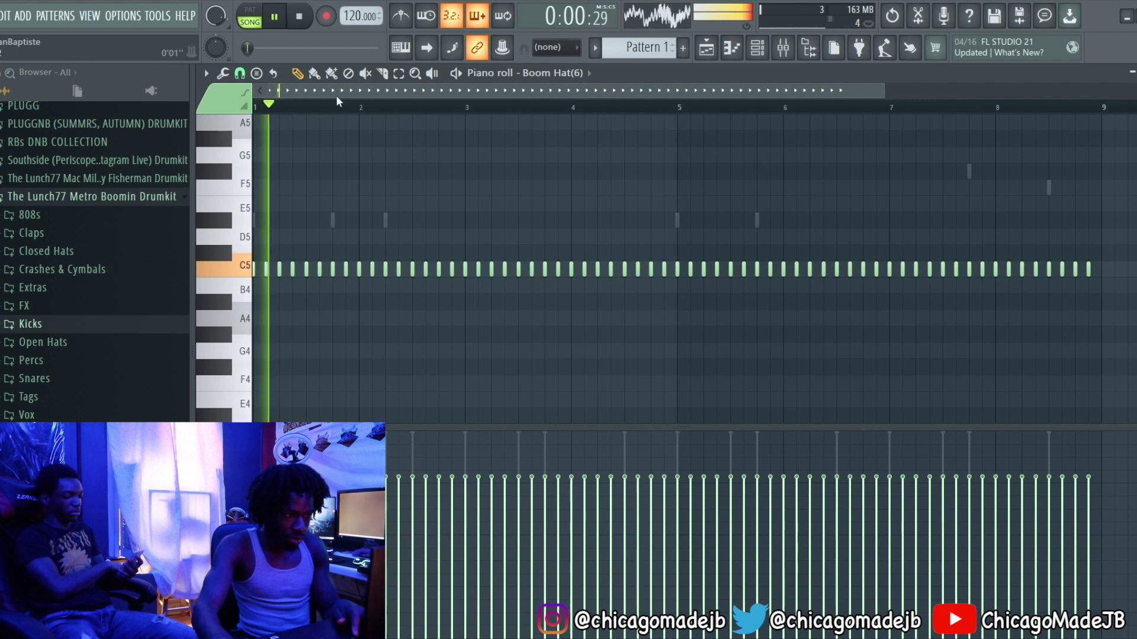
- Add two extra C5 hi-hat hits in the last beat of bar 4 to form a roll
drag(714, 90, 556, 90)
scroll(829, 291, up, 2)
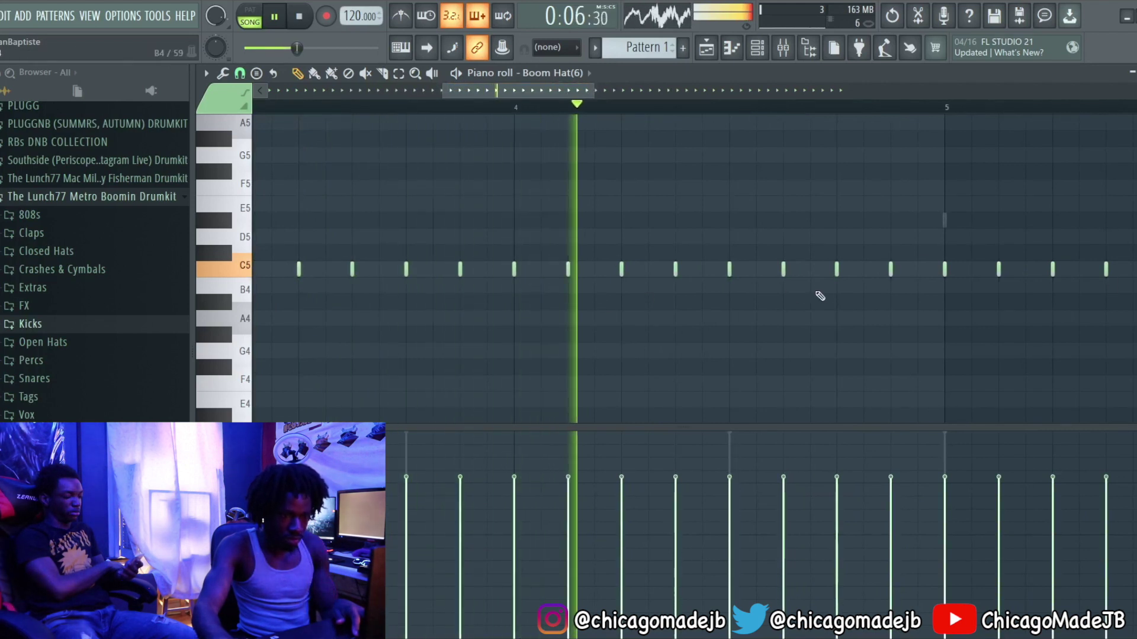
click(866, 270)
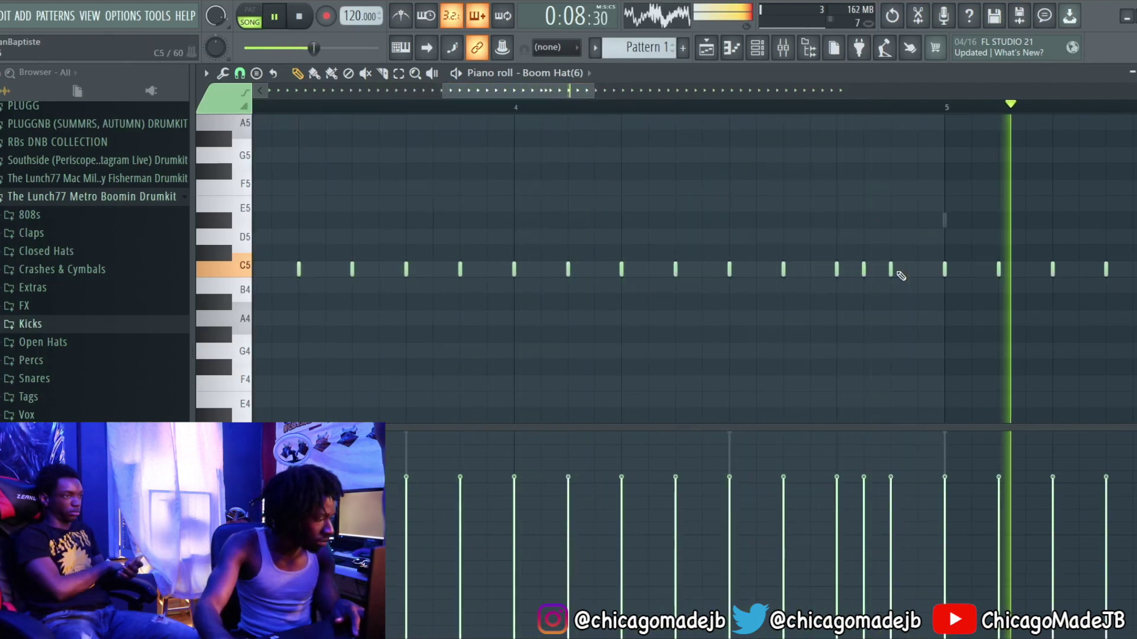
key(space)
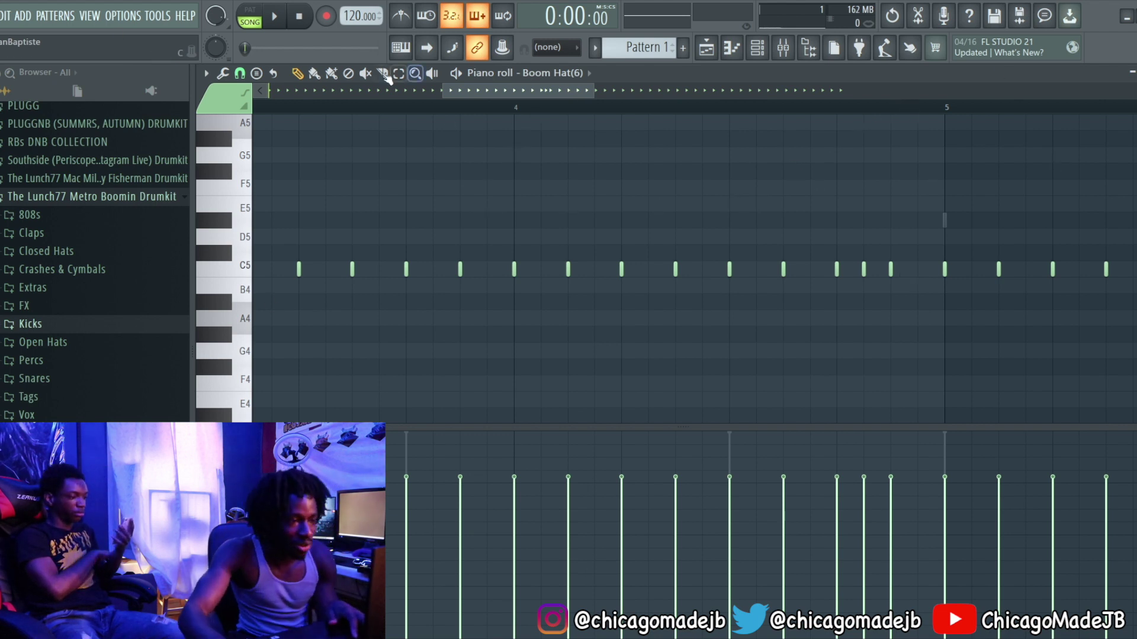
drag(481, 94, 549, 94)
scroll(467, 120, down, 2)
key(space)
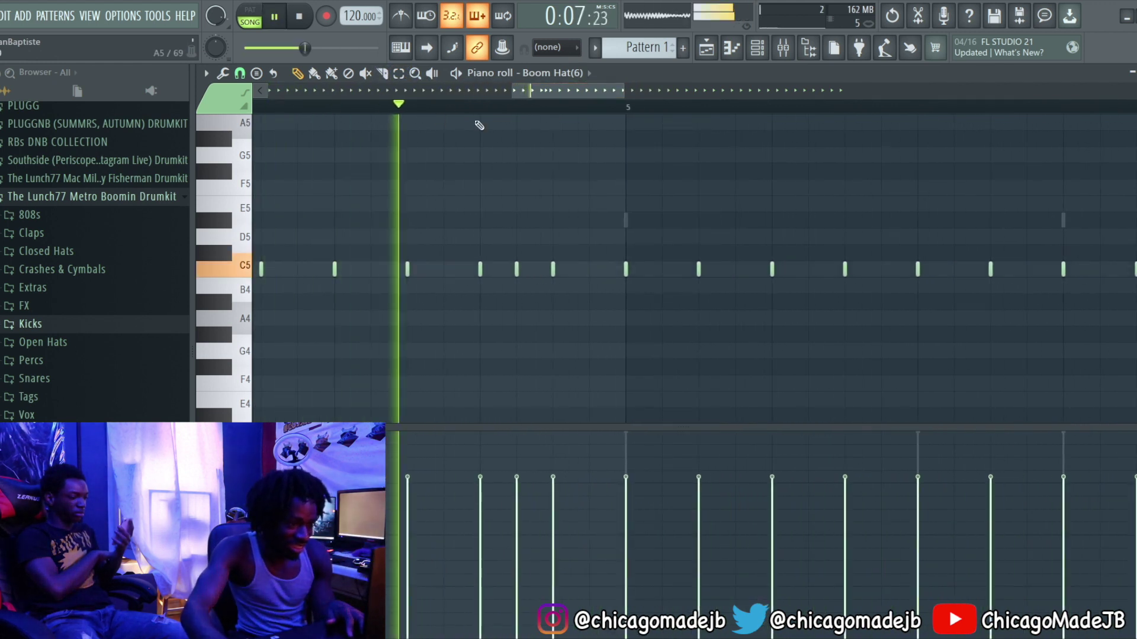
click(609, 270)
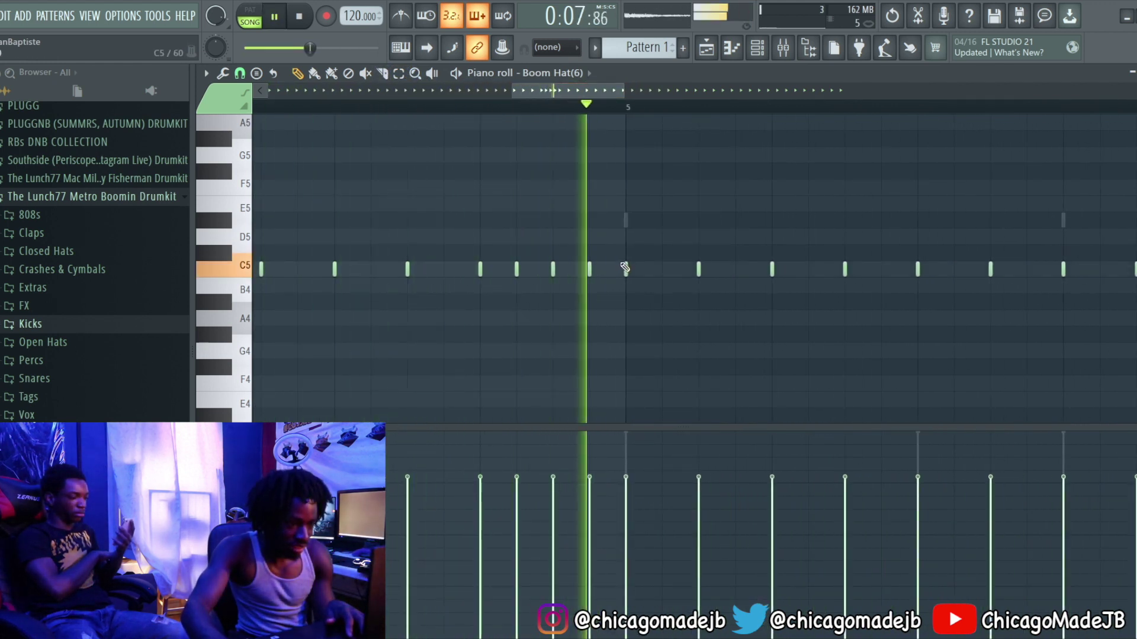
- Delete the hi-hats in bars 5 to 8 and duplicate the first four bars in their place
drag(622, 90, 1053, 90)
drag(582, 108, 930, 155)
key(Delete)
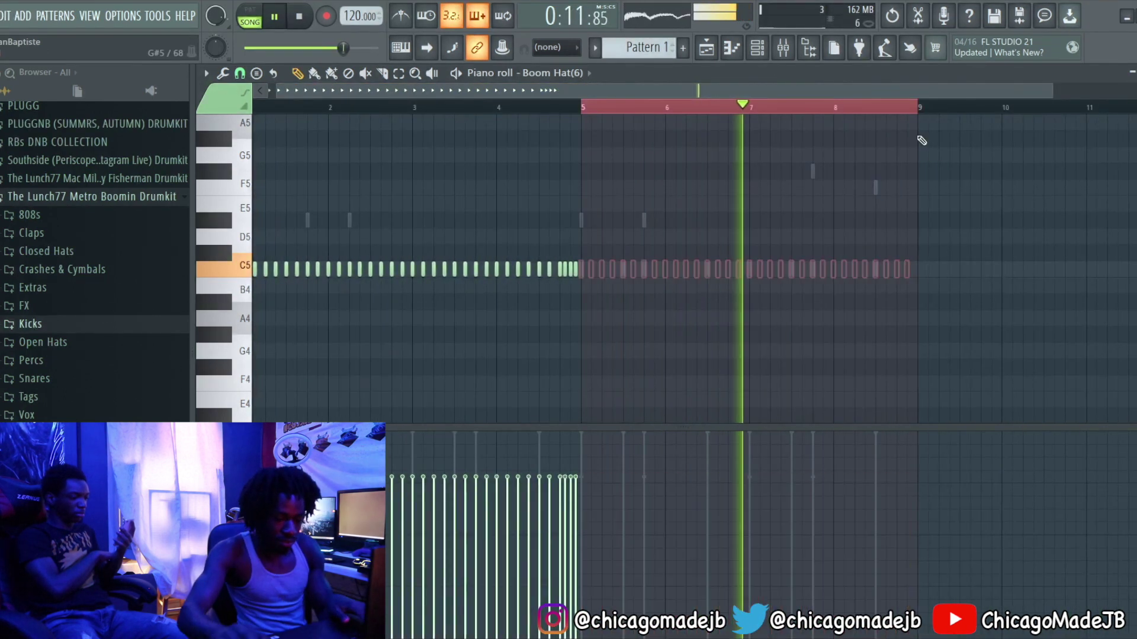
key(ctrl+b)
key(ctrl+d)
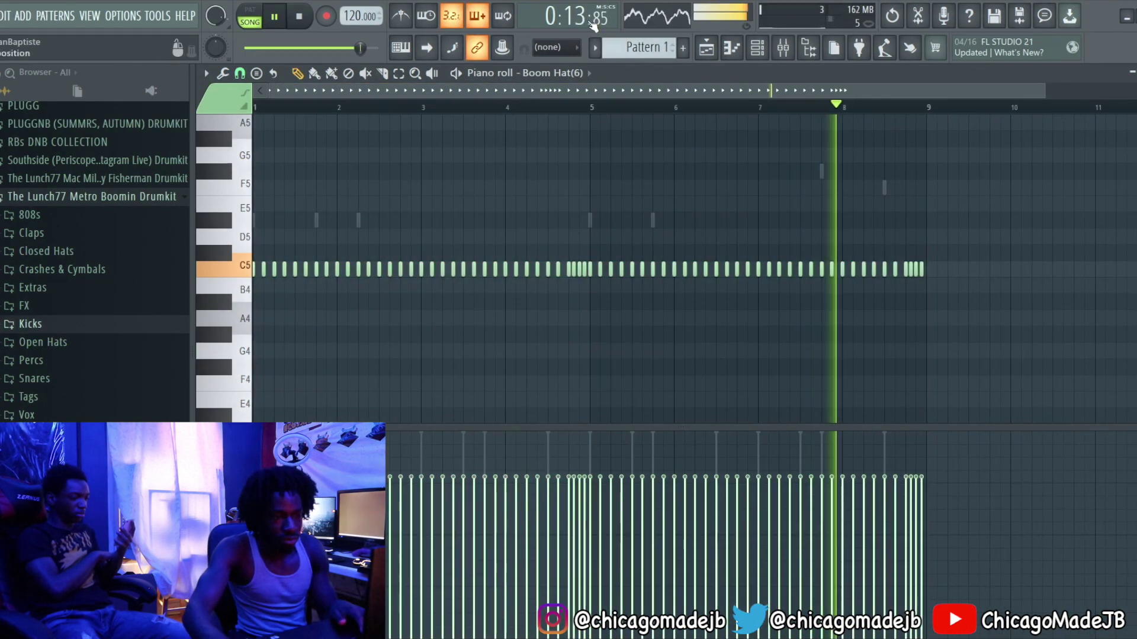
- Remove the last extra hi-hat hit just before bar 5
drag(655, 90, 602, 90)
scroll(694, 268, up, 6)
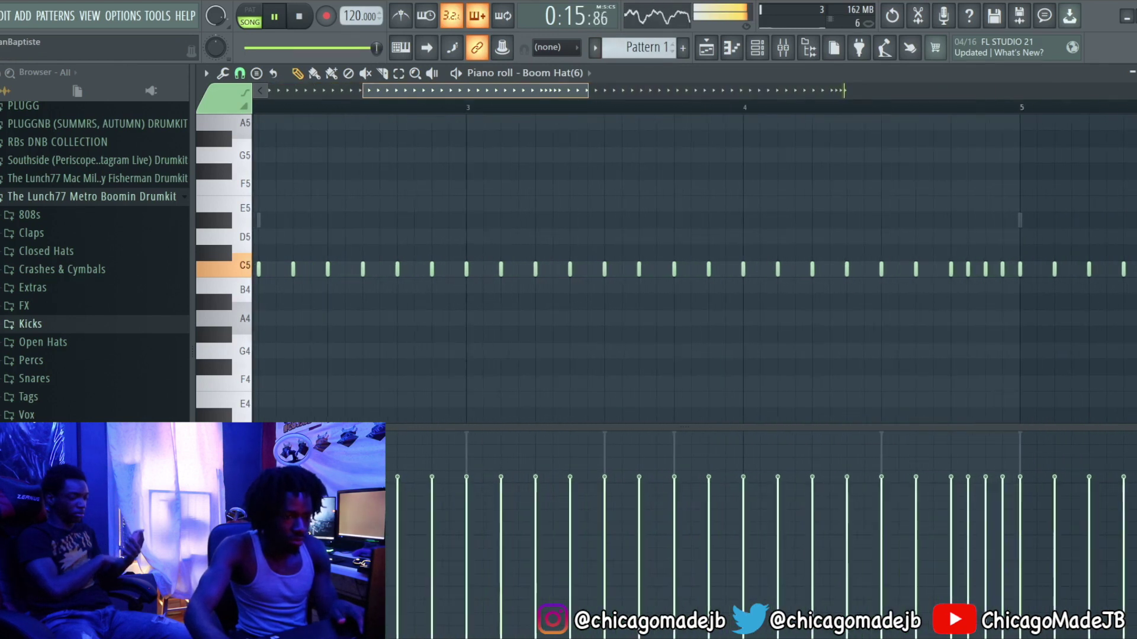
scroll(694, 268, down, 4)
drag(433, 90, 553, 90)
scroll(647, 110, down, 1)
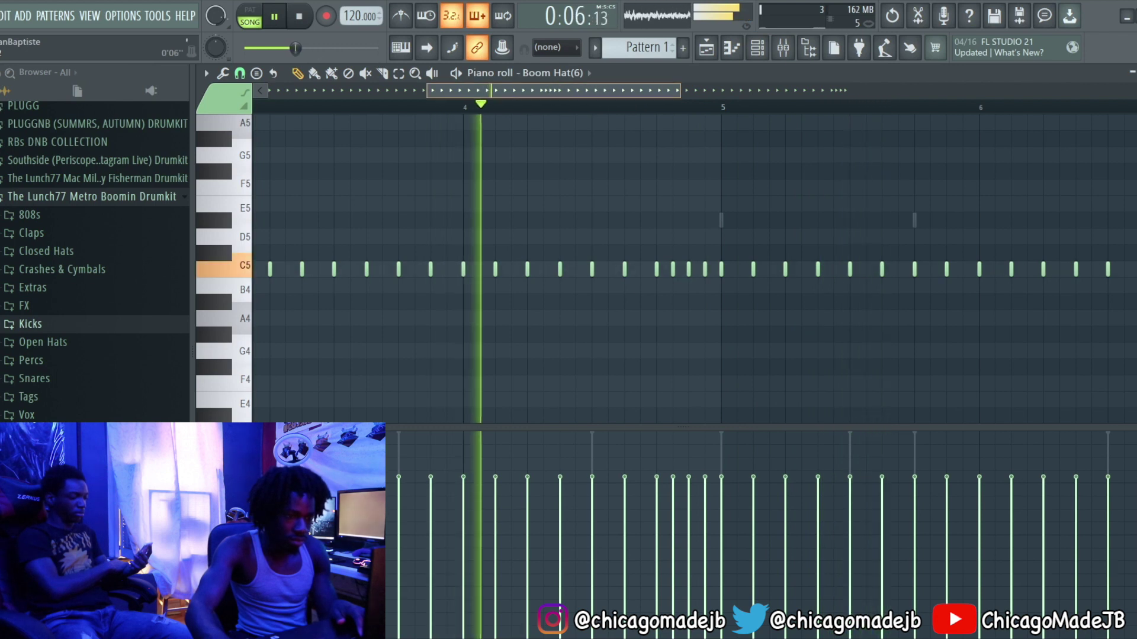
scroll(579, 88, up, 2)
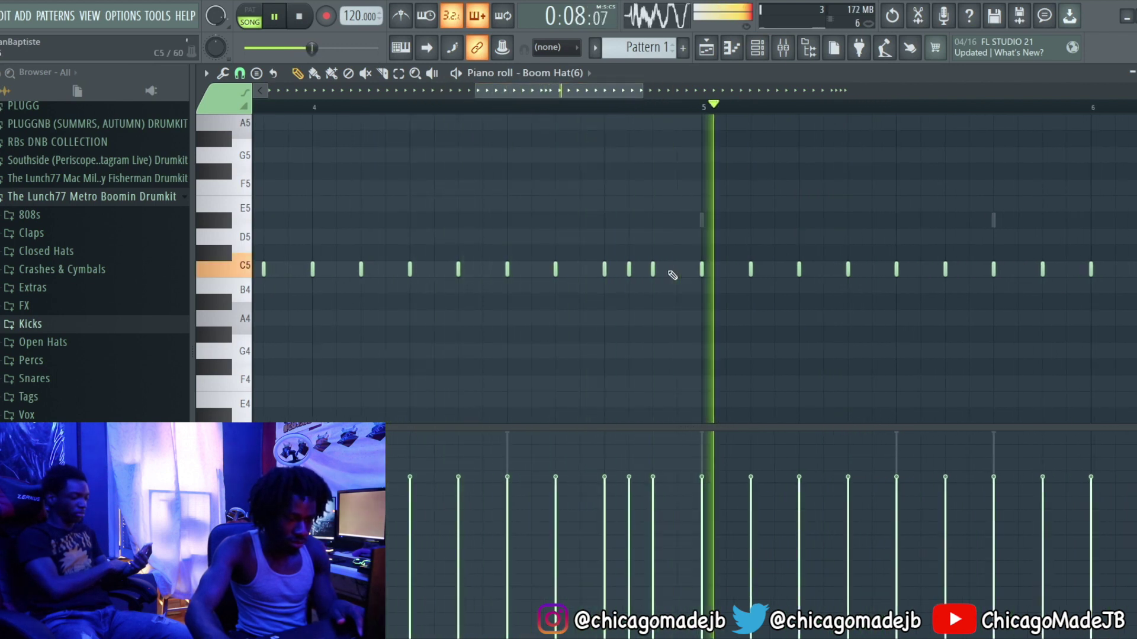
- Add [AP] Open Hat ( Metro ) from the kit's Open Hats folder as a new channel
click(757, 48)
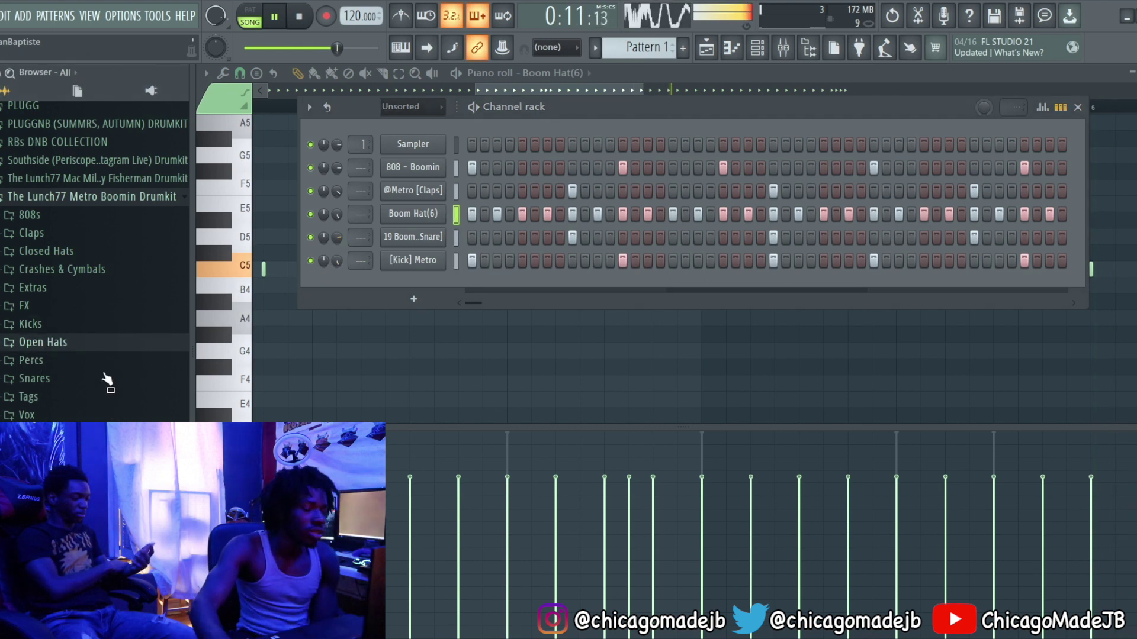
click(50, 344)
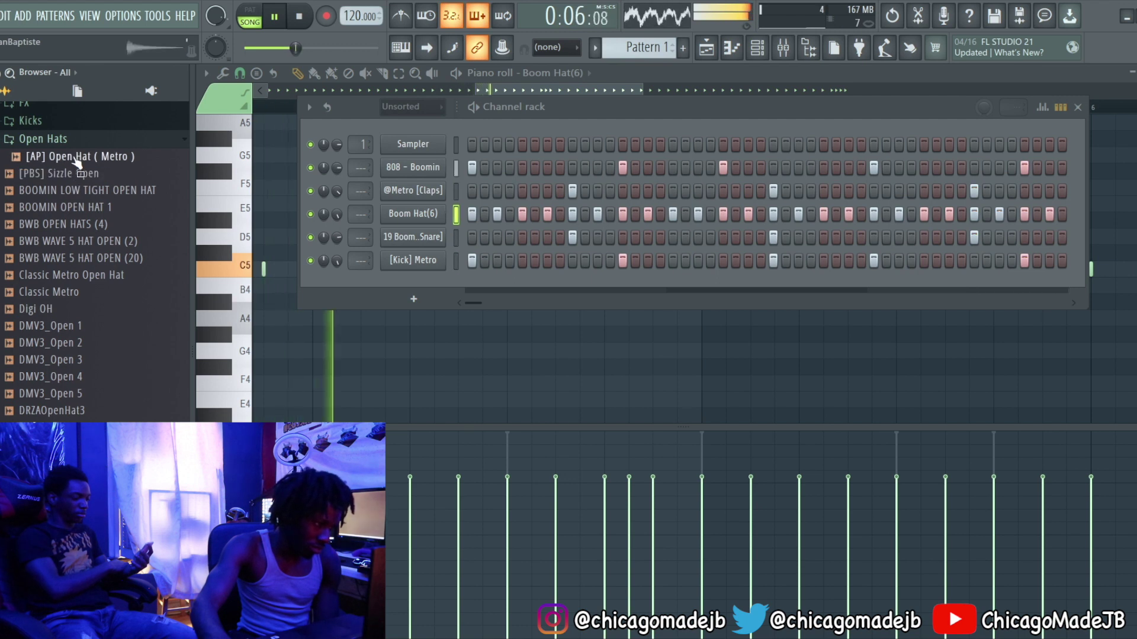
drag(82, 158, 320, 291)
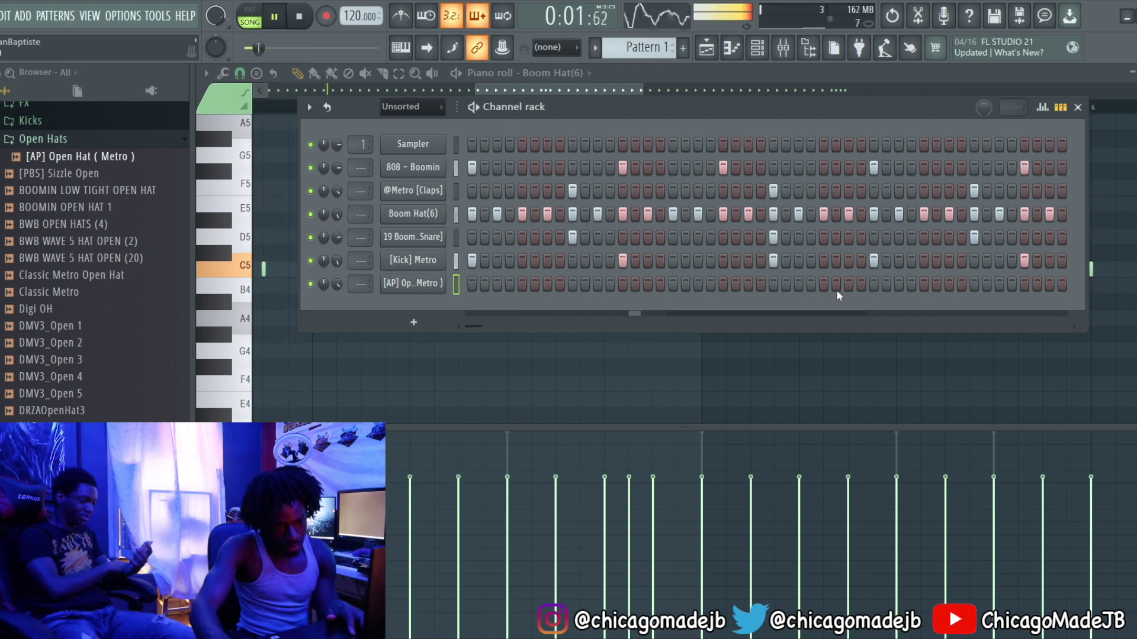
- Try several step positions for the open hat and keep a hit on step 9
click(775, 284)
click(520, 284)
click(520, 284)
click(572, 284)
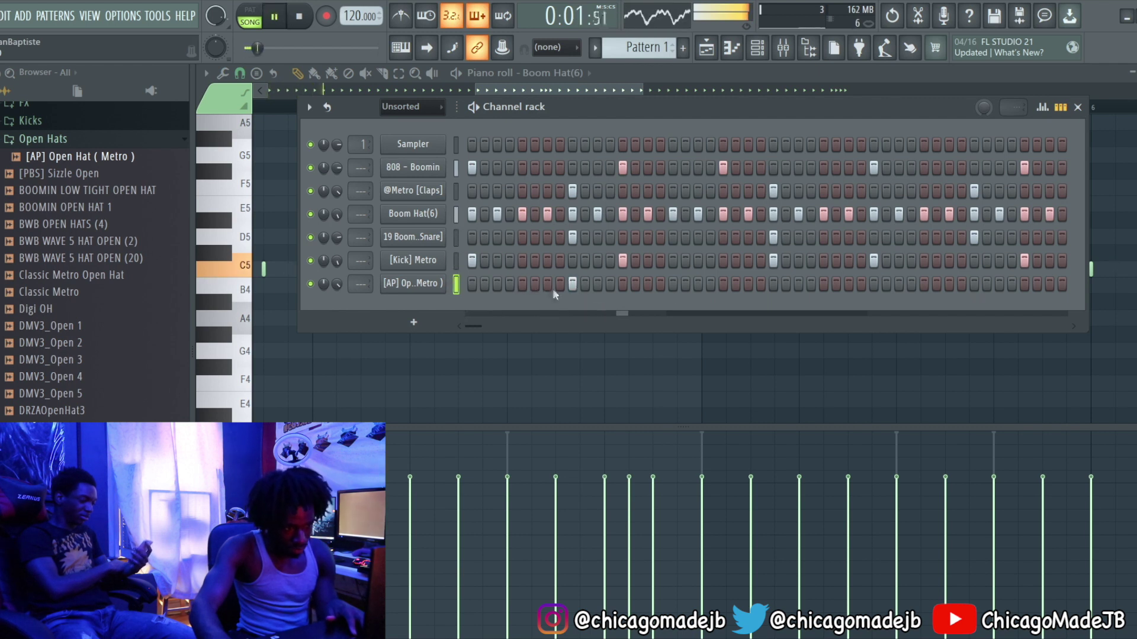
- Try duplicating the open hat's first four bars into bars 5 to 8 in the piano roll
right_click(411, 290)
click(472, 279)
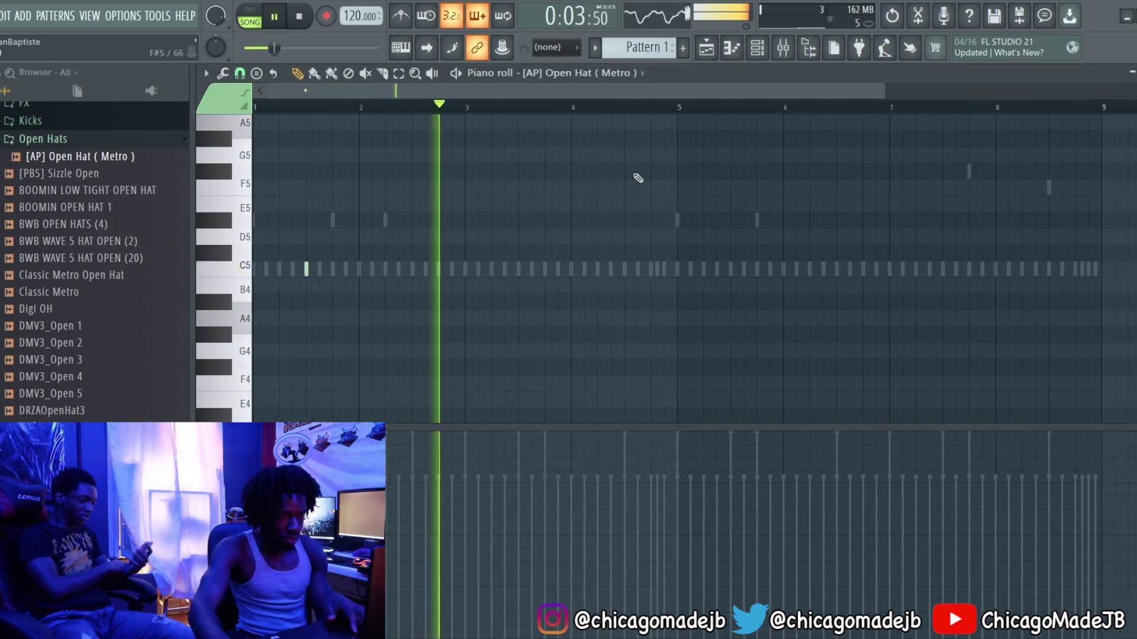
drag(679, 109, 254, 119)
key(ctrl+b)
key(ctrl+d)
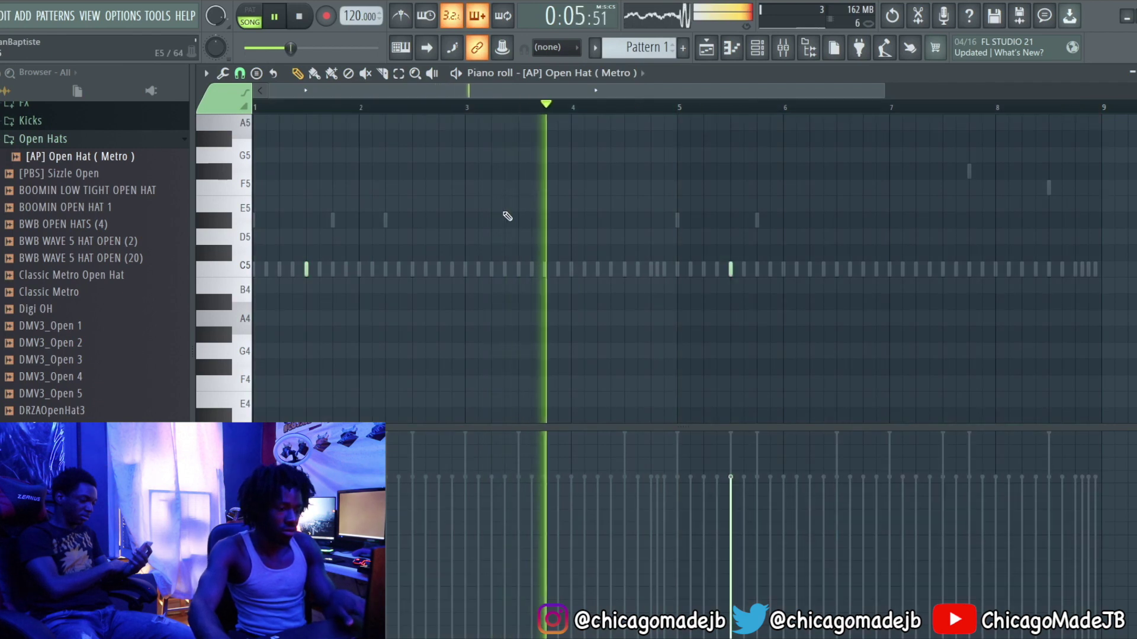
scroll(37, 167, up, 2)
scroll(180, 301, down, 2)
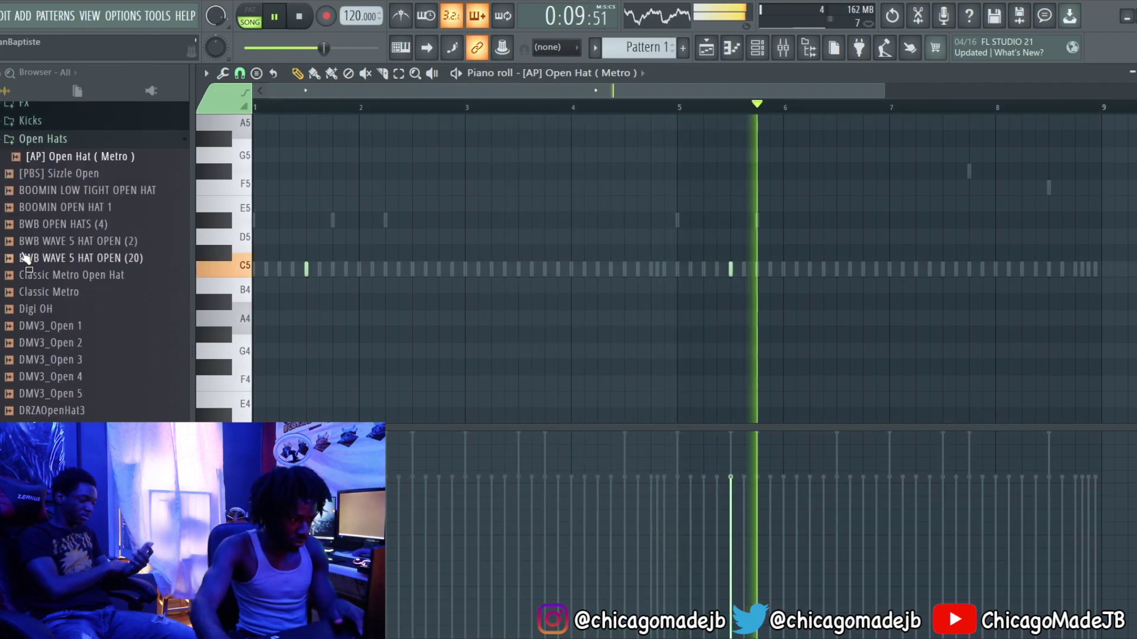
- Remove the open hat copy in bar 5 and duplicate the first two bars into bars 3 and 4
scroll(25, 256, up, 2)
key(space)
key(space)
drag(466, 111, 243, 128)
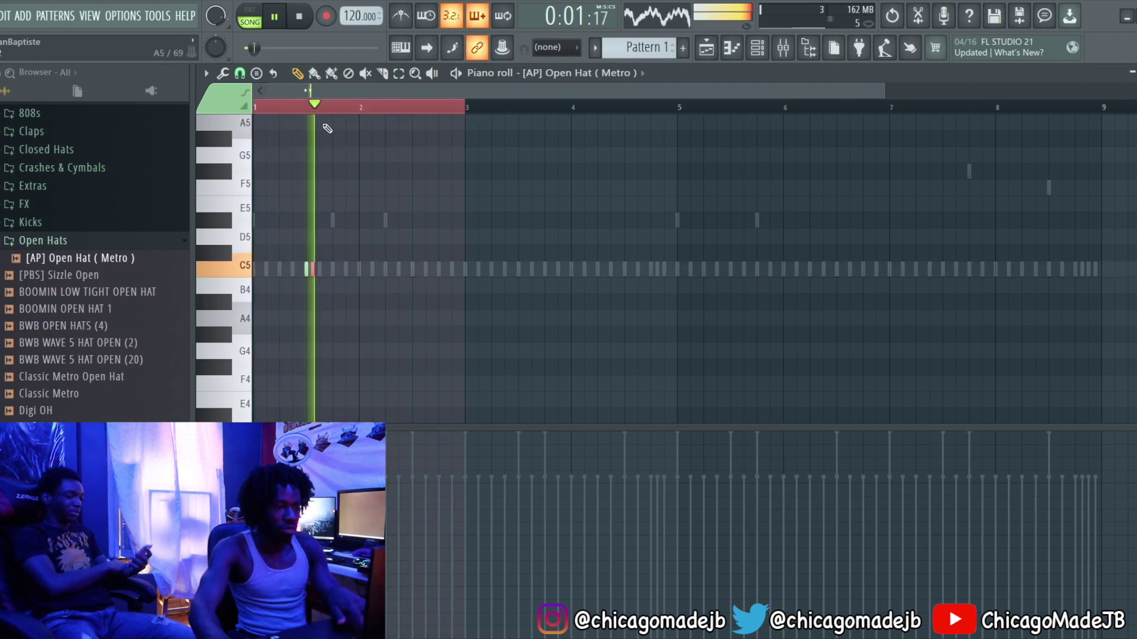
key(ctrl+b)
key(ctrl+d)
click(761, 52)
click(760, 52)
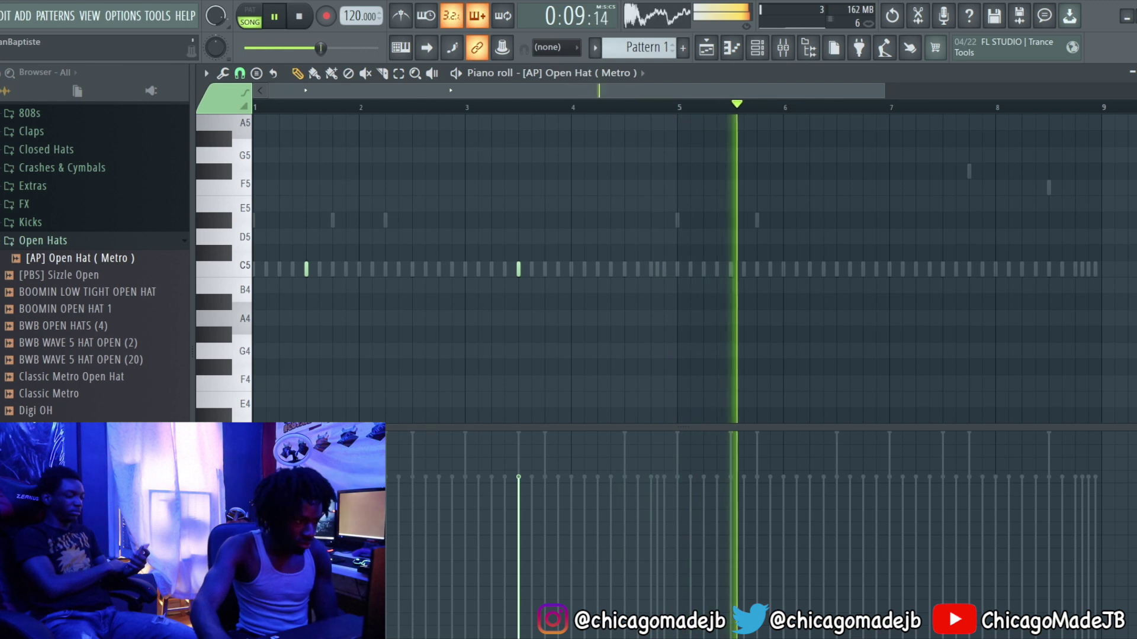
- Audition percussion from the kit's Percs folder and add [MNDZ] - Ghostface Killers as a new channel
click(25, 241)
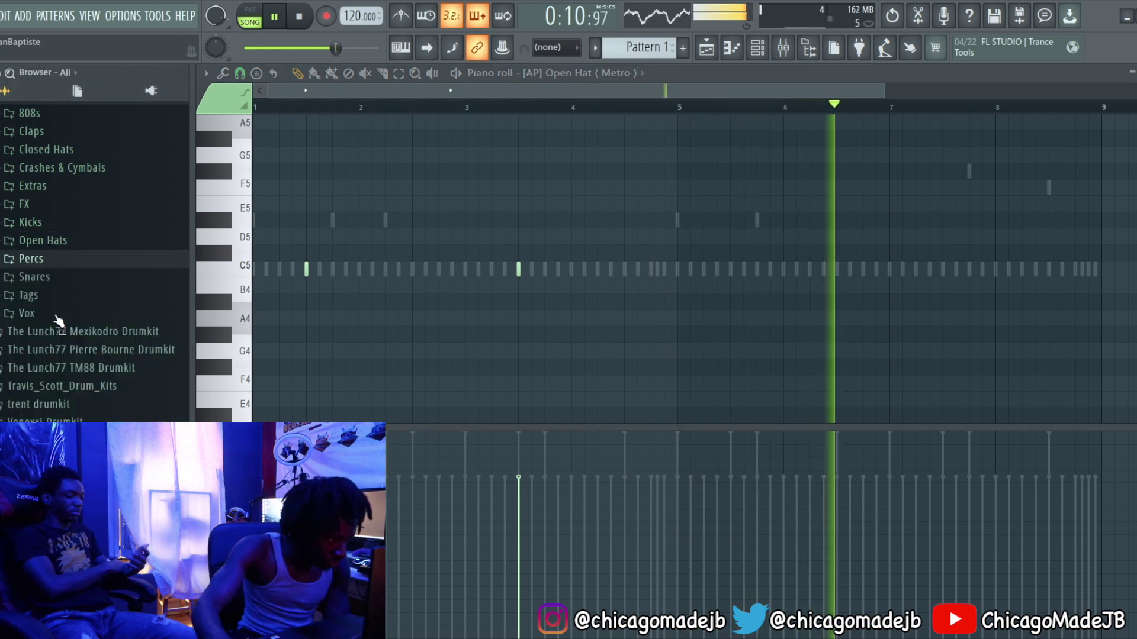
click(78, 276)
click(83, 310)
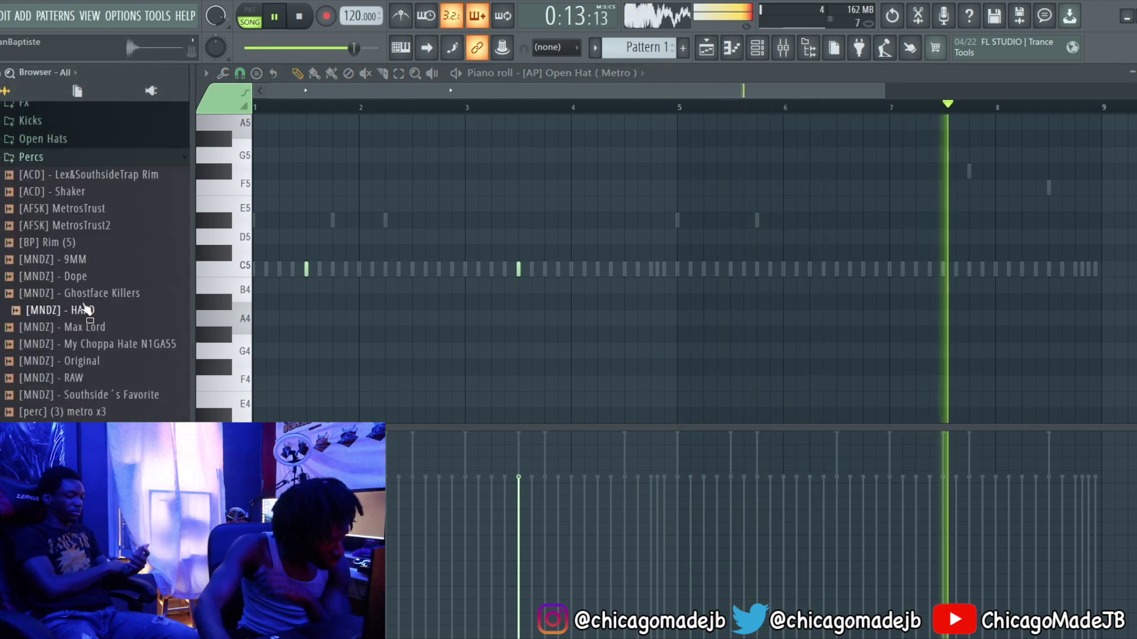
click(85, 293)
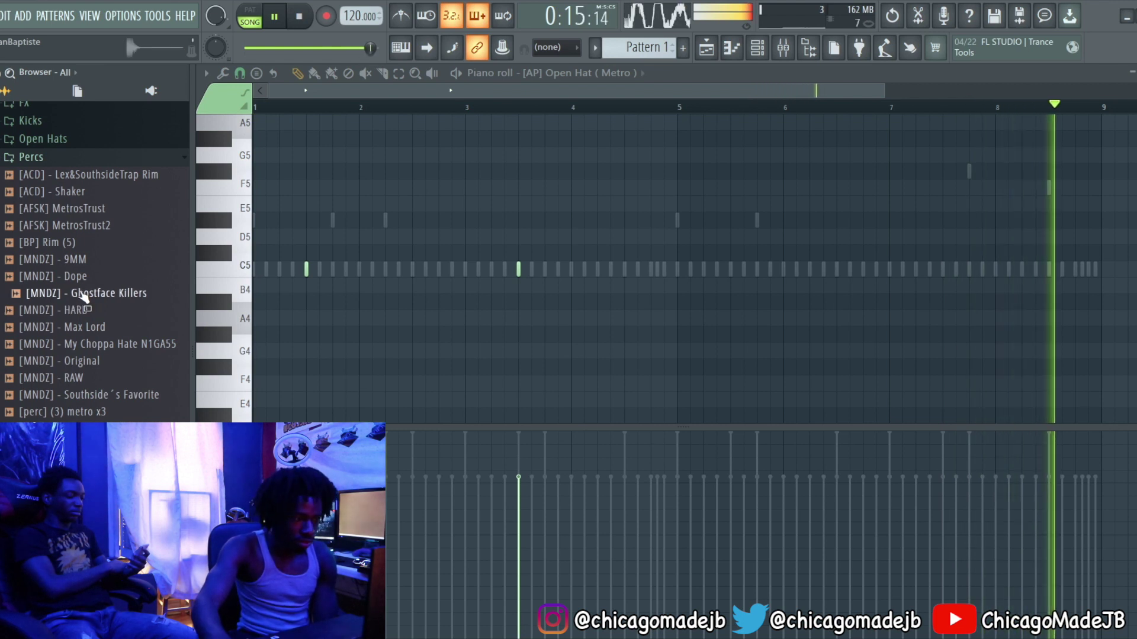
click(756, 50)
drag(747, 58, 429, 299)
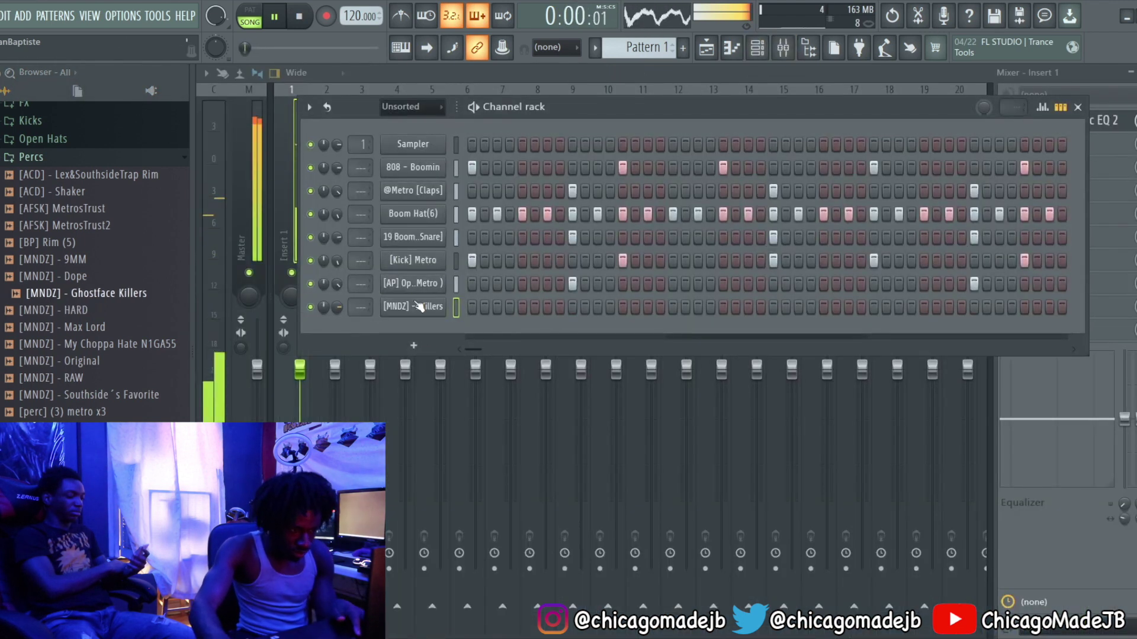
- Place Ghostface Killers percussion hits on steps 4 and 7 and lower that channel's volume
click(508, 307)
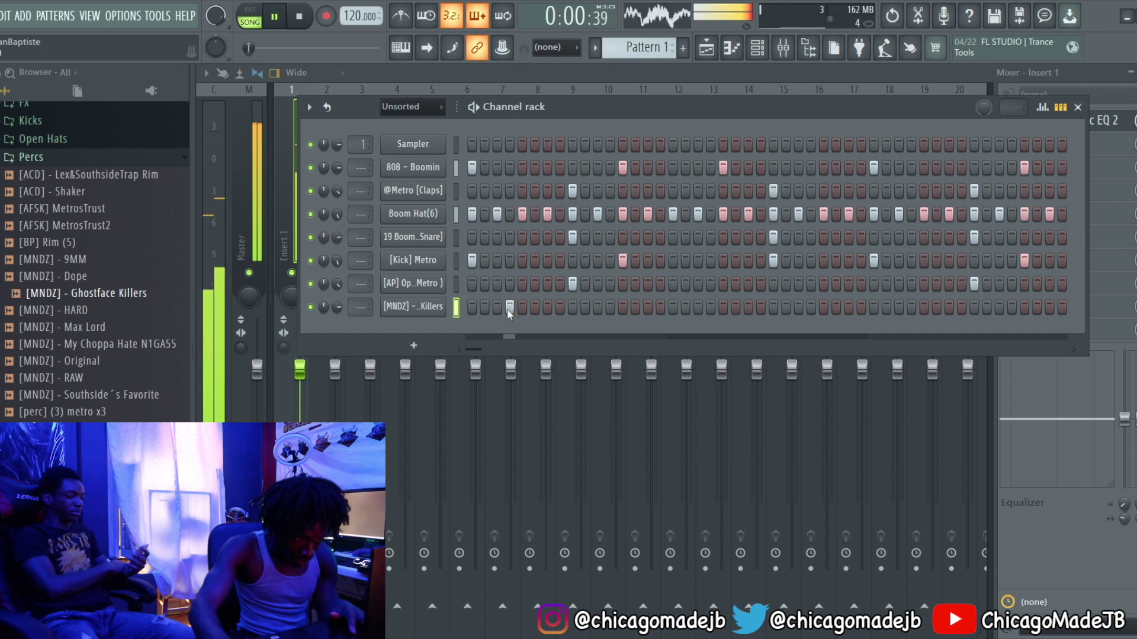
key(space)
key(space)
click(546, 307)
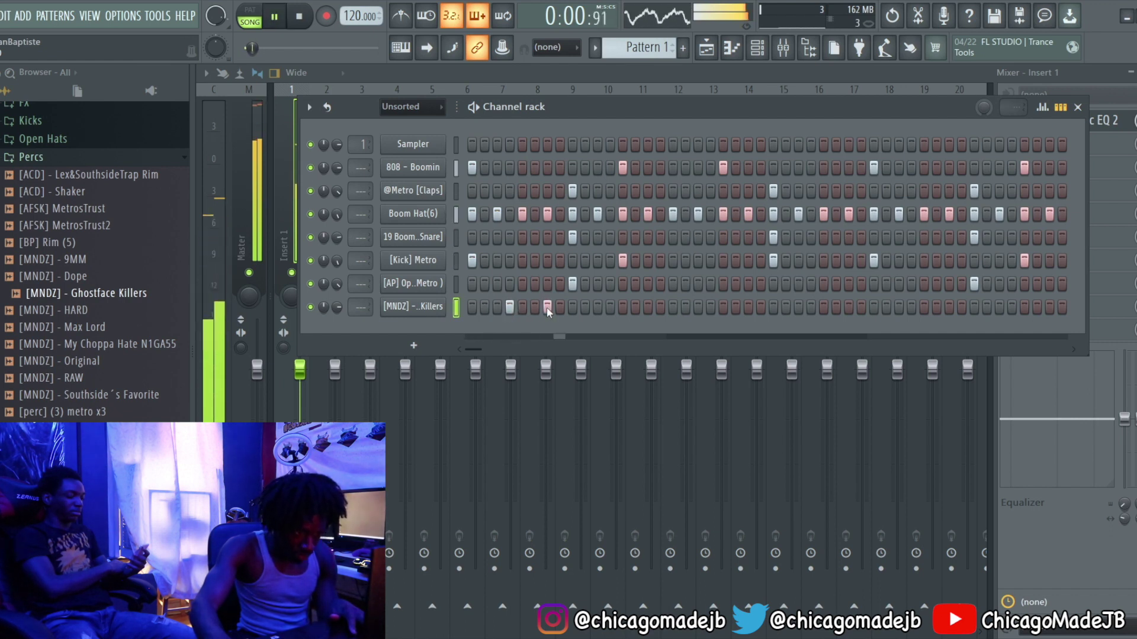
drag(338, 309, 338, 333)
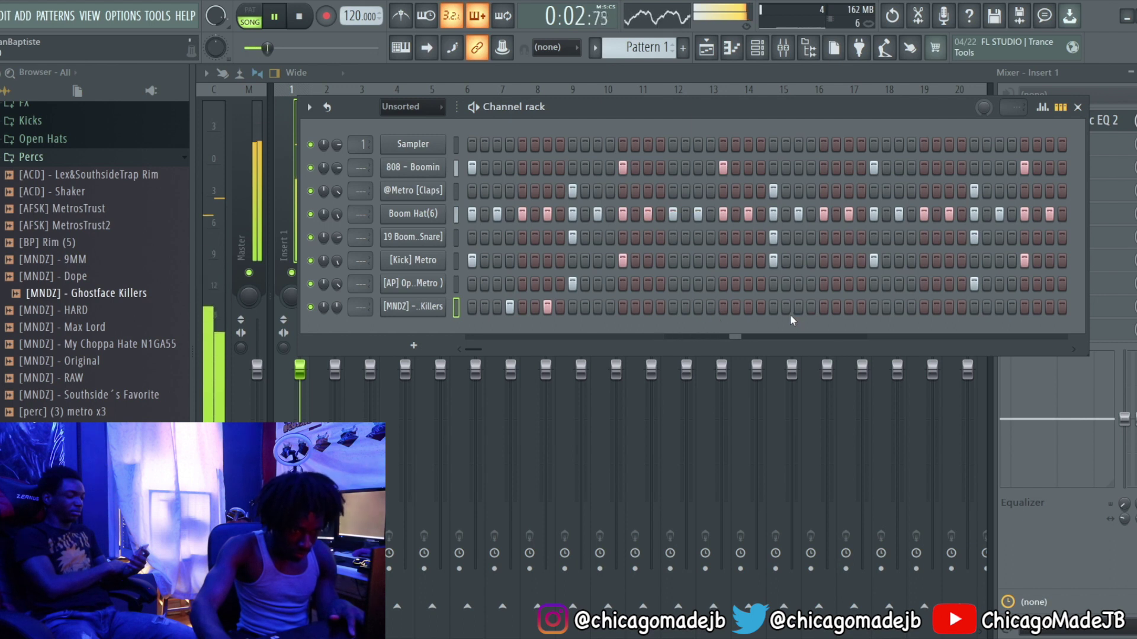
- Try further Ghostface Killers hits on steps 35, 36 and 39, and clear the channel's hits from the pattern
click(902, 307)
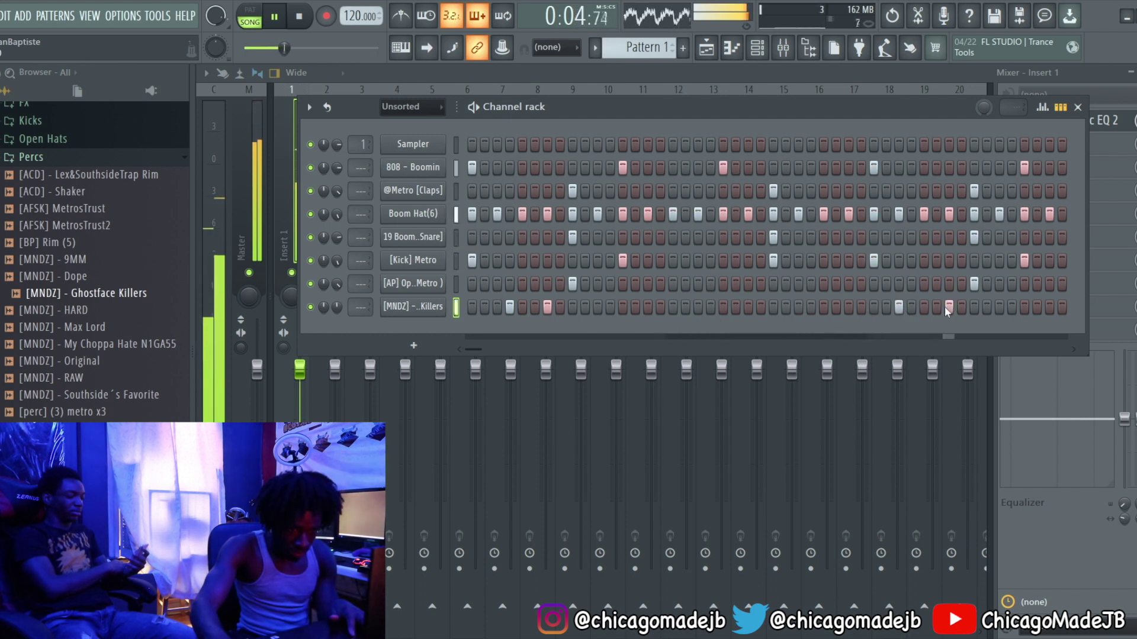
click(899, 308)
click(911, 307)
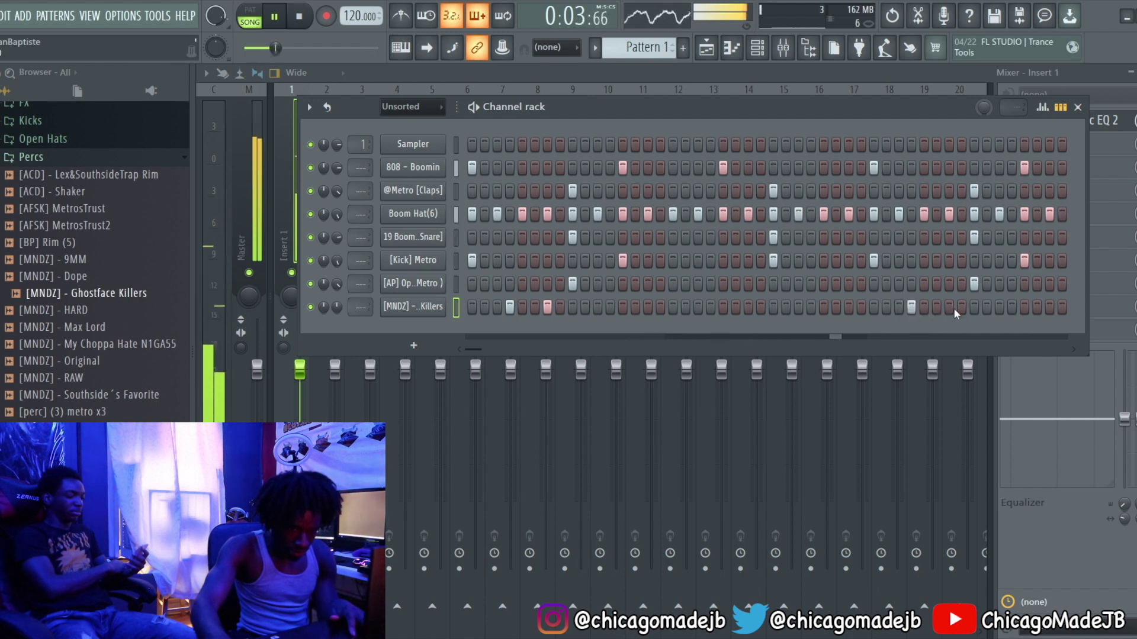
click(949, 307)
click(911, 308)
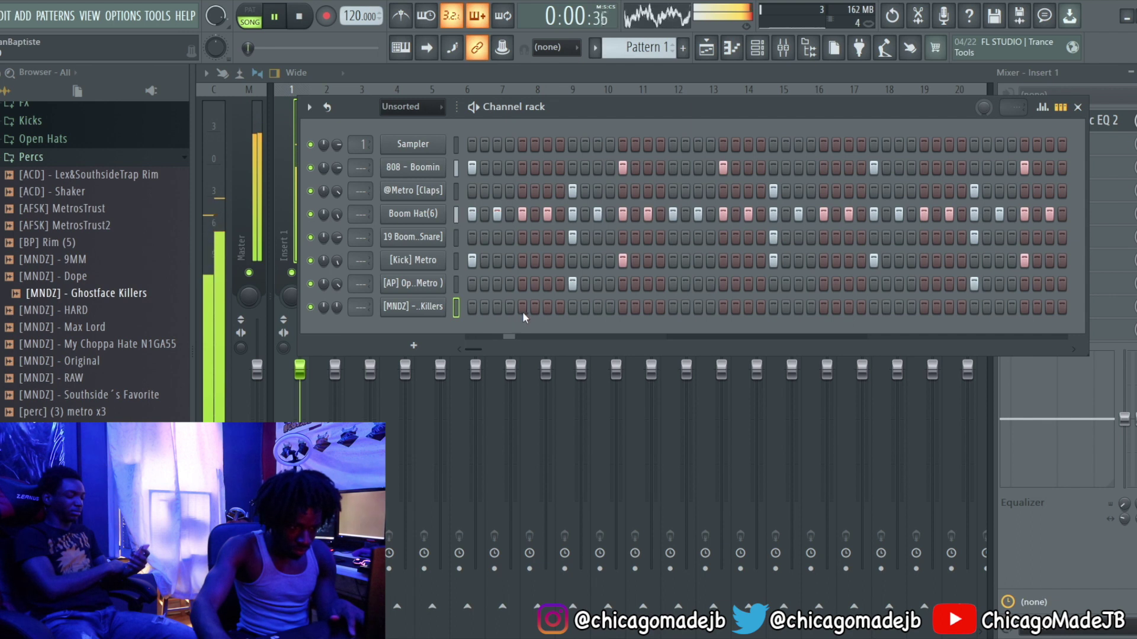
right_click(547, 310)
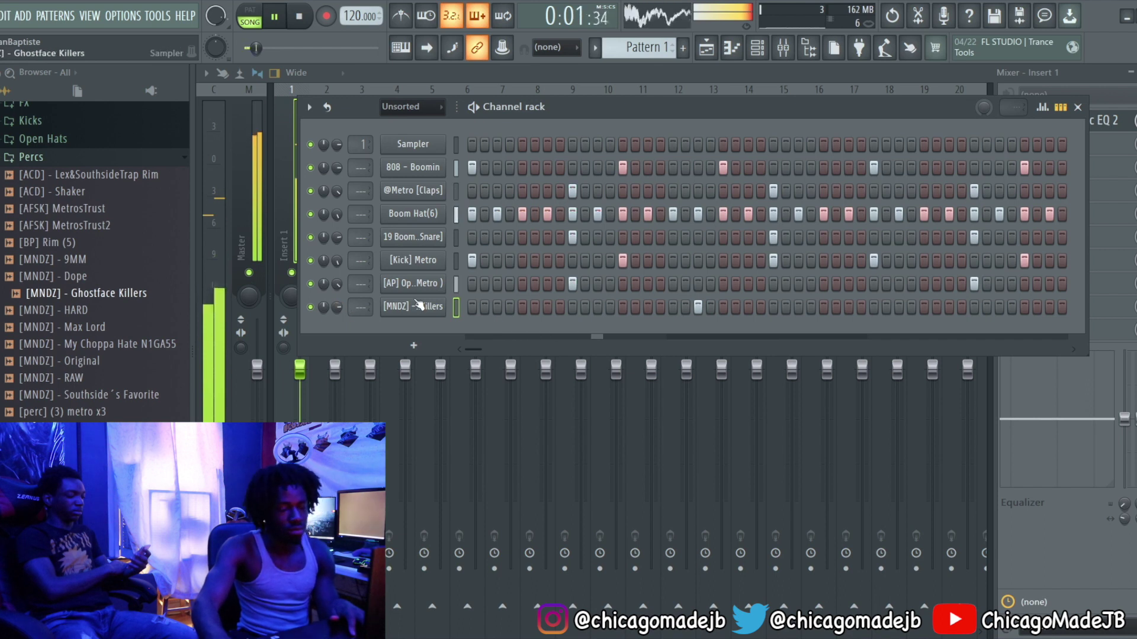
right_click(699, 307)
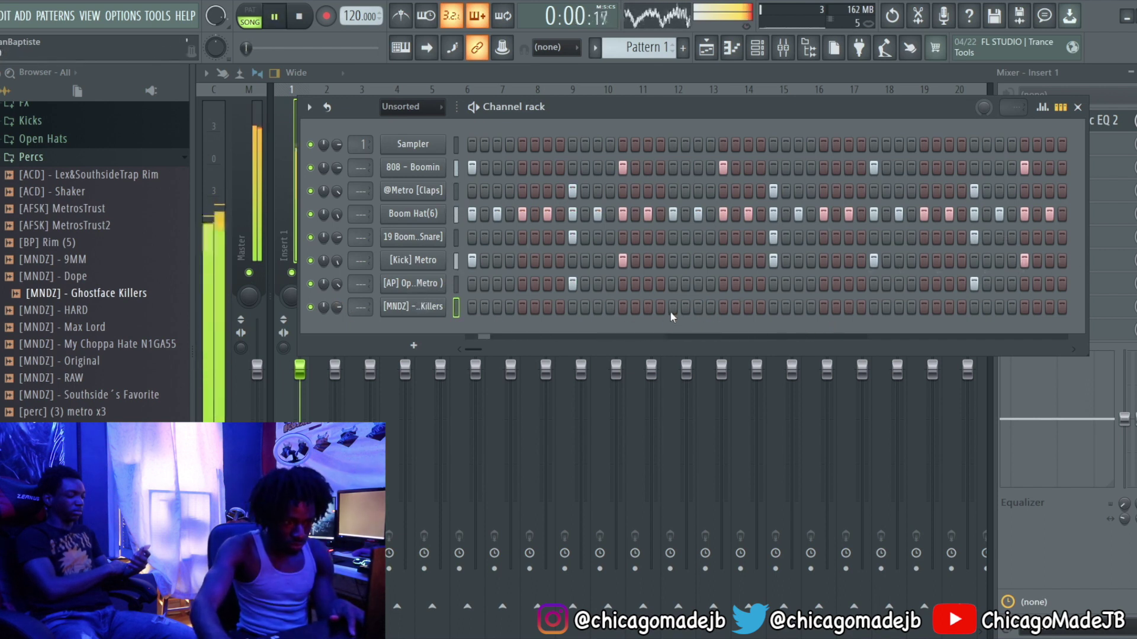
- Place Ghostface Killers hits on steps 3 and 35 and duplicate its first four bars into bars 5 to 8
click(496, 308)
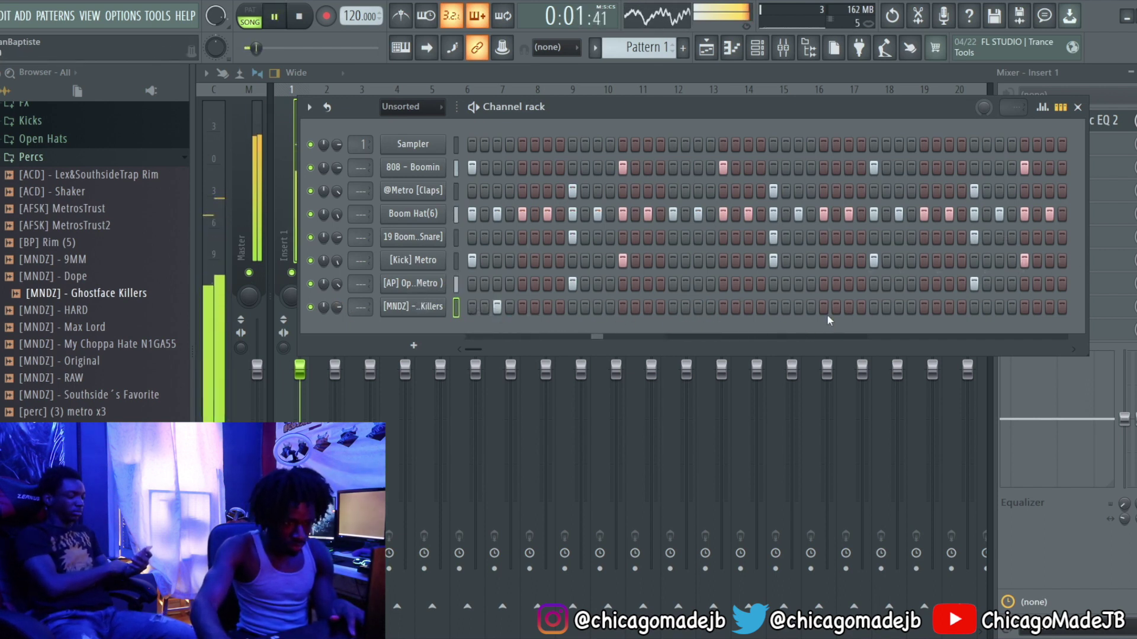
drag(733, 121, 653, 120)
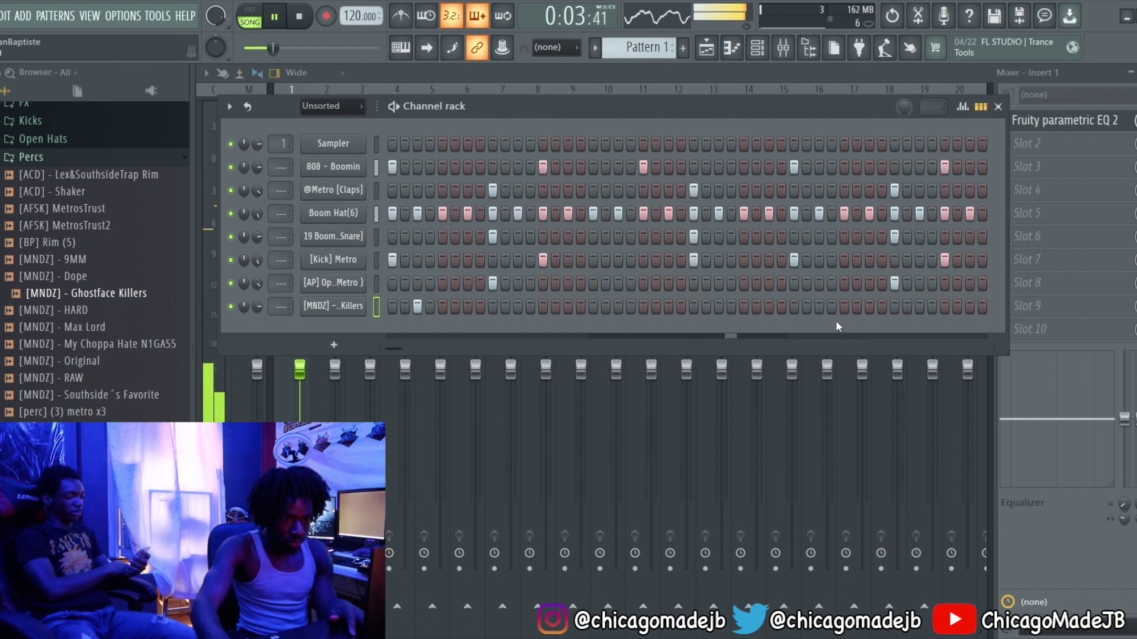
click(817, 308)
key(F7)
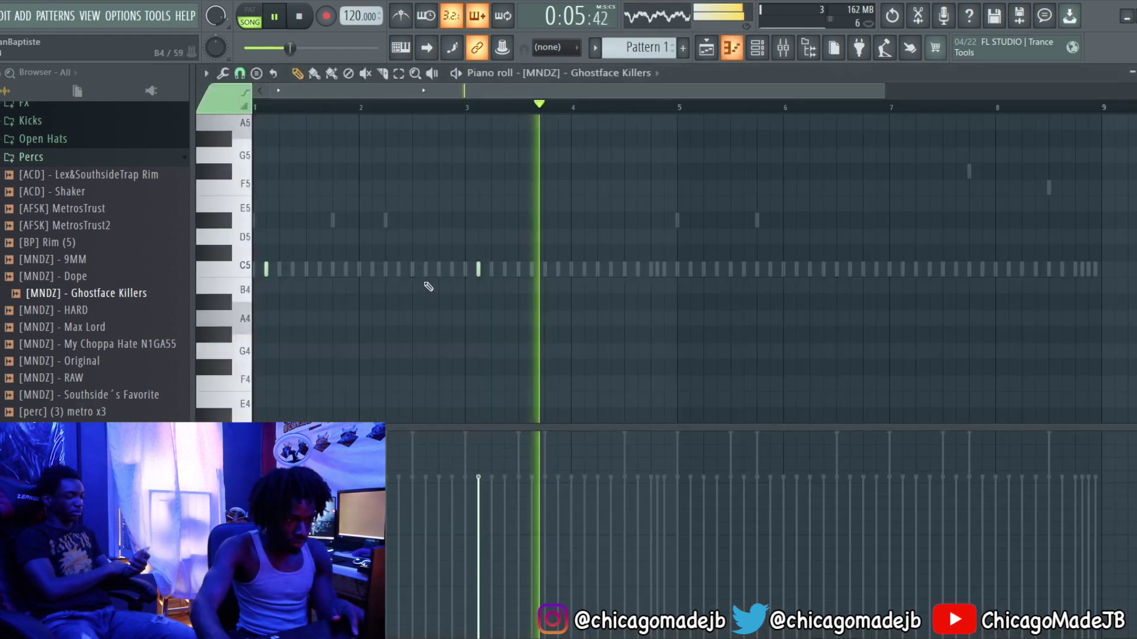
drag(676, 111, 255, 111)
key(ctrl+b)
key(ctrl+d)
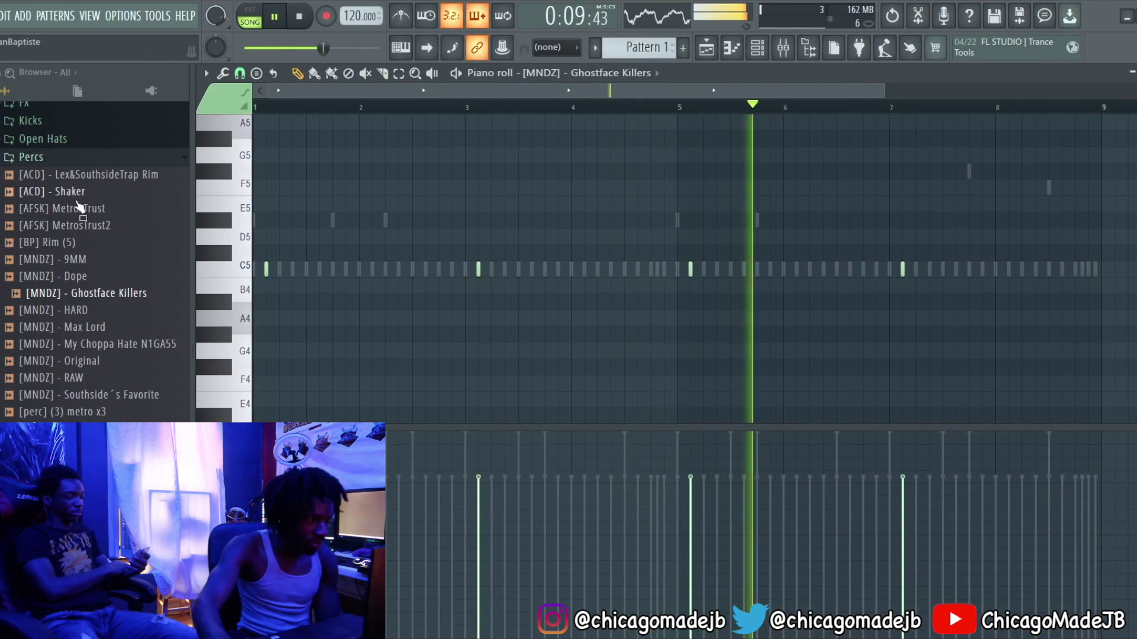
- Browse the kit's Percs, Kicks and Snares folders, previewing [ACD] - Lex&SouthsideTrap Rim and 19andboomin session snr
click(50, 179)
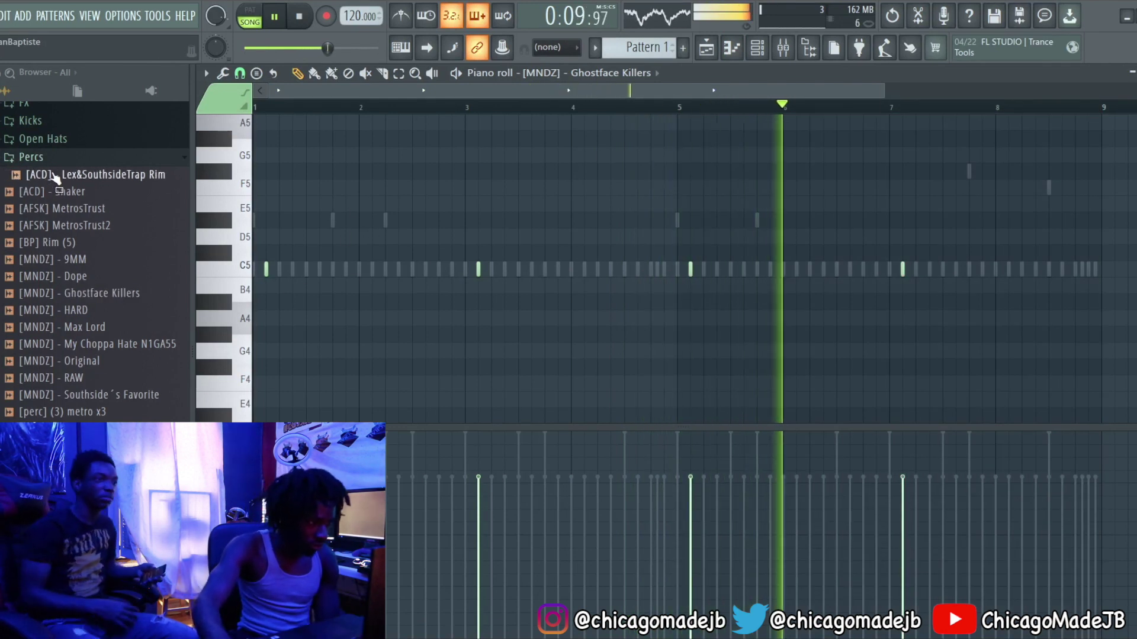
click(29, 121)
scroll(107, 203, up, 2)
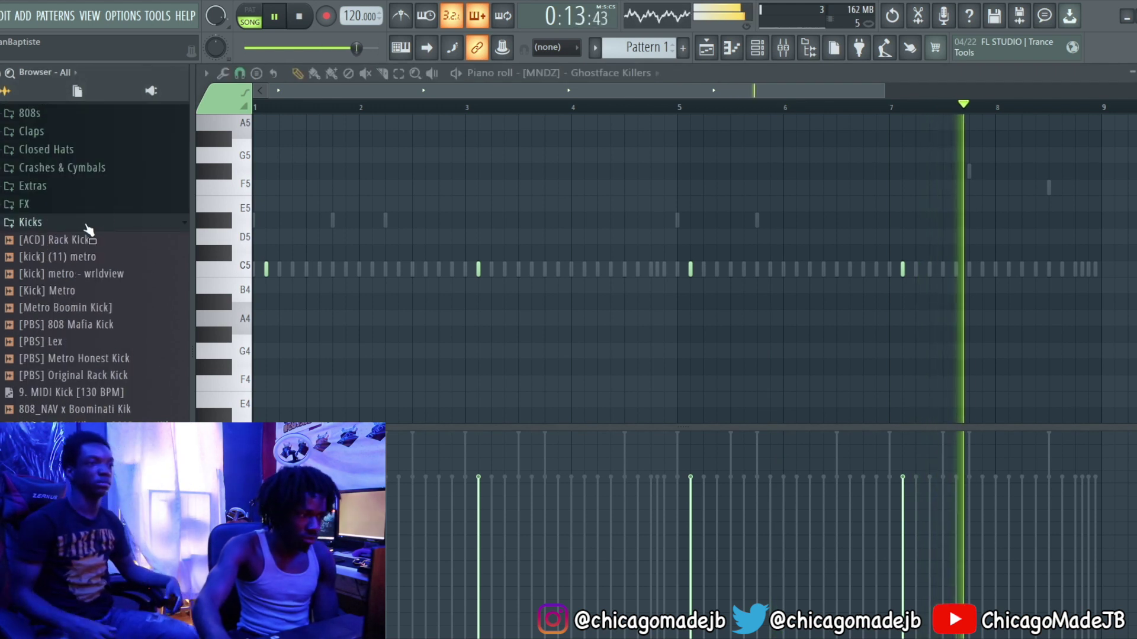
click(86, 224)
scroll(109, 234, up, 4)
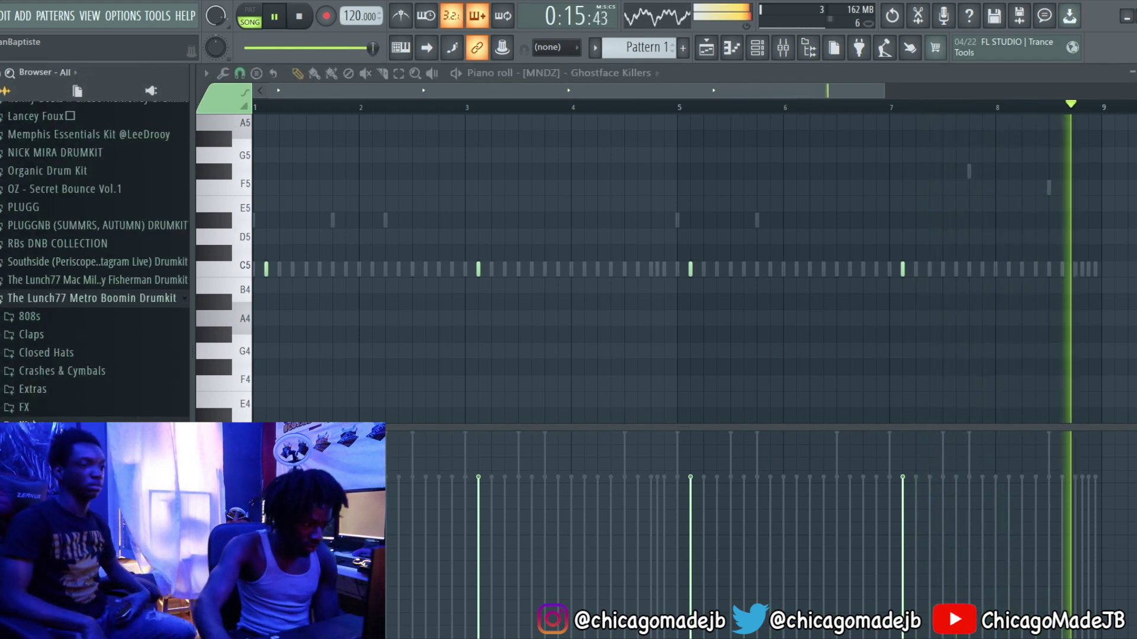
scroll(92, 384, down, 6)
click(88, 378)
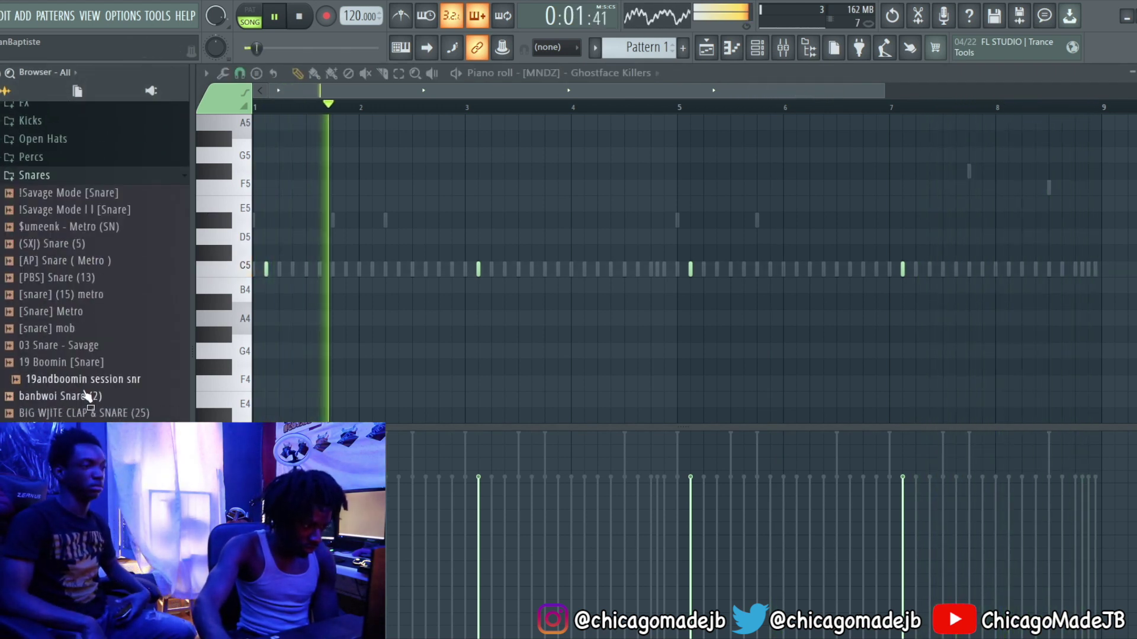
- Return to the channel rack, delete the empty Sampler channel and restart playback
click(779, 54)
click(761, 52)
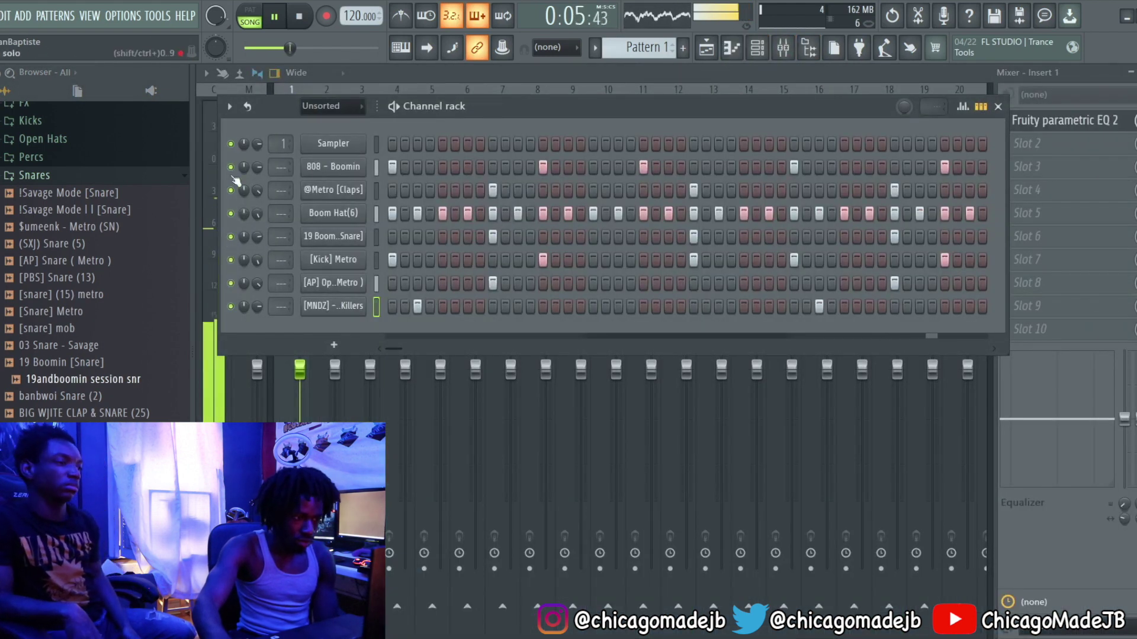
click(327, 148)
key(alt+Delete)
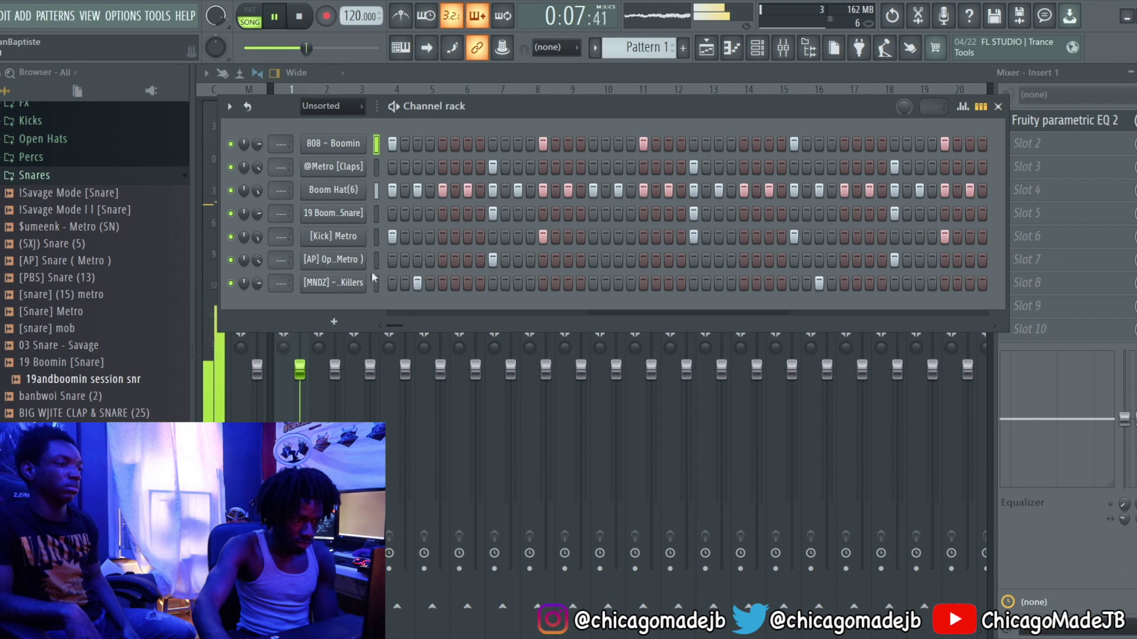
key(space)
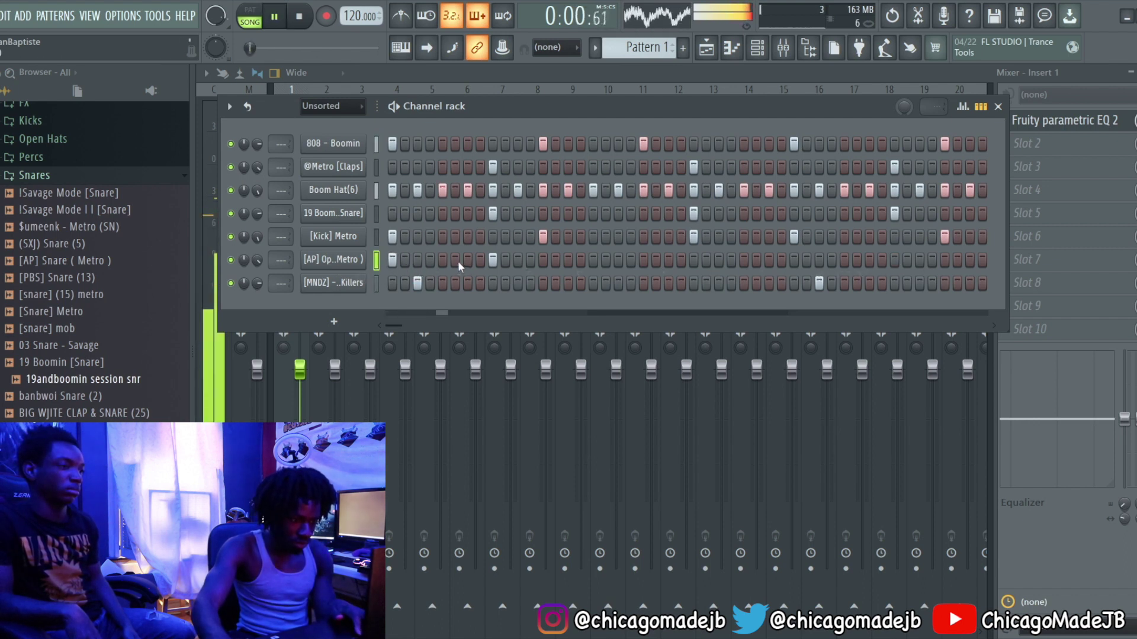
- Audition snares such as $umeenk - Metro (SN) against the beat and close the Snares folder
scroll(56, 259, up, 2)
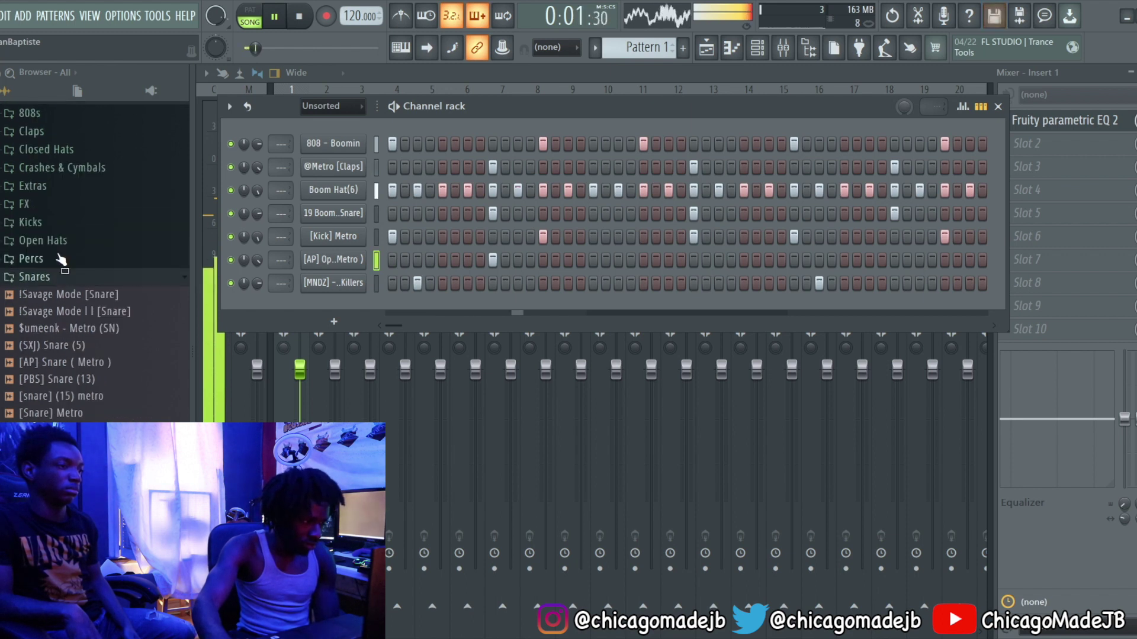
click(59, 277)
click(59, 276)
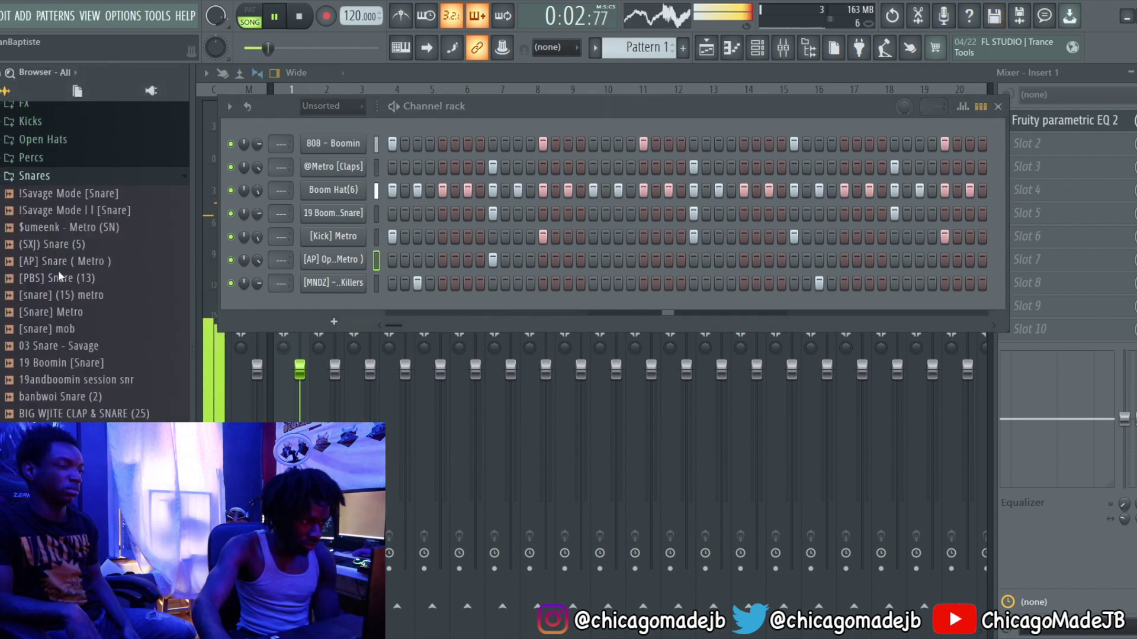
click(66, 227)
click(69, 216)
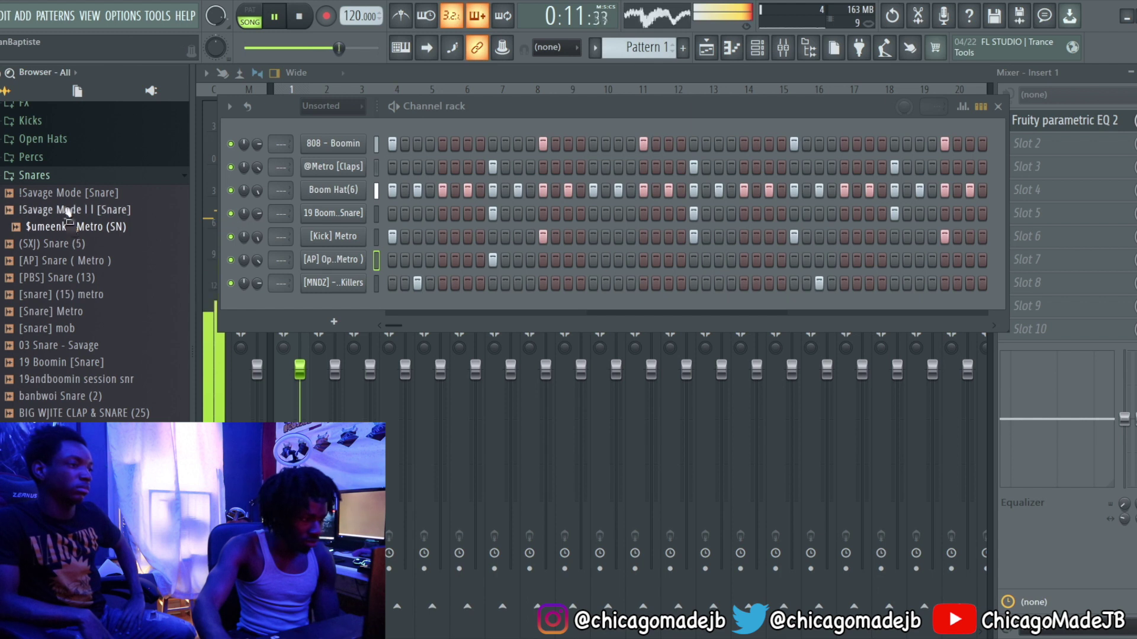
scroll(59, 218, up, 2)
click(48, 278)
- Audition the crash and cymbal samples in the kit's Crashes & Cymbals folder, including BOOMIN CRASH DELAY
scroll(47, 279, up, 2)
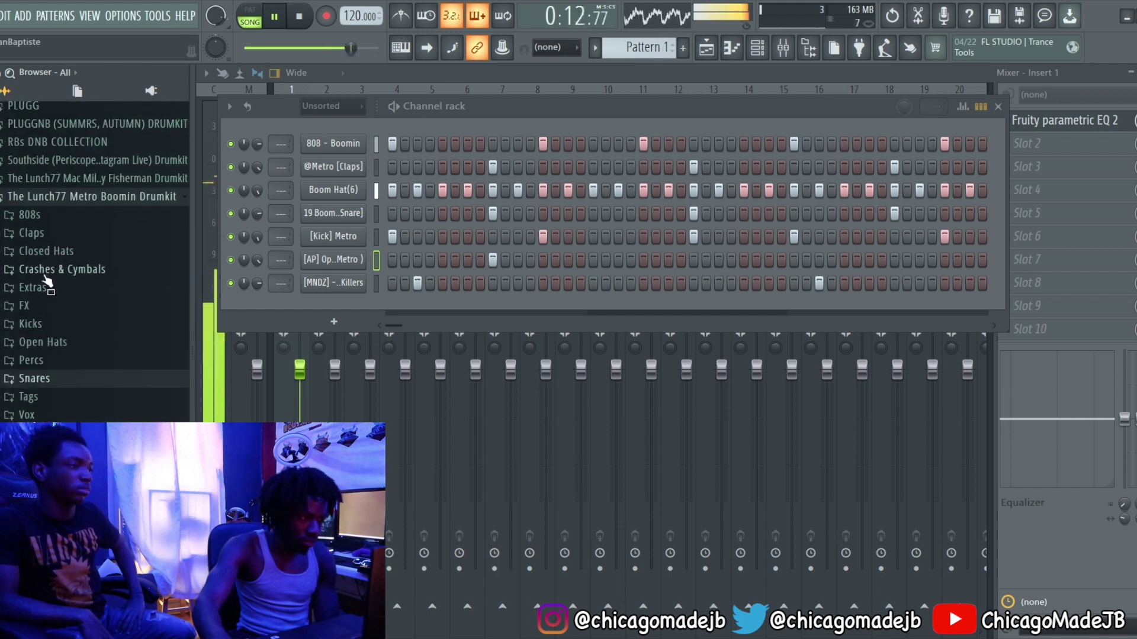
click(89, 271)
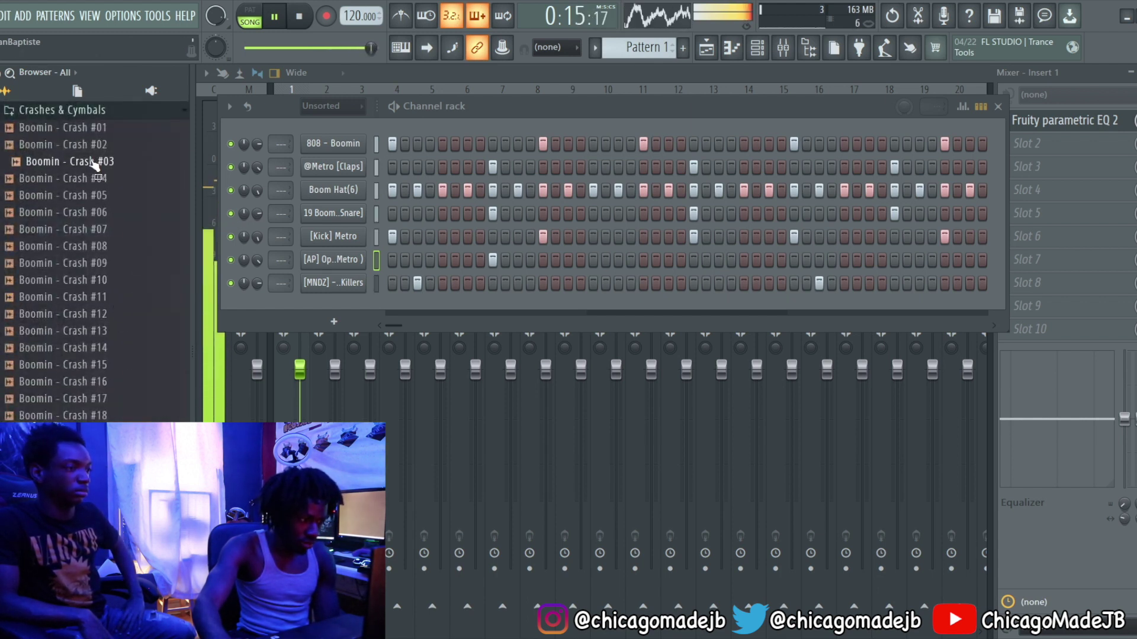
click(98, 229)
scroll(95, 261, down, 3)
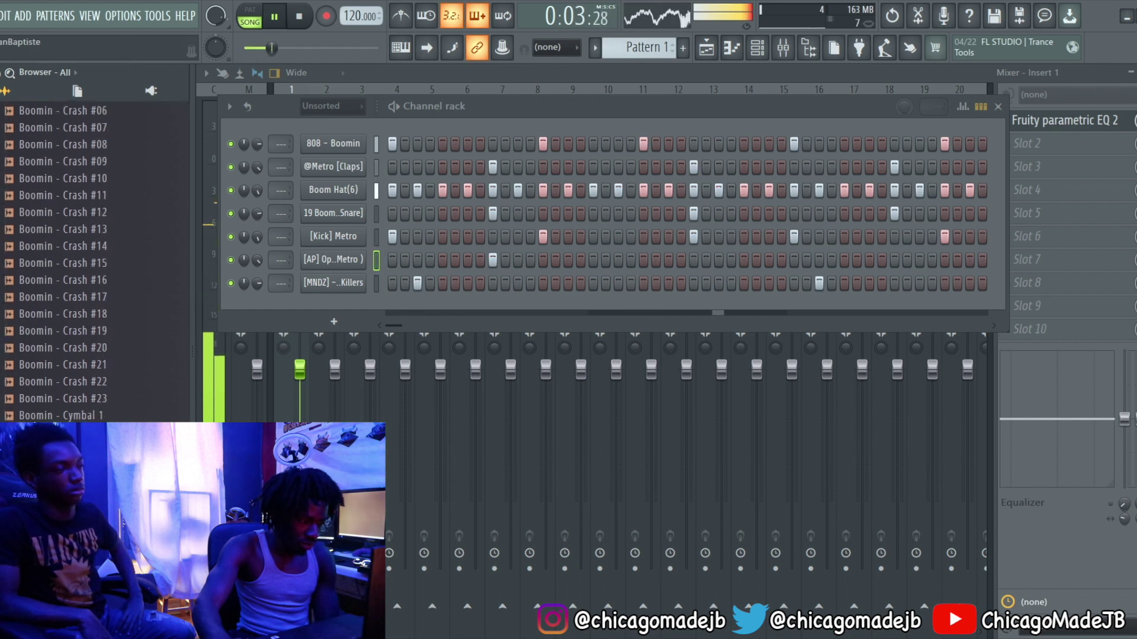
scroll(57, 260, down, 3)
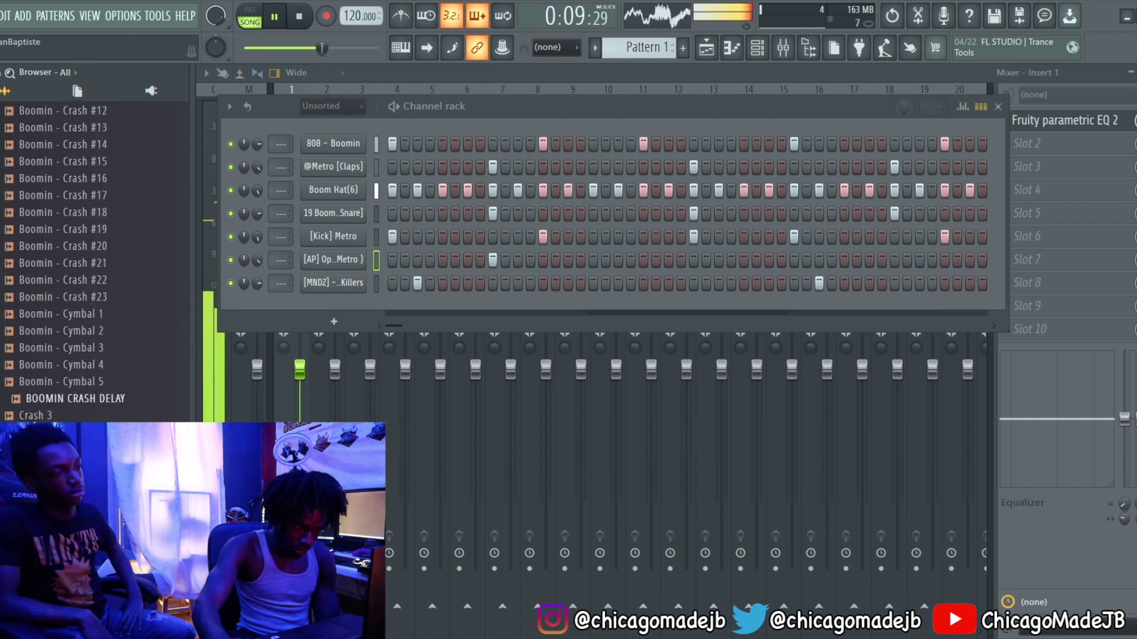
scroll(80, 414, down, 3)
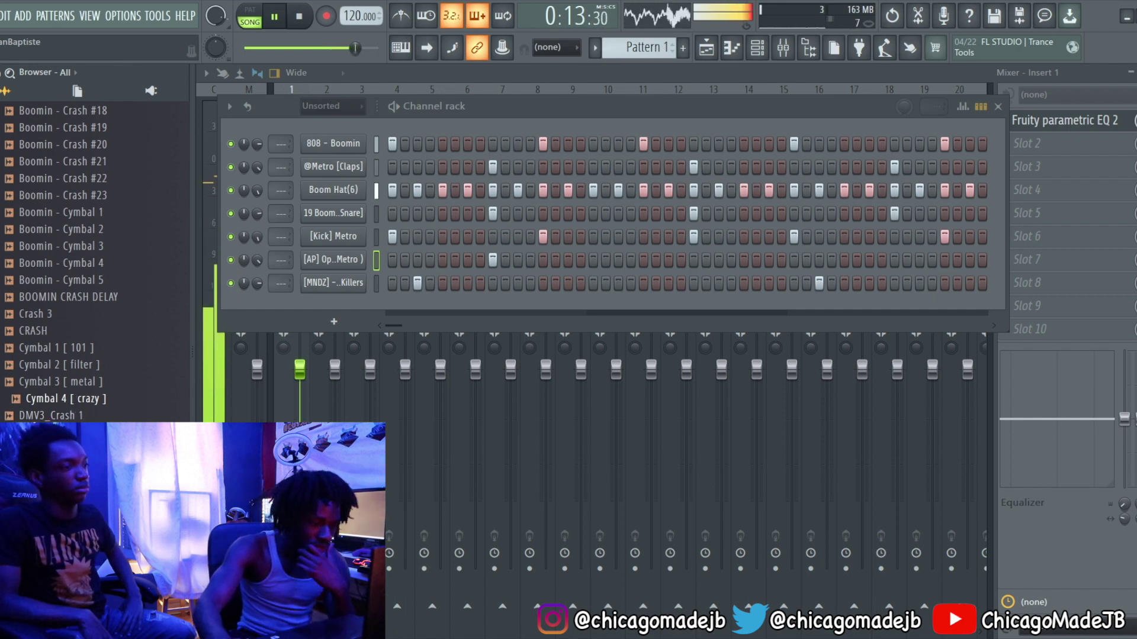
scroll(76, 347, down, 9)
scroll(71, 334, up, 6)
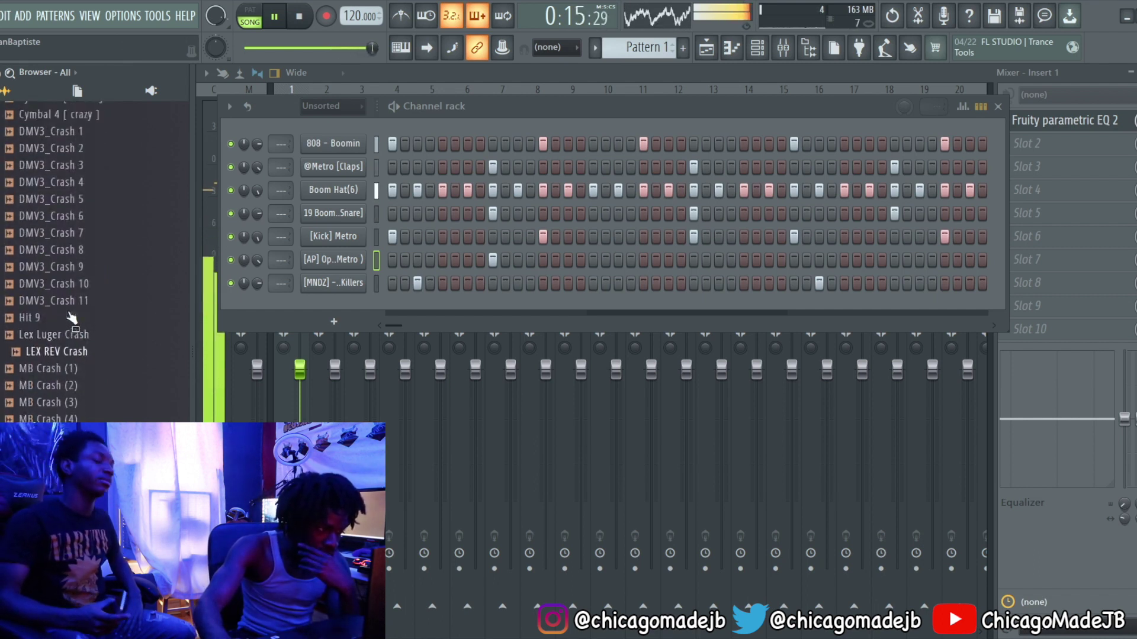
click(84, 199)
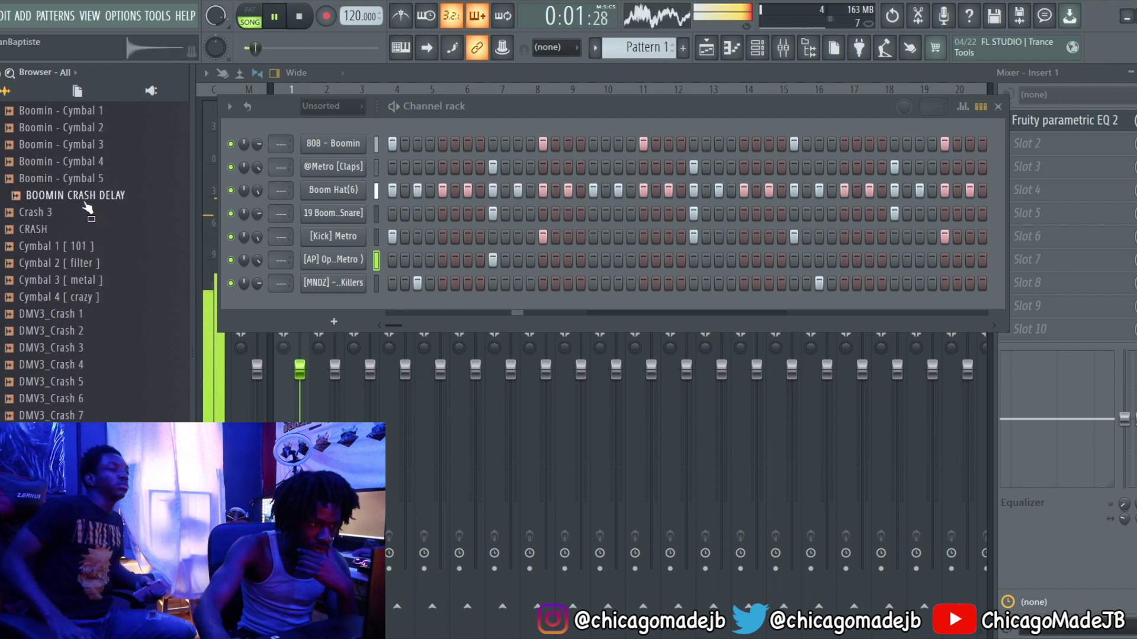
scroll(85, 217, up, 6)
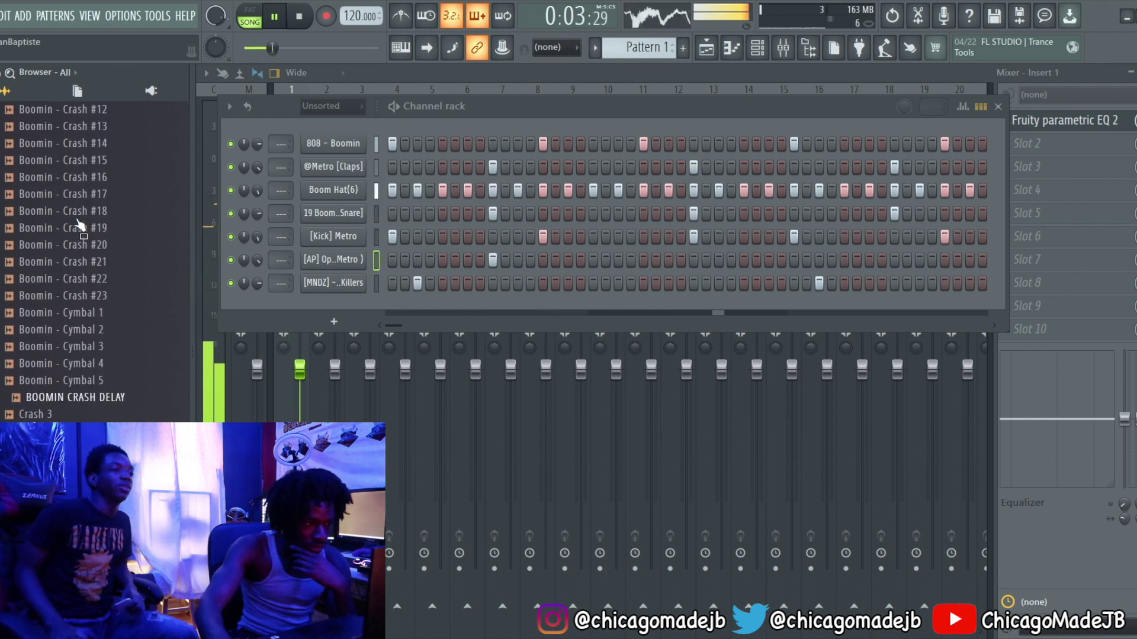
scroll(79, 402, down, 2)
- Add Hit 9 from the Crashes & Cymbals folder as a new channel and place a hit on step 1
click(79, 401)
scroll(78, 407, down, 4)
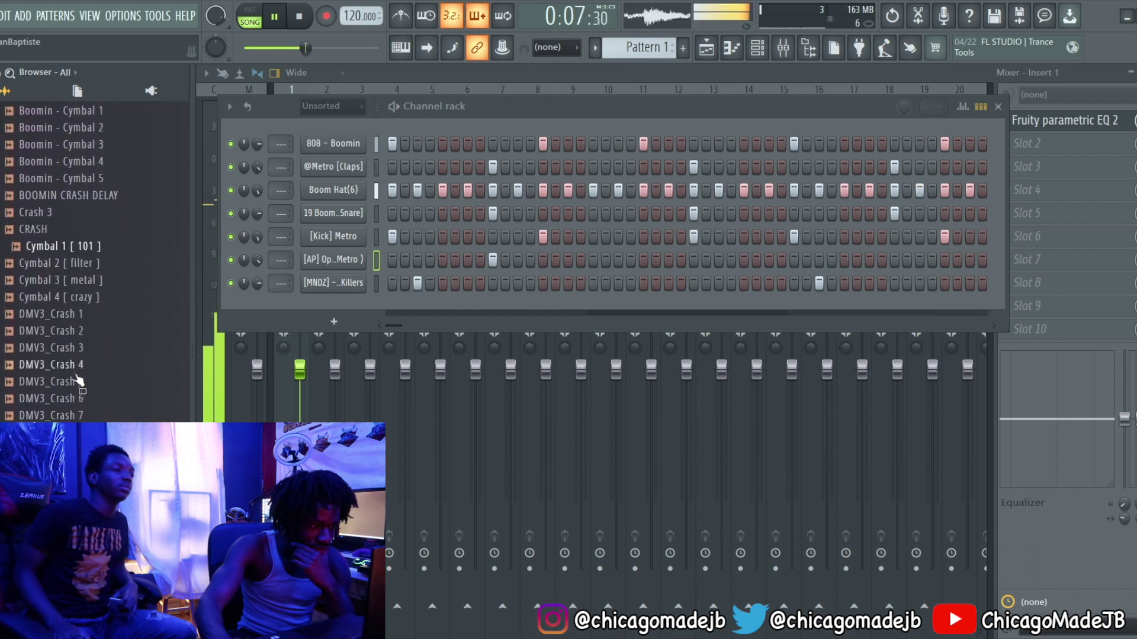
click(80, 432)
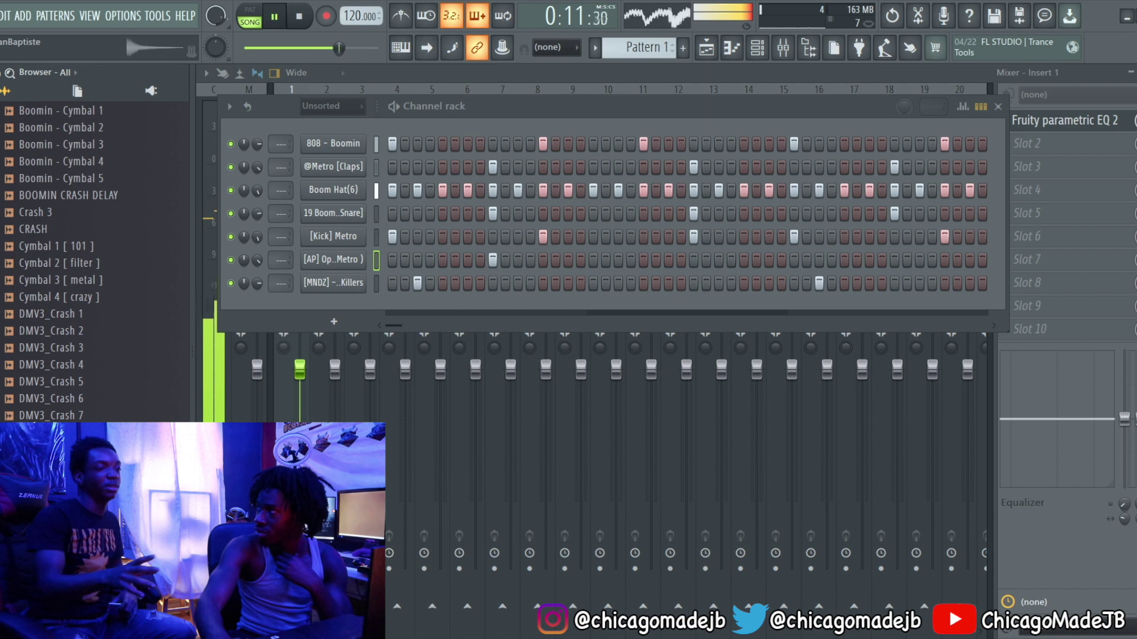
drag(358, 312, 365, 312)
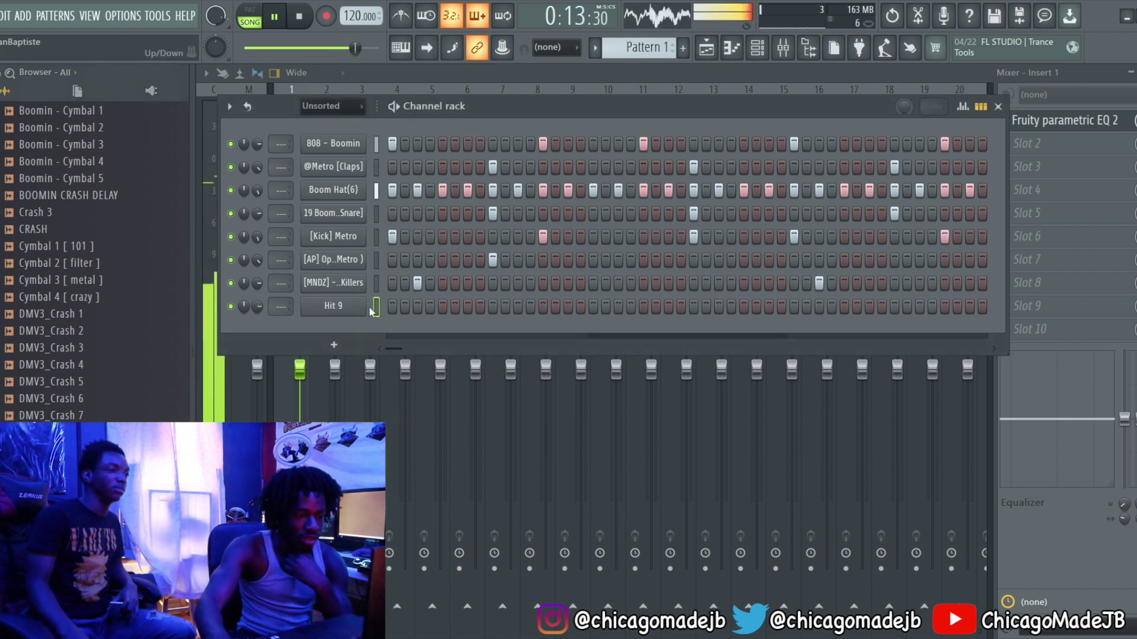
click(393, 308)
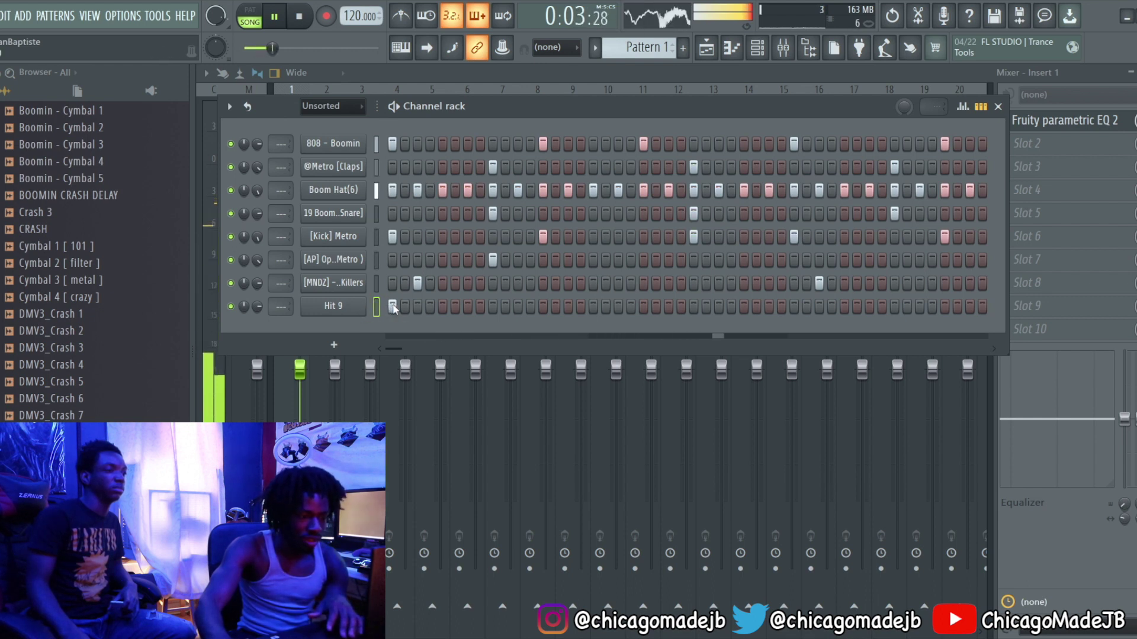
key(space)
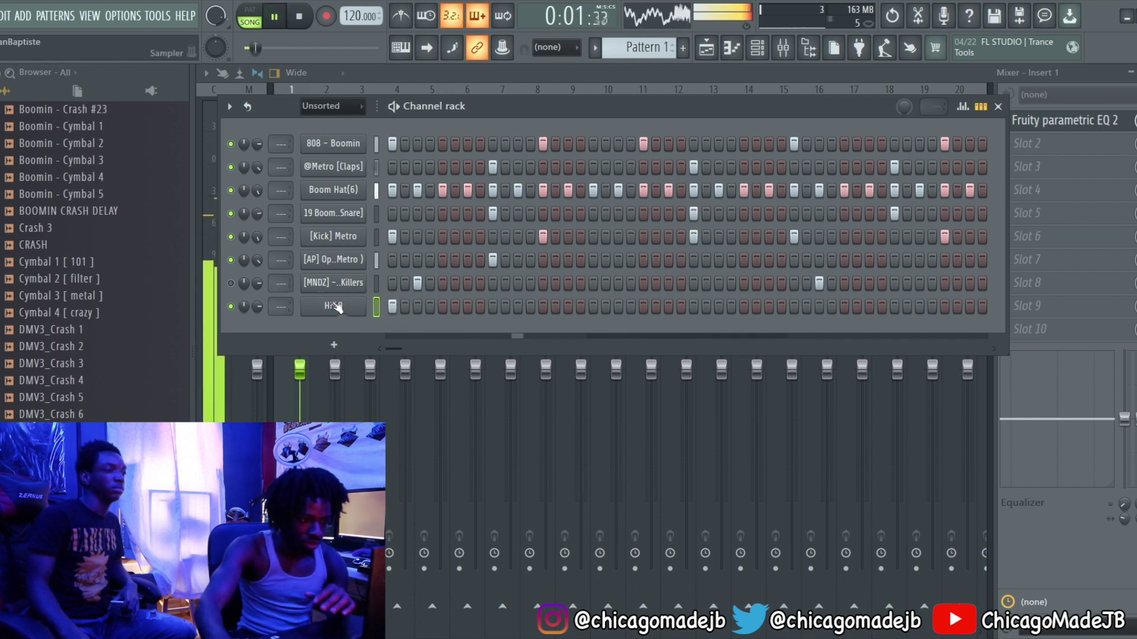
- Audition the beat with the open hat muted and delete the [AP] Open Hat channel
key(space)
click(230, 283)
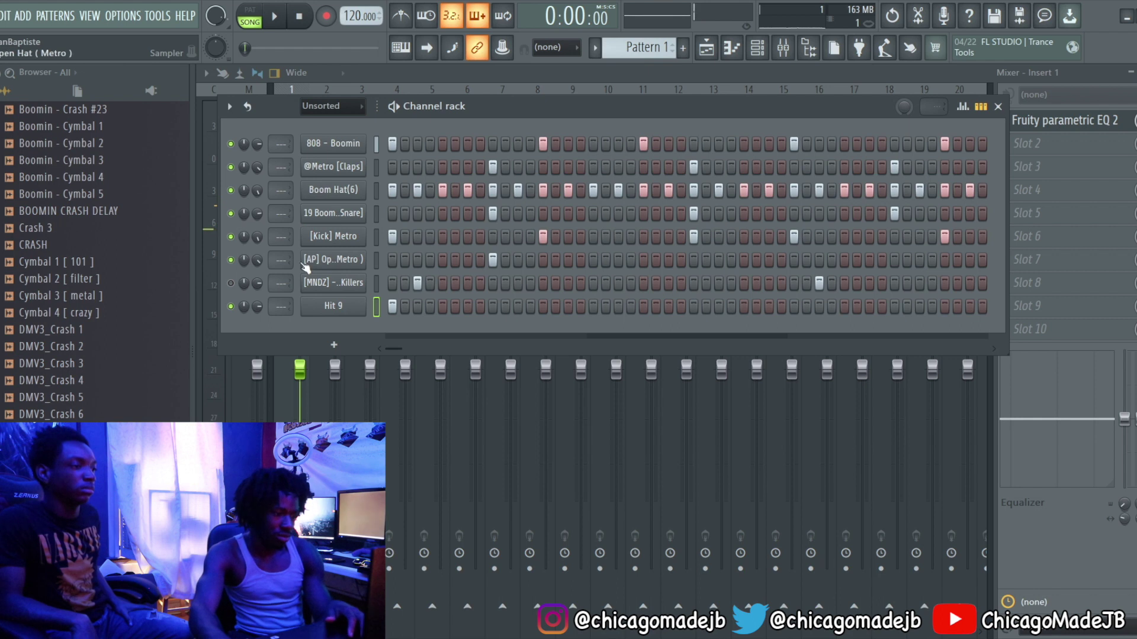
click(331, 306)
click(715, 212)
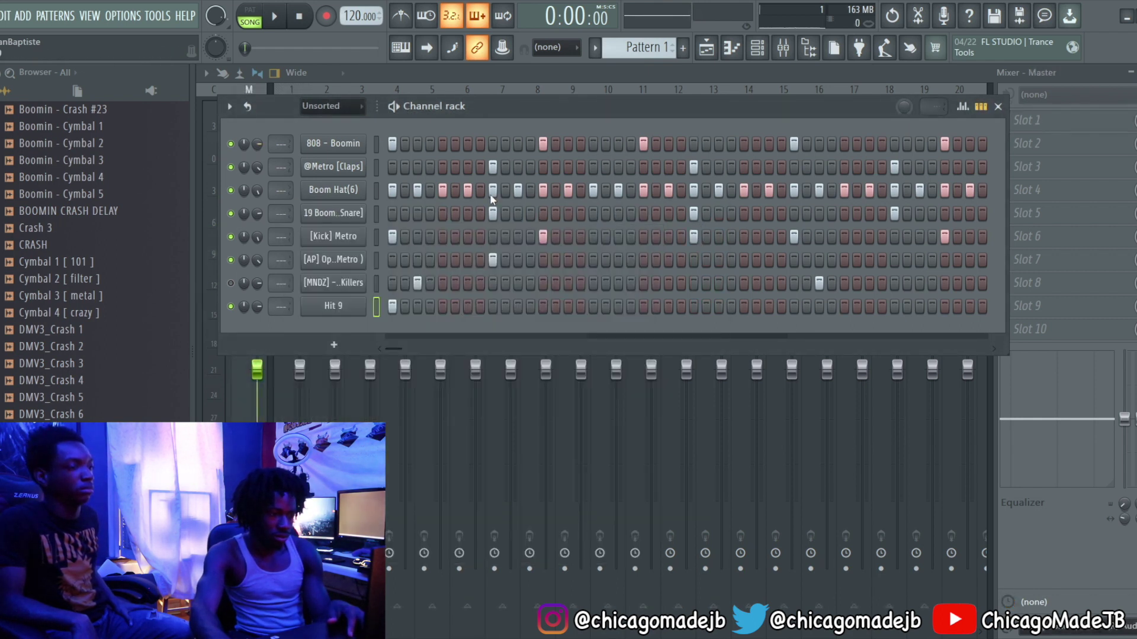
key(space)
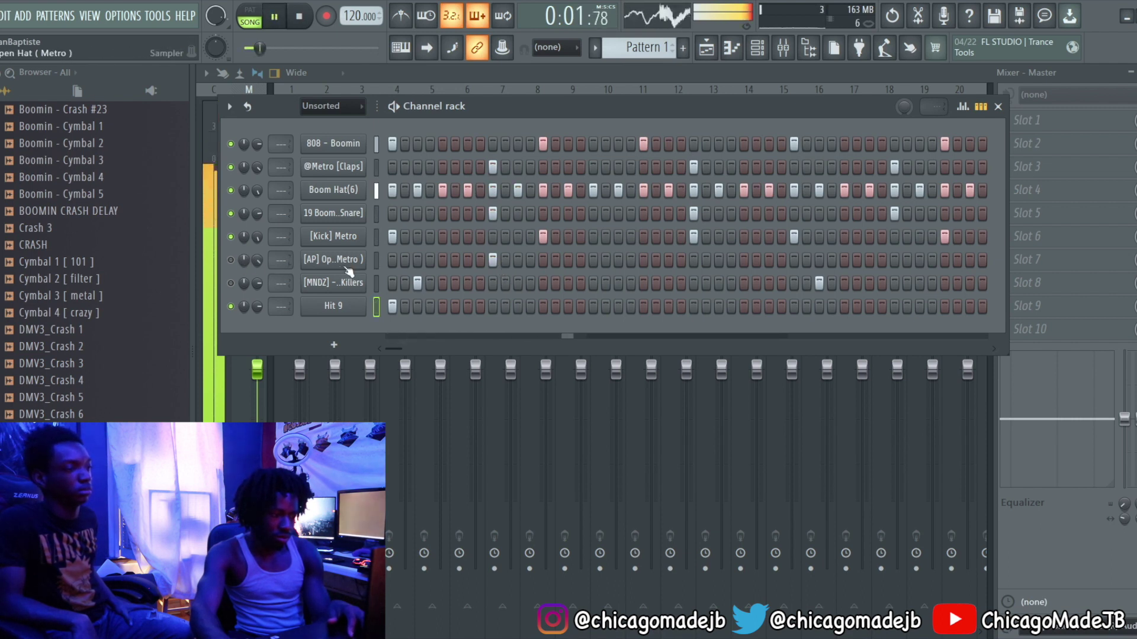
key(space)
key(space)
key(space)
click(376, 260)
key(alt+Delete)
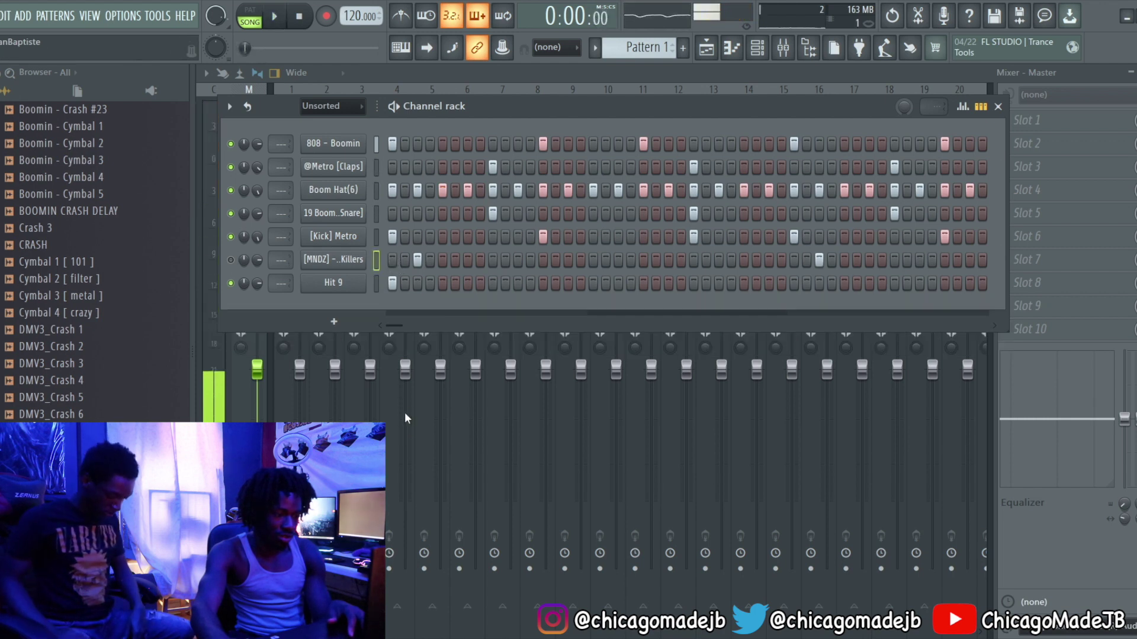
- Unmute the [MNDZ] percussion channel during playback and collapse the Crashes & Cymbals folder
key(space)
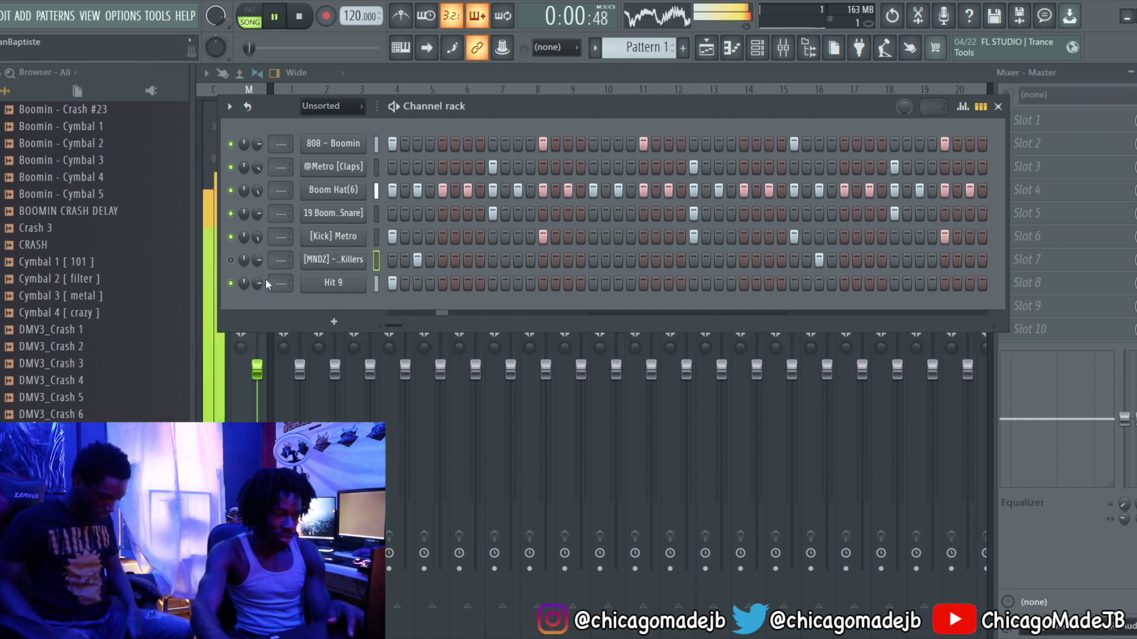
click(232, 260)
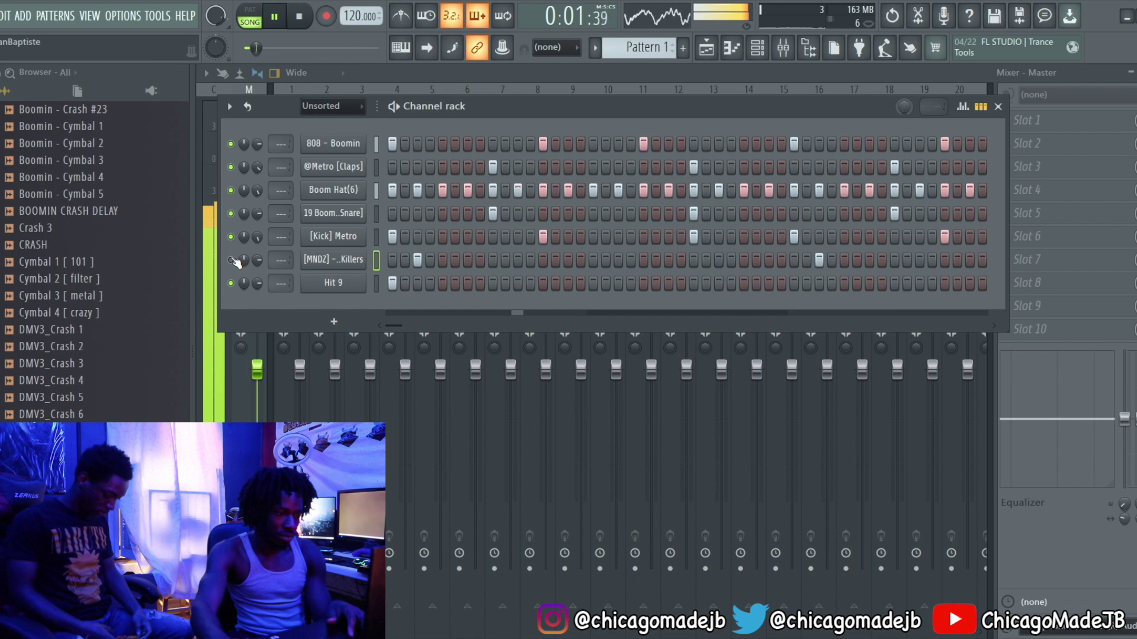
scroll(38, 325, up, 5)
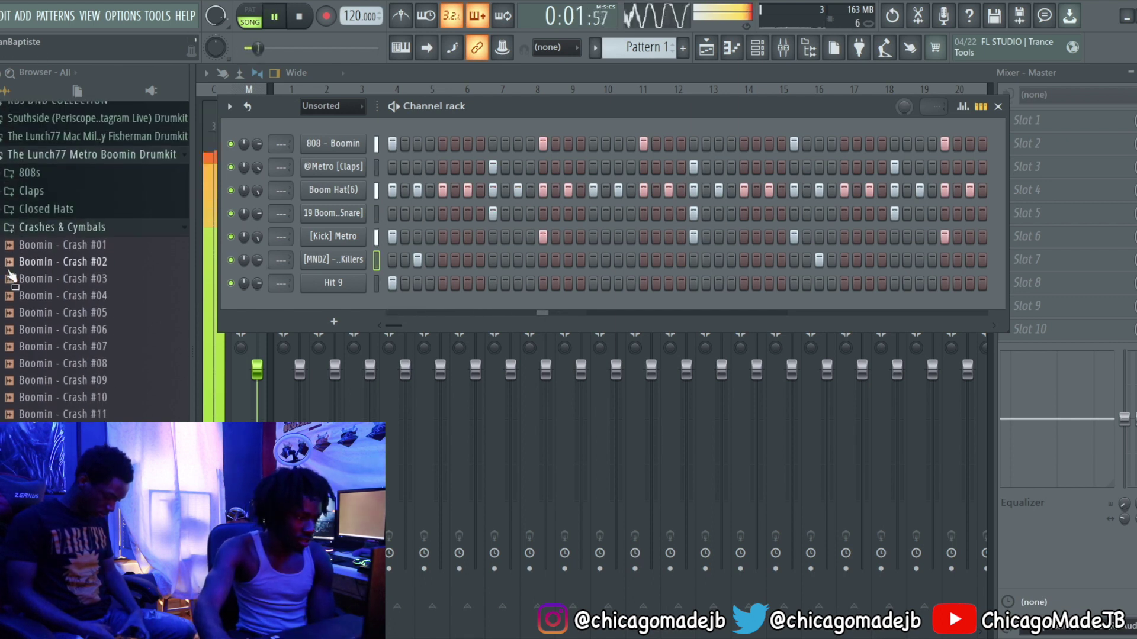
click(38, 328)
click(38, 317)
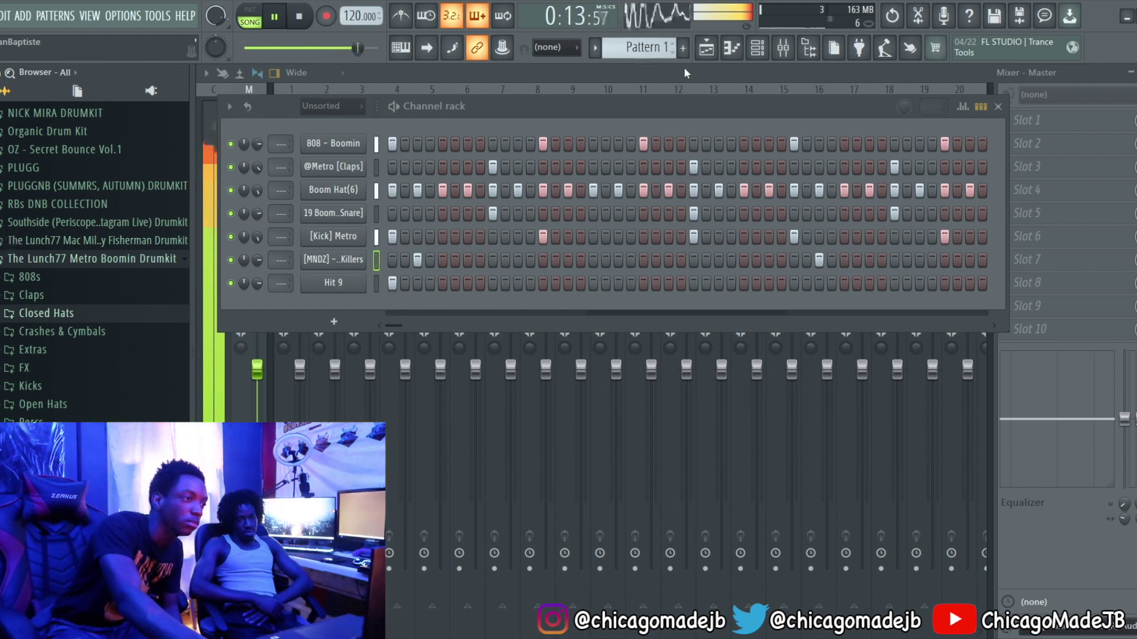
- Add a Purity instrument channel to the channel rack, choose its Strings category and return to the Playlist
click(706, 48)
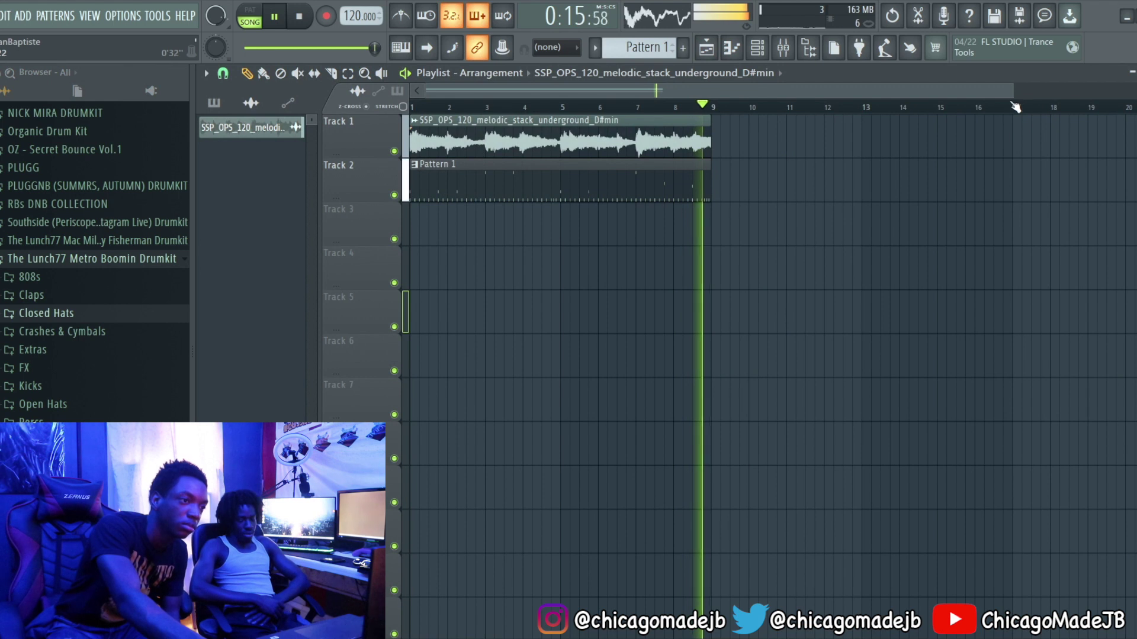
drag(1010, 93, 856, 131)
scroll(856, 131, up, 1)
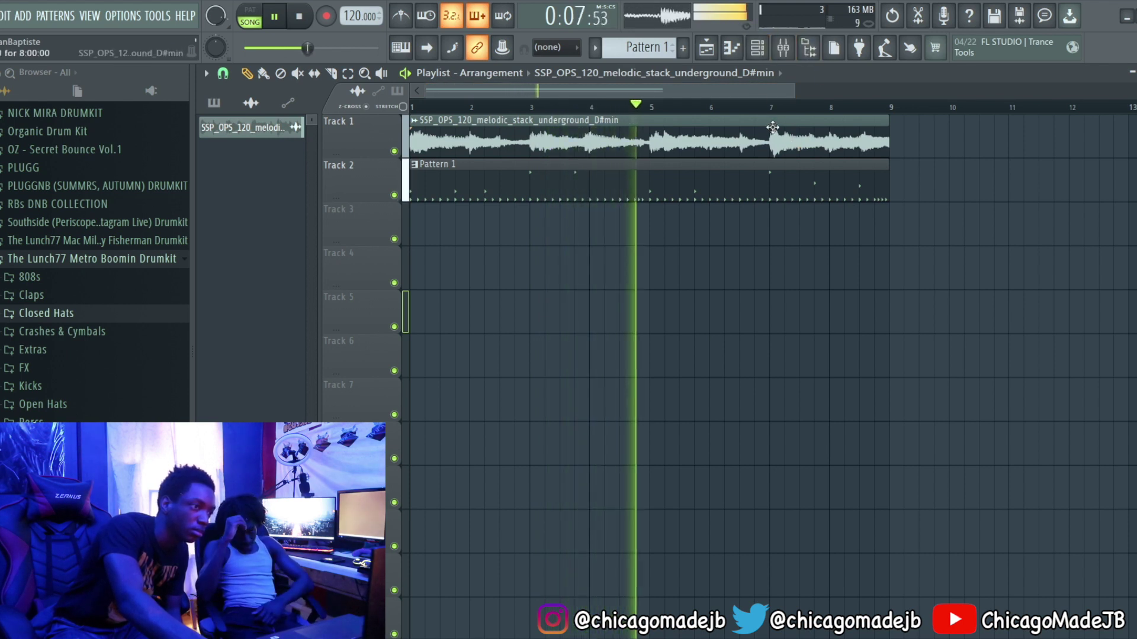
click(766, 51)
click(377, 146)
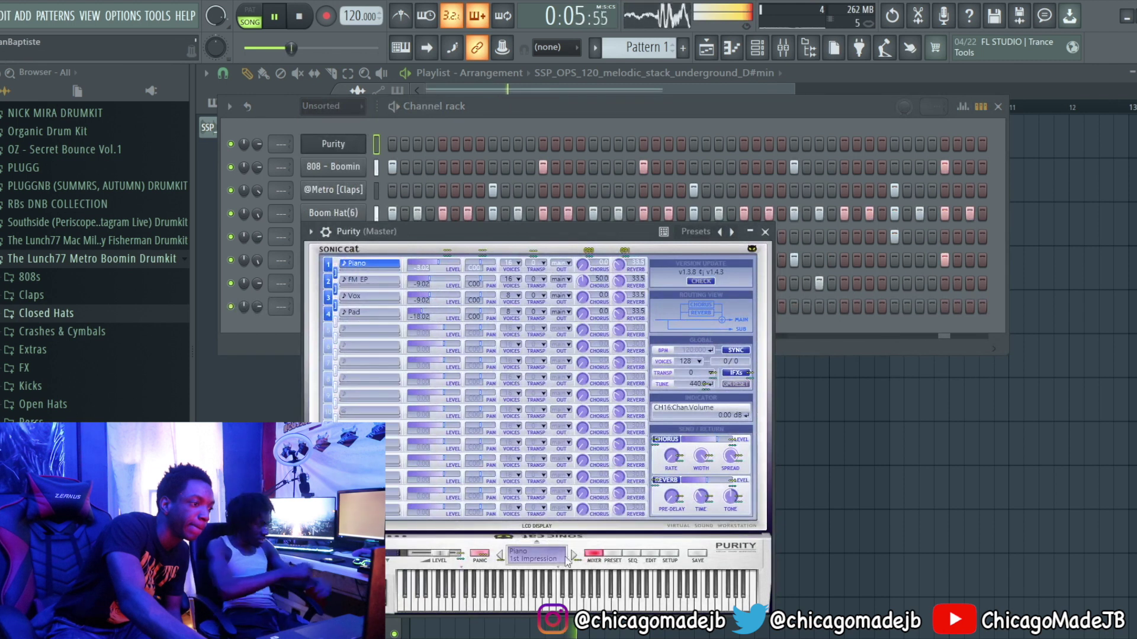
click(610, 555)
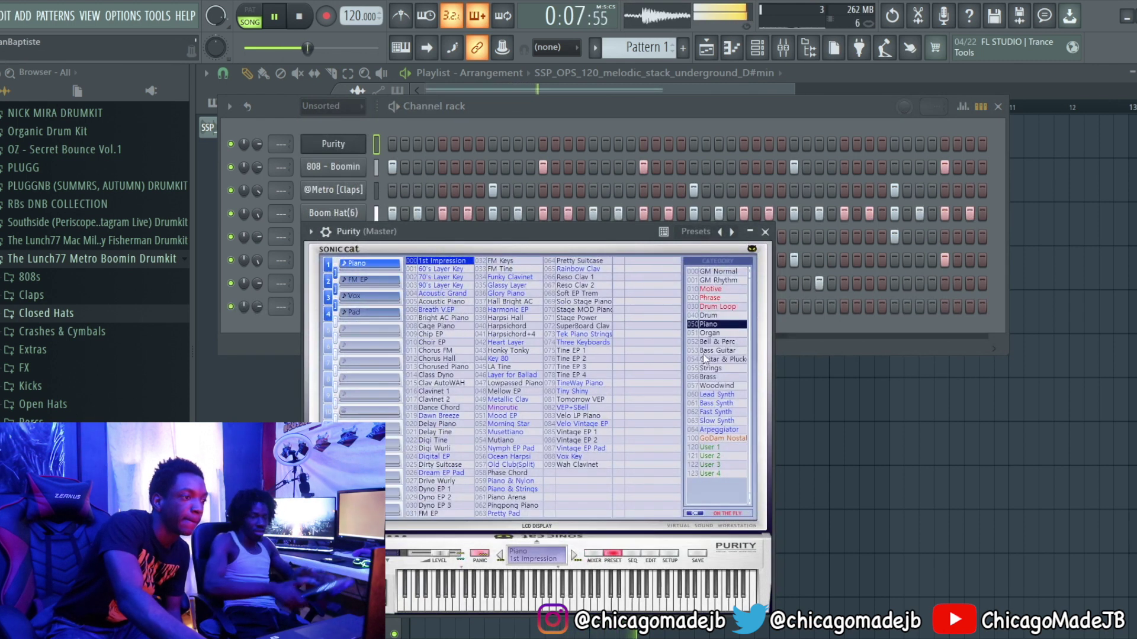
click(720, 368)
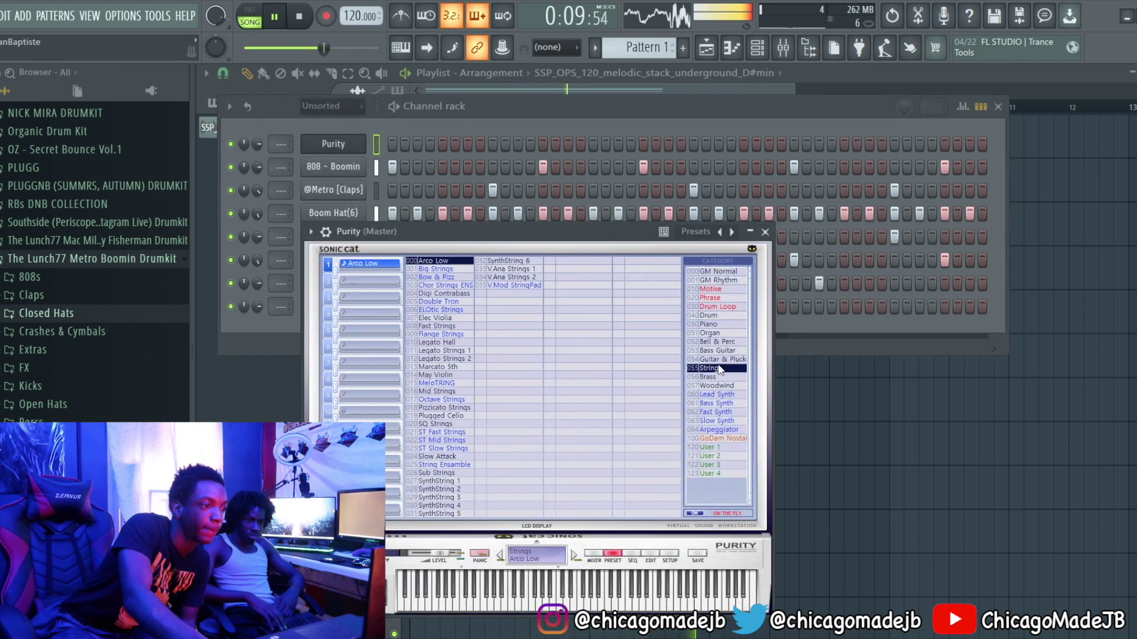
click(957, 498)
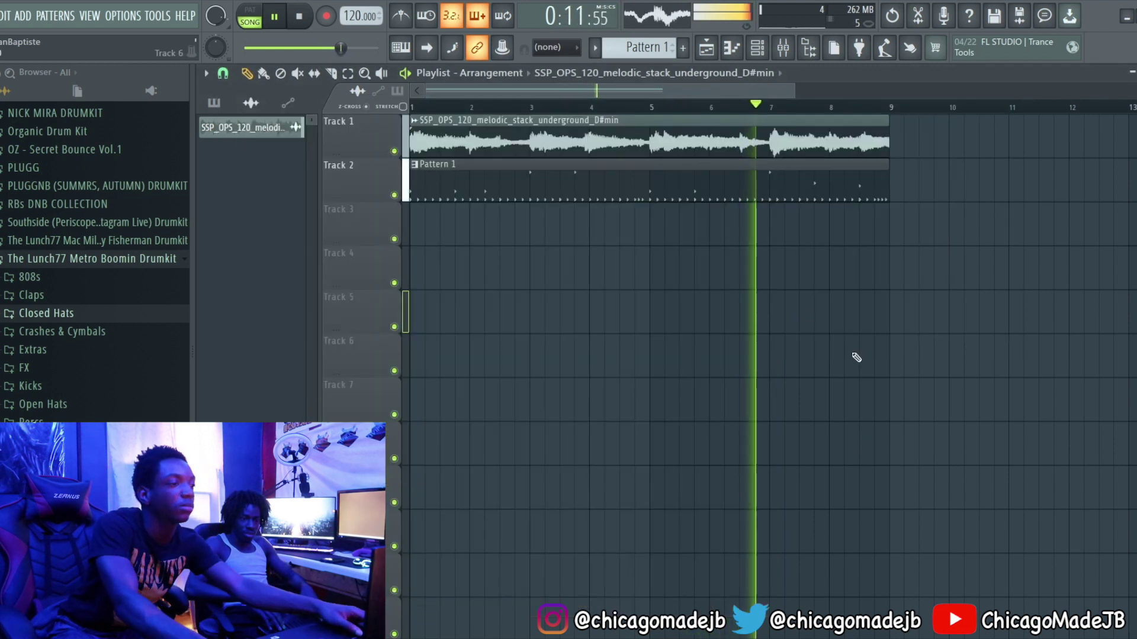
- Duplicate the melody and Pattern 1 clips to bar 9 and audition the end of the copy
click(782, 47)
key(F6)
key(space)
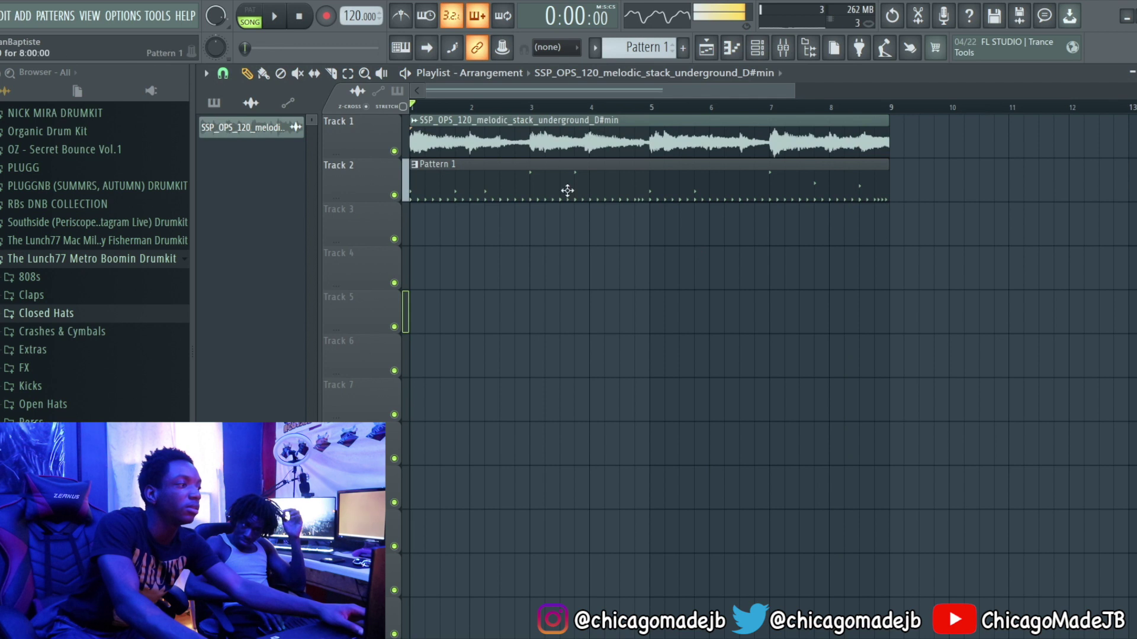
drag(920, 203, 394, 115)
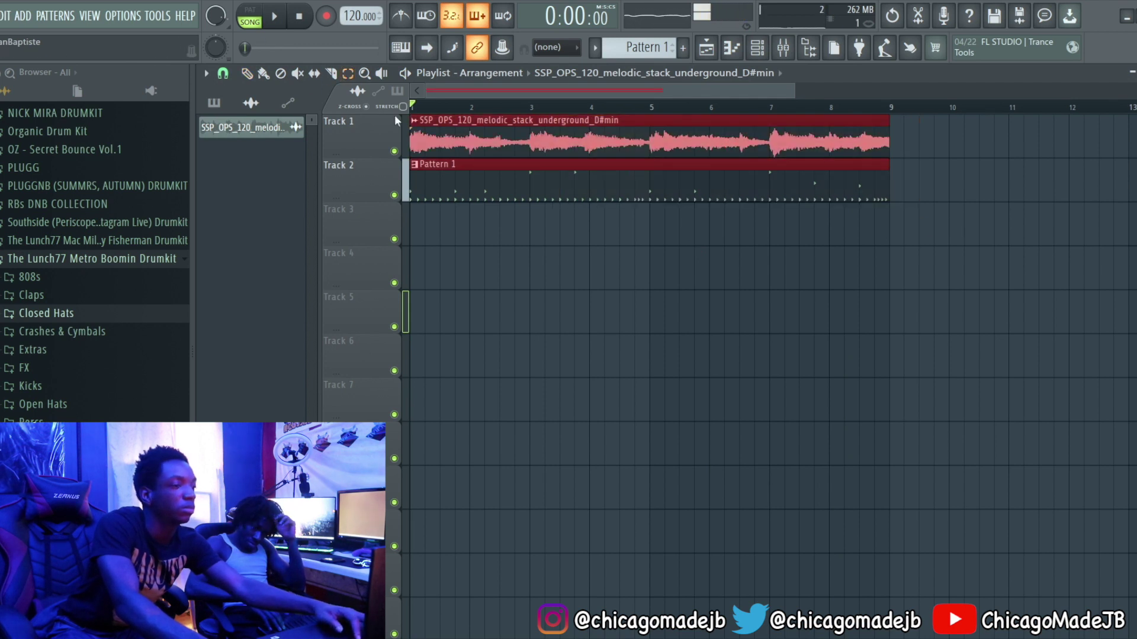
key(ctrl+b)
key(space)
key(space)
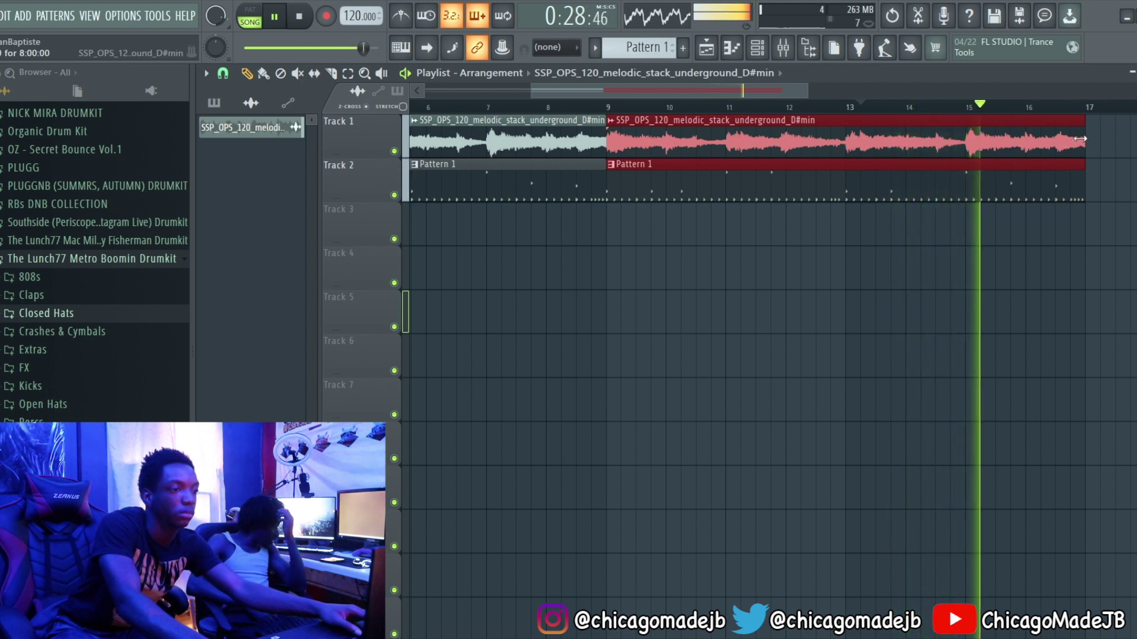
key(space)
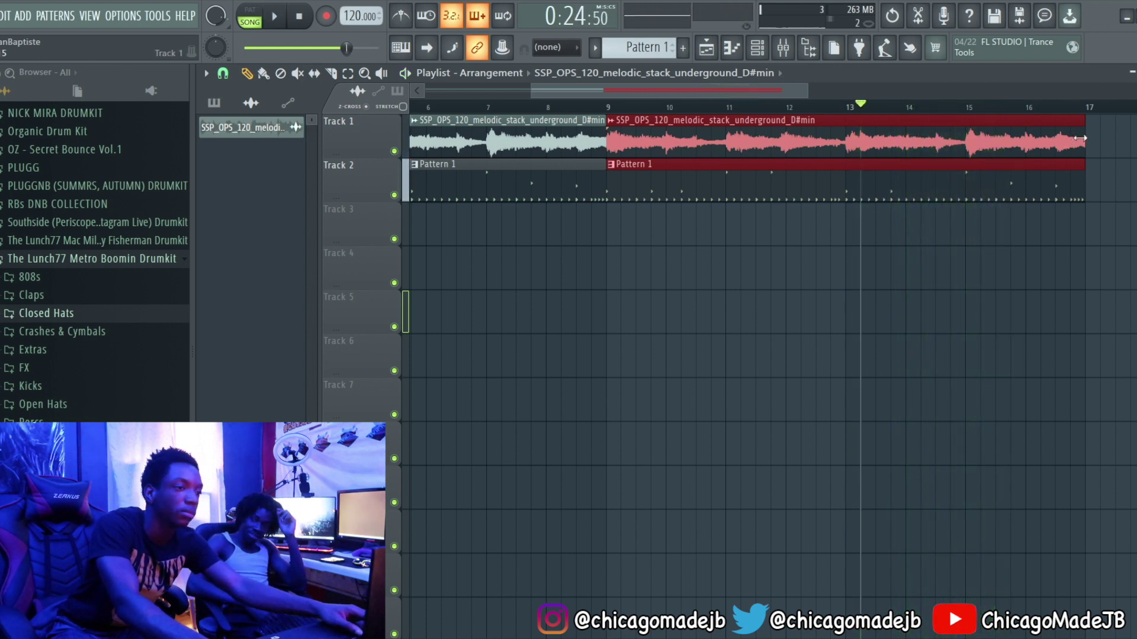
- Trim the duplicated Pattern 1 clip back to bar 16, split the melody copy there and play the section
mouse_move(1061, 141)
mouse_down()
mouse_move(983, 145)
mouse_move(1056, 158)
mouse_up()
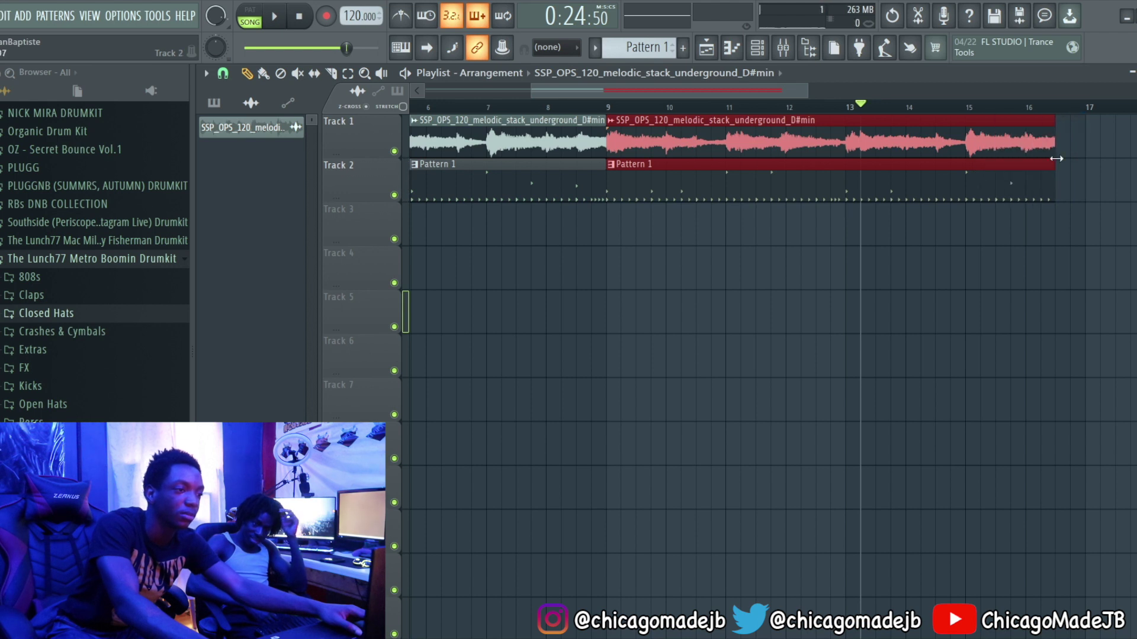
drag(972, 257, 1063, 139)
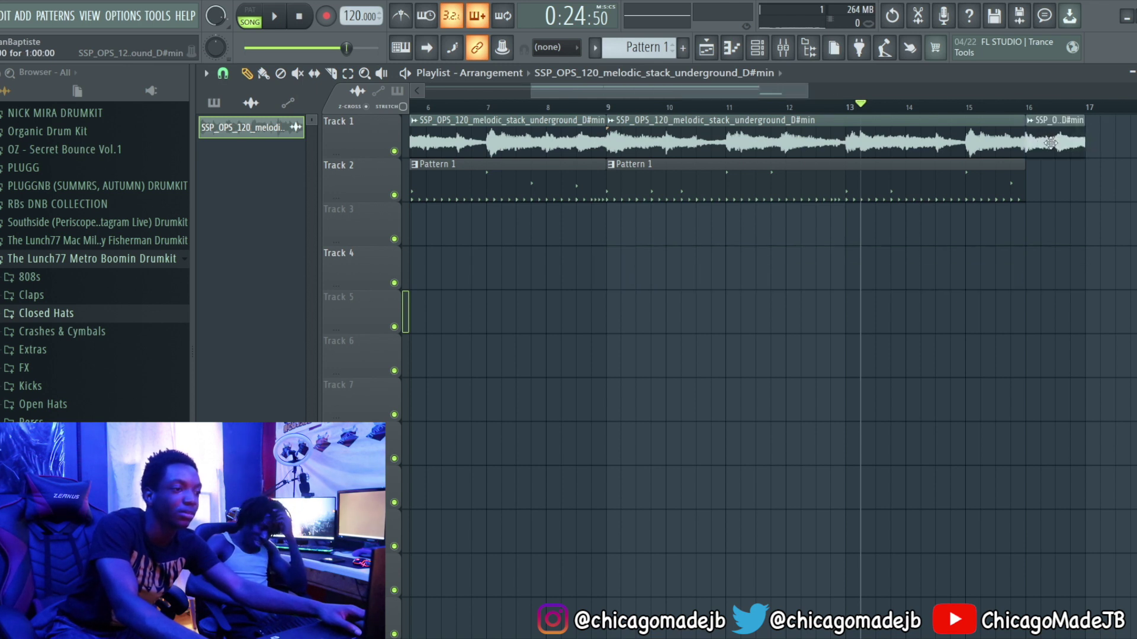
right_click(1045, 143)
drag(897, 266, 959, 270)
key(space)
- Try a separate one-bar Pattern 1 clip on Track 3 at bar 16 and delete it
drag(1030, 260, 1034, 129)
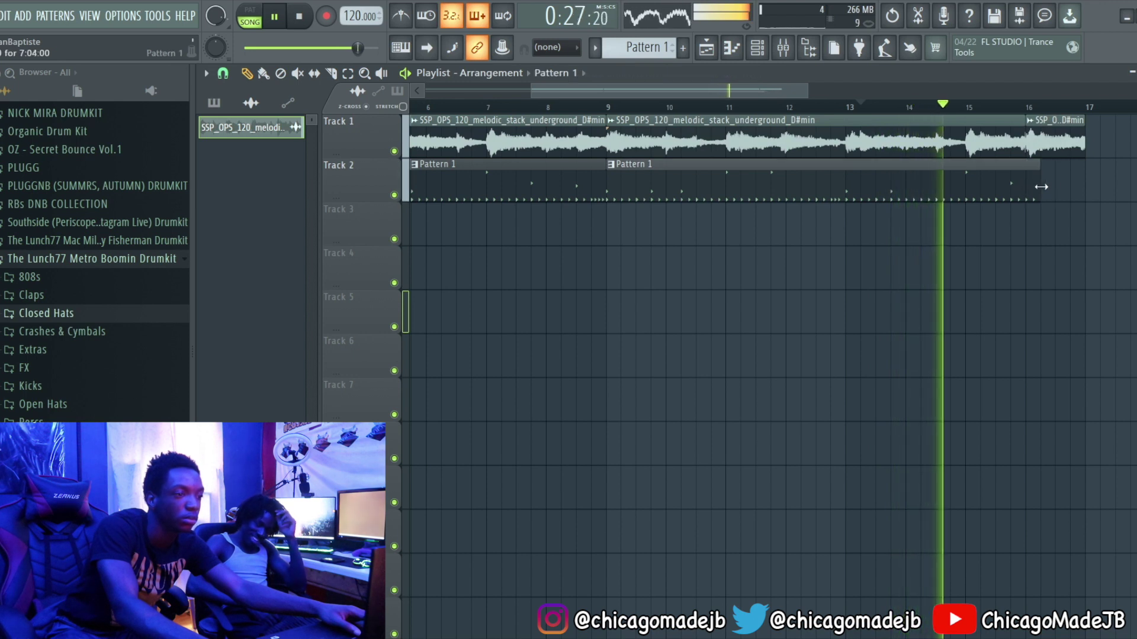
click(981, 196)
drag(948, 243, 1032, 222)
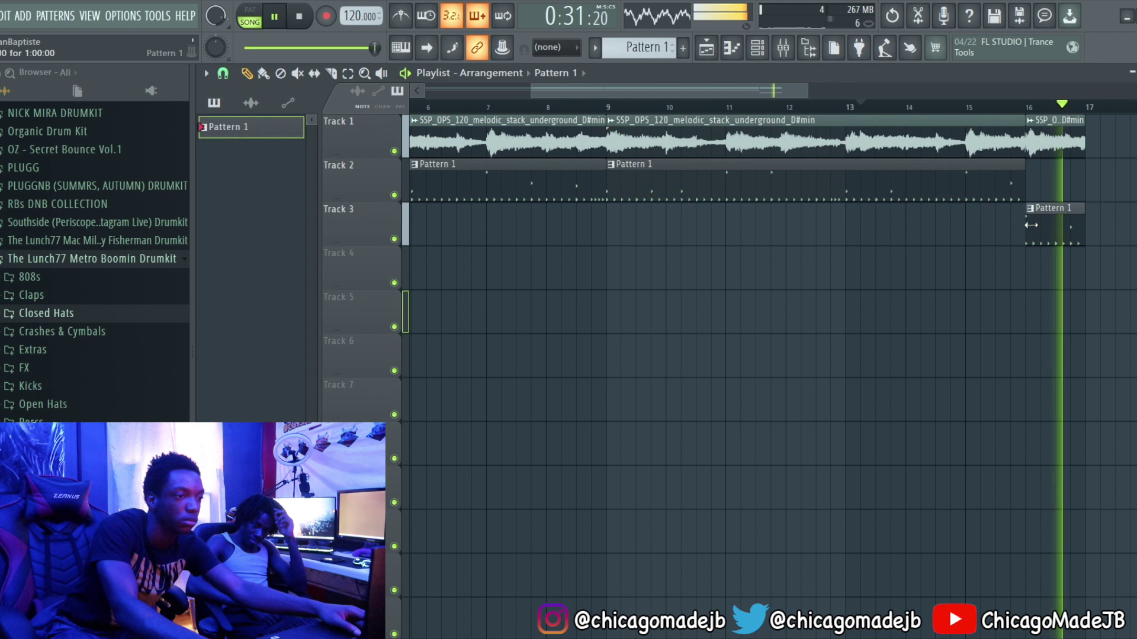
key(space)
right_click(1044, 221)
- Try bar 16 with Pattern 1 alone, without the melody, and remove both duplicated clips
right_click(1056, 148)
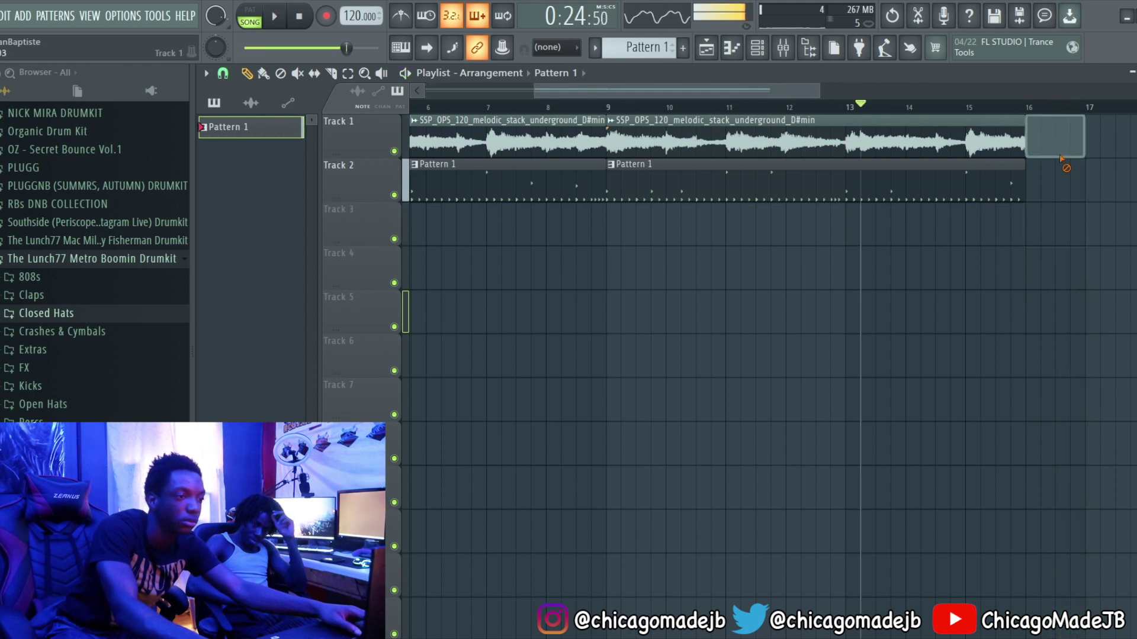
drag(1024, 176, 1095, 182)
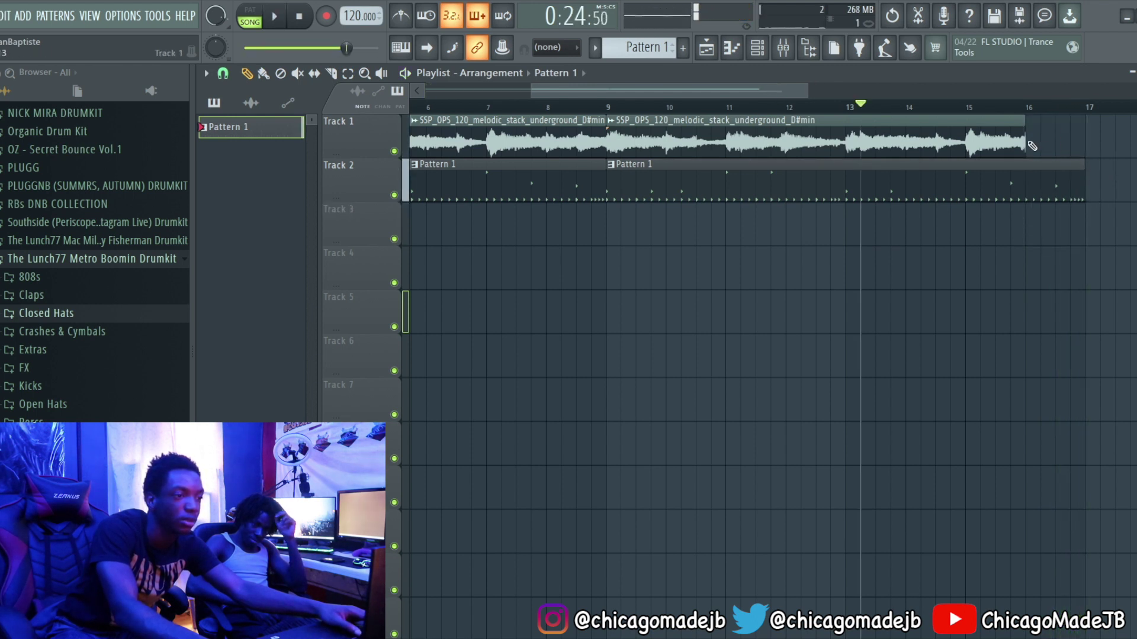
drag(1027, 140, 1050, 136)
key(space)
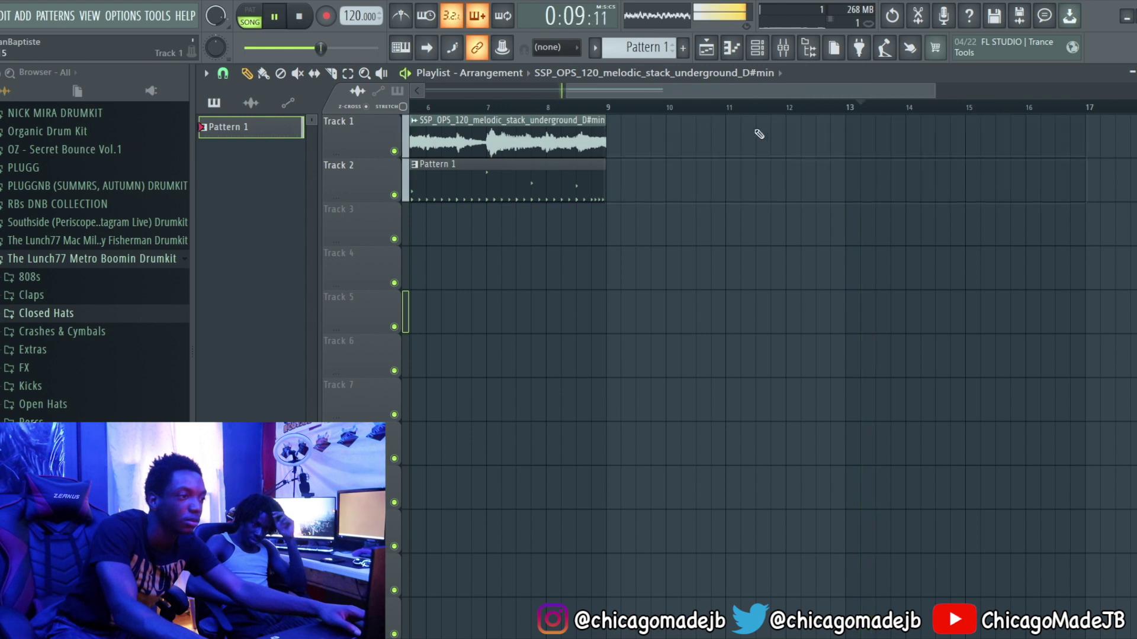
- Show all channels in the channel rack and load the Digi Contrabass preset in Purity
click(767, 50)
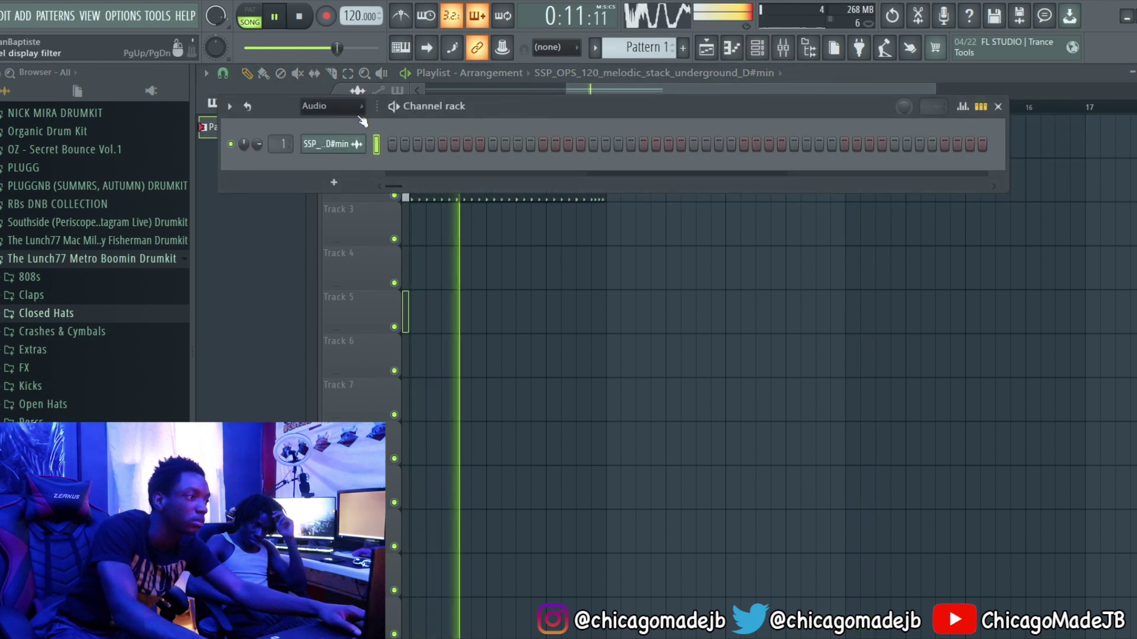
scroll(343, 108, up, 1)
click(324, 168)
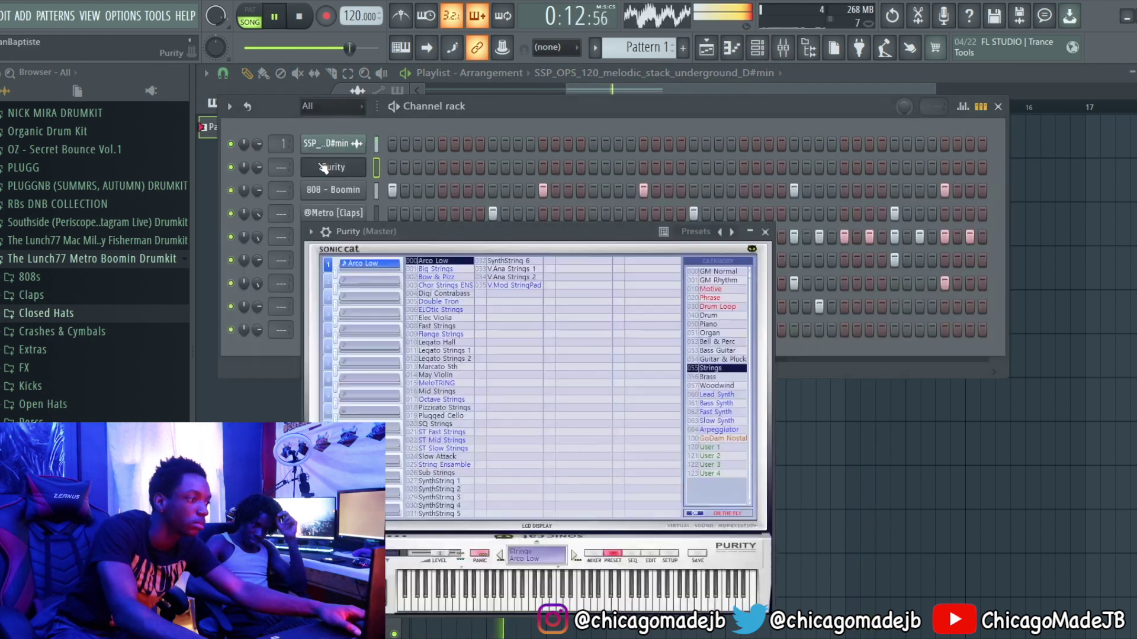
click(438, 293)
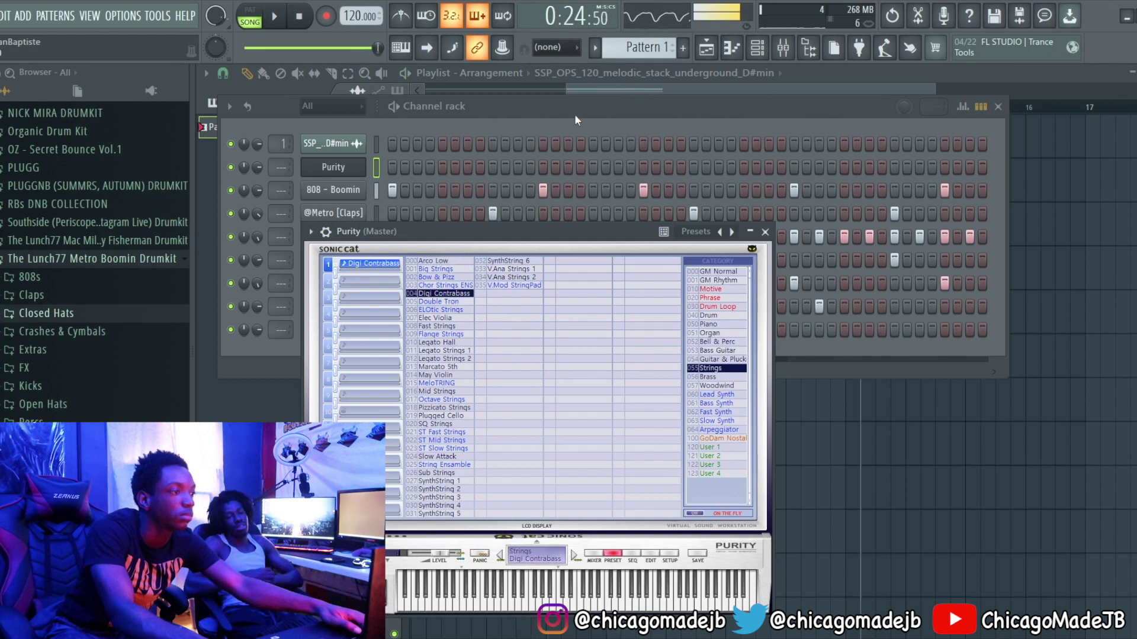
- Load the Chor Strings ENS preset in Purity, open its edit page and restart playback
click(577, 113)
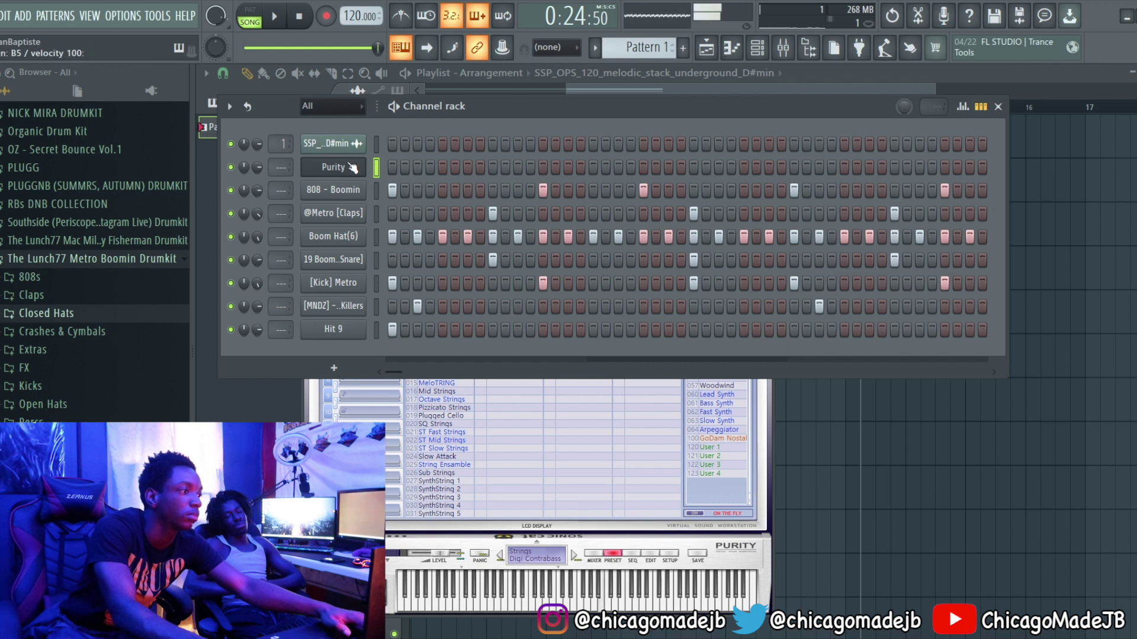
click(352, 168)
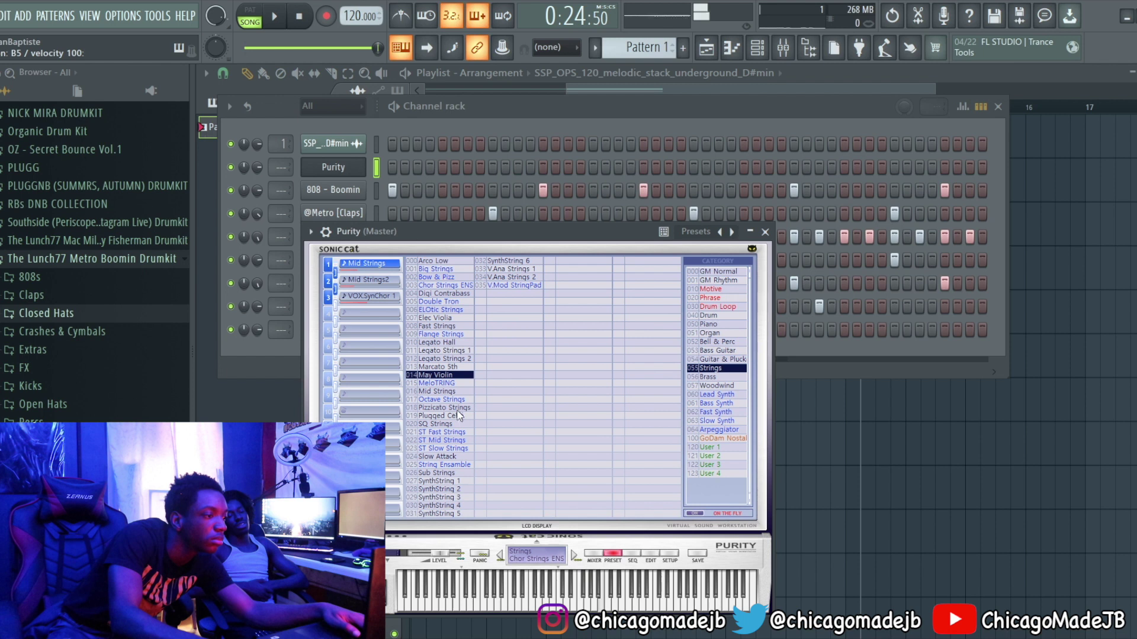
right_click(469, 491)
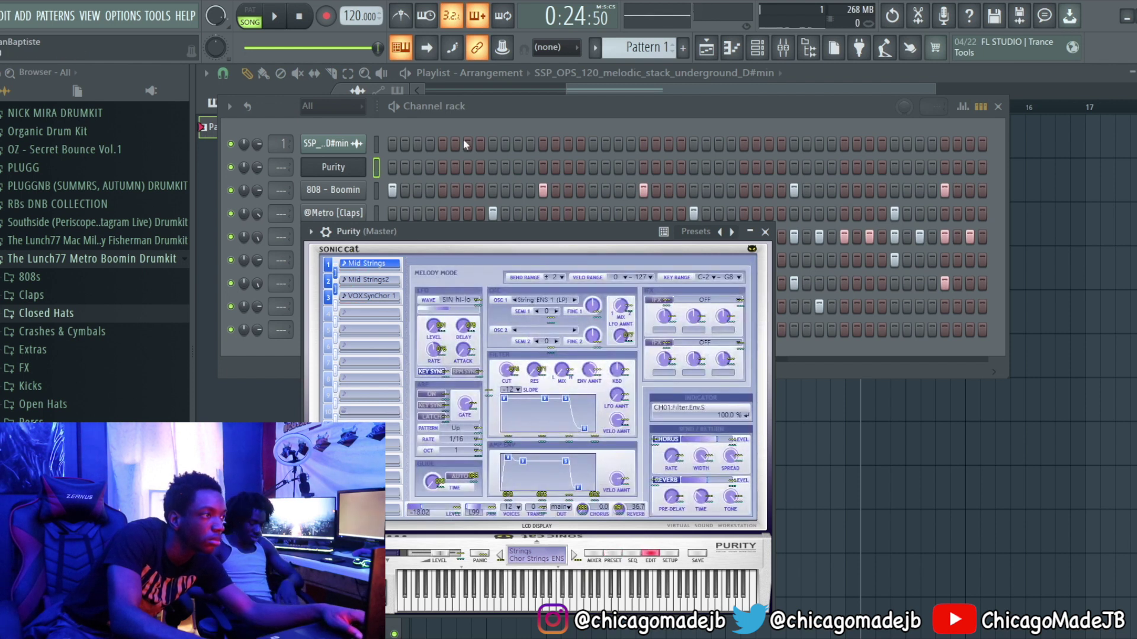
click(498, 102)
key(space)
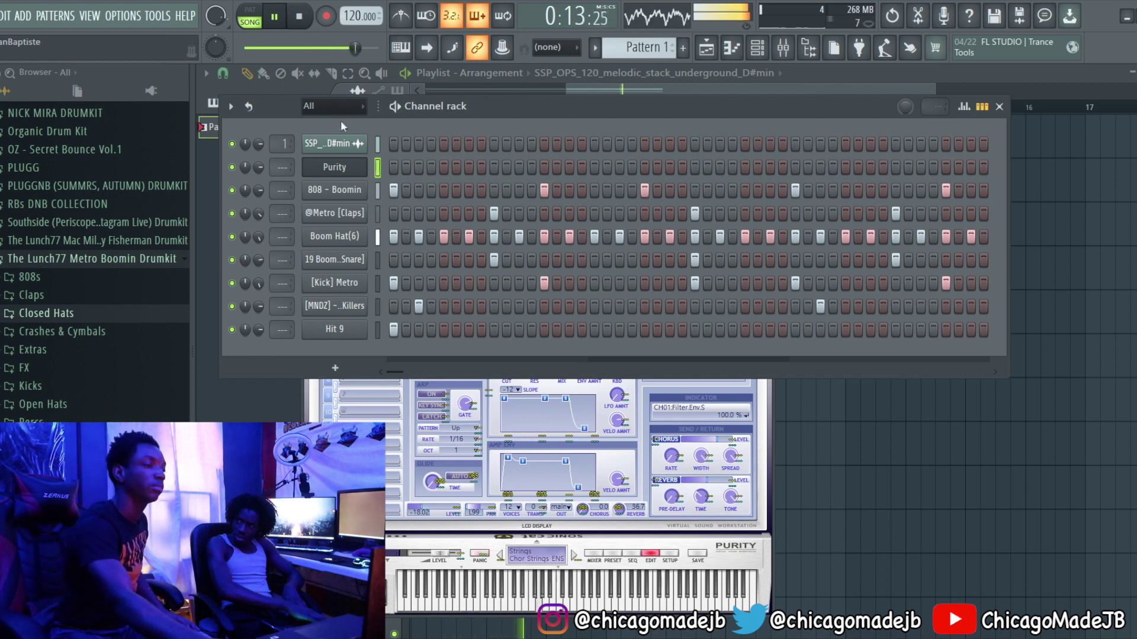
- Check the melody channel's piano roll and return to the start of the Playlist arrangement
click(378, 143)
key(F7)
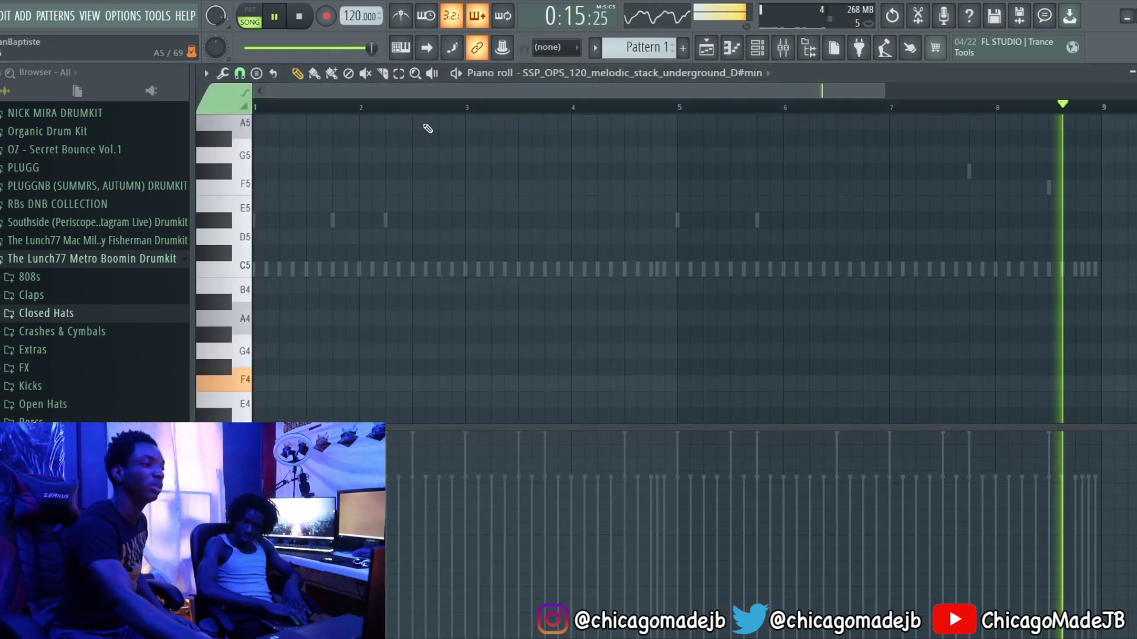
click(706, 48)
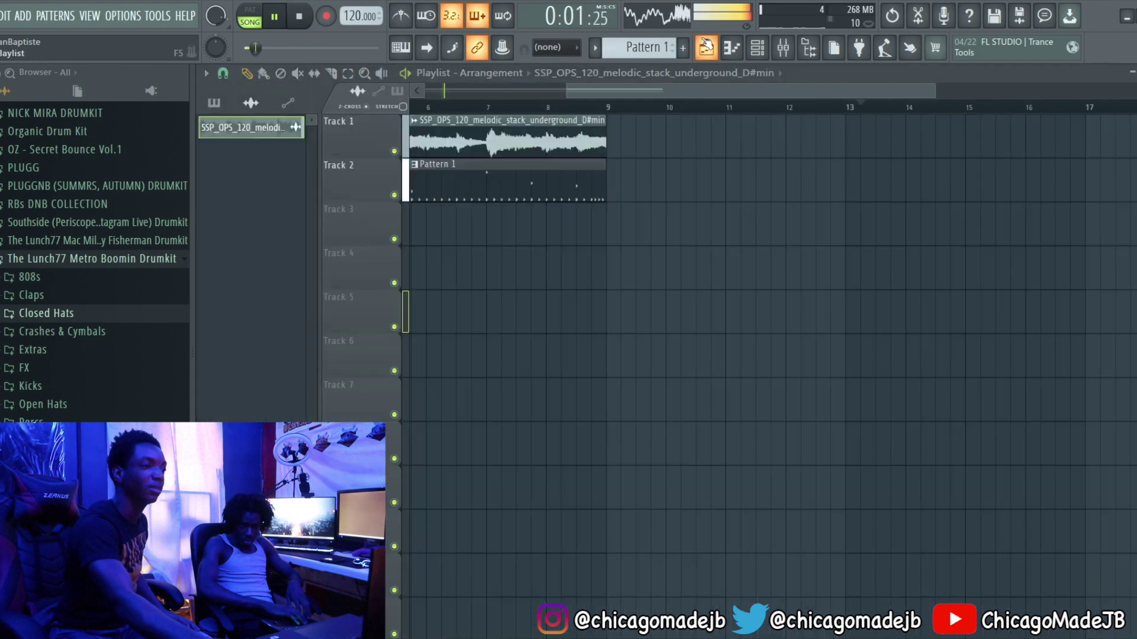
drag(713, 86, 152, 91)
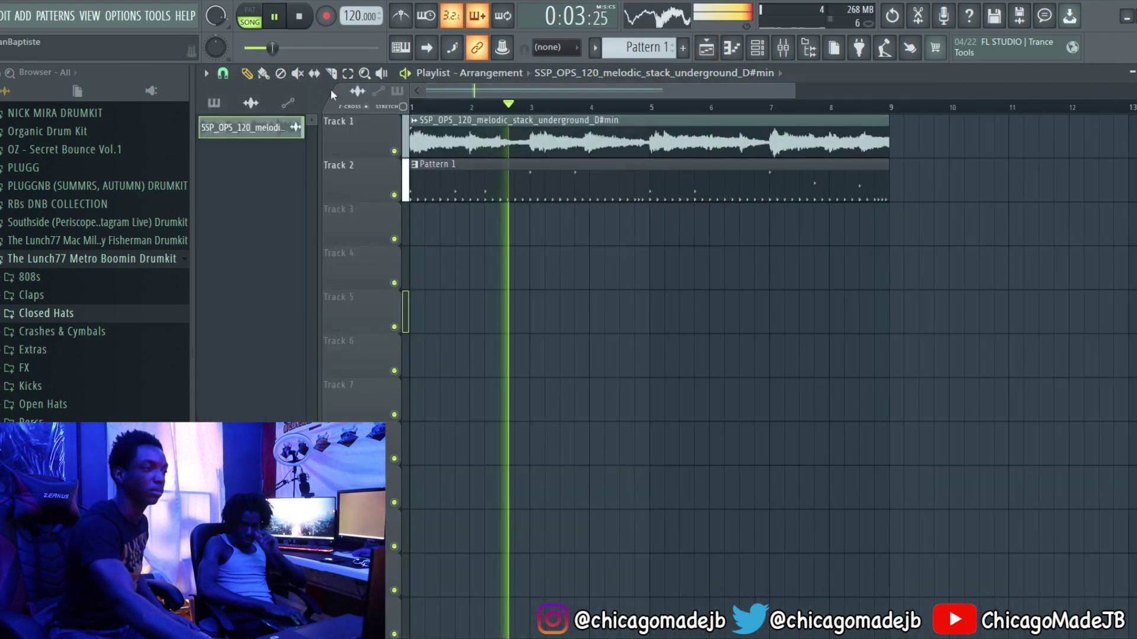
- Stop playback, open the Purity channel's piano roll and play the arrangement from the start
click(300, 23)
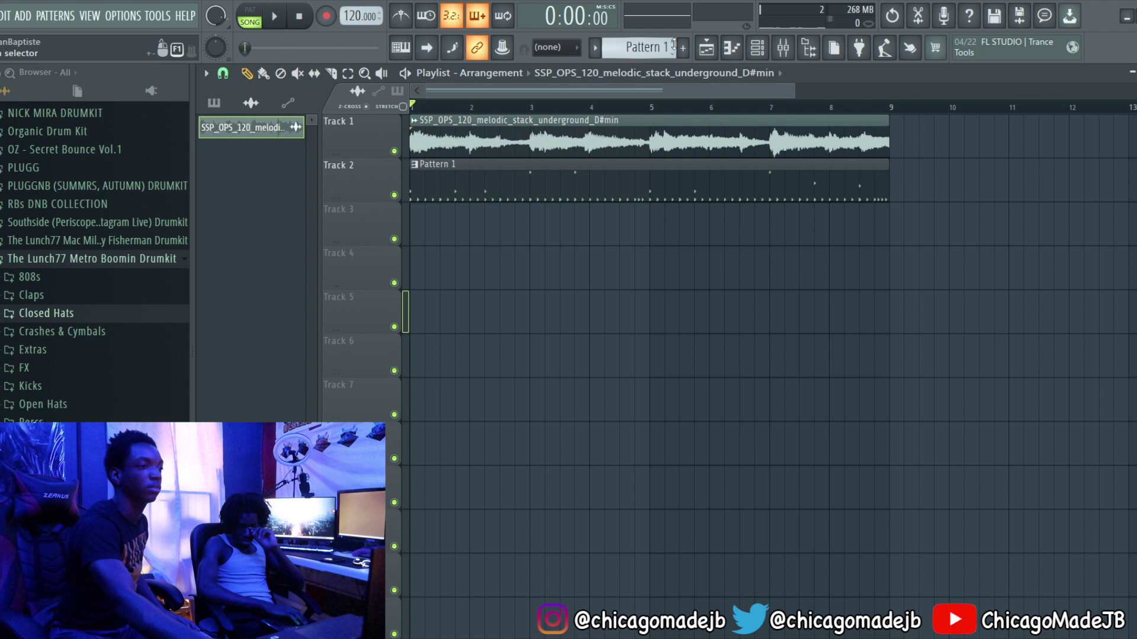
key(F6)
click(379, 170)
key(F7)
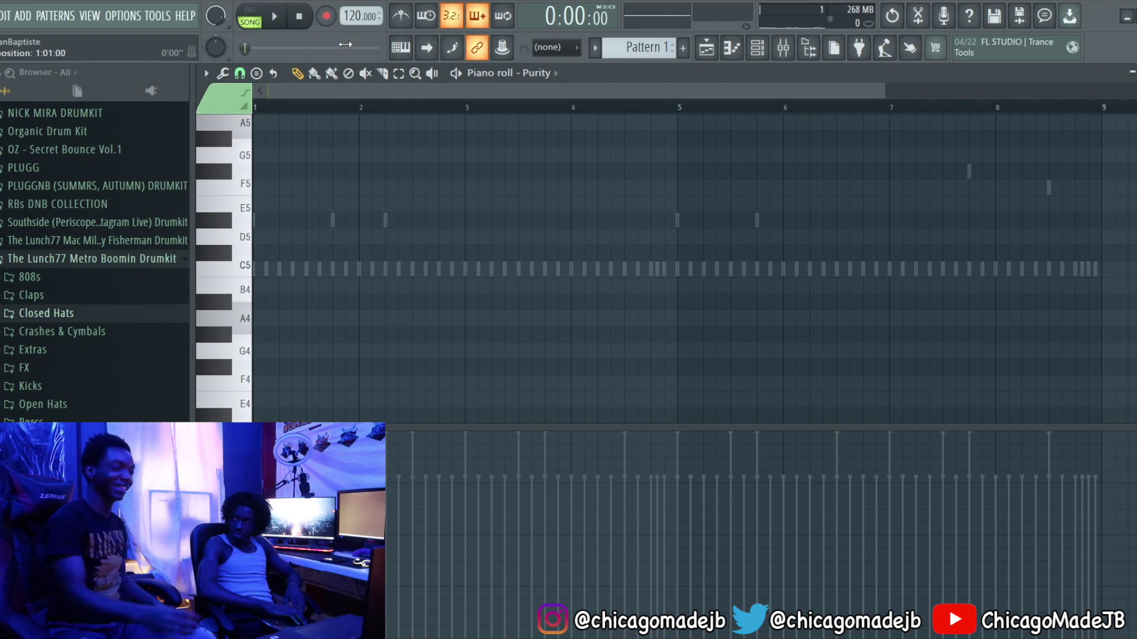
key(space)
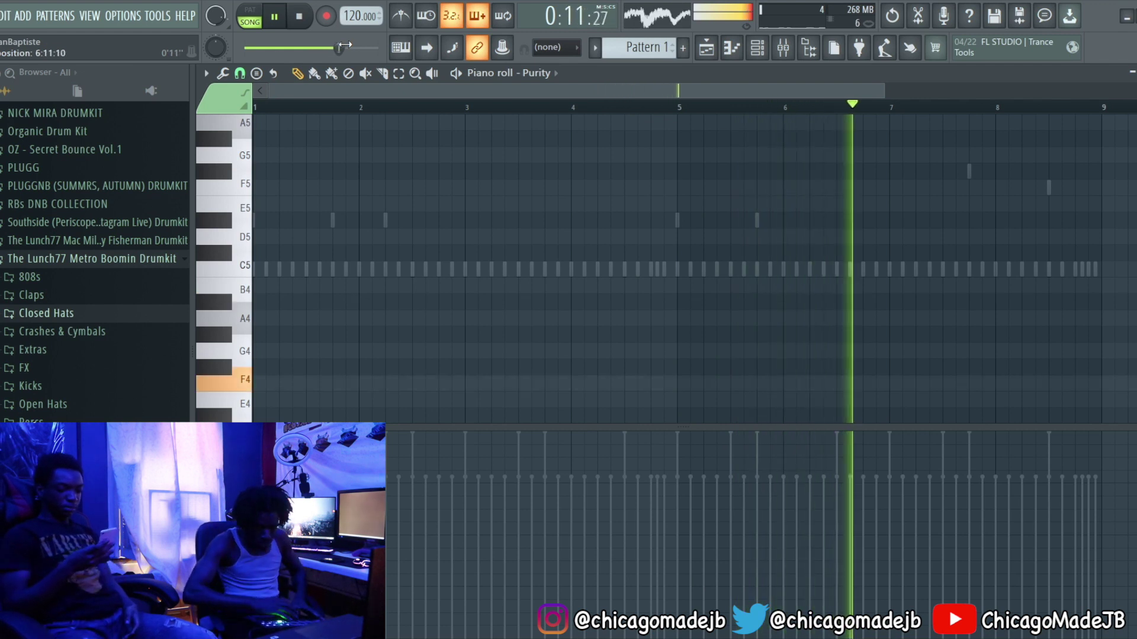
- Silence every channel in the channel rack except Purity and the melody sample
click(757, 49)
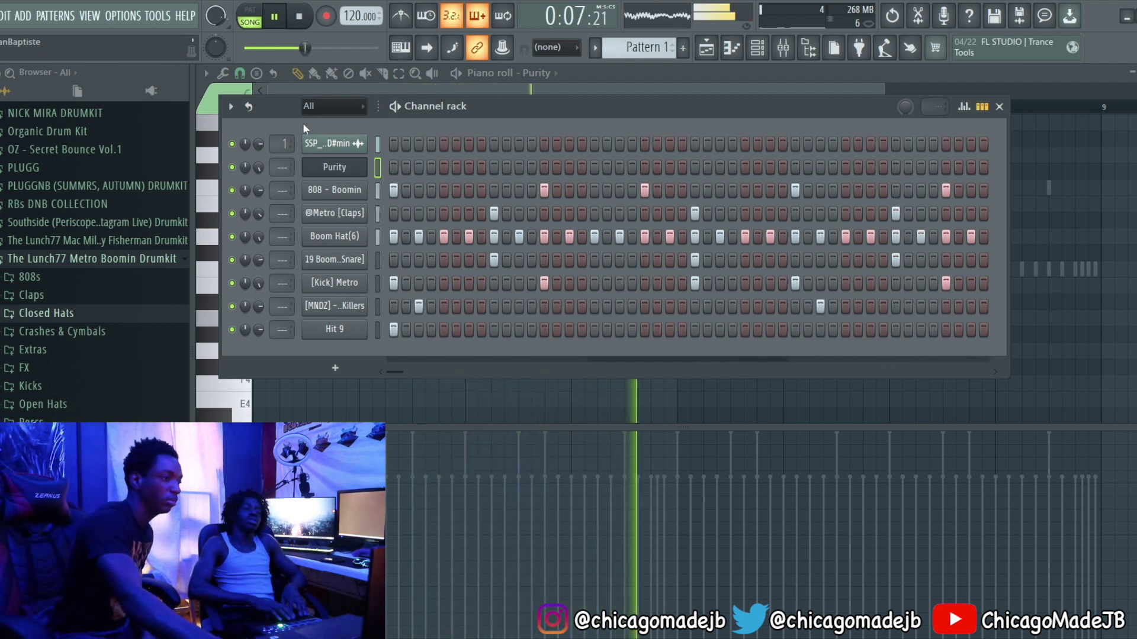
right_click(231, 167)
click(231, 144)
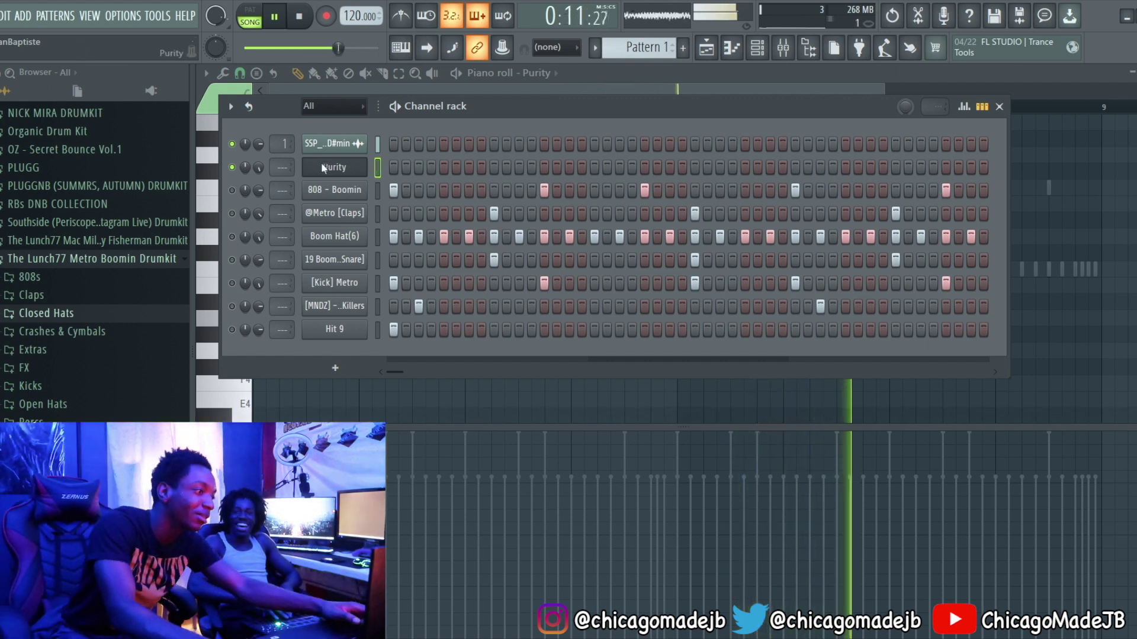
- Return to Purity's piano roll, stop playback and examine the full range of recorded string notes
key(F7)
key(space)
key(F7)
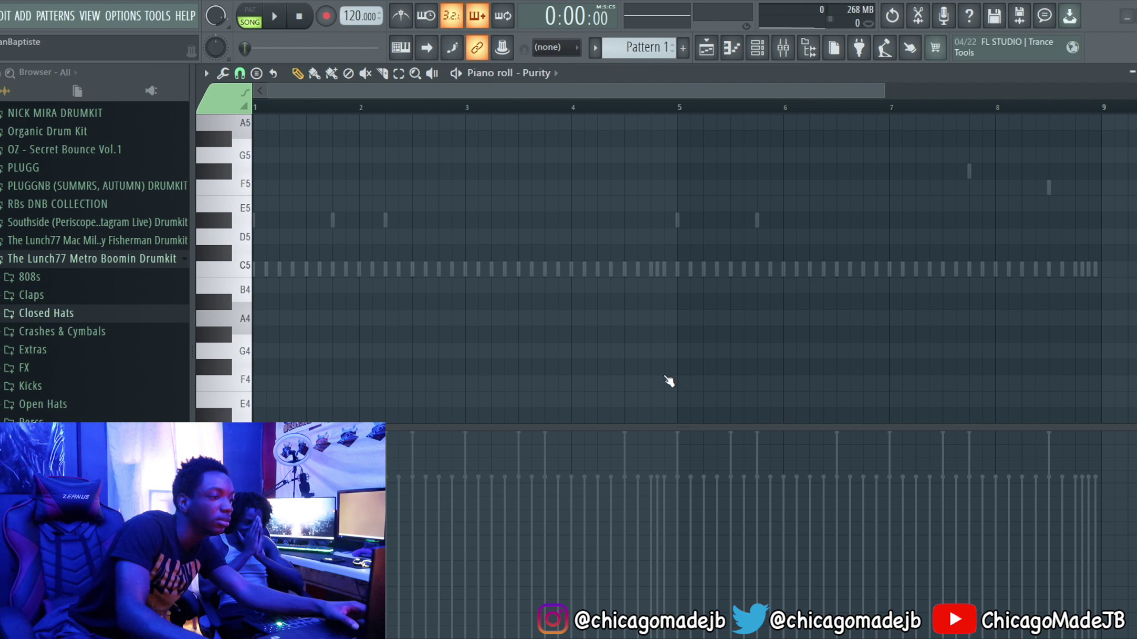
scroll(665, 356, down, 7)
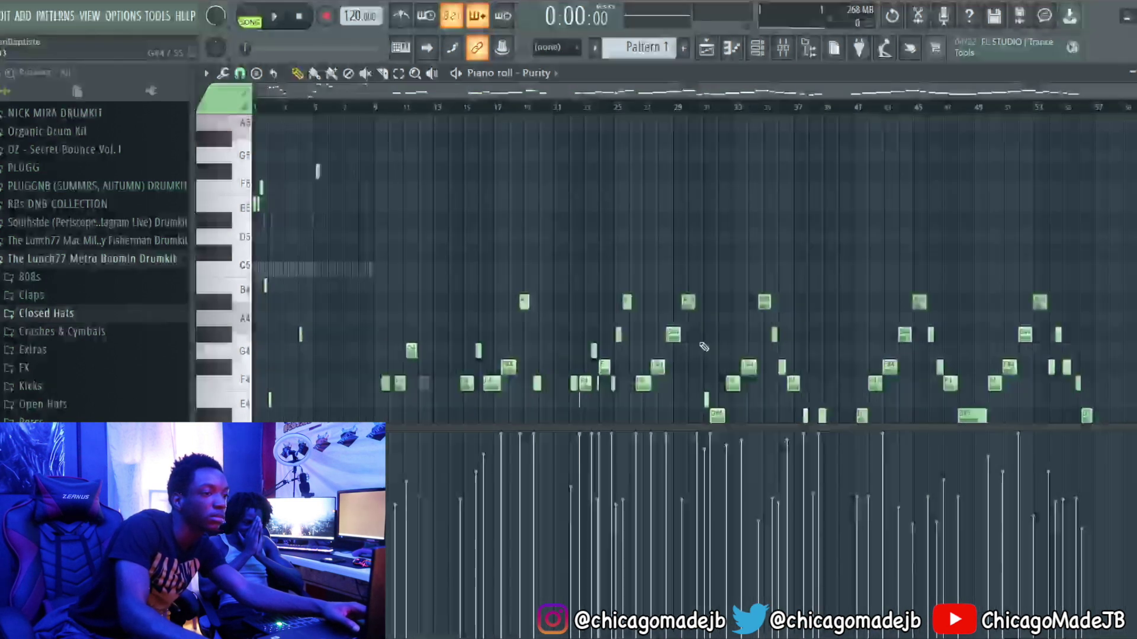
scroll(804, 141, down, 3)
scroll(526, 173, up, 2)
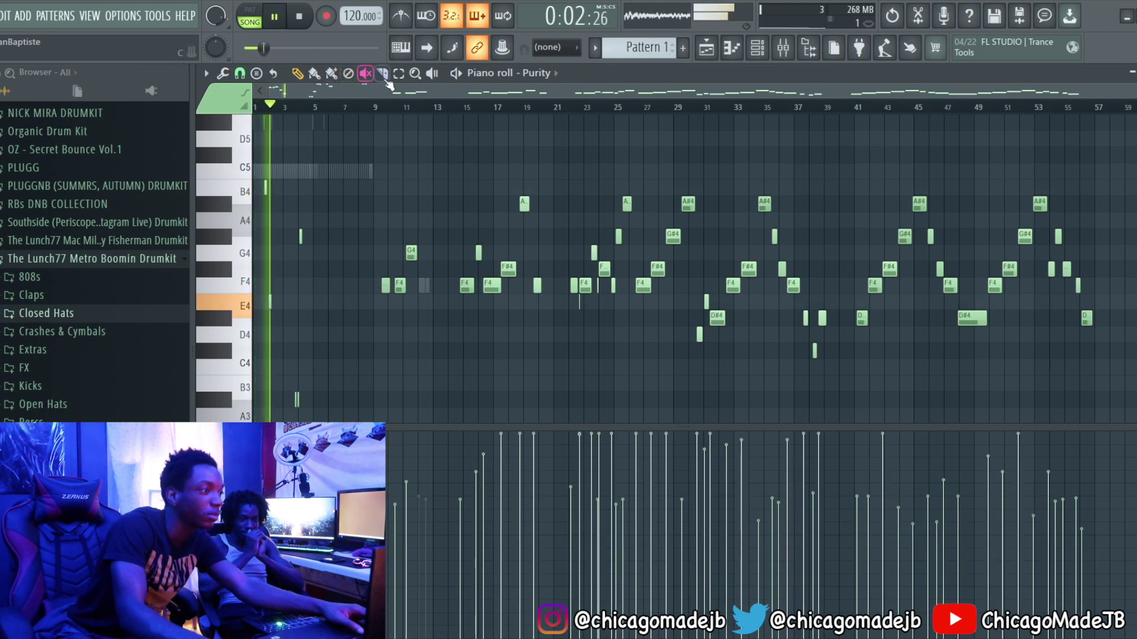
- Select the recorded Purity notes from about bar 28 to bar 57 and audition the pattern by itself from about bar 25
drag(437, 394, 202, 244)
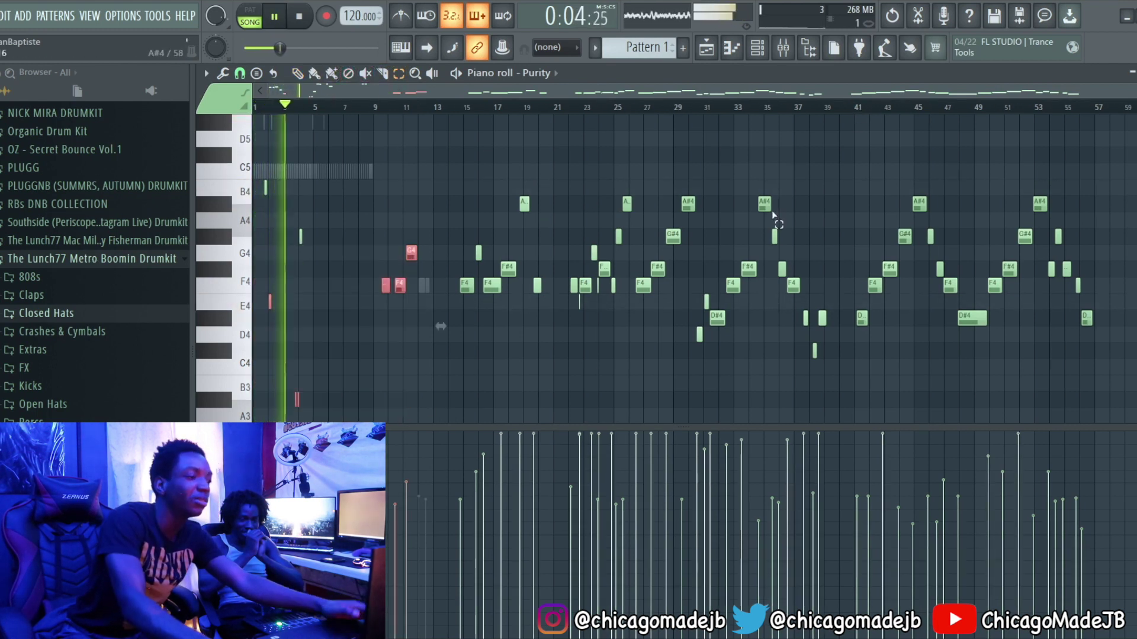
drag(676, 214, 1096, 325)
scroll(355, 241, up, 5)
scroll(352, 237, down, 3)
scroll(352, 237, down, 1)
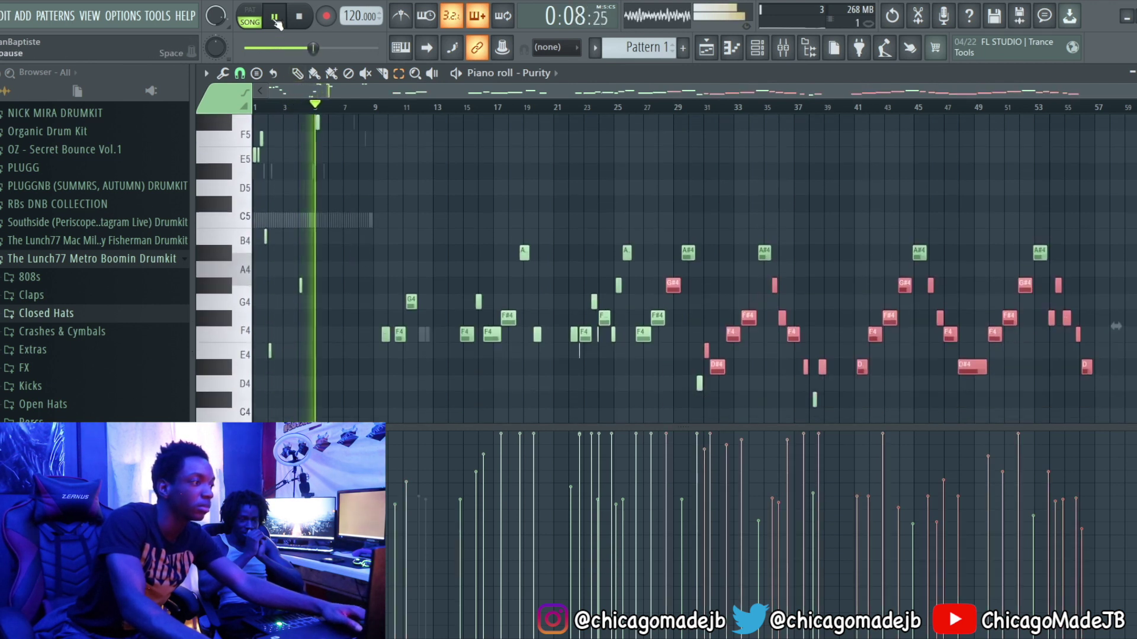
key(l)
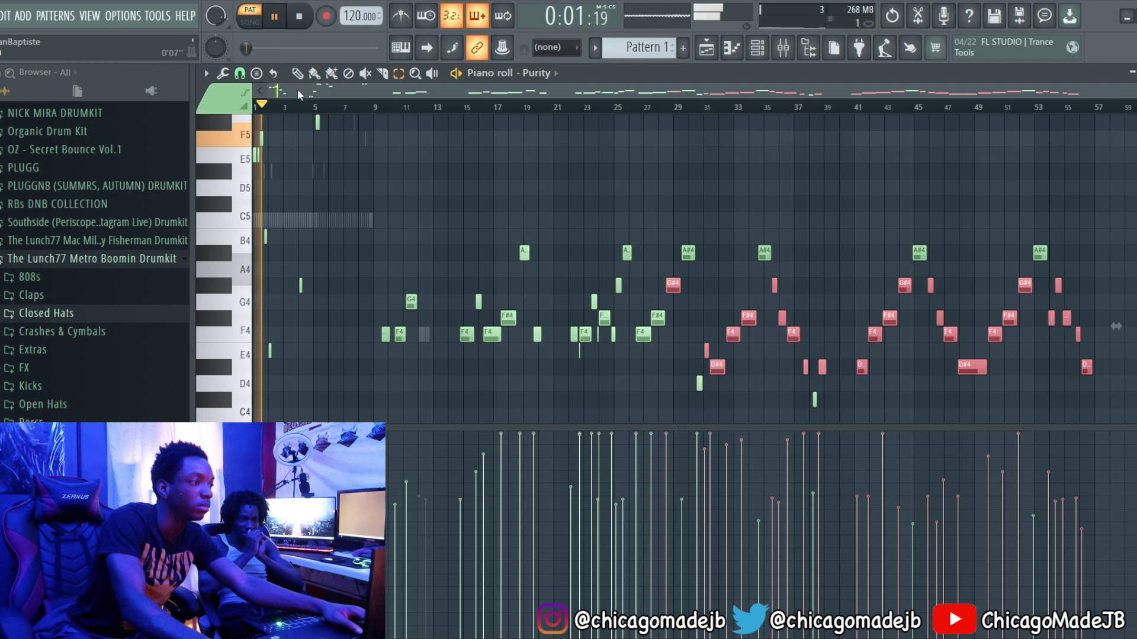
click(616, 105)
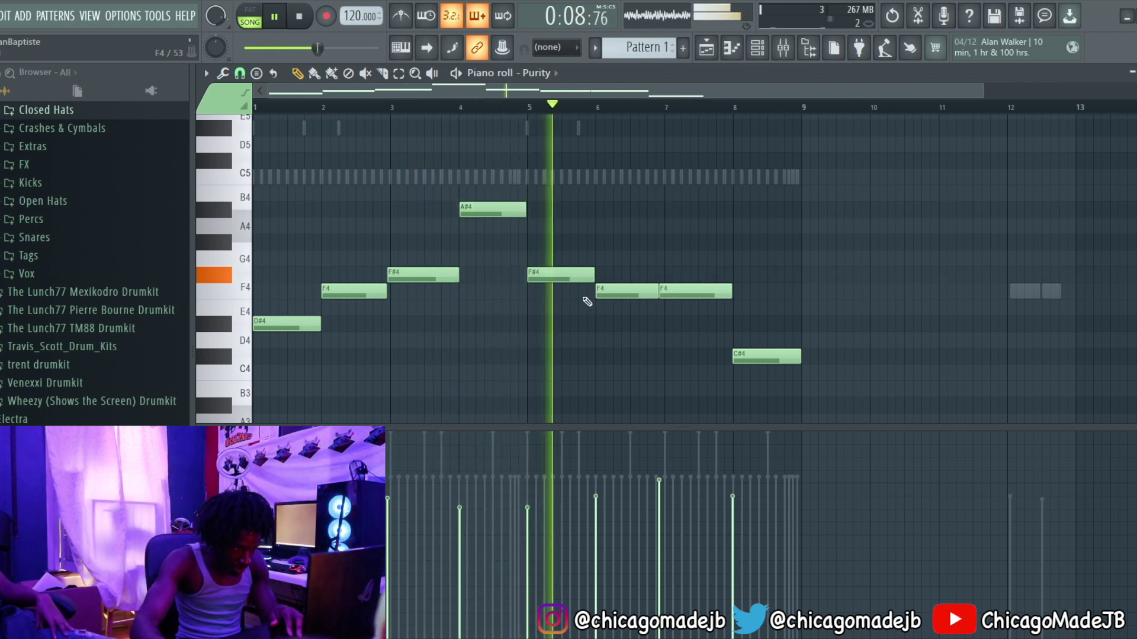
- Replace the Purity note at bar 7 with C#4 and the note at bar 8 with A#3, and audition the ending
right_click(682, 296)
click(675, 324)
key(space)
right_click(674, 328)
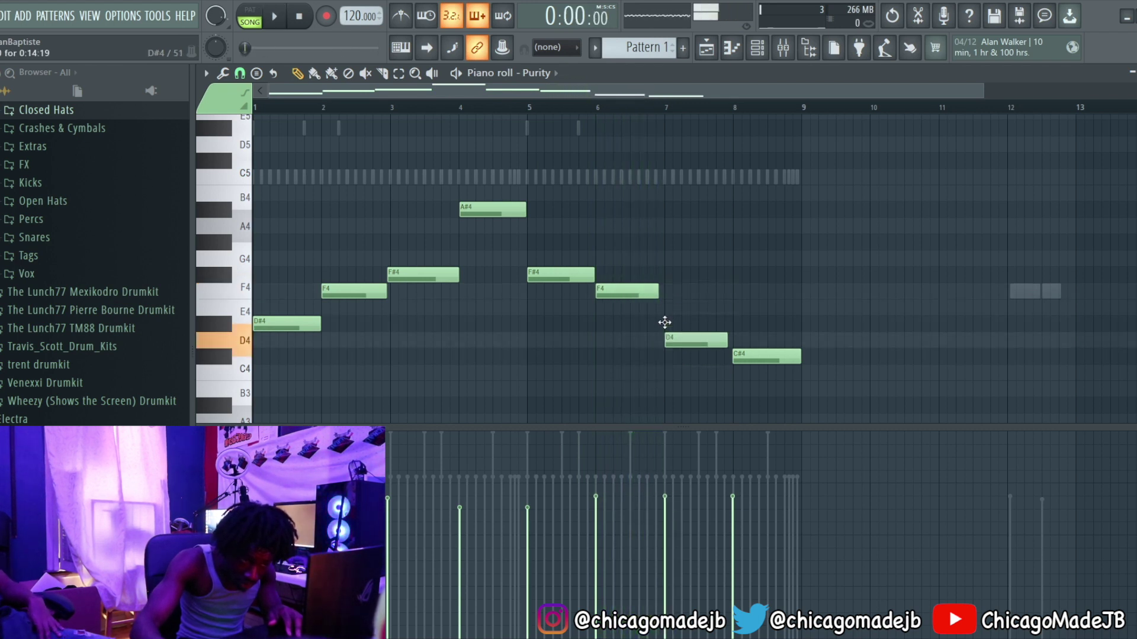
drag(809, 359, 733, 404)
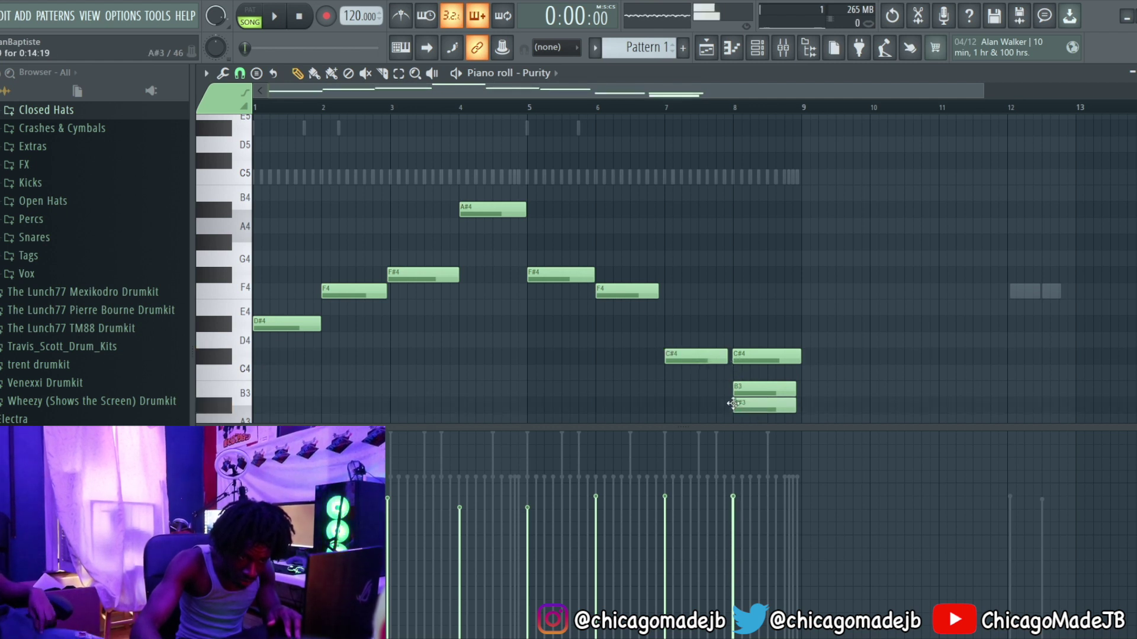
key(space)
click(633, 107)
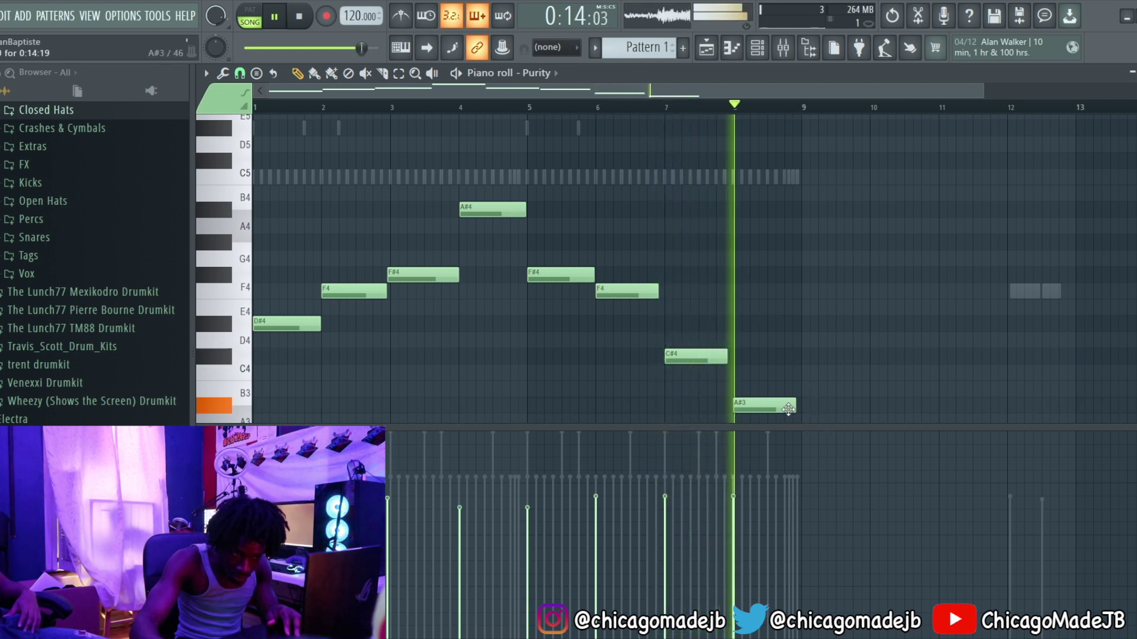
- Lengthen the C#4 and A#3 notes to fill bars 7 and 8, and replay the string line to check them
key(c)
drag(802, 414, 730, 360)
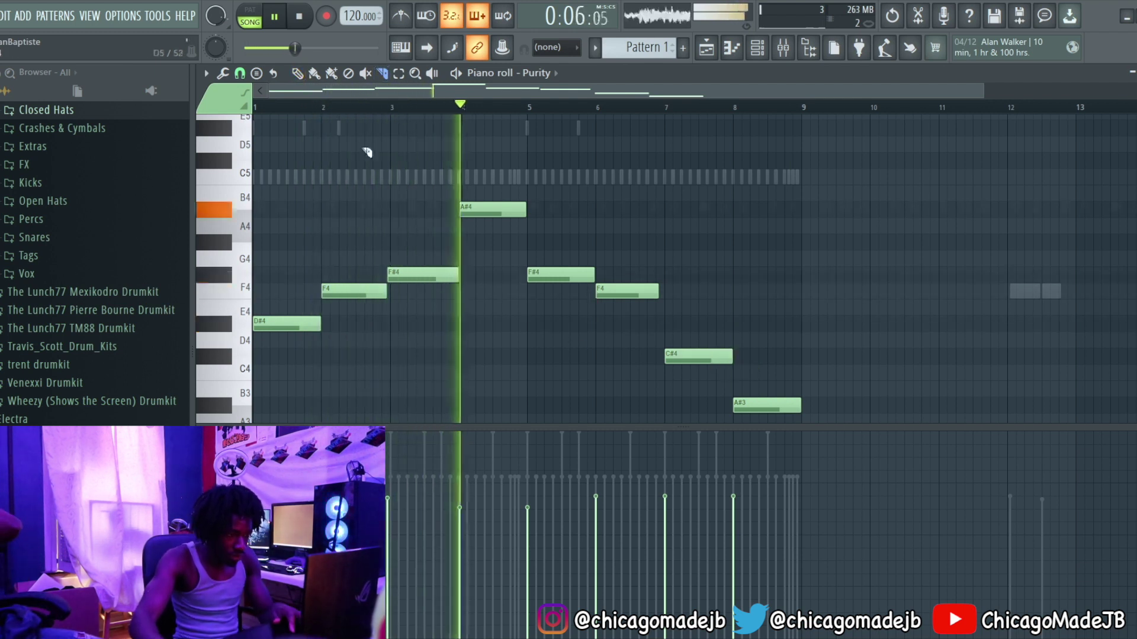
click(642, 106)
key(space)
key(space)
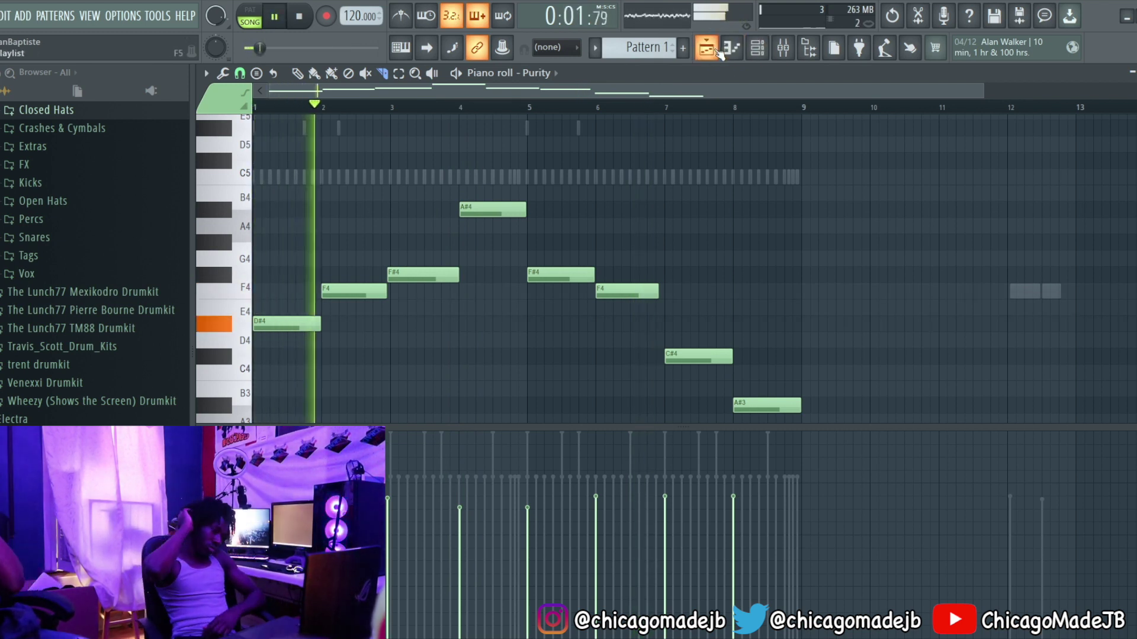
key(space)
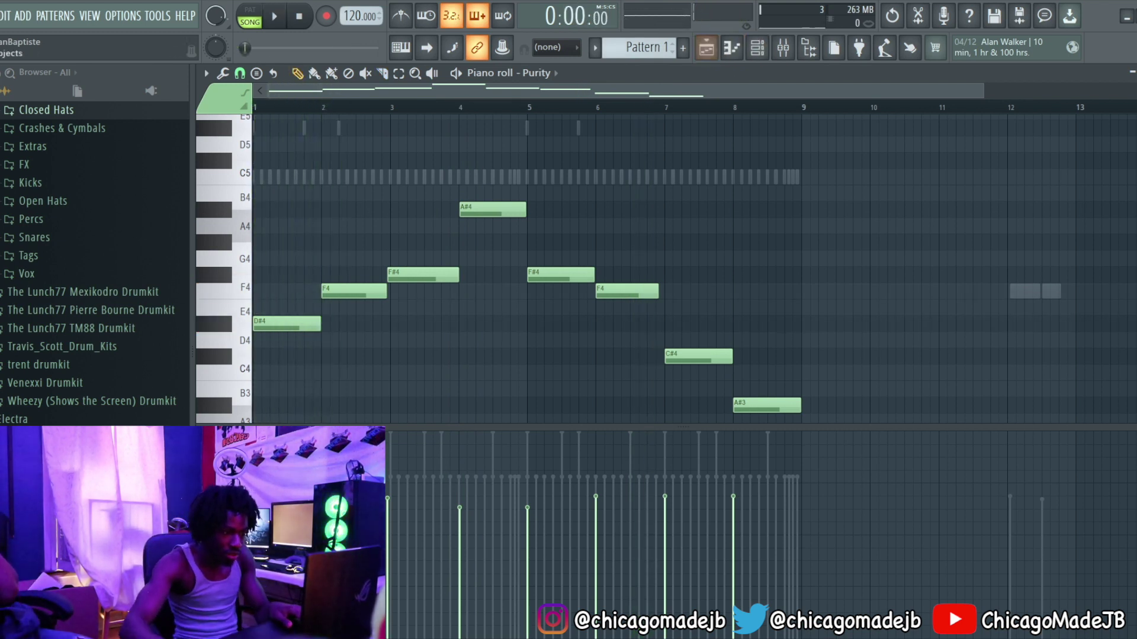
- Select all Purity notes, raise their velocities to the maximum, and clear the full selection
key(ctrl+a)
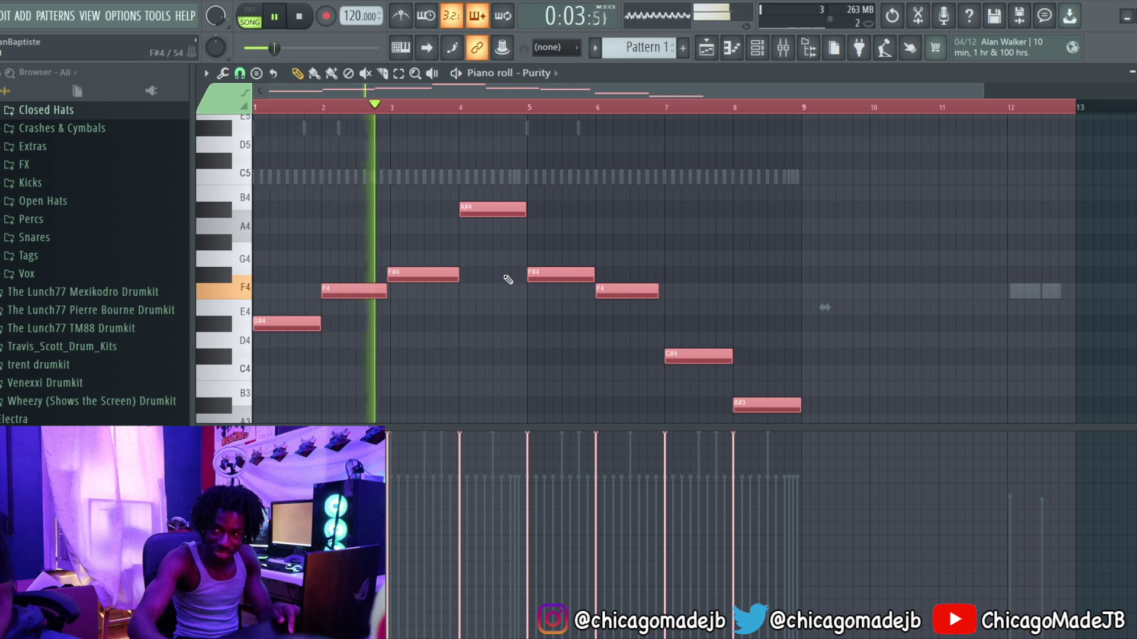
key(space)
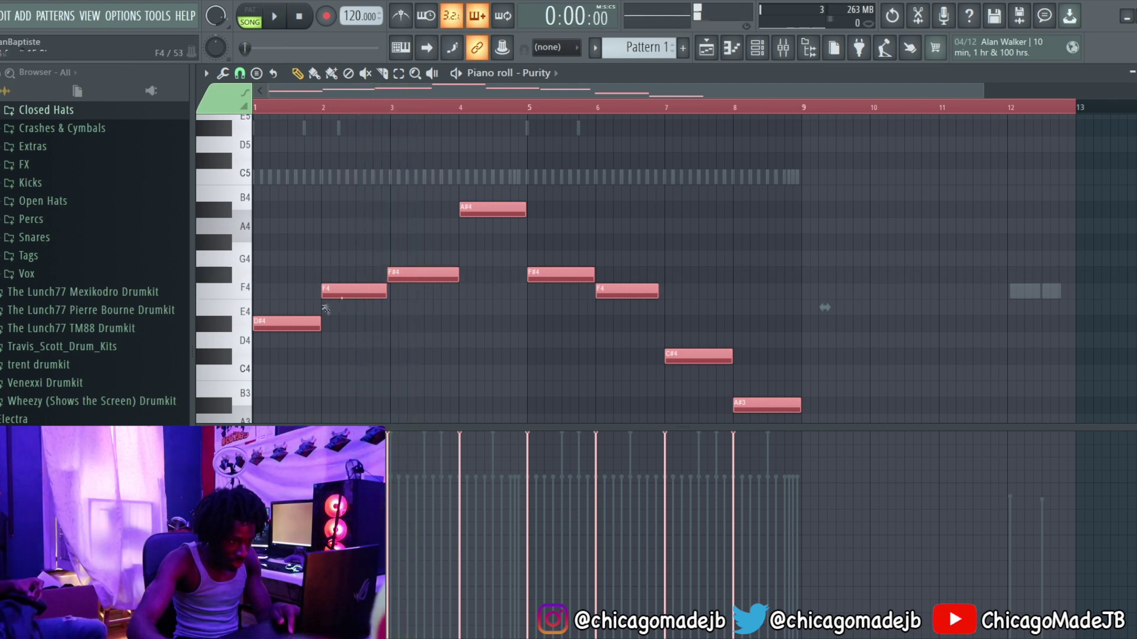
ctrl+click(298, 326)
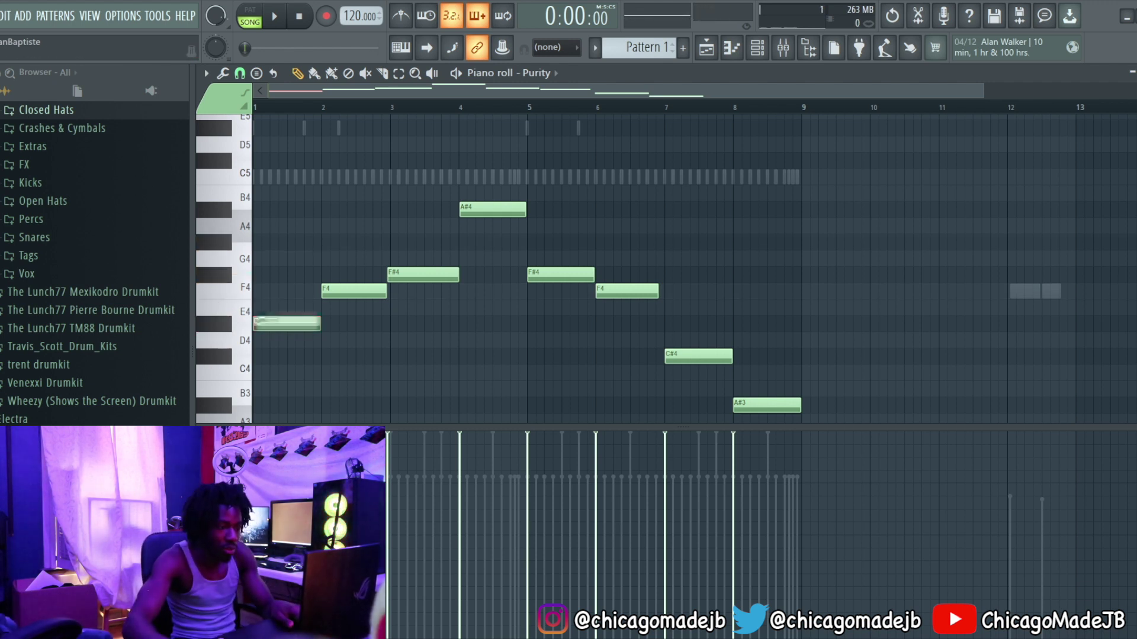
- Check the Playlist arrangement and bring all drum and 808 channels back into playback alongside Purity and the melody
click(764, 52)
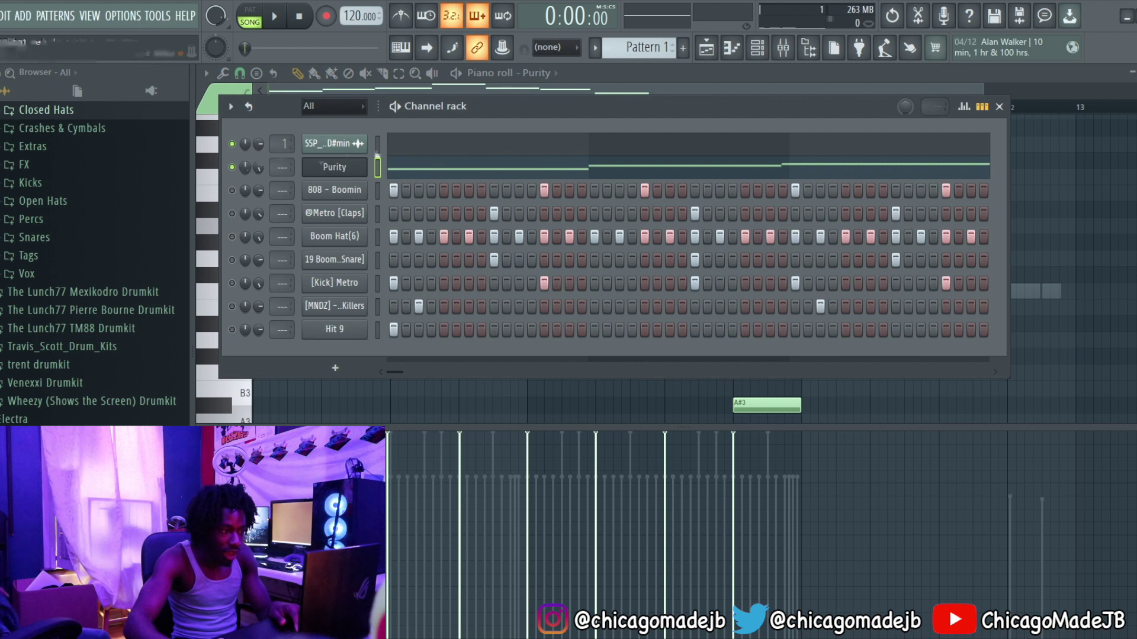
click(706, 52)
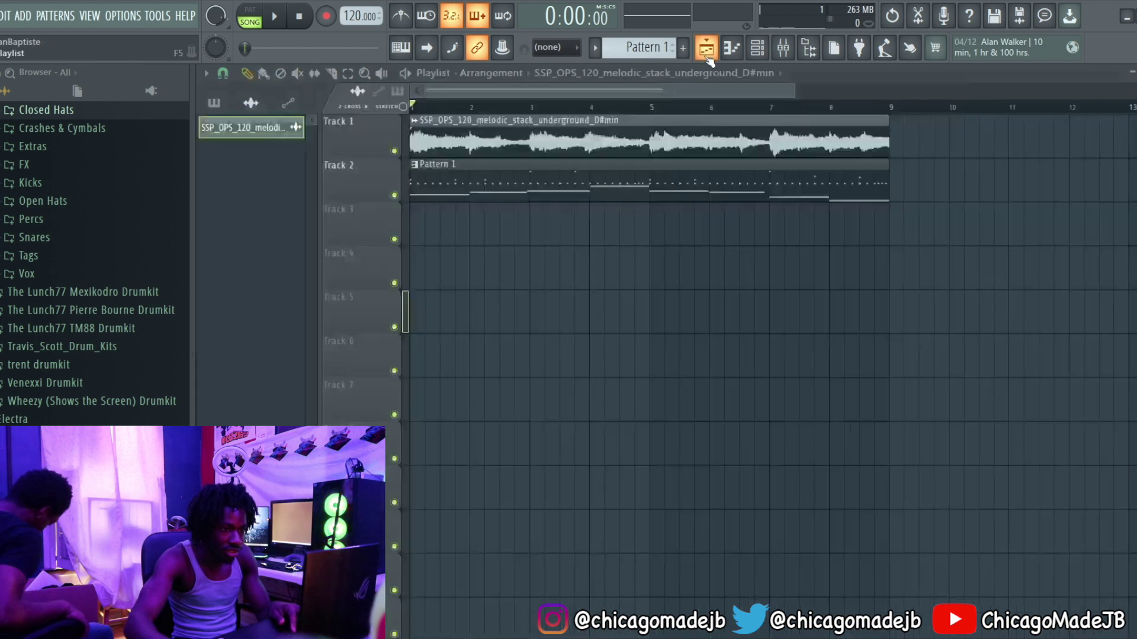
click(759, 48)
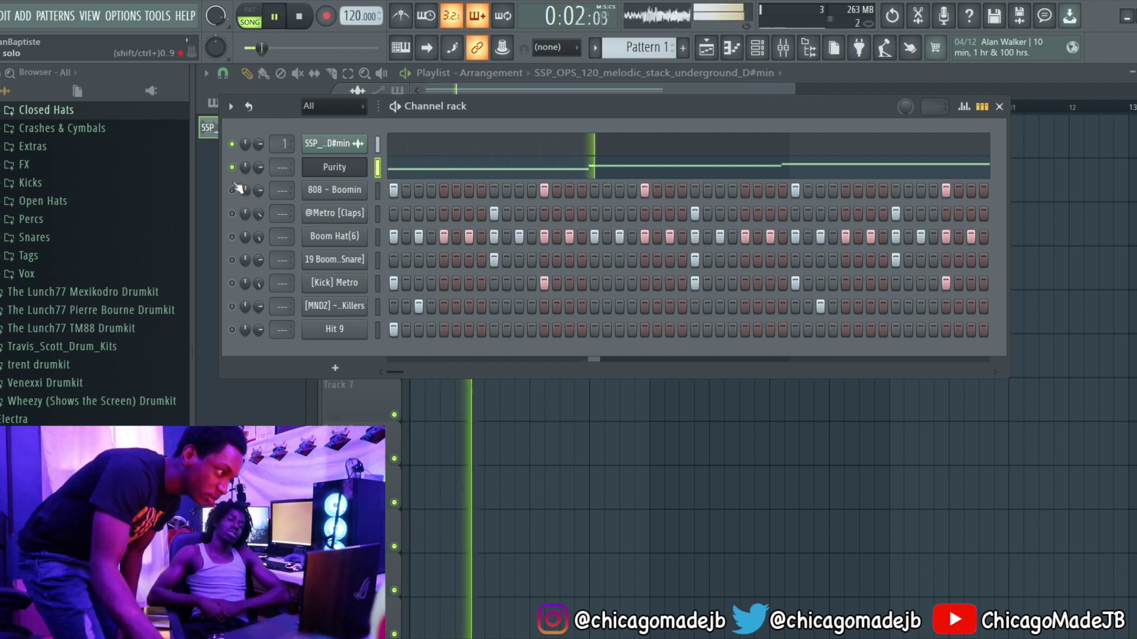
right_click(231, 167)
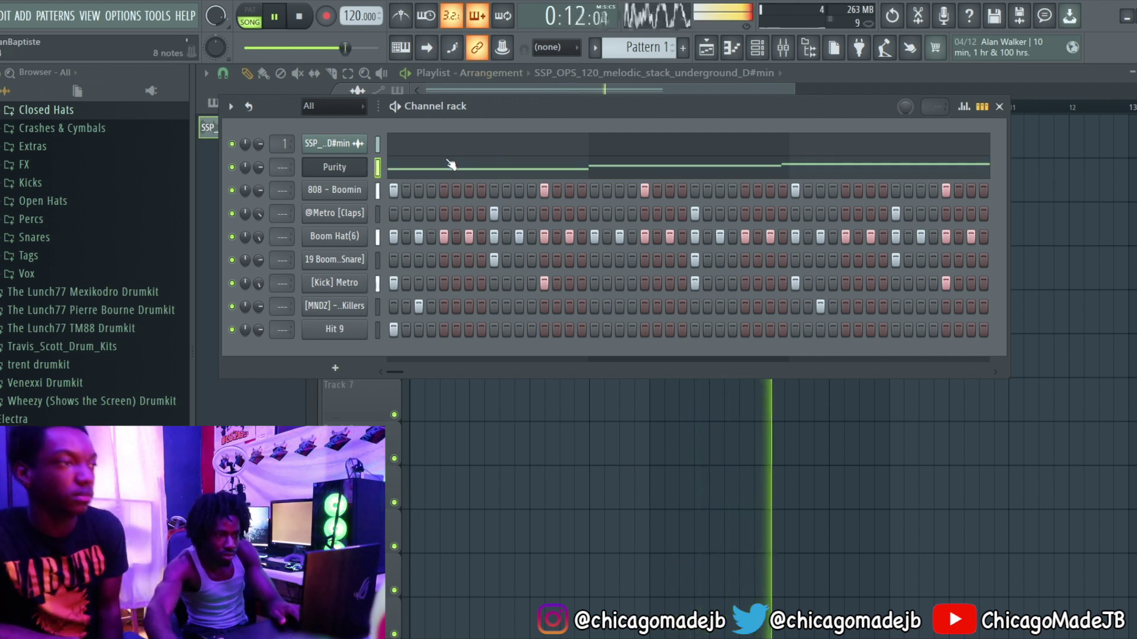
- Lower and vary the velocities of all Purity notes, deselect them and check Purity in the channel rack
click(452, 165)
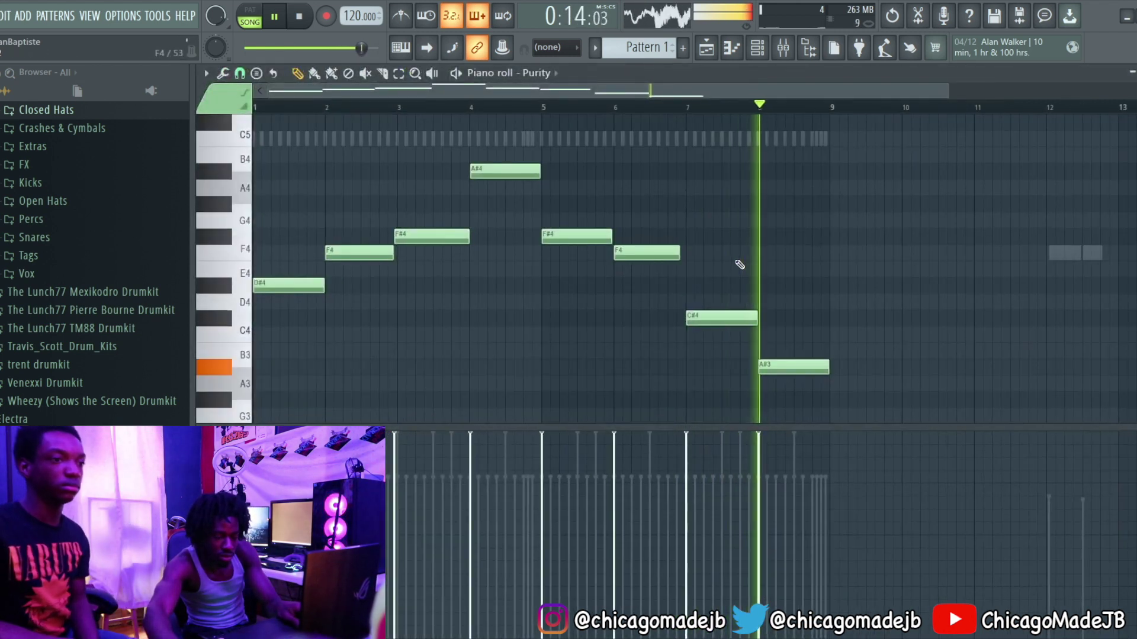
key(ctrl+a)
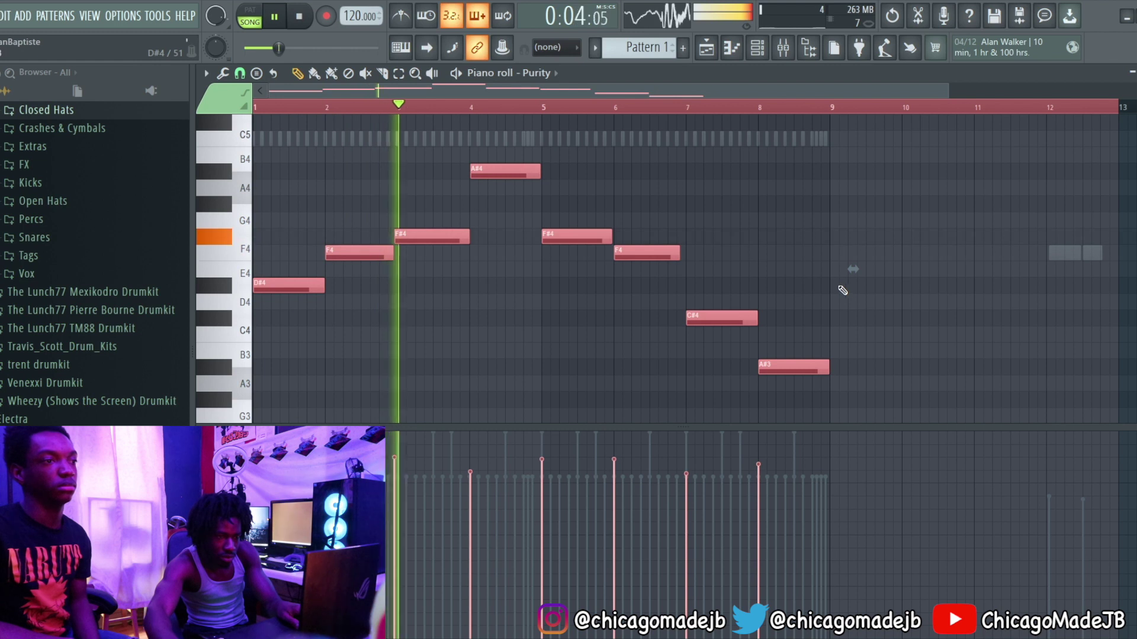
key(ctrl+d)
key(F6)
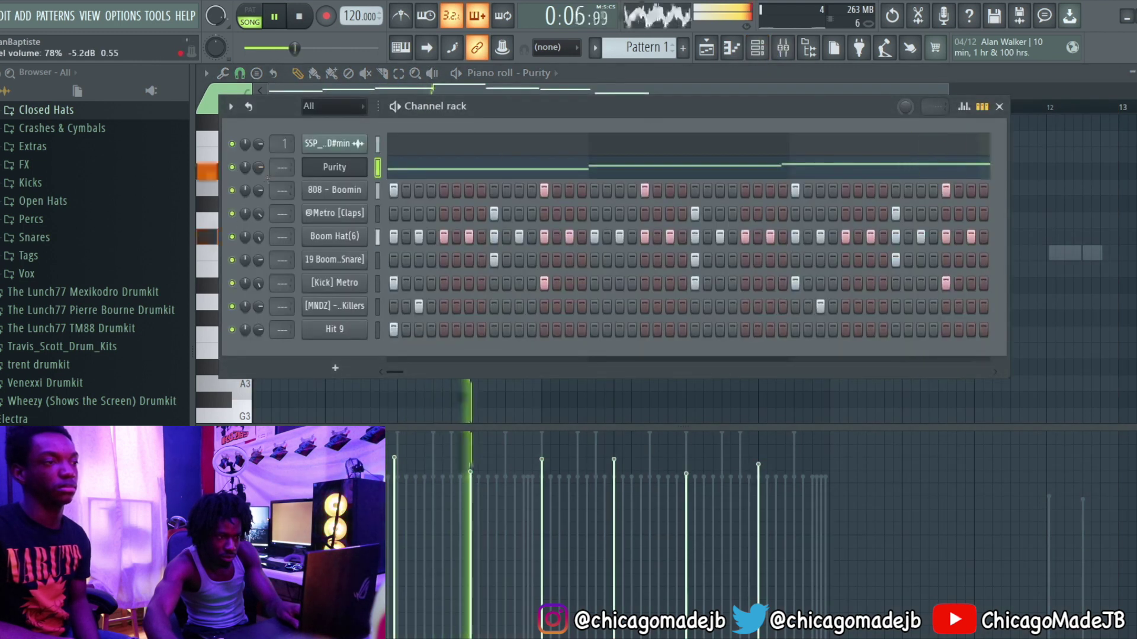
key(F6)
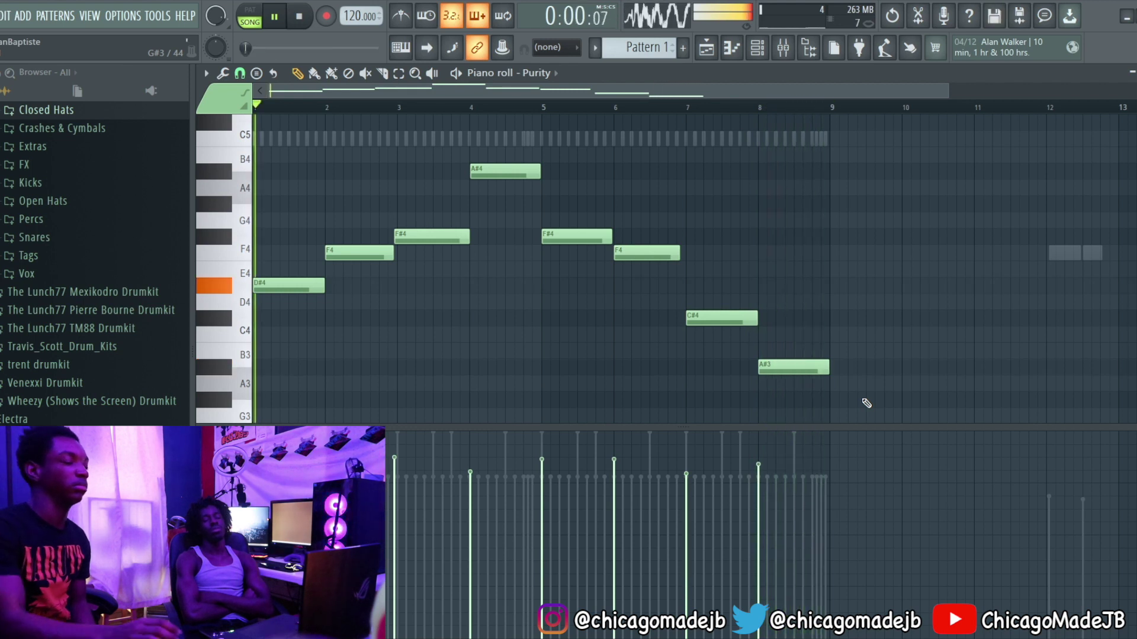
- Try the bar 8 A#3 note an octave higher, audition it from bar 7 and shift it back down an octave
drag(813, 326, 797, 444)
key(ctrl+Up)
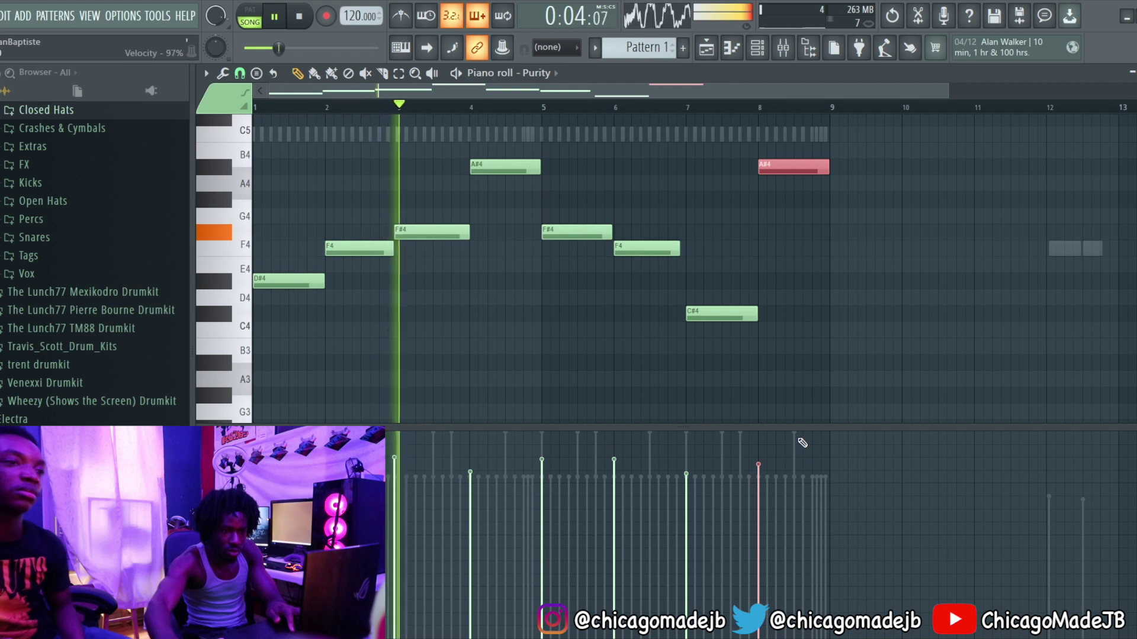
click(690, 108)
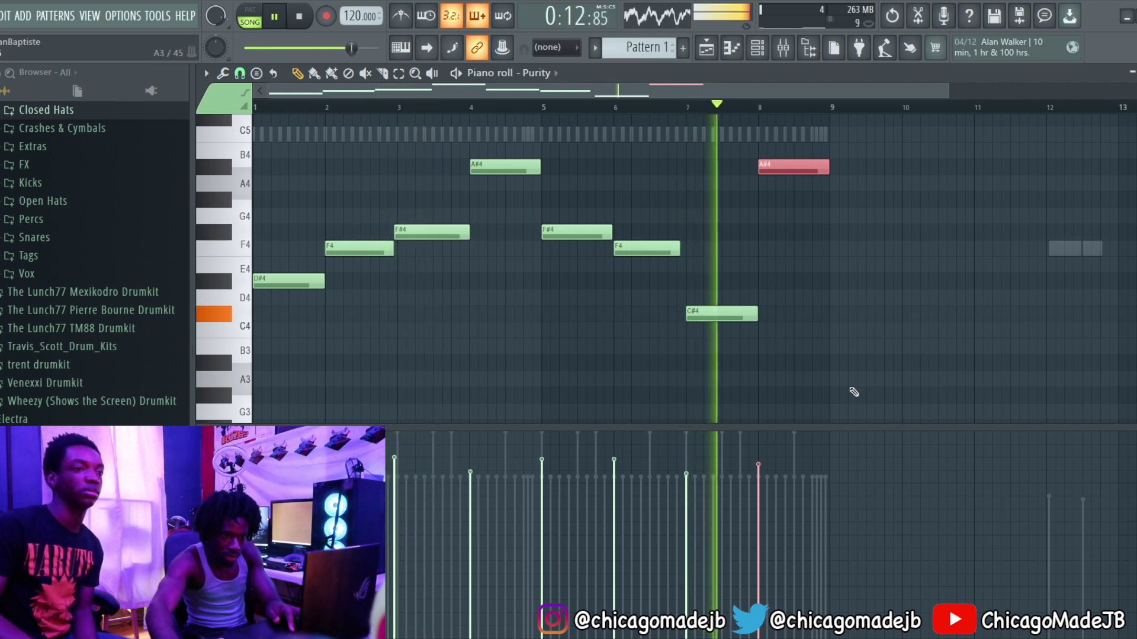
scroll(851, 394, up, 1)
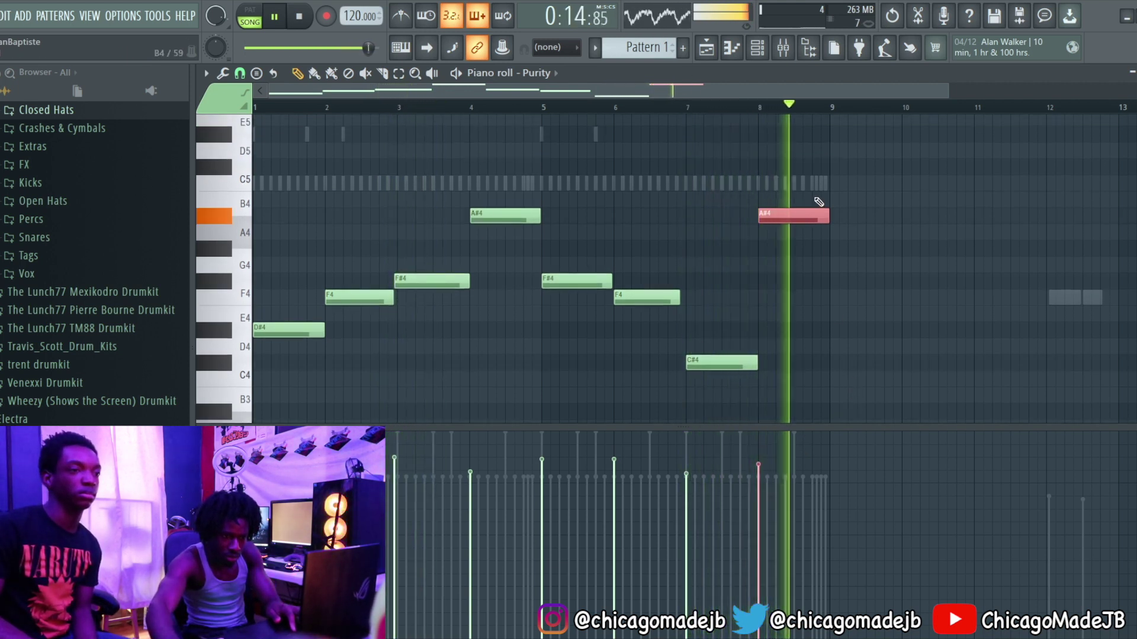
key(ctrl+Down)
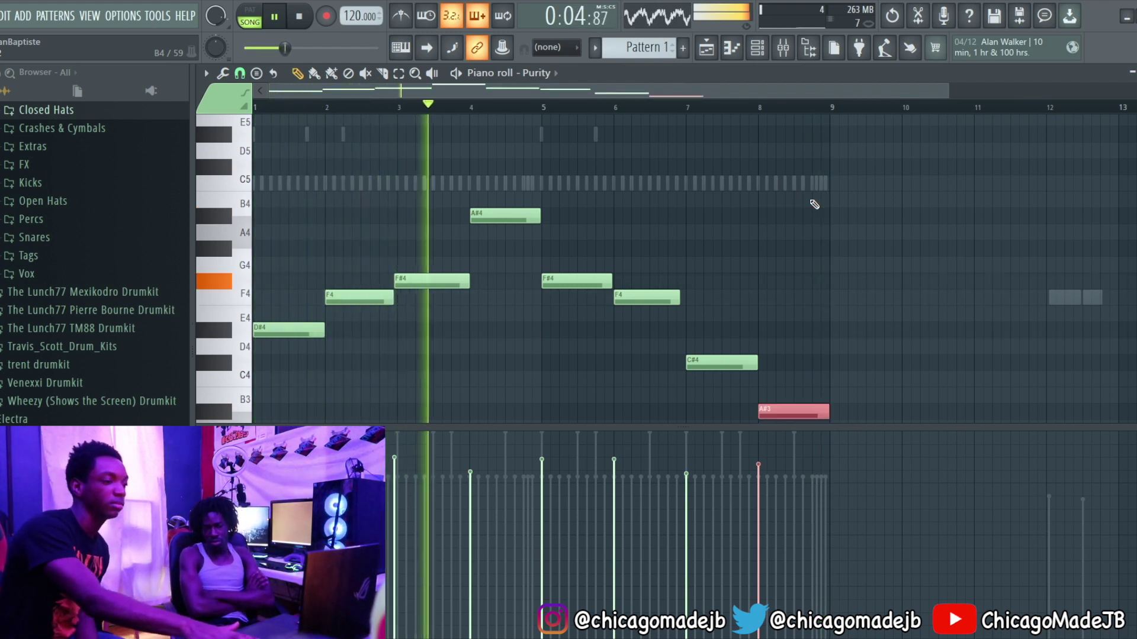
scroll(815, 204, up, 6)
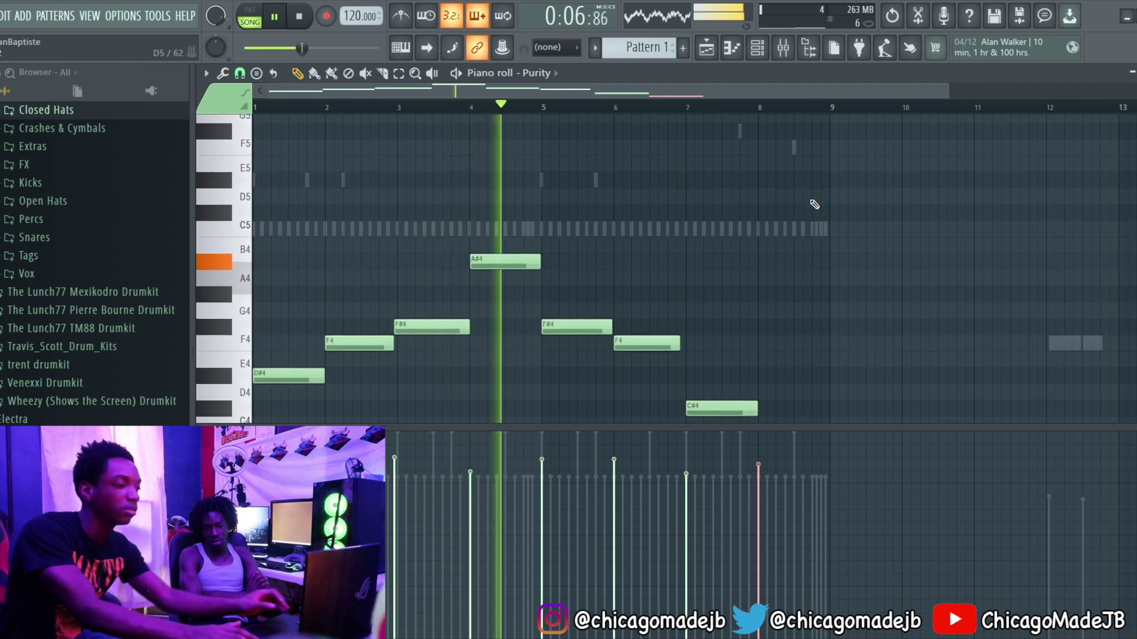
scroll(814, 204, down, 3)
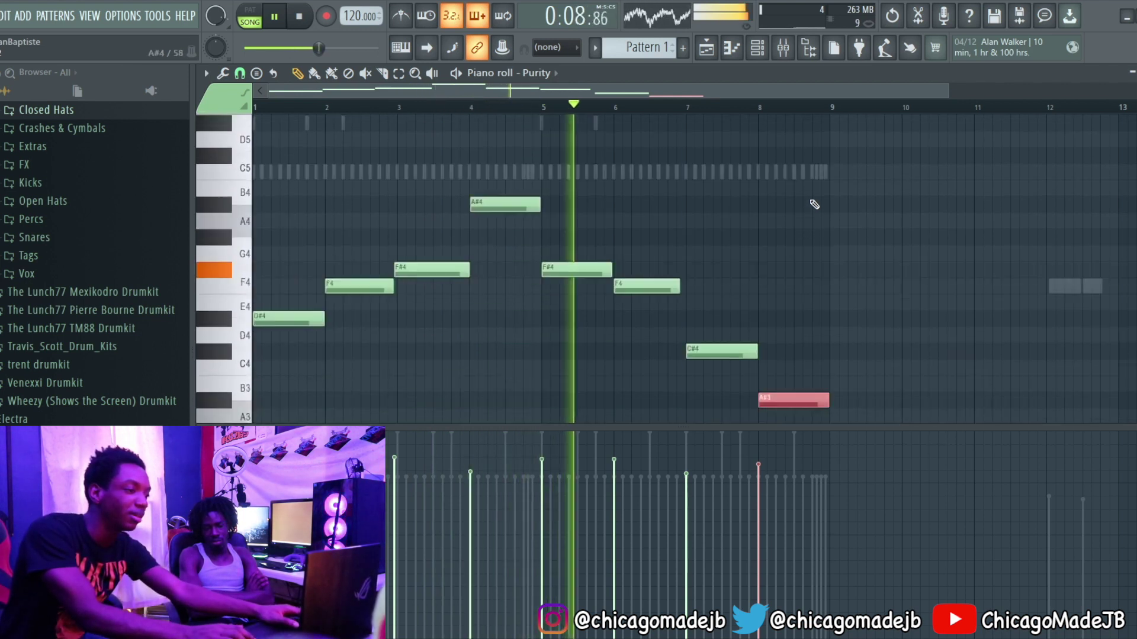
scroll(814, 204, up, 1)
scroll(814, 204, down, 4)
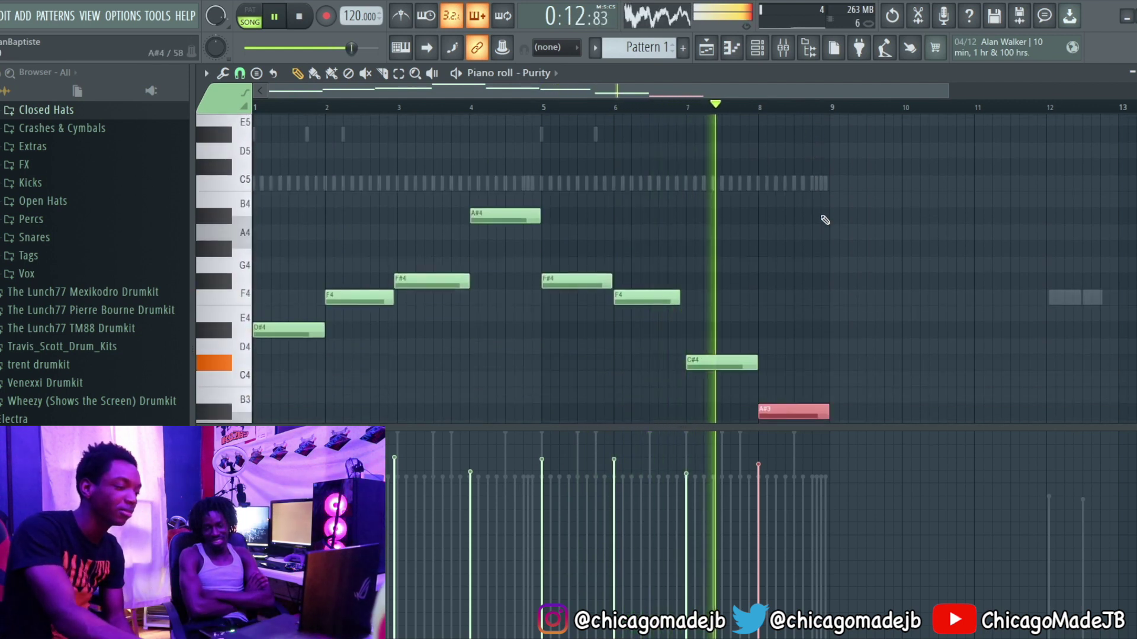
scroll(817, 300, down, 2)
scroll(819, 300, up, 3)
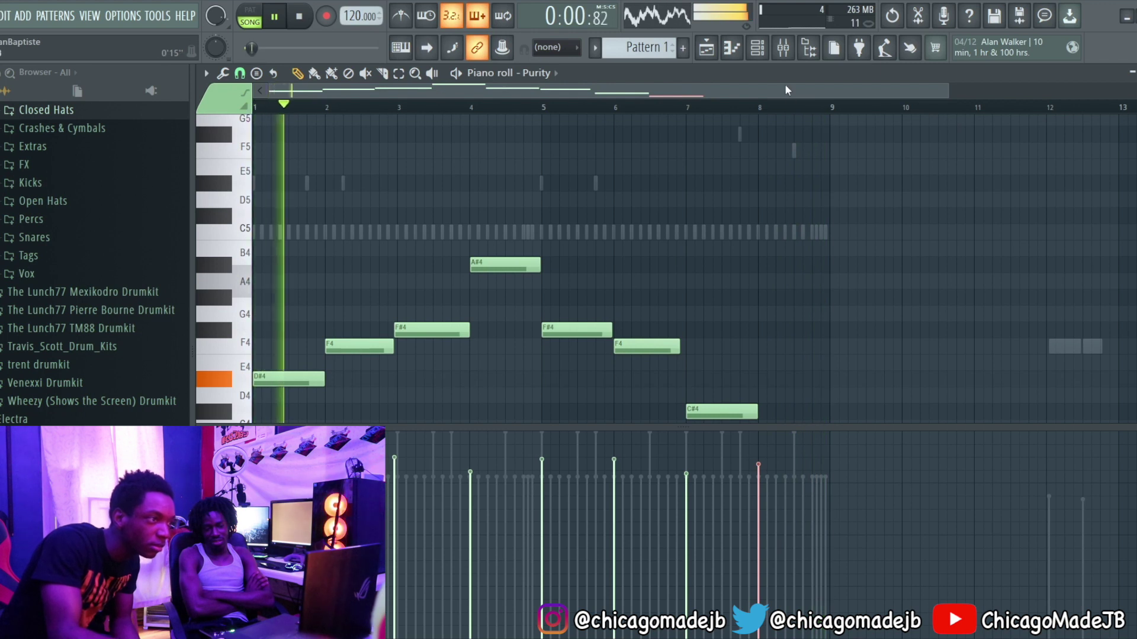
- Extend the 808 - Boomin notes to meet one another, using a temporary F5 note at bar 9 to define the last note's end
click(757, 49)
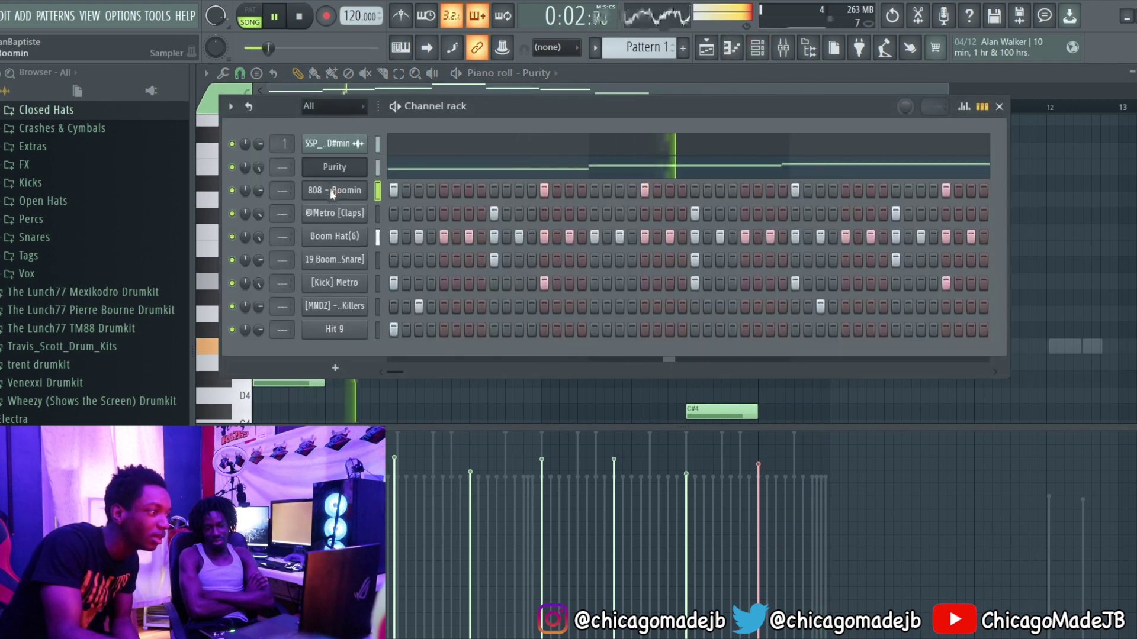
key(F7)
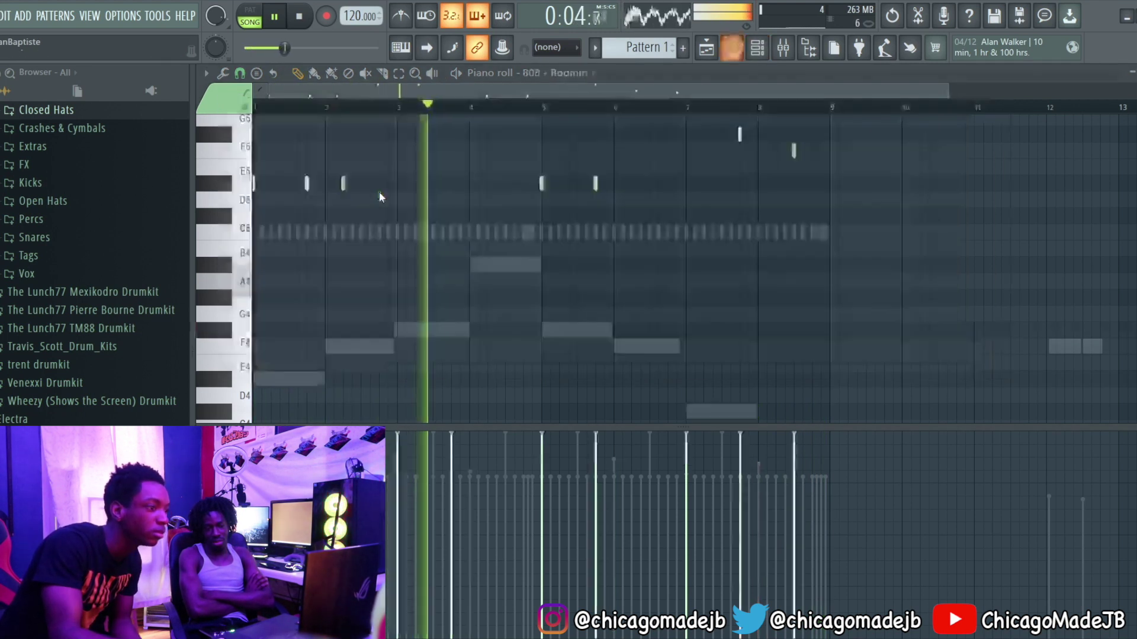
key(ctrl+l)
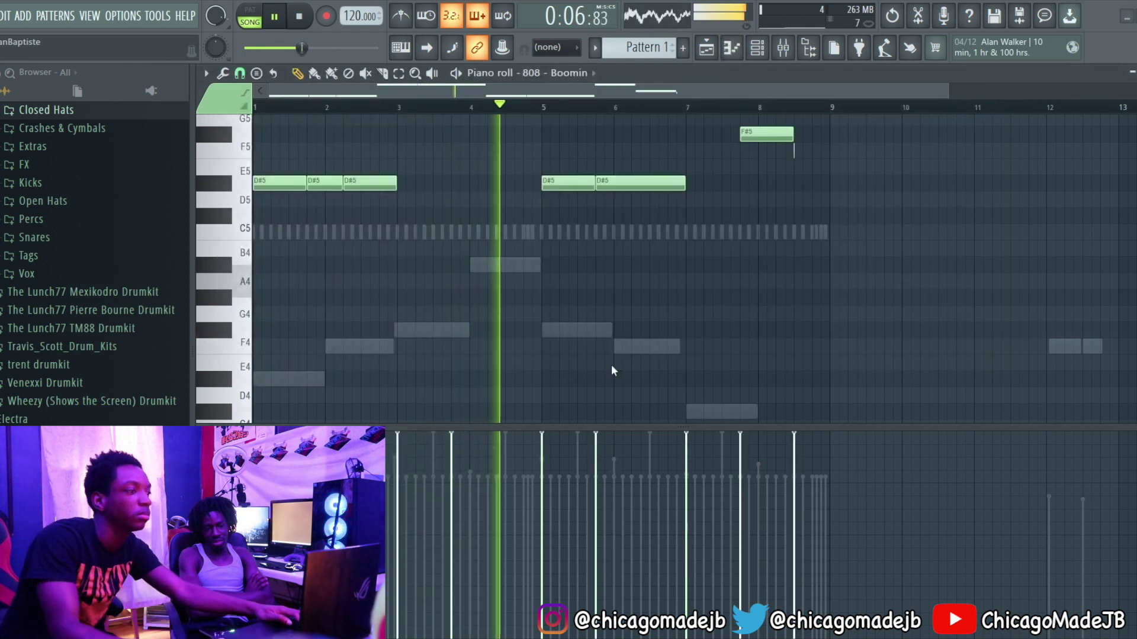
key(ctrl+z)
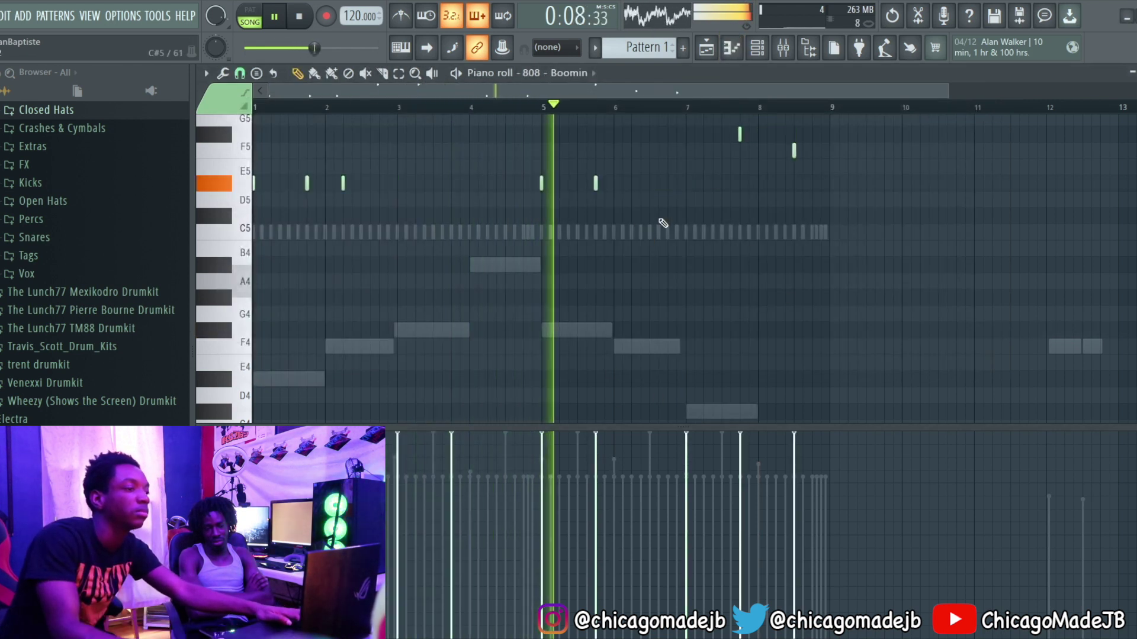
click(835, 151)
key(space)
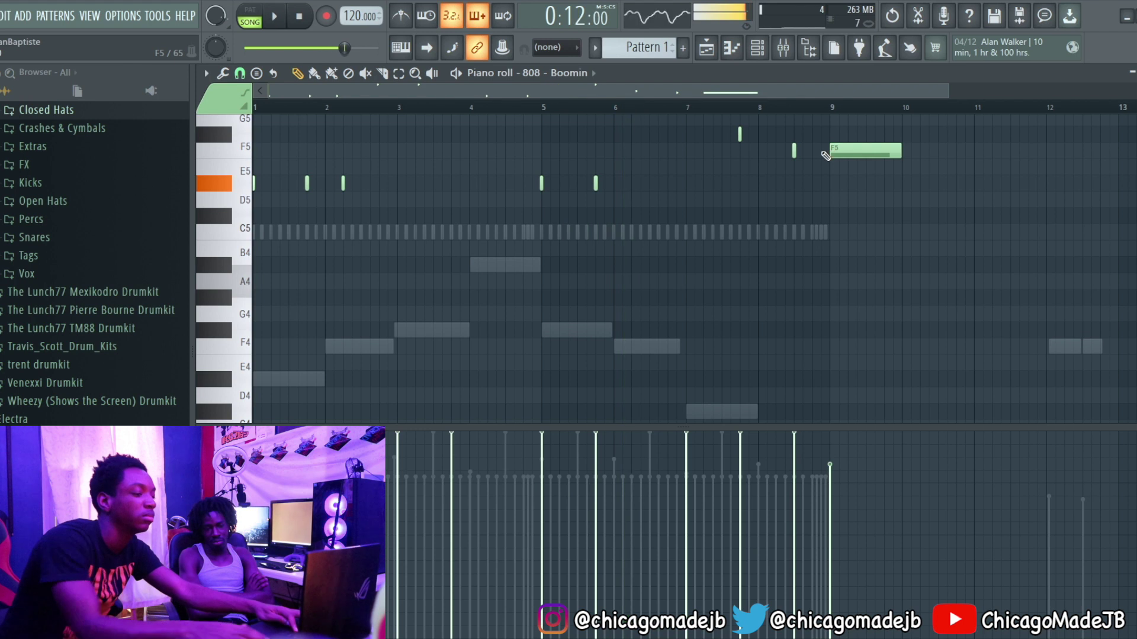
key(ctrl+l)
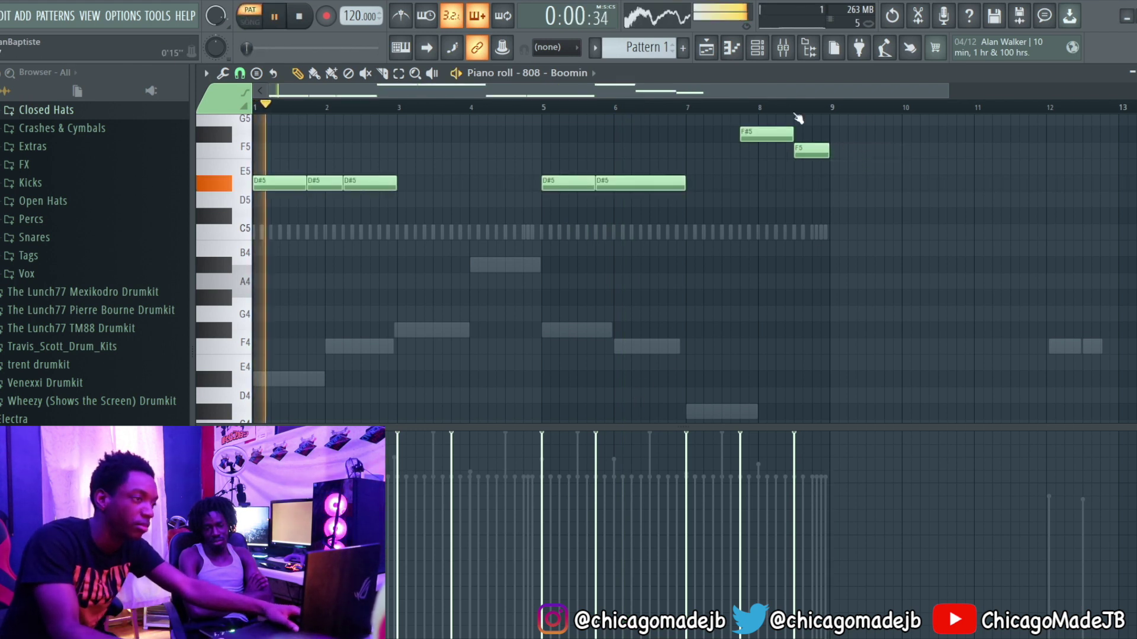
- Try the bar 8 A#3 note of the Purity line at F4
key(F6)
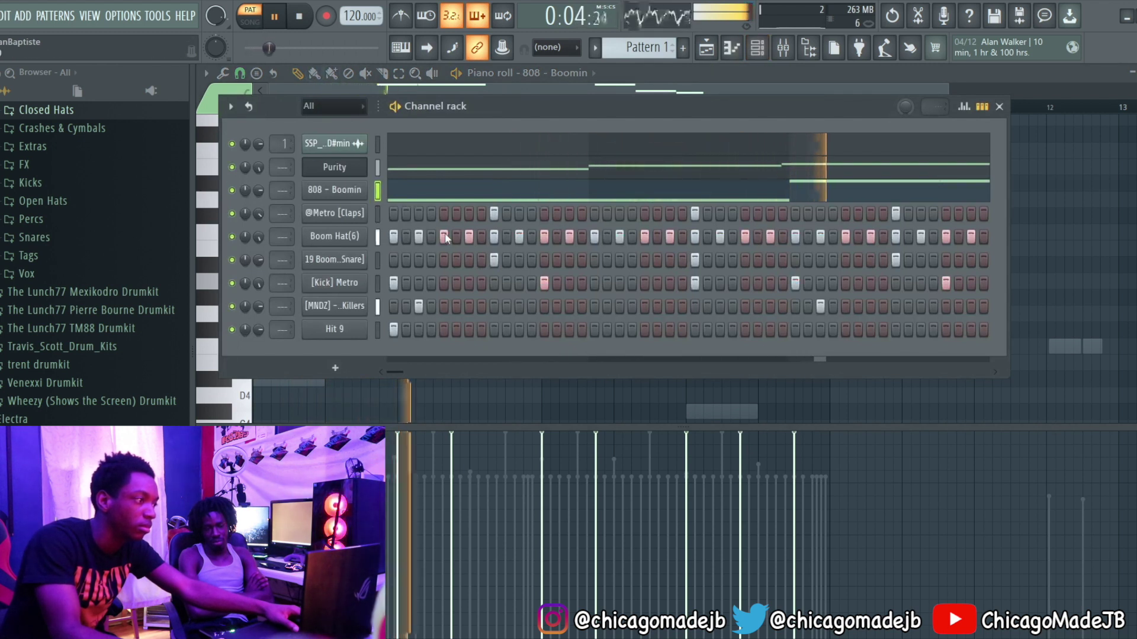
click(456, 173)
scroll(944, 256, down, 4)
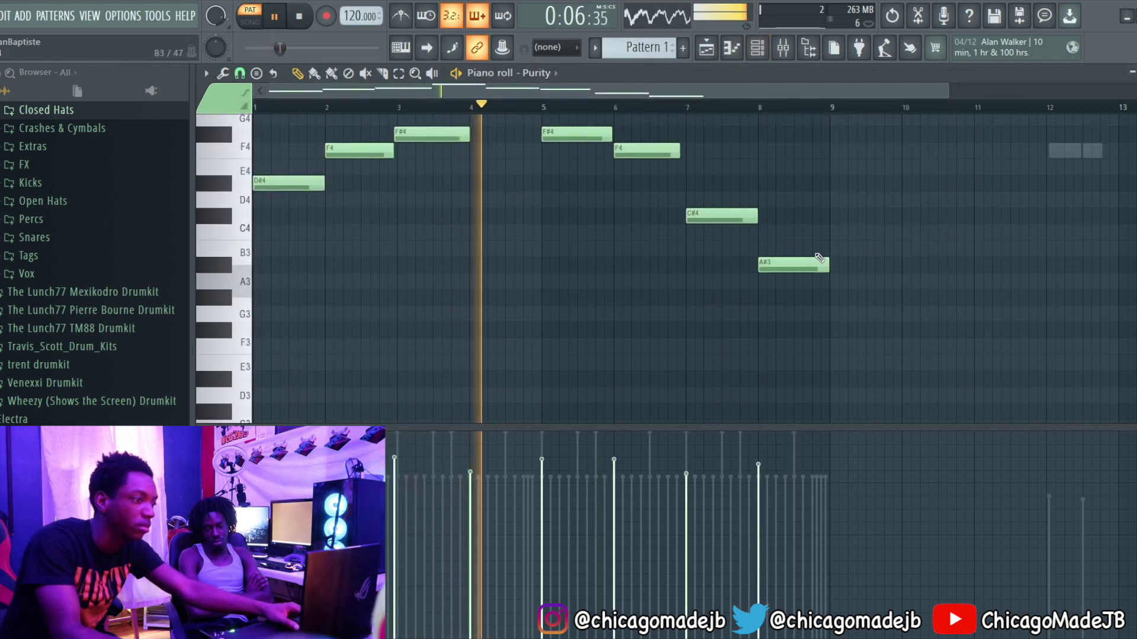
ctrl+scroll(777, 262, up, 3)
scroll(781, 264, up, 5)
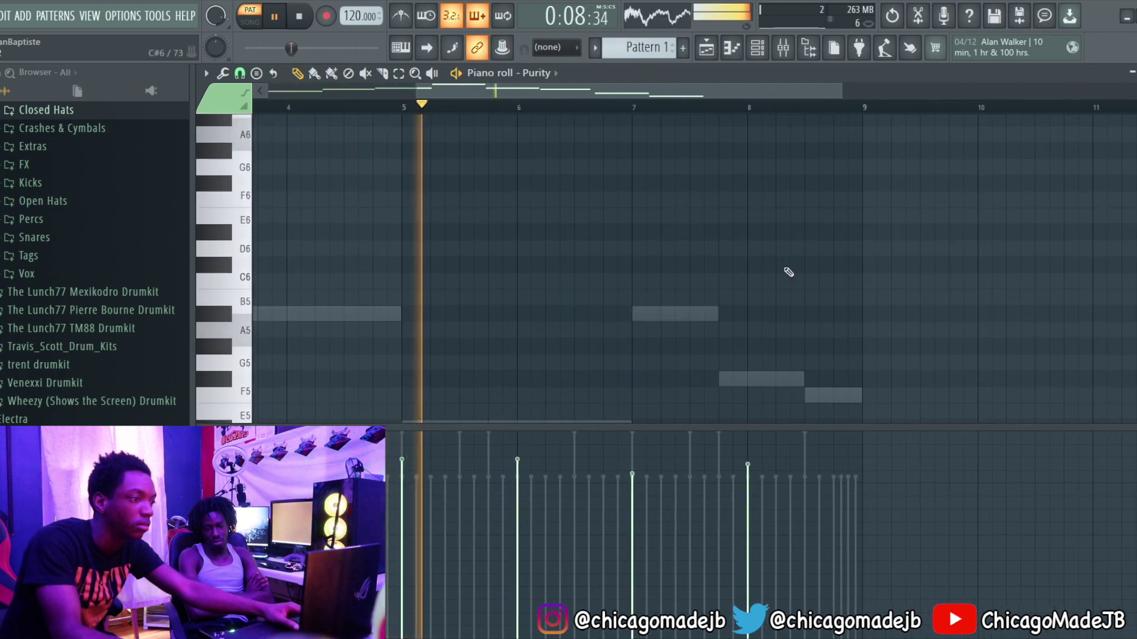
right_click(873, 394)
scroll(845, 376, down, 5)
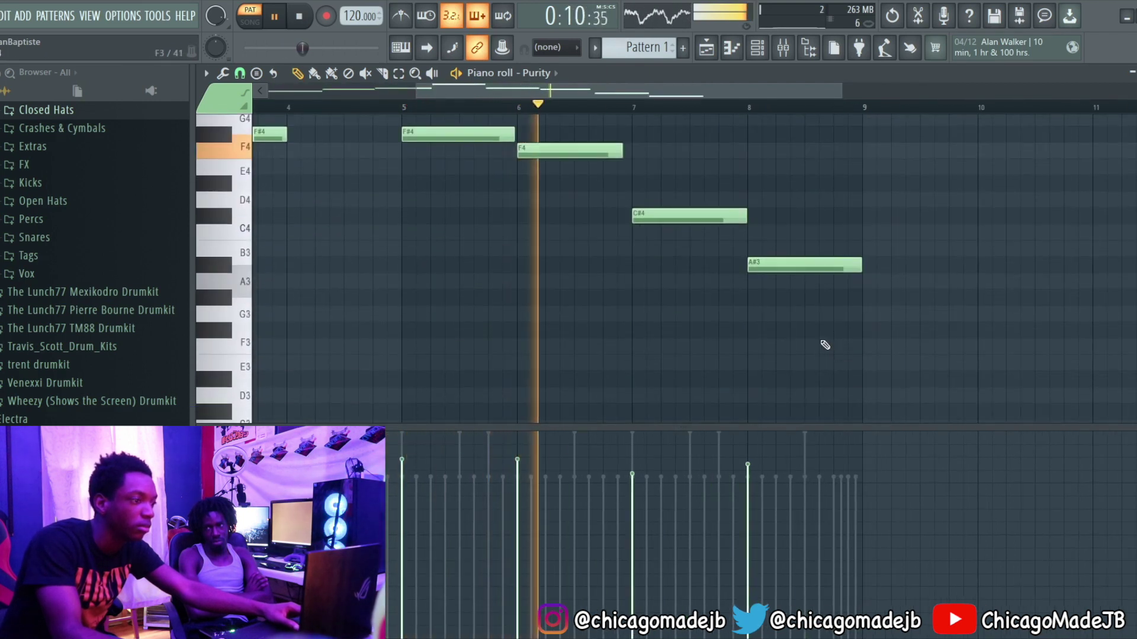
click(805, 274)
right_click(807, 278)
drag(812, 264, 813, 155)
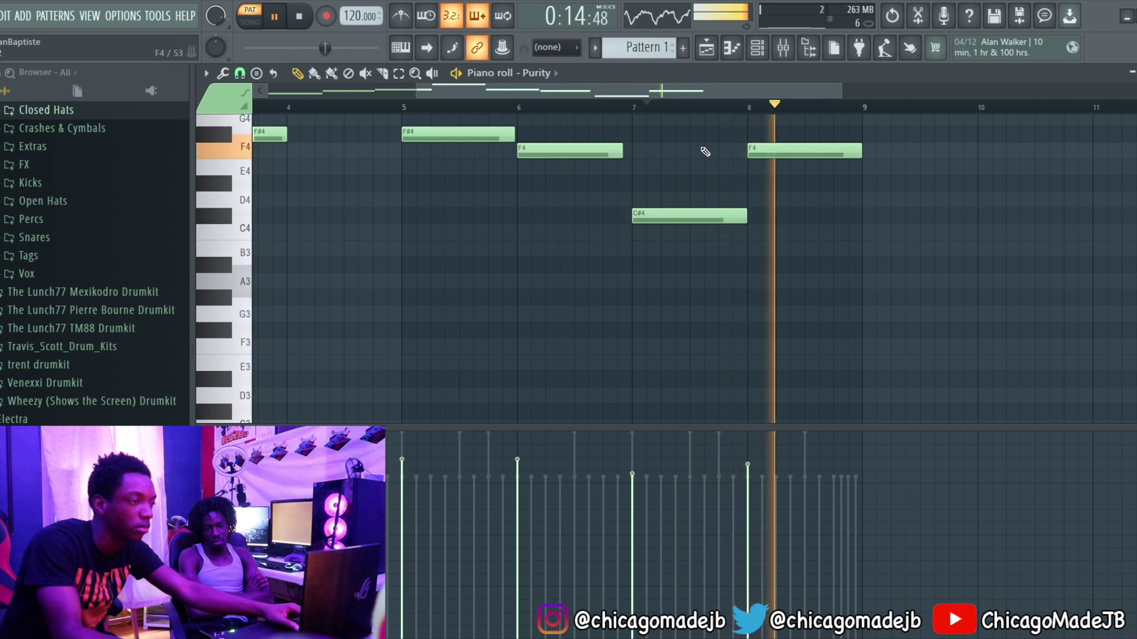
- Move the bar 8 Purity note back to A#3 and audition the ending from bar 7
key(space)
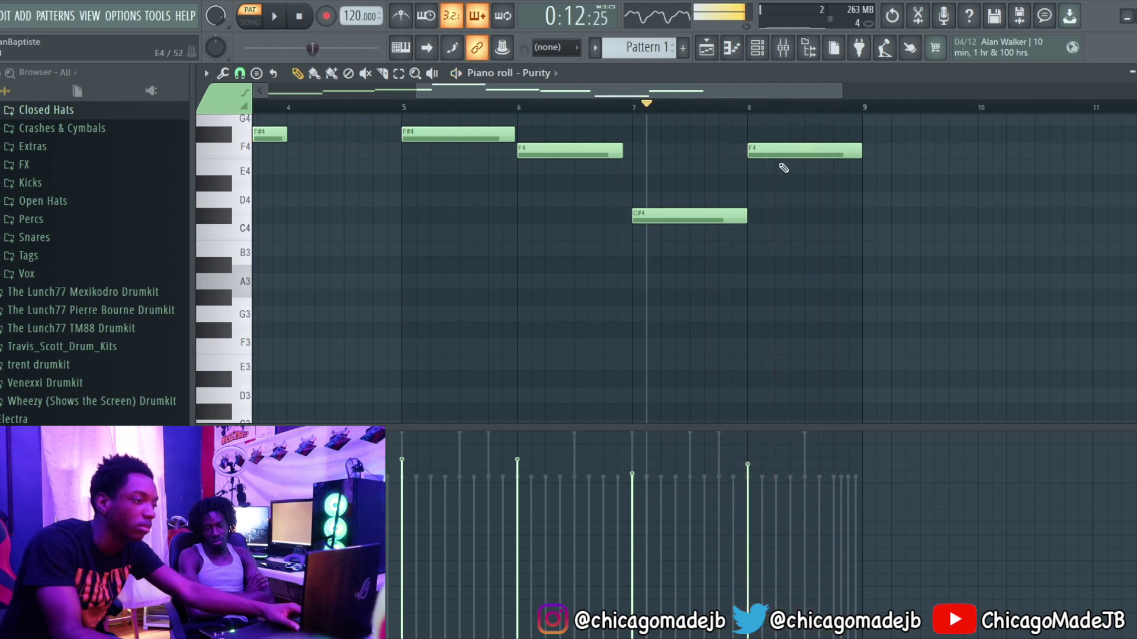
drag(787, 185, 783, 270)
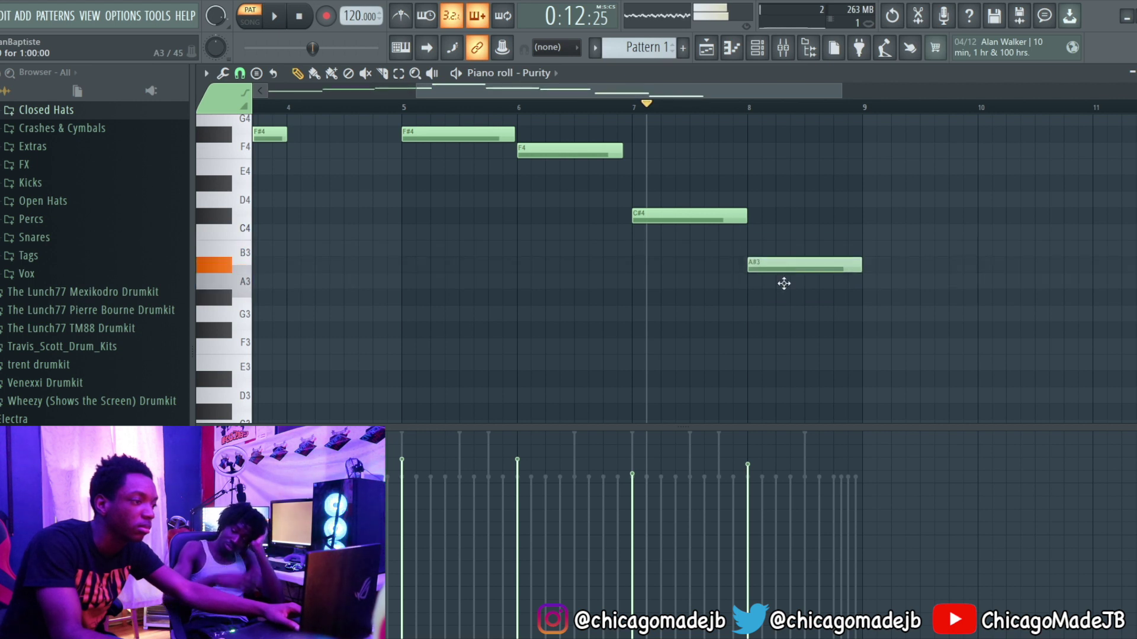
key(space)
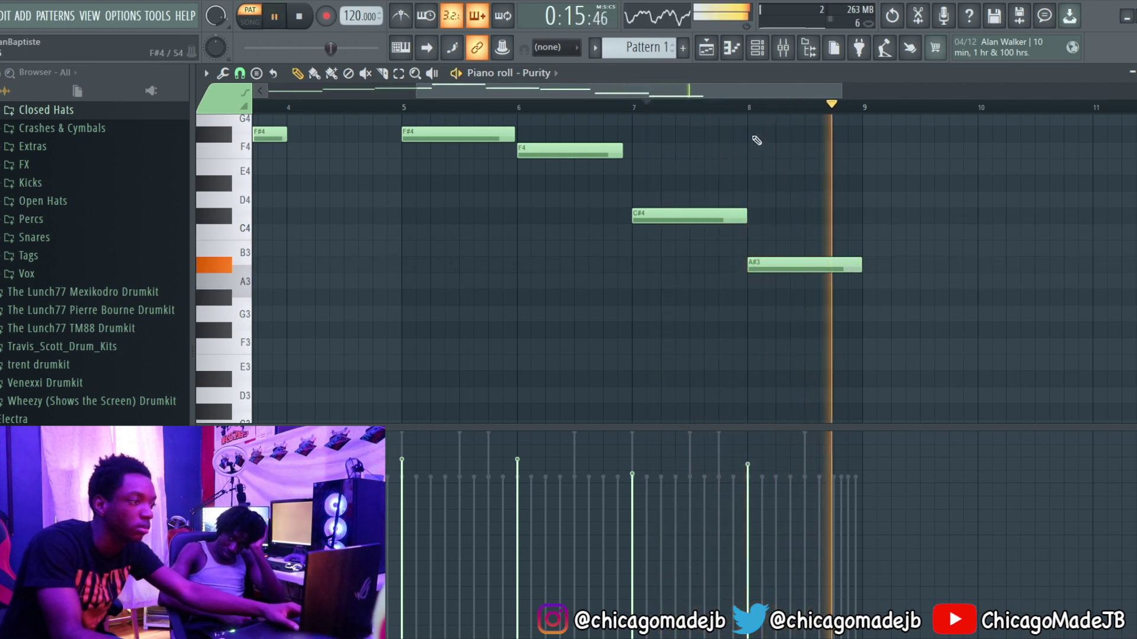
key(space)
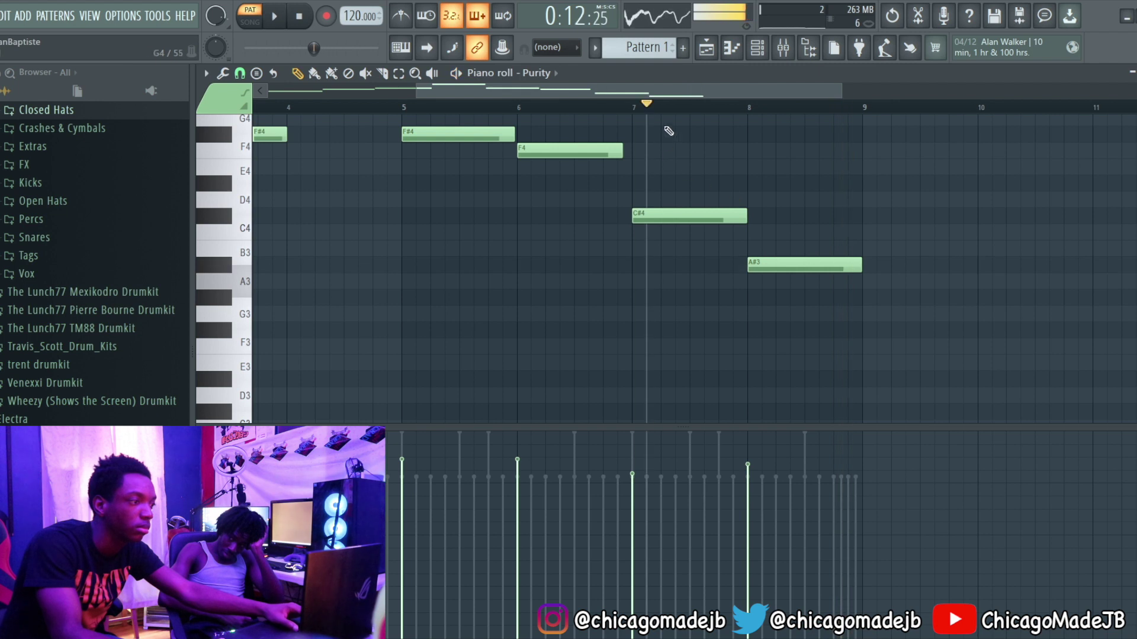
key(space)
key(space)
- Mute Purity and preview percussion samples from the Percs folder over the playing beat
key(F6)
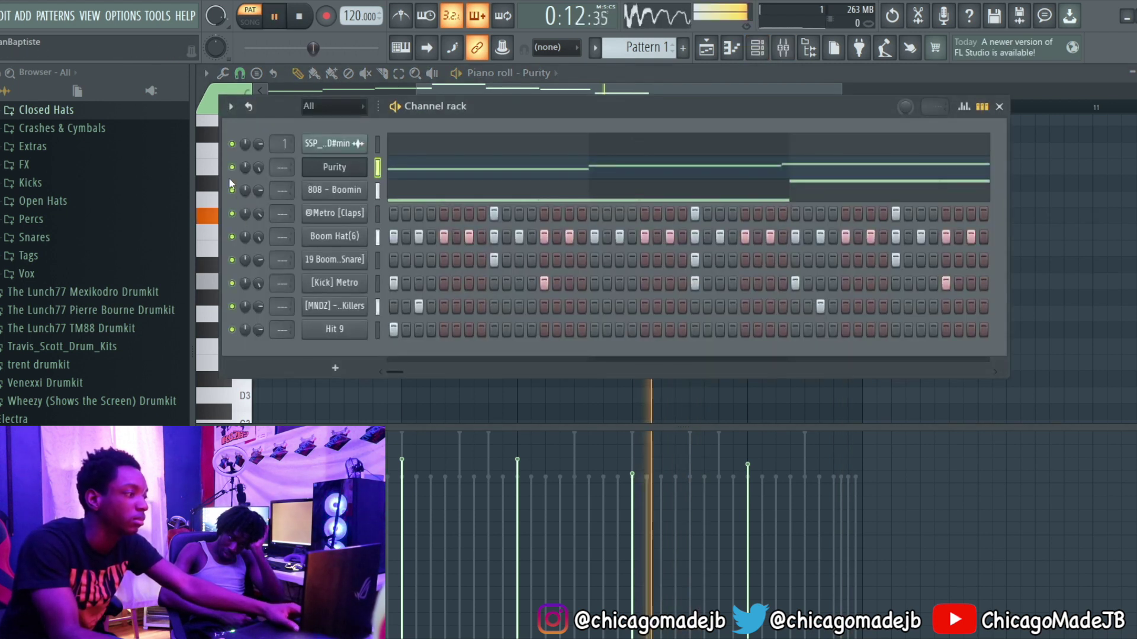
click(232, 167)
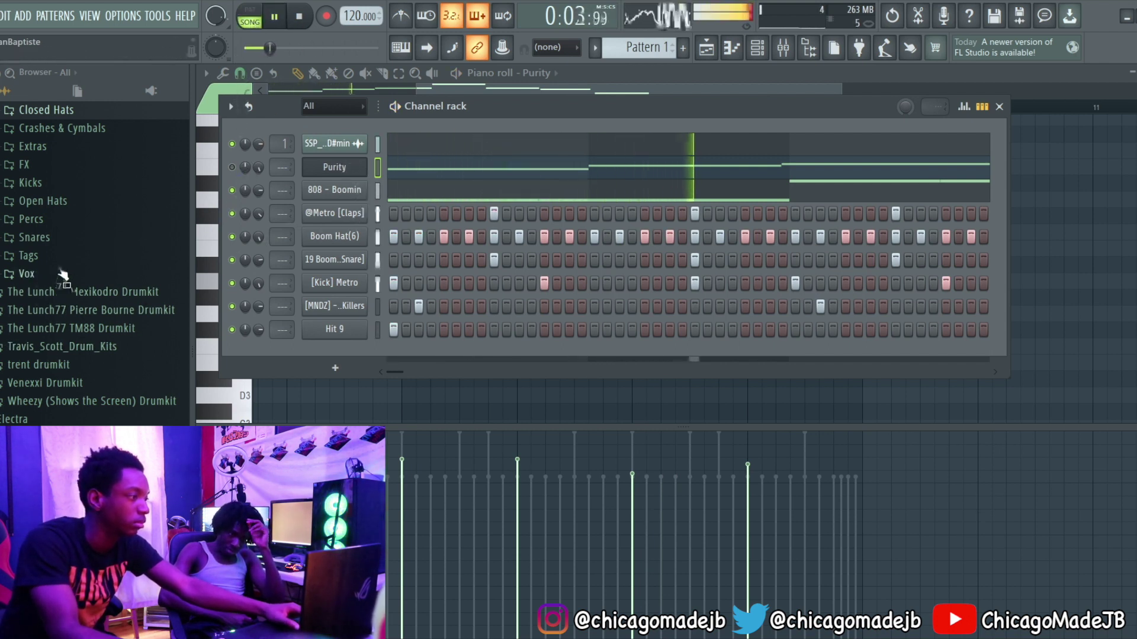
click(42, 220)
scroll(77, 355, down, 3)
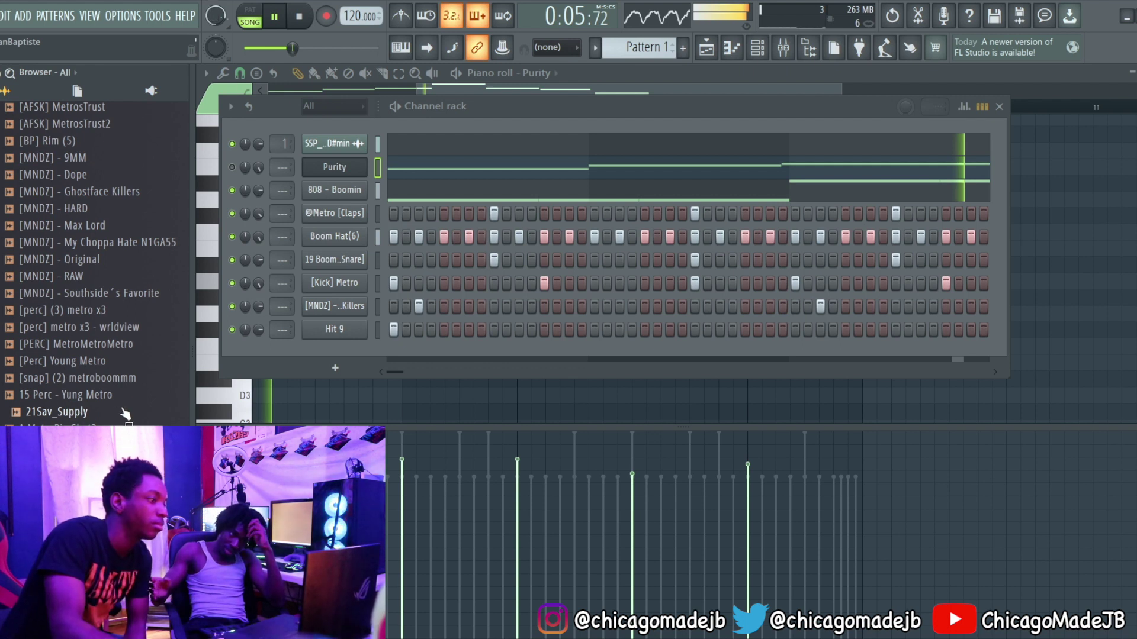
drag(118, 379, 110, 309)
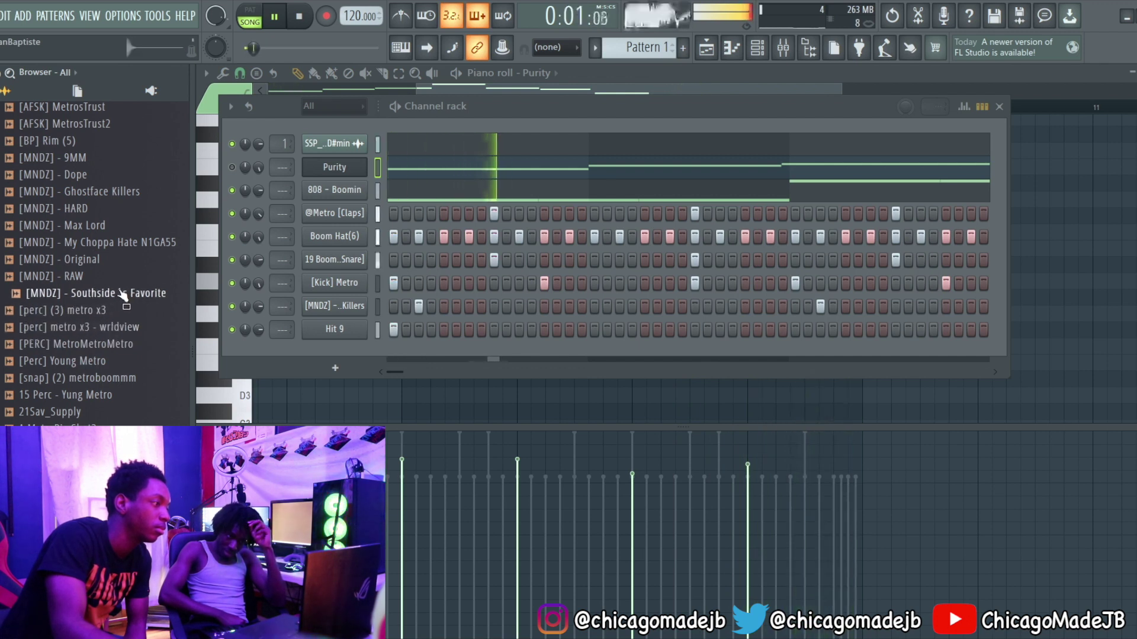
scroll(113, 266, up, 2)
drag(127, 232, 94, 288)
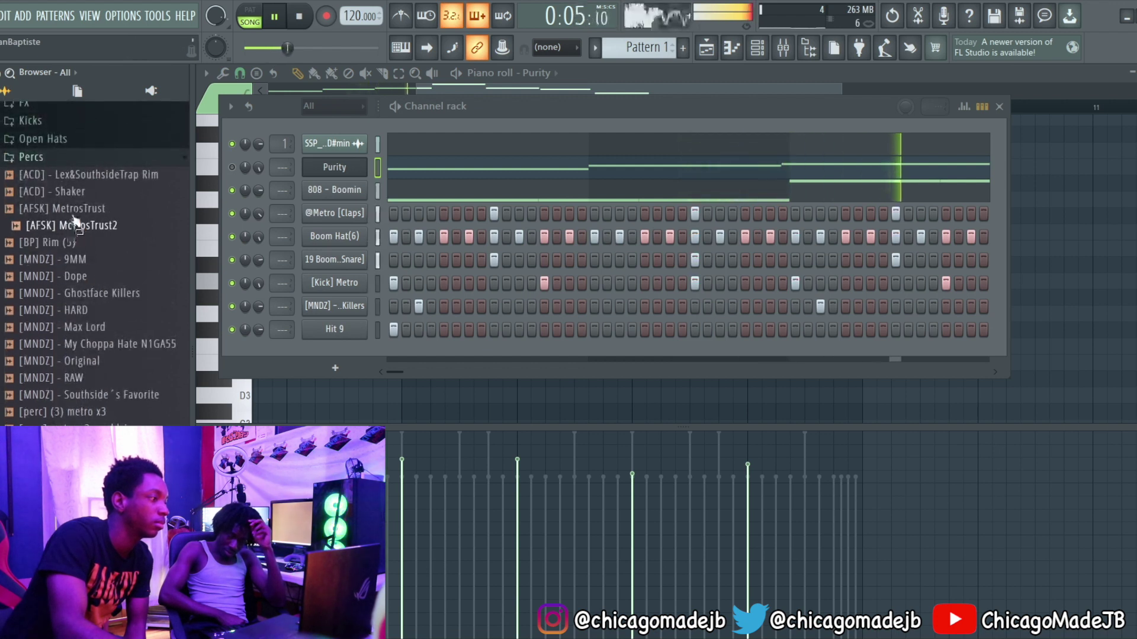
- Browse the drum kit collections and expand the Drum kit 2 folder
scroll(83, 249, up, 6)
scroll(57, 341, up, 5)
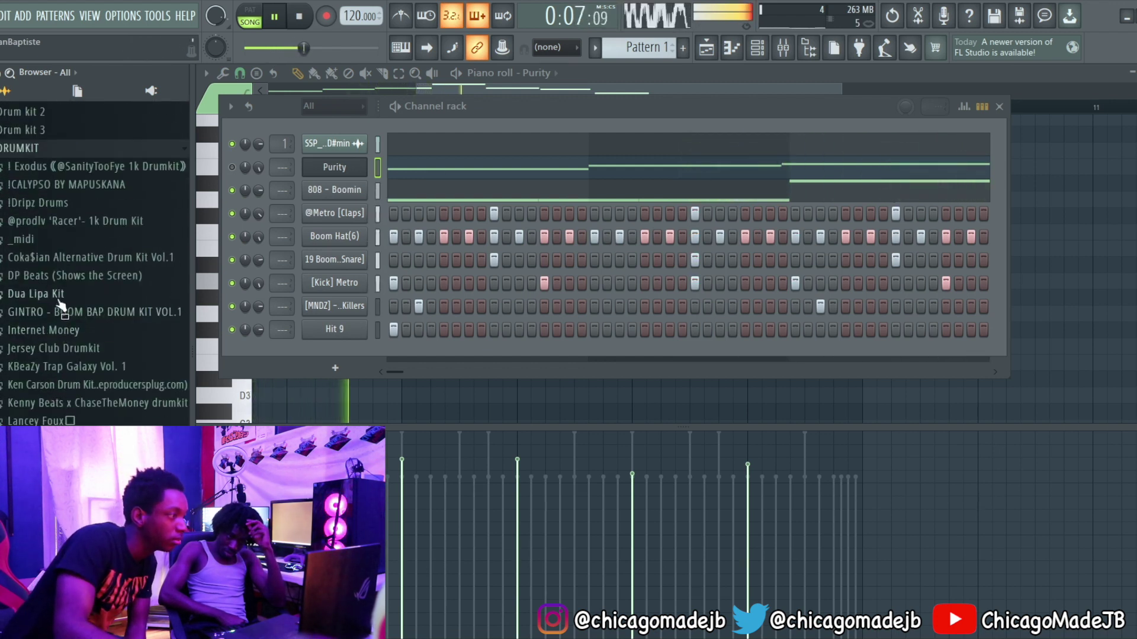
drag(59, 248, 60, 245)
scroll(60, 245, up, 2)
drag(60, 245, 62, 243)
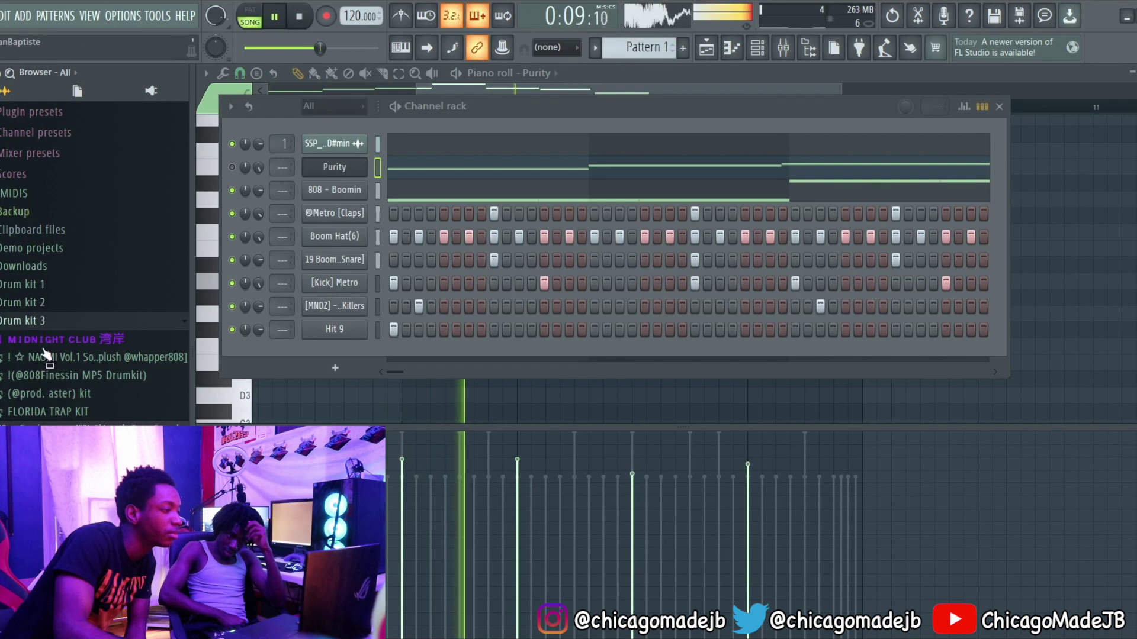
drag(48, 286, 329, 260)
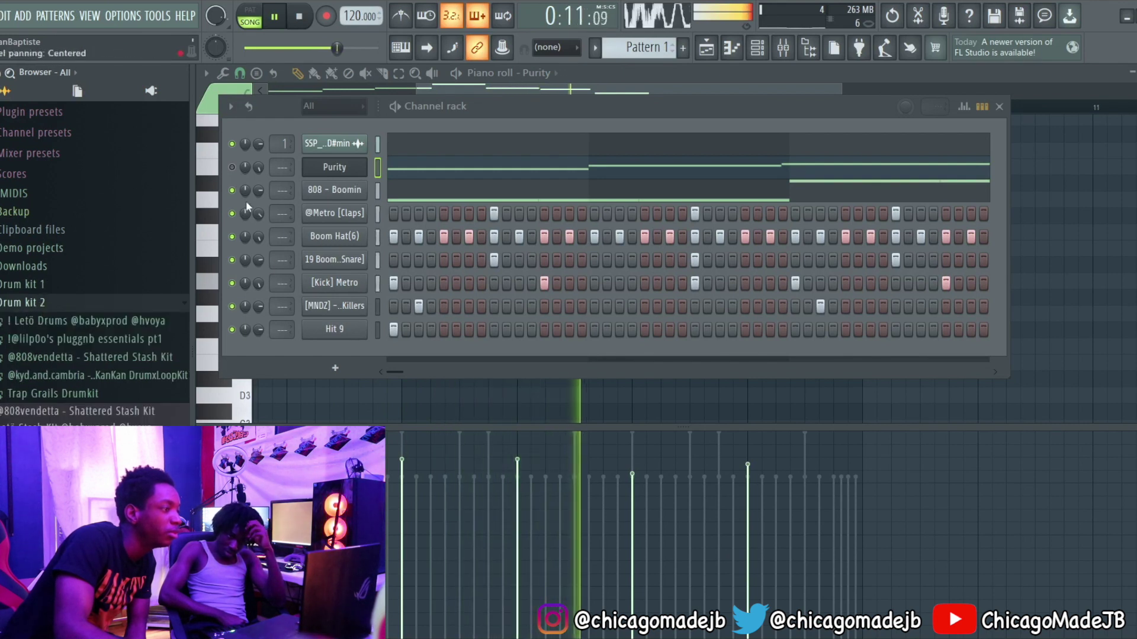
- Play Purity with only the melody, expand Trap Grails Drumkit, and solo Purity
right_click(231, 167)
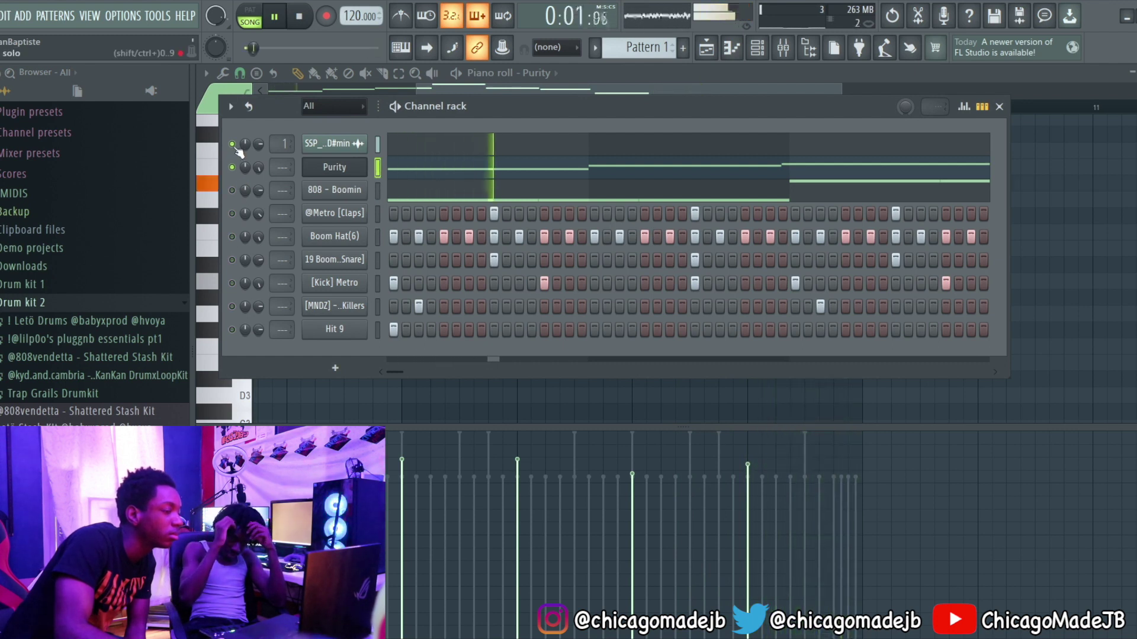
click(82, 395)
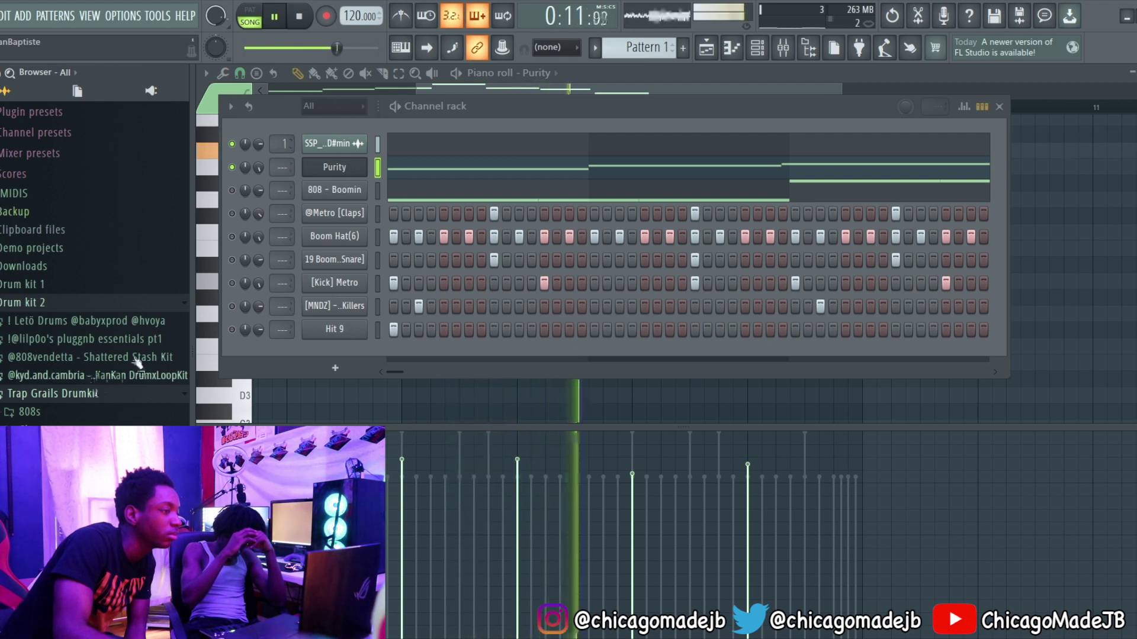
right_click(236, 172)
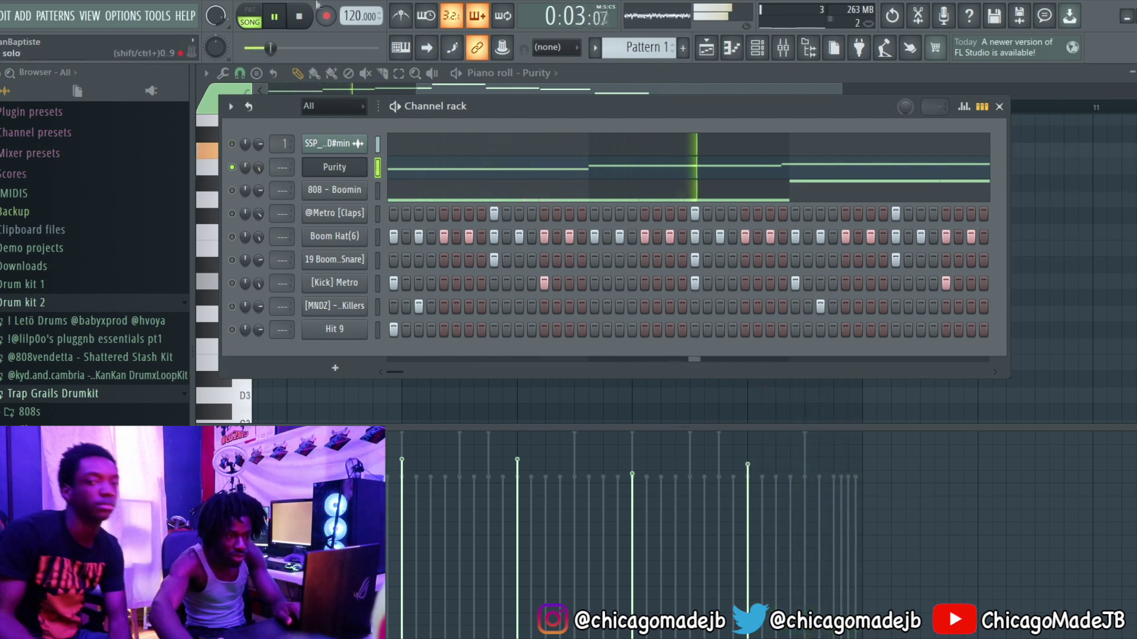
- Try the whole Purity line one octave higher while it plays solo, and undo the transposition
click(577, 188)
scroll(584, 220, up, 4)
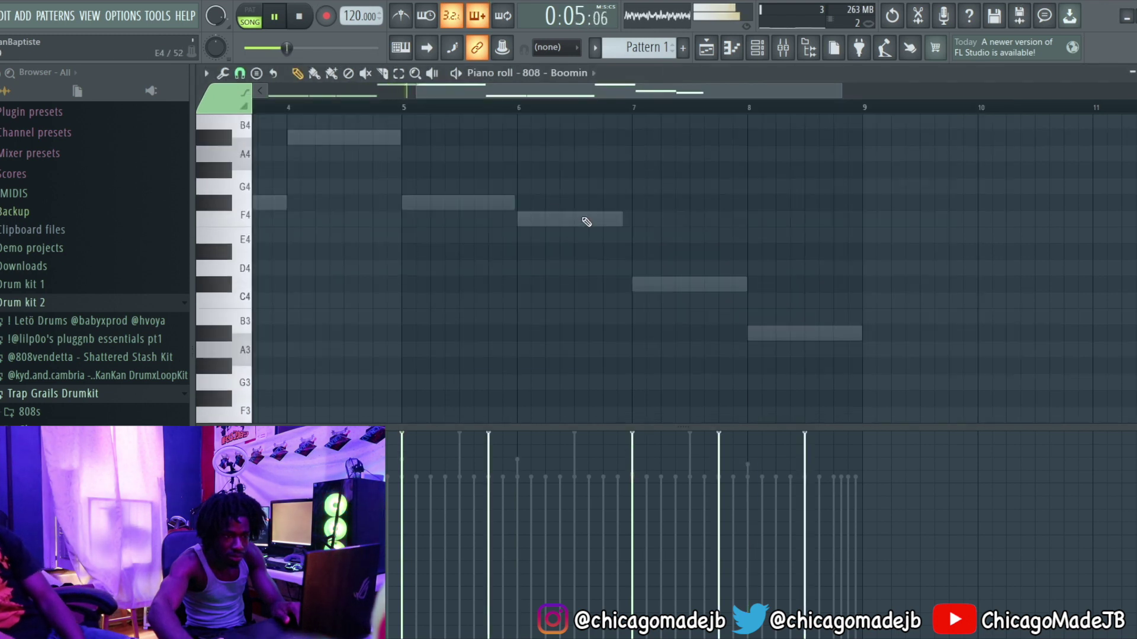
scroll(469, 220, up, 2)
click(756, 48)
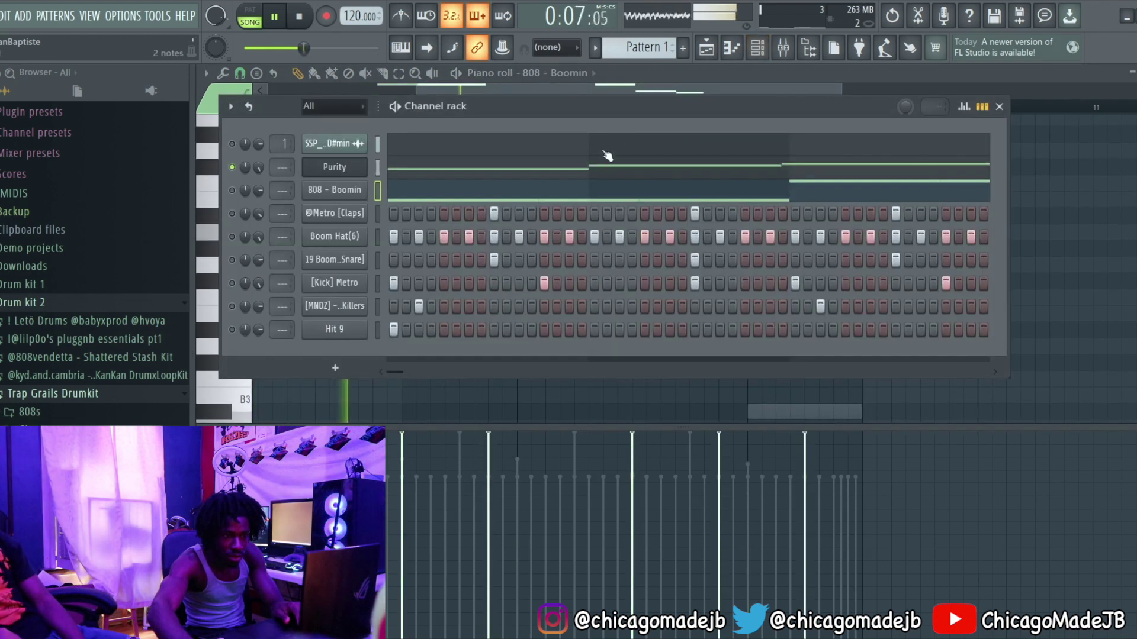
click(599, 164)
key(ctrl+Up)
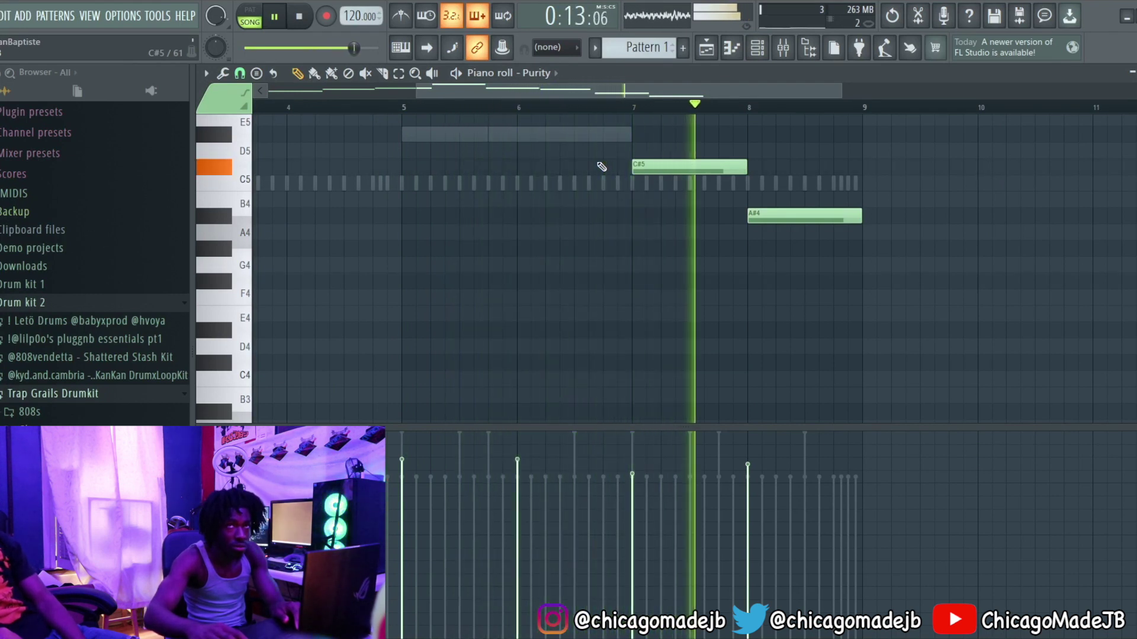
key(ctrl+z)
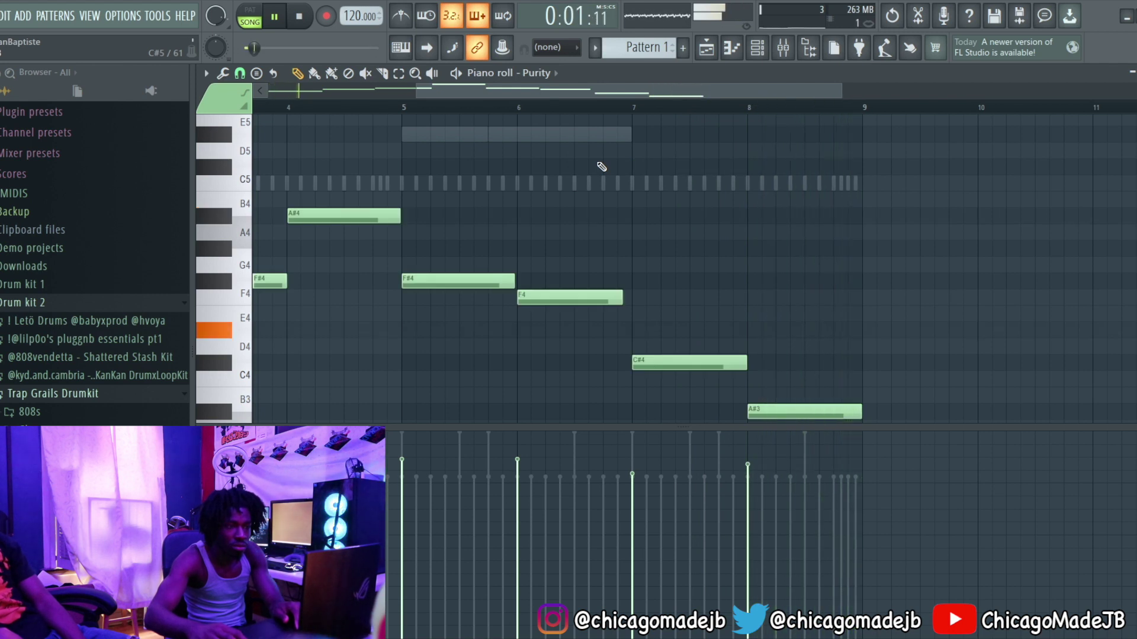
- Check the melody and Pattern 1 clips in the Playlist and return to the Channel rack with Purity playing
click(758, 47)
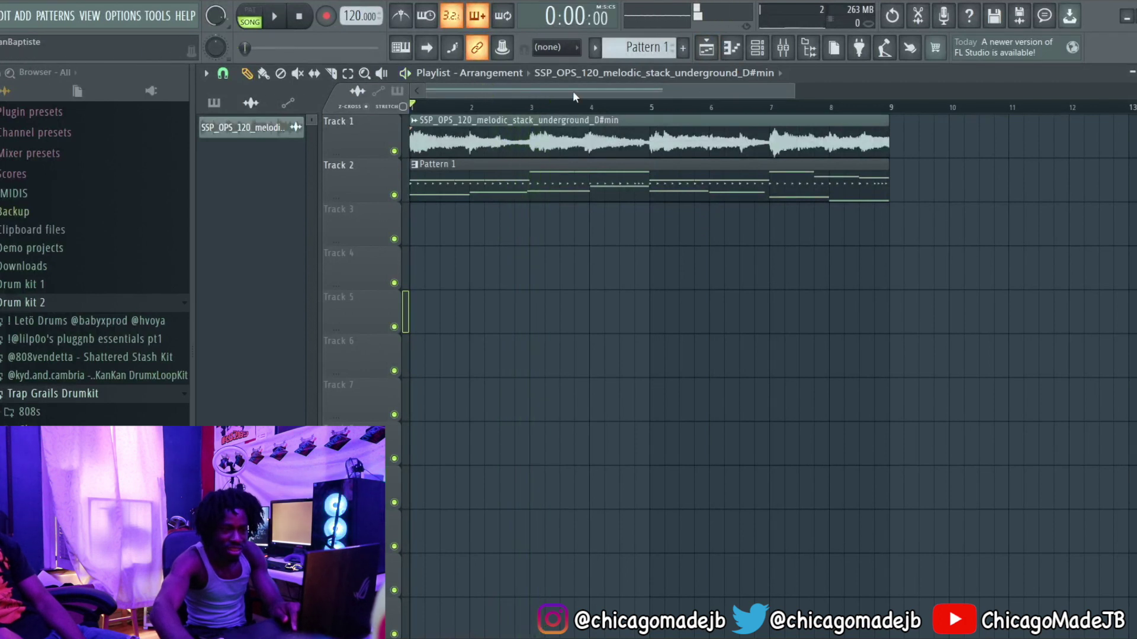
scroll(574, 97, down, 3)
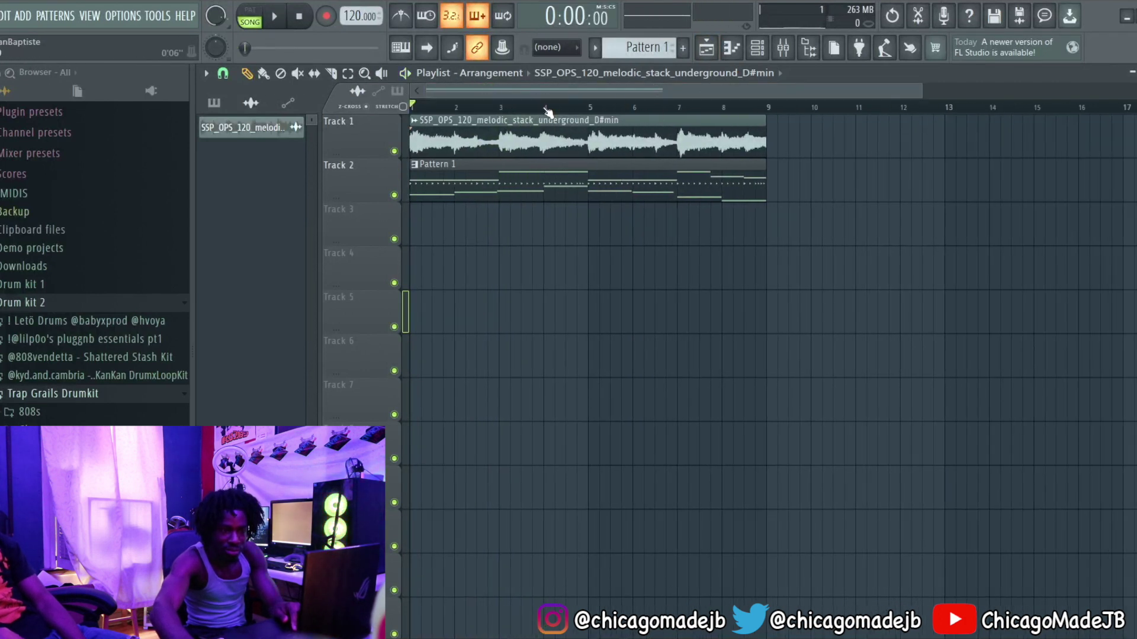
click(760, 58)
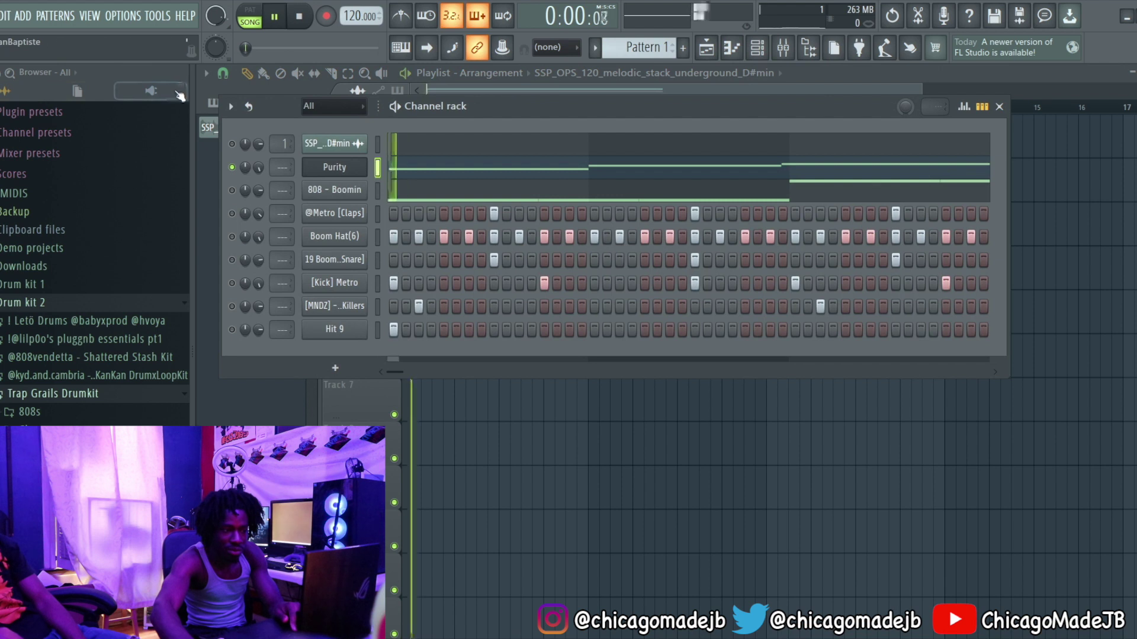
- Unmute the melody channel so it plays with Purity, and open the Purity line in the Piano roll
click(232, 143)
key(space)
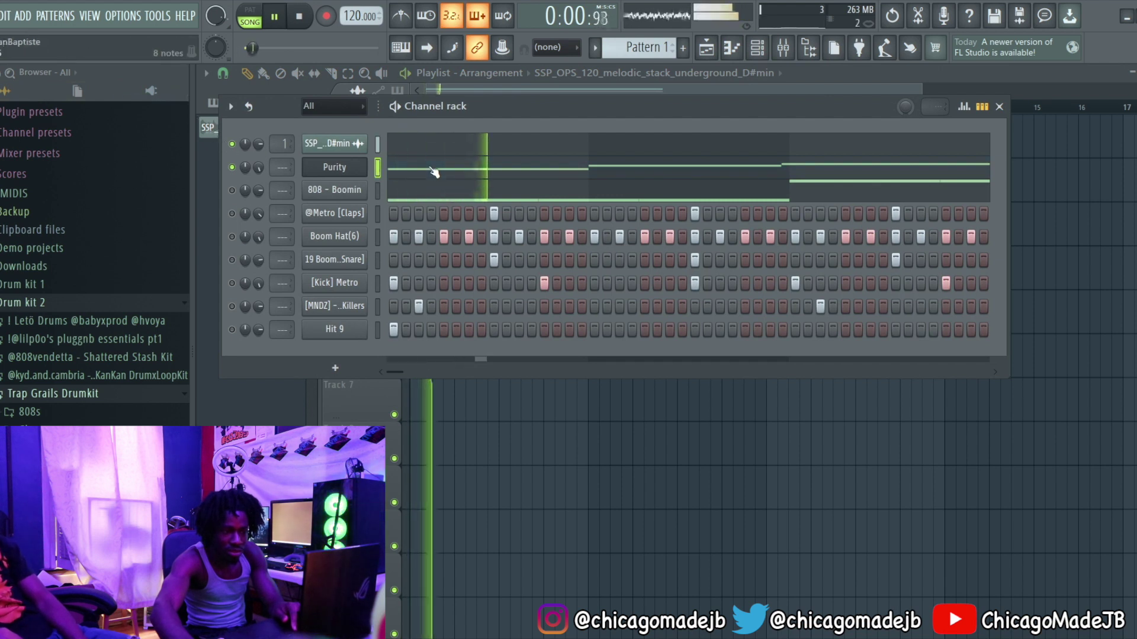
click(434, 173)
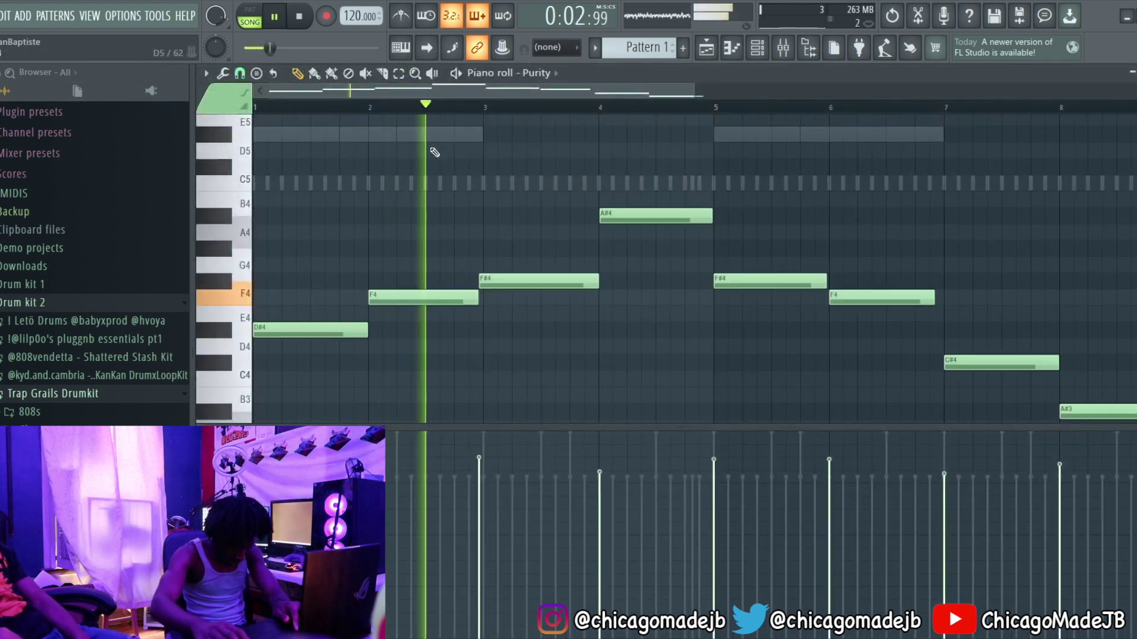
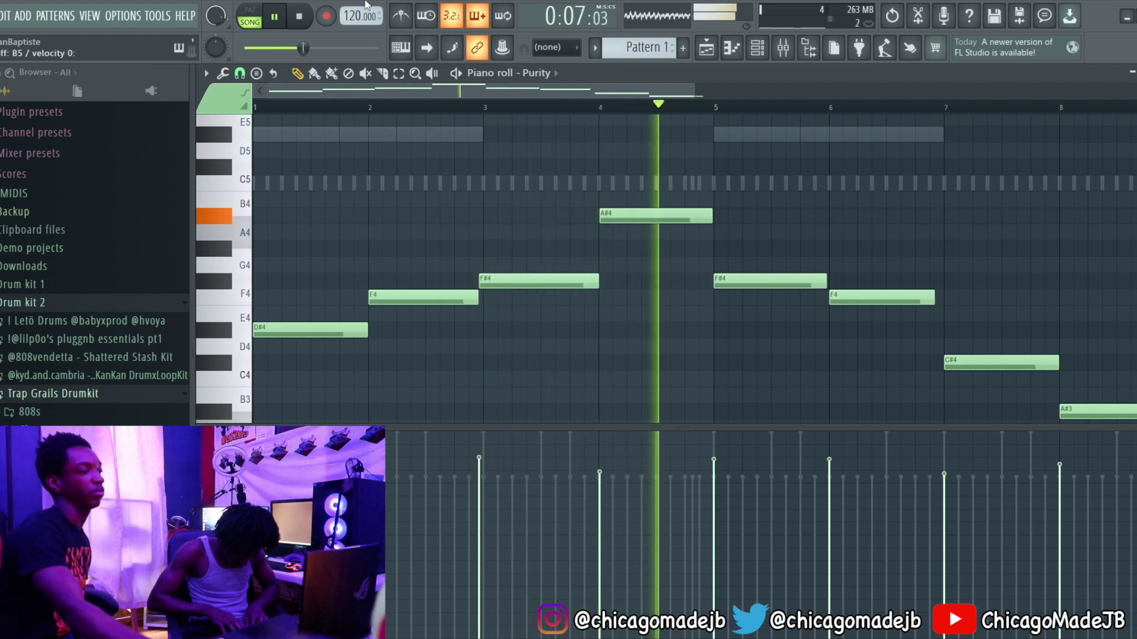
scroll(442, 228, up, 4)
scroll(443, 229, up, 2)
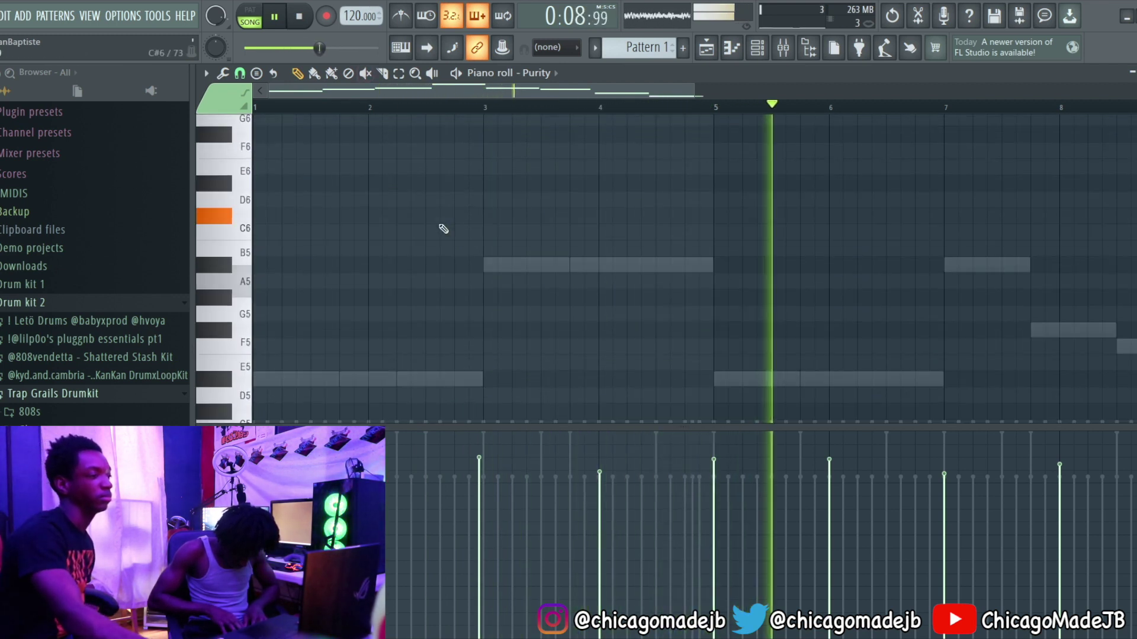
scroll(443, 229, up, 3)
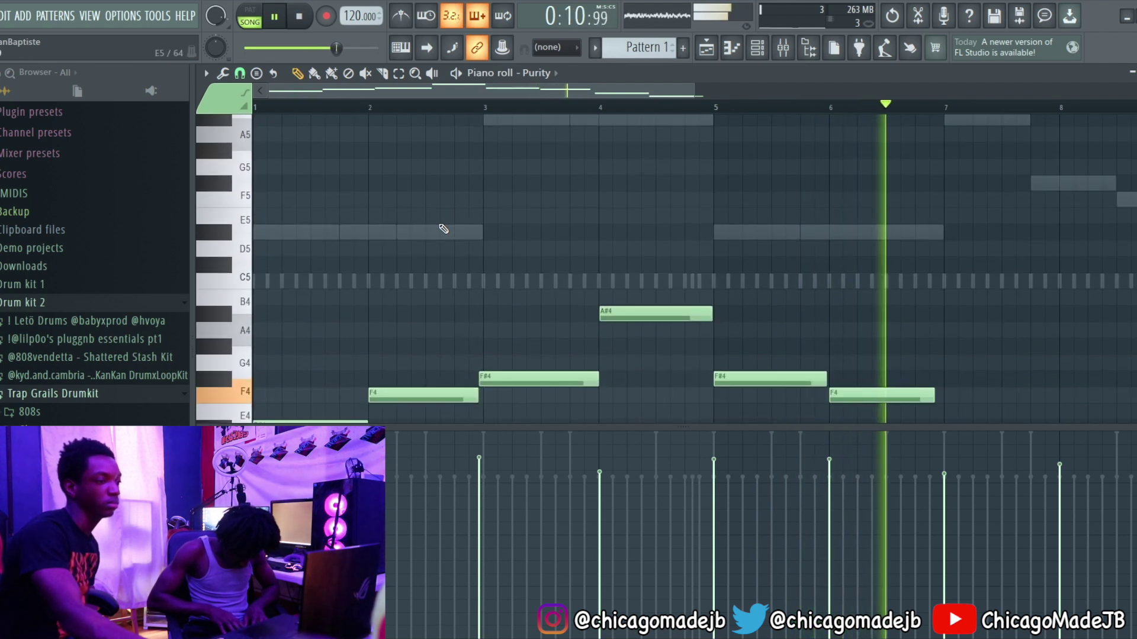
scroll(439, 213, down, 11)
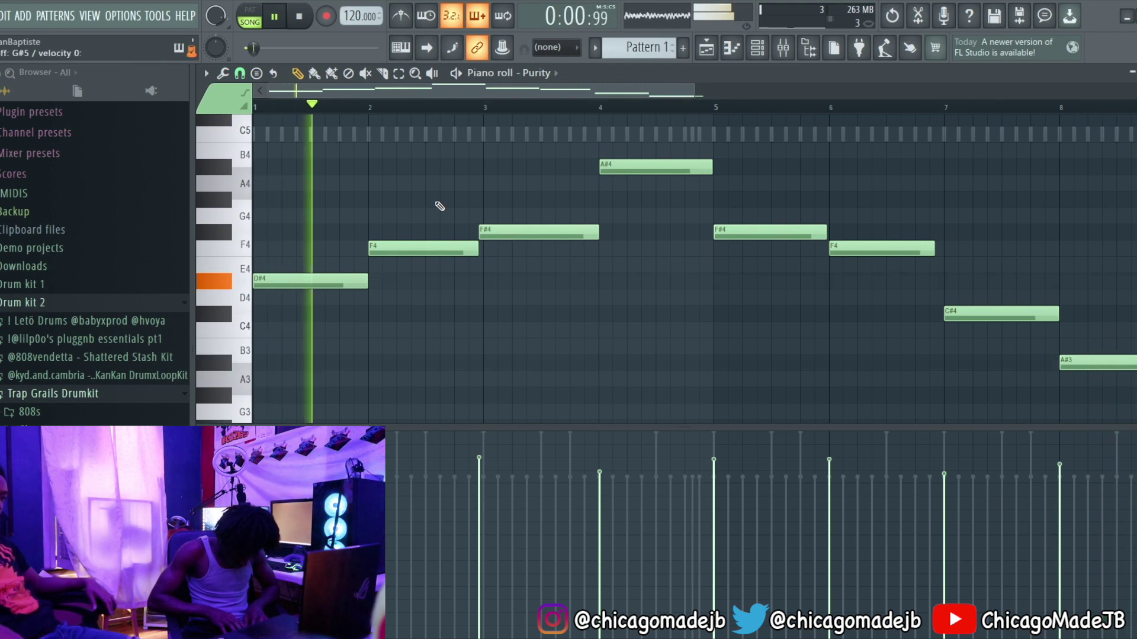
- Duplicate the whole Purity line one octave higher, play both layers together, and deselect the notes
key(ctrl+a)
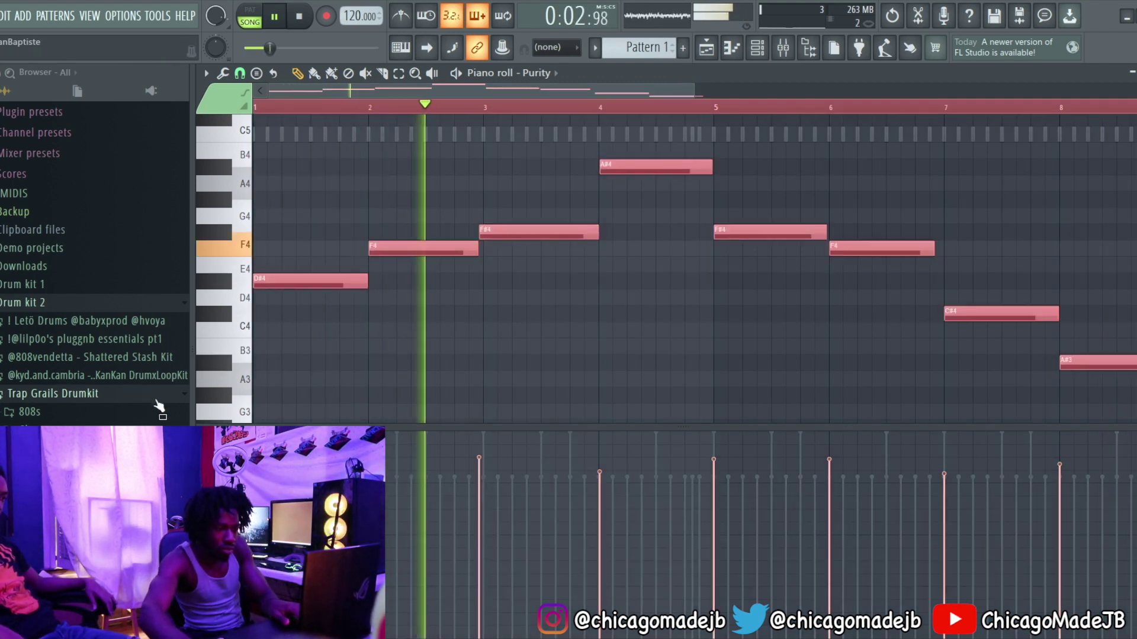
key(ctrl+c)
key(ctrl+v)
key(ctrl+Up)
key(space)
key(space)
scroll(558, 190, up, 2)
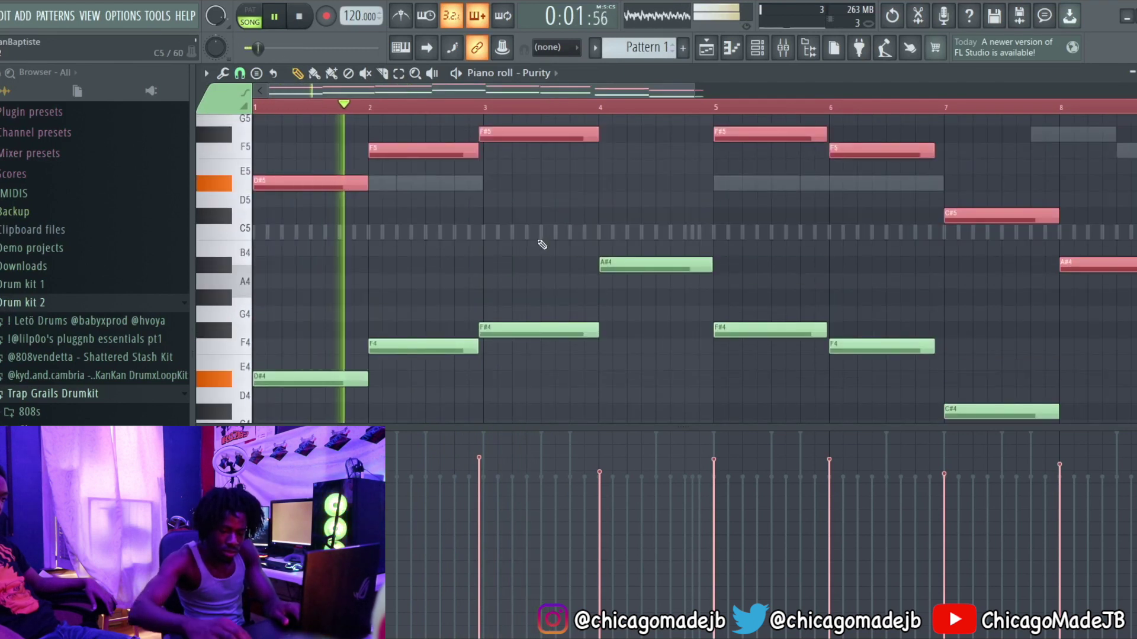
scroll(540, 242, up, 3)
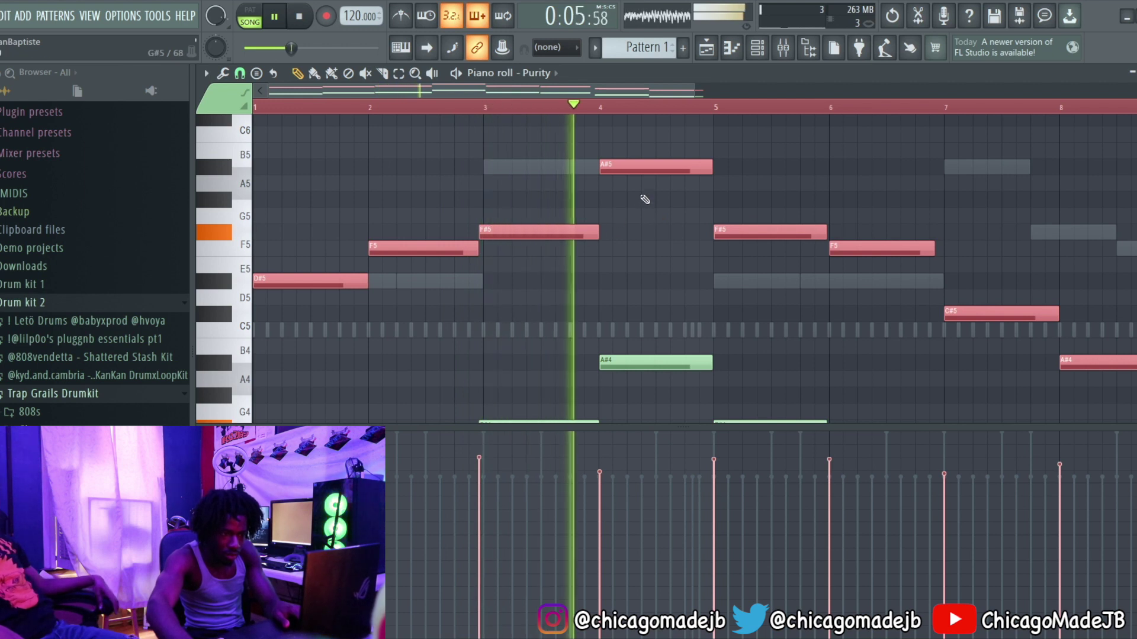
scroll(644, 178, down, 3)
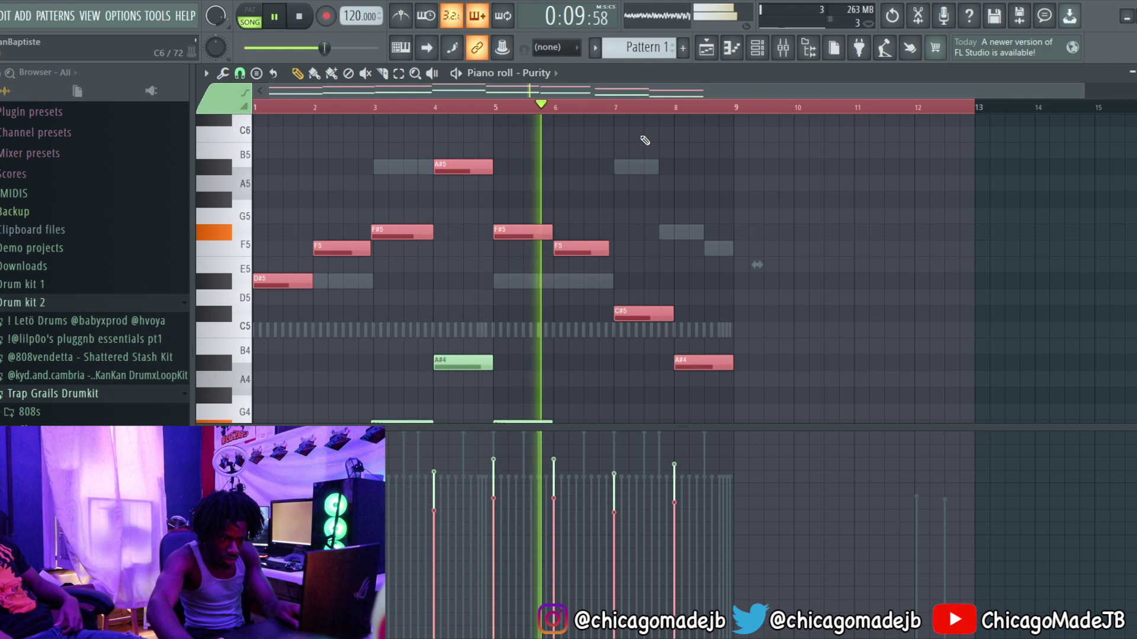
ctrl+right_click(677, 170)
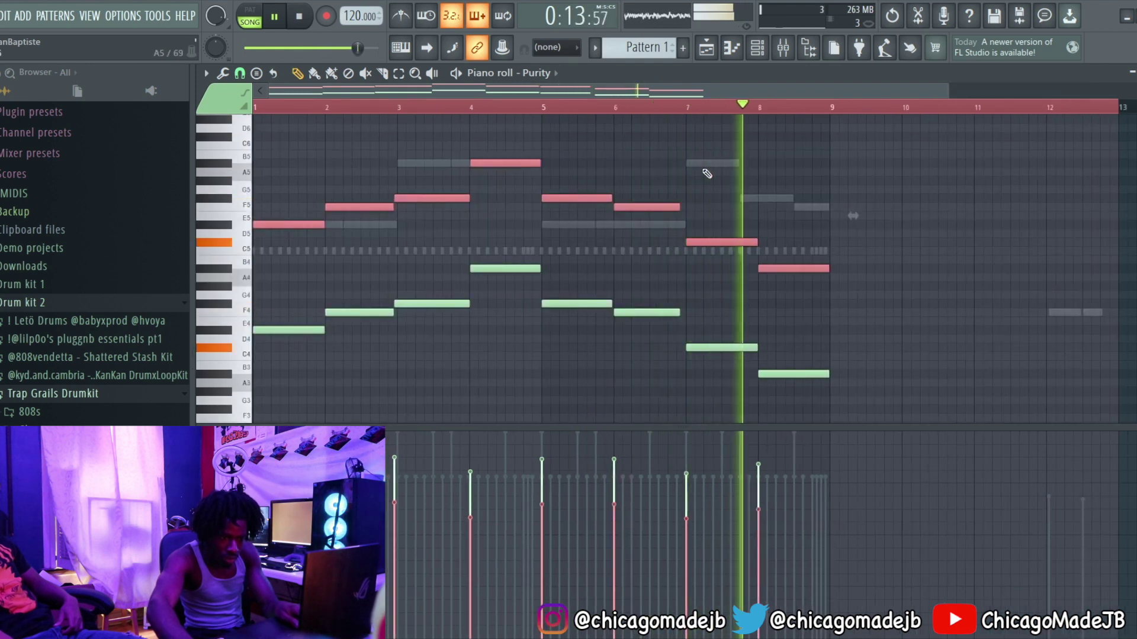
key(ctrl+d)
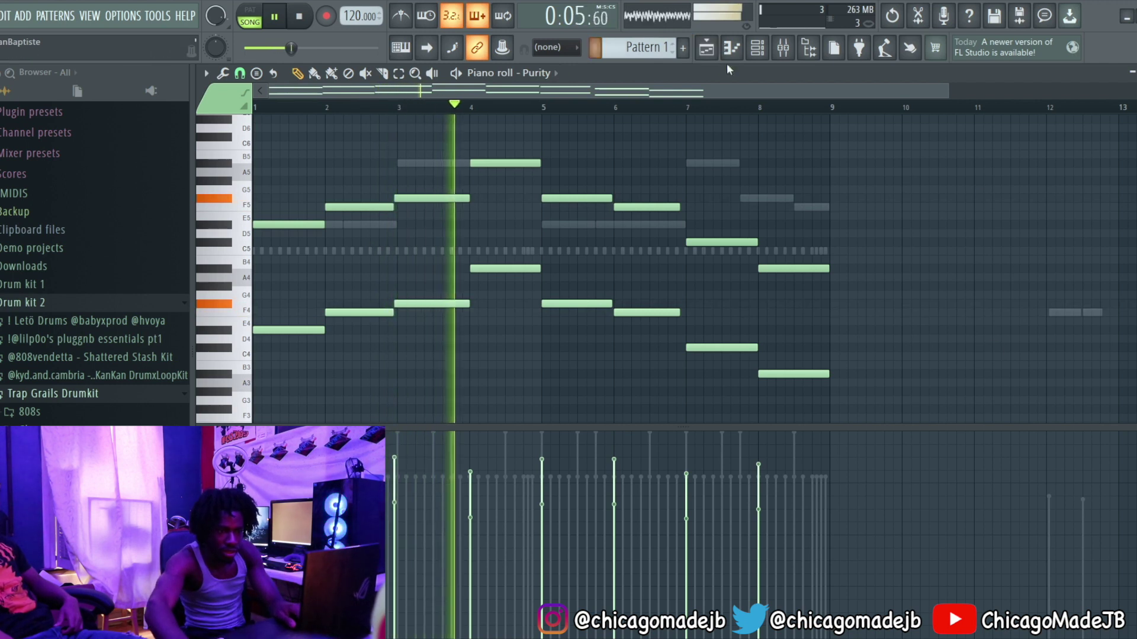
- Clone the Purity channel and paste the doubled octave notes into the clone
key(F6)
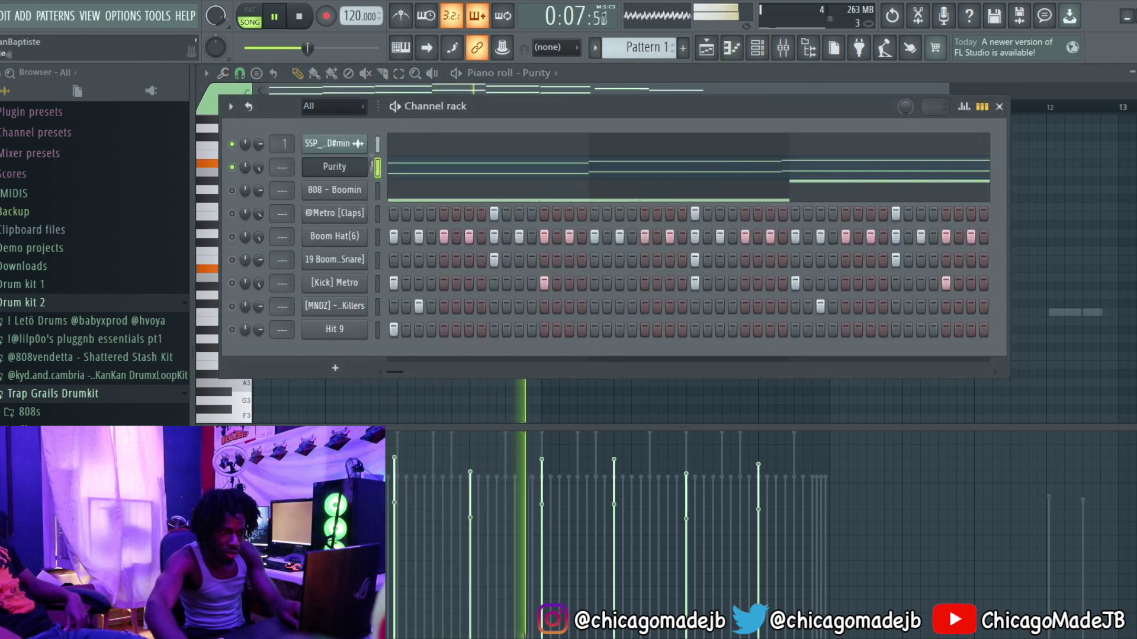
key(alt+c)
click(377, 168)
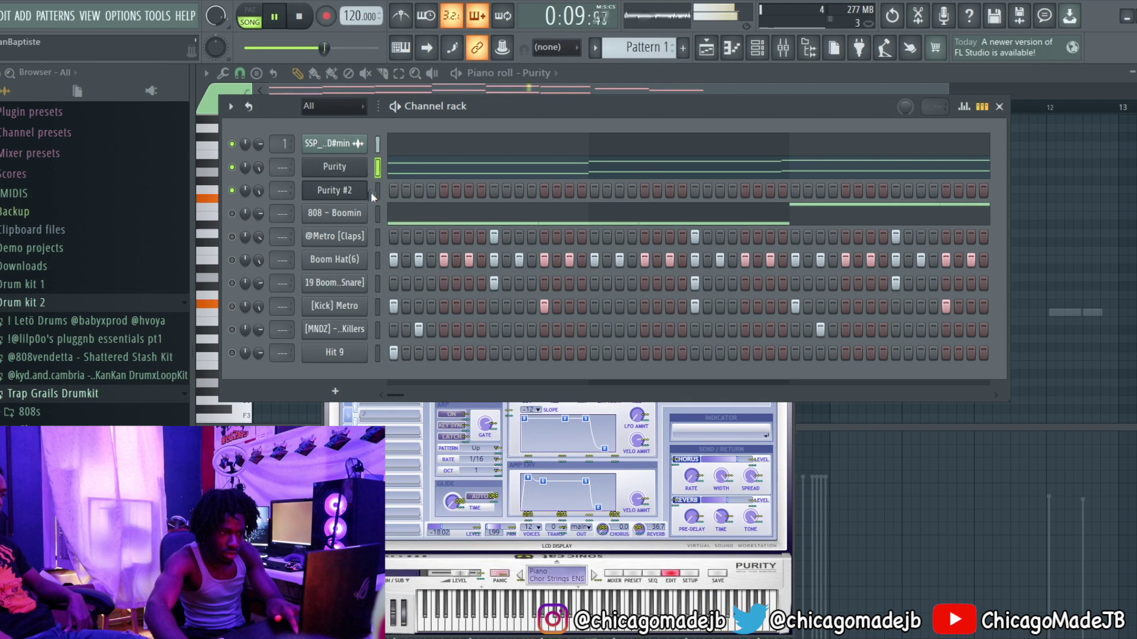
click(378, 191)
key(ctrl+v)
- Delete the upper-octave notes from the original Purity channel and check it against the Purity #2 line
click(409, 173)
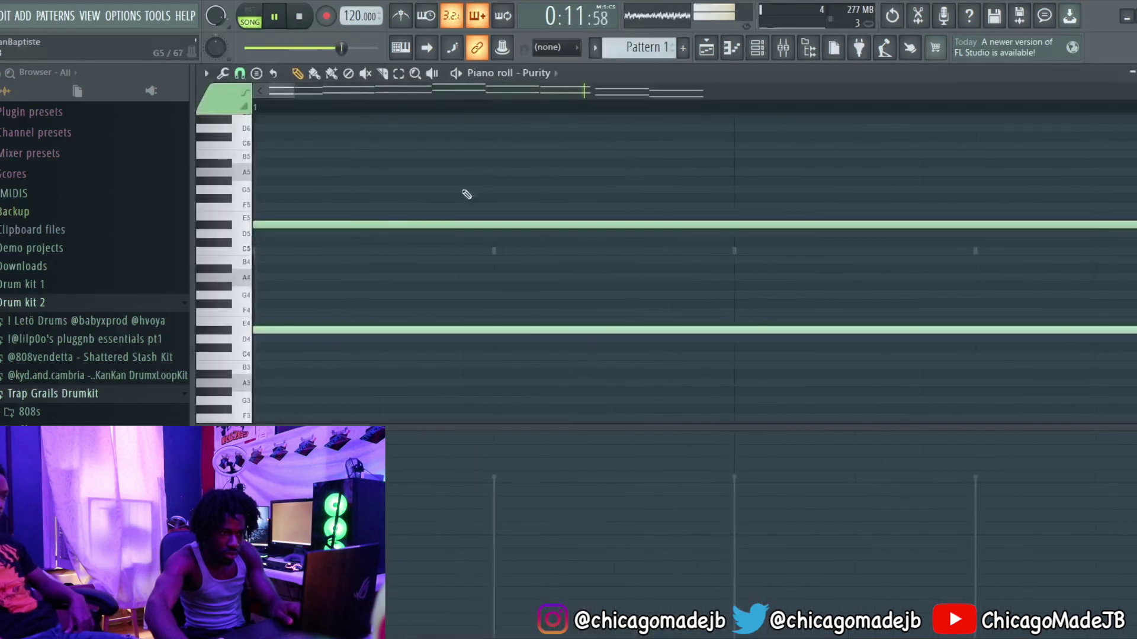
drag(323, 169, 785, 263)
key(Delete)
drag(787, 247, 806, 282)
key(Delete)
drag(498, 148, 542, 220)
key(F5)
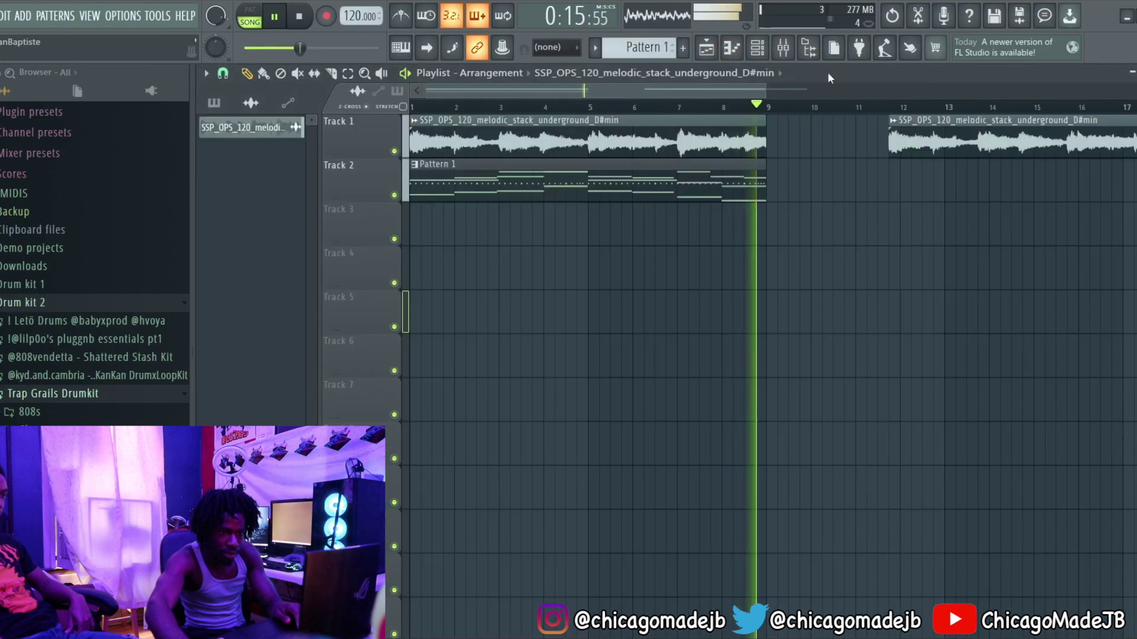
click(732, 50)
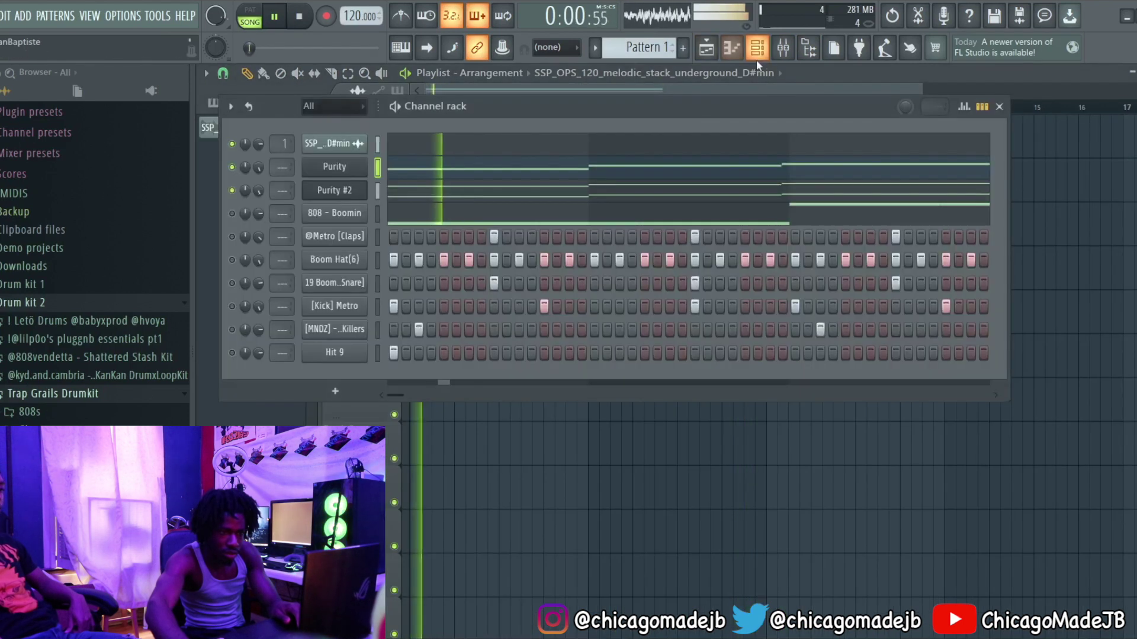
click(439, 197)
click(730, 49)
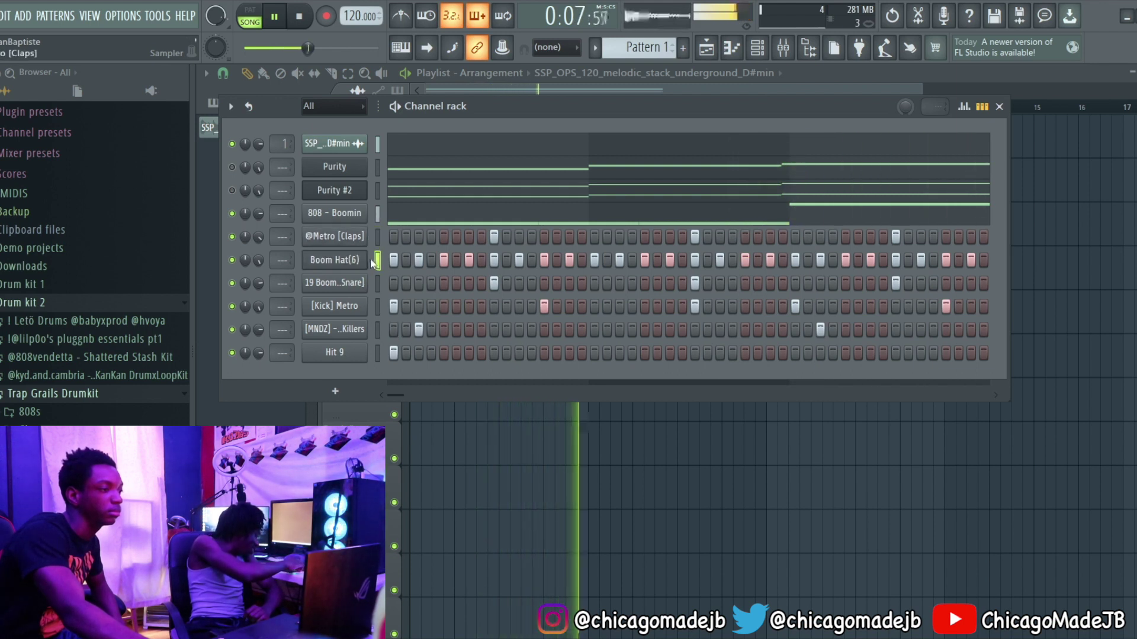
- Delete the third Boom Hat(6) hit in bar 1, then try the same deletion in bar 3 and undo it
key(F7)
scroll(350, 266, up, 3)
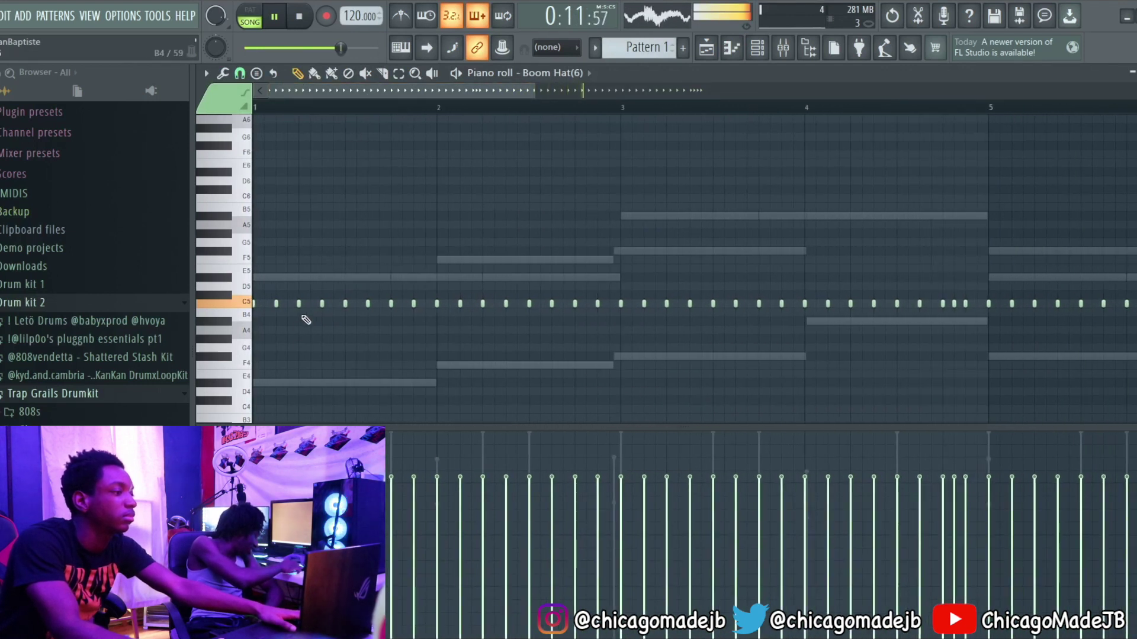
key(space)
click(311, 303)
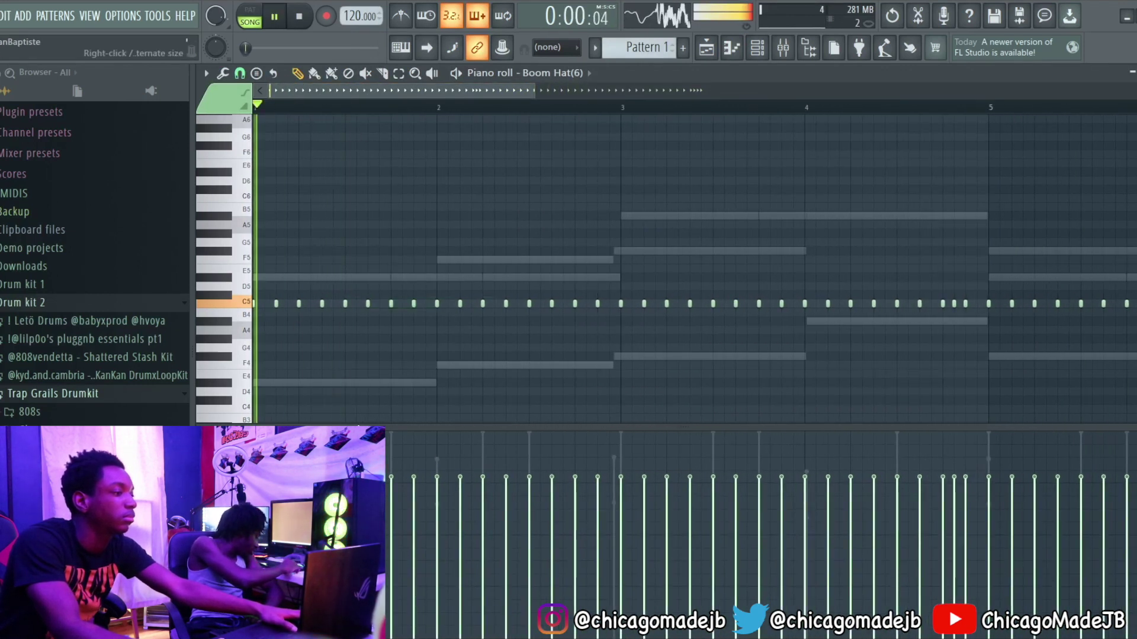
key(z)
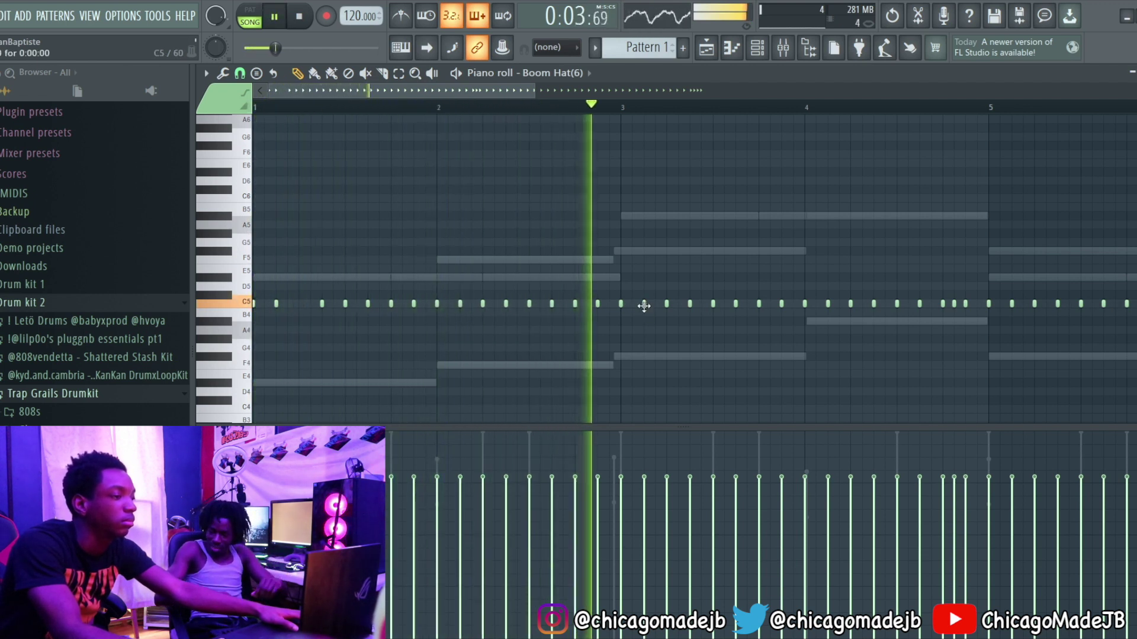
right_click(664, 307)
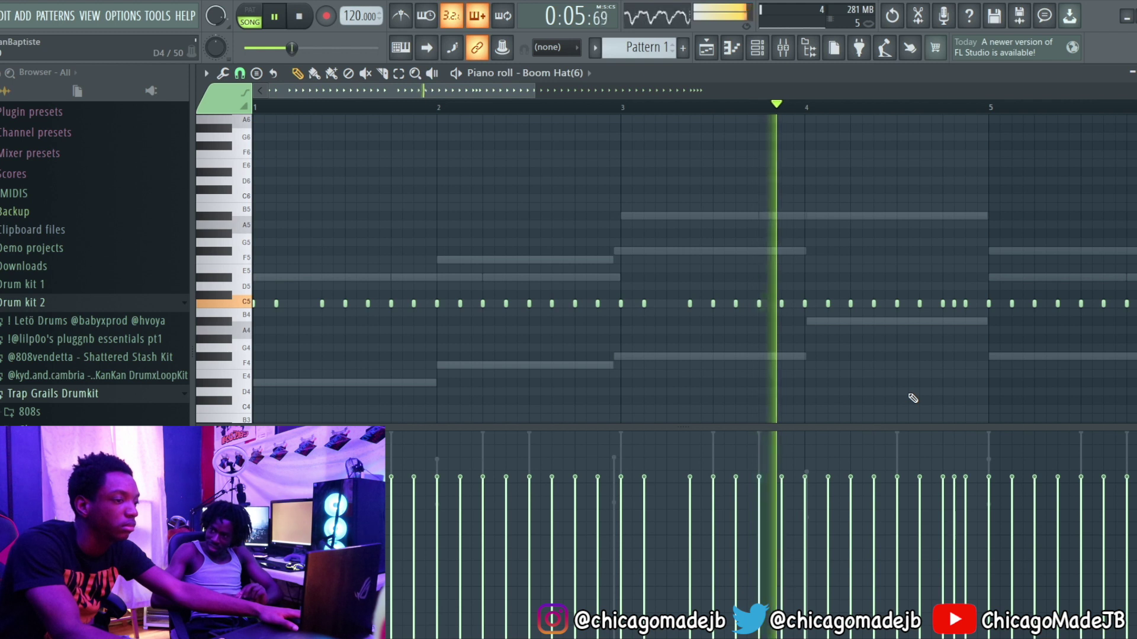
key(ctrl+z)
scroll(1028, 317, down, 4)
- Delete the third Boom Hat(6) hit in each of bars 2 to 8 while the beat plays
key(space)
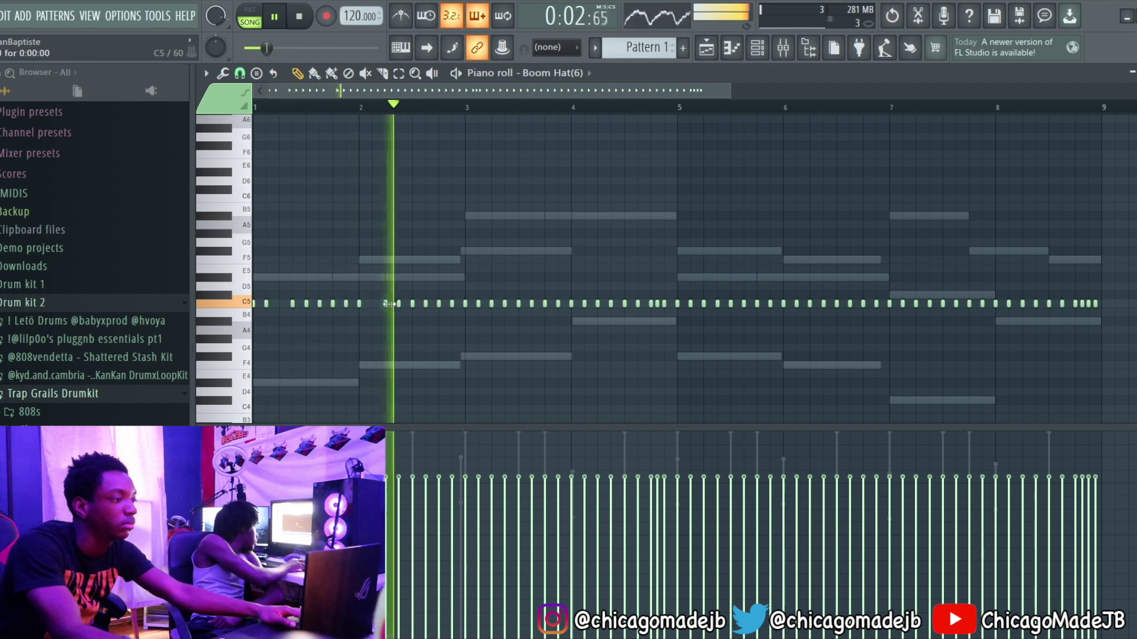
key(space)
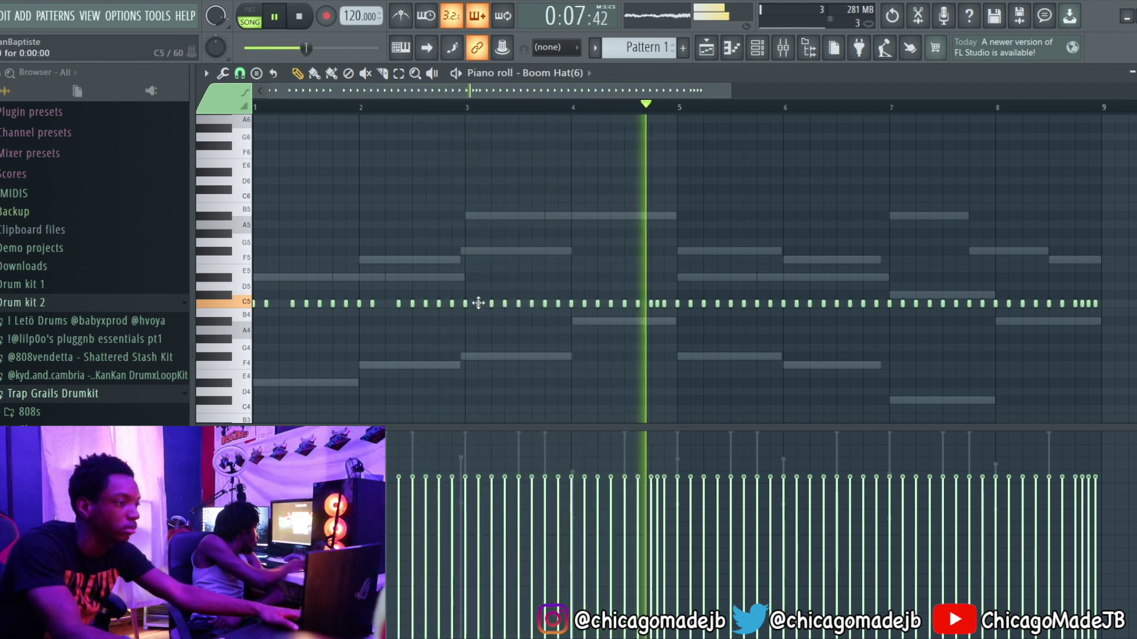
key(space)
right_click(491, 303)
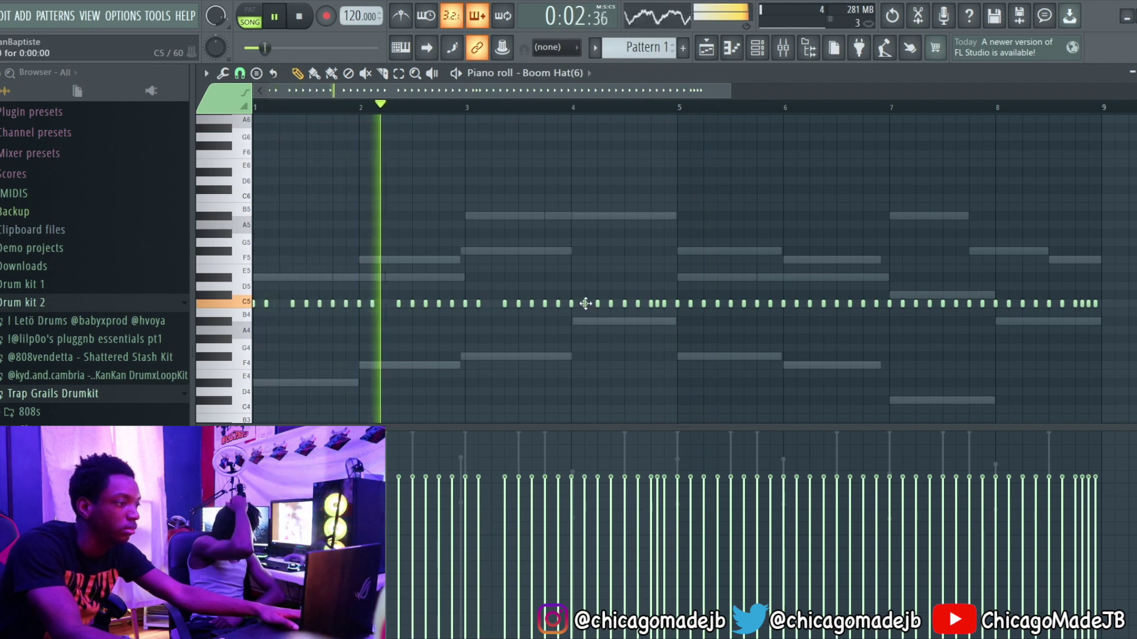
right_click(598, 304)
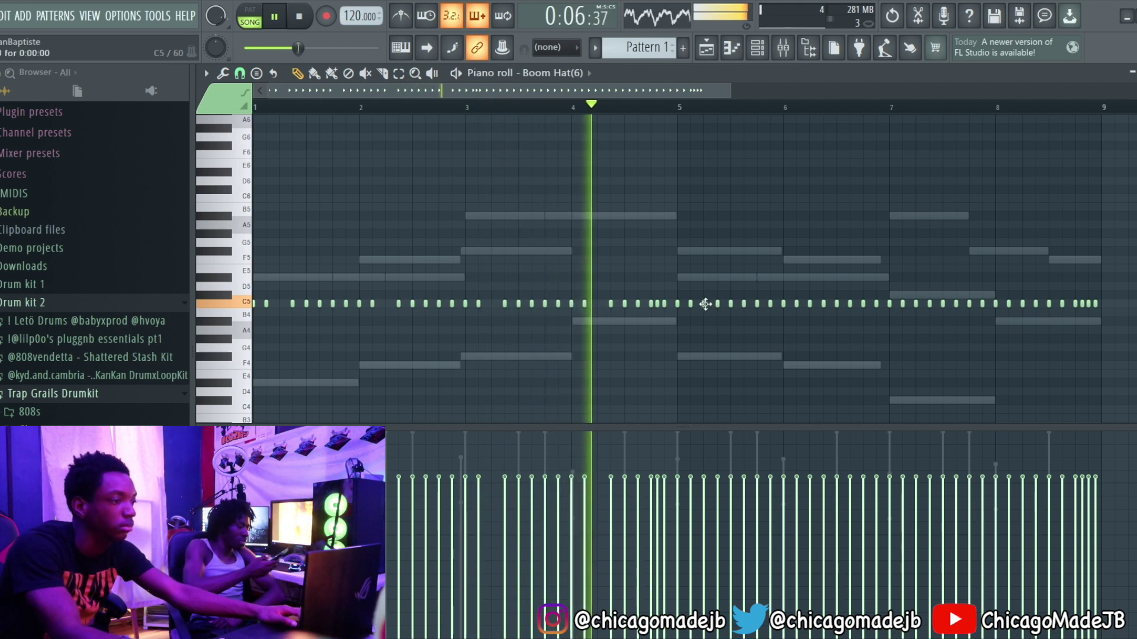
right_click(705, 303)
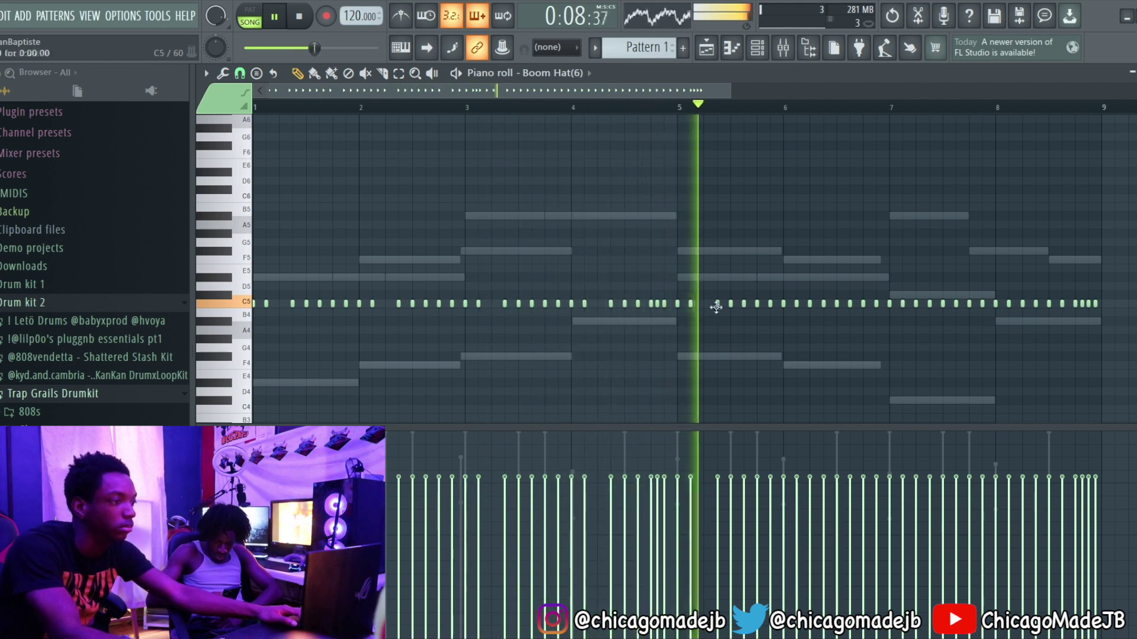
right_click(810, 304)
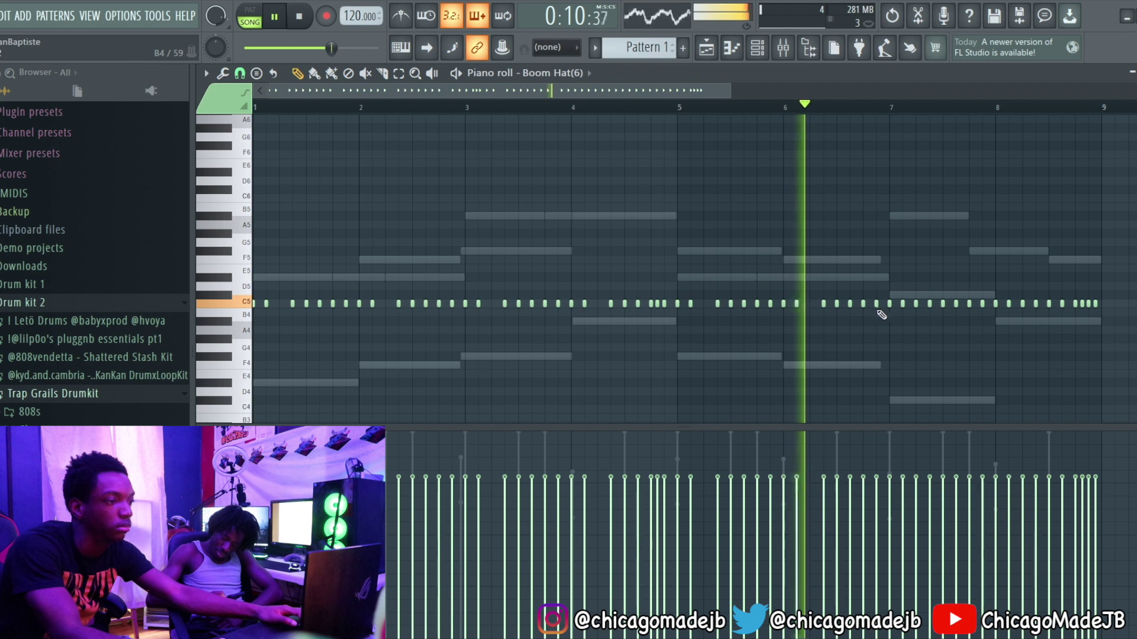
right_click(915, 304)
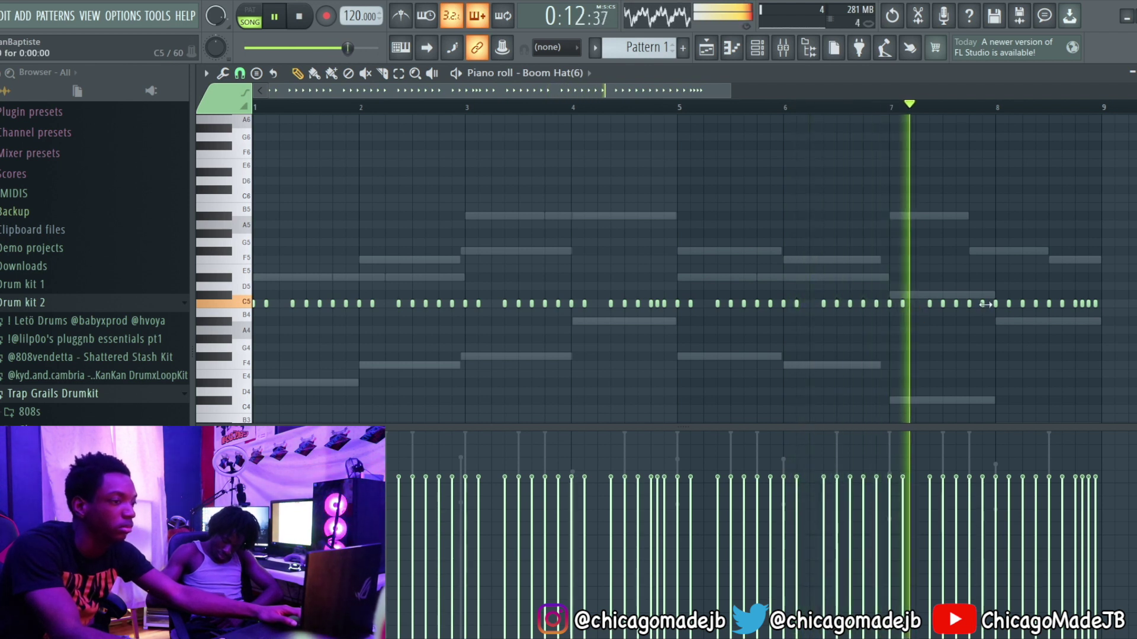
click(757, 49)
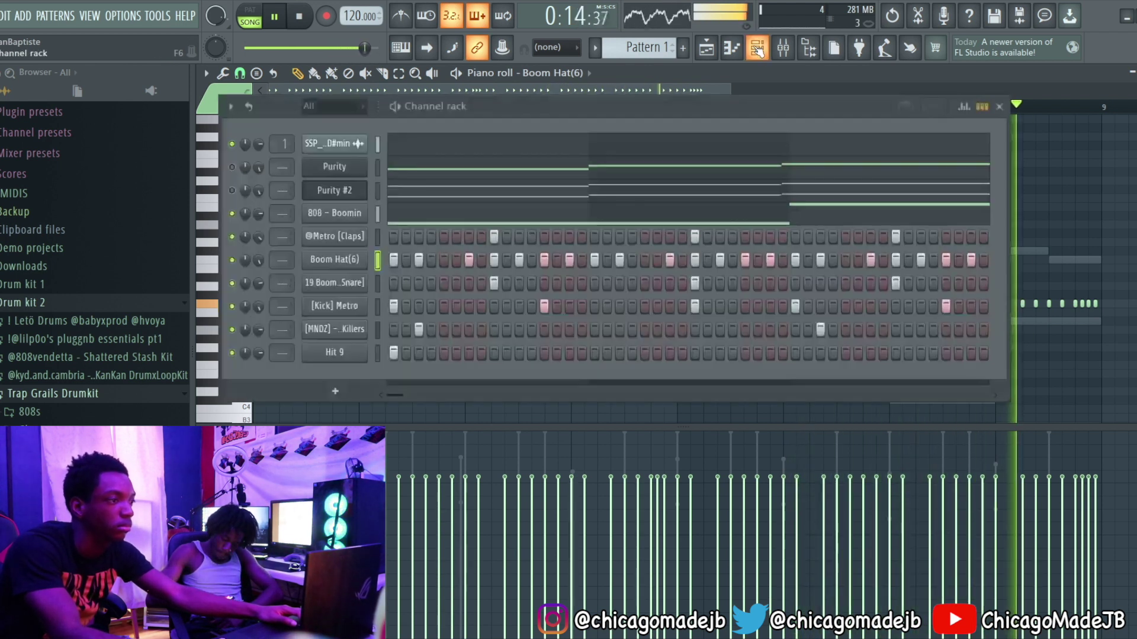
click(999, 107)
right_click(1023, 304)
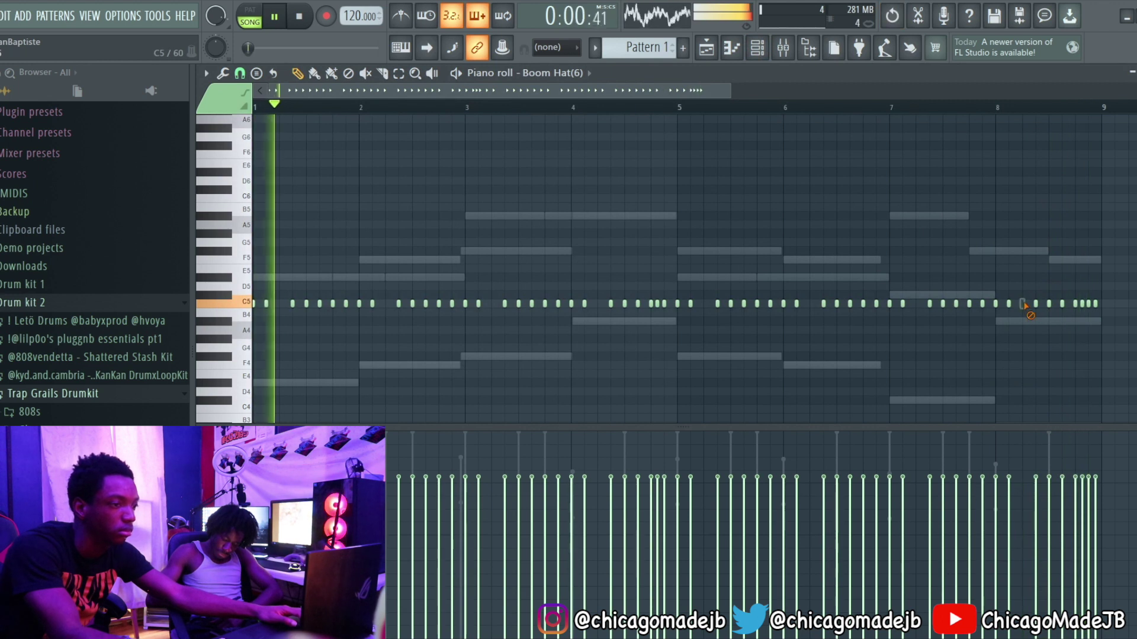
- Open the 19 Boomin [Snare] notes and add a short extra C5 hit ahead of the bar 2 snare
click(762, 49)
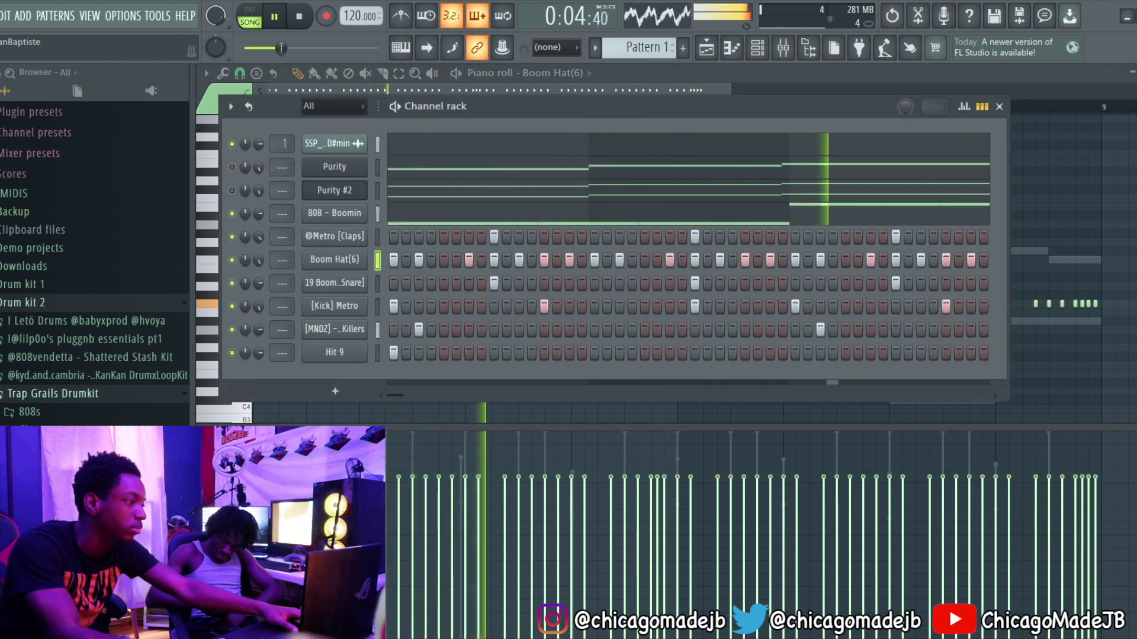
scroll(95, 267, down, 6)
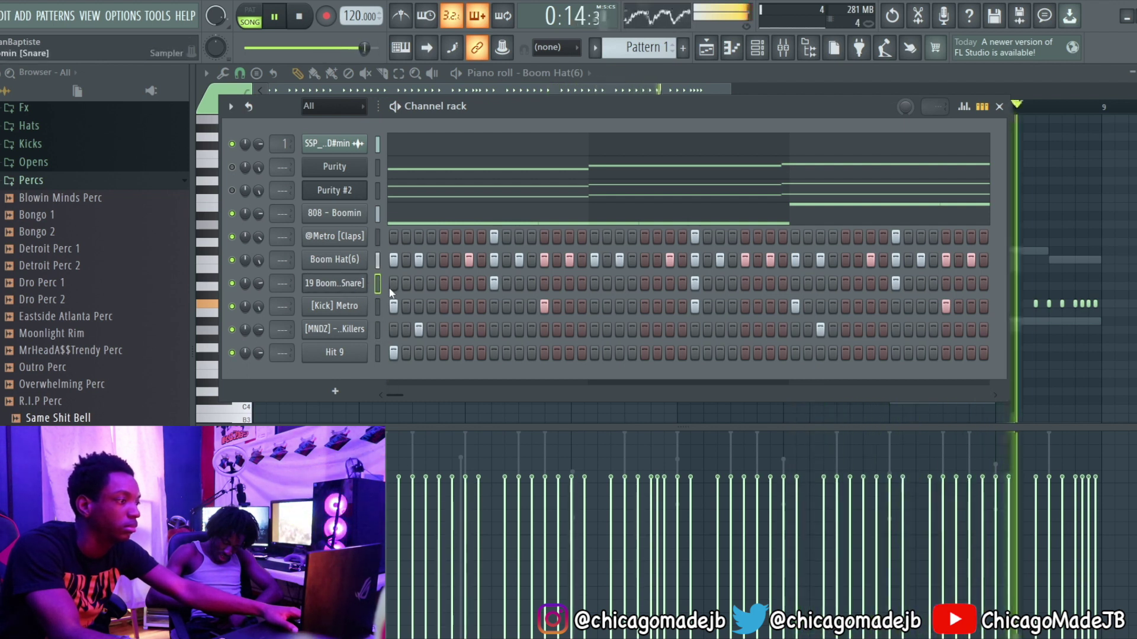
key(F7)
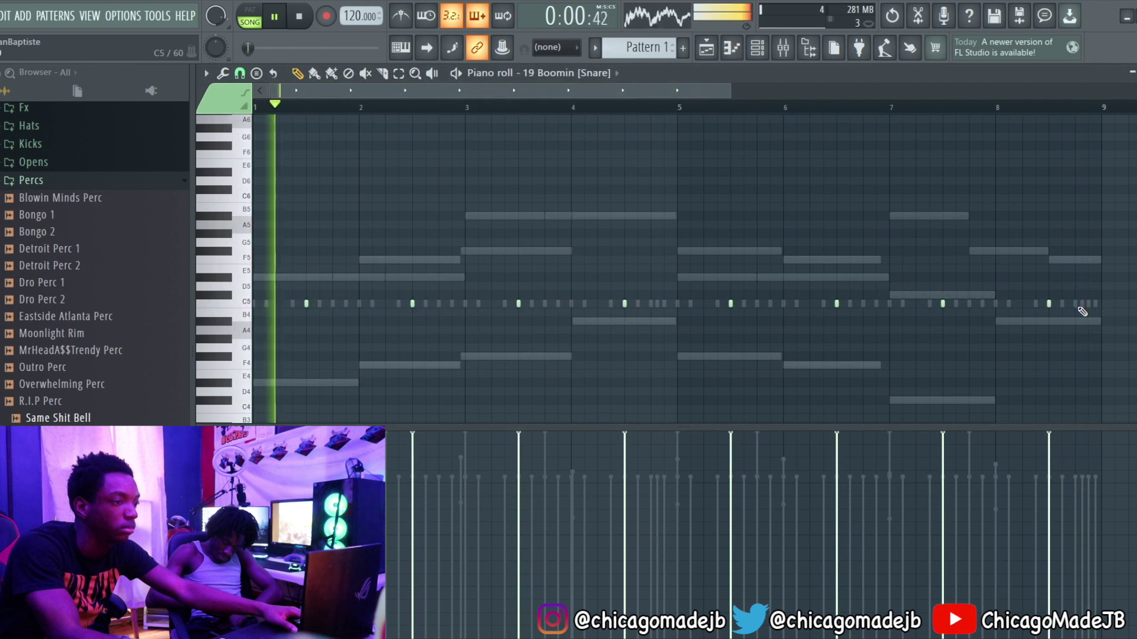
click(386, 305)
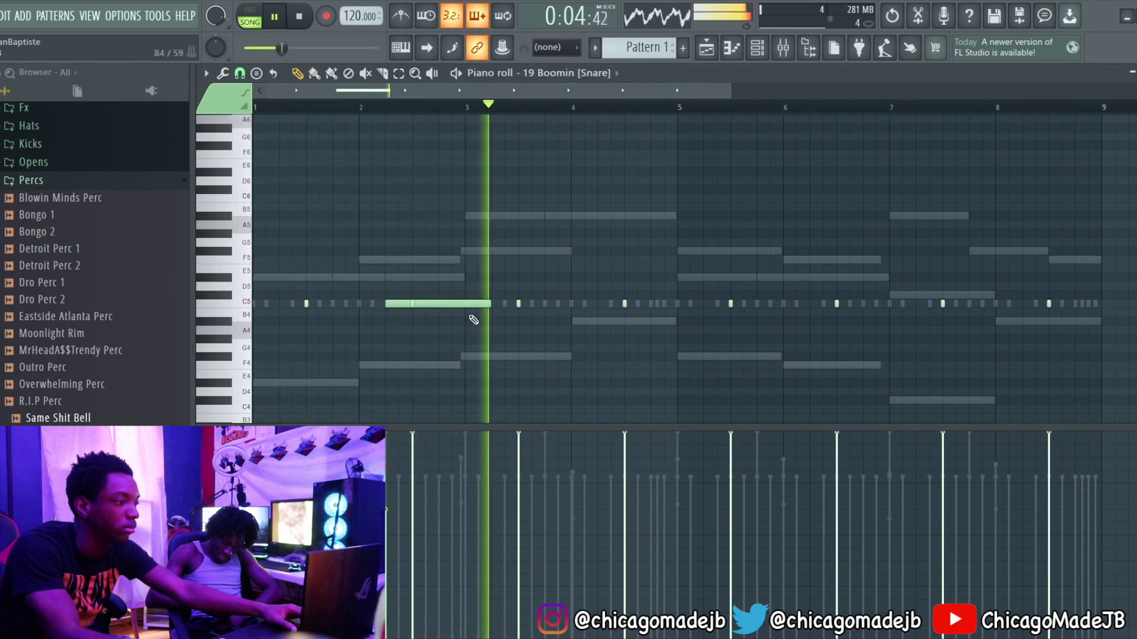
drag(488, 305, 375, 314)
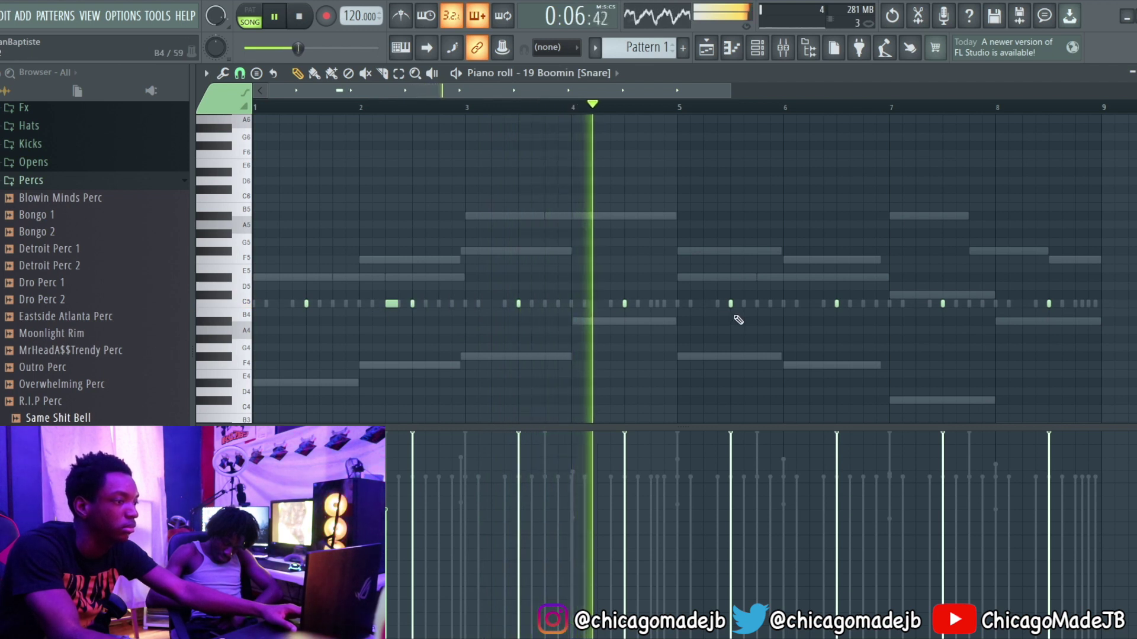
- Try an extra snare hit in bar 5, then keep only one short extra C5 hit ahead of the bar 6 snare
click(708, 304)
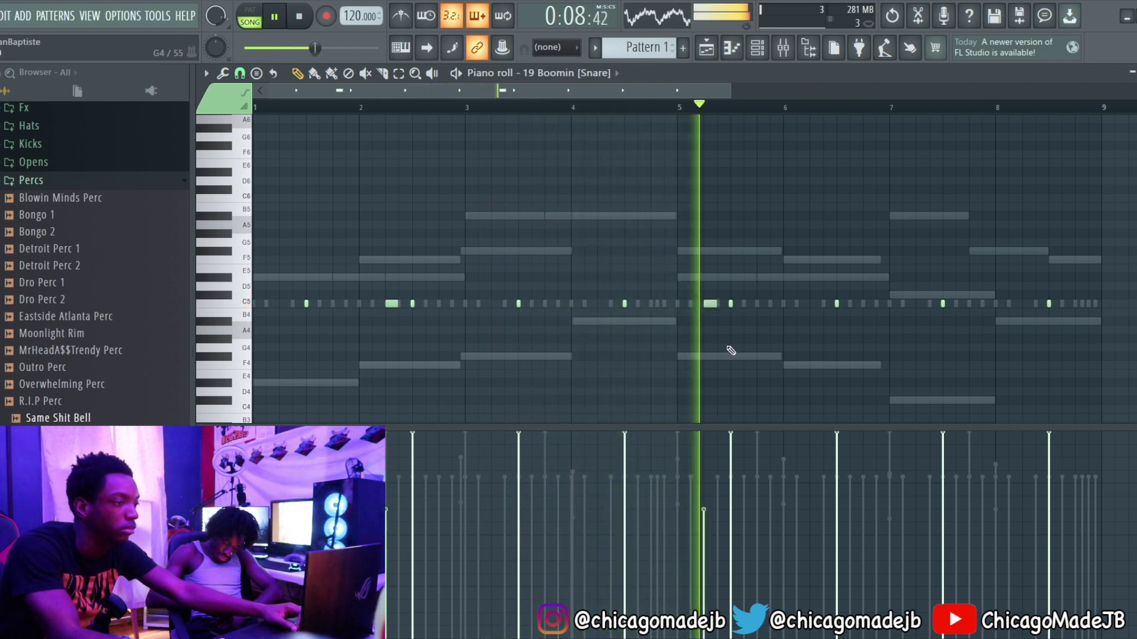
right_click(713, 304)
click(812, 303)
key(space)
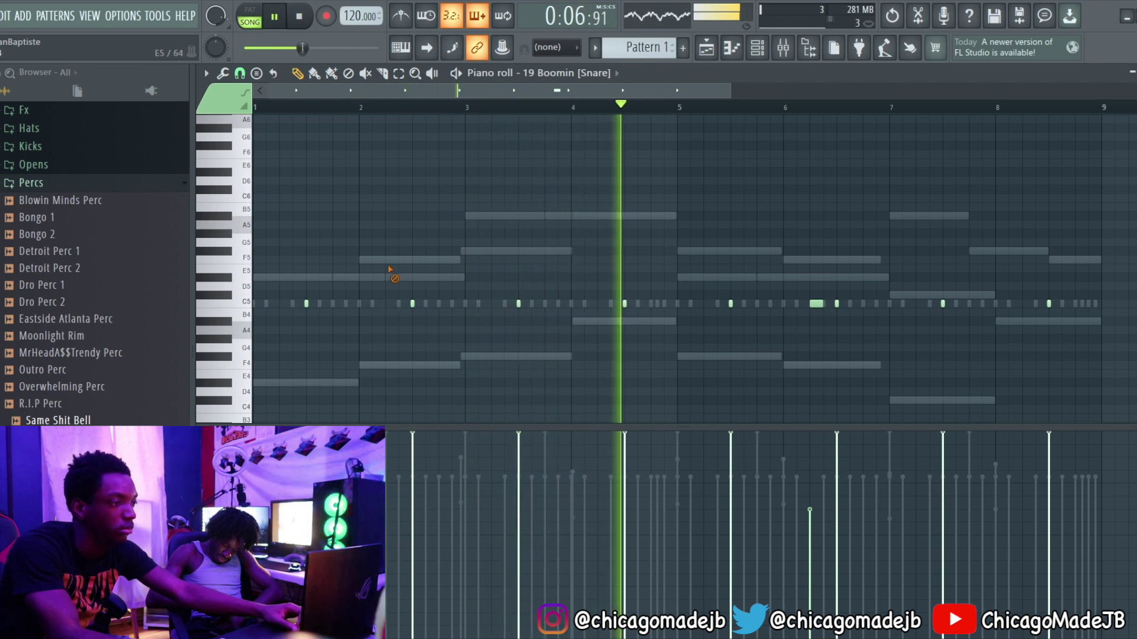
- Play back the beat with the new snare hit and check the melodic stack clip's sample settings in the playlist
scroll(472, 324, down, 3)
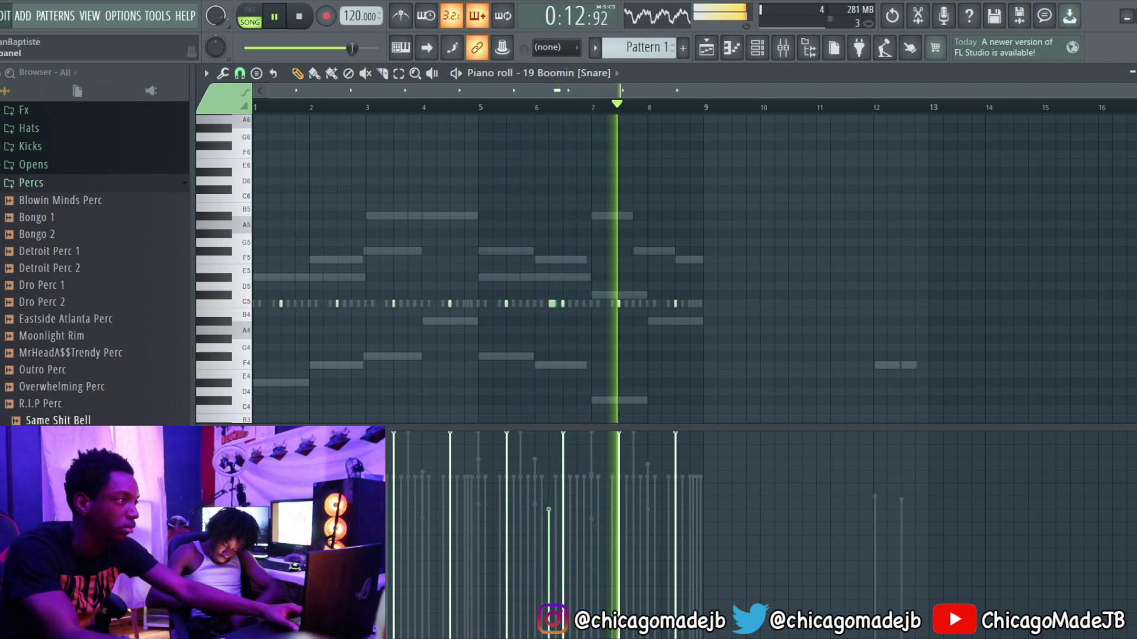
click(307, 20)
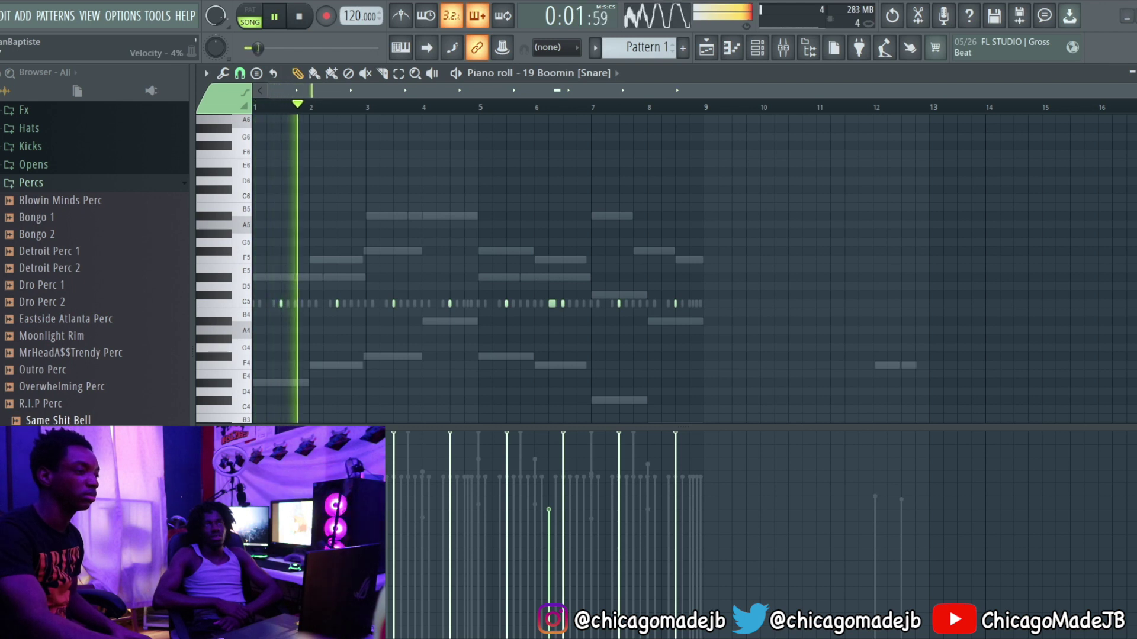
key(F5)
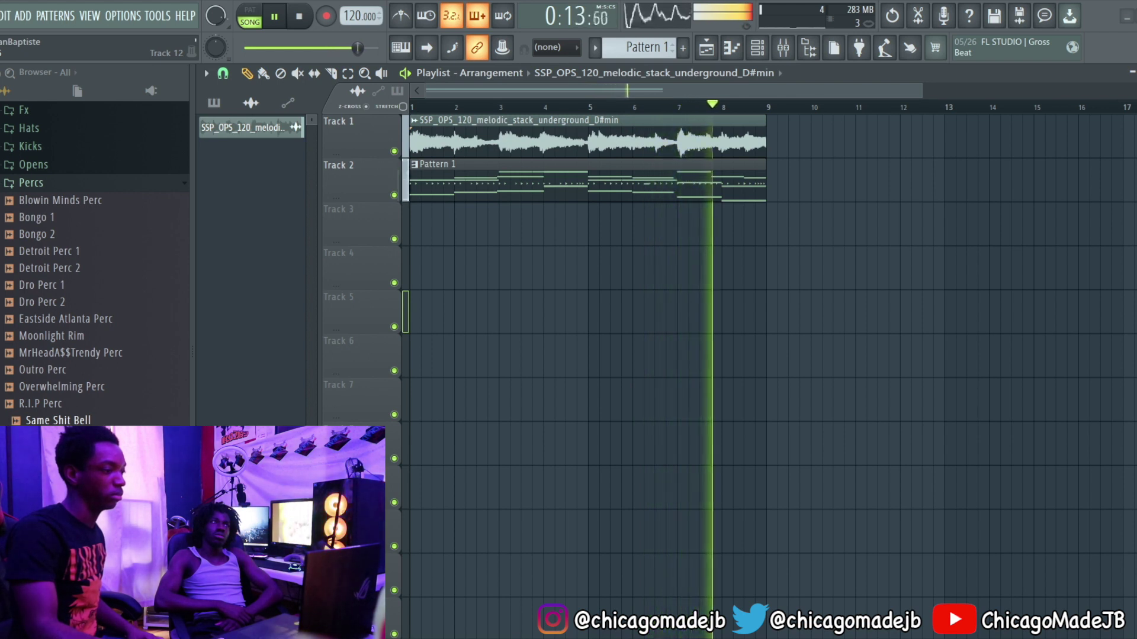
double_click(473, 130)
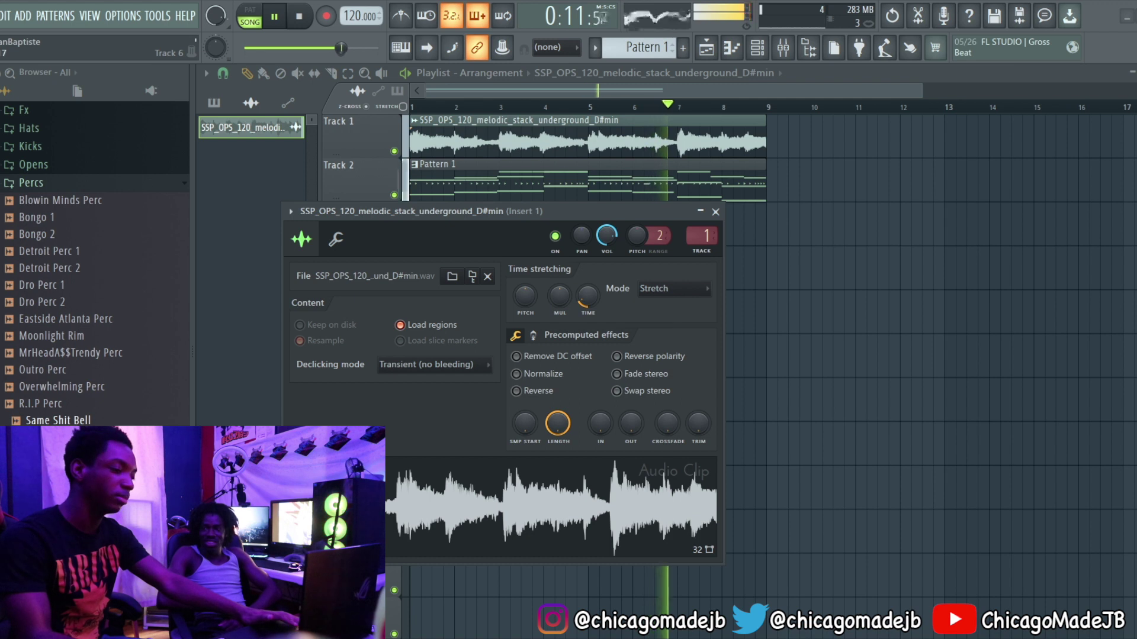
key(Escape)
key(space)
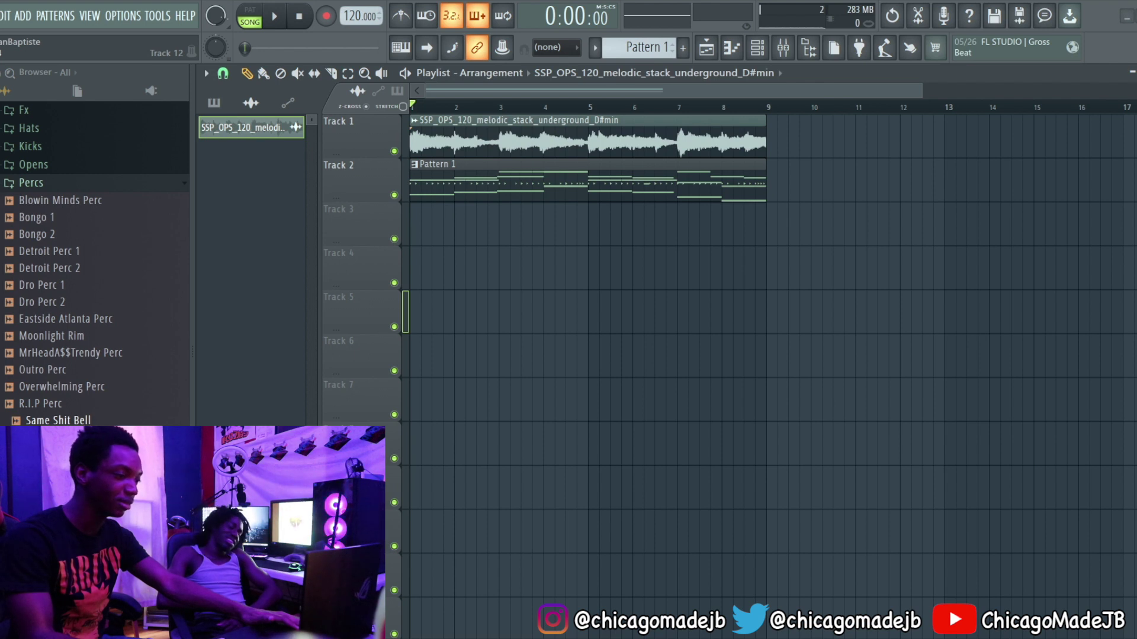
- Place the VOX_RSV_120_vocal_pitched_shouldnt_be_spooky_but_ok_Ebm sample on Track 3 at bar 1 and open its sample settings
drag(1133, 400, 264, 201)
key(space)
double_click(541, 222)
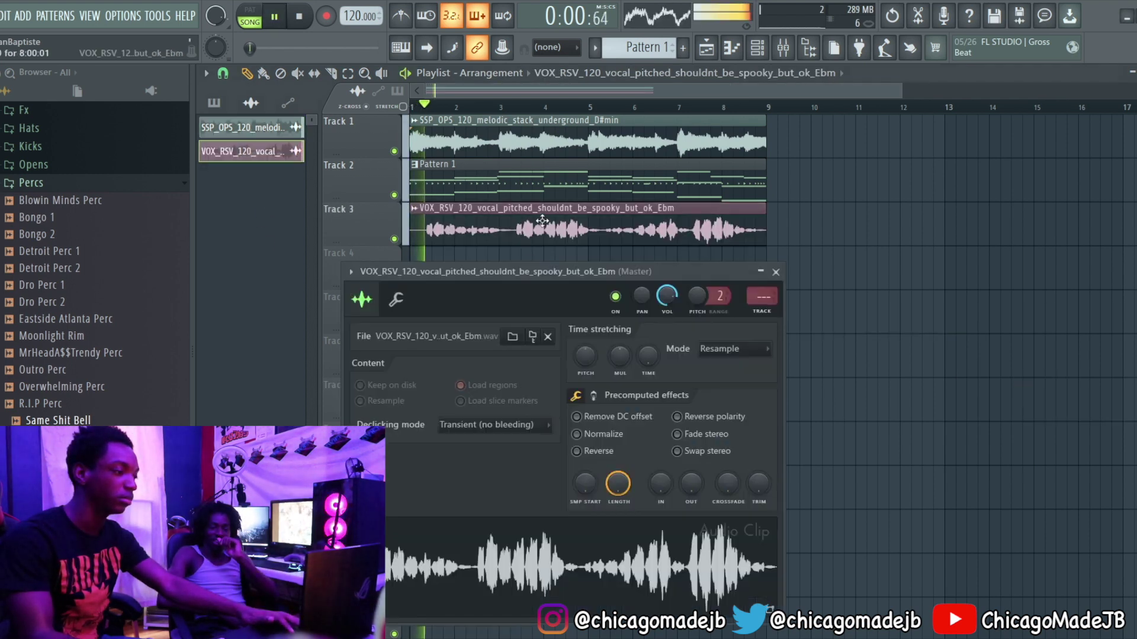
key(space)
key(space)
- Set the vocal clip's time stretching mode to Stretch
click(729, 349)
click(717, 394)
key(space)
click(734, 349)
click(719, 383)
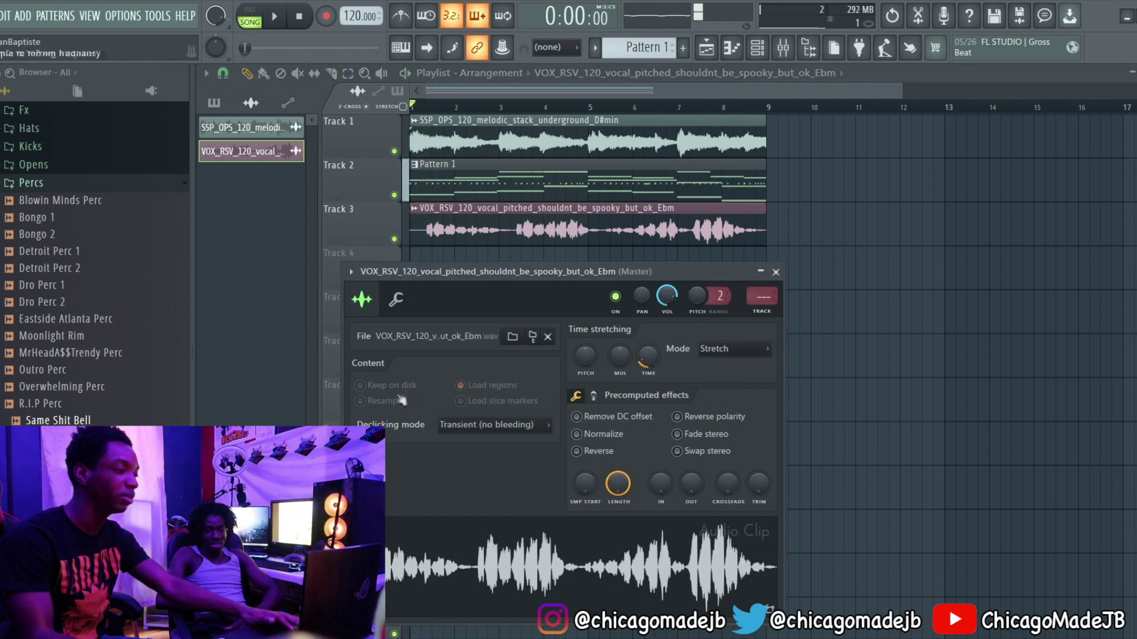
- Try a pitch shift of +100 cents on the vocal clip and listen to it
drag(583, 362, 582, 354)
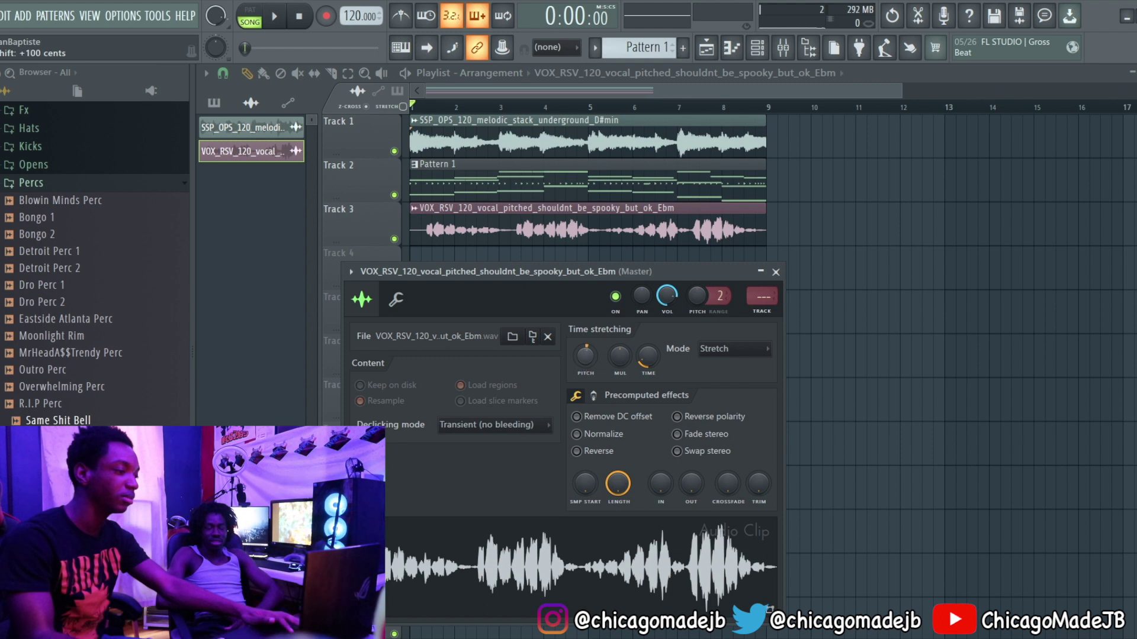
key(space)
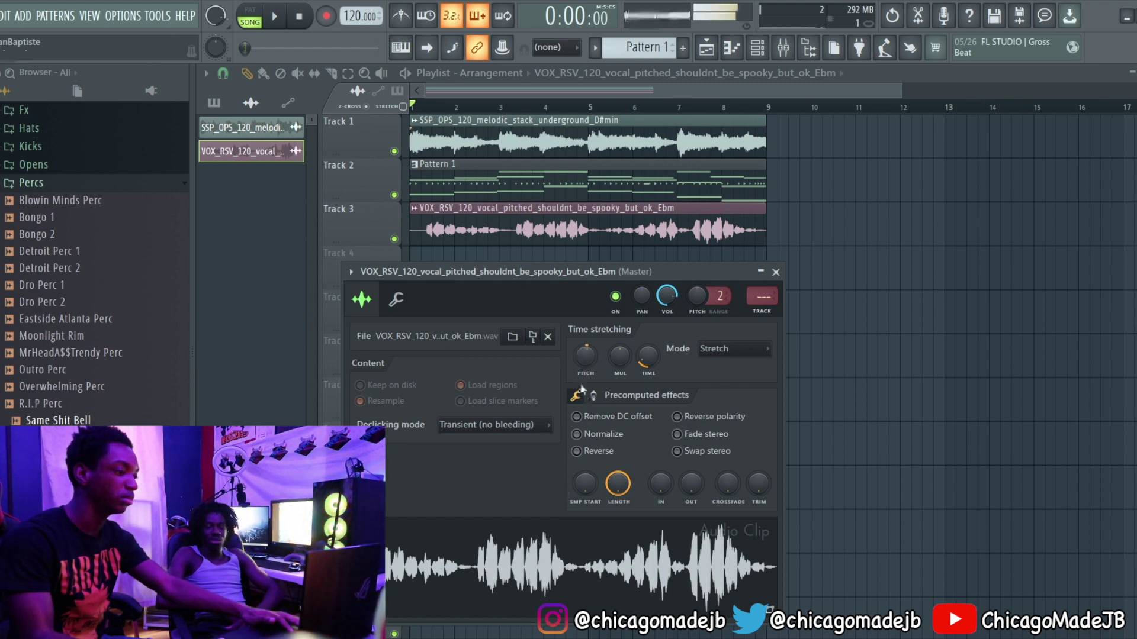
key(space)
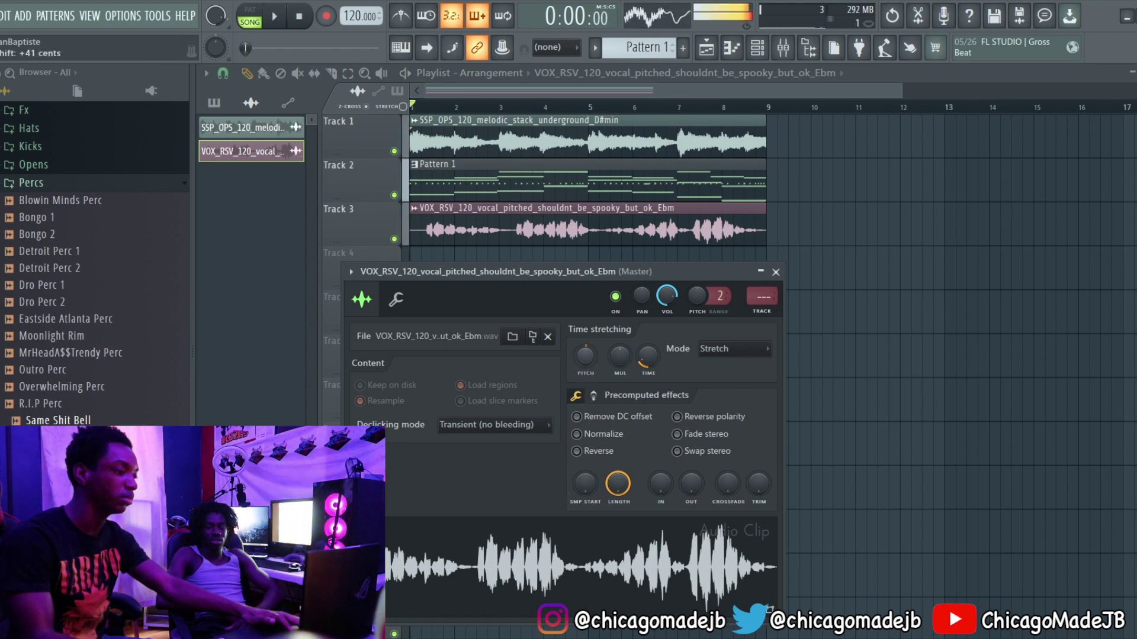
- Load the melodic stack sample into Edison, mark its detected pitches and examine the note markers up close
double_click(583, 144)
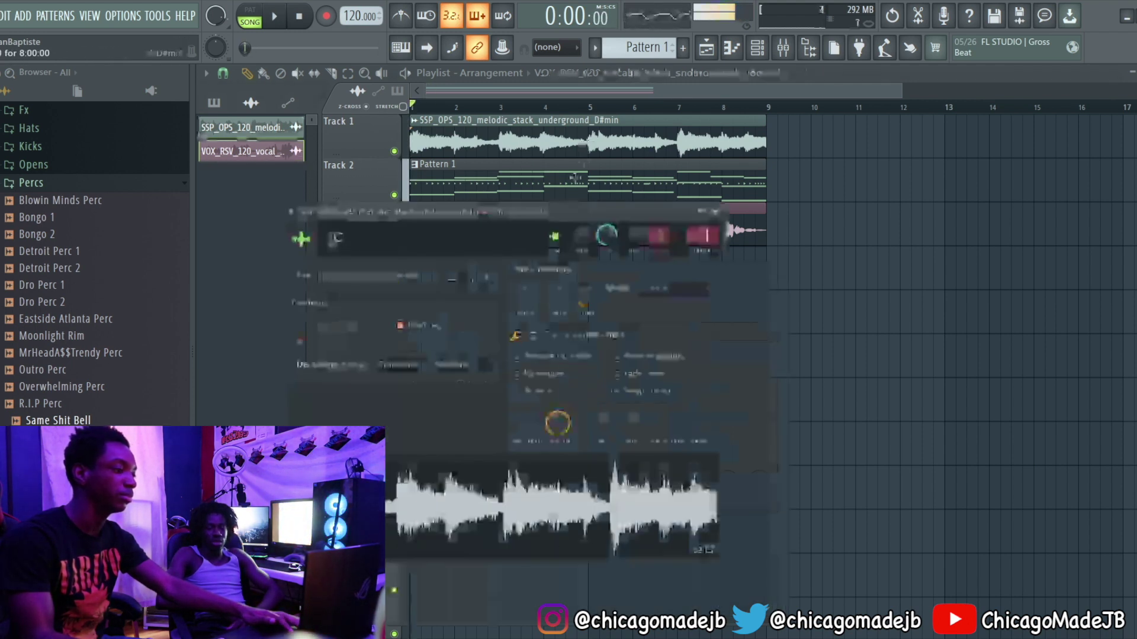
click(532, 471)
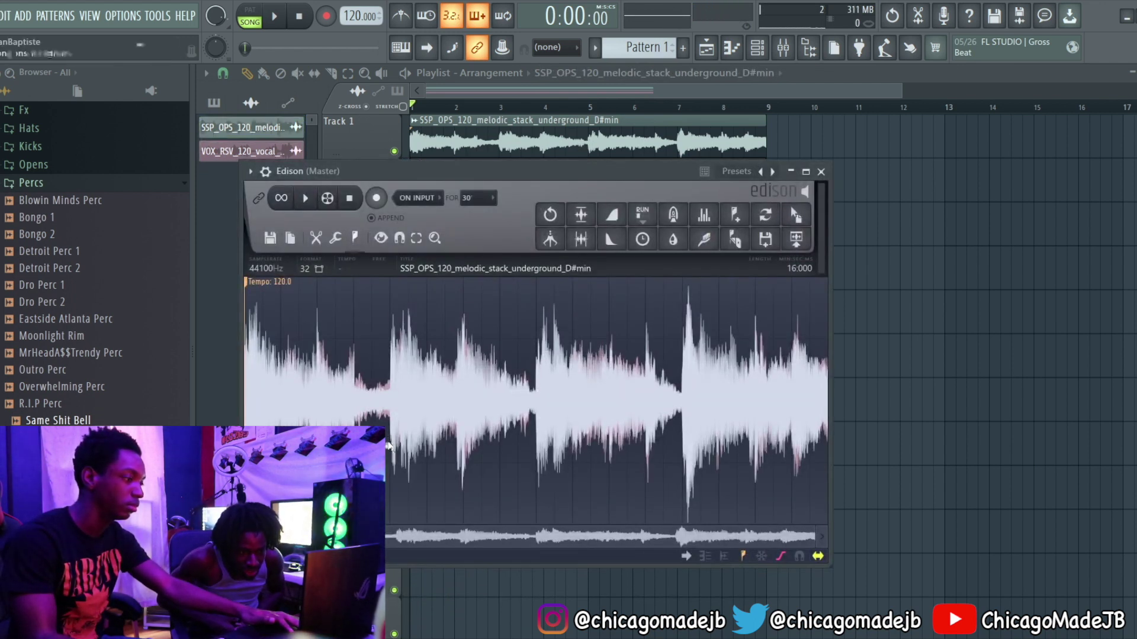
scroll(291, 414, up, 3)
scroll(291, 409, up, 5)
scroll(270, 417, up, 5)
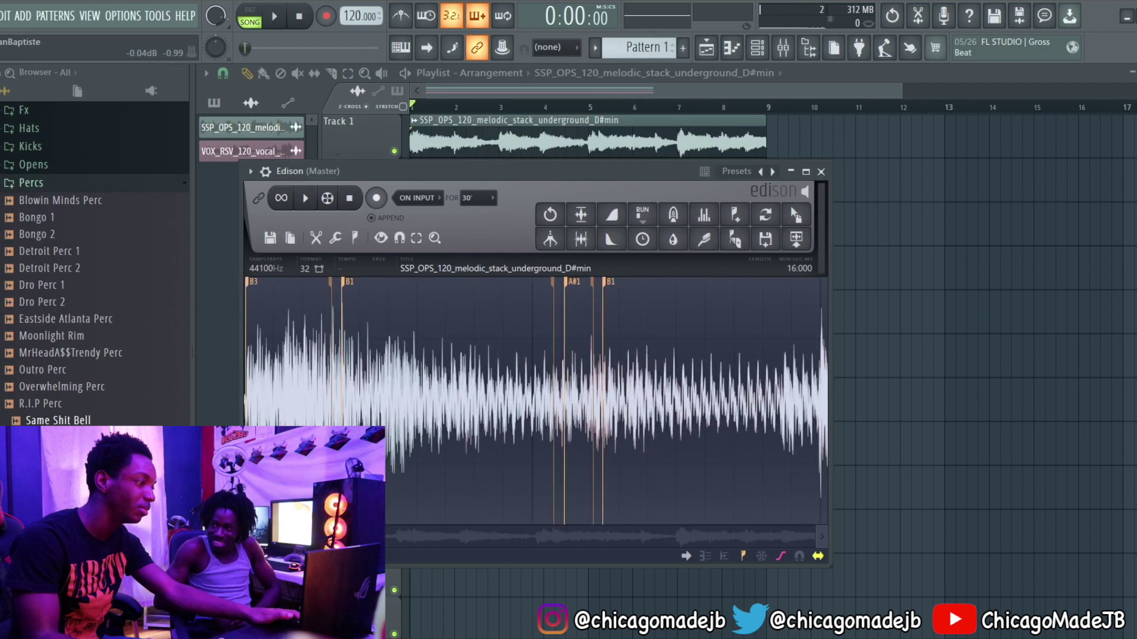
scroll(300, 412, up, 3)
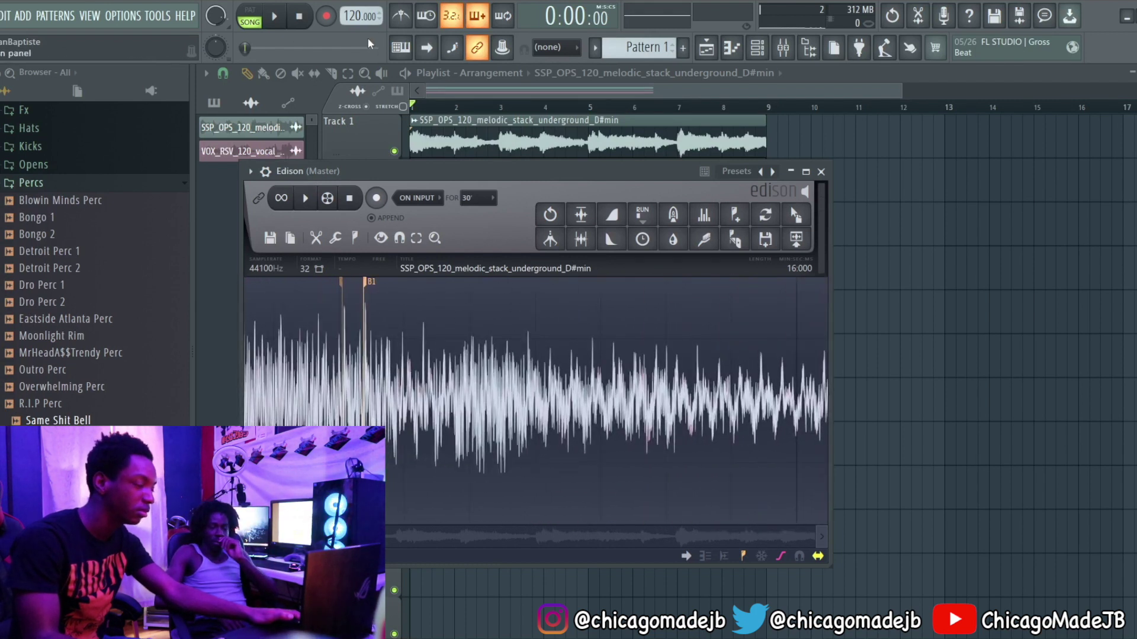
click(971, 241)
- Show all channels in the channel rack and examine the 808 - Boomin notes to find the beat's key
double_click(640, 219)
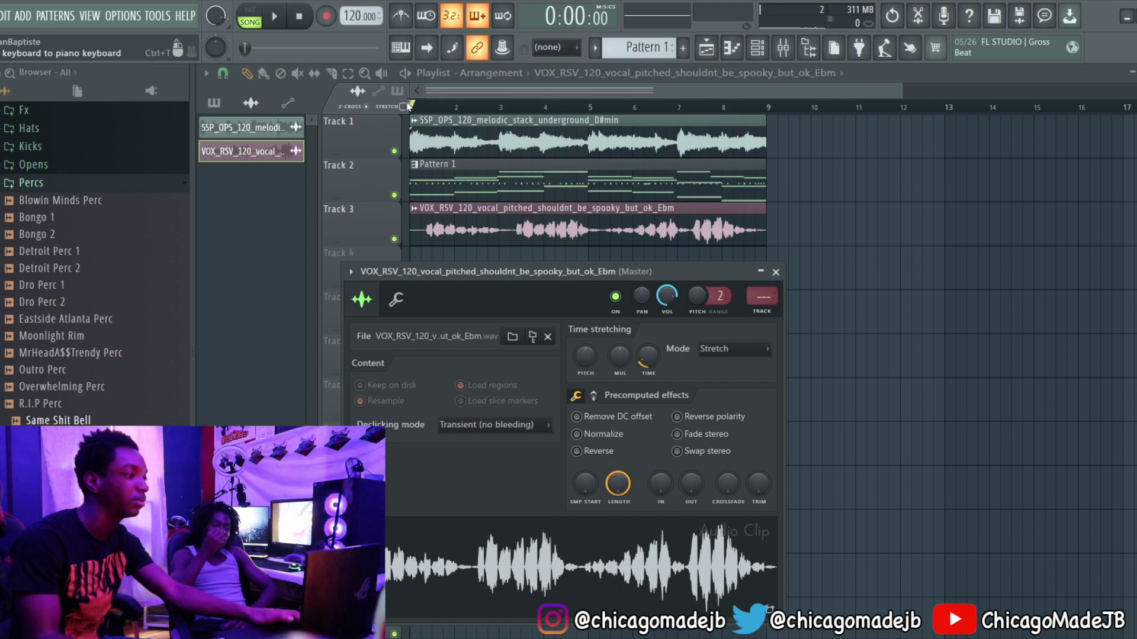
click(756, 52)
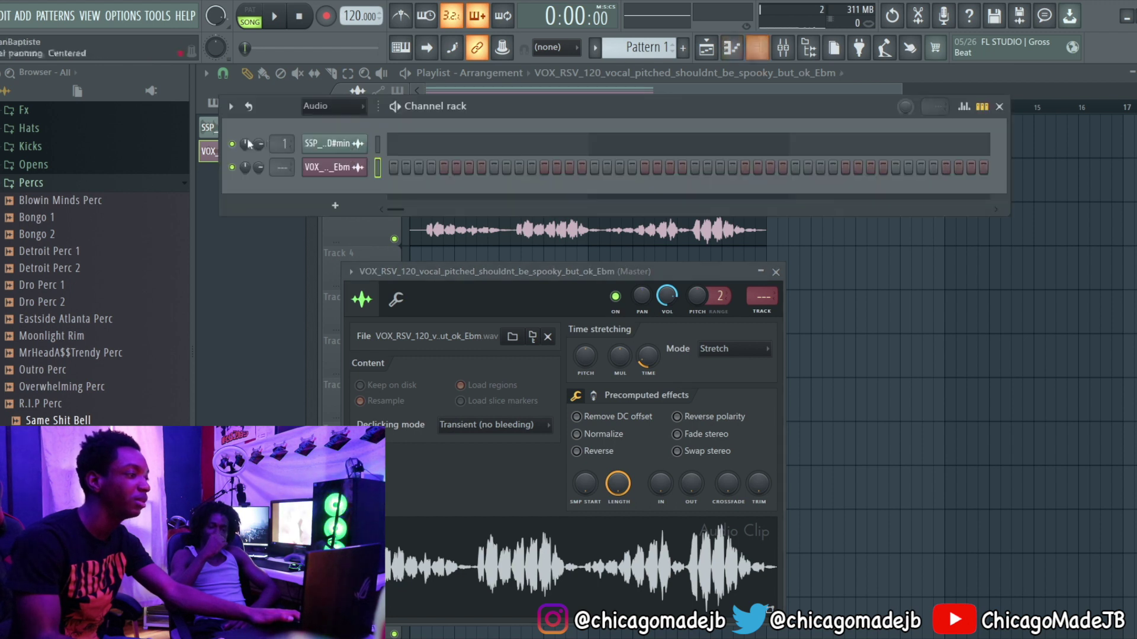
click(314, 111)
click(310, 124)
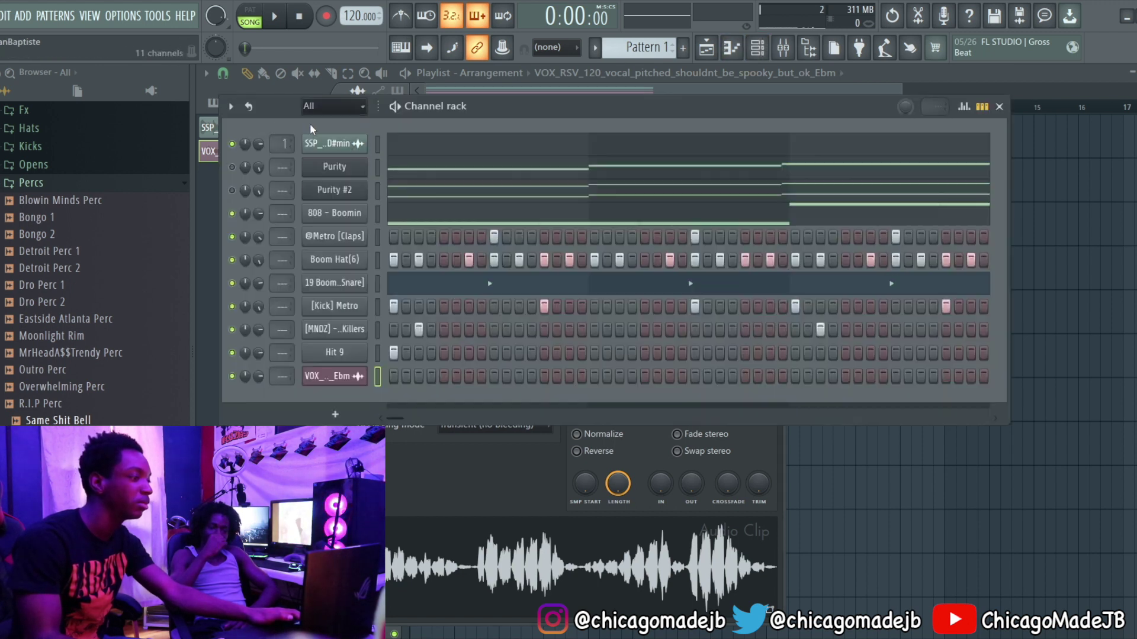
click(350, 214)
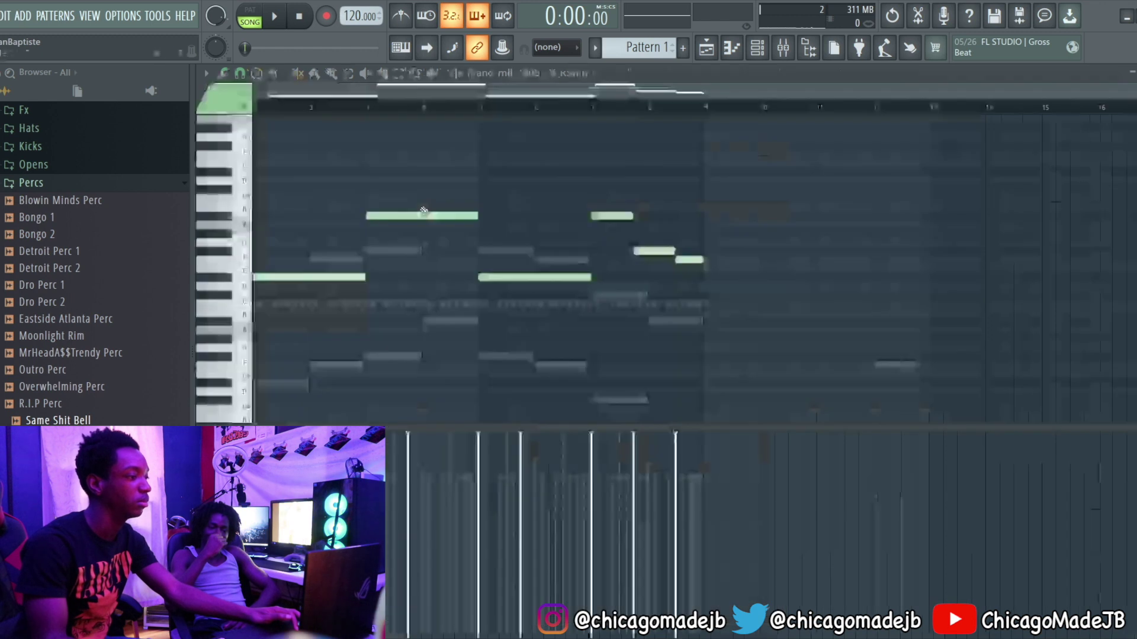
scroll(414, 234, up, 3)
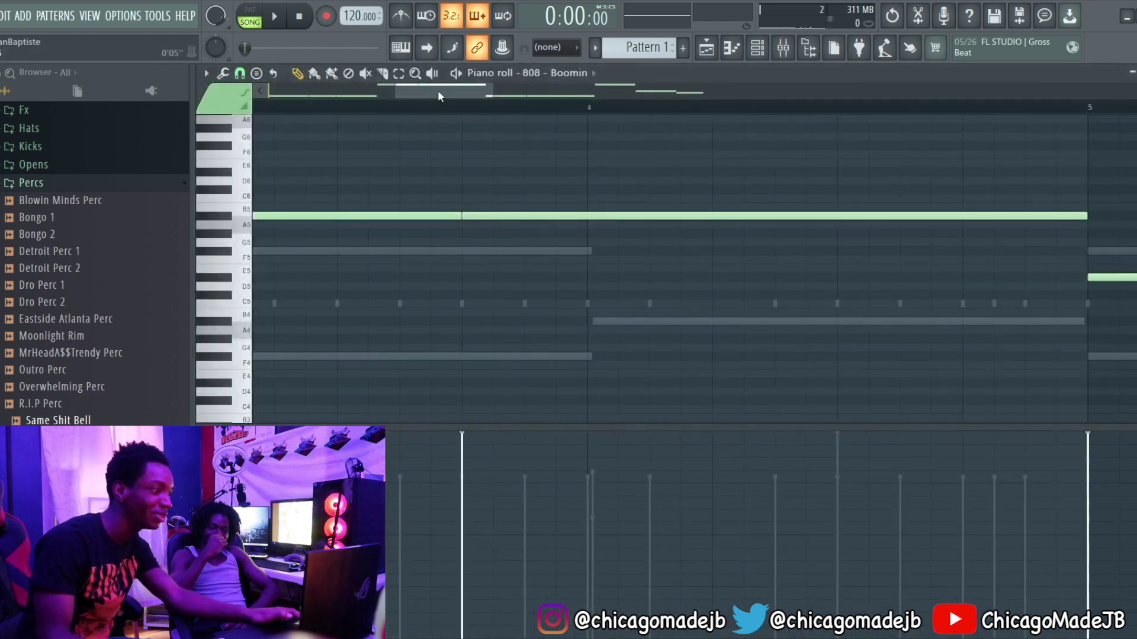
drag(439, 93, 311, 93)
scroll(444, 274, up, 1)
scroll(451, 274, up, 2)
scroll(362, 243, up, 1)
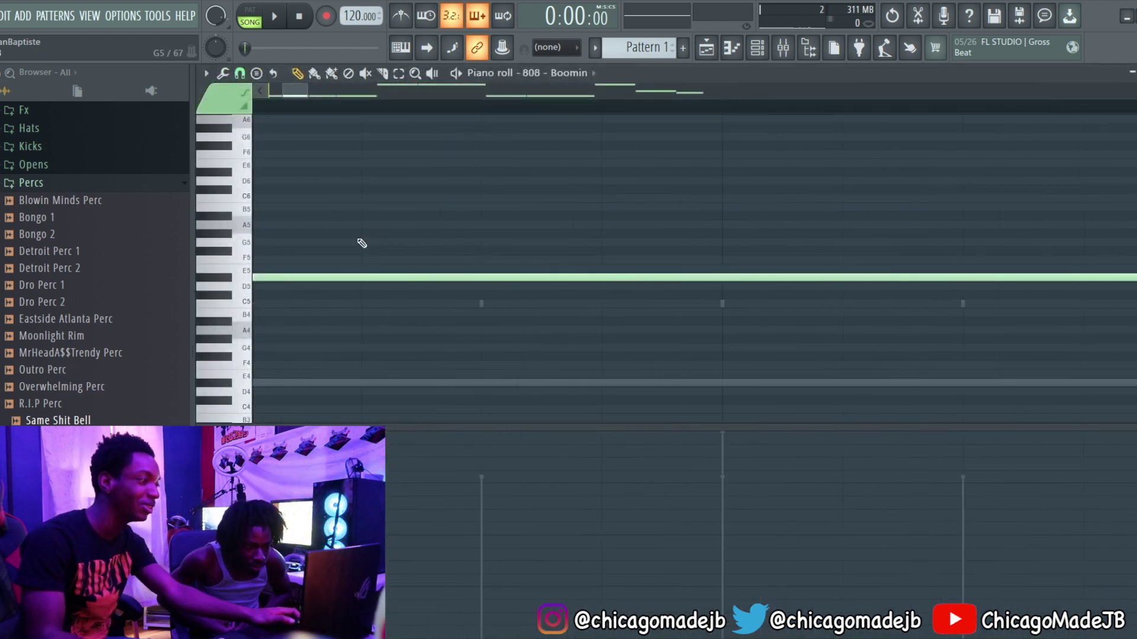
- Delete the vocal clip from Track 3, undo the deletion and play the arrangement
click(702, 53)
right_click(680, 241)
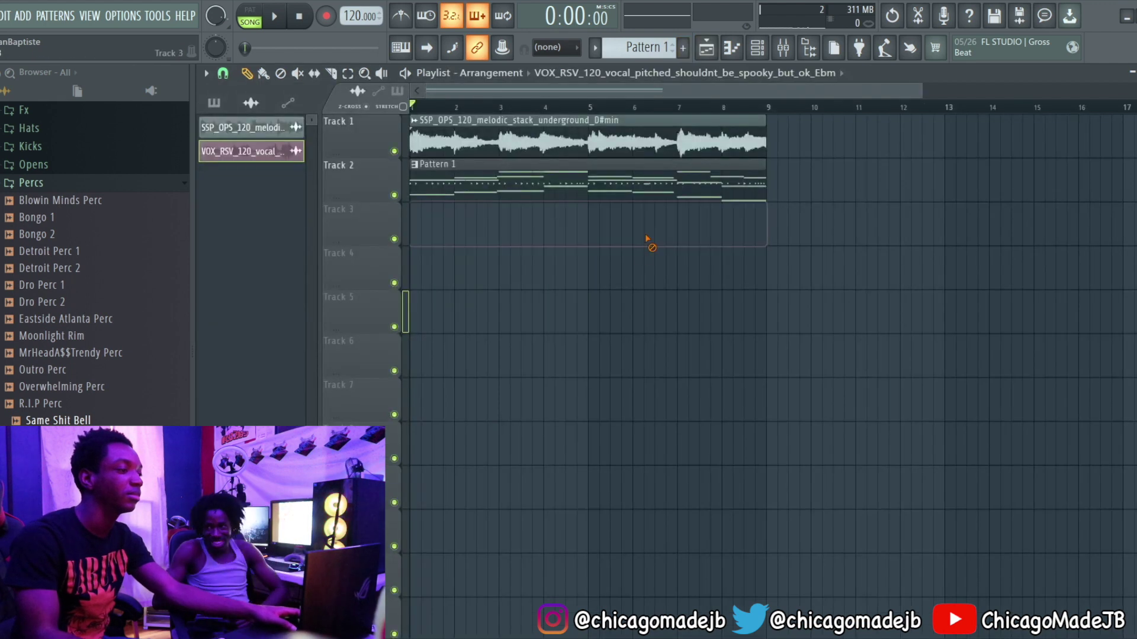
key(ctrl+z)
key(space)
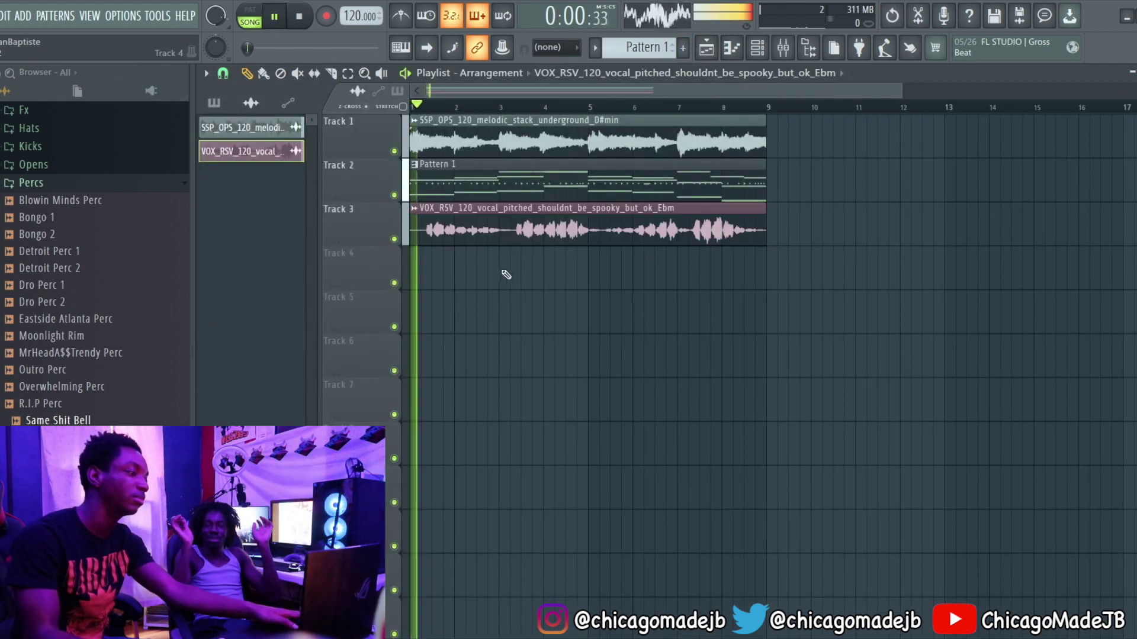
- Lower the vocal clip's pitch shift in stages to -1000 cents while auditioning it against the beat
double_click(510, 225)
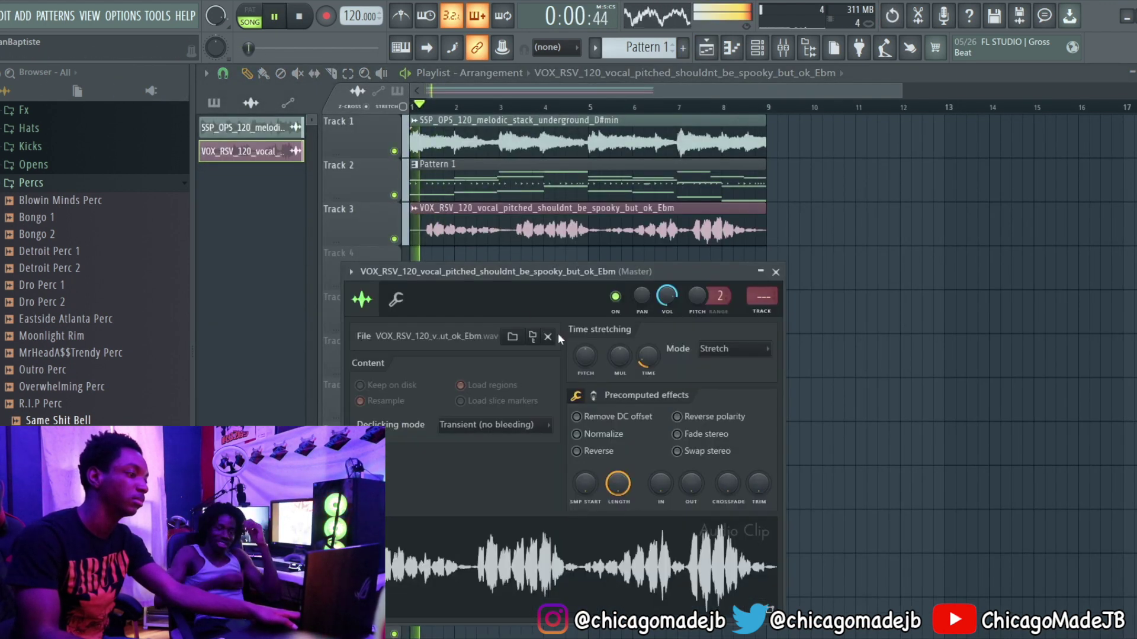
drag(583, 356, 584, 360)
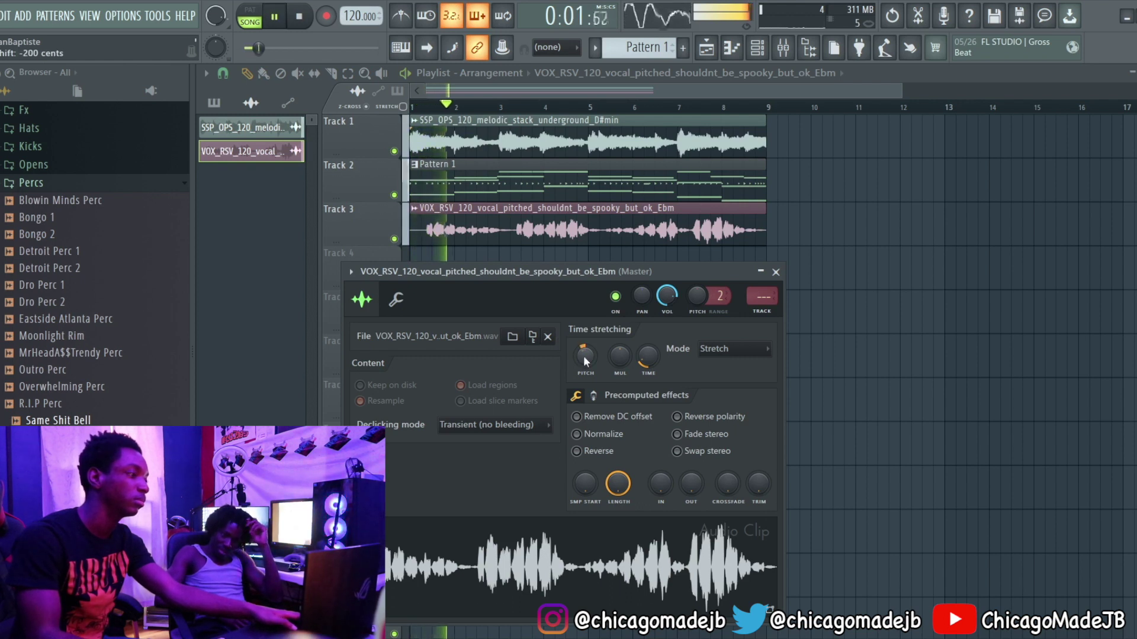
key(space)
key(space)
scroll(584, 357, down, 1)
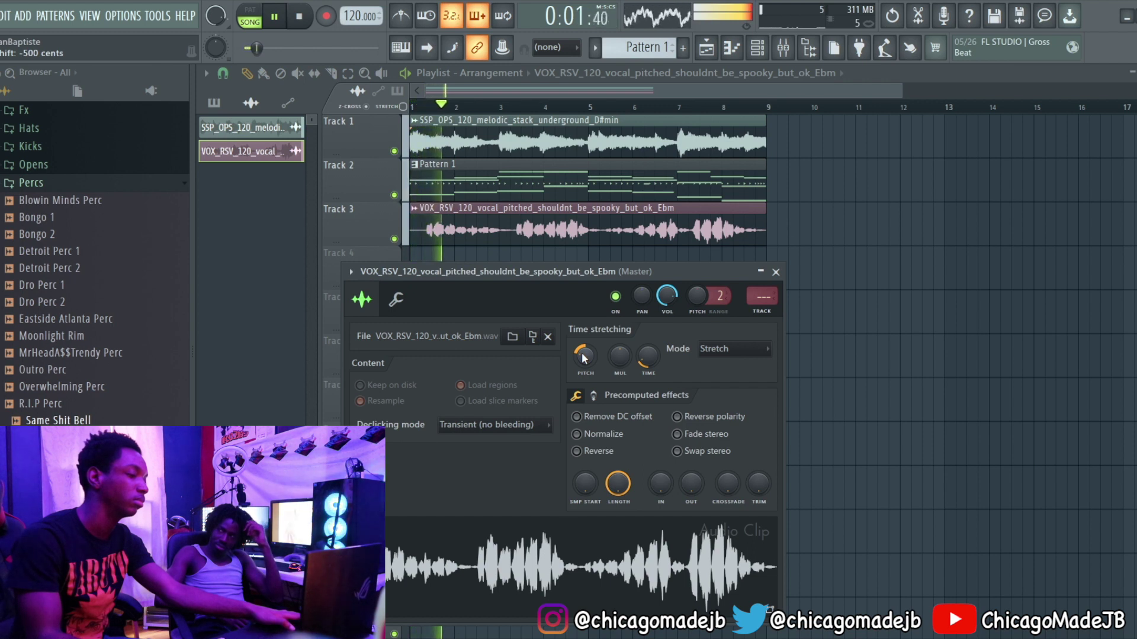
scroll(583, 357, down, 1)
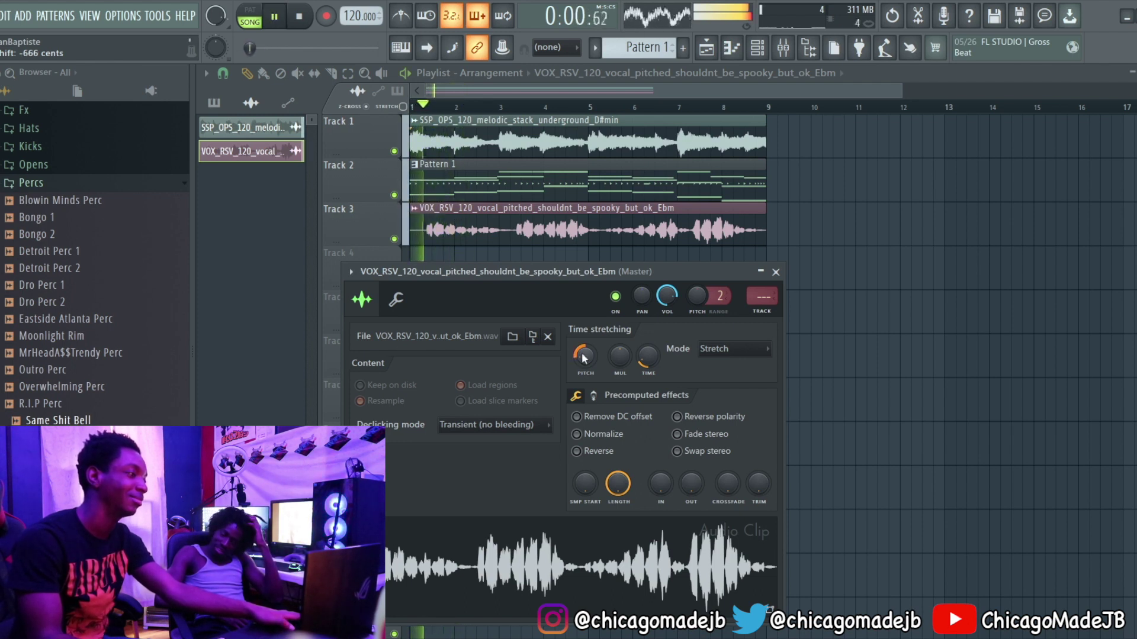
scroll(584, 357, down, 1)
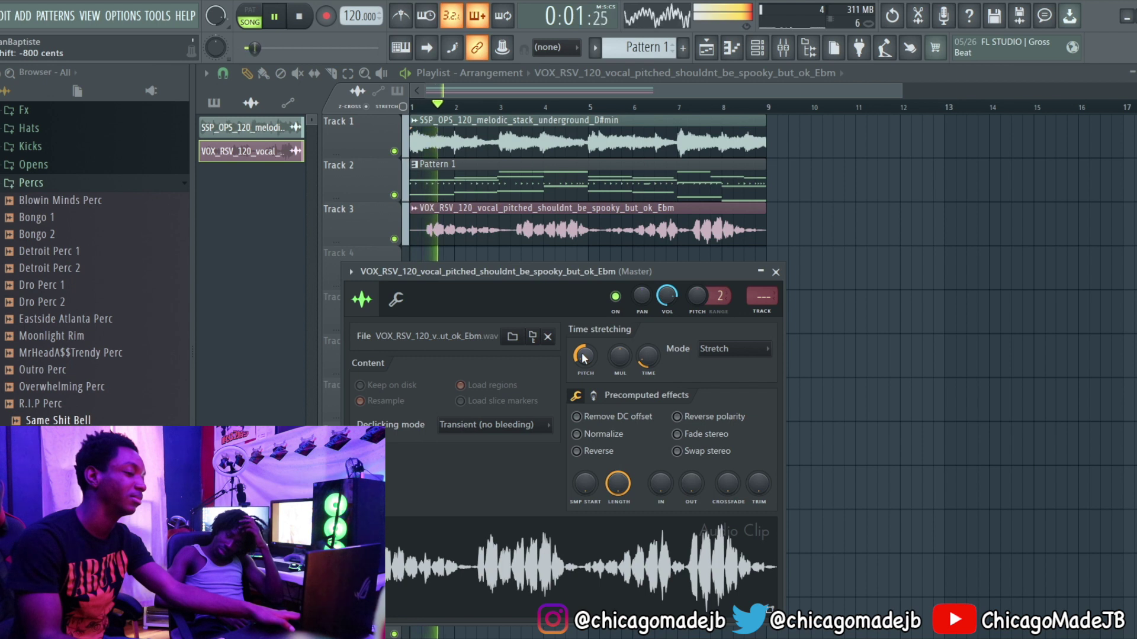
scroll(583, 357, down, 3)
key(space)
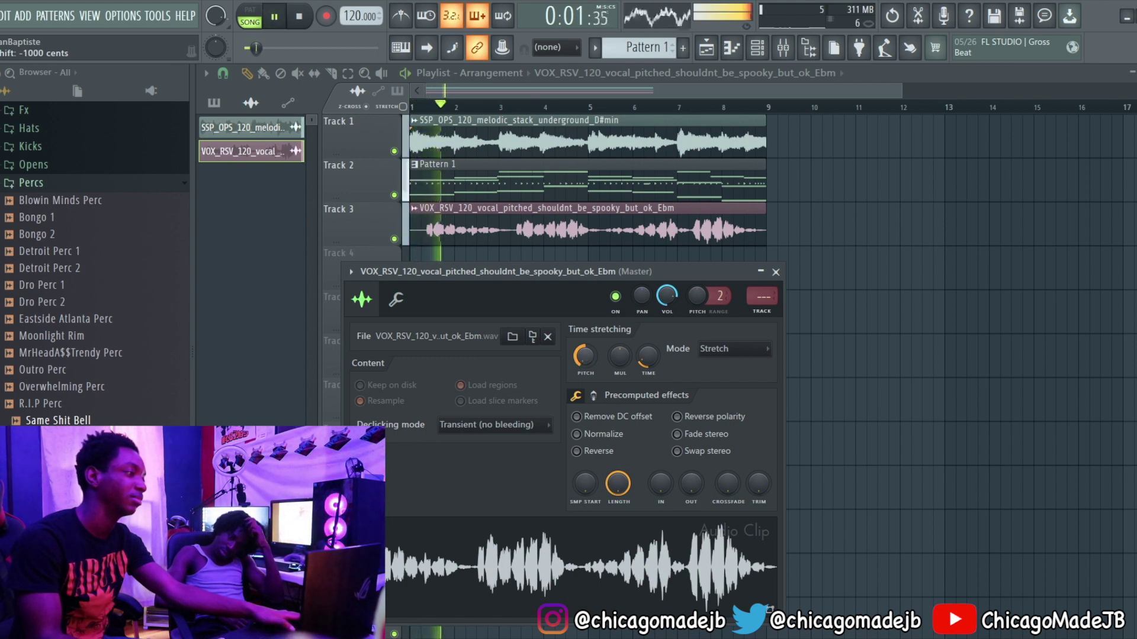
- Raise the vocal clip's pitch shift in stages to -100 cents while auditioning it against the beat
key(space)
key(space)
key(space)
scroll(585, 355, up, 3)
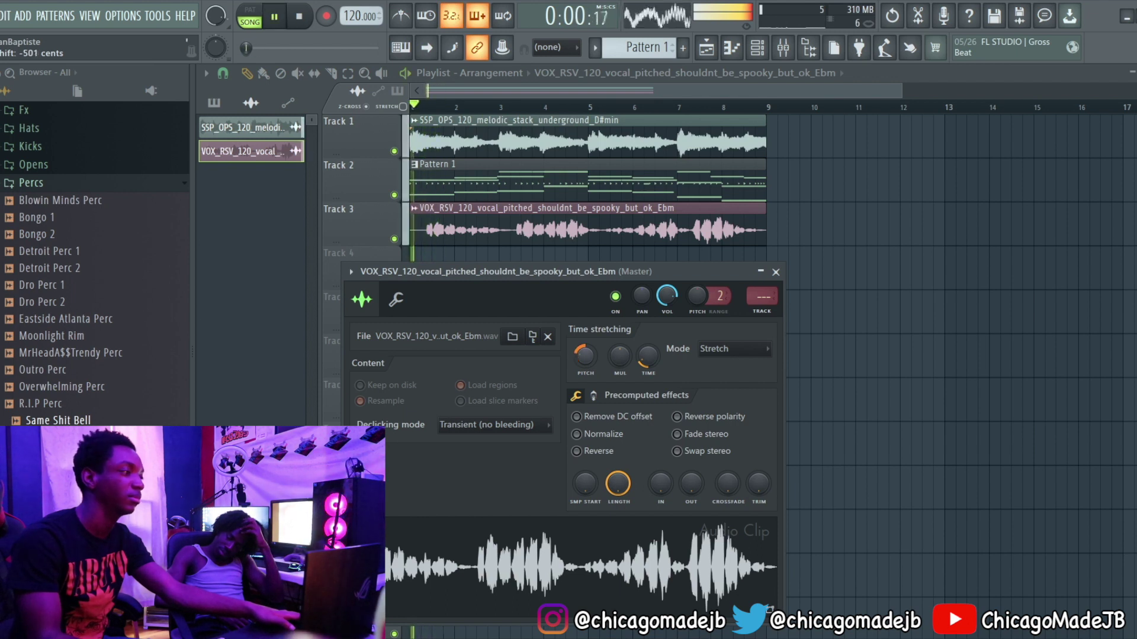
key(space)
key(space)
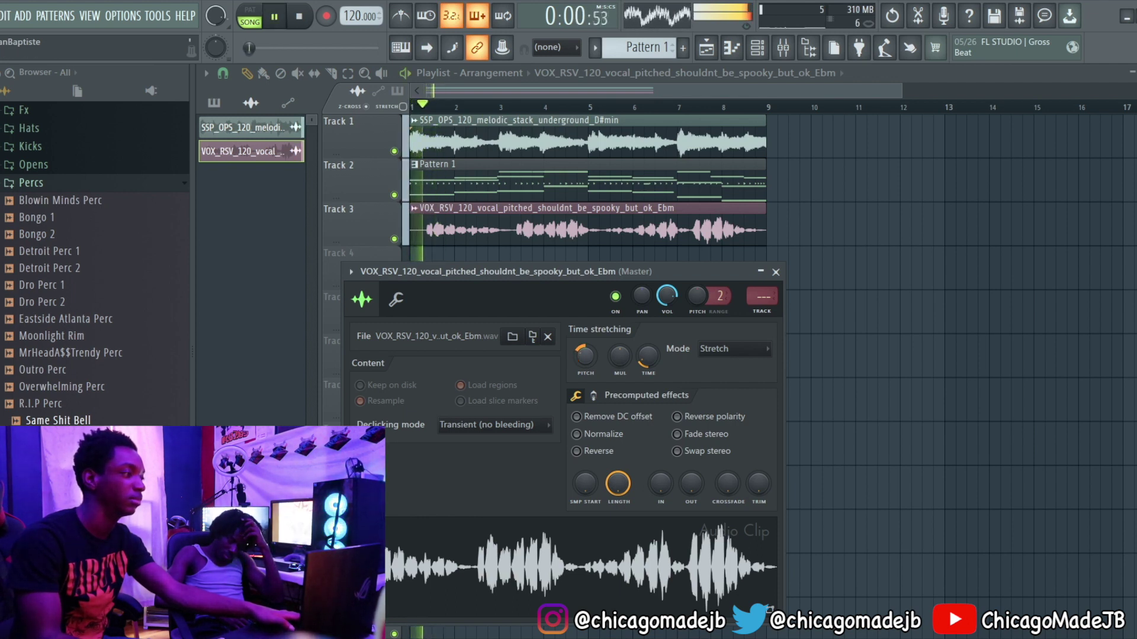
scroll(585, 356, up, 2)
scroll(584, 356, up, 2)
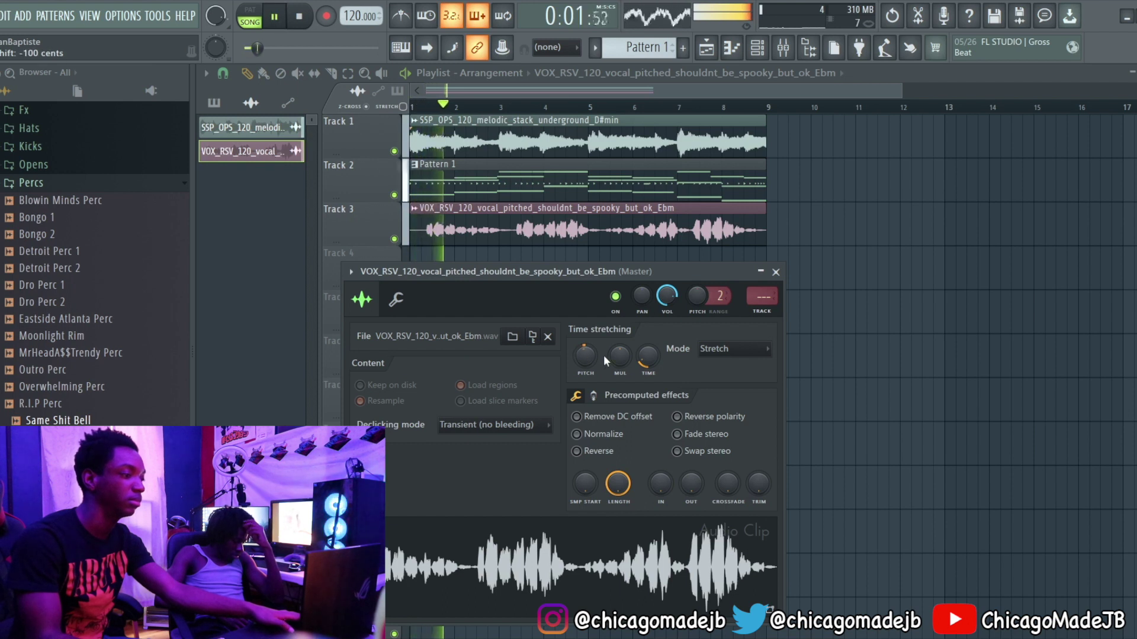
key(space)
key(Escape)
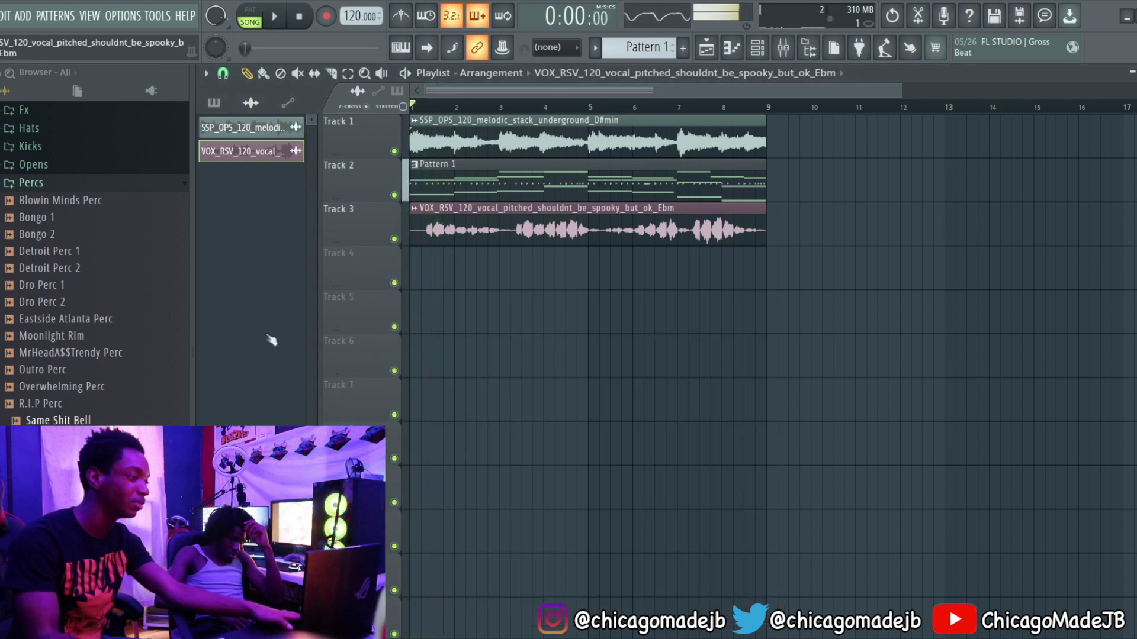
- Remove the pitch-shifted vocal clip, restore it on Track 3 at its original pitch and check its time-stretching settings
key(ctrl+z)
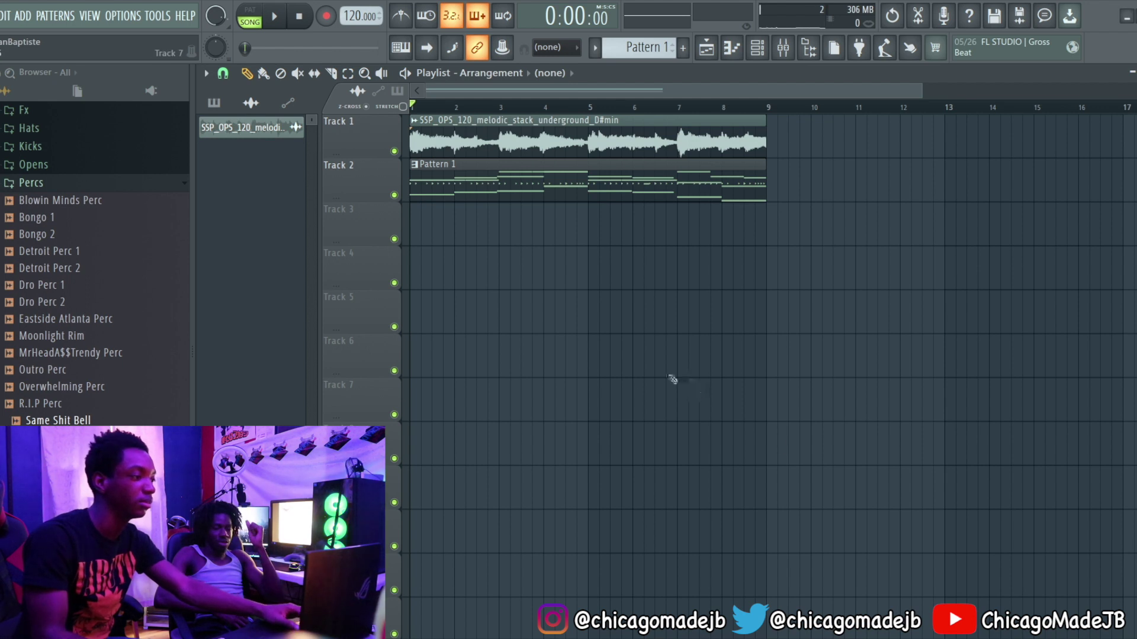
key(ctrl+z)
double_click(477, 208)
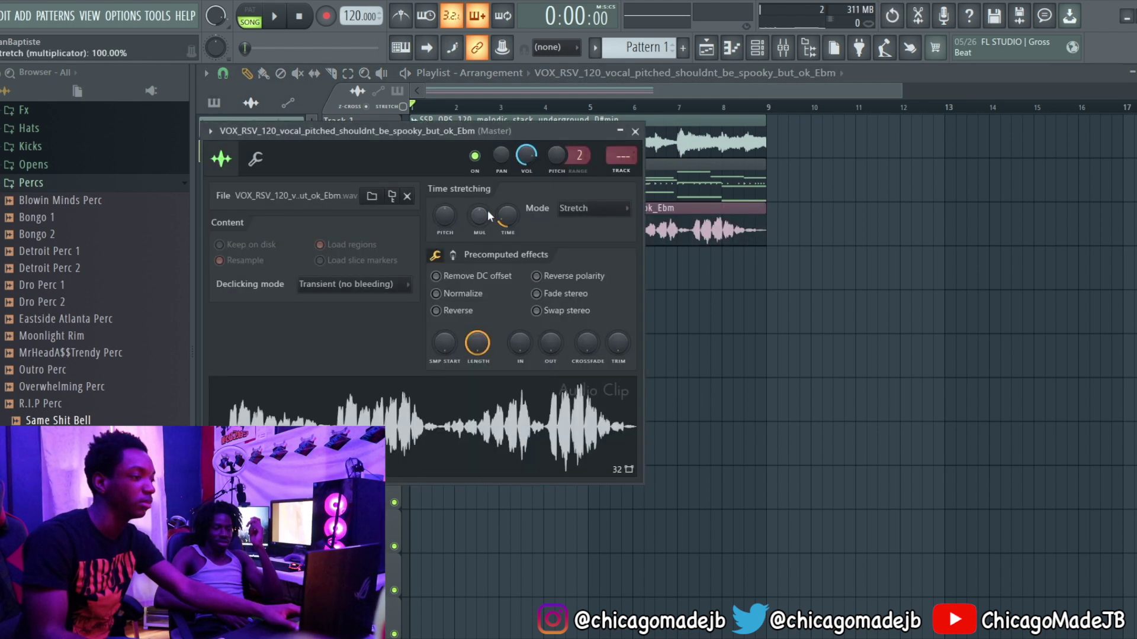
key(Escape)
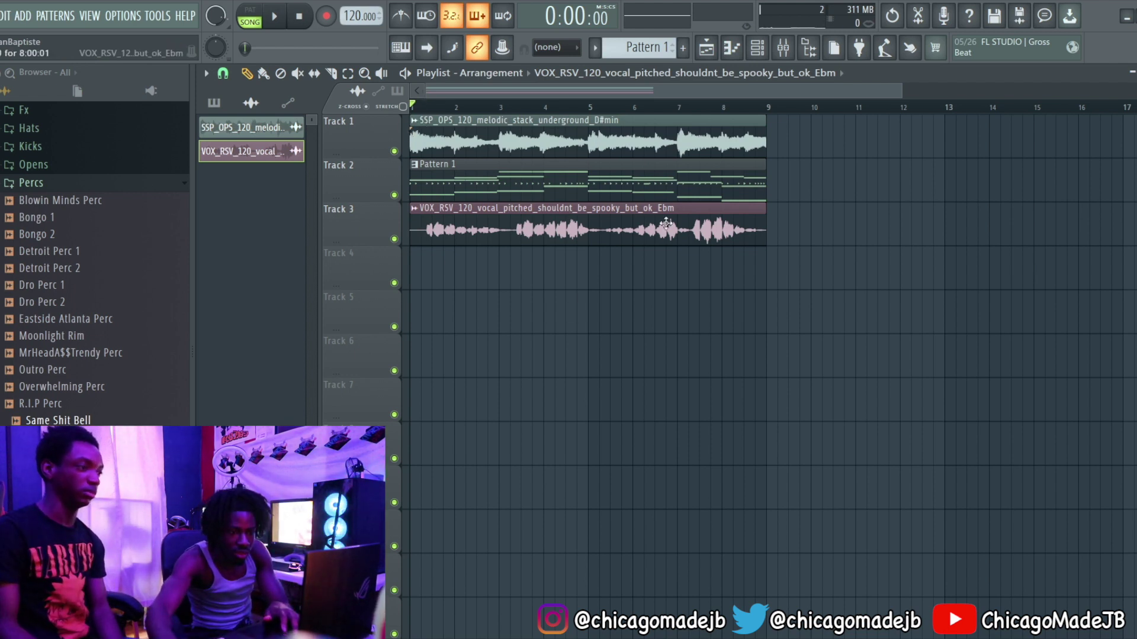
- Audition the vocal at its original pitch against the beat and examine its channel settings
key(space)
double_click(500, 229)
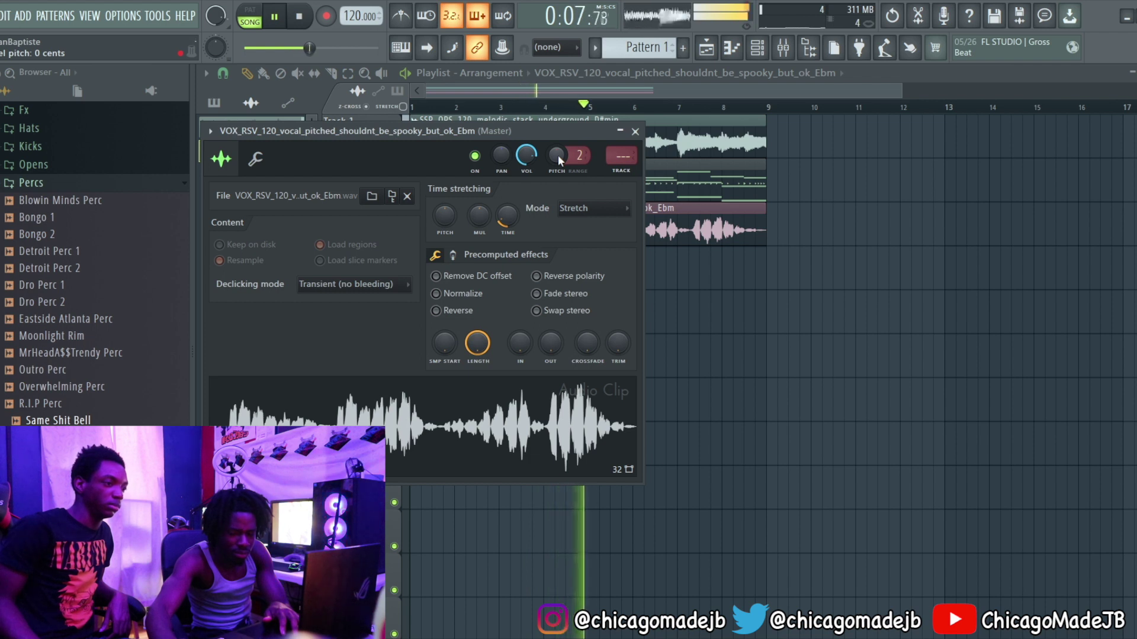
key(space)
key(space)
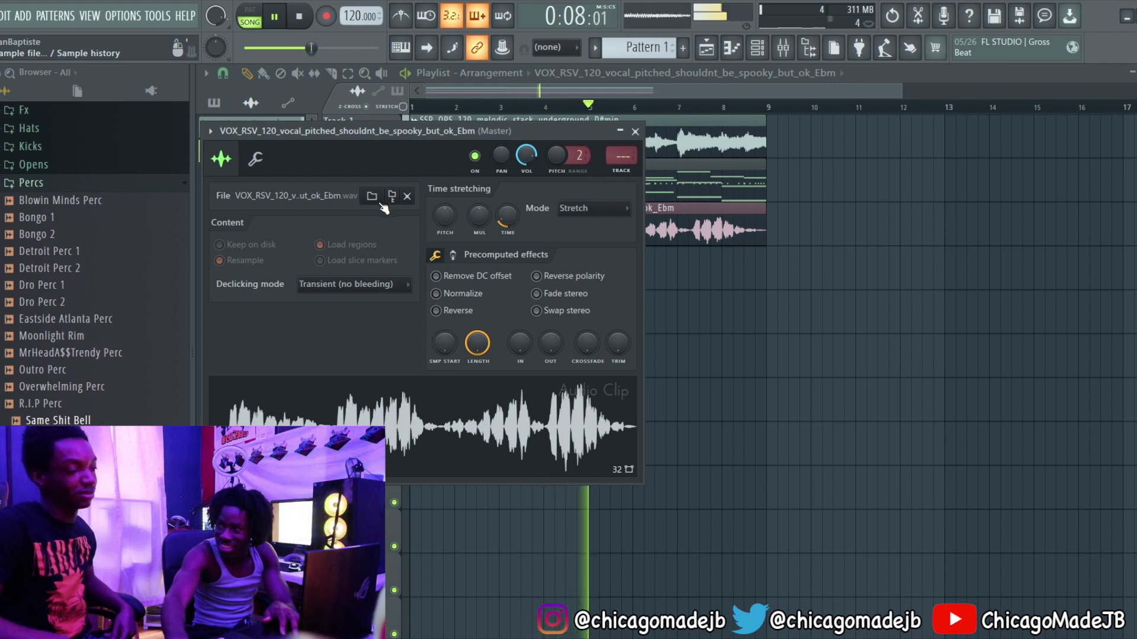
key(space)
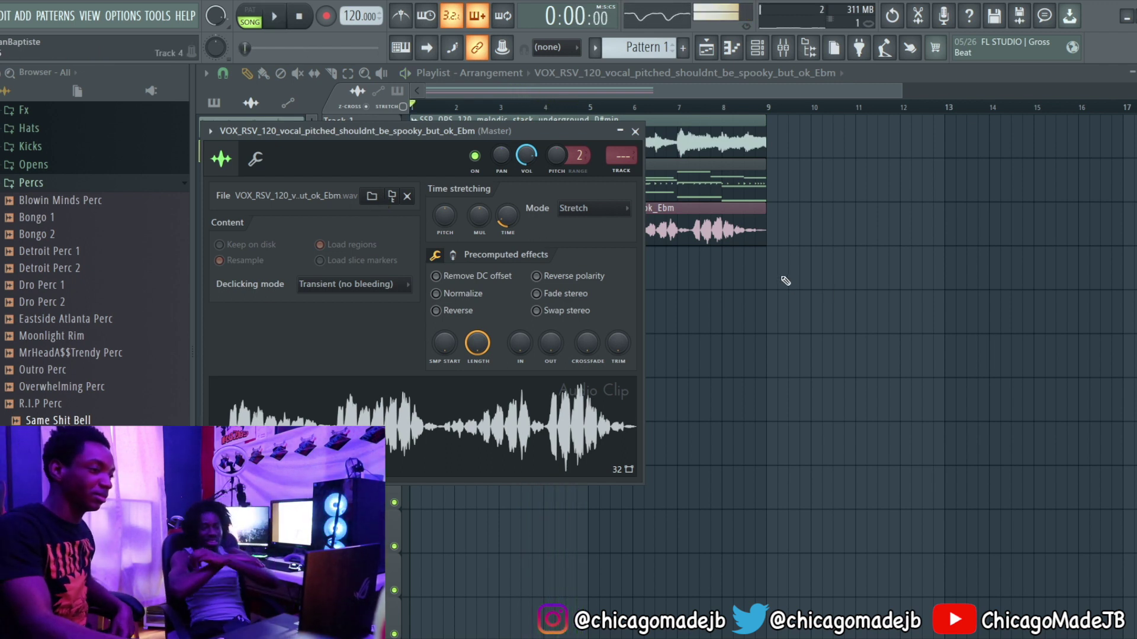
- Delete the vocal clip from Track 3 along with its audio channel, and start a new empty project
right_click(734, 231)
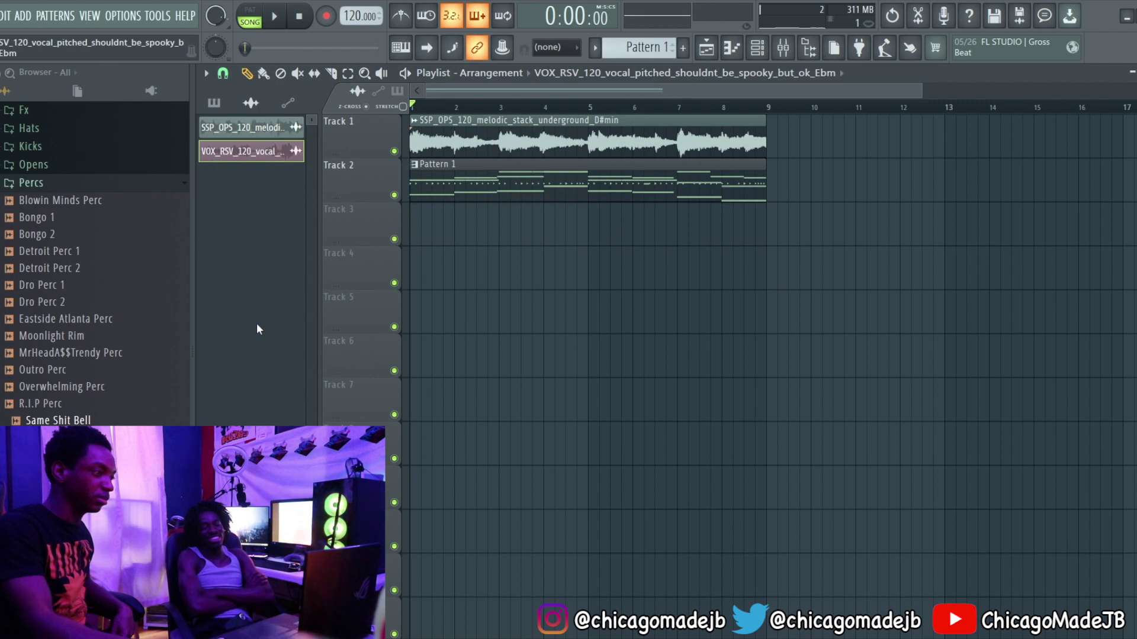
key(ctrl+z)
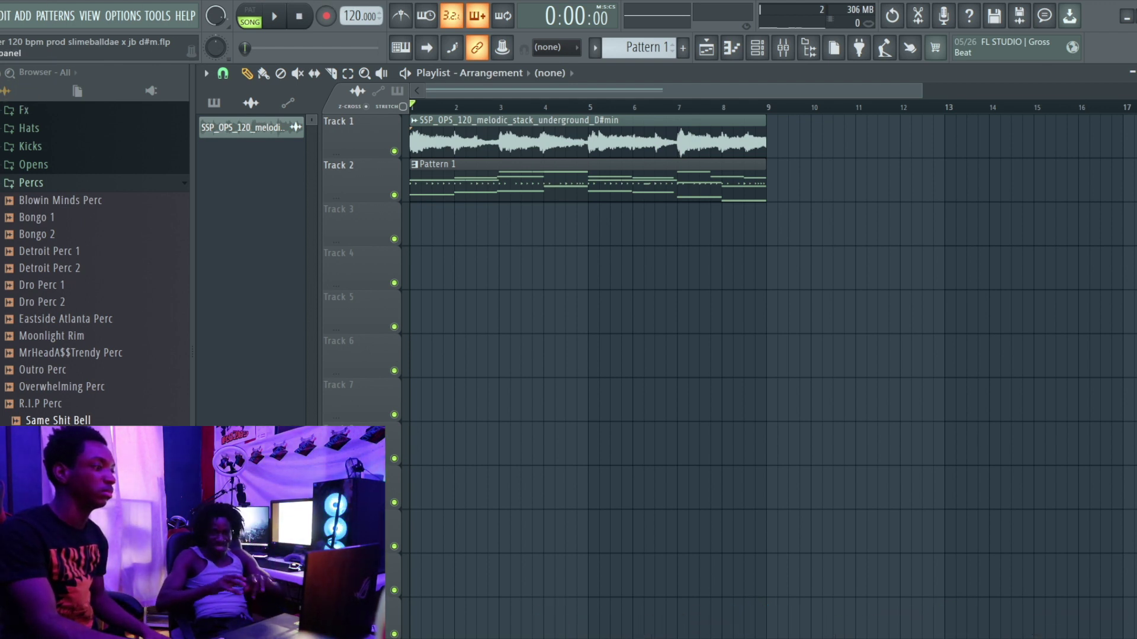
key(ctrl+n)
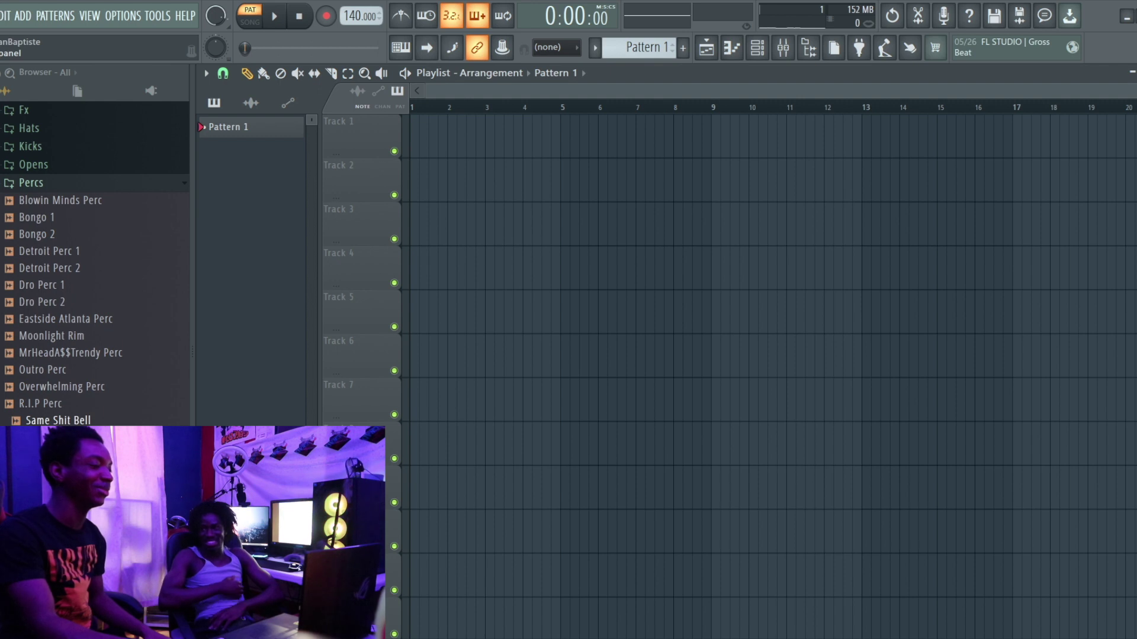